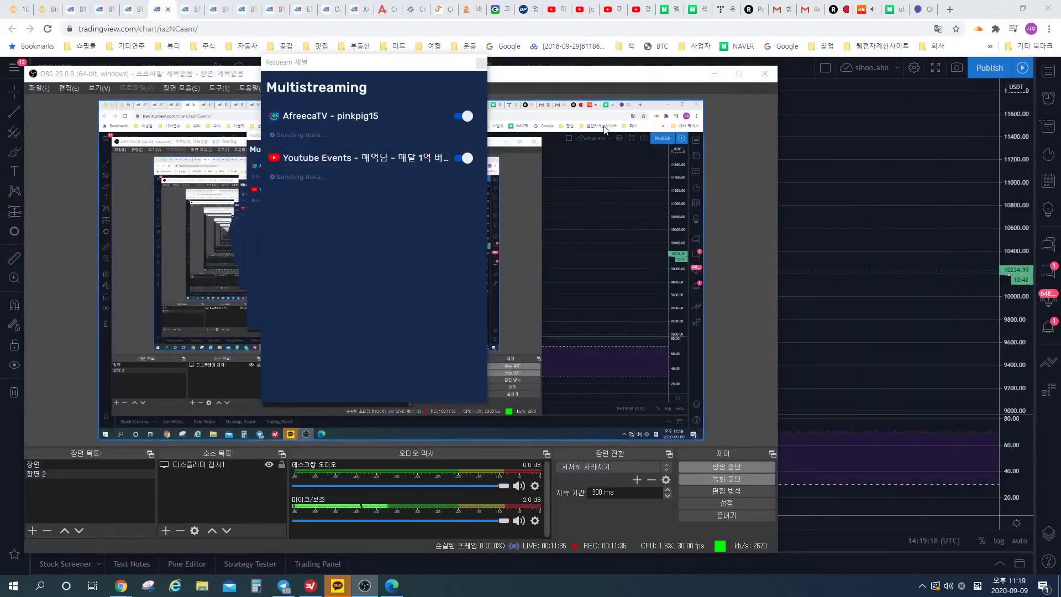
# - Clear the Restream channel window away and bring the OBS main window in front of the chart
pyautogui.click(485, 81)
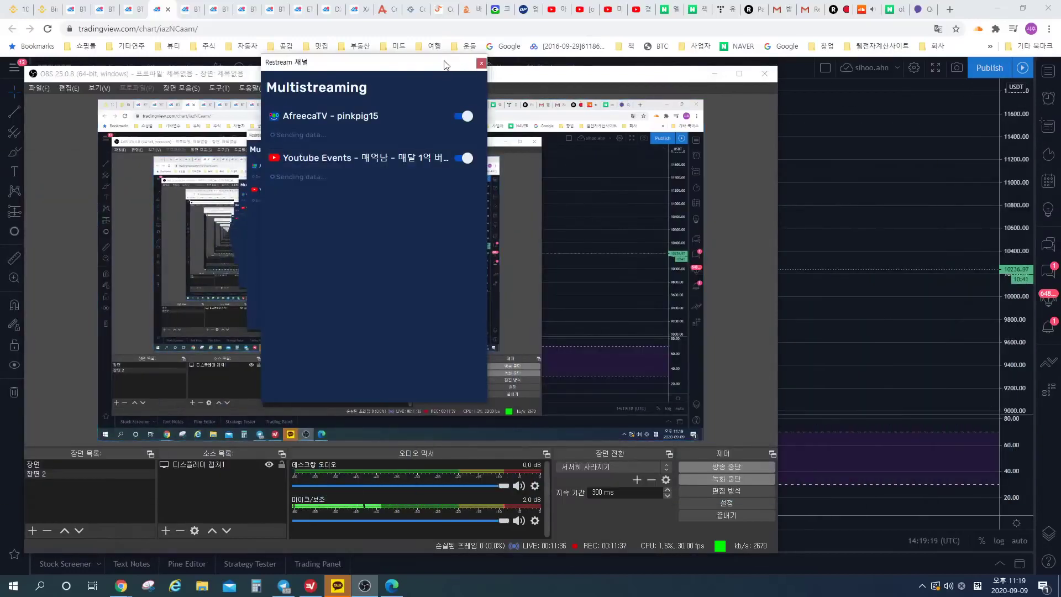
pyautogui.click(714, 74)
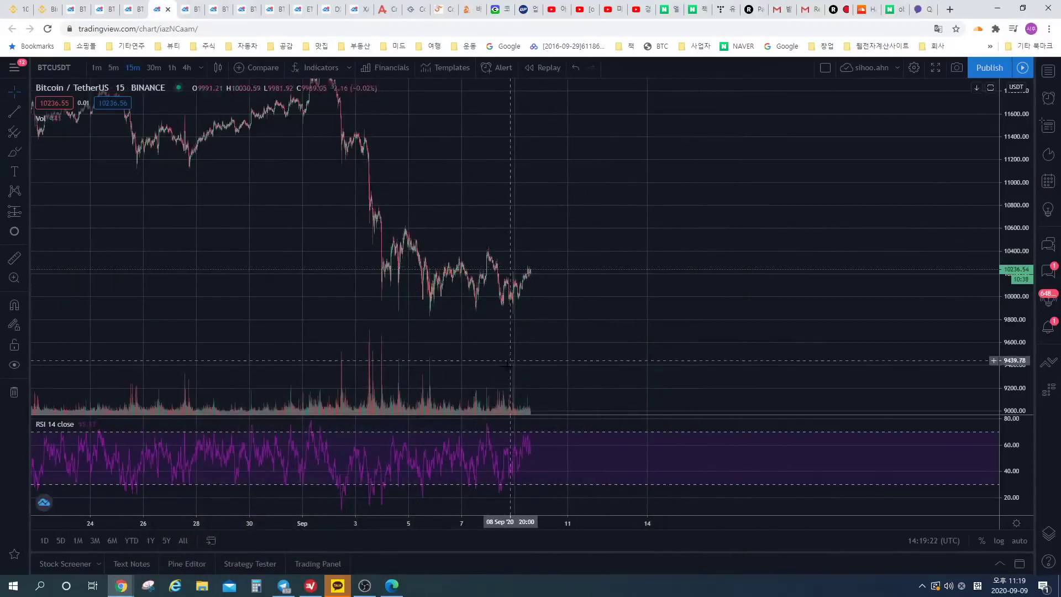
pyautogui.click(364, 585)
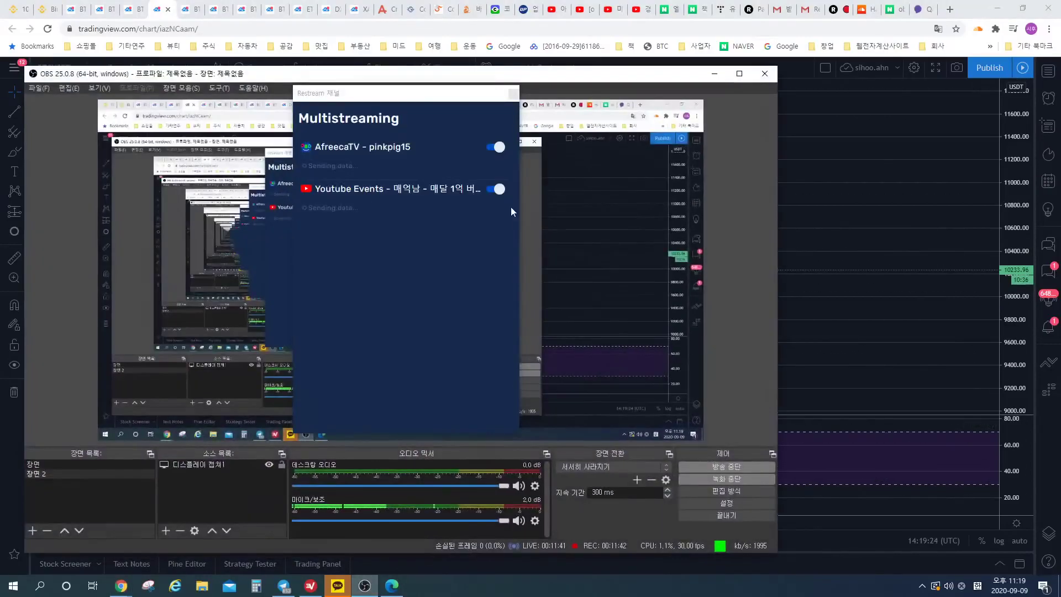
pyautogui.click(364, 585)
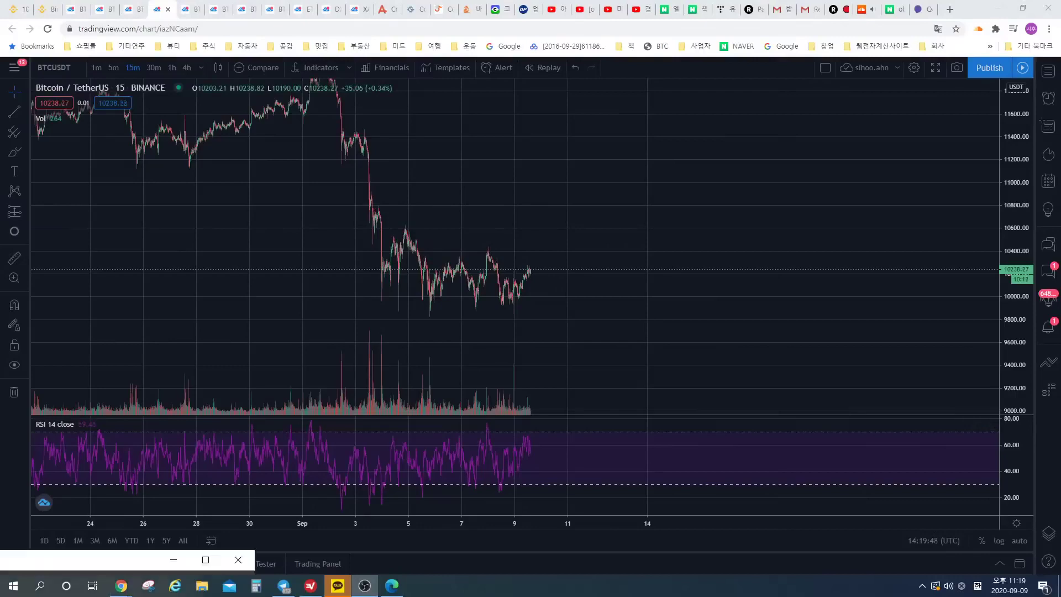
pyautogui.click(365, 585)
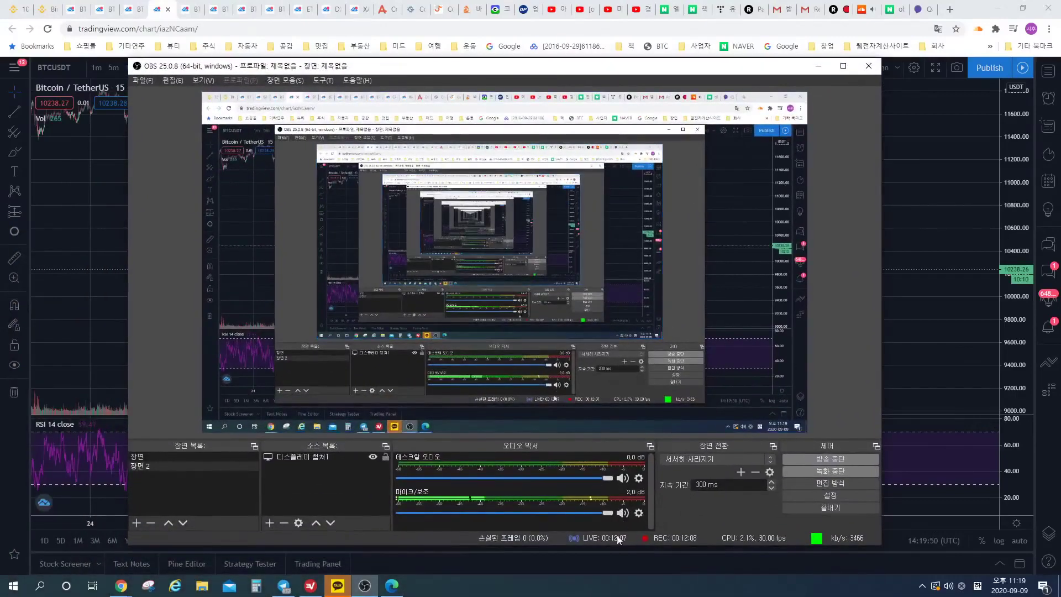
# - Check the available input devices in the 마이크/보조 (Mic/Aux) source's properties without changing the device
pyautogui.click(638, 512)
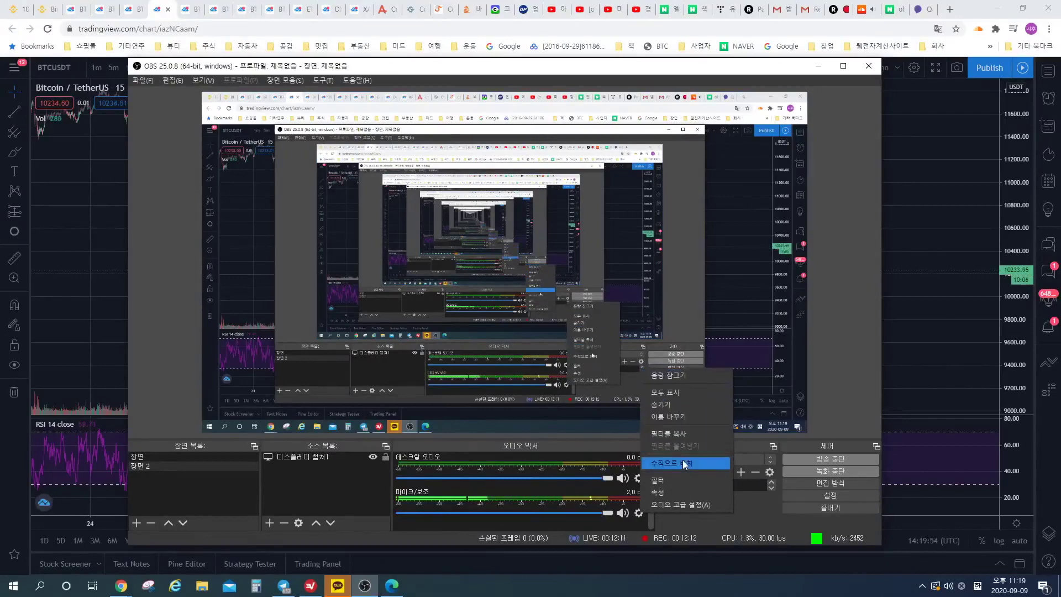
pyautogui.click(667, 492)
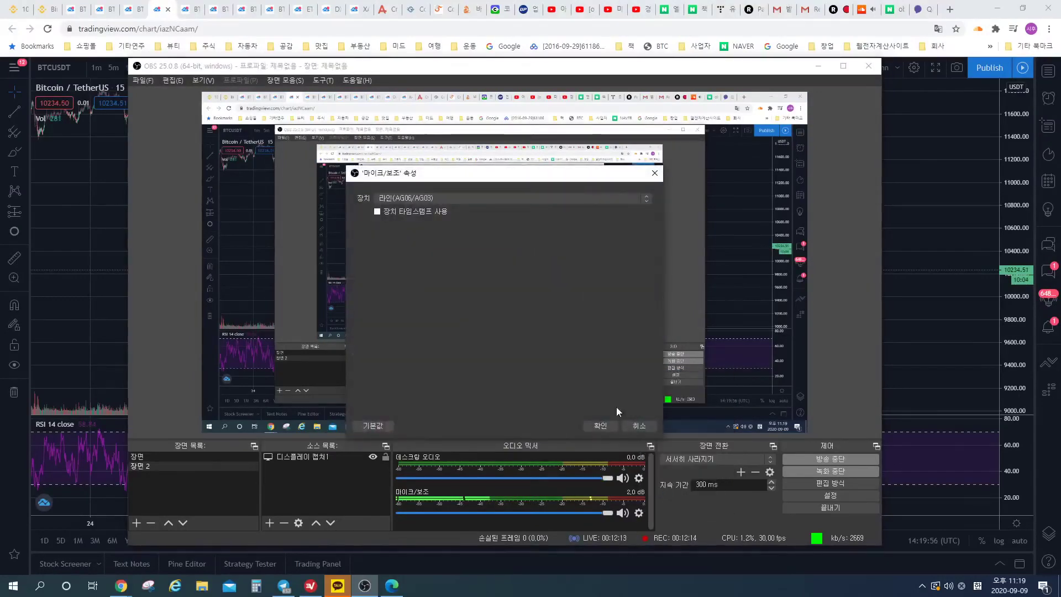
pyautogui.click(515, 200)
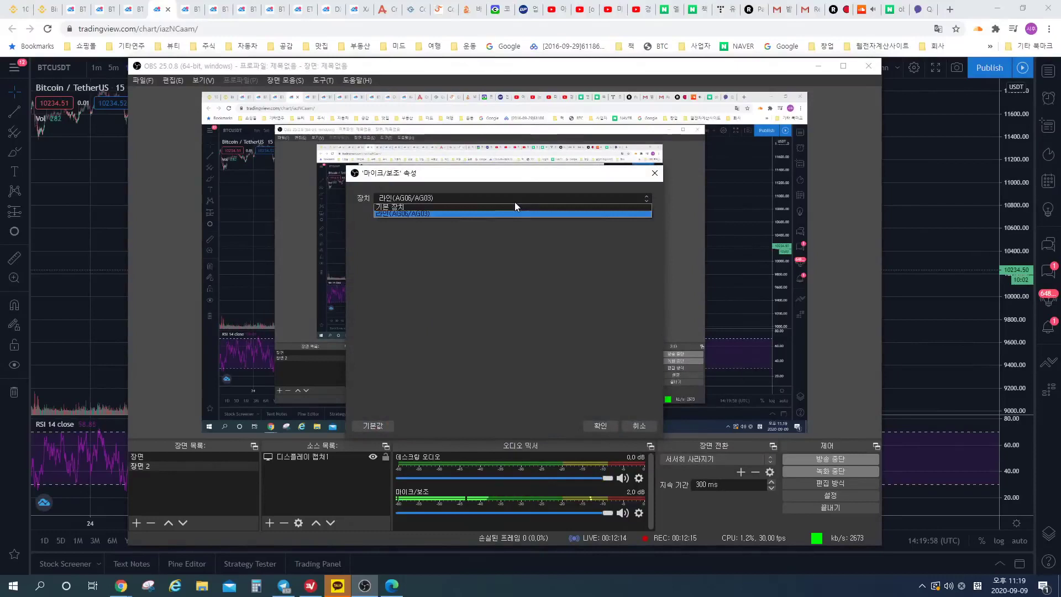
pyautogui.click(591, 200)
pyautogui.click(655, 173)
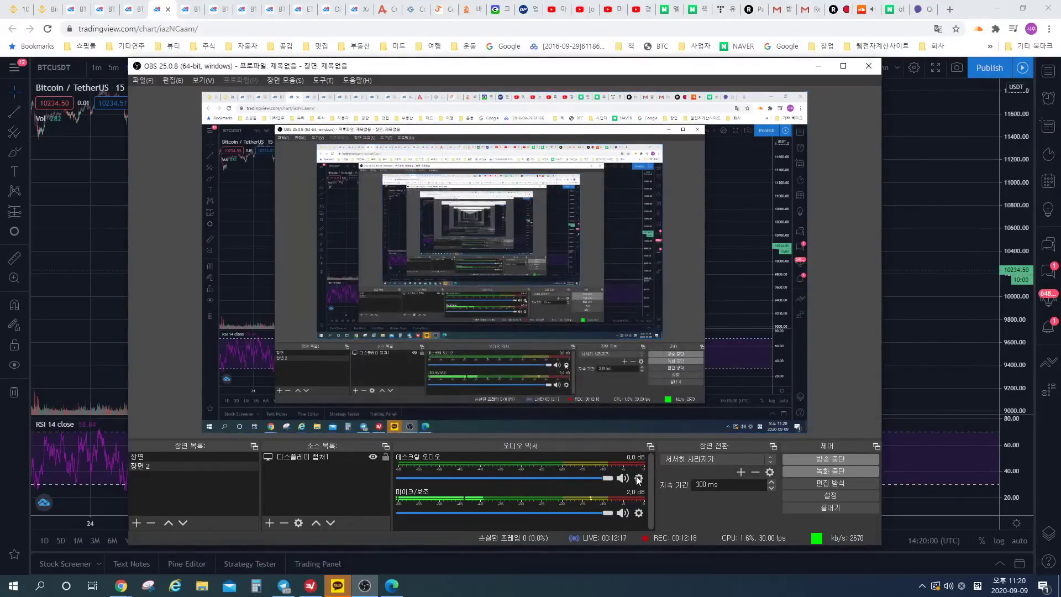
# - Move the OBS window higher on the screen and review the advanced audio settings of the desktop and microphone sources
pyautogui.click(639, 512)
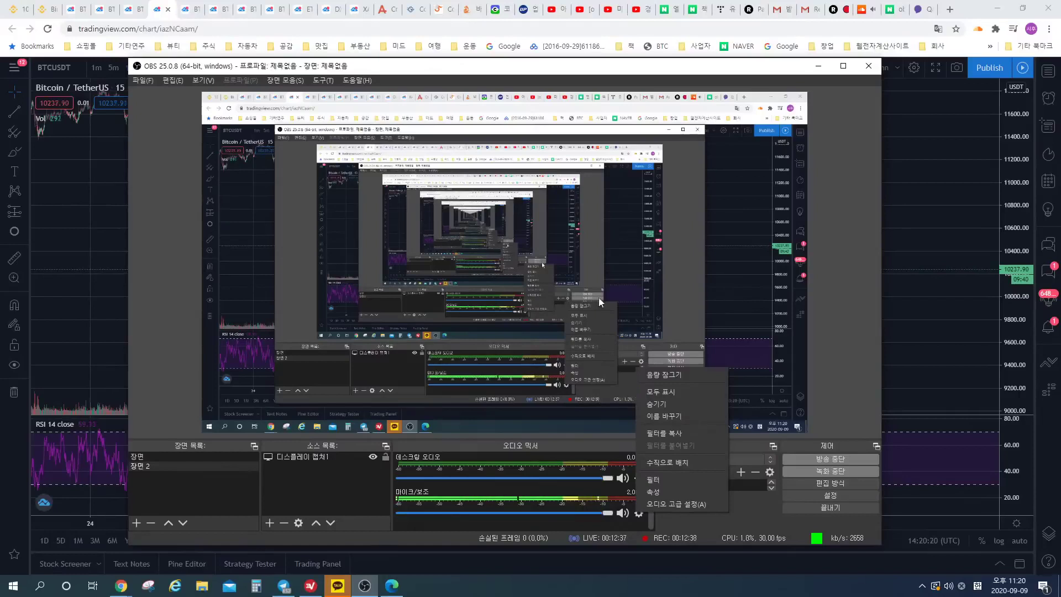
pyautogui.click(643, 69)
pyautogui.moveTo(622, 66); pyautogui.dragTo(618, 29)
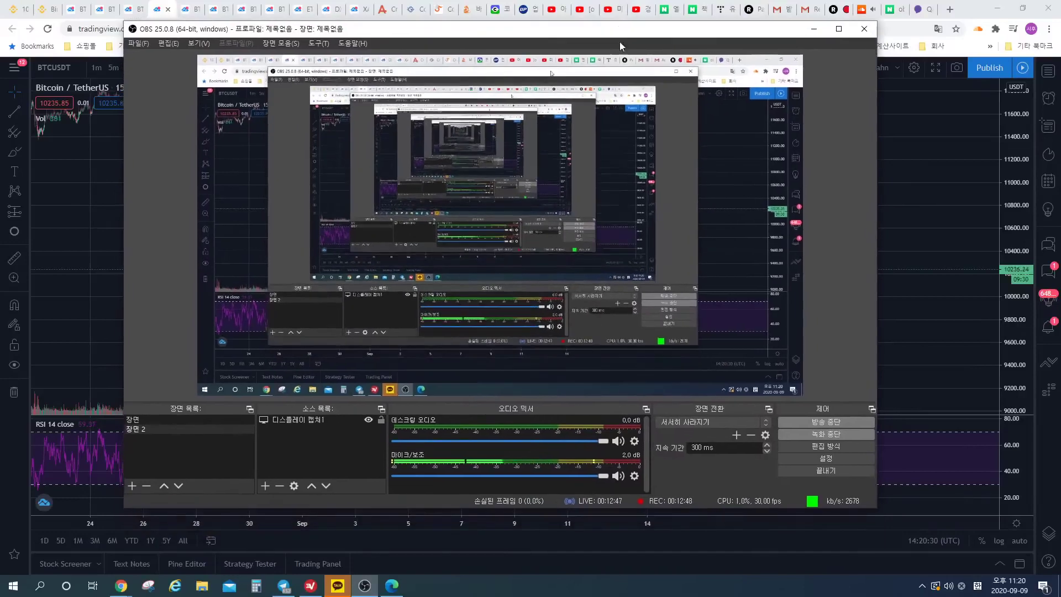
pyautogui.click(635, 474)
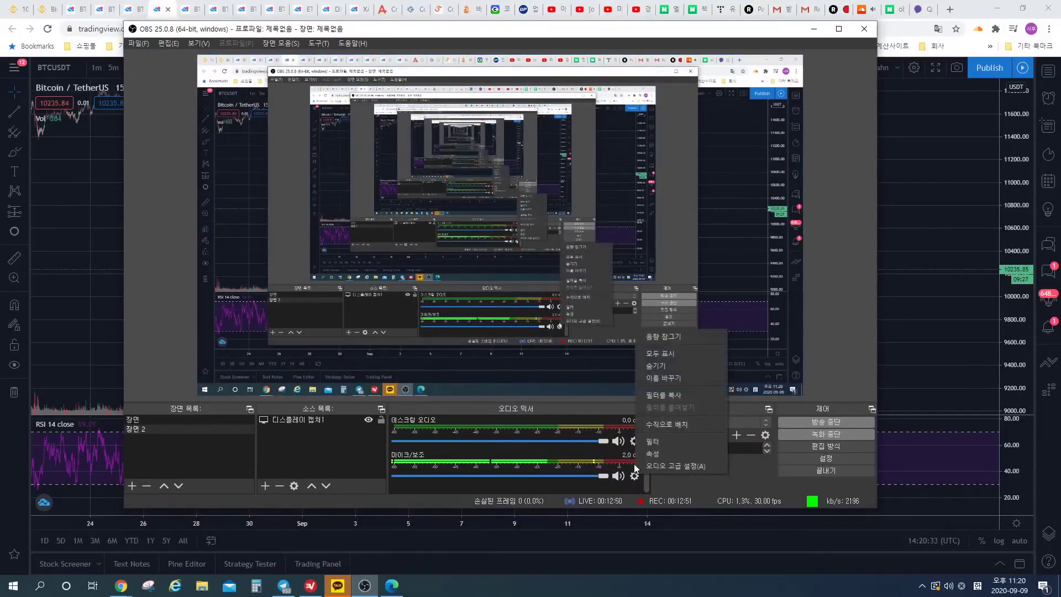
pyautogui.click(678, 465)
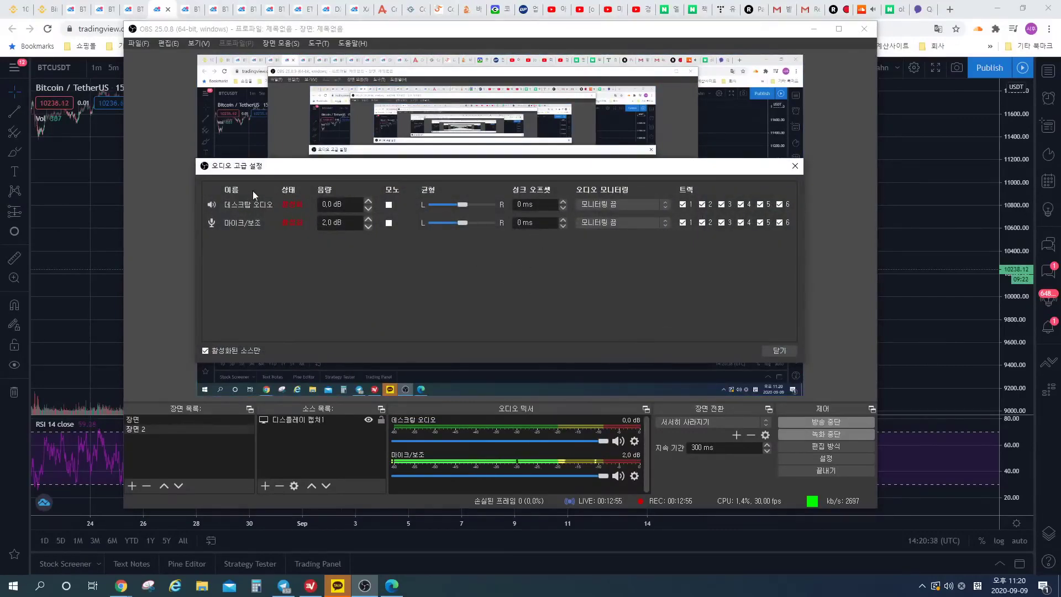
pyautogui.click(795, 166)
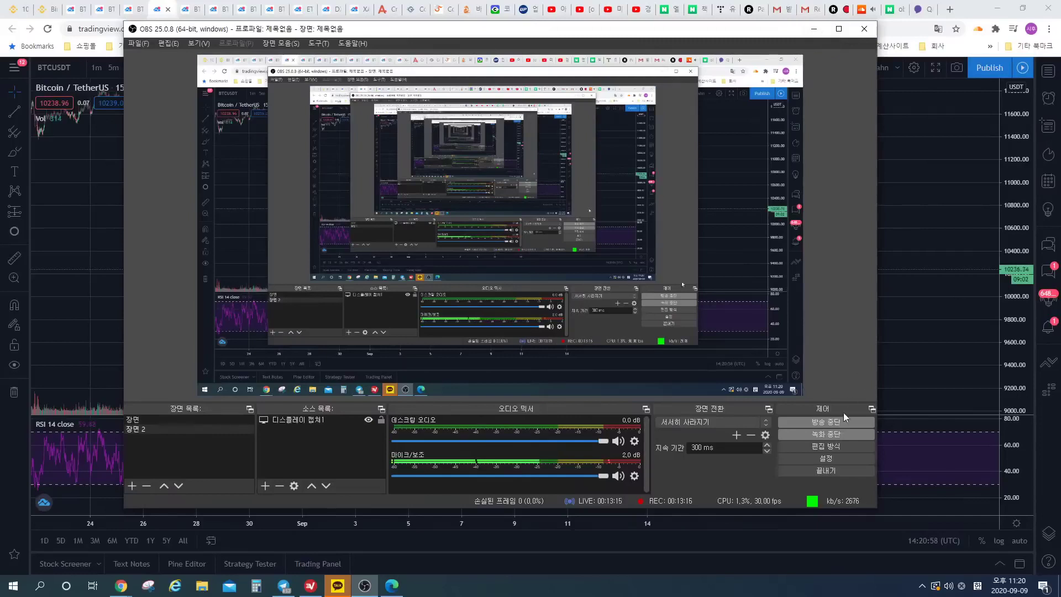
# - Add a 증폭 (Gain) filter to the 마이크/보조 source and raise its gain slightly above 0 dB
pyautogui.click(634, 475)
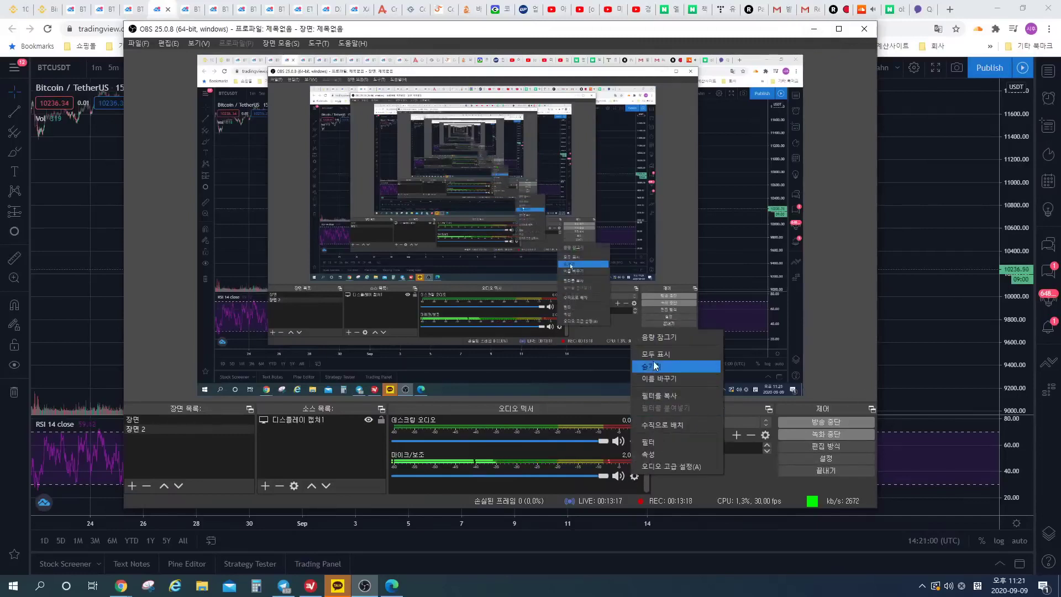
pyautogui.click(654, 440)
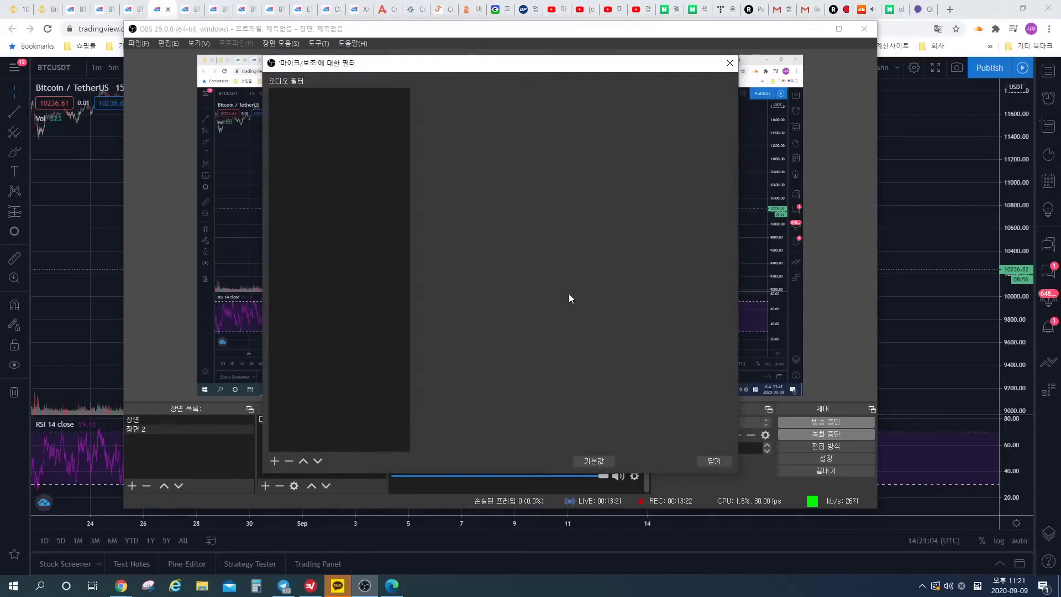
pyautogui.moveTo(517, 66); pyautogui.dragTo(570, 87)
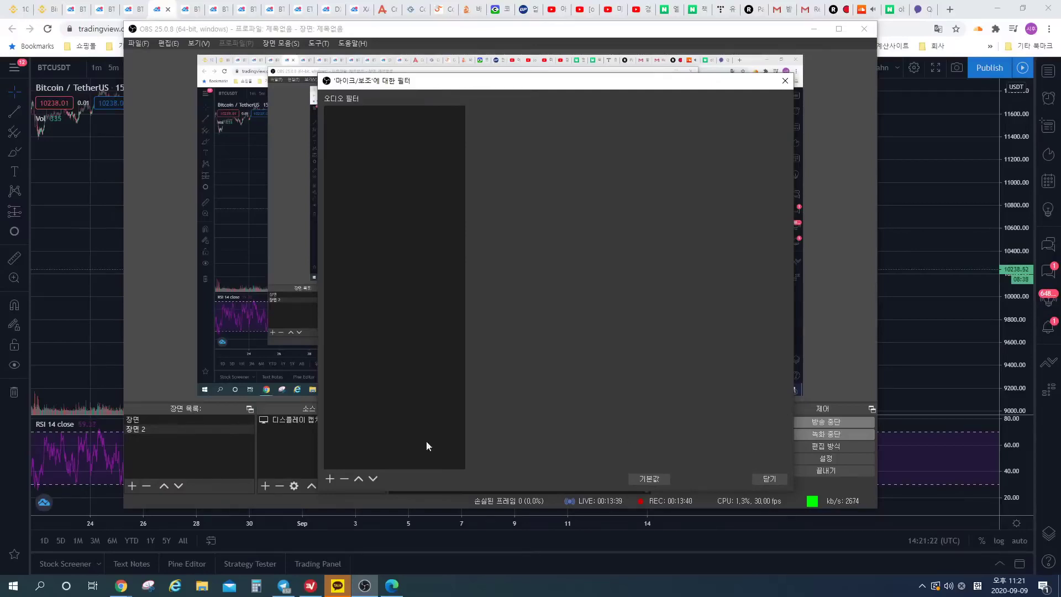
pyautogui.click(331, 482)
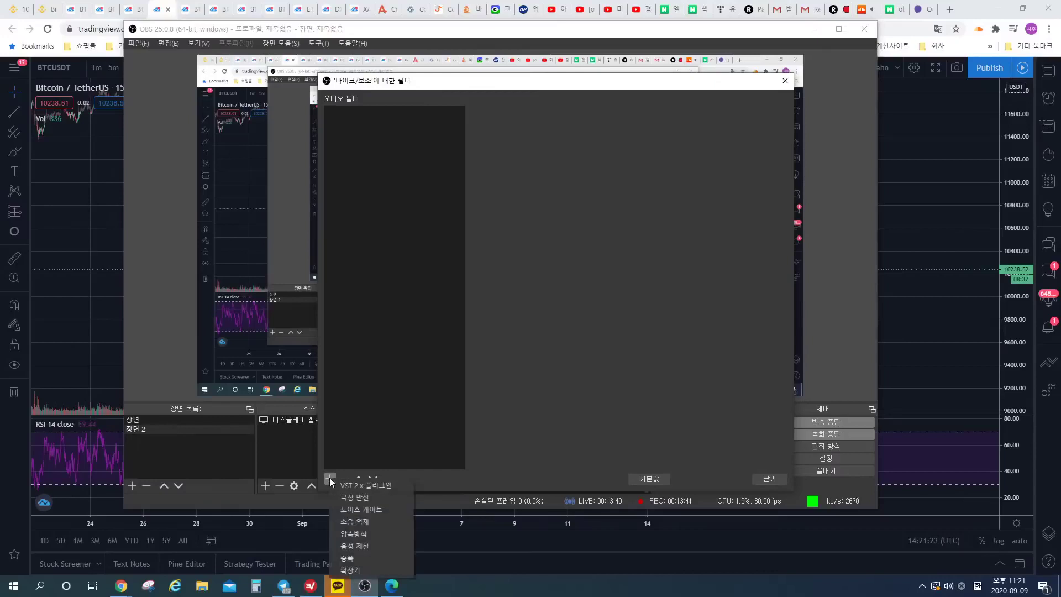
pyautogui.click(351, 555)
pyautogui.click(533, 305)
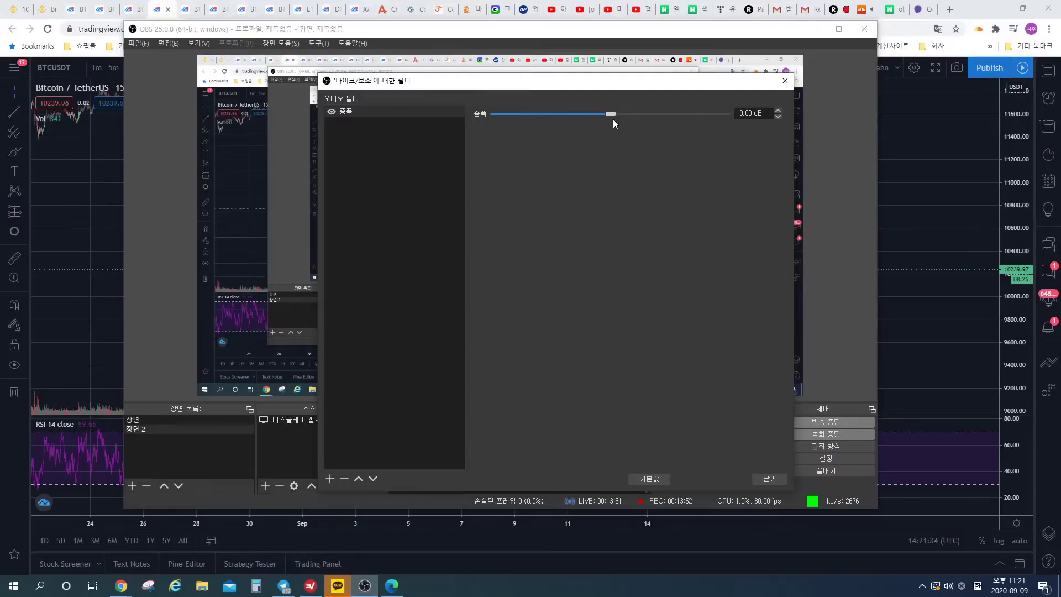
pyautogui.moveTo(617, 116); pyautogui.dragTo(635, 118)
pyautogui.click(768, 478)
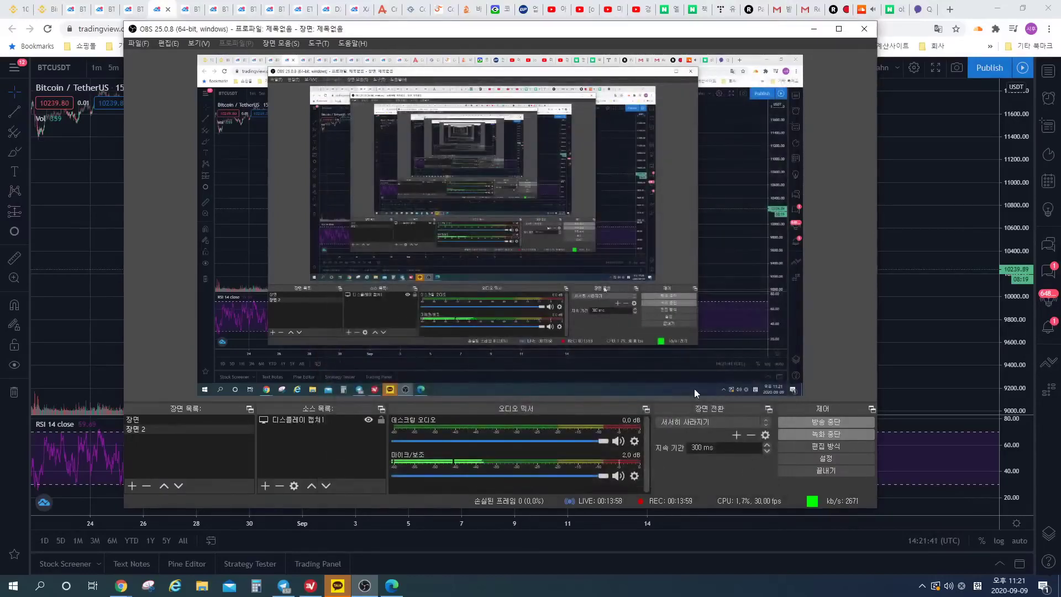
# - Put OBS away, switch to the browser and raise the volume of the SoundCloud player
pyautogui.click(812, 30)
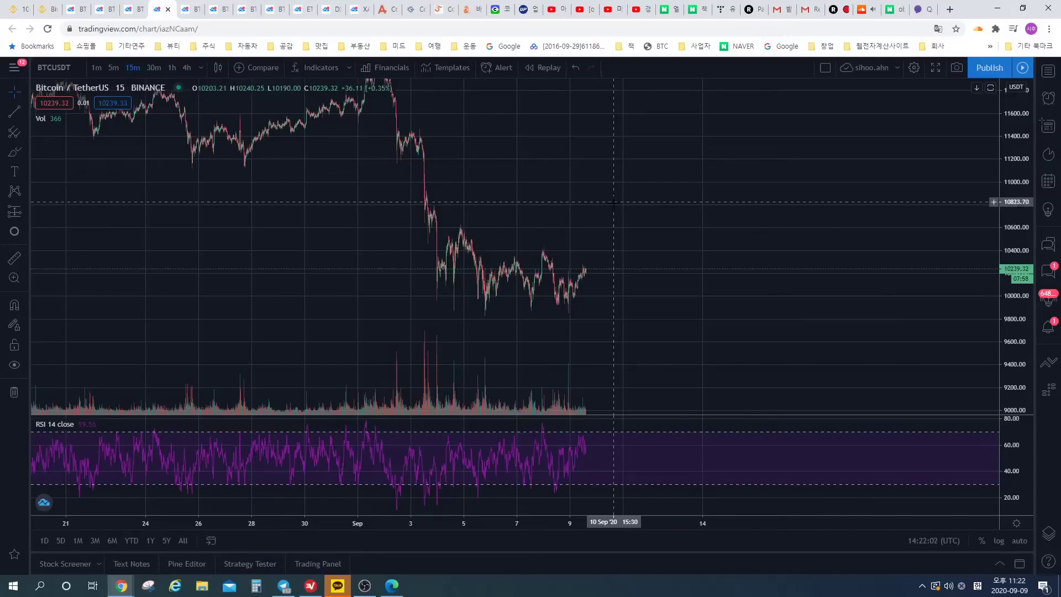
pyautogui.click(136, 11)
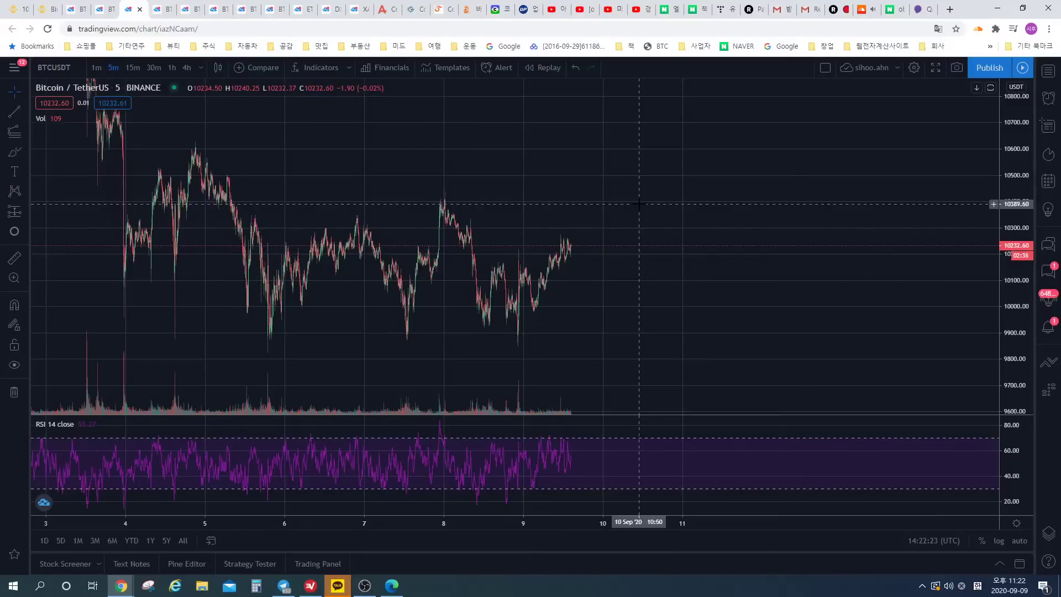
pyautogui.click(870, 5)
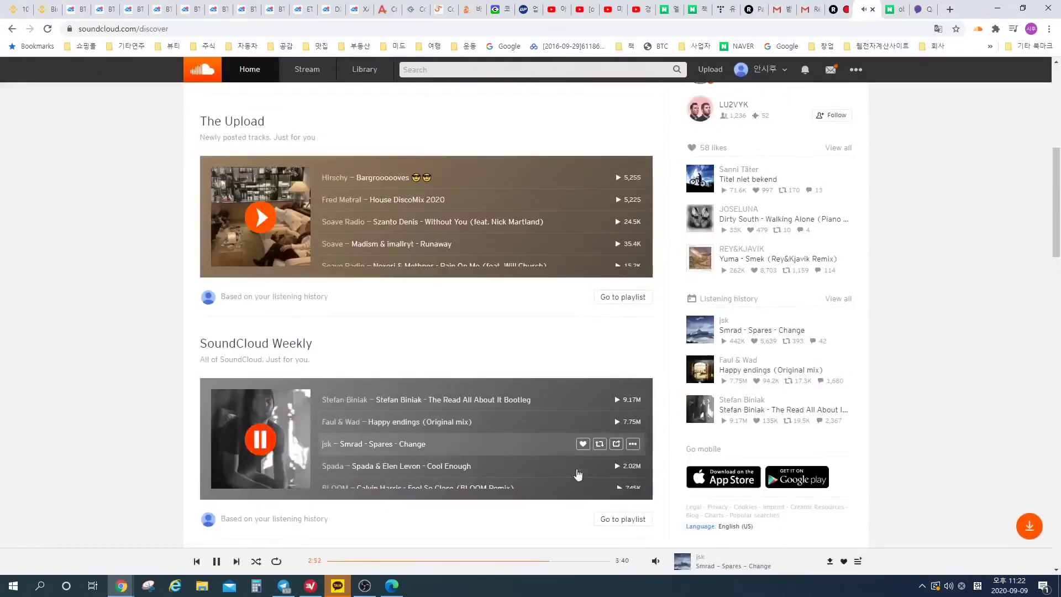
pyautogui.moveTo(656, 560)
pyautogui.moveTo(656, 522); pyautogui.dragTo(656, 518)
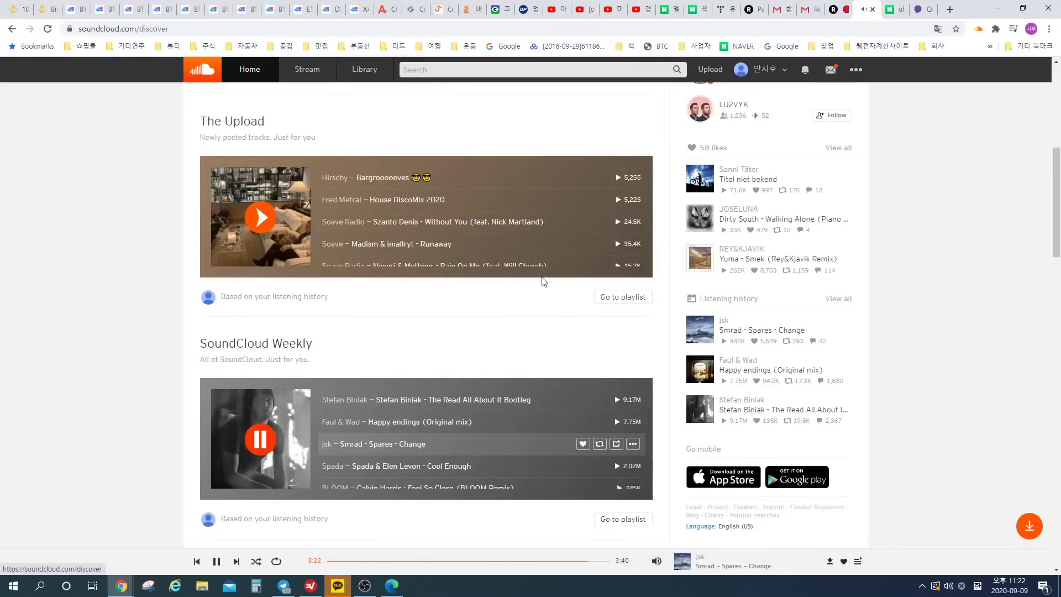
# - Return to the BTCUSDT charts and examine recent price action on the 5-minute and 15-minute timeframes
pyautogui.click(130, 4)
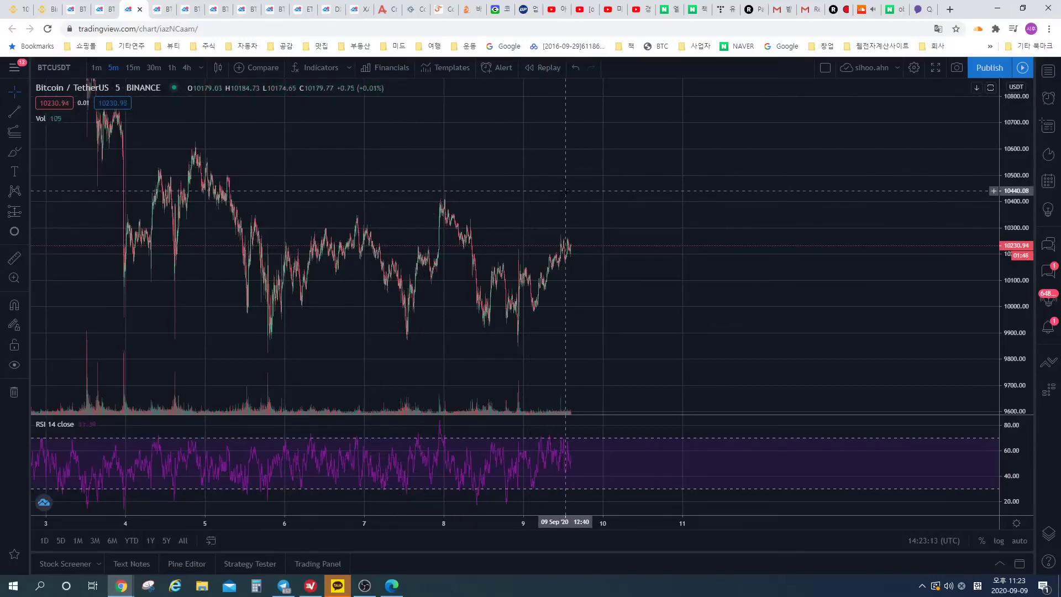
pyautogui.hotkey('ctrl', 'Tab')
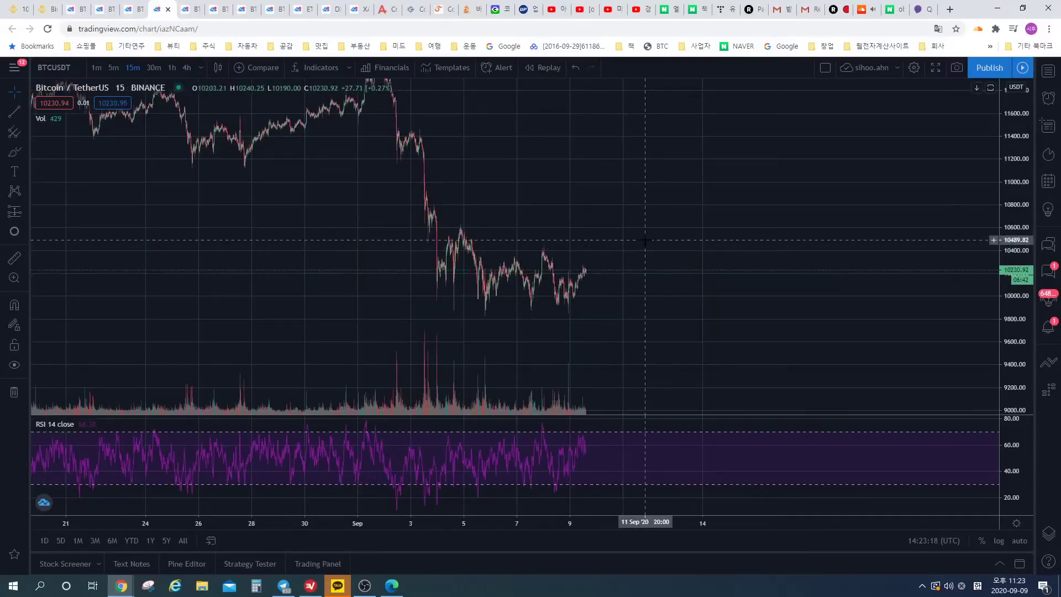
pyautogui.moveTo(639, 243); pyautogui.dragTo(601, 242)
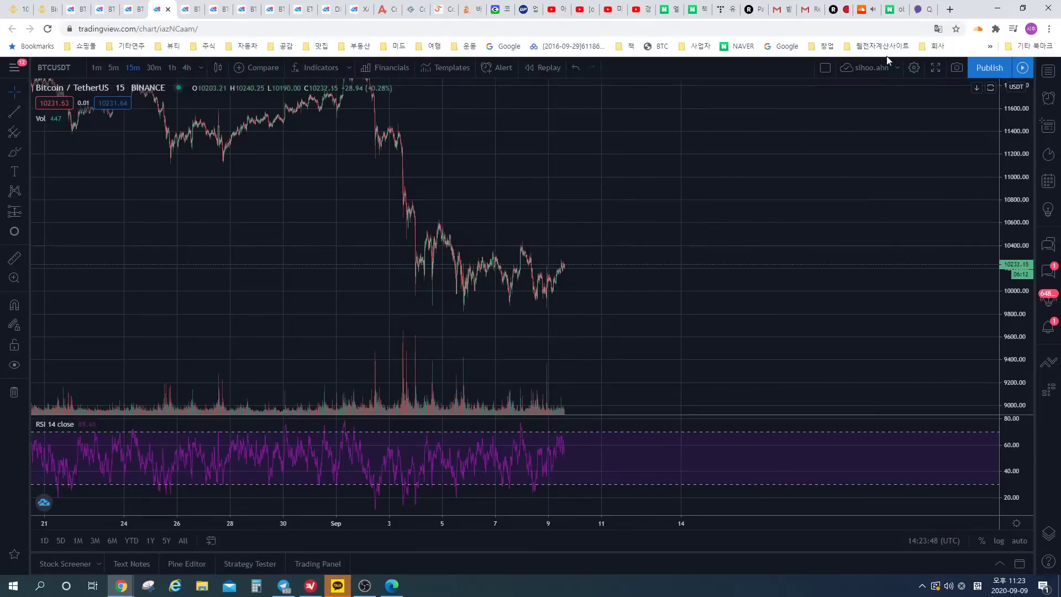
# - Open afreecatv.com in a new browser tab and log in with the saved account credentials
pyautogui.click(950, 9)
pyautogui.write('af')
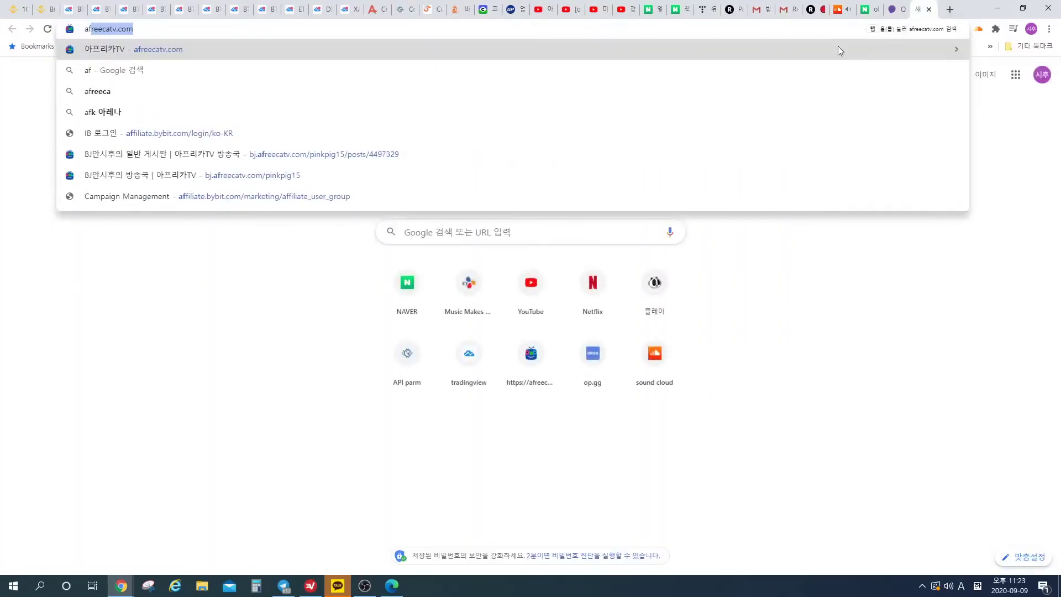
pyautogui.press('Return')
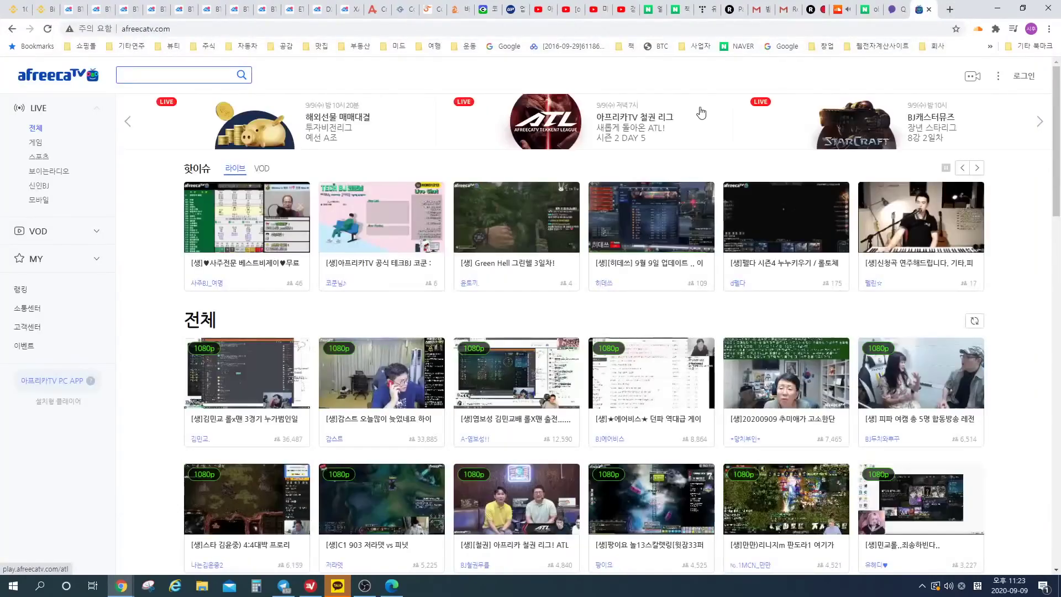
pyautogui.click(1023, 76)
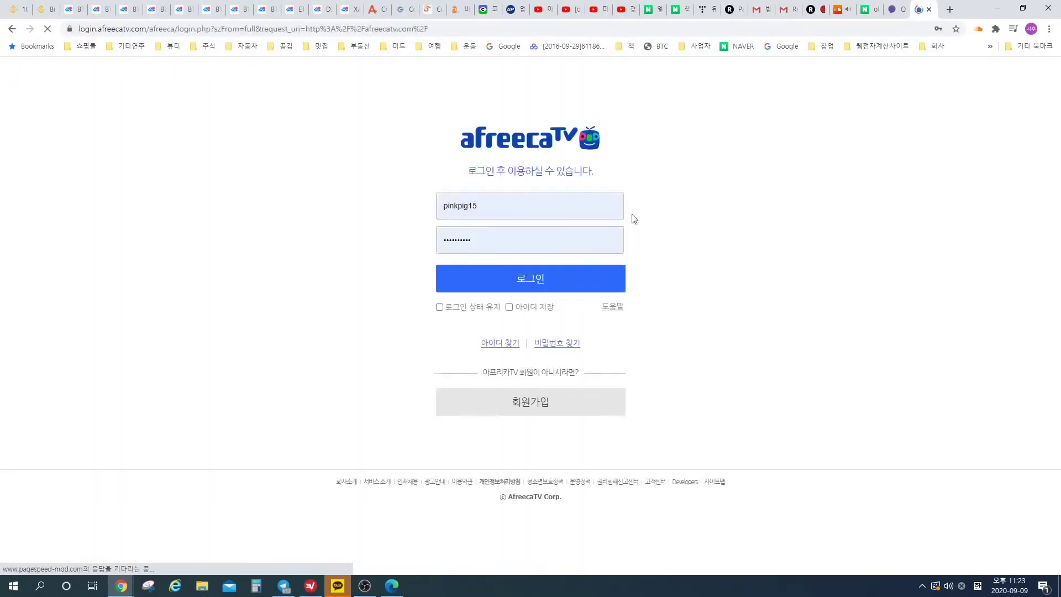
pyautogui.click(552, 289)
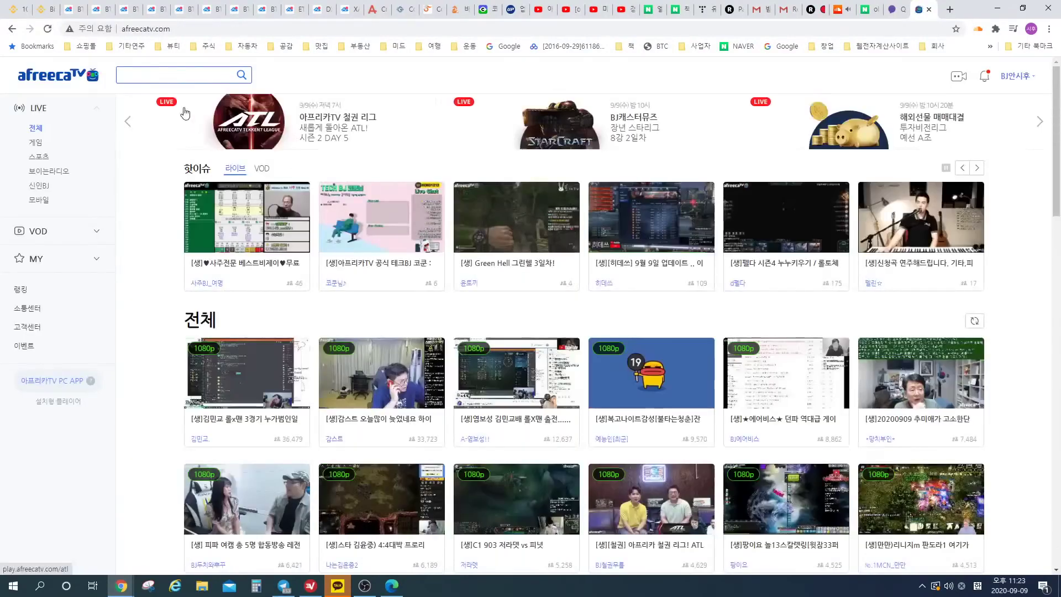
# - Search AfreecaTV for the channel name 매억남
pyautogui.click(153, 80)
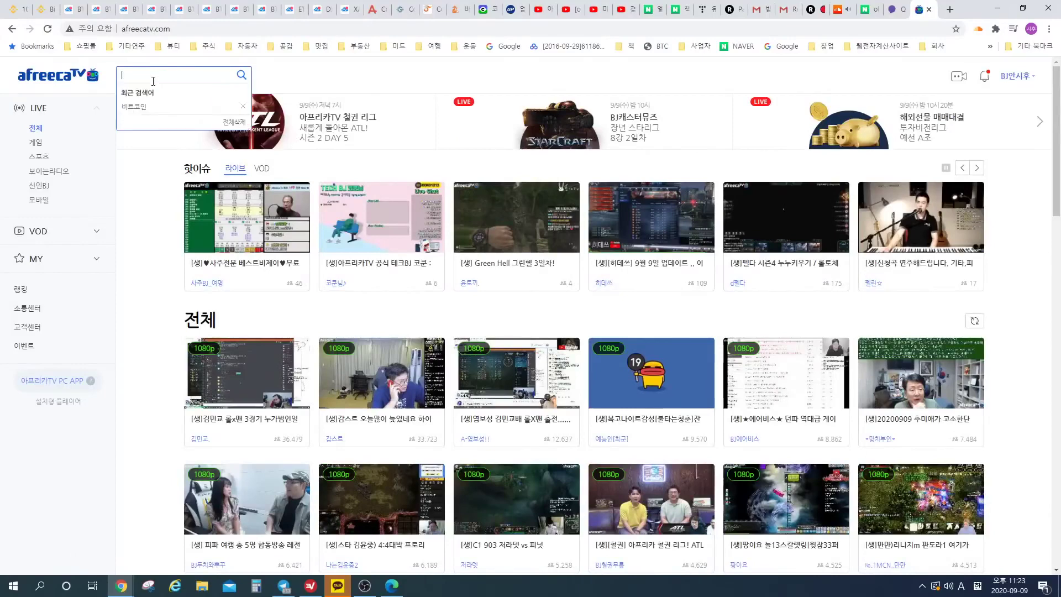
pyautogui.press('Hangul')
pyautogui.write('매')
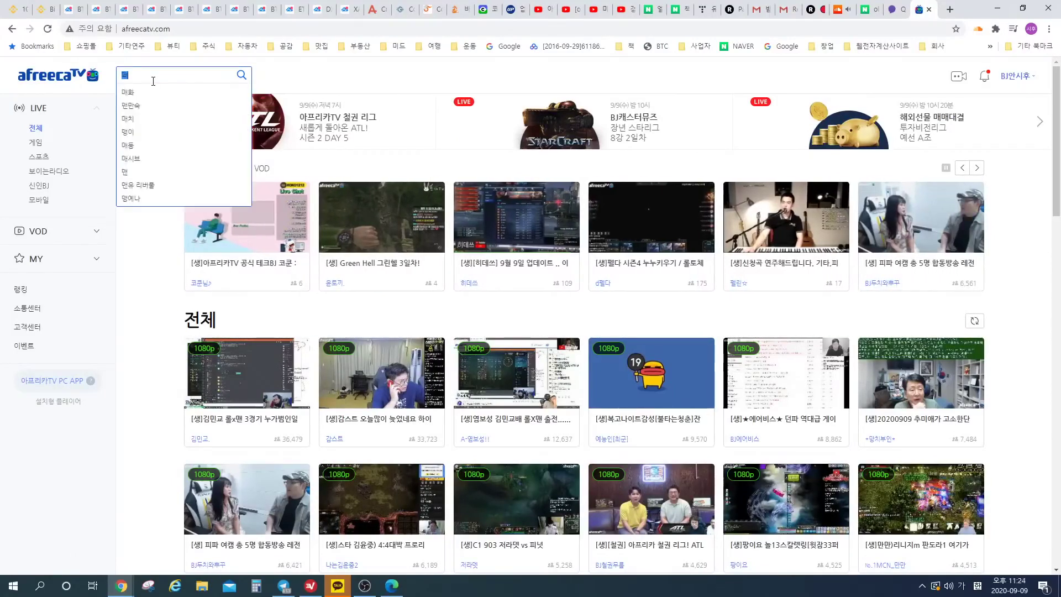
pyautogui.write('억남')
pyautogui.press('Return')
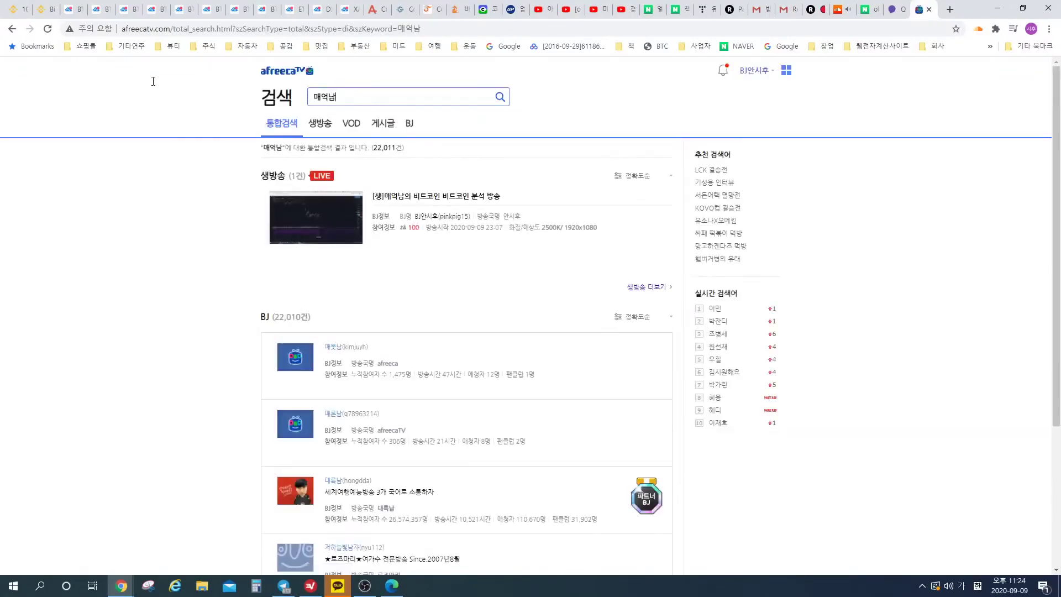
# - Search AfreecaTV for the broadcaster's name and open the channel page from the BJ profile in the results
pyautogui.doubleClick(329, 90)
pyautogui.write('안시후')
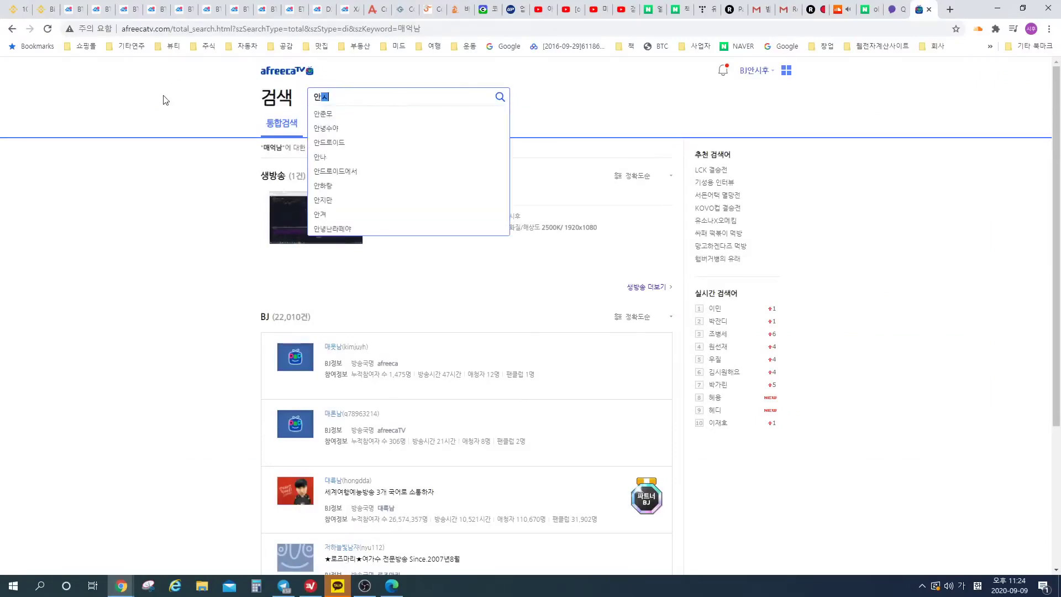
pyautogui.press('Return')
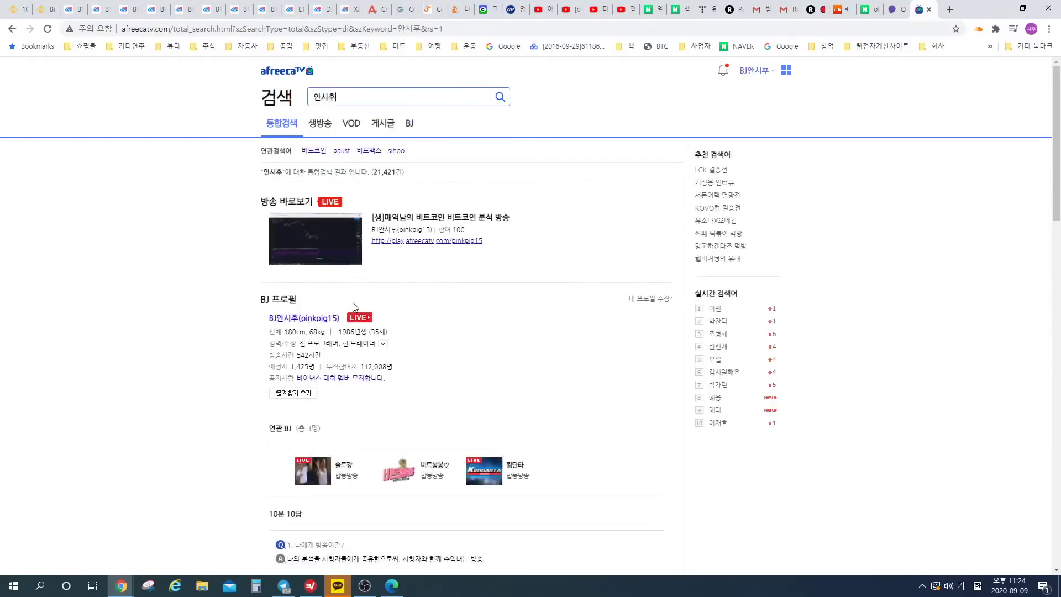
pyautogui.scroll(-1, 349, 343)
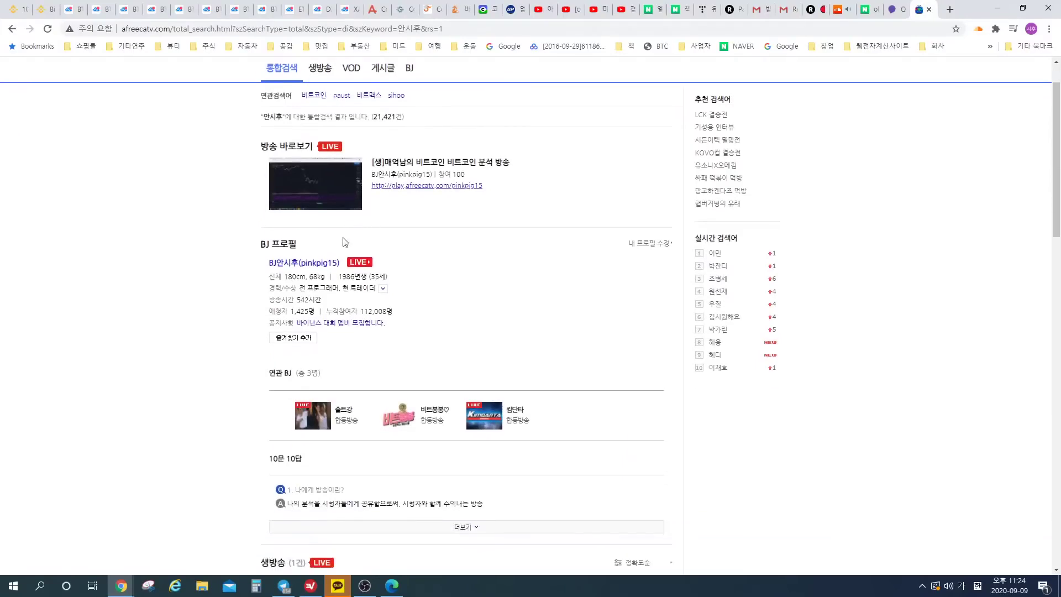
pyautogui.click(317, 263)
# - Dismiss the channel page's promotional pop-up for a week, then open the general board (일반 게시판) and read its notices
pyautogui.scroll(-5, 338, 284)
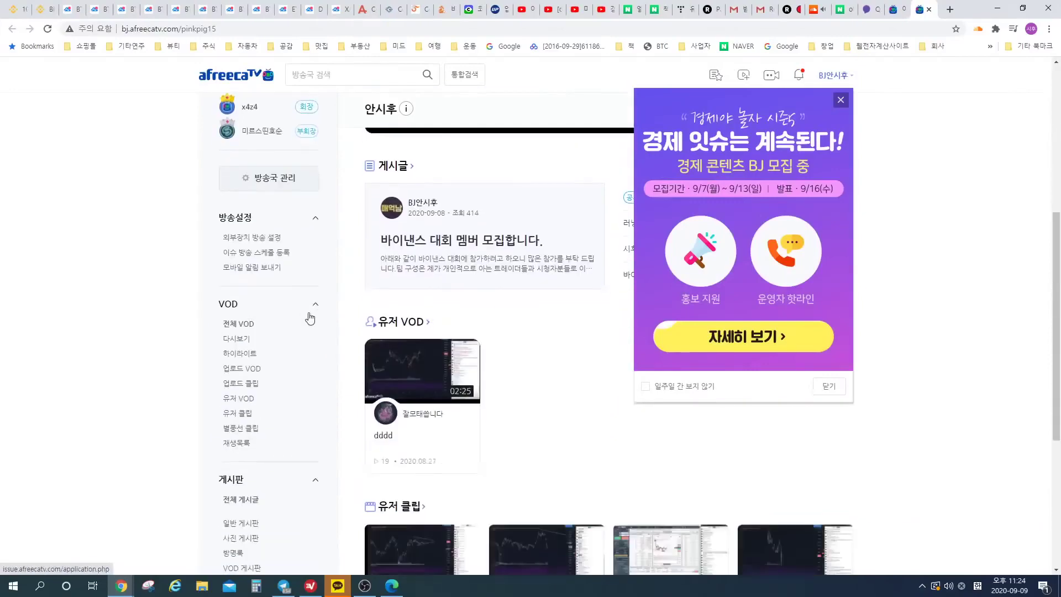
pyautogui.click(658, 387)
pyautogui.scroll(-2, 531, 393)
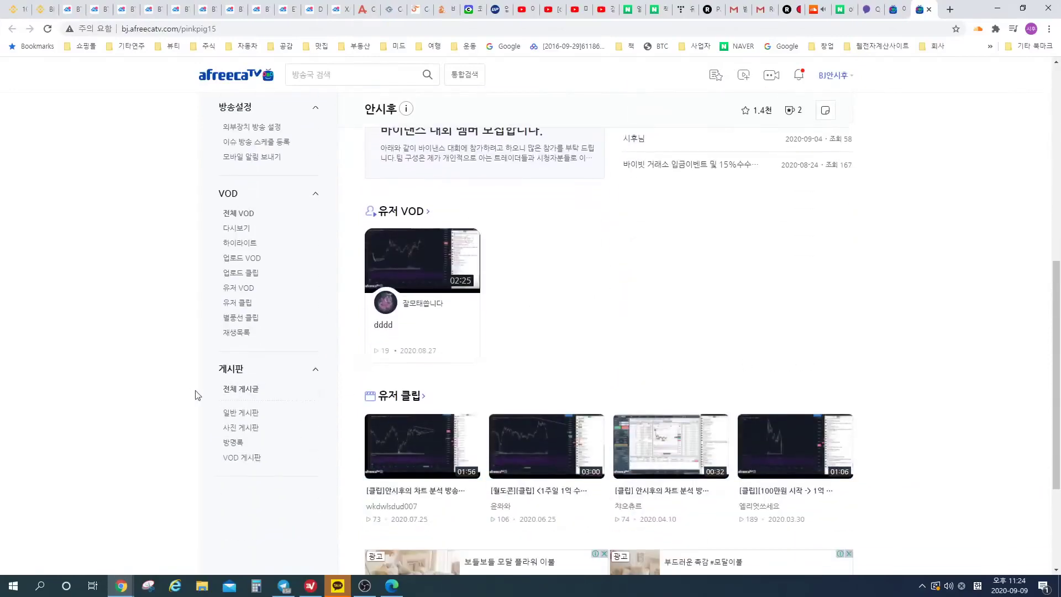
pyautogui.click(255, 412)
pyautogui.scroll(-3, 480, 276)
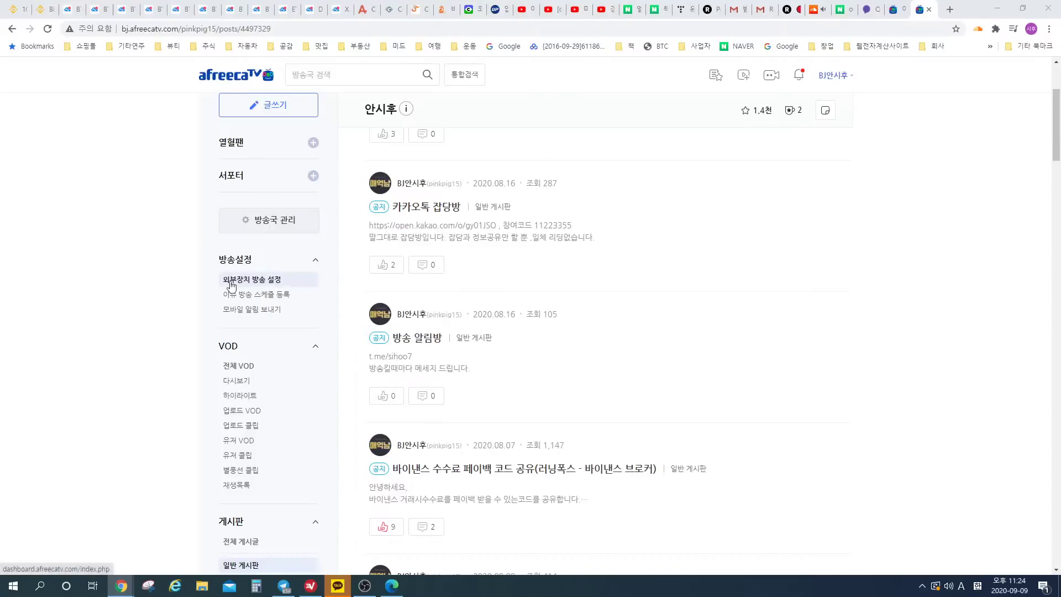
# - Return to the TradingView BTCUSDT charts and examine price action on the 5-minute and 15-minute timeframes since late August
pyautogui.click(127, 6)
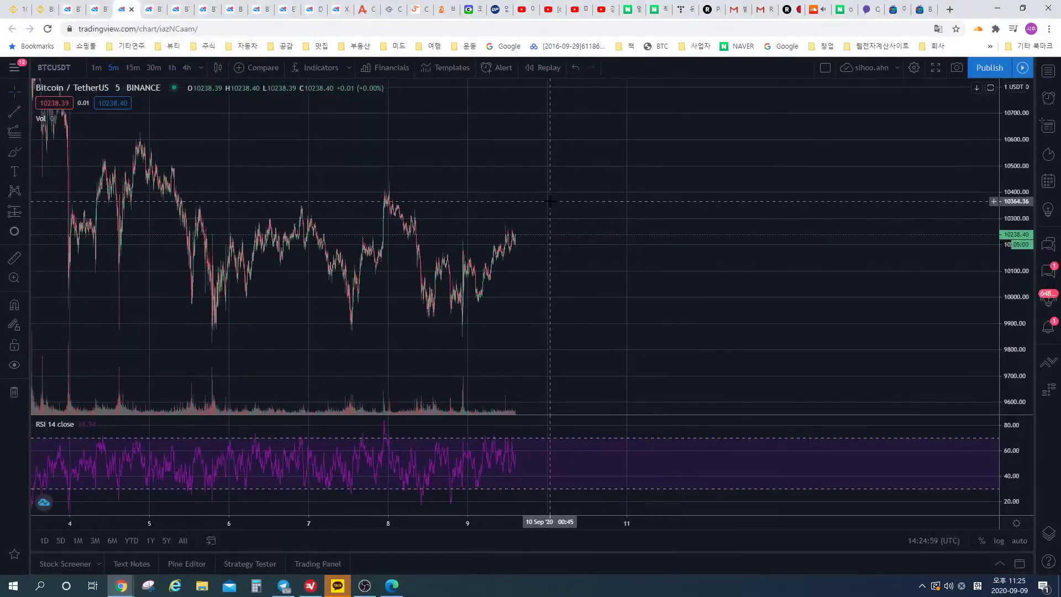
pyautogui.hotkey('ctrl', 'Tab')
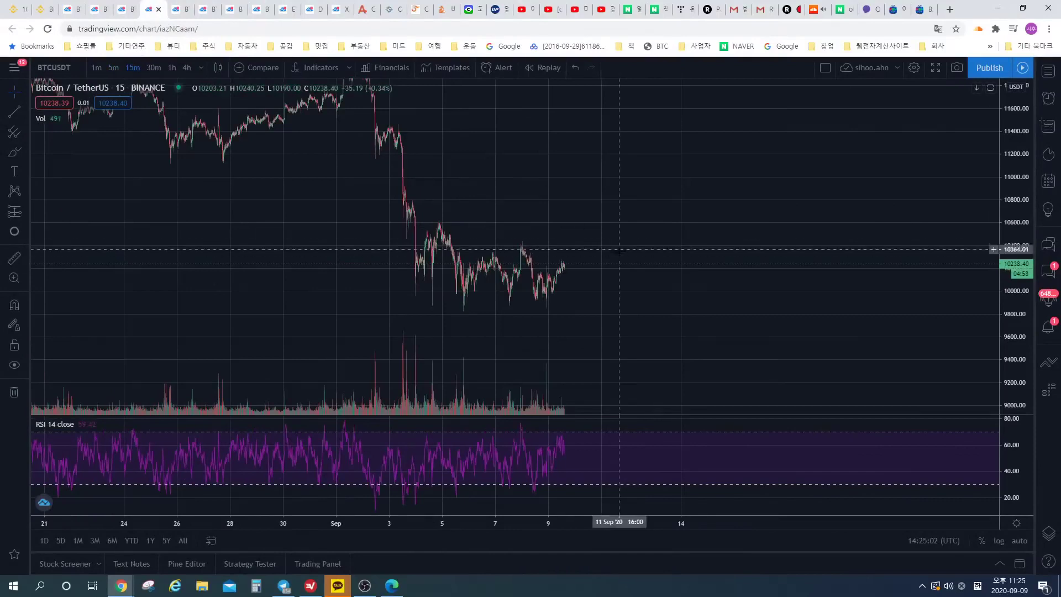
pyautogui.moveTo(576, 234); pyautogui.dragTo(585, 222)
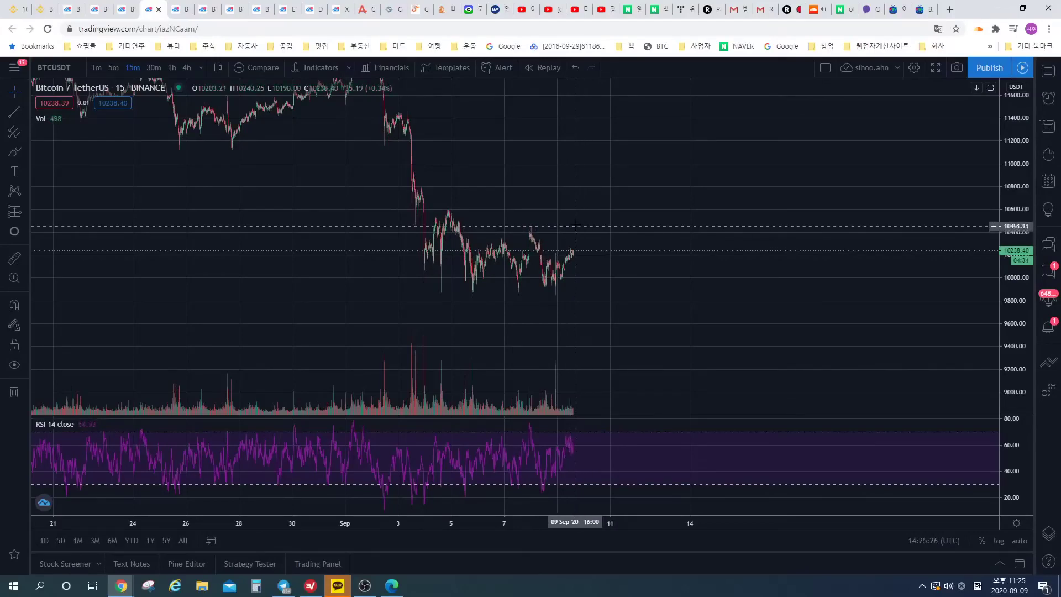
pyautogui.scroll(2, 539, 222)
pyautogui.scroll(-1, 540, 222)
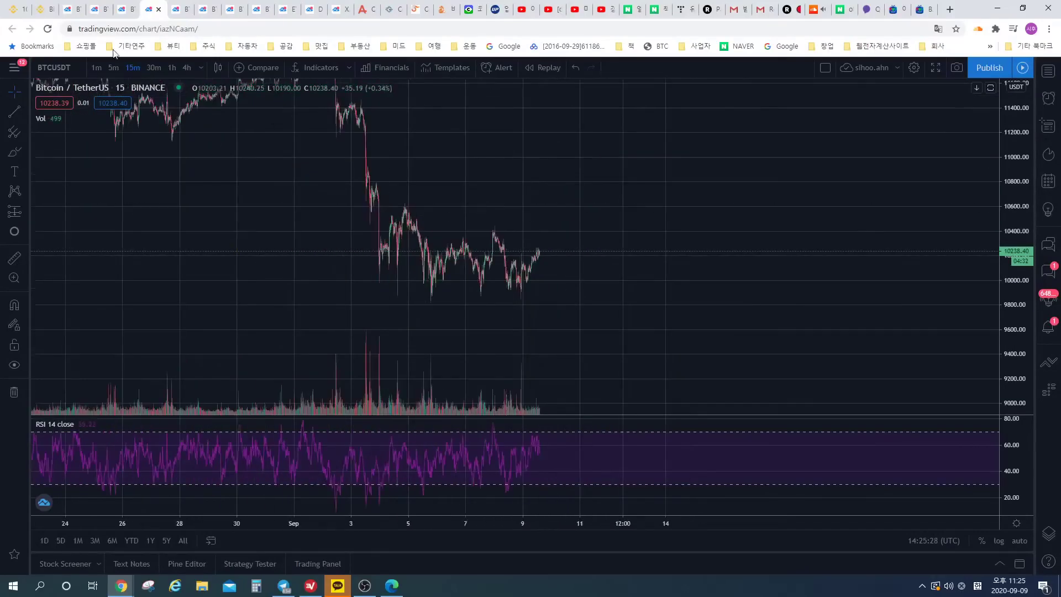
# - Switch to the Binance Futures BTCUSDT page, reload it, and examine the 1-minute chart against the open position and trend line
pyautogui.hotkey('ctrl', '1')
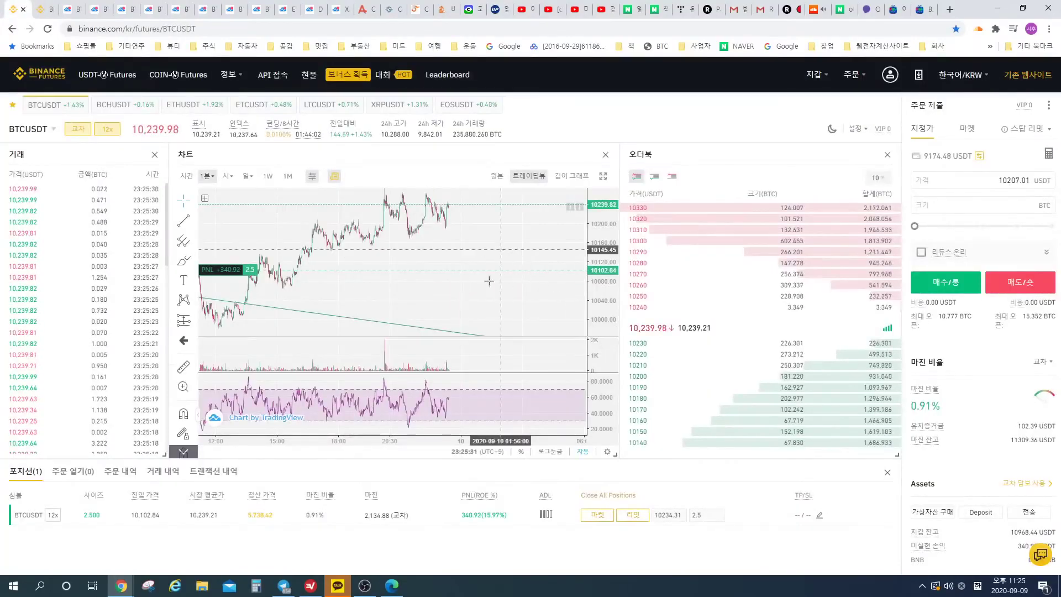
pyautogui.press('F5')
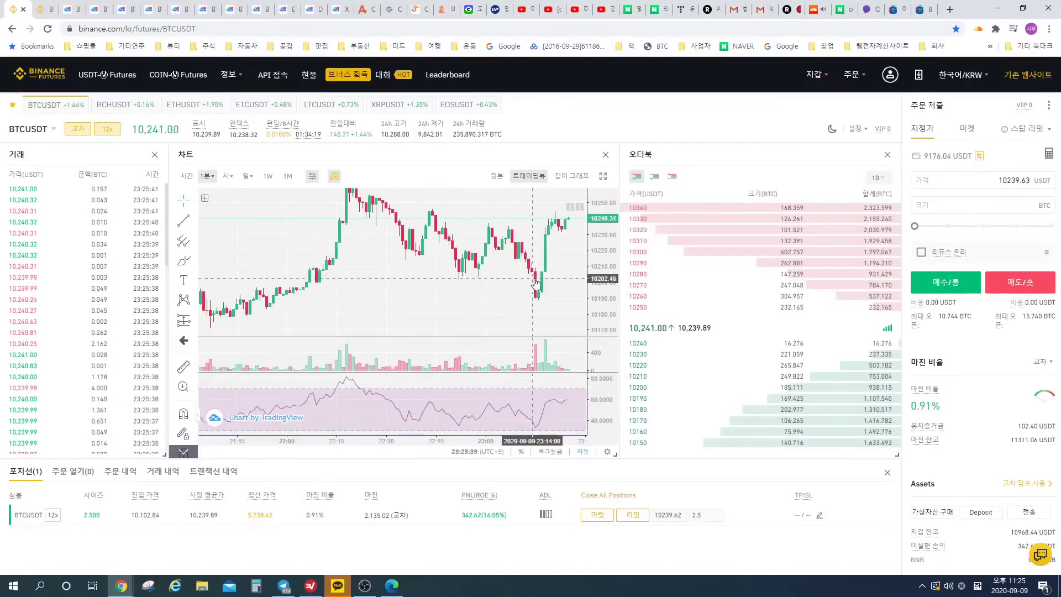
pyautogui.scroll(-5, 535, 279)
pyautogui.scroll(-4, 489, 295)
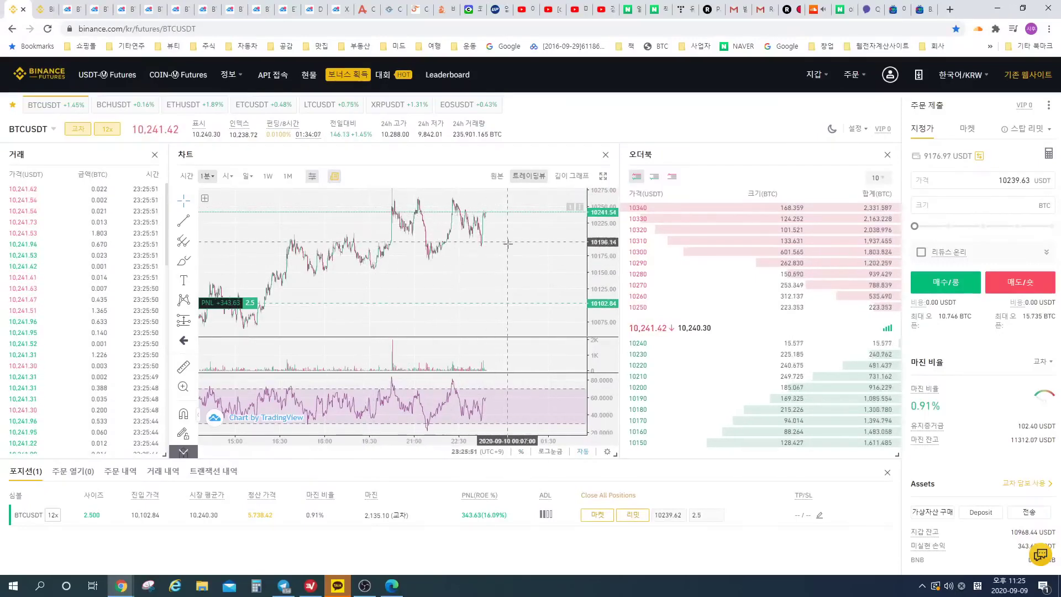
pyautogui.scroll(-2, 509, 242)
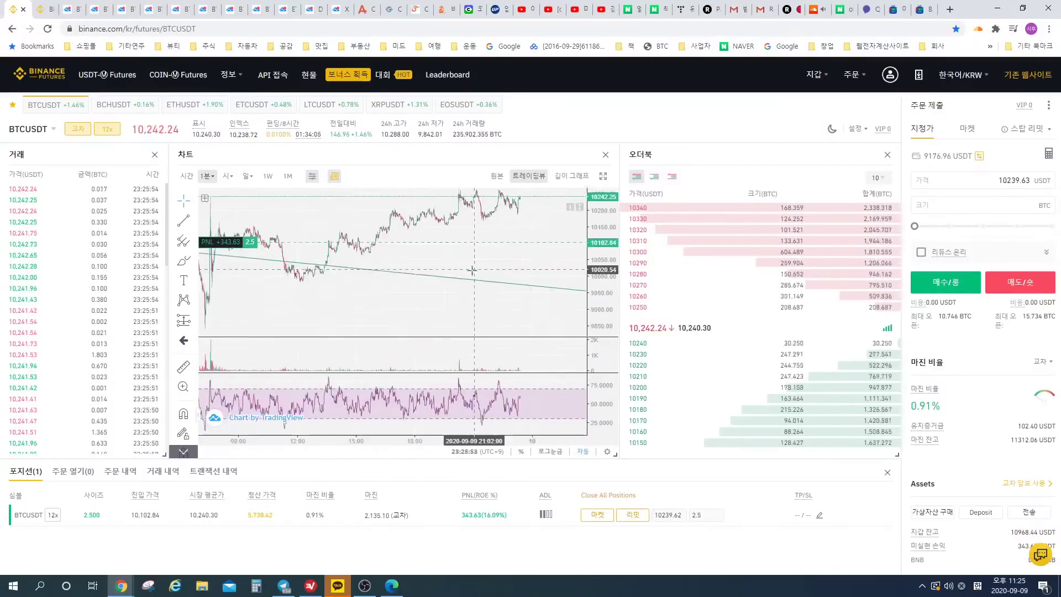
pyautogui.moveTo(577, 254); pyautogui.dragTo(467, 279)
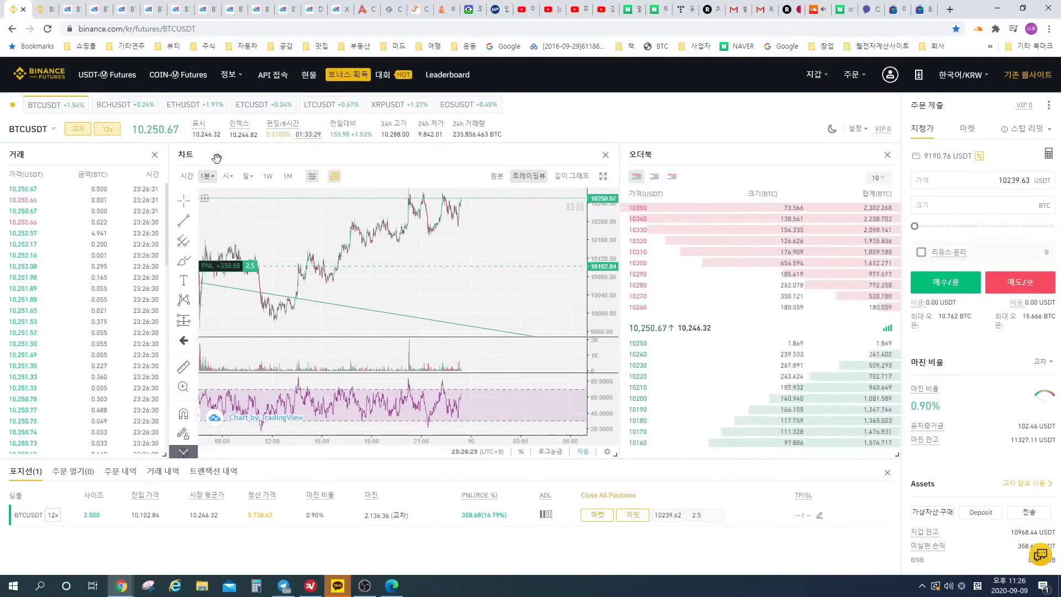
# - Check the 1-minute and 5-minute BTCUSDT charts on TradingView for comparison
pyautogui.click(108, 6)
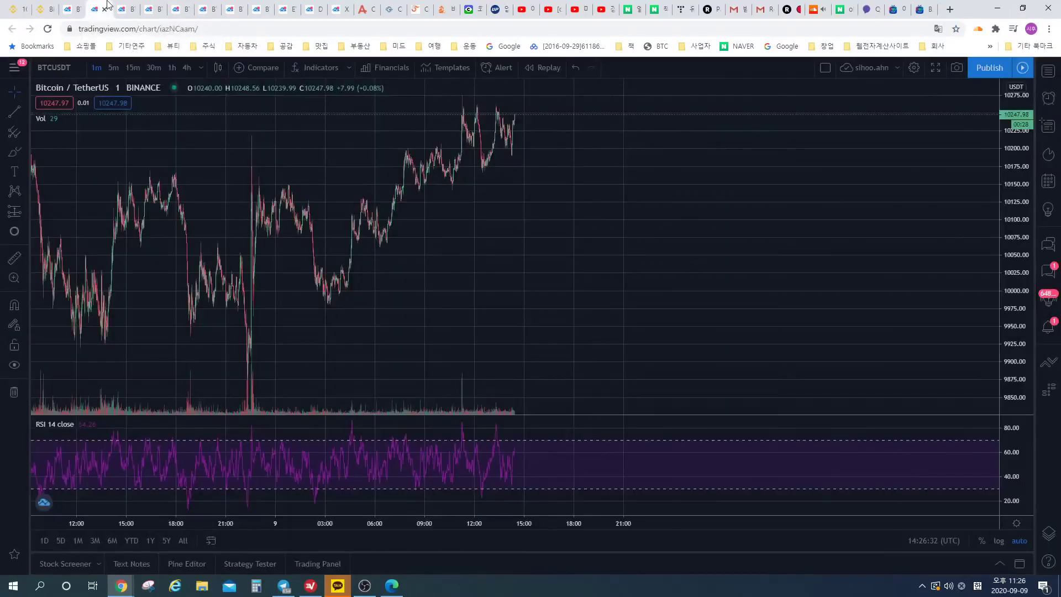
pyautogui.click(26, 6)
pyautogui.click(125, 9)
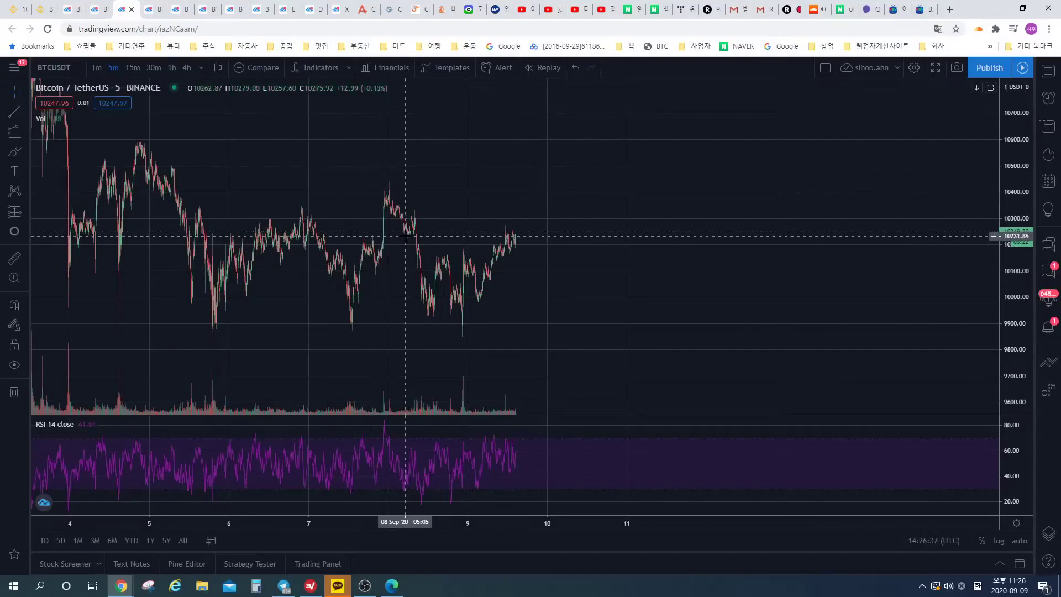
# - Set the Binance Futures BTCUSDT chart to the 5-minute interval and examine price around the descending trend line
pyautogui.click(19, 9)
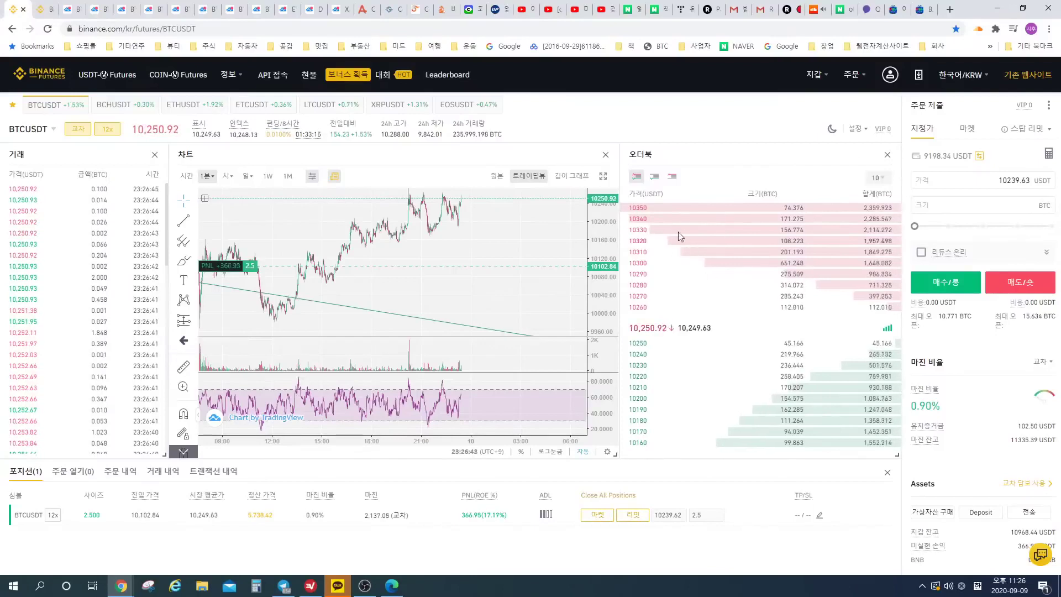
pyautogui.click(208, 176)
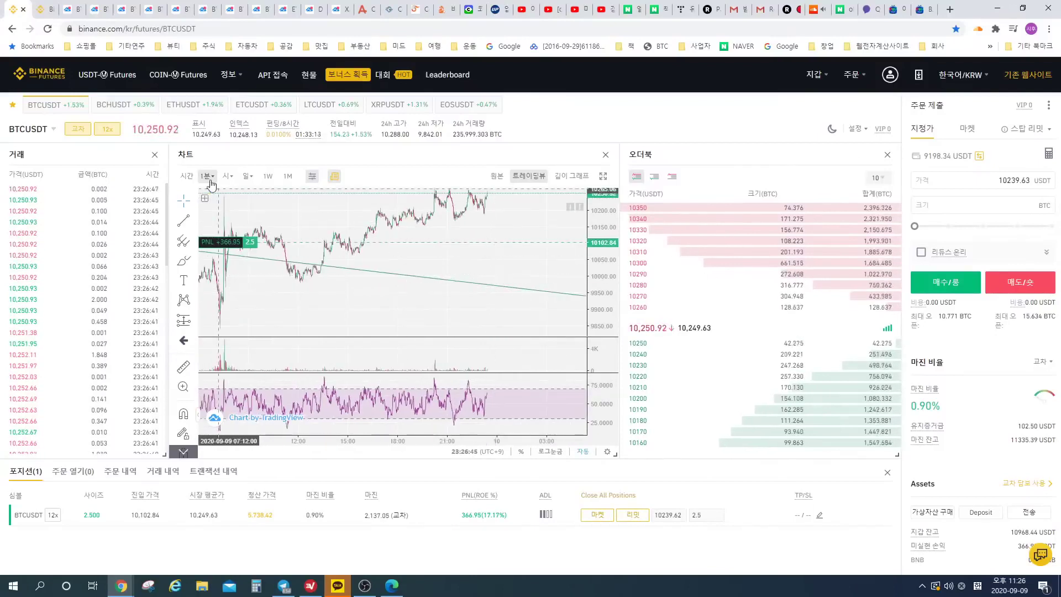
pyautogui.click(209, 223)
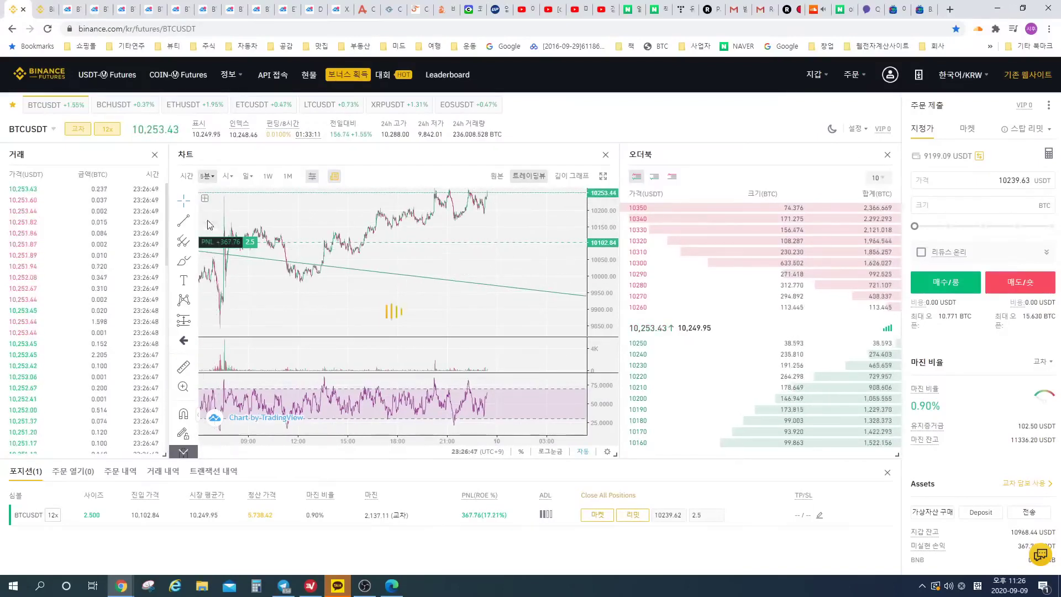
pyautogui.scroll(-3, 509, 284)
pyautogui.scroll(-3, 510, 284)
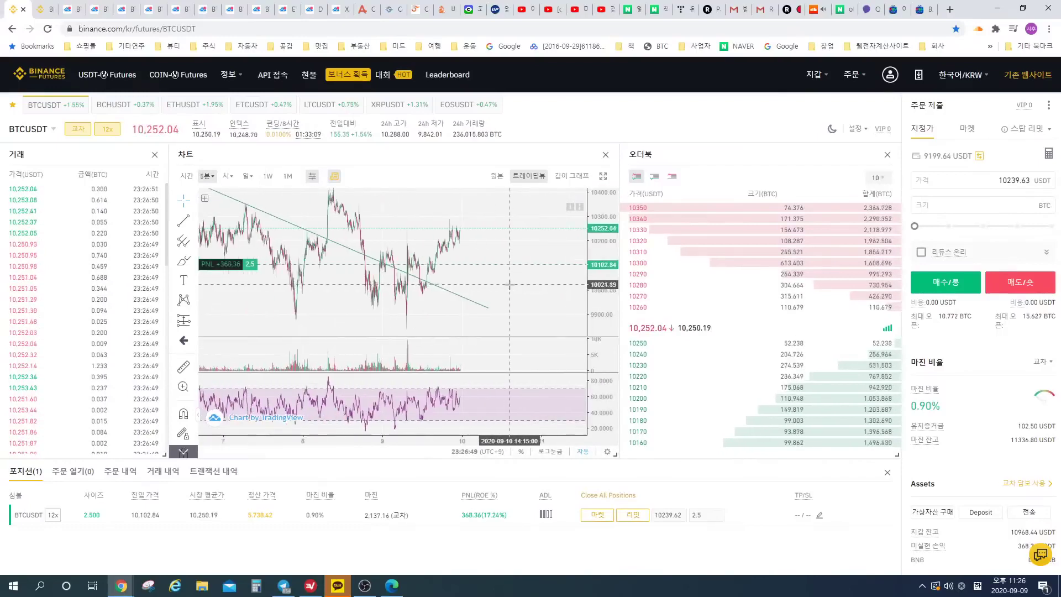
pyautogui.scroll(2, 506, 284)
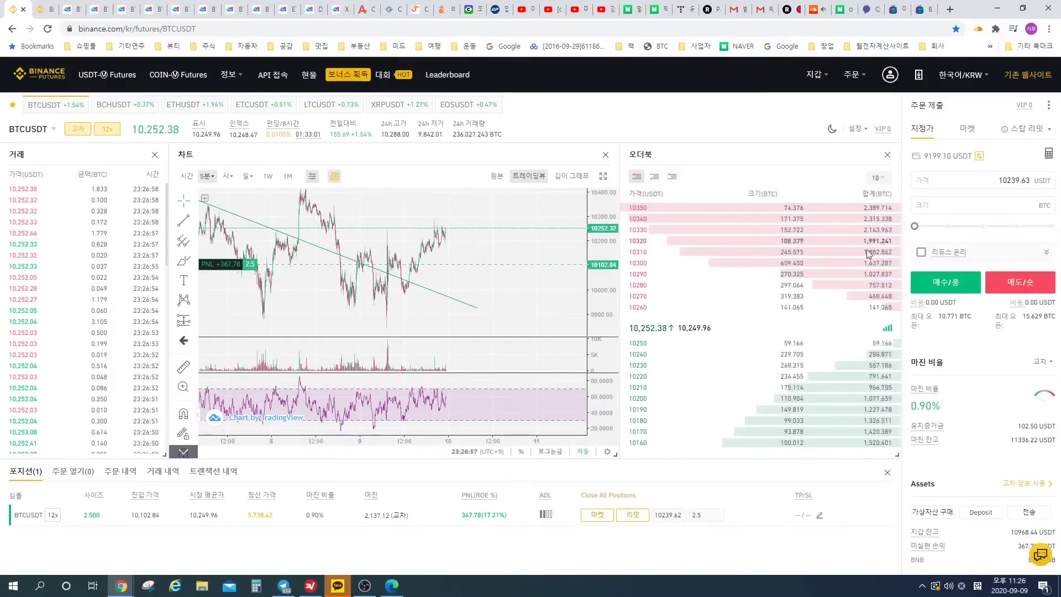
pyautogui.moveTo(465, 291); pyautogui.dragTo(479, 295)
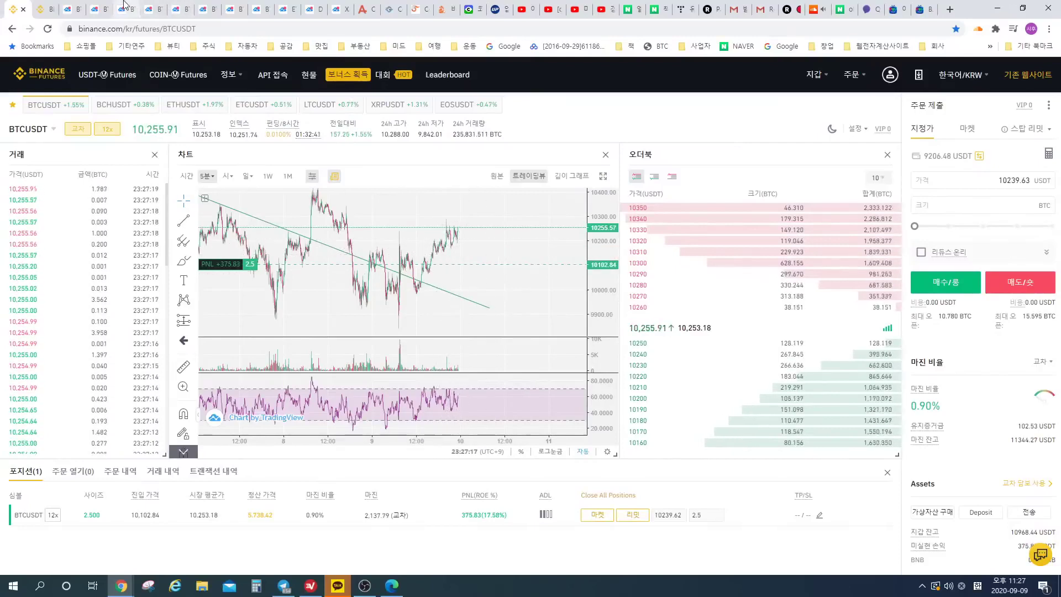
# - Go back to the TradingView 15-minute BTCUSDT chart and examine the early September drop and the following range
pyautogui.click(156, 9)
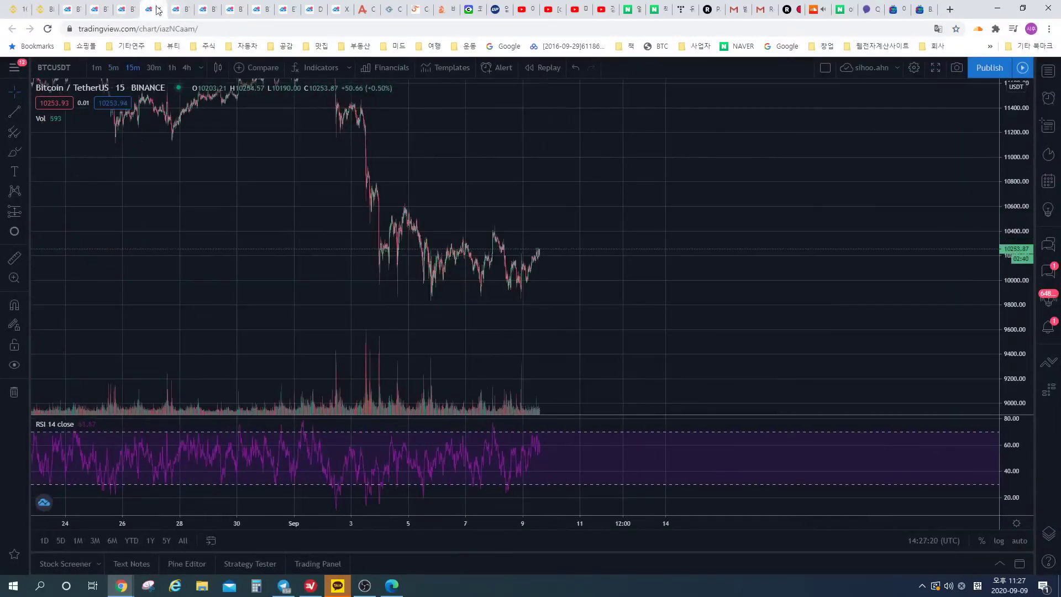
pyautogui.scroll(4, 505, 277)
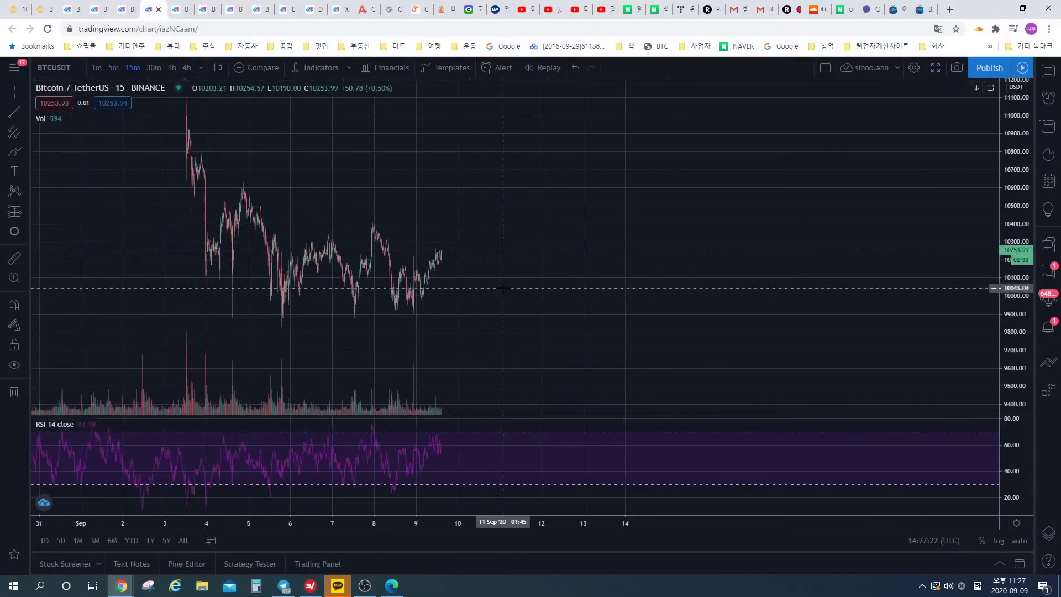
pyautogui.scroll(3, 503, 288)
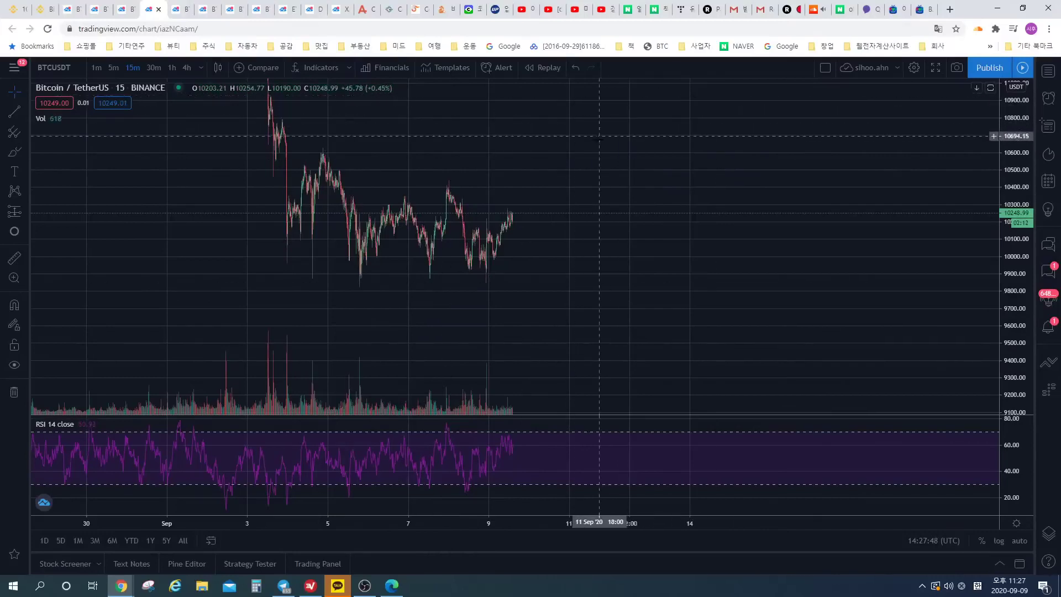
pyautogui.moveTo(527, 163); pyautogui.dragTo(575, 171)
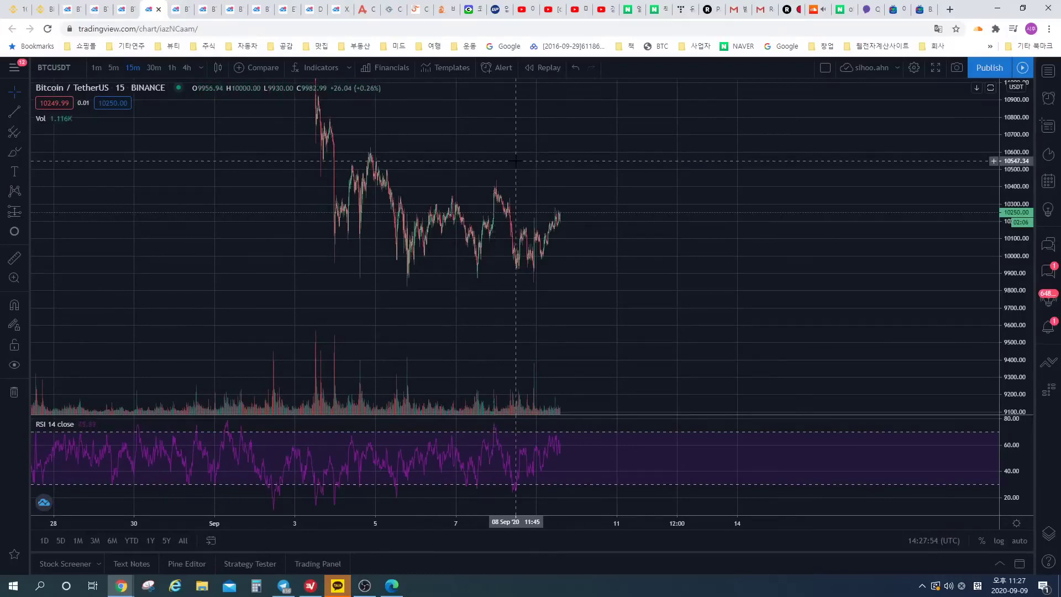
pyautogui.moveTo(580, 160); pyautogui.dragTo(590, 200)
pyautogui.scroll(-3, 587, 200)
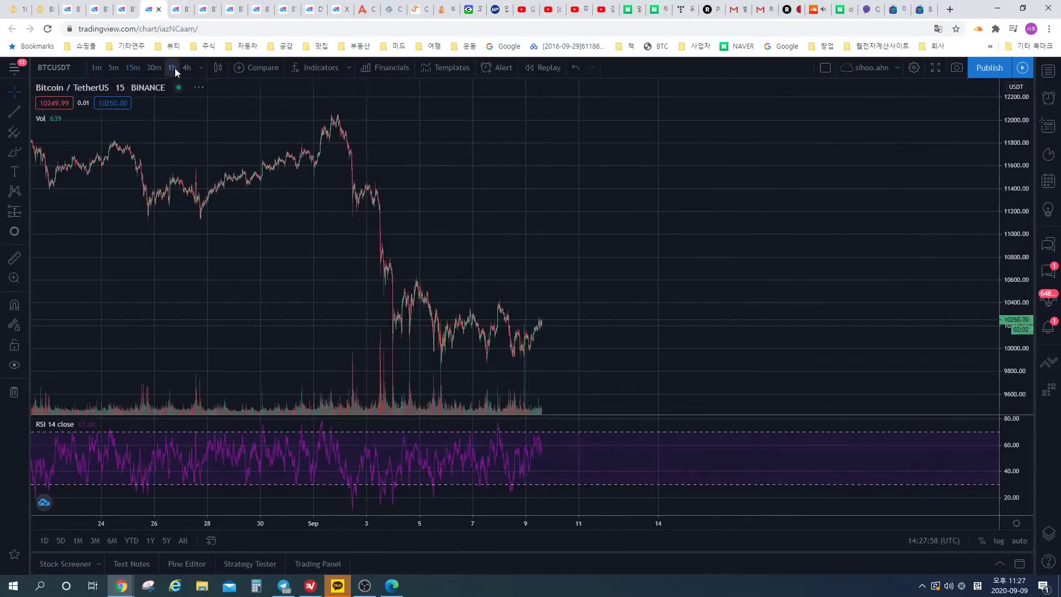
# - Set the TradingView BTCUSDT chart to the 1-hour interval with automatic price scaling and view price back to mid-July
pyautogui.click(173, 68)
pyautogui.click(1019, 541)
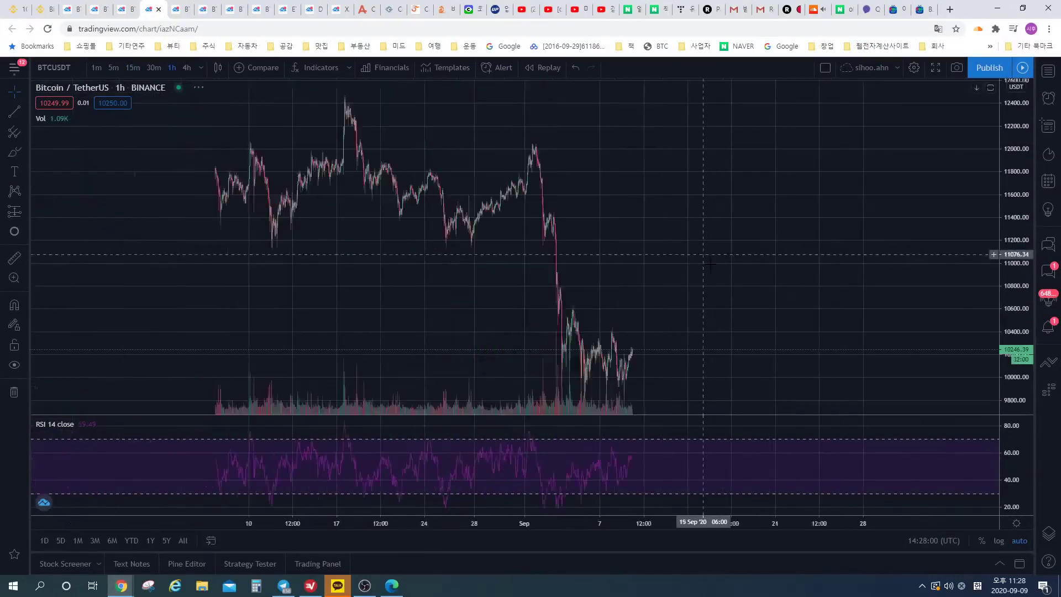
pyautogui.scroll(-3, 592, 226)
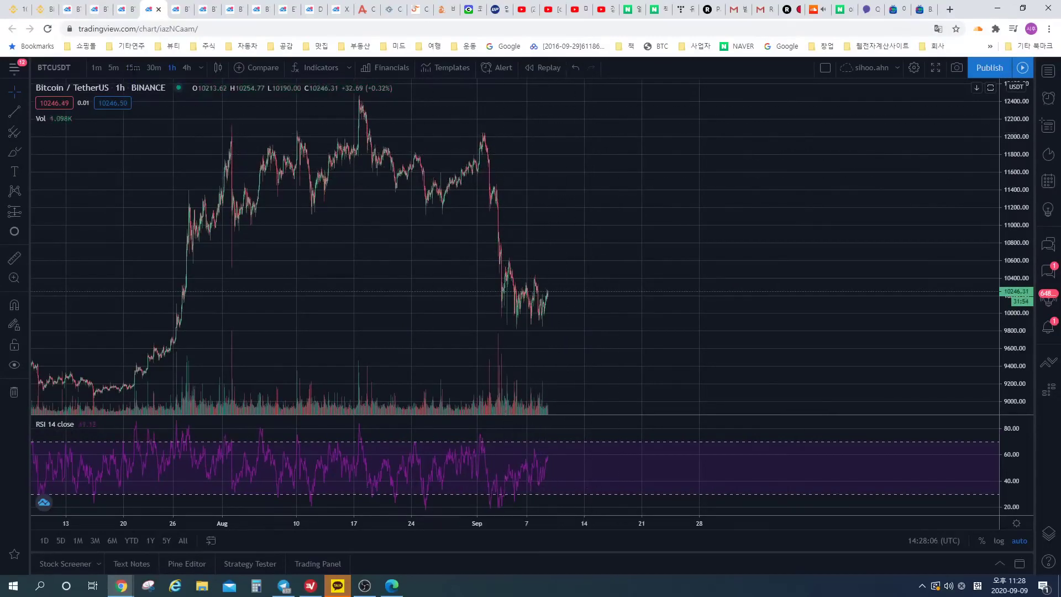
# - Open the Binance Futures Anniversary Tournament page and review its bonus pool, schedule, team list and Promotion A prize details
pyautogui.click(39, 5)
pyautogui.scroll(-3, 698, 302)
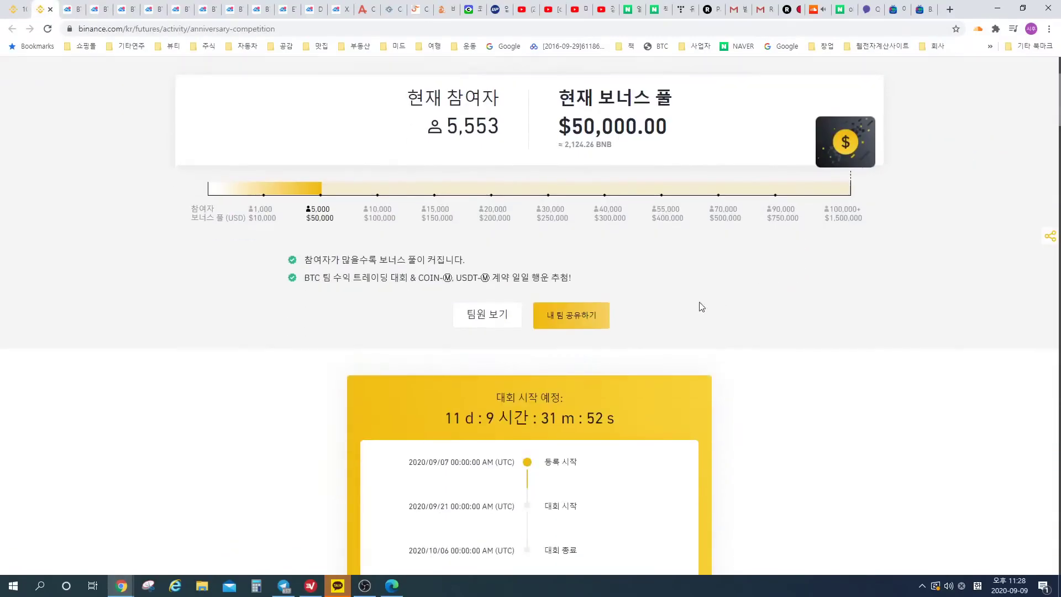
pyautogui.scroll(3, 651, 316)
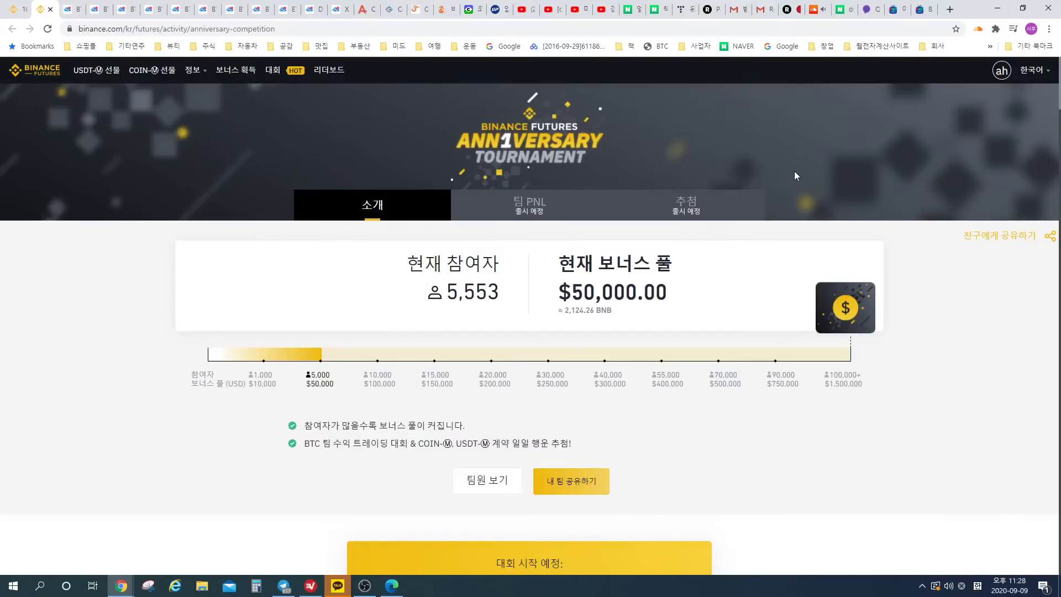
pyautogui.scroll(-4, 794, 172)
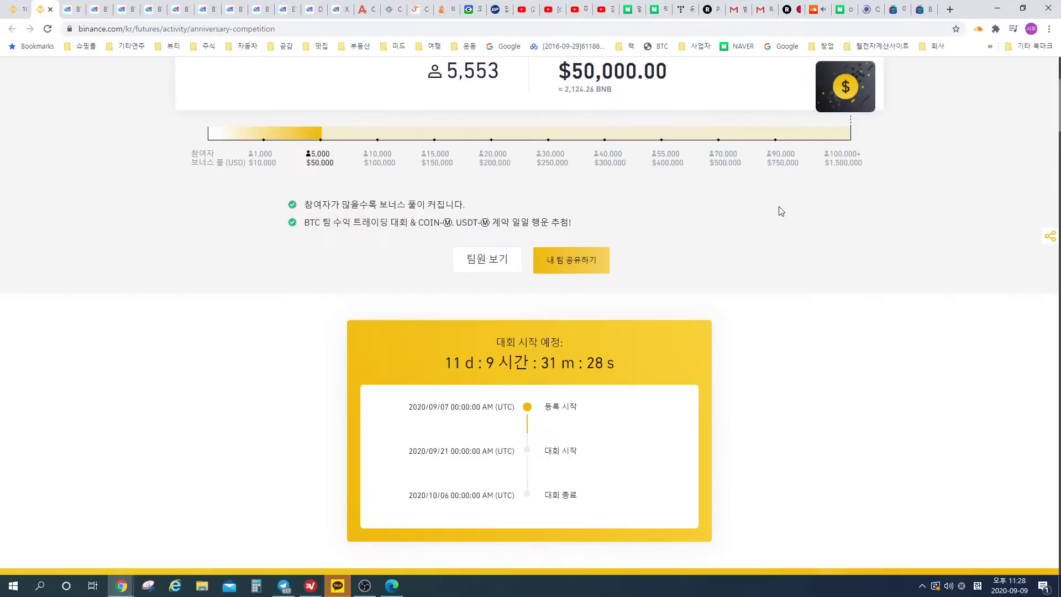
pyautogui.scroll(3, 781, 211)
pyautogui.scroll(-3, 871, 215)
pyautogui.scroll(-11, 834, 224)
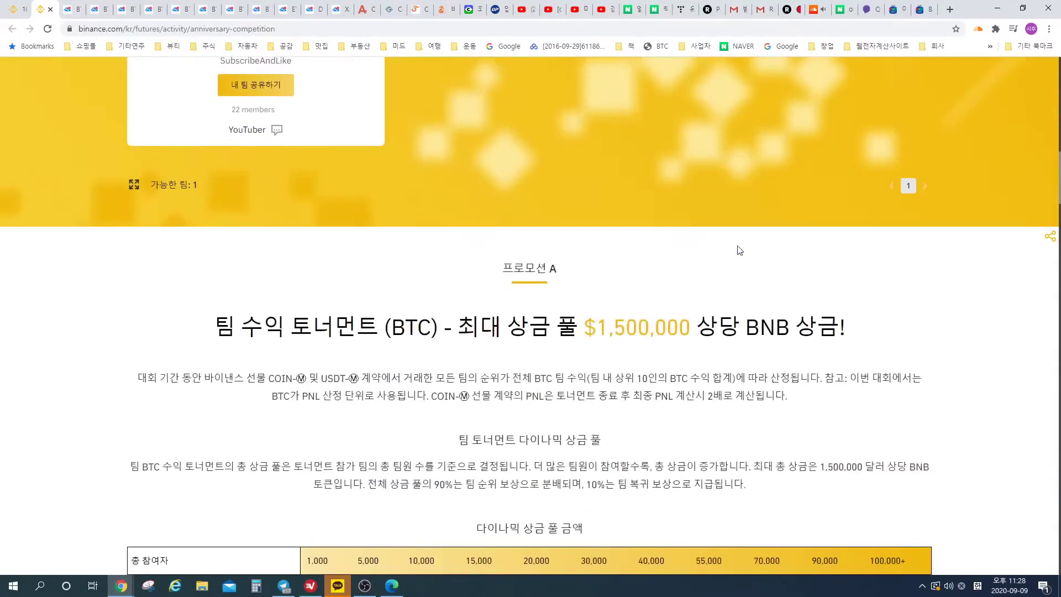
pyautogui.scroll(5, 733, 246)
pyautogui.scroll(-7, 731, 246)
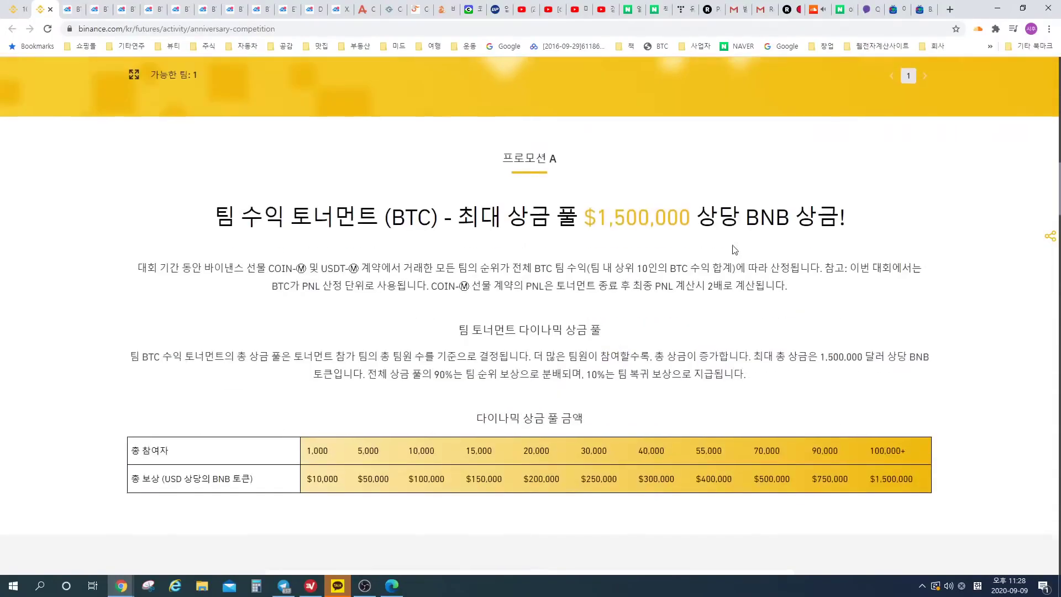
# - Review the tournament page's participant tiers, schedule and team selection section, focusing on the Maeuknam team card
pyautogui.scroll(5, 729, 248)
pyautogui.scroll(4, 725, 248)
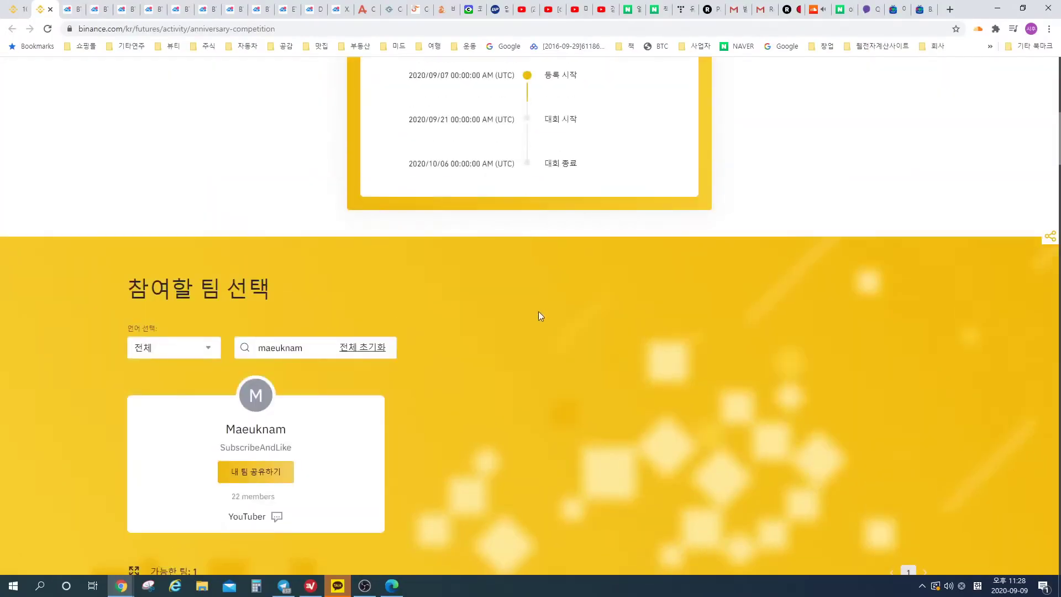
pyautogui.scroll(-1, 538, 310)
pyautogui.scroll(9, 515, 323)
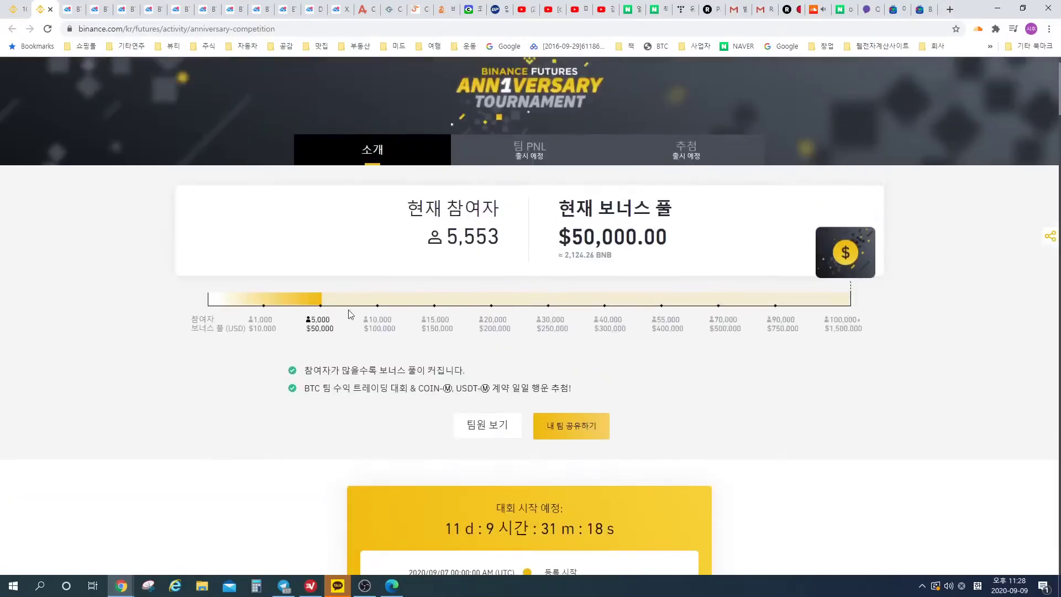
pyautogui.scroll(-6, 331, 318)
pyautogui.scroll(-5, 509, 299)
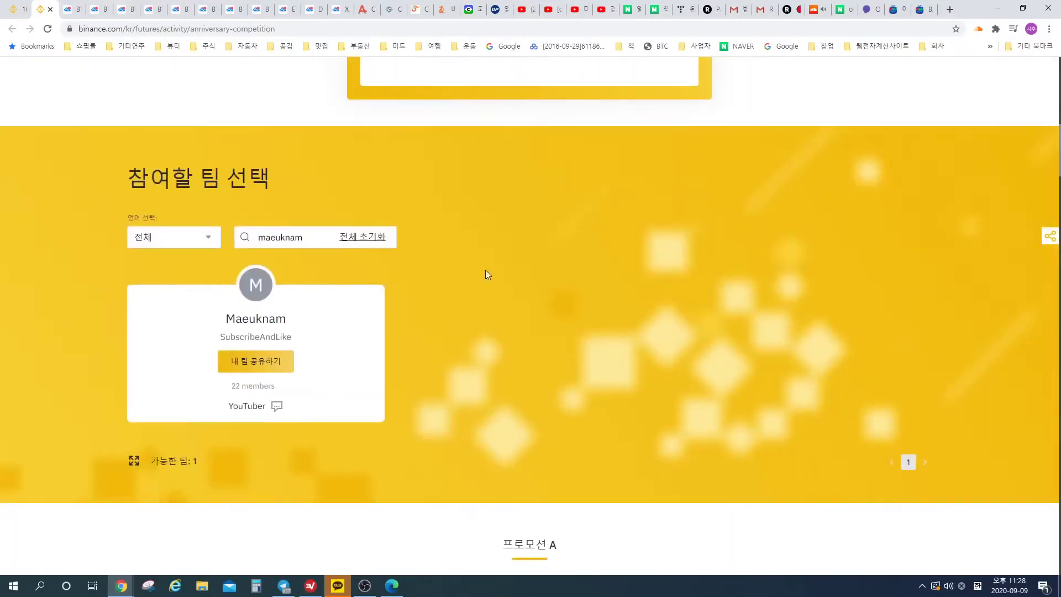
pyautogui.scroll(-3, 472, 274)
pyautogui.scroll(2, 427, 292)
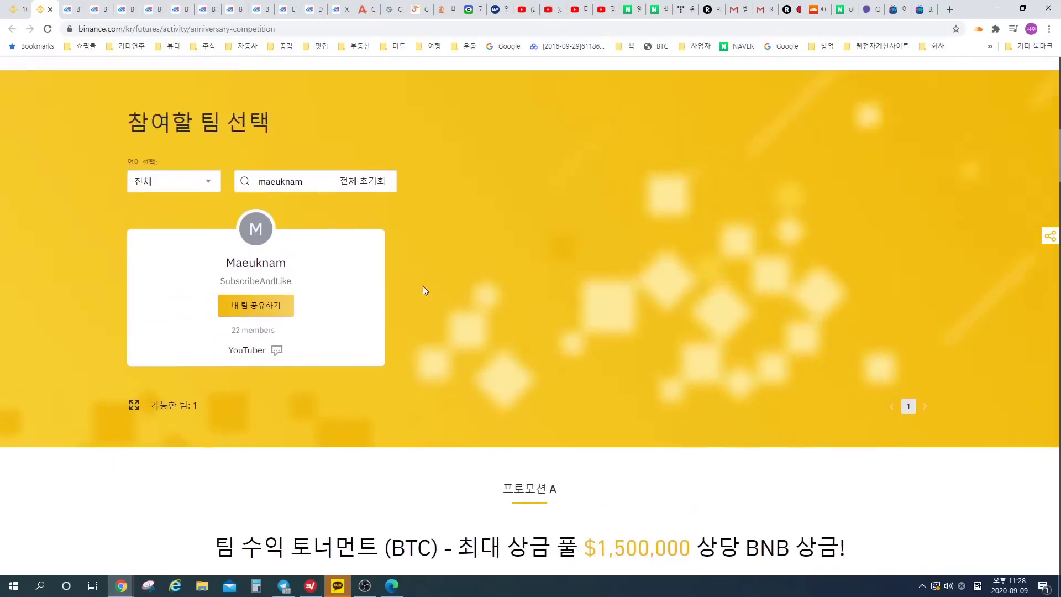
pyautogui.scroll(-1, 334, 291)
pyautogui.scroll(2, 229, 225)
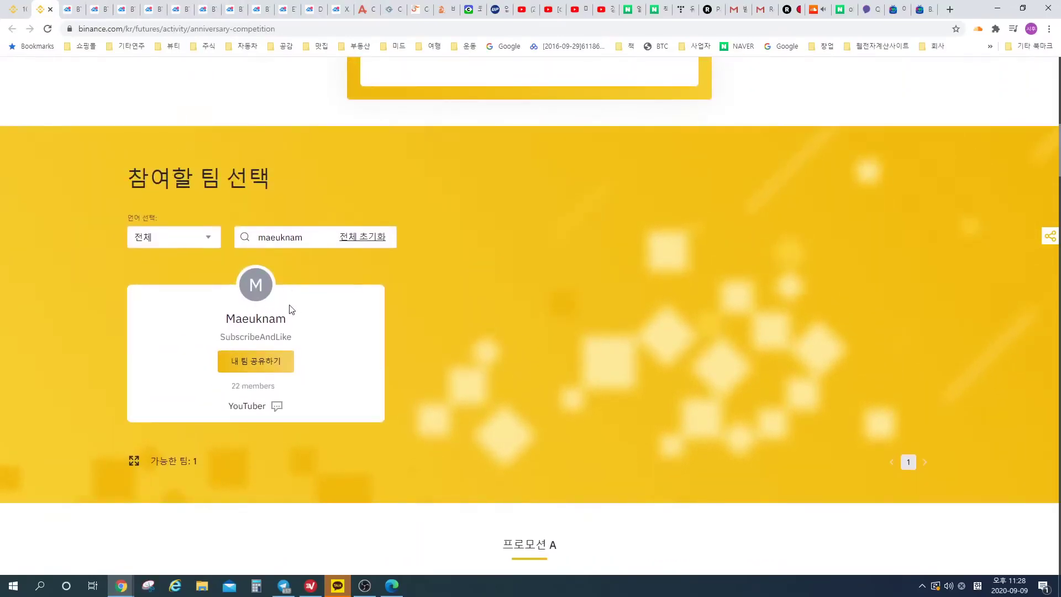
pyautogui.moveTo(227, 319); pyautogui.dragTo(304, 325)
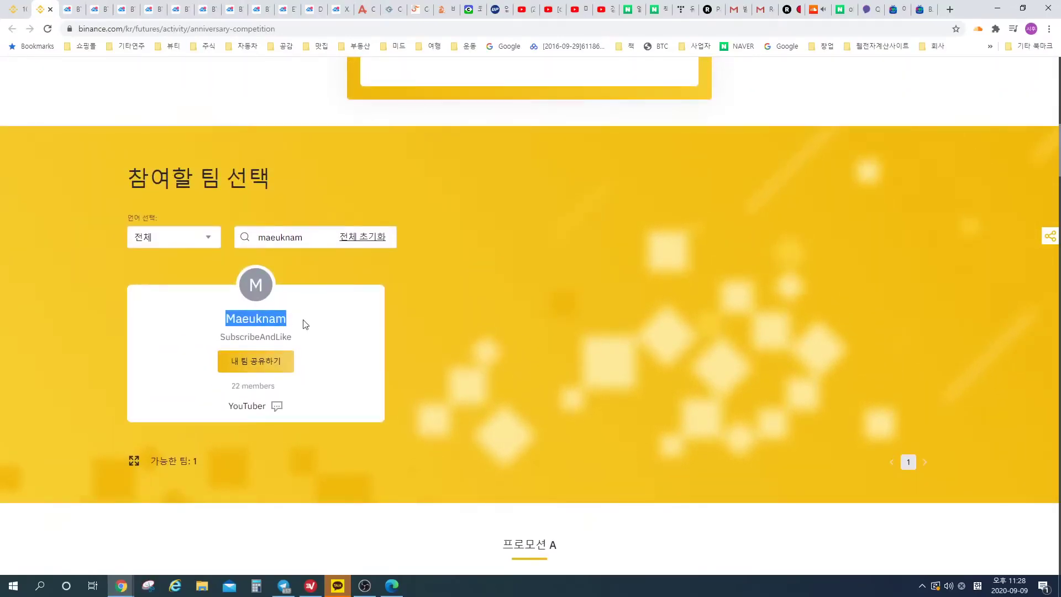
pyautogui.click(226, 322)
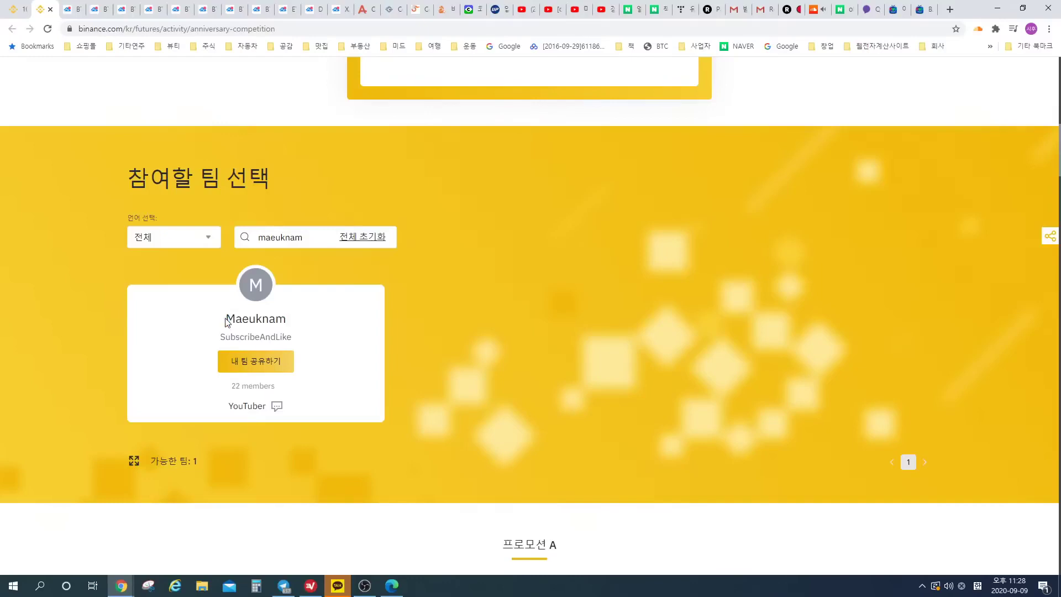
# - Open the AfreecaTV notice about recruiting Binance tournament members and read its registration, prize and referral terms
pyautogui.click(917, 6)
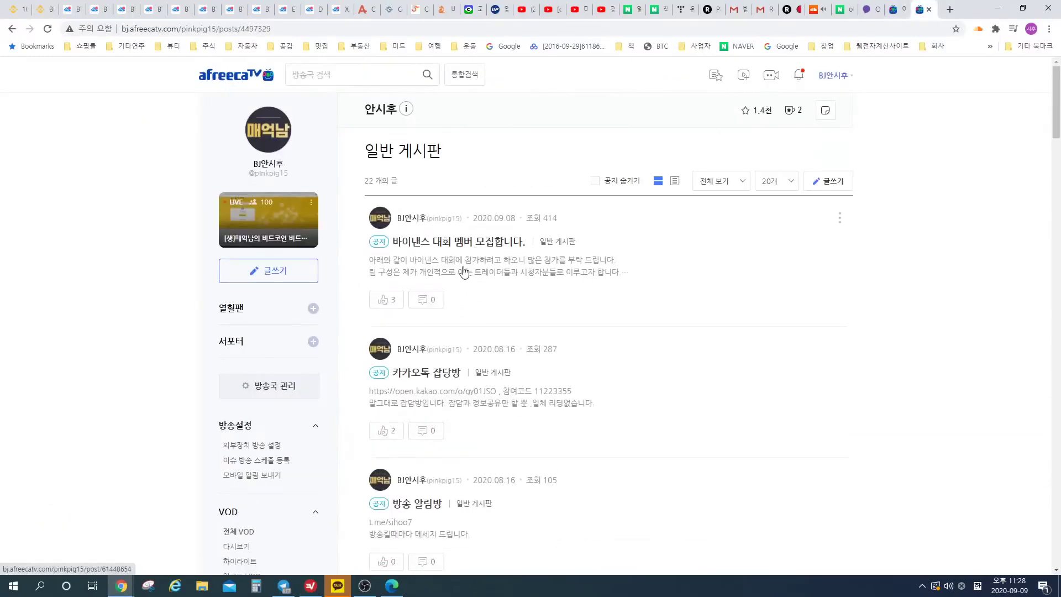
pyautogui.click(464, 268)
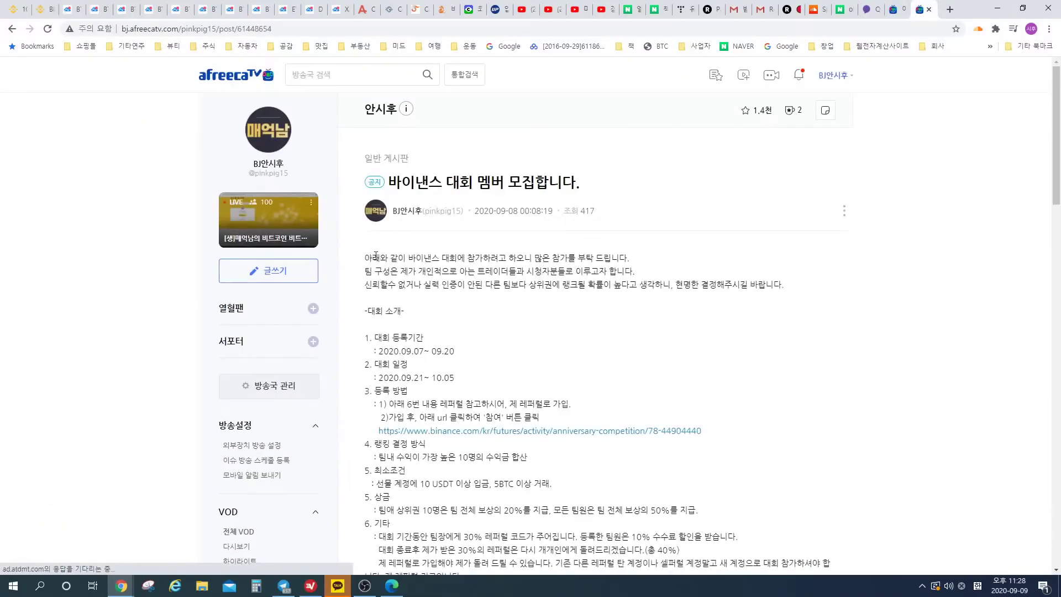
pyautogui.moveTo(367, 257); pyautogui.dragTo(718, 376)
pyautogui.scroll(-2, 718, 376)
pyautogui.click(760, 339)
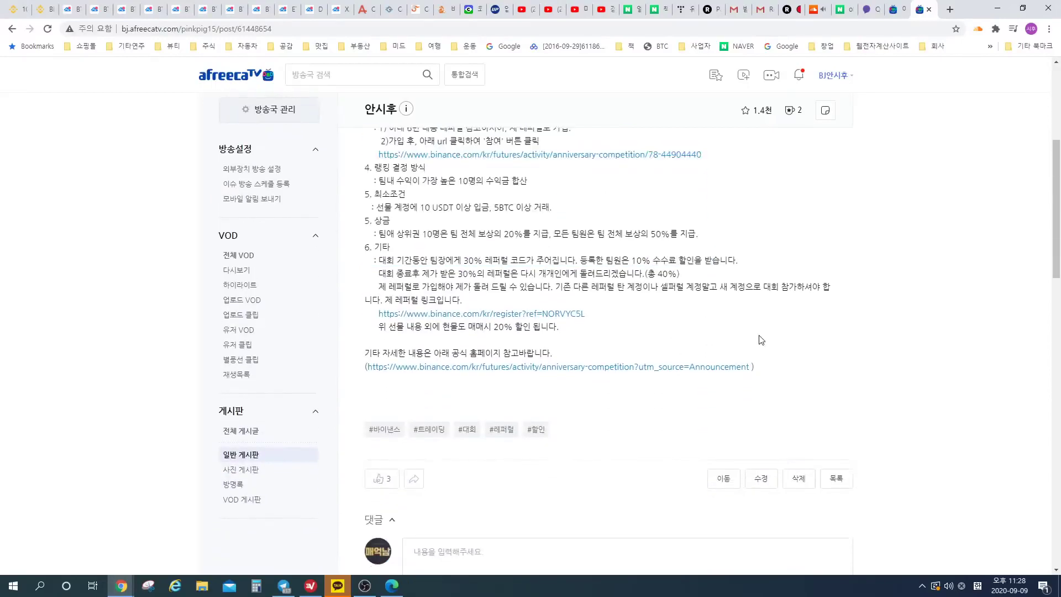
pyautogui.moveTo(760, 339); pyautogui.dragTo(376, 260)
pyautogui.click(638, 311)
# - Highlight the notice's opening text through the registration period heading and go over the tournament details again
pyautogui.scroll(5, 606, 314)
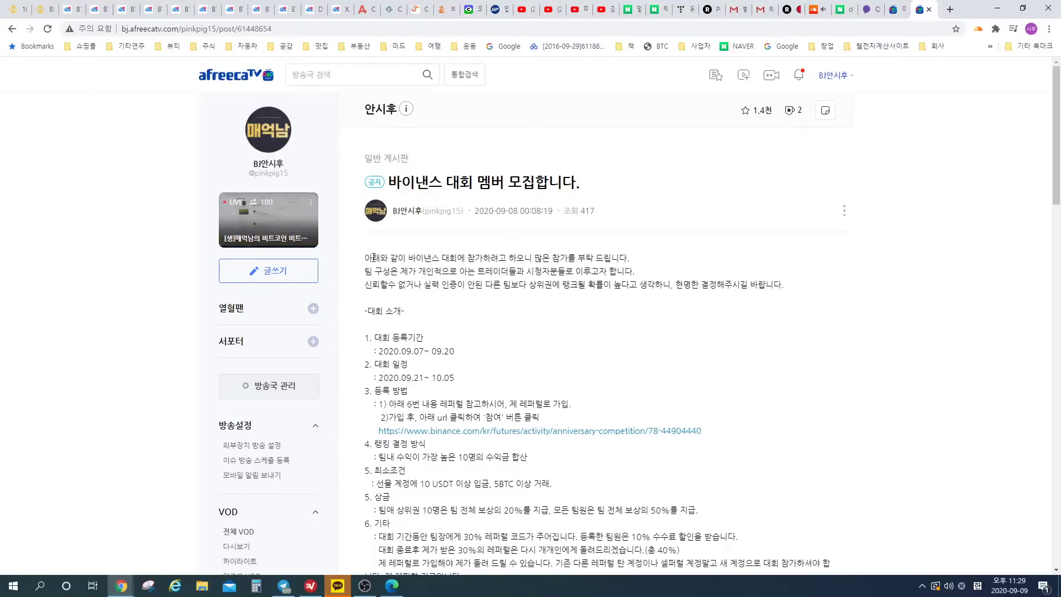
pyautogui.moveTo(373, 258); pyautogui.dragTo(590, 343)
pyautogui.scroll(-1, 574, 321)
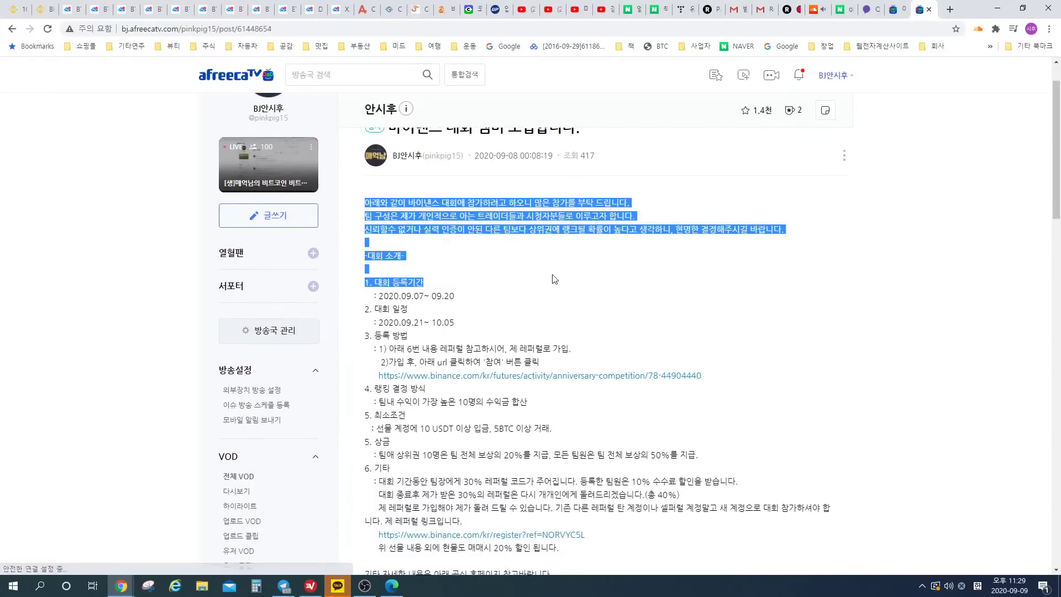
pyautogui.scroll(-2, 554, 279)
pyautogui.scroll(3, 555, 279)
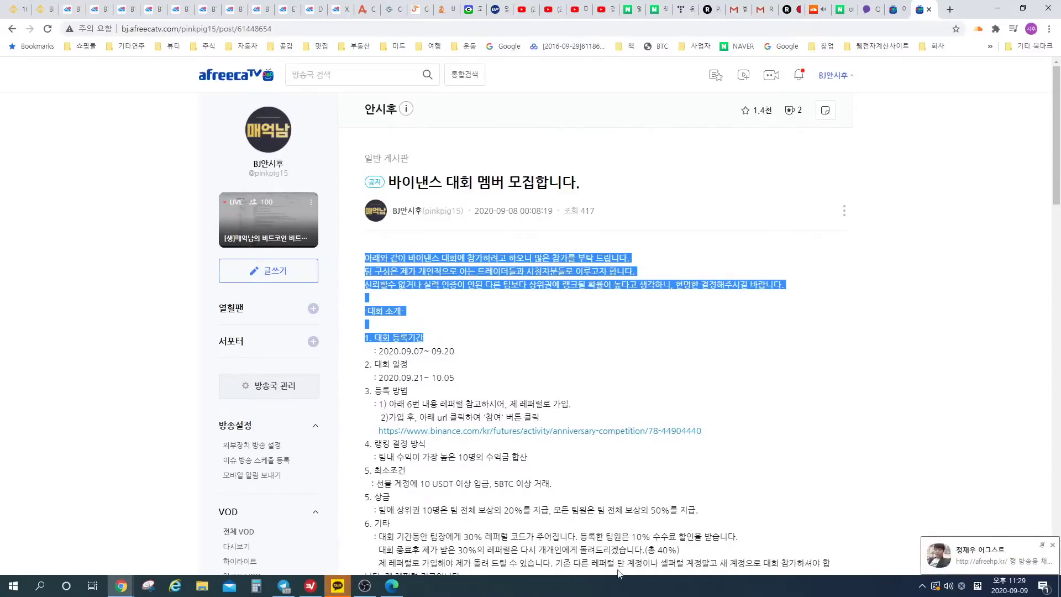
# - Check the live broadcast and recording in OBS, minimise it, and clear the text selection in the AfreecaTV notice
pyautogui.moveTo(339, 586)
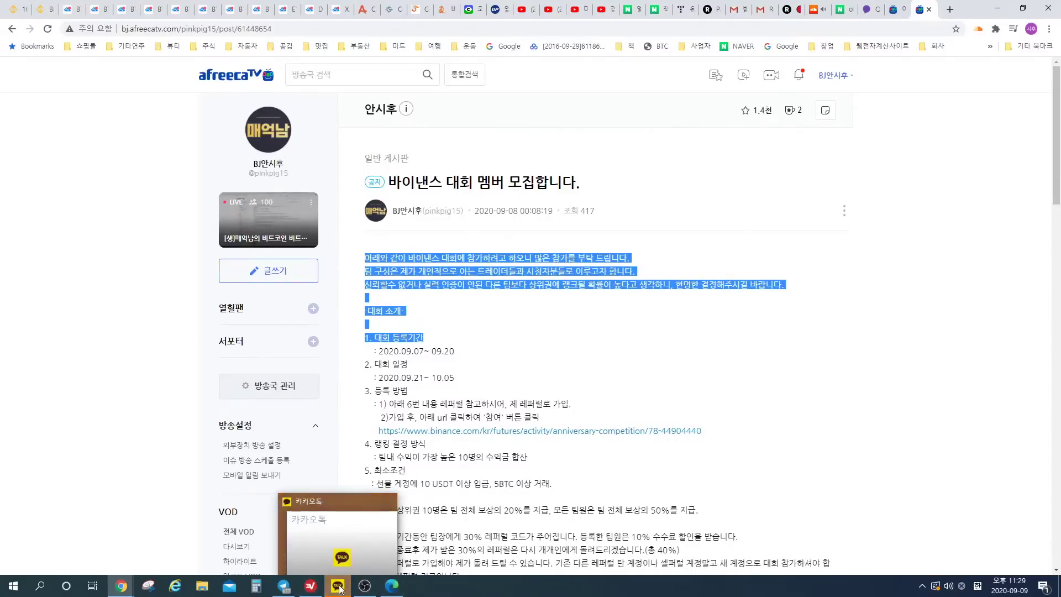
pyautogui.click(370, 589)
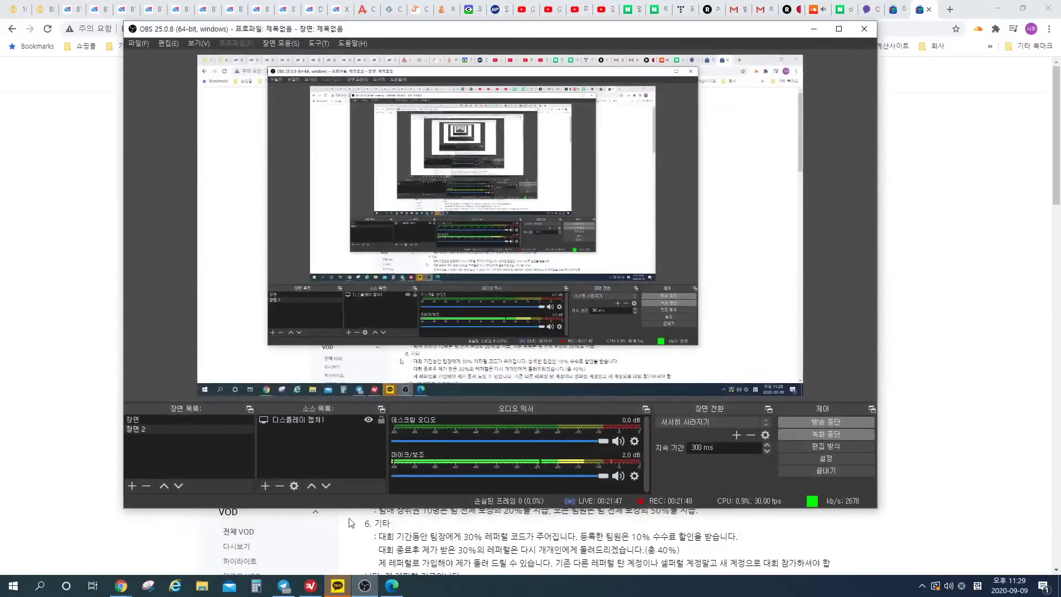
pyautogui.click(368, 420)
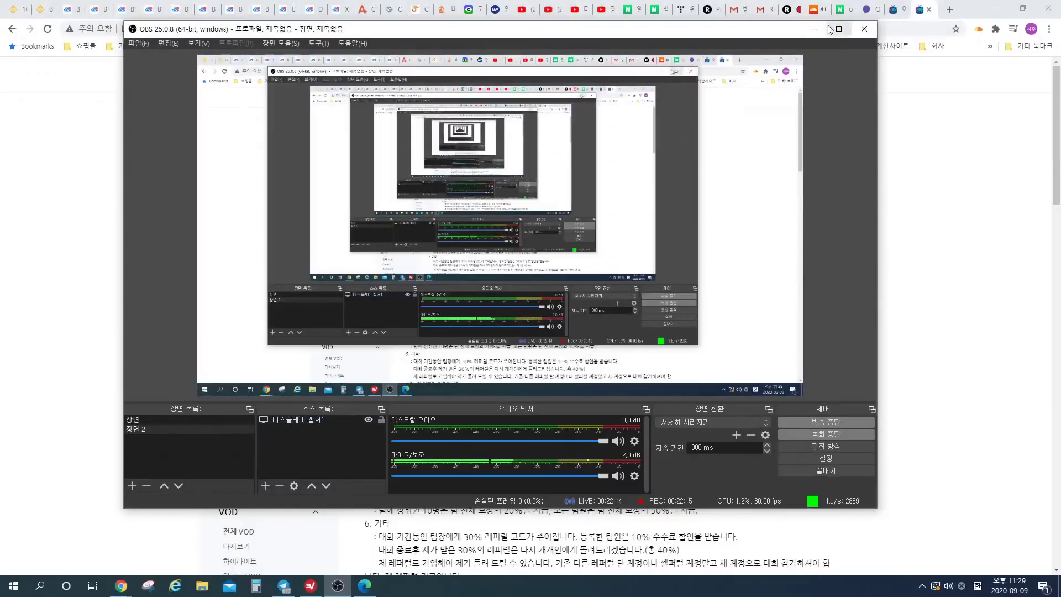
pyautogui.click(813, 28)
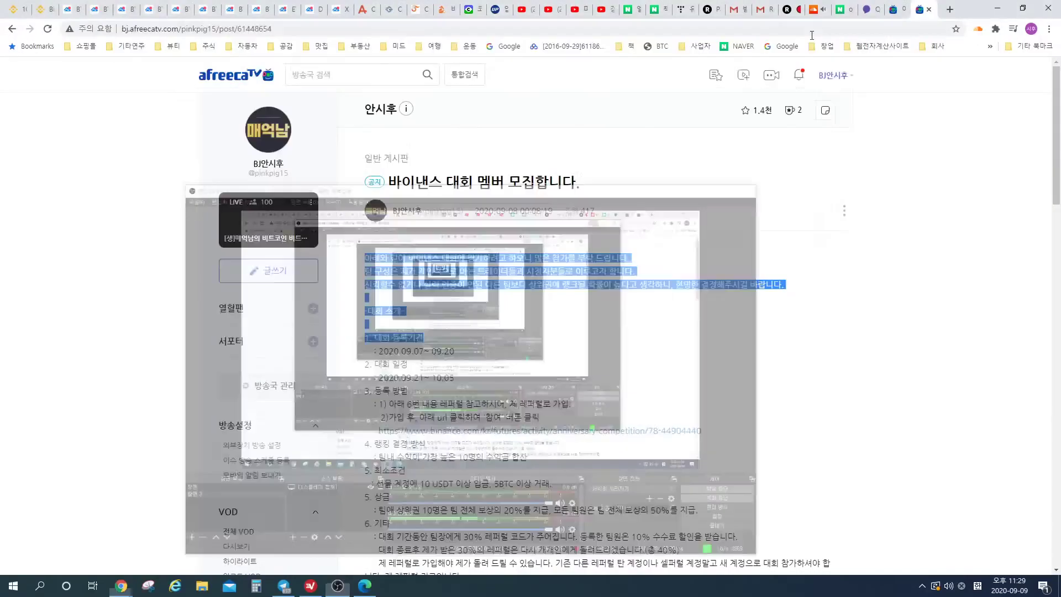
pyautogui.click(792, 300)
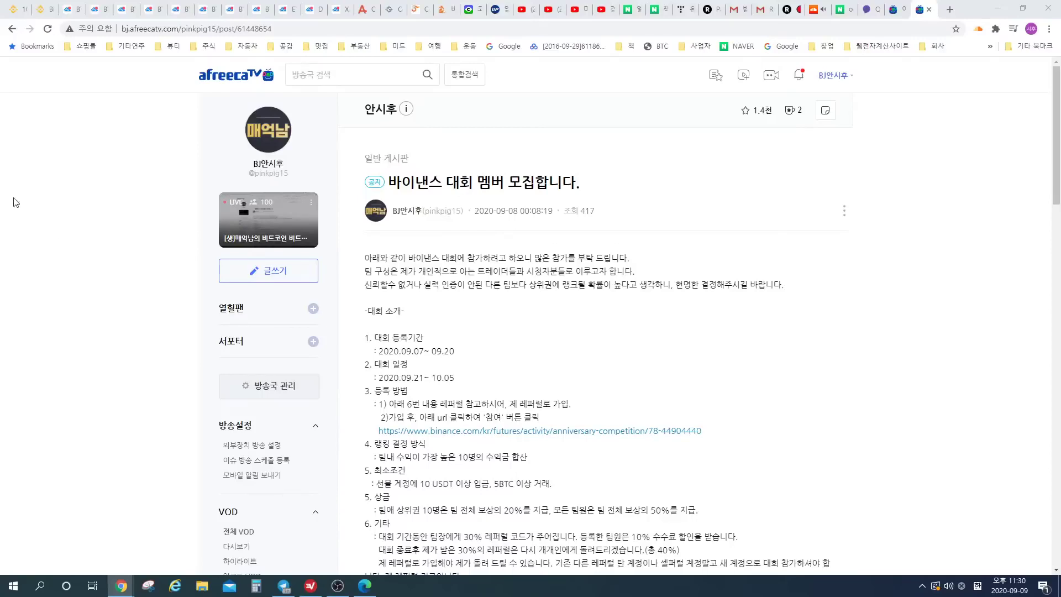
# - Switch to the TradingView 1-hour BTCUSDT chart and examine the price from July to early September
pyautogui.click(153, 10)
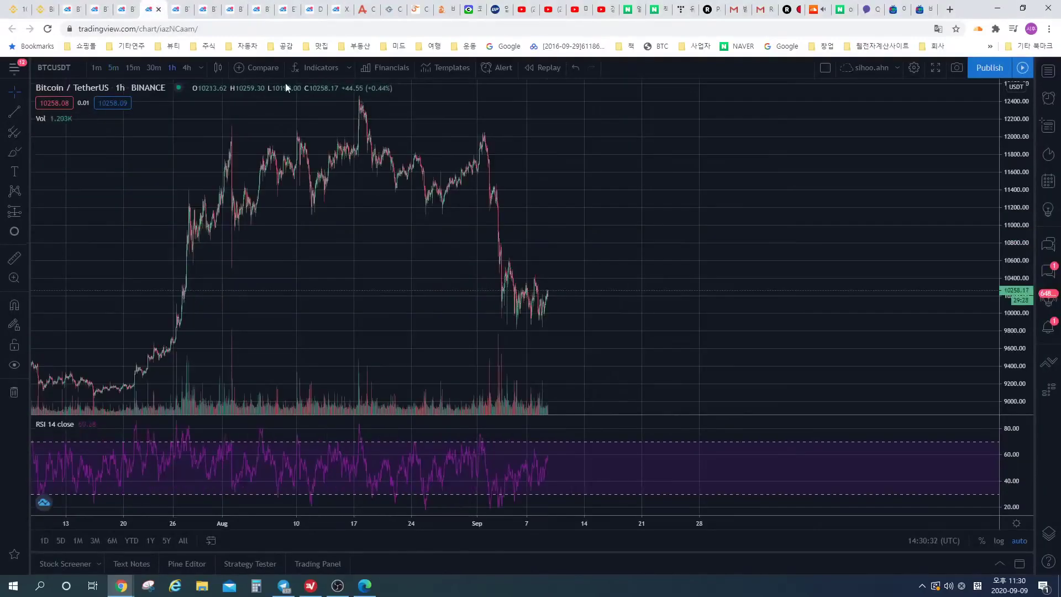
pyautogui.scroll(3, 665, 189)
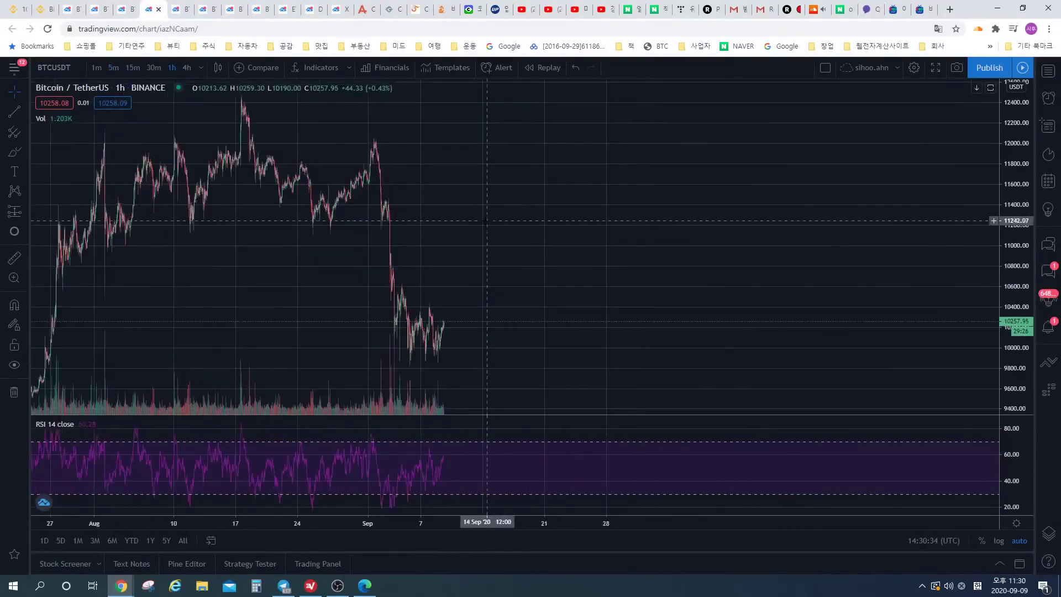
pyautogui.scroll(3, 739, 172)
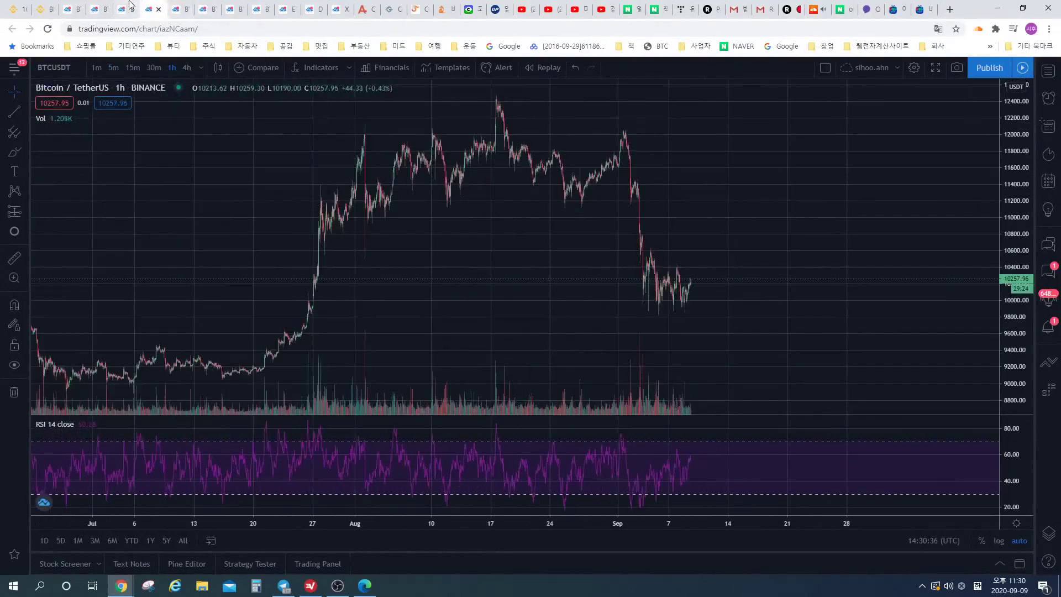
pyautogui.click(138, 8)
pyautogui.click(153, 8)
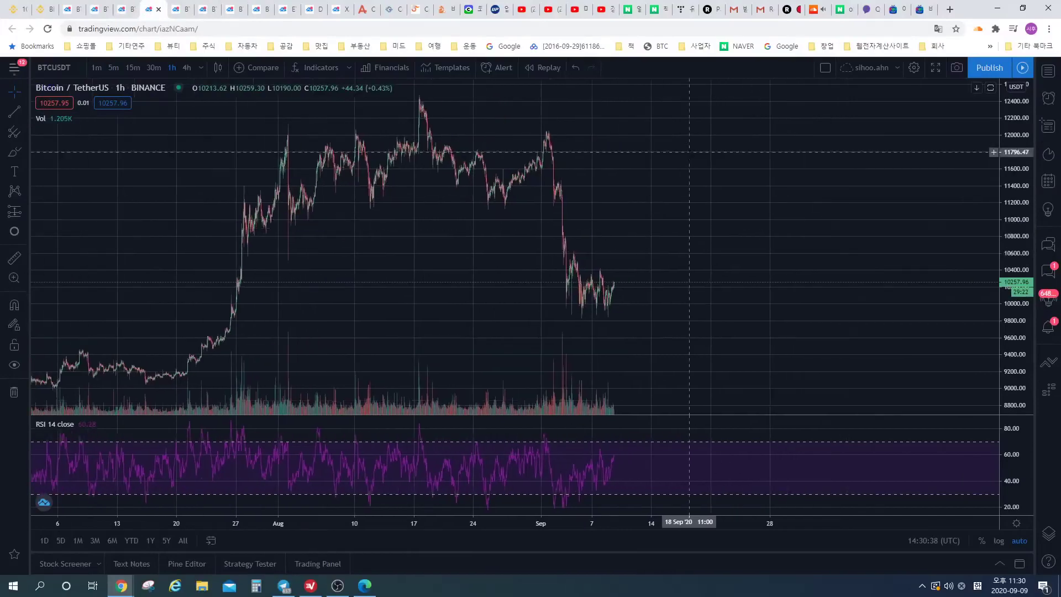
pyautogui.scroll(2, 635, 260)
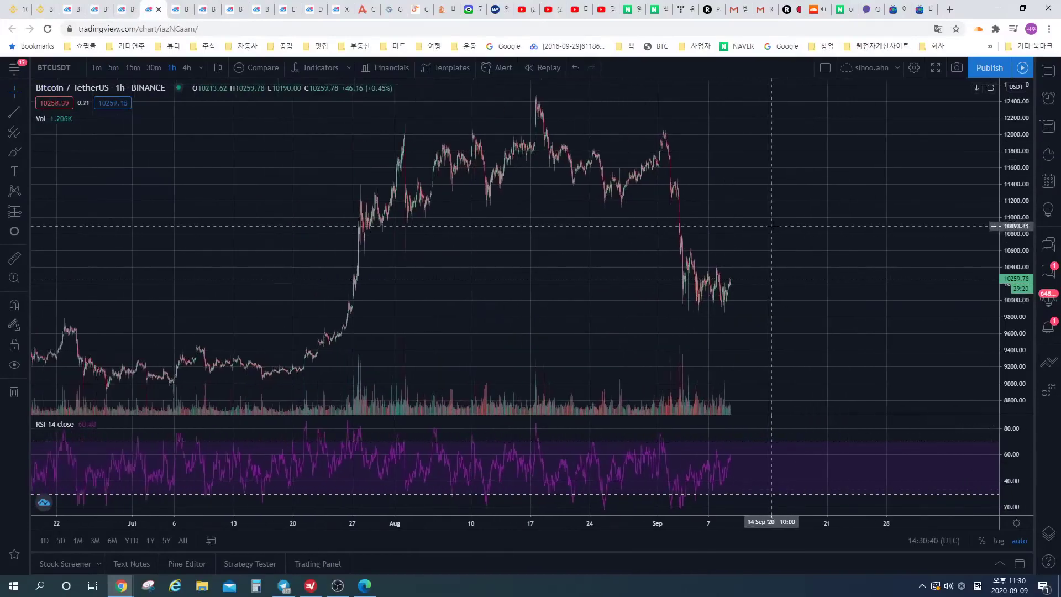
pyautogui.scroll(-4, 567, 250)
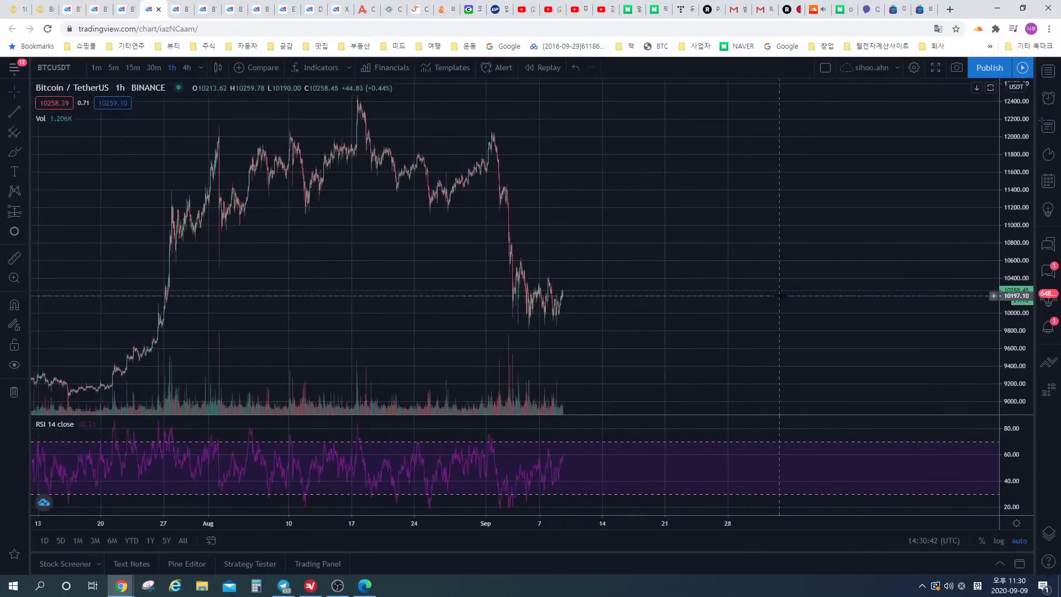
# - Look through the neighbouring BTCUSDT charts and set the 1-hour chart to the 15-minute interval
pyautogui.click(1018, 524)
pyautogui.click(126, 7)
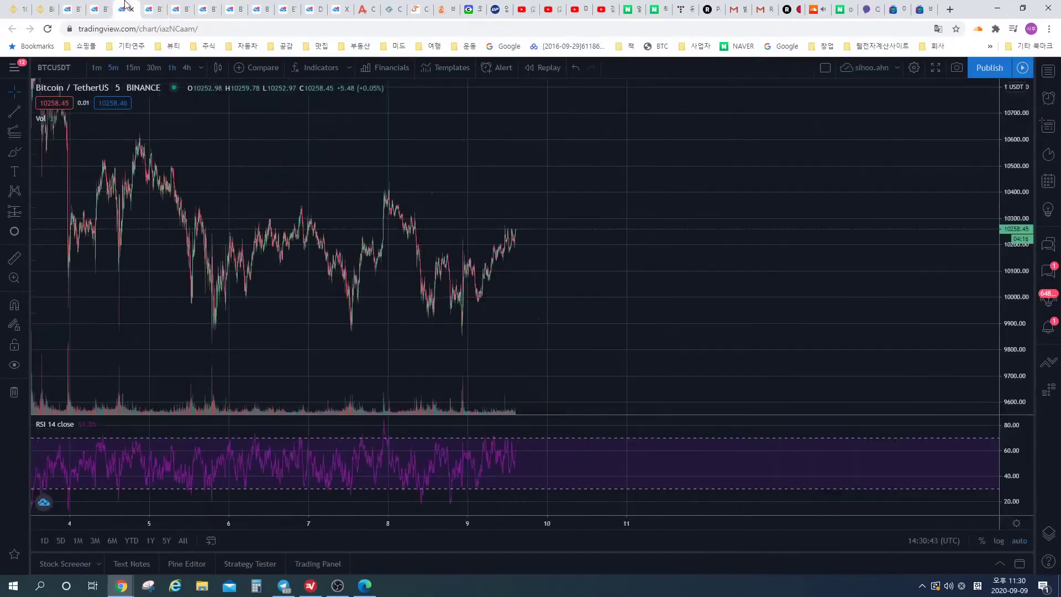
pyautogui.click(159, 6)
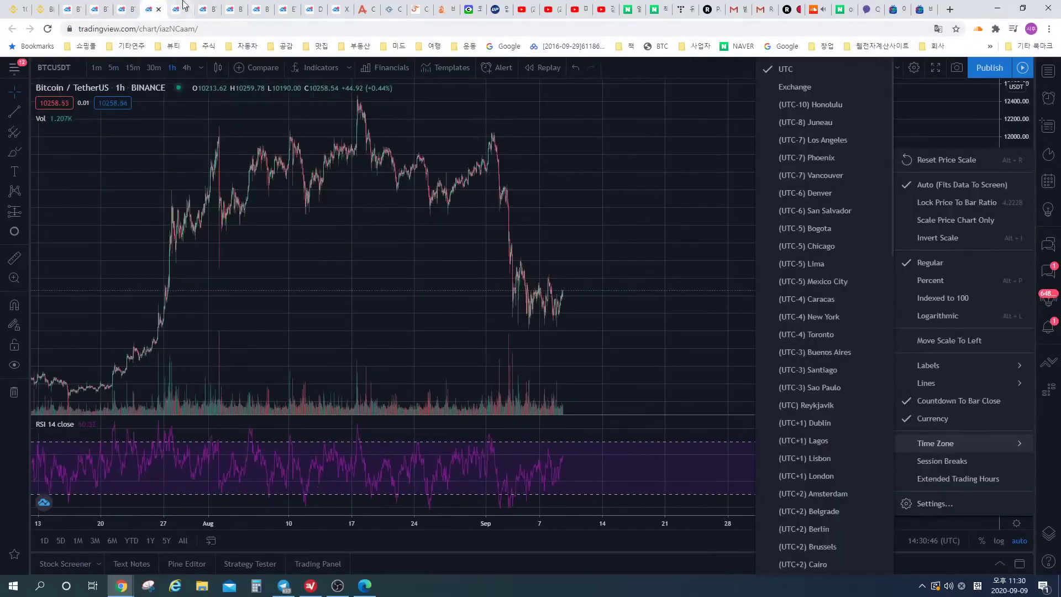
pyautogui.click(182, 7)
pyautogui.click(148, 7)
pyautogui.click(133, 67)
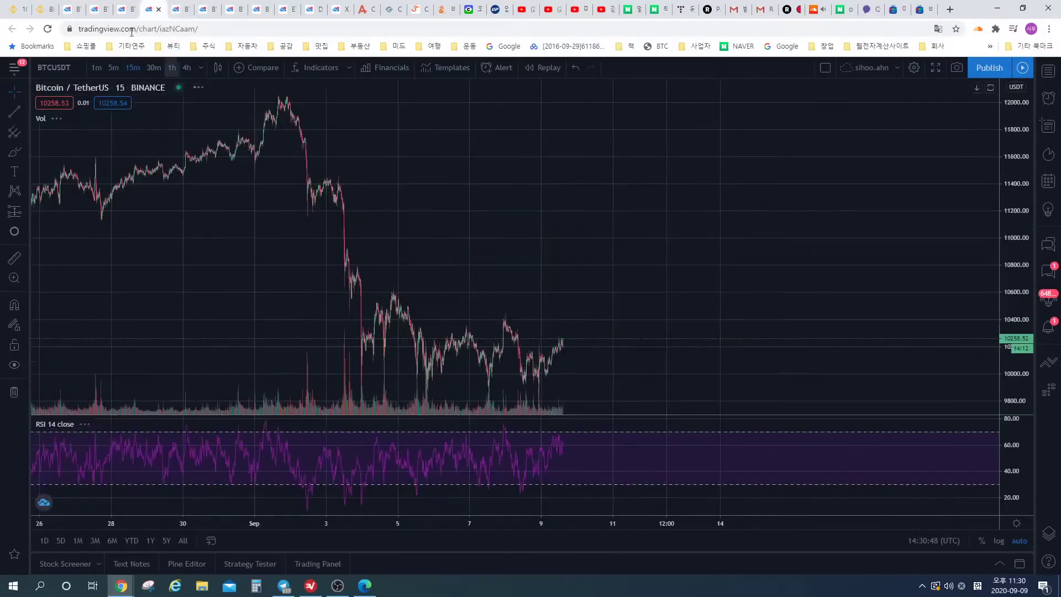
# - Lock the price to bar ratio on the 30-minute BTCUSDT chart and centre the view on the early September range
pyautogui.click(177, 7)
pyautogui.scroll(3, 784, 206)
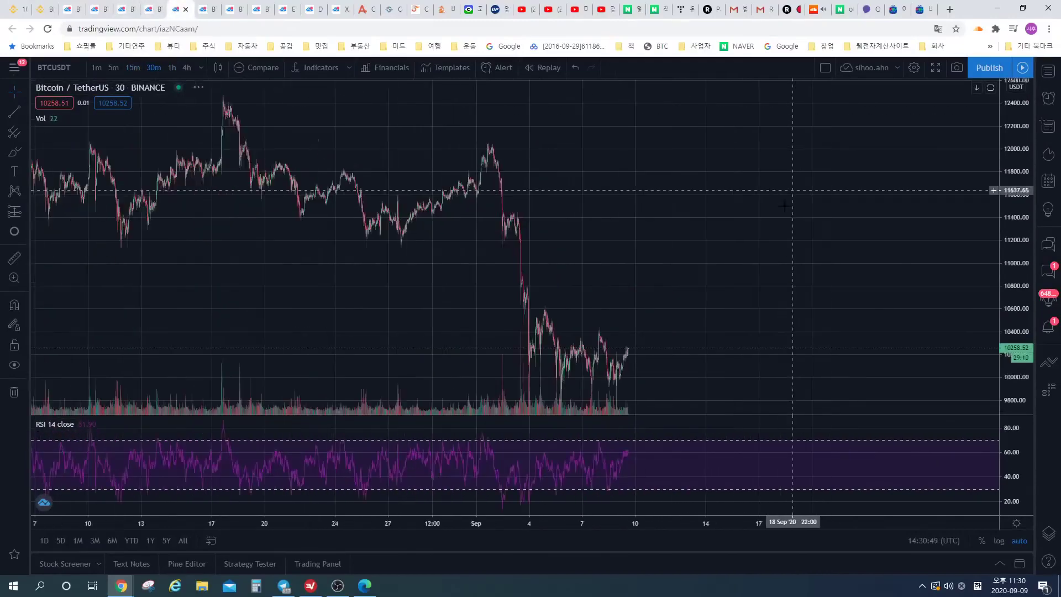
pyautogui.scroll(-2, 784, 206)
pyautogui.click(1015, 523)
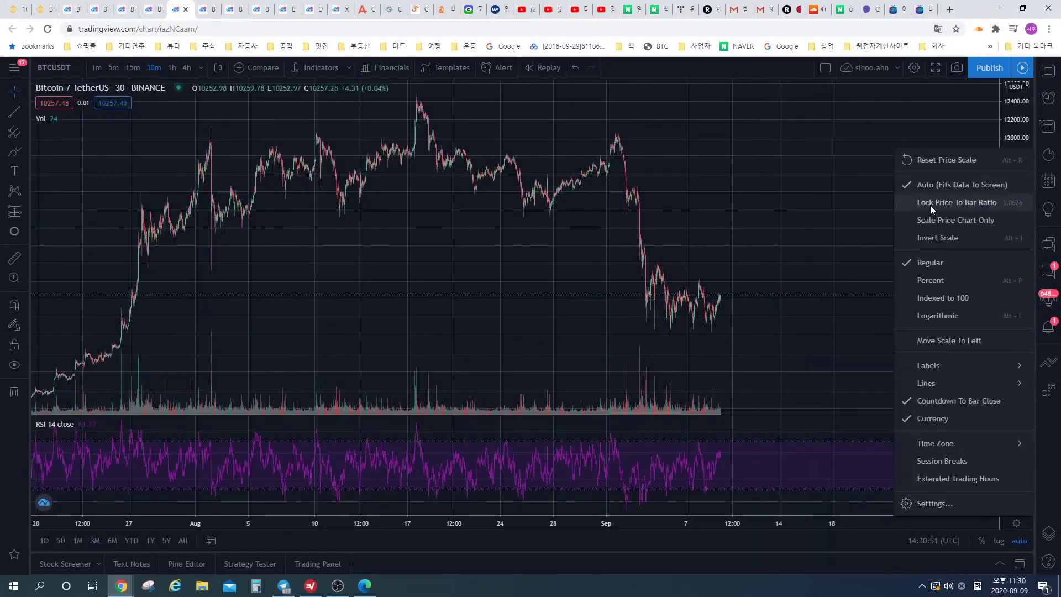
pyautogui.click(930, 202)
pyautogui.scroll(5, 718, 281)
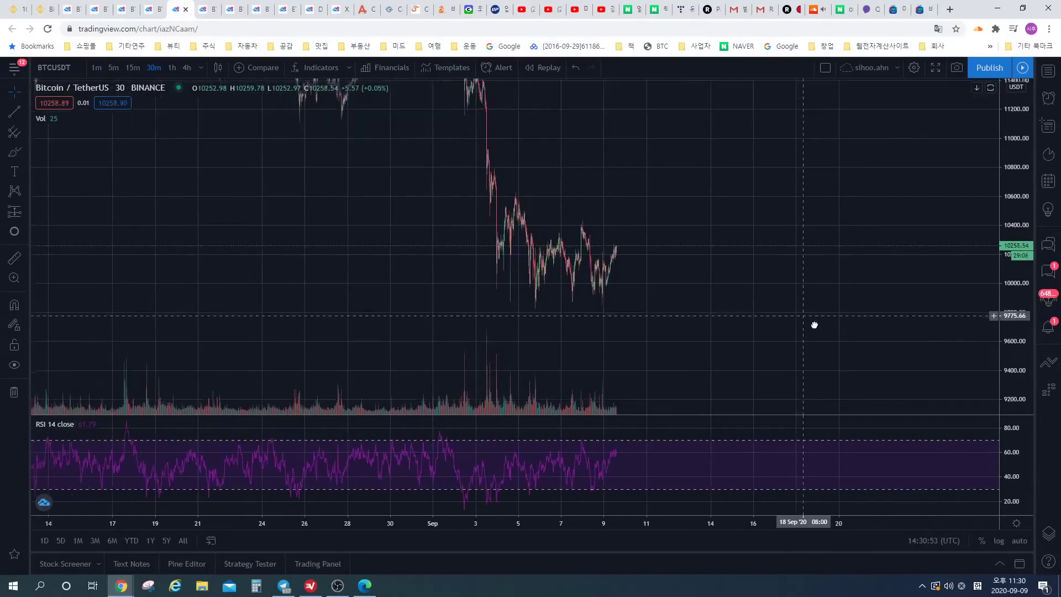
pyautogui.moveTo(814, 325); pyautogui.dragTo(826, 334)
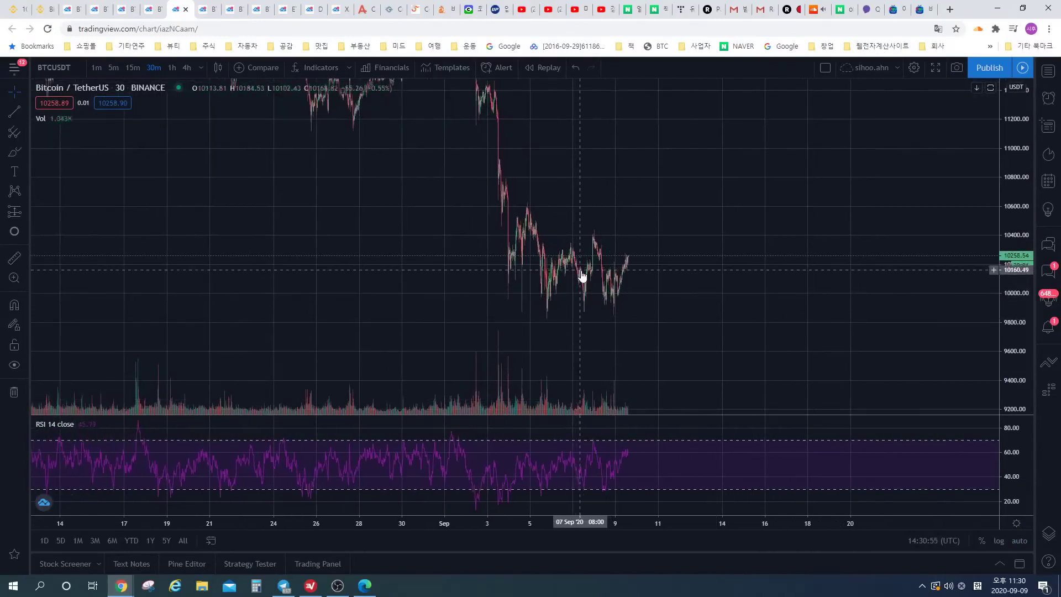
# - Draw a small ellipse on the 30-minute chart around the 7 September price and delete it again
pyautogui.click(14, 232)
pyautogui.moveTo(575, 265); pyautogui.dragTo(584, 265)
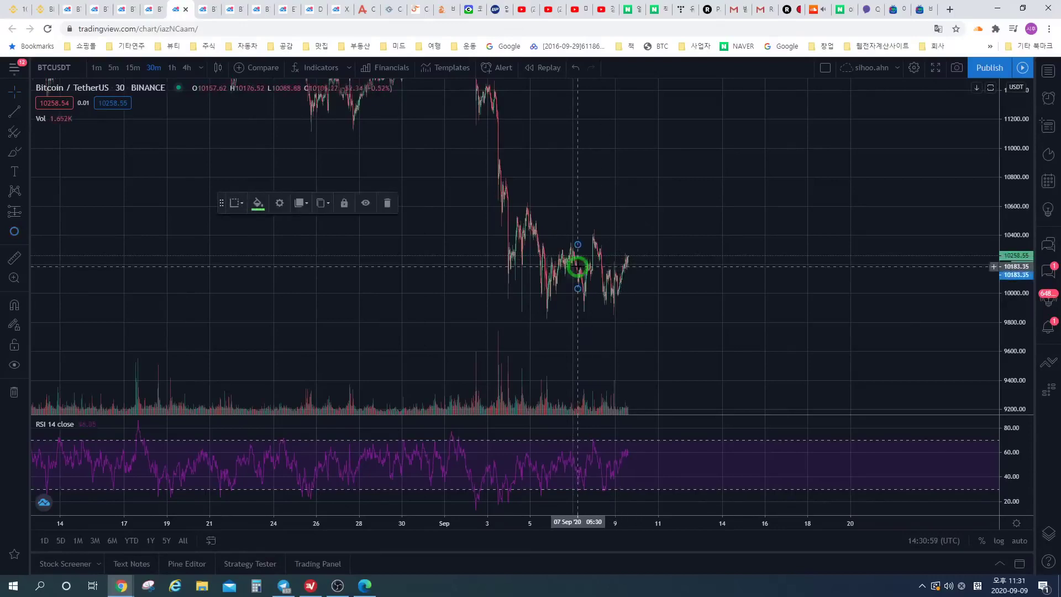
pyautogui.moveTo(766, 287); pyautogui.dragTo(820, 283)
pyautogui.scroll(4, 820, 283)
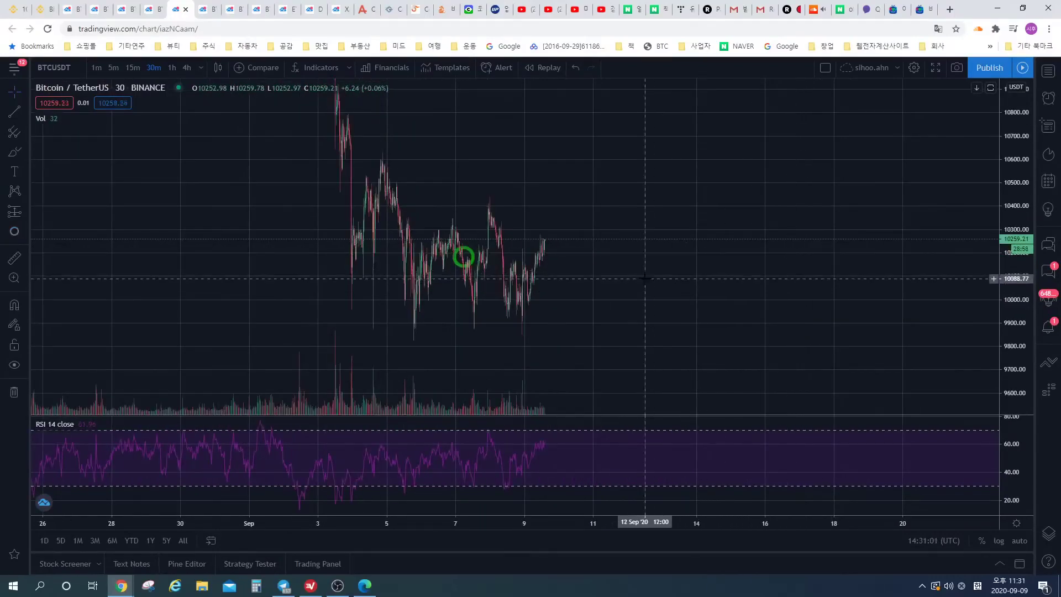
pyautogui.moveTo(657, 271); pyautogui.dragTo(708, 269)
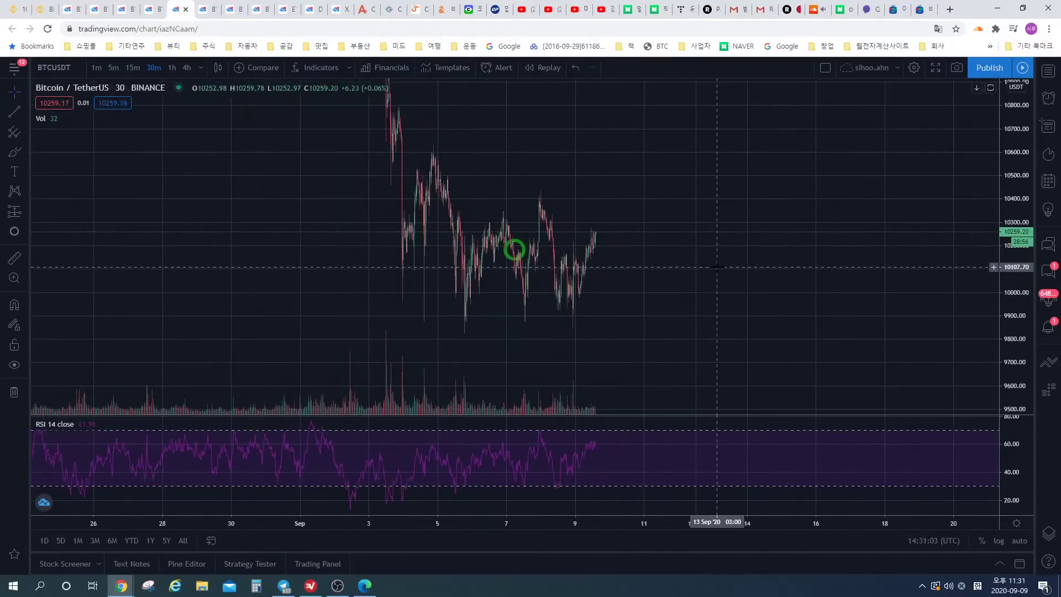
pyautogui.click(507, 250)
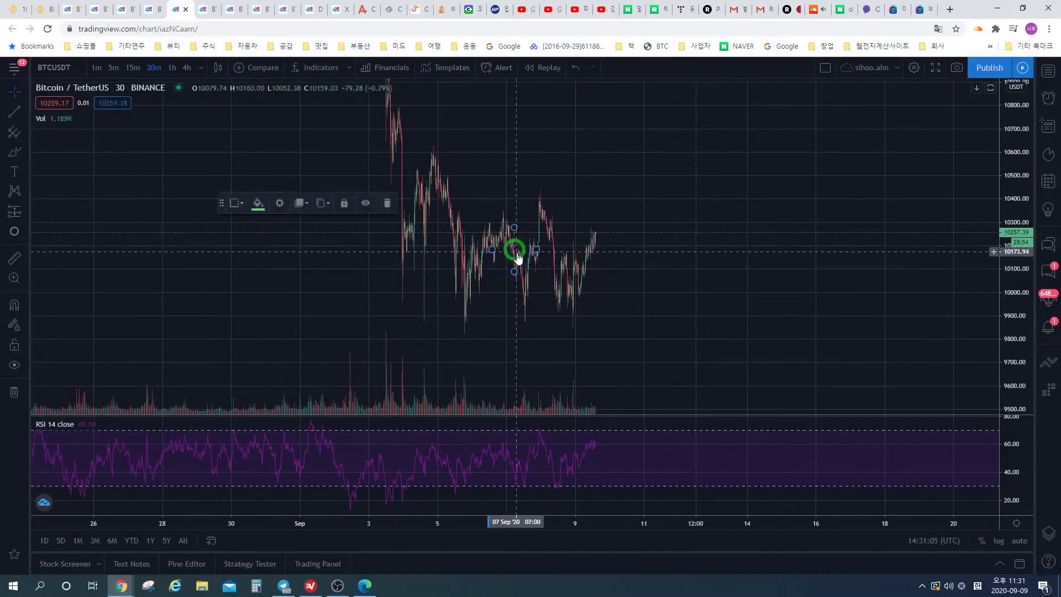
pyautogui.press('Delete')
# - Place a five-wave Elliott impulse pattern on the early September drop, through about 12055, 11171, 11454, 9999, 10533 and 9883
pyautogui.scroll(-3, 636, 249)
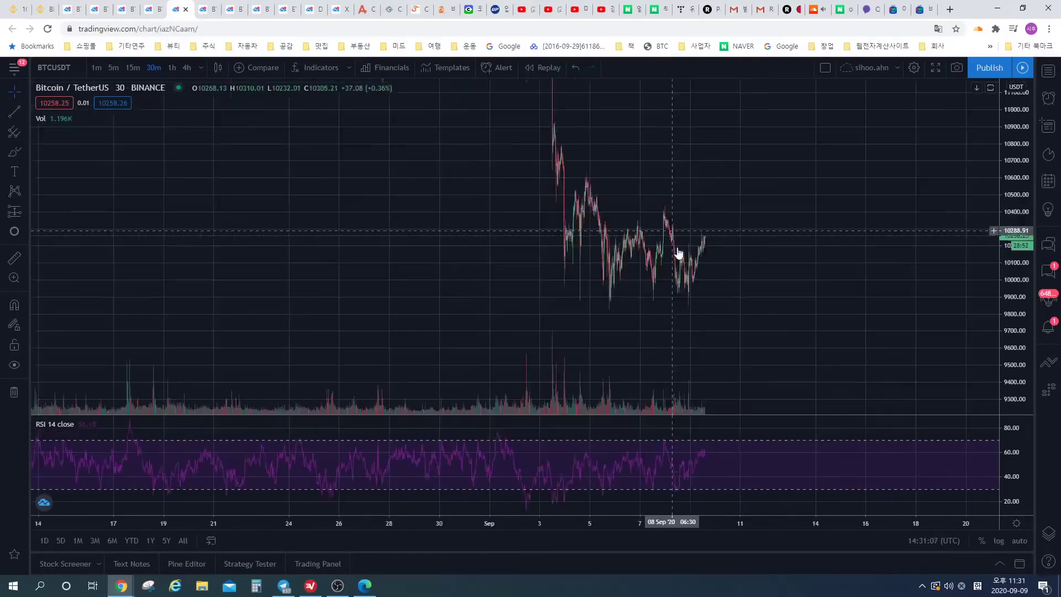
pyautogui.moveTo(679, 243); pyautogui.dragTo(777, 174)
pyautogui.scroll(-3, 476, 232)
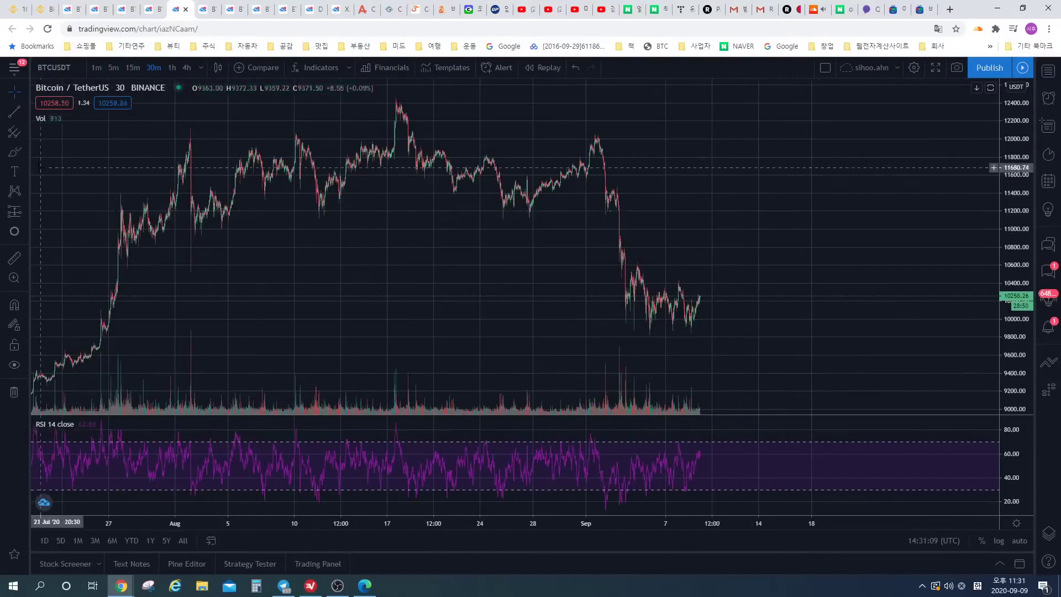
pyautogui.click(25, 197)
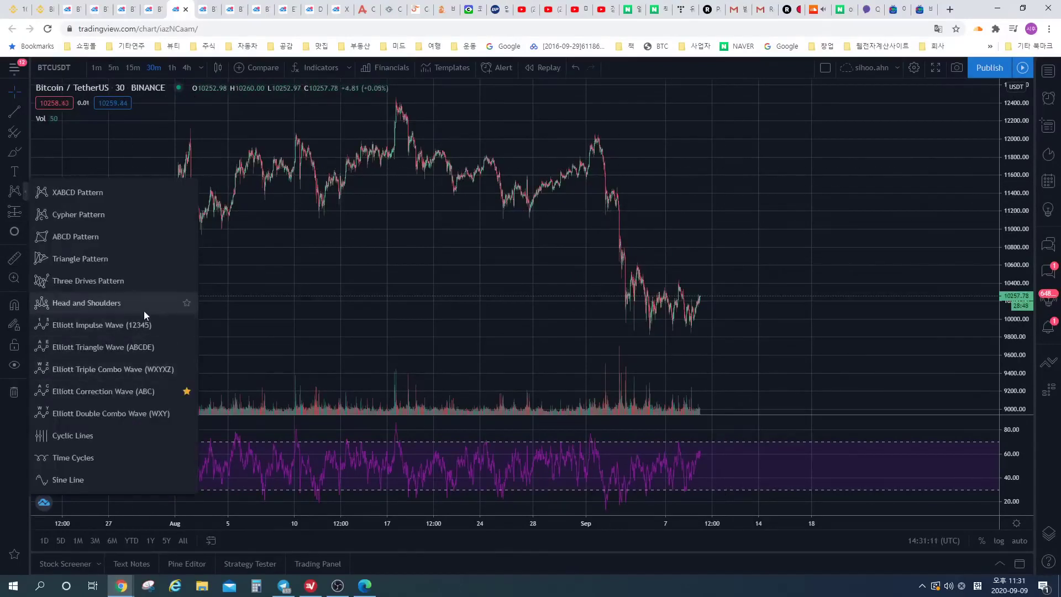
pyautogui.click(145, 308)
pyautogui.click(25, 196)
pyautogui.click(113, 343)
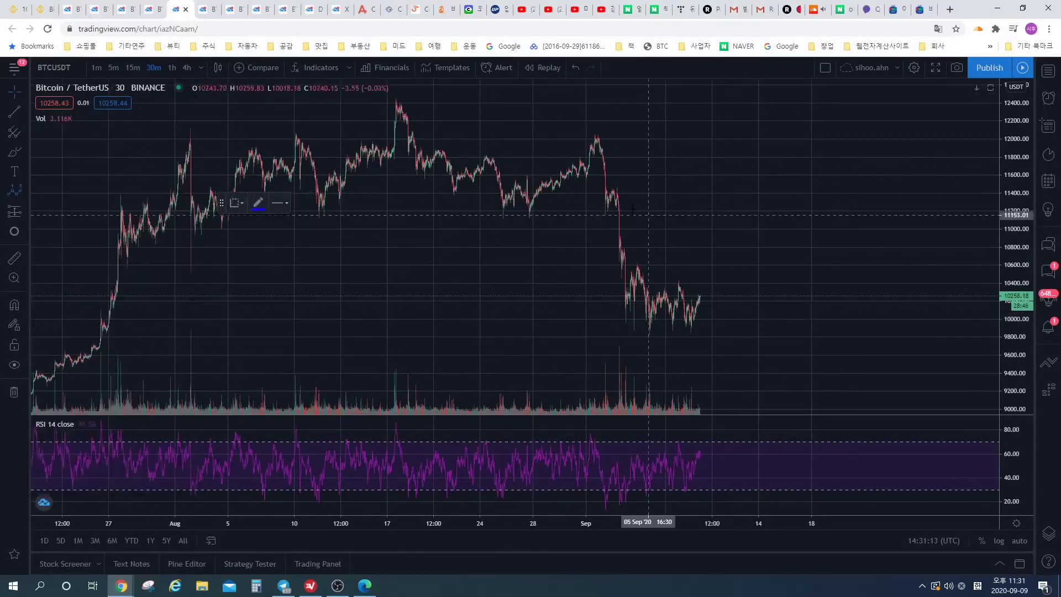
pyautogui.click(595, 135)
pyautogui.click(604, 213)
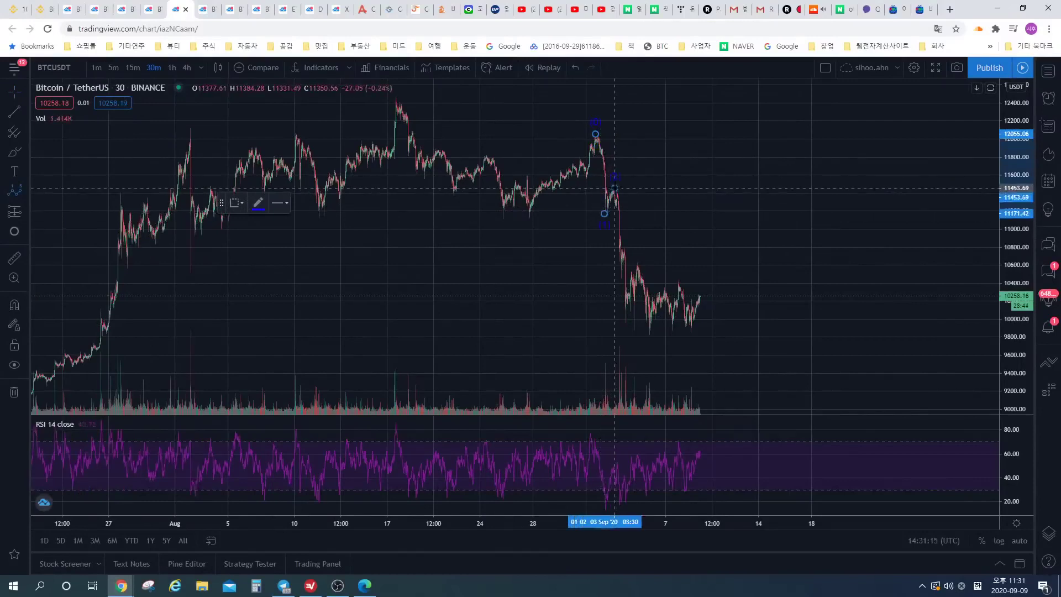
pyautogui.click(614, 187)
pyautogui.click(624, 319)
pyautogui.click(631, 271)
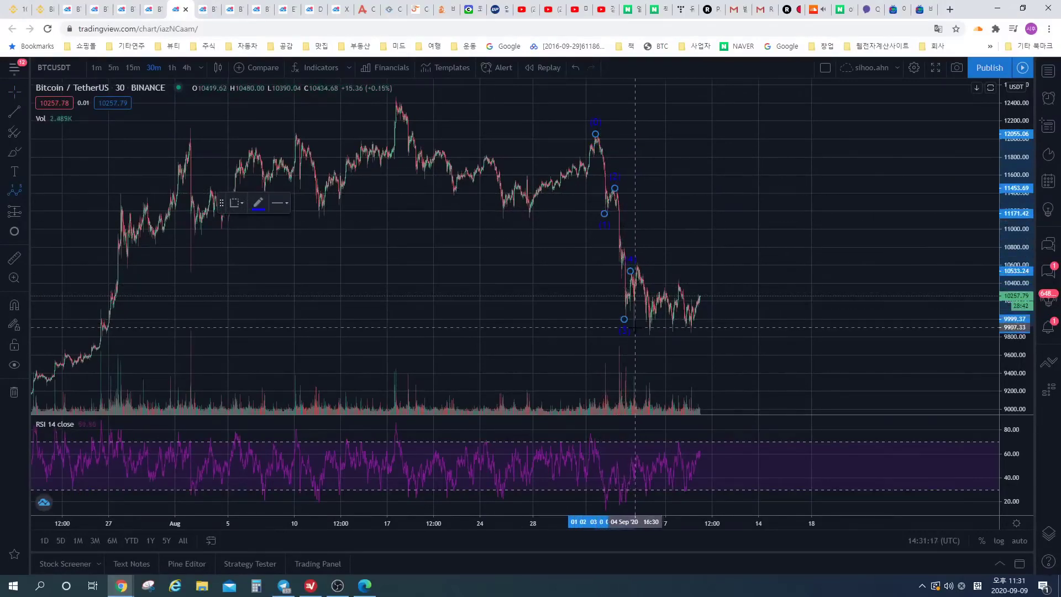
pyautogui.click(635, 329)
# - Turn on the connecting wave line in the settings of the Elliott pattern
pyautogui.moveTo(730, 234); pyautogui.dragTo(728, 206)
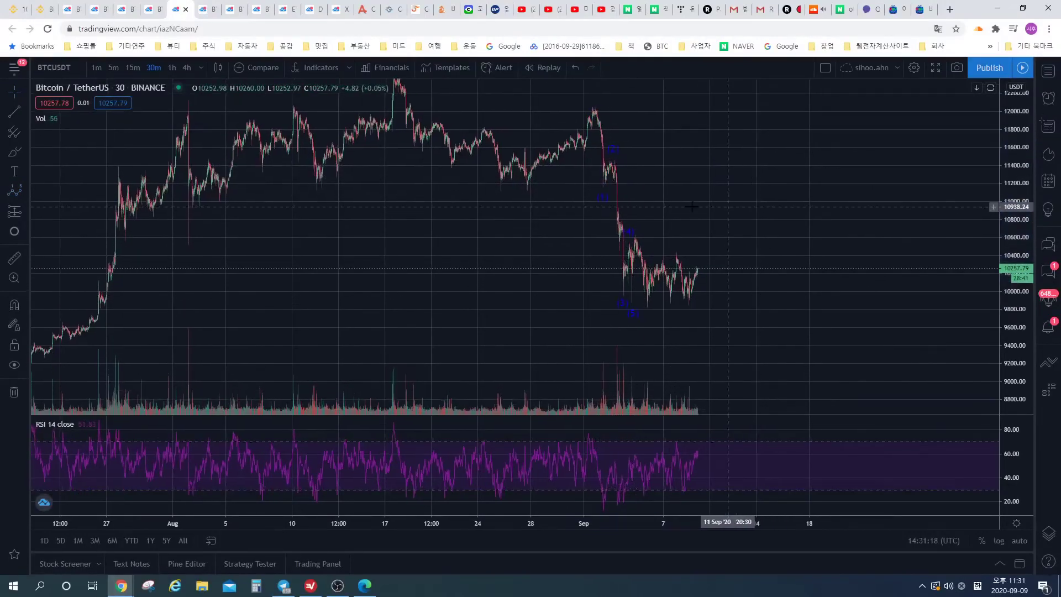
pyautogui.click(610, 167)
pyautogui.click(256, 209)
pyautogui.click(301, 203)
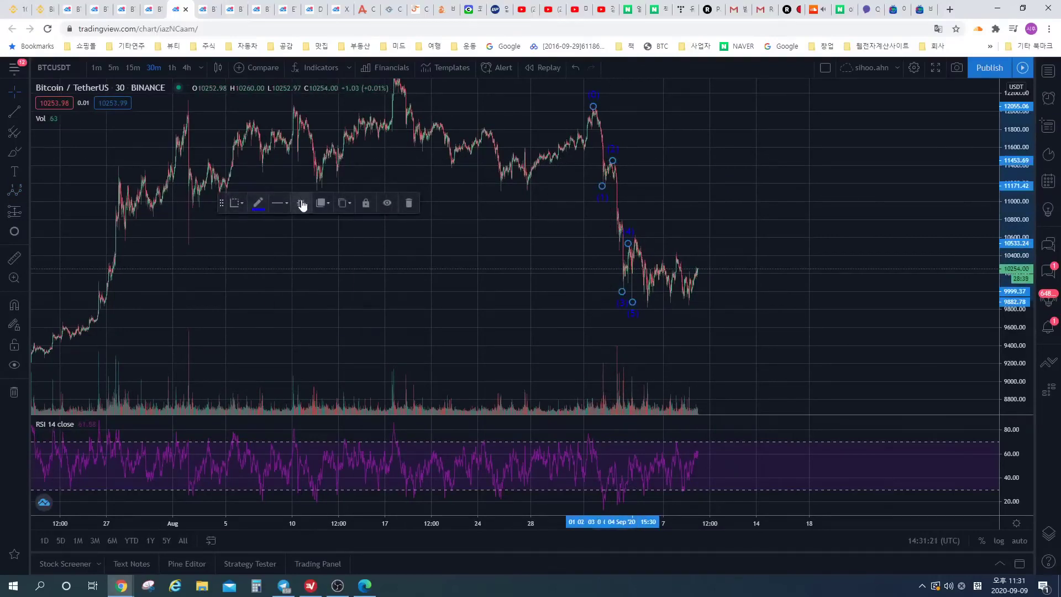
pyautogui.click(459, 325)
pyautogui.click(605, 395)
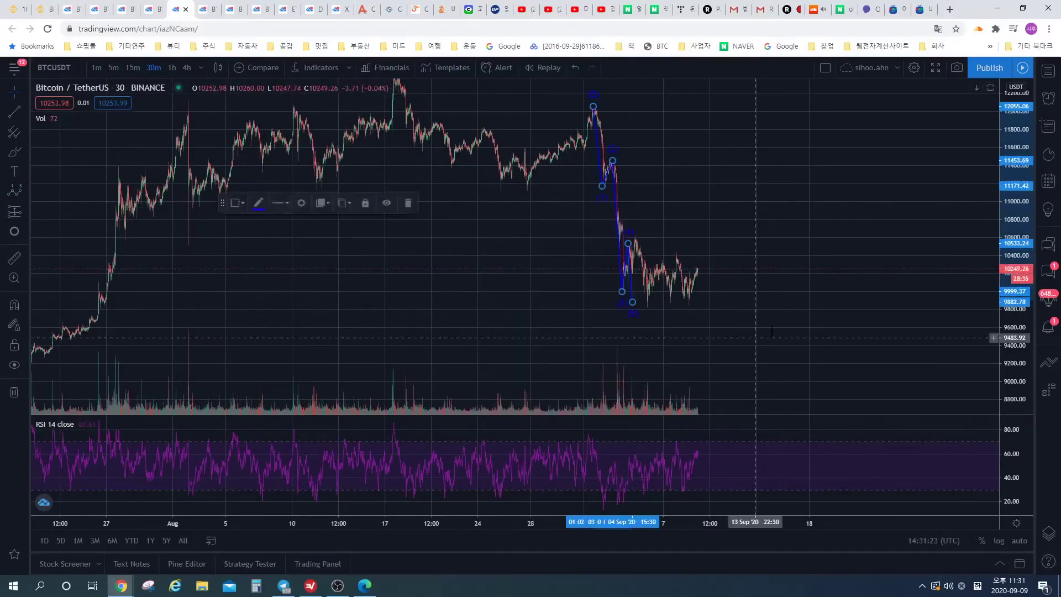
# - Draw a descending trend line from about 10665 on 4 September to about 9864 on 9 September and colour it white
pyautogui.moveTo(632, 273); pyautogui.dragTo(585, 267)
pyautogui.moveTo(707, 273); pyautogui.dragTo(658, 303)
pyautogui.scroll(4, 563, 308)
pyautogui.click(14, 112)
pyautogui.click(408, 207)
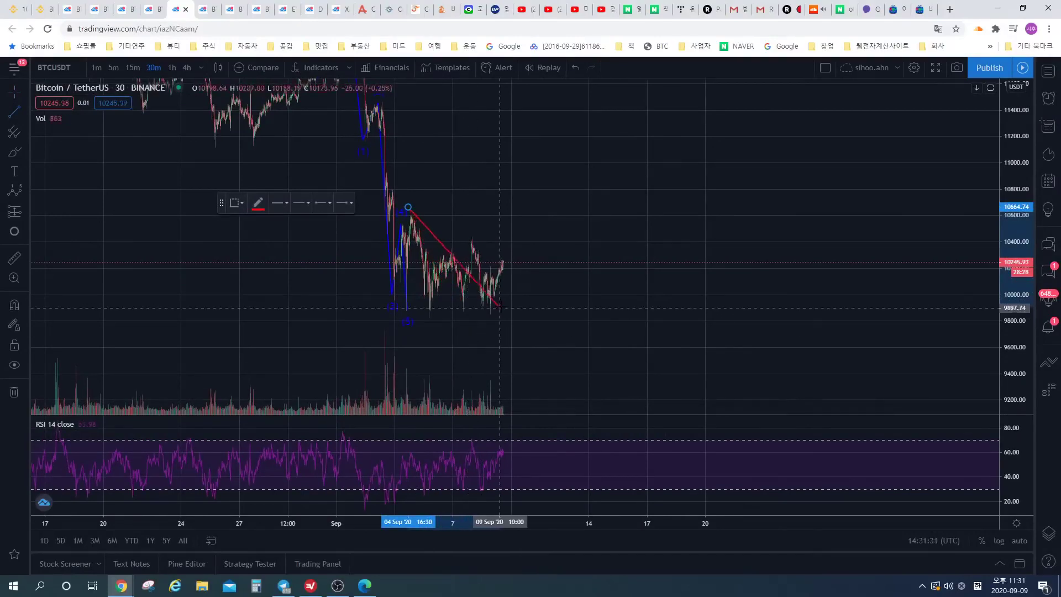
pyautogui.click(510, 313)
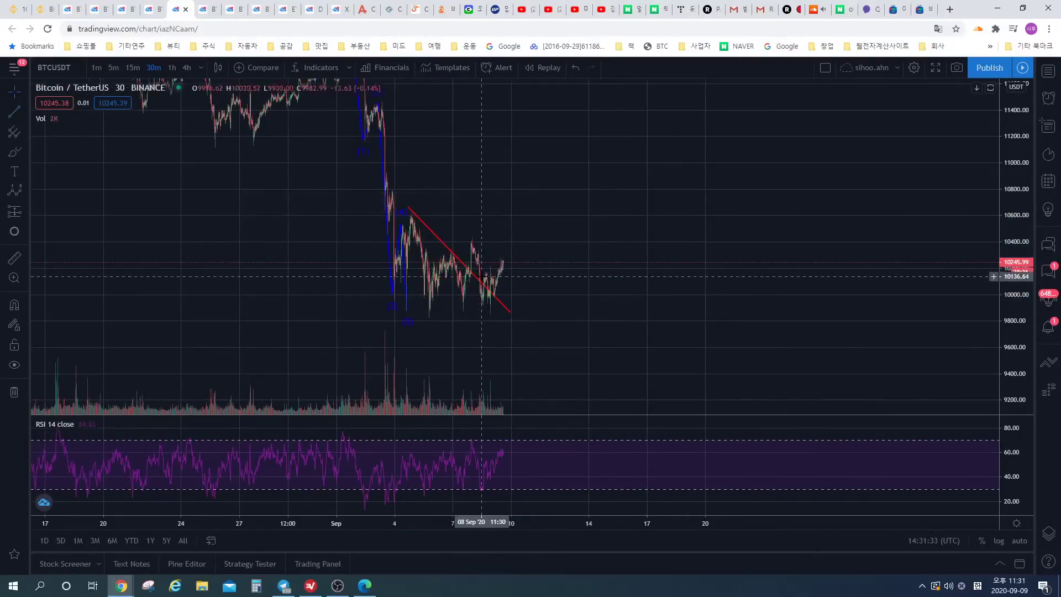
pyautogui.click(259, 203)
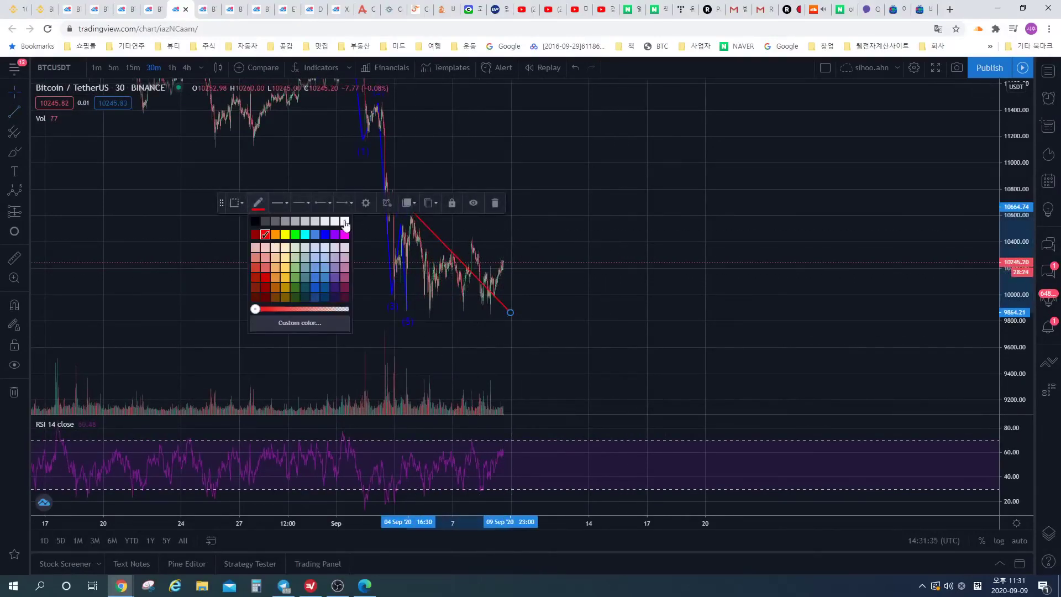
pyautogui.click(345, 223)
pyautogui.press('Escape')
# - Draw a second descending trend line under the lows and adjust it to run from about 9902 to about 9554
pyautogui.click(14, 111)
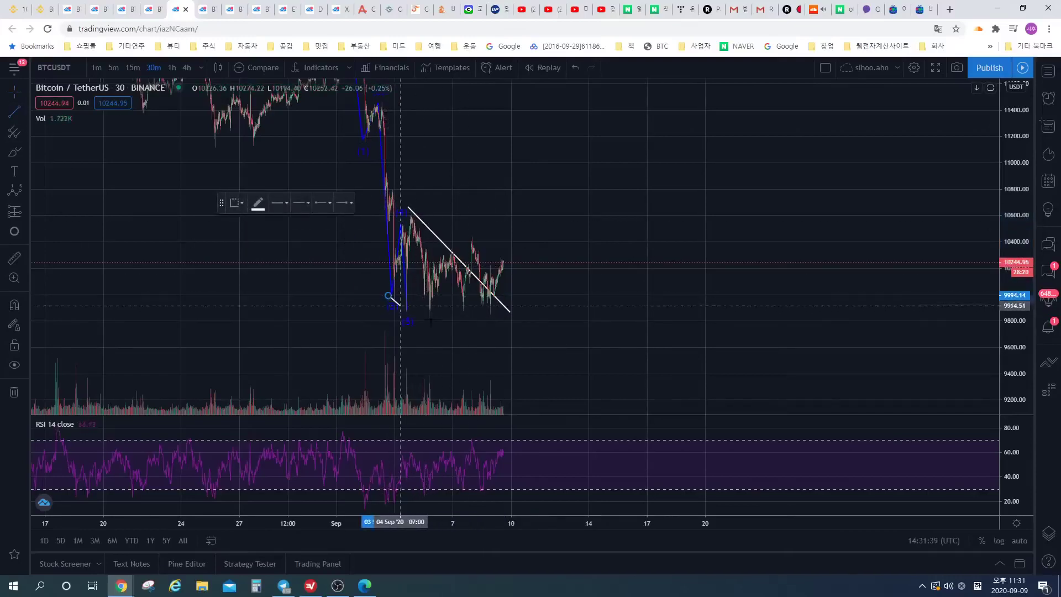
pyautogui.click(389, 296)
pyautogui.click(539, 369)
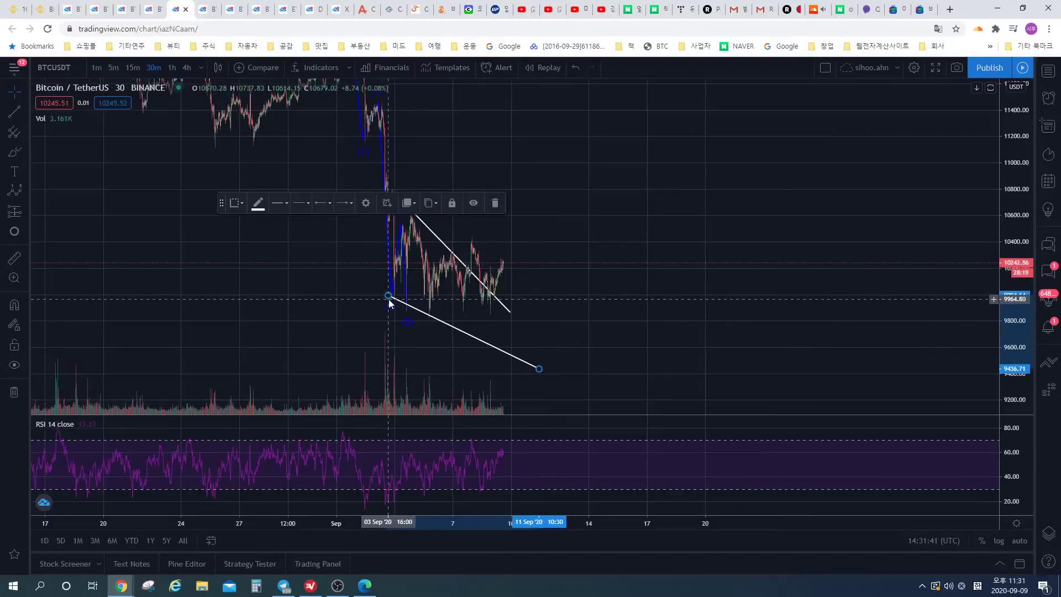
pyautogui.moveTo(539, 369); pyautogui.dragTo(521, 352)
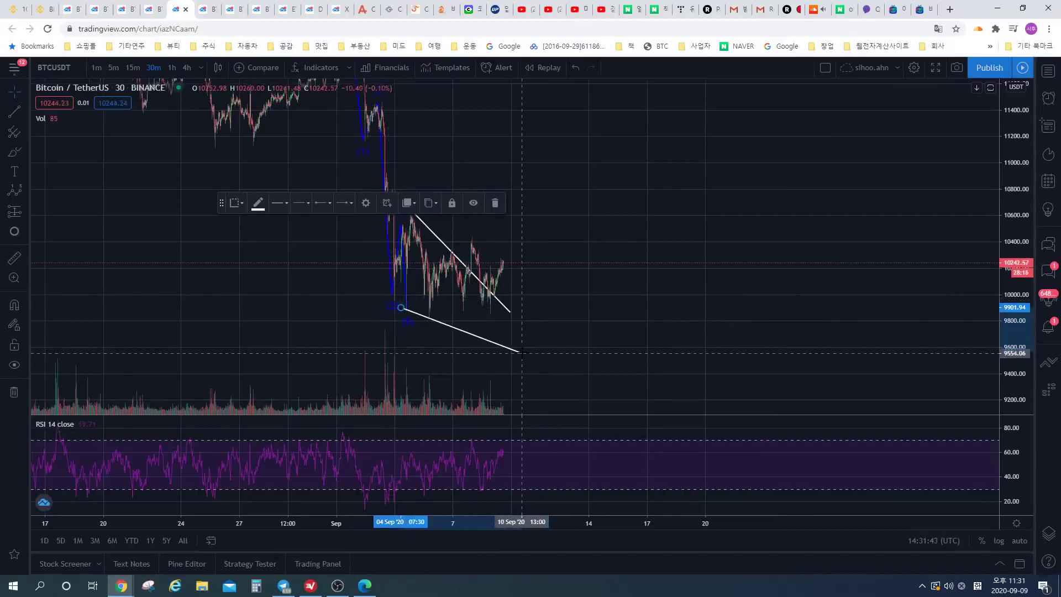
pyautogui.click(589, 334)
# - Sketch with the yellow brush the swings between the two trend lines, circles at the lower line and an upward arrow
pyautogui.scroll(-2, 588, 334)
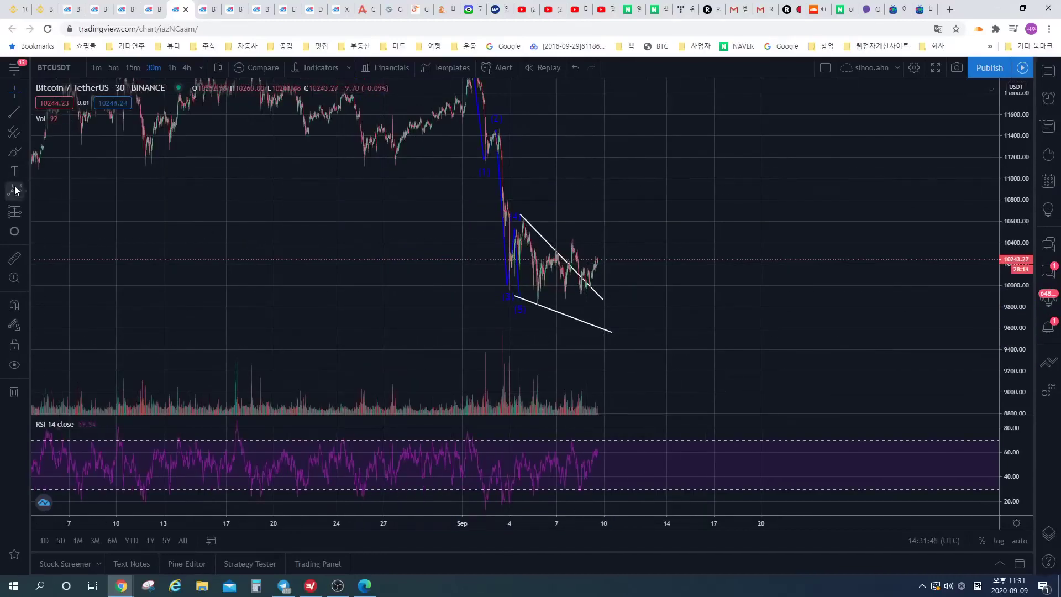
pyautogui.click(14, 153)
pyautogui.moveTo(514, 293)
pyautogui.mouseDown()
pyautogui.moveTo(518, 227)
pyautogui.moveTo(530, 232)
pyautogui.moveTo(535, 298)
pyautogui.mouseUp()
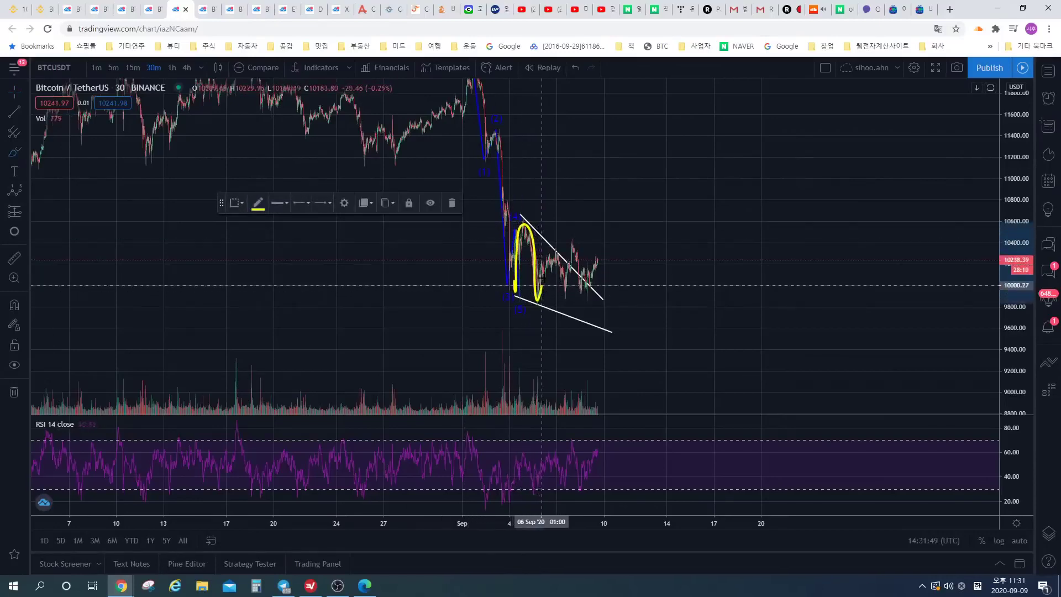
pyautogui.moveTo(552, 255)
pyautogui.mouseDown()
pyautogui.moveTo(563, 283)
pyautogui.moveTo(536, 301)
pyautogui.moveTo(566, 316)
pyautogui.moveTo(532, 294)
pyautogui.moveTo(589, 313)
pyautogui.moveTo(640, 213)
pyautogui.moveTo(652, 236)
pyautogui.mouseUp()
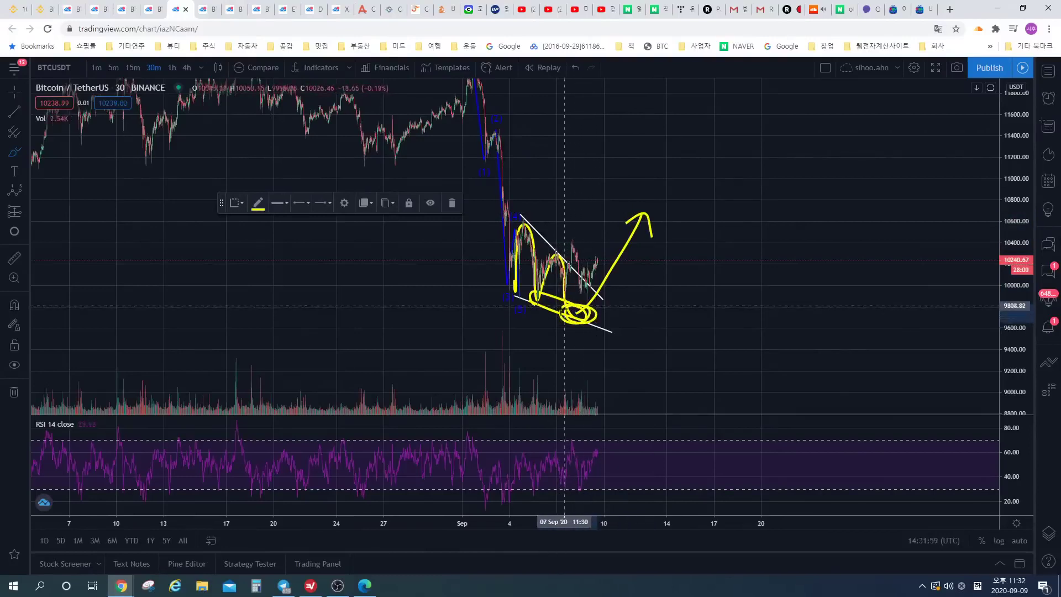
# - Undo the yellow brush sketch, draw another brush stroke from the 6 September low, and undo it too
pyautogui.hotkey('ctrl', 'z')
pyautogui.hotkey('ctrl', 'z')
pyautogui.hotkey('ctrl', 'z')
pyautogui.hotkey('ctrl', 'z')
pyautogui.hotkey('ctrl', 'z')
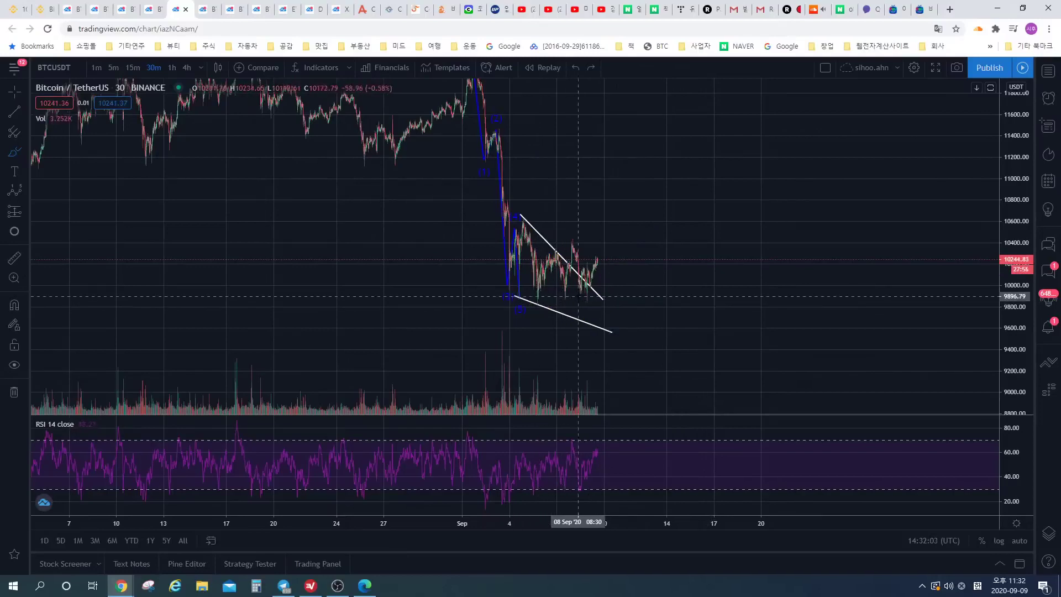
pyautogui.moveTo(539, 303)
pyautogui.mouseDown()
pyautogui.moveTo(552, 258)
pyautogui.moveTo(718, 210)
pyautogui.mouseUp()
pyautogui.hotkey('ctrl', 'z')
# - Delete the upper and the lower white trend lines from the 30-minute chart
pyautogui.scroll(5, 719, 210)
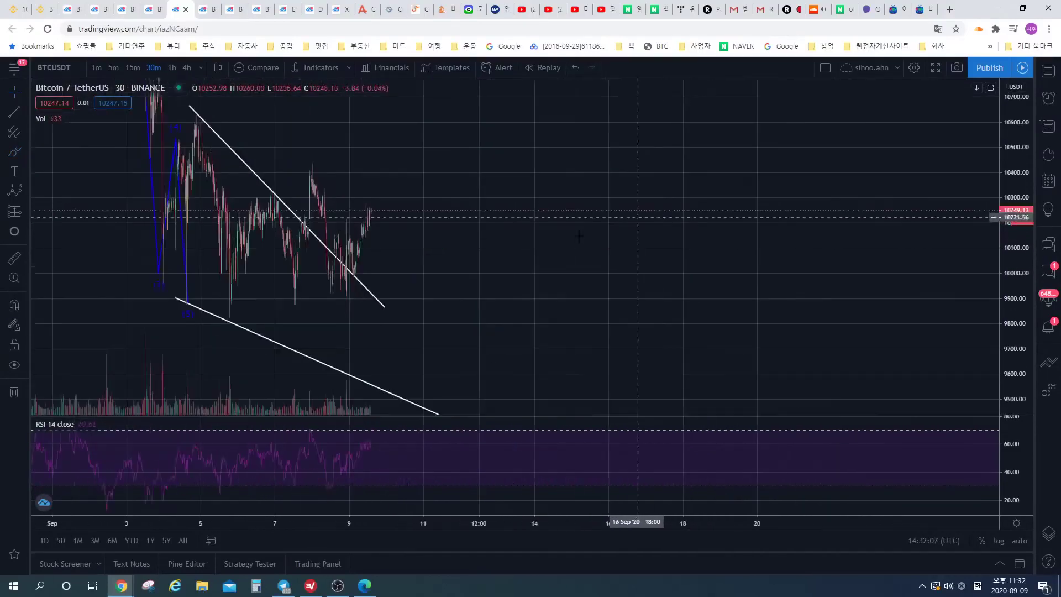
pyautogui.click(371, 298)
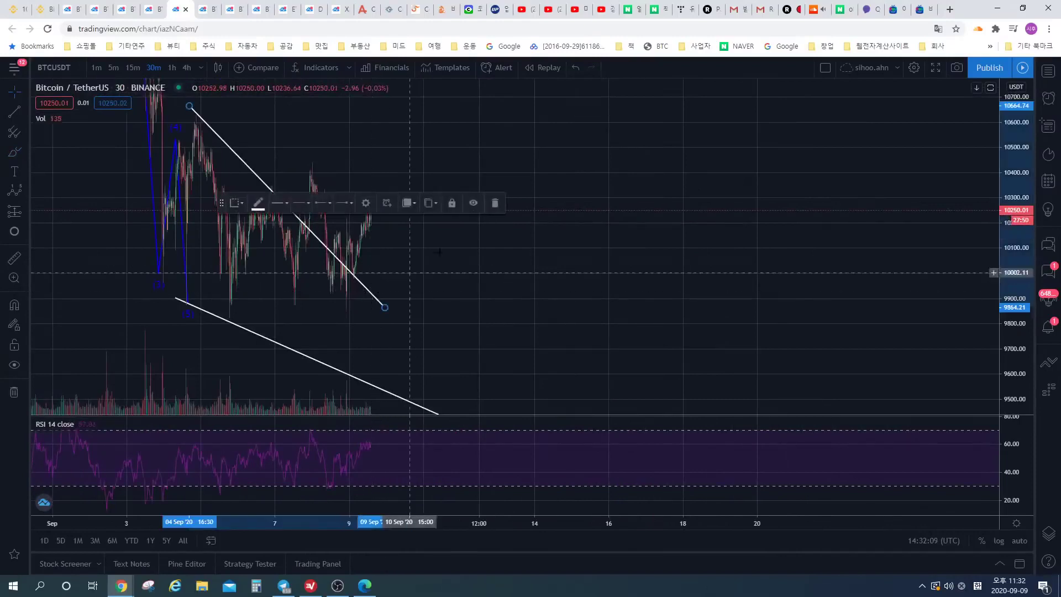
pyautogui.press('Delete')
pyautogui.click(332, 365)
pyautogui.moveTo(331, 365); pyautogui.dragTo(672, 304)
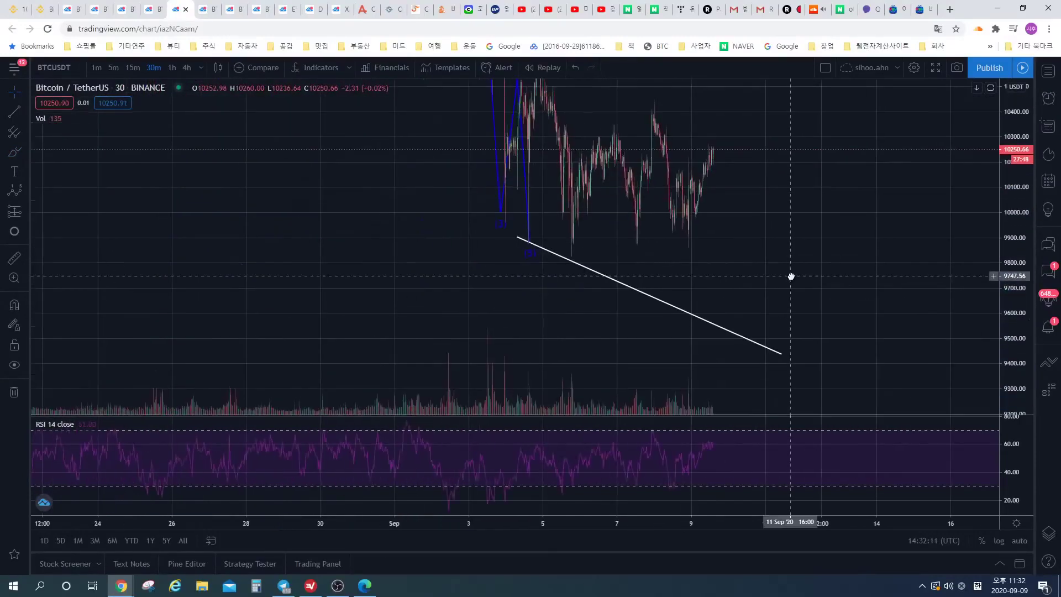
pyautogui.scroll(3, 428, 228)
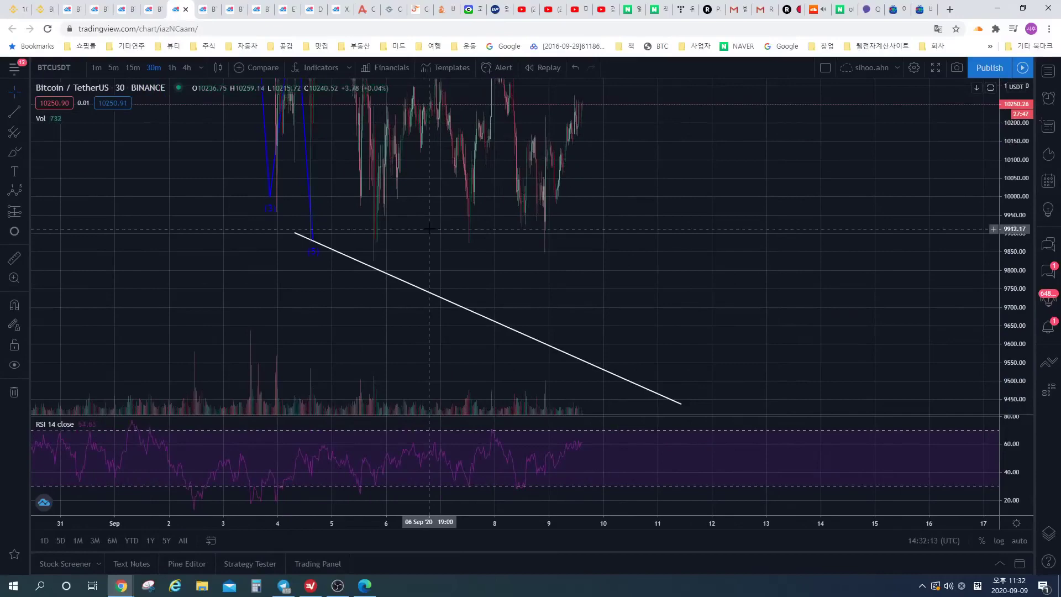
pyautogui.click(422, 289)
pyautogui.press('Delete')
# - Switch to the 5-minute BTCUSDT chart and frame the price from 4 to 9 September
pyautogui.press('5')
pyautogui.press('Return')
pyautogui.scroll(3, 560, 258)
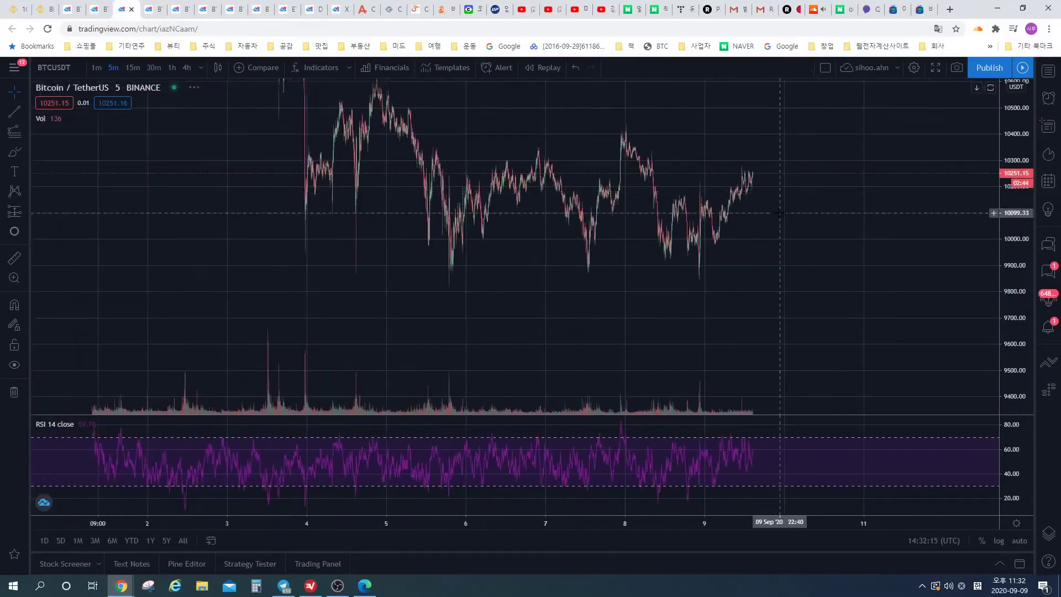
pyautogui.scroll(-2, 569, 243)
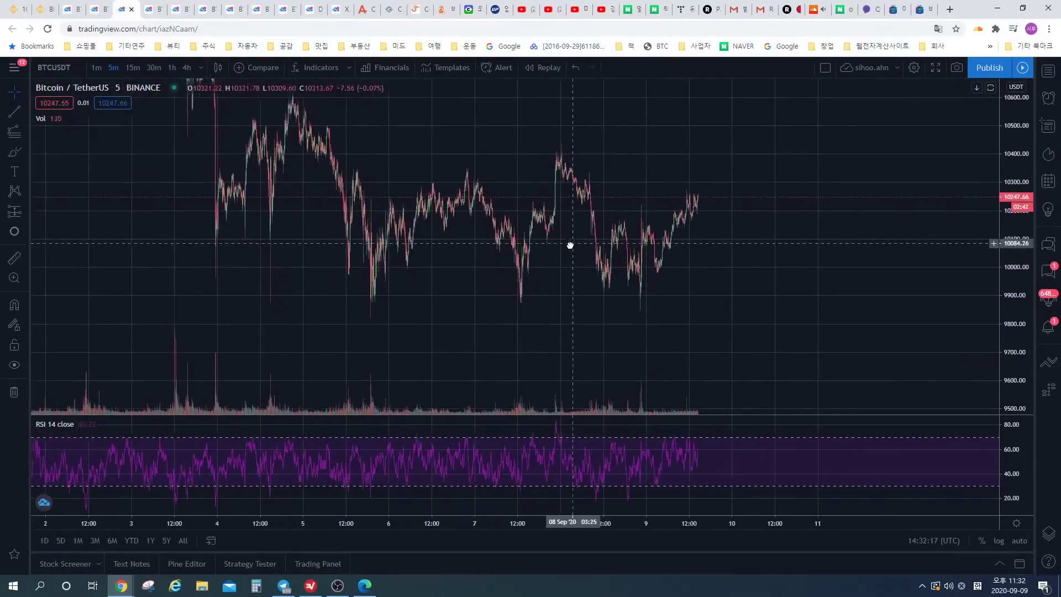
# - Draw two descending trend lines, the upper from about 10629 to 9942 and the lower from about 9912 to 9600
pyautogui.click(14, 111)
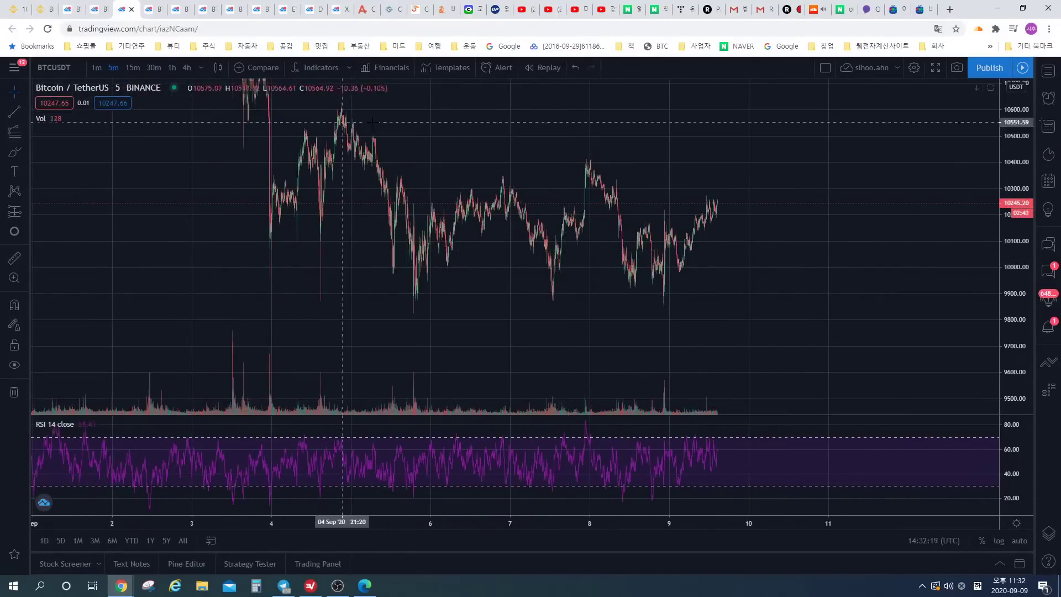
pyautogui.click(341, 102)
pyautogui.click(728, 283)
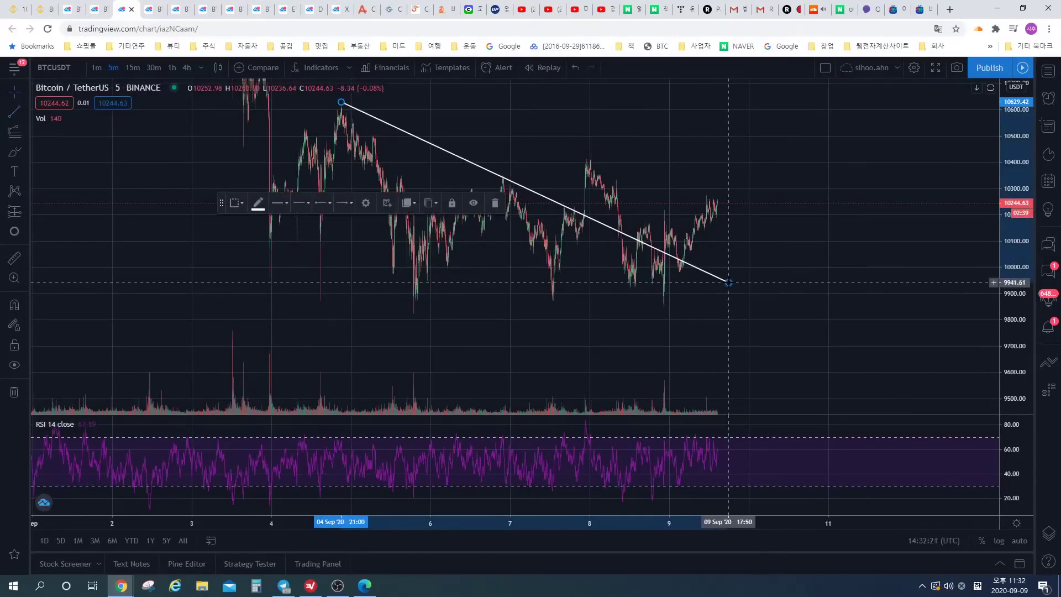
pyautogui.click(315, 290)
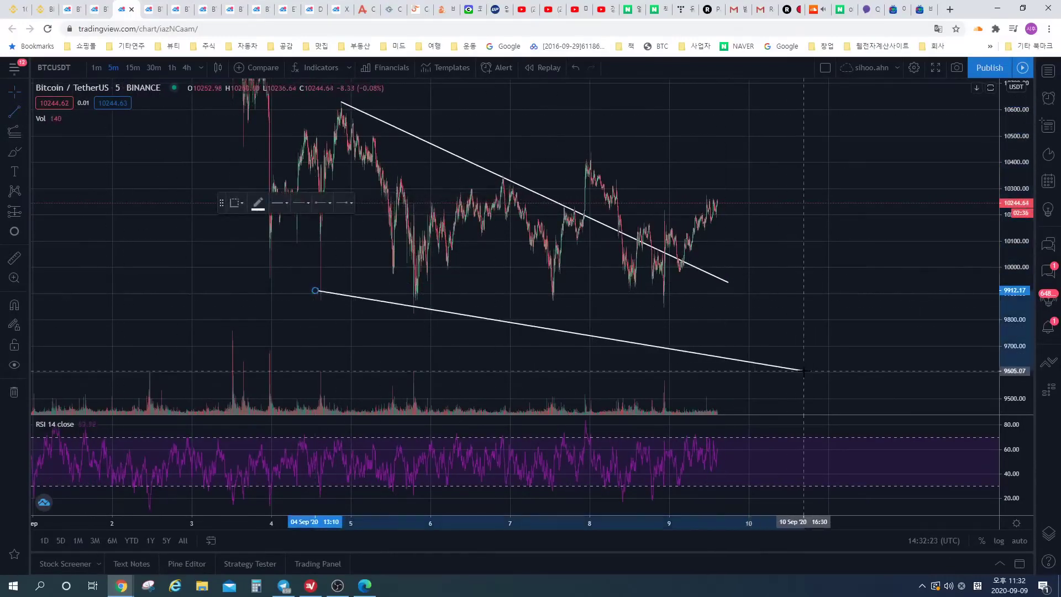
pyautogui.click(786, 374)
# - Brush a yellow path from the 7 September low up to about 10206, with a pullback, and an arrow down to the lower trend line
pyautogui.scroll(2, 608, 298)
pyautogui.hscroll(-3, 608, 299)
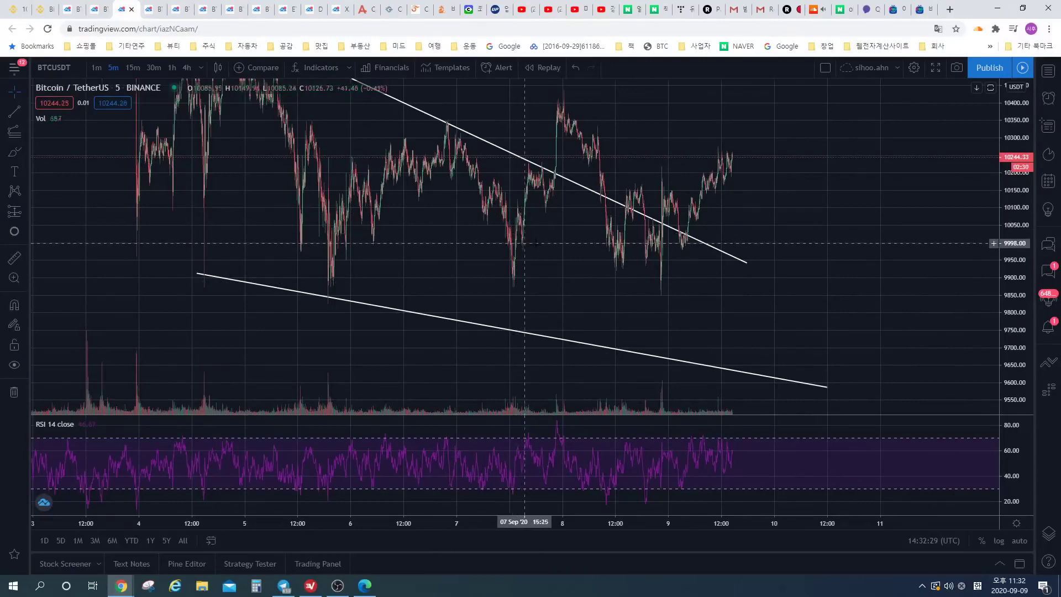
pyautogui.scroll(4, 547, 247)
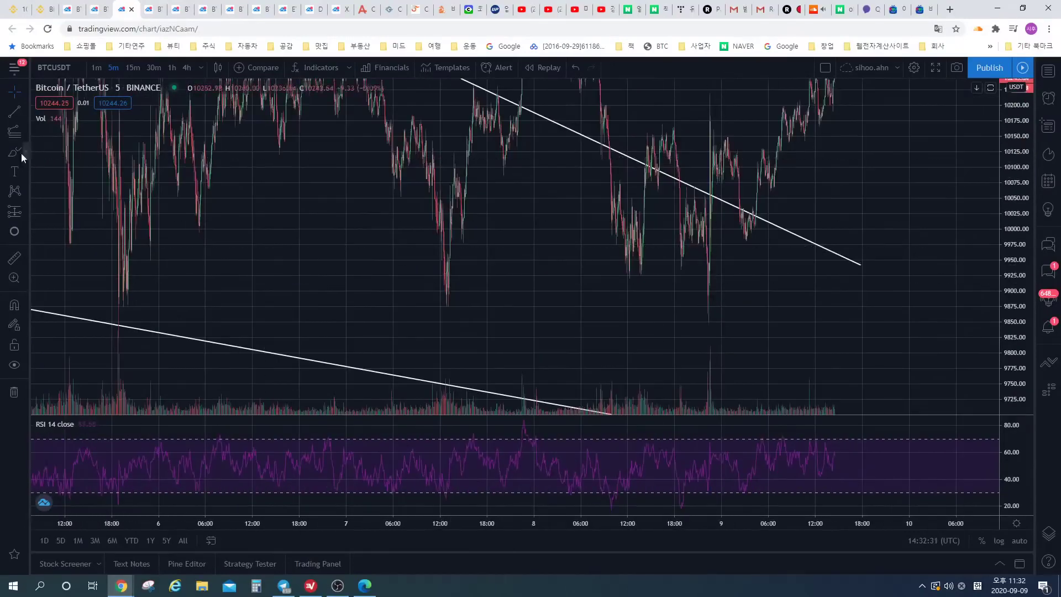
pyautogui.click(15, 157)
pyautogui.moveTo(446, 301); pyautogui.dragTo(451, 162)
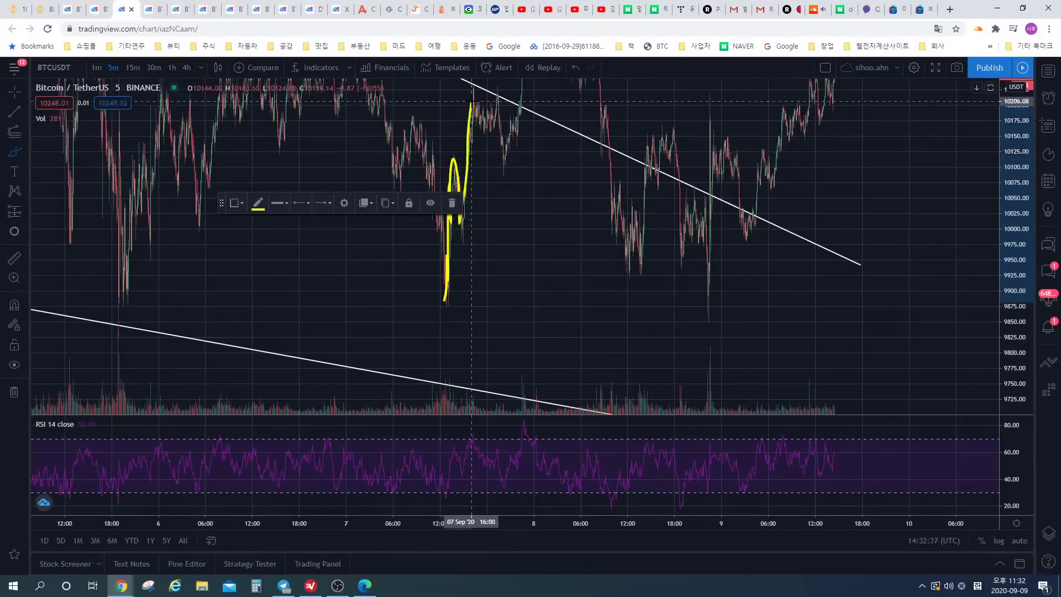
pyautogui.scroll(-3, 577, 226)
pyautogui.moveTo(680, 238)
pyautogui.mouseDown()
pyautogui.moveTo(686, 162)
pyautogui.moveTo(750, 331)
pyautogui.moveTo(724, 341)
pyautogui.mouseUp()
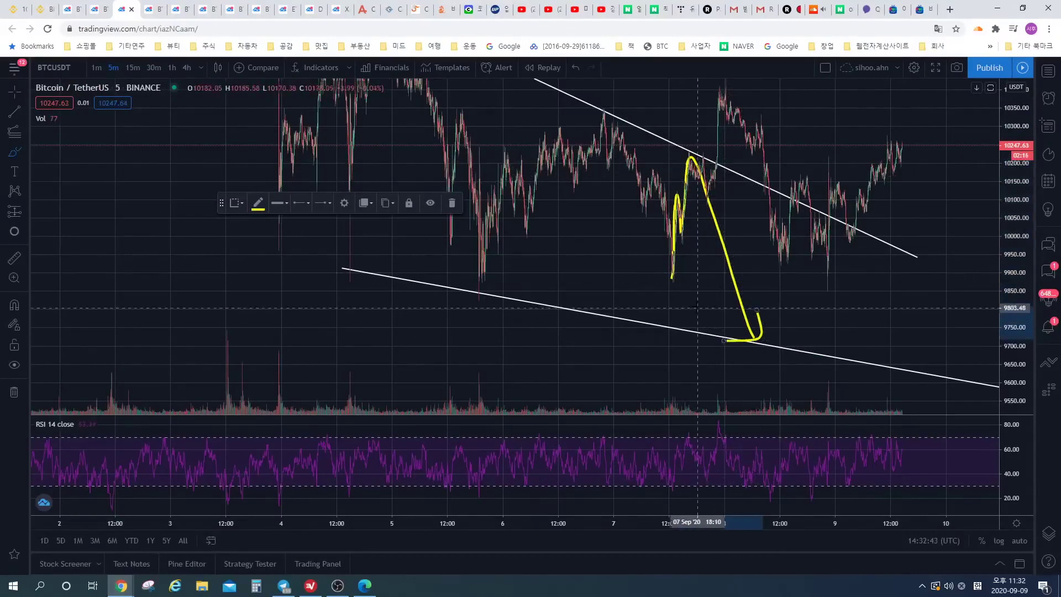
# - Place a green circle marker on the 7 September pullback low at about 9983
pyautogui.scroll(3, 607, 271)
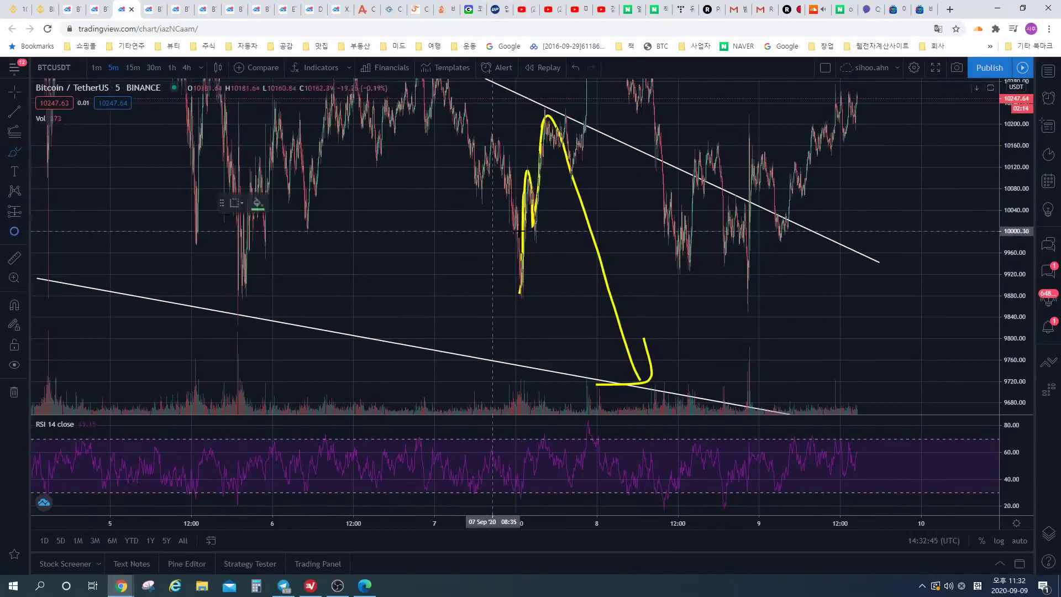
pyautogui.moveTo(530, 253); pyautogui.dragTo(528, 271)
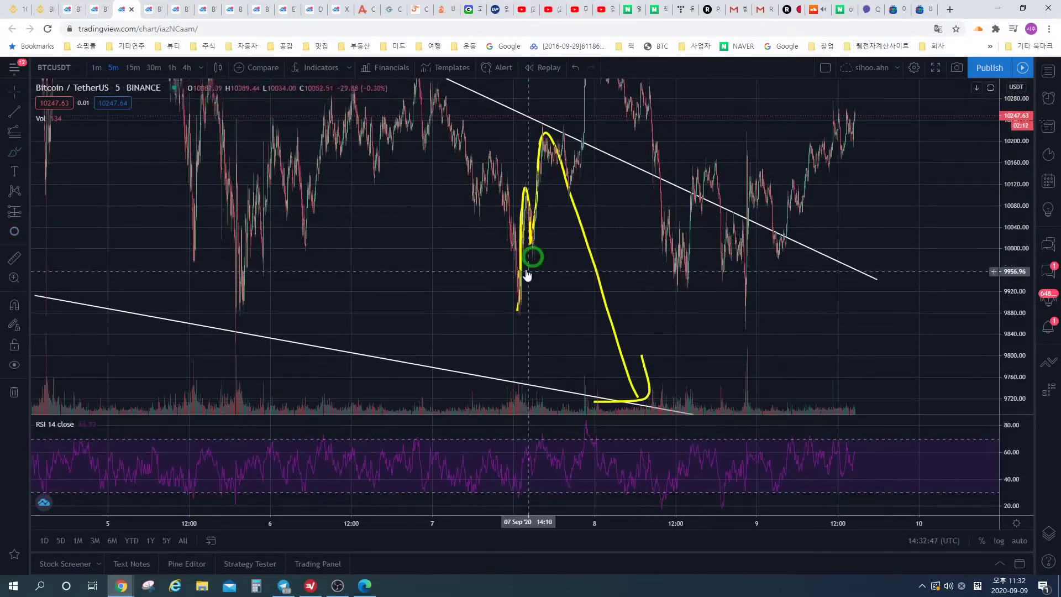
pyautogui.click(543, 258)
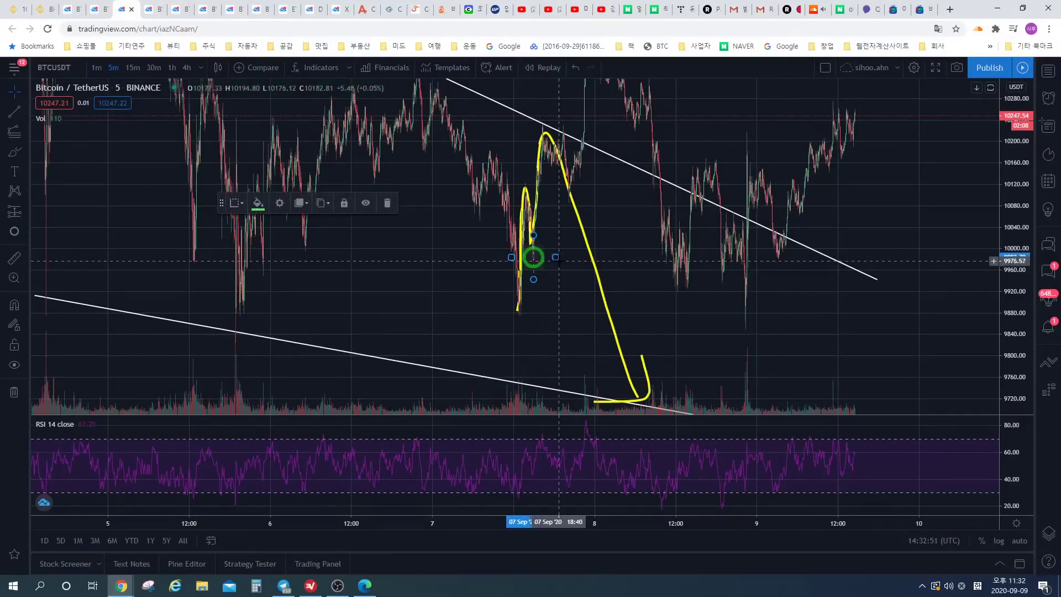
# - Delete the descending yellow brush stroke and the rising one from the 7 September low
pyautogui.moveTo(598, 250); pyautogui.dragTo(634, 250)
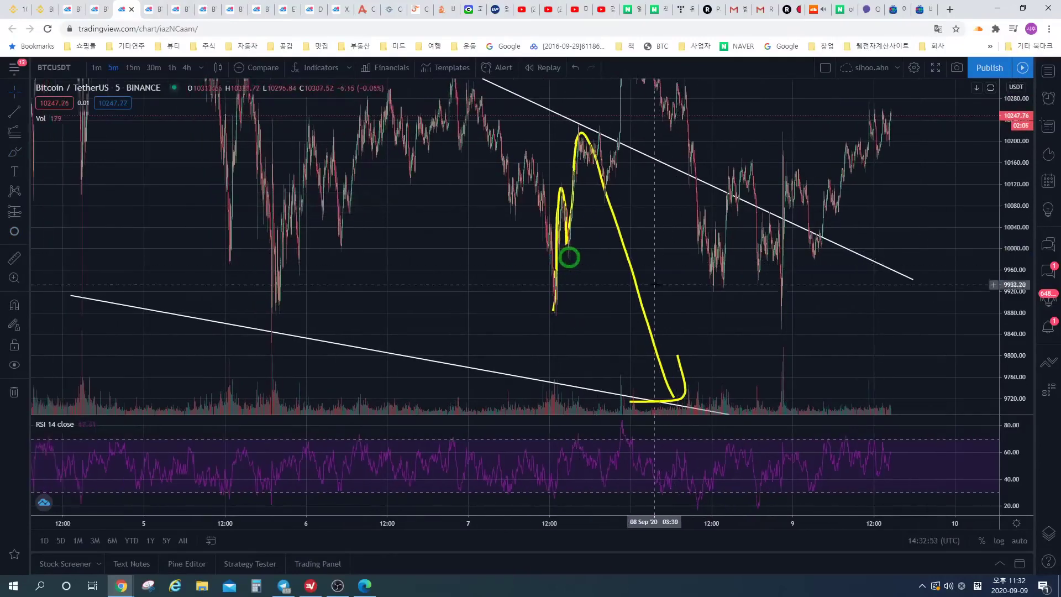
pyautogui.scroll(3, 379, 272)
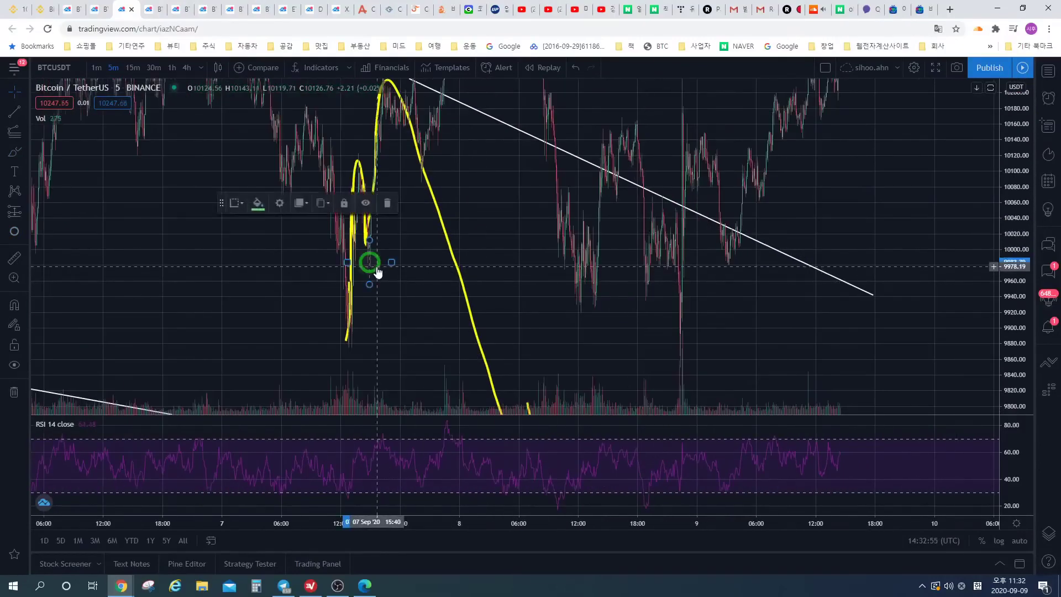
pyautogui.moveTo(379, 273); pyautogui.dragTo(468, 279)
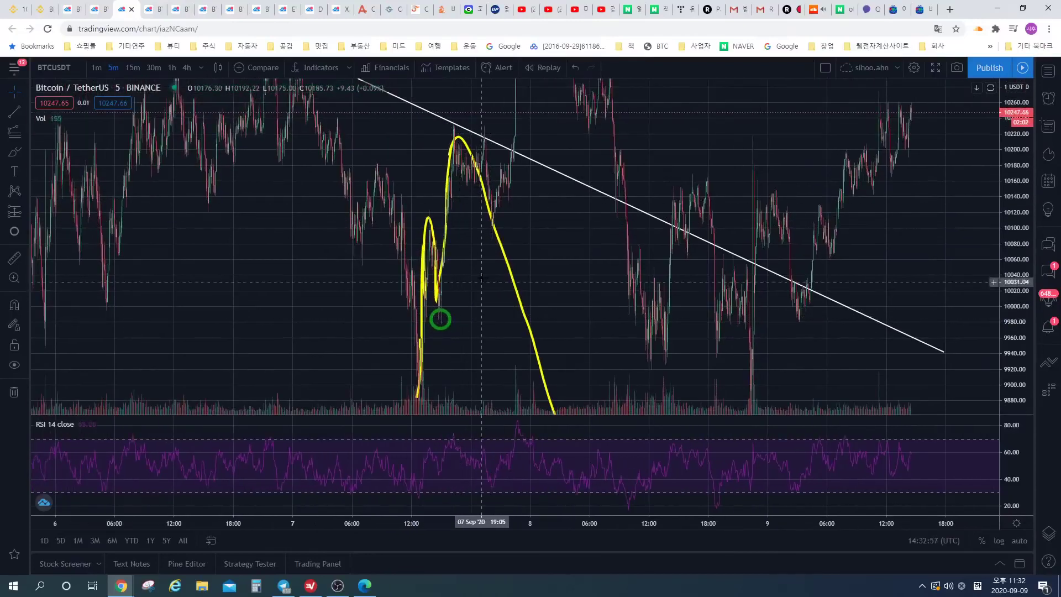
pyautogui.moveTo(504, 243); pyautogui.dragTo(433, 255)
pyautogui.click(452, 252)
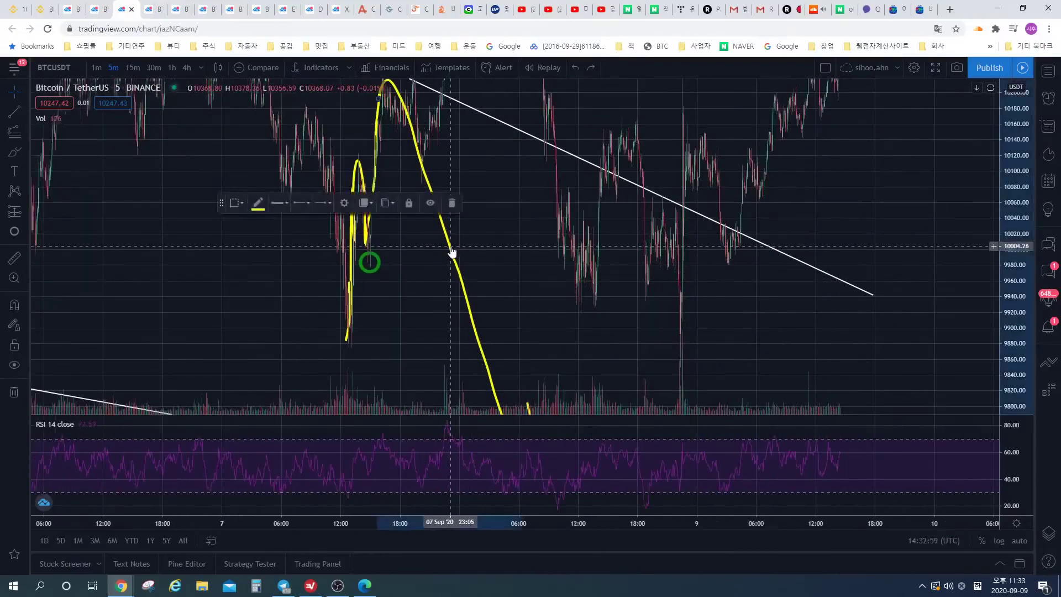
pyautogui.press('Delete')
pyautogui.click(367, 237)
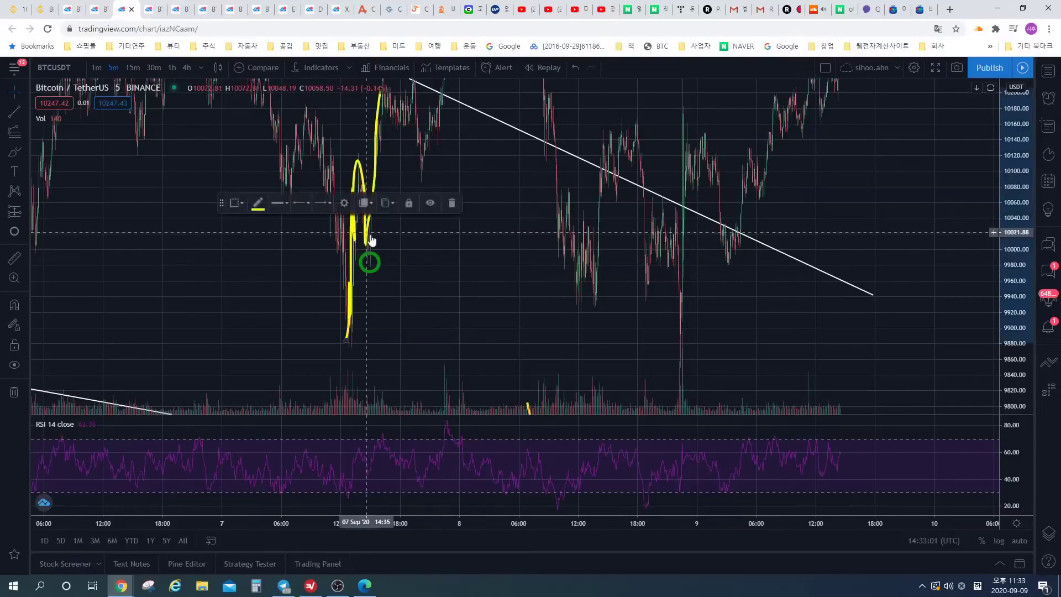
pyautogui.press('Delete')
# - Place a circle marker on the 7 September rise at about 10156 and color it red
pyautogui.moveTo(440, 265); pyautogui.dragTo(520, 282)
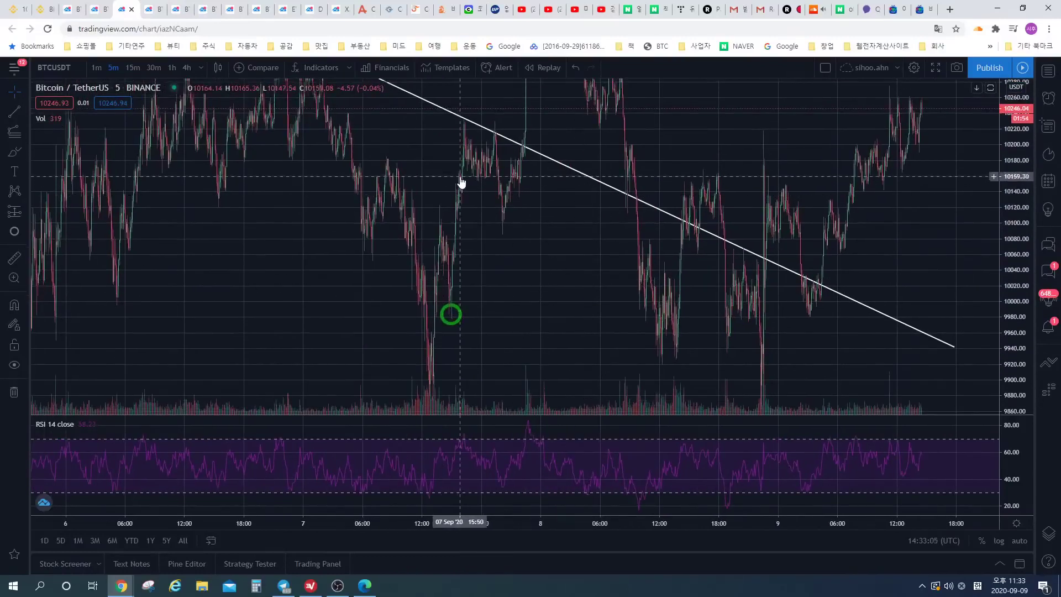
pyautogui.click(14, 231)
pyautogui.click(458, 178)
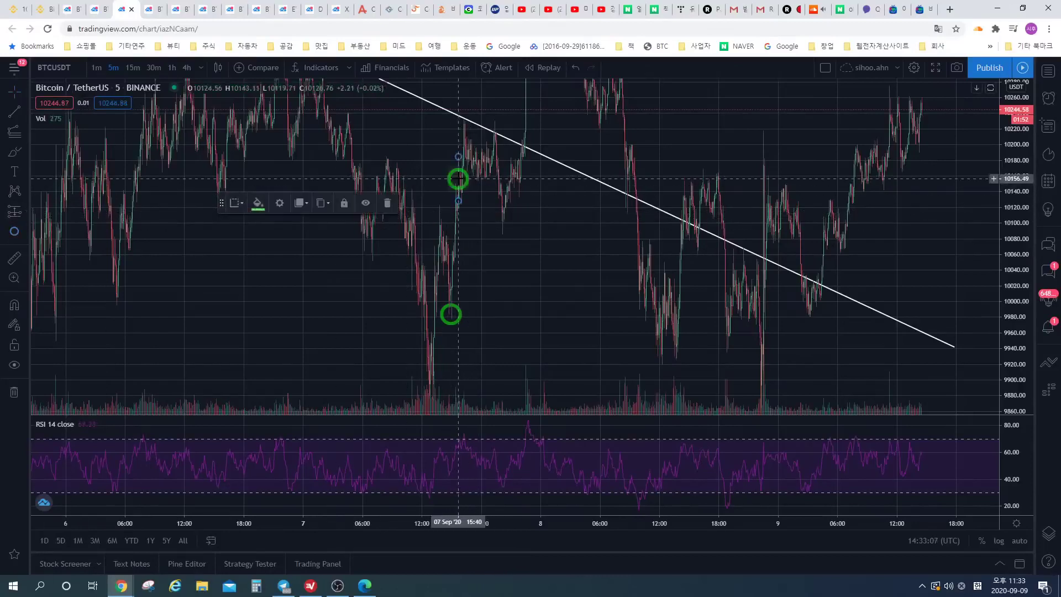
pyautogui.click(256, 206)
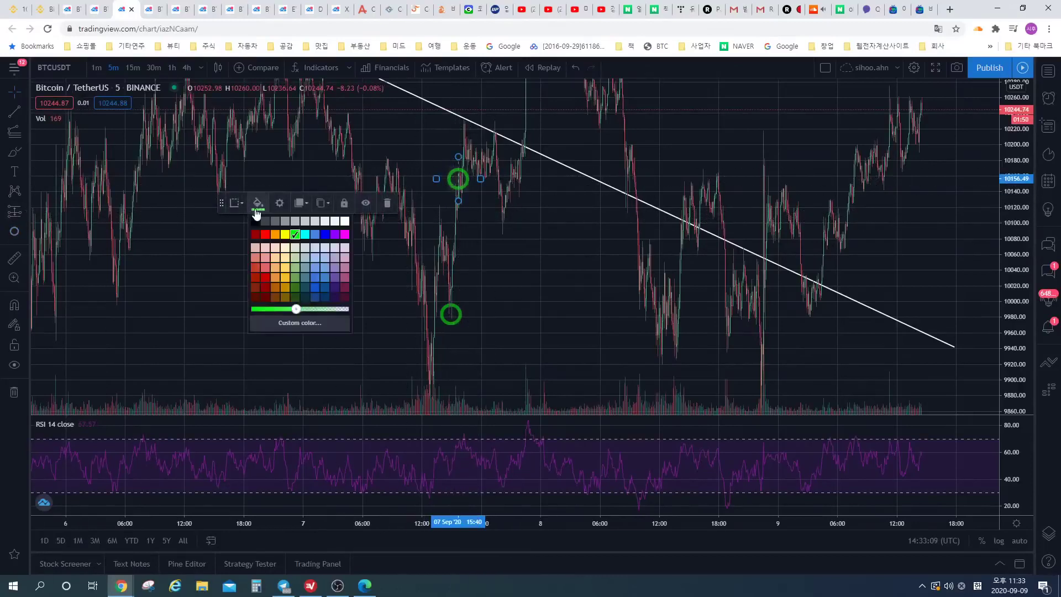
pyautogui.click(264, 235)
pyautogui.click(564, 265)
pyautogui.moveTo(563, 265); pyautogui.dragTo(573, 311)
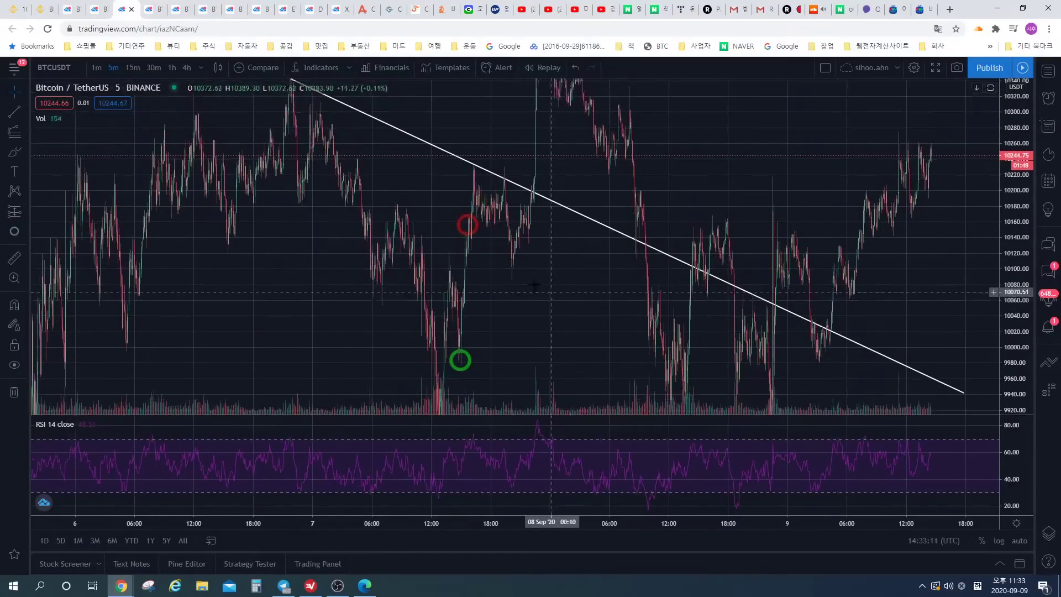
# - Place another red circle at about 10226, where the 7 September rise meets the upper trend line
pyautogui.hotkey('alt', 'shift', 'c')
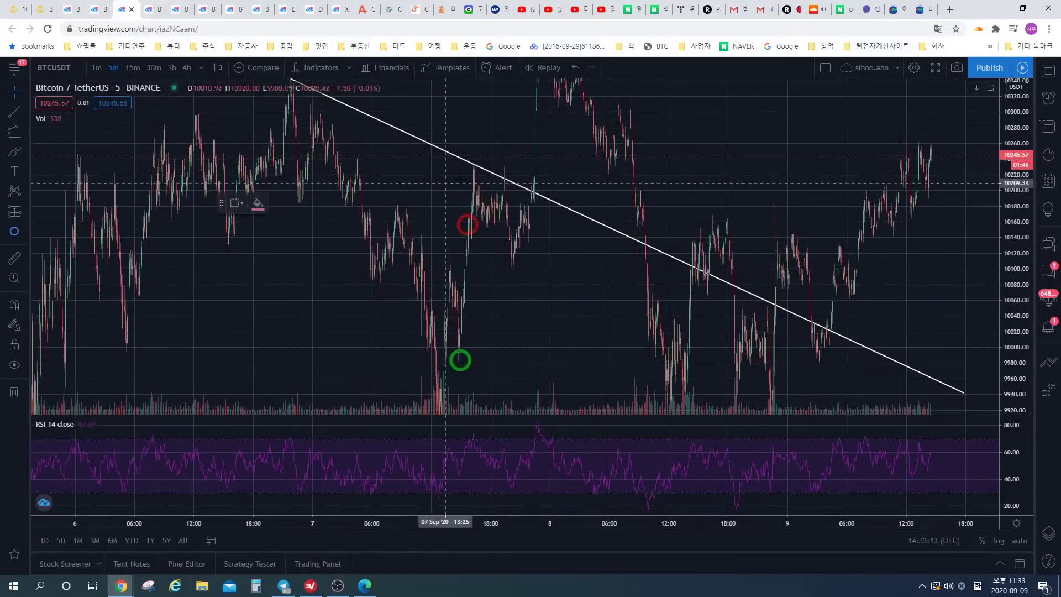
pyautogui.moveTo(474, 167); pyautogui.dragTo(475, 177)
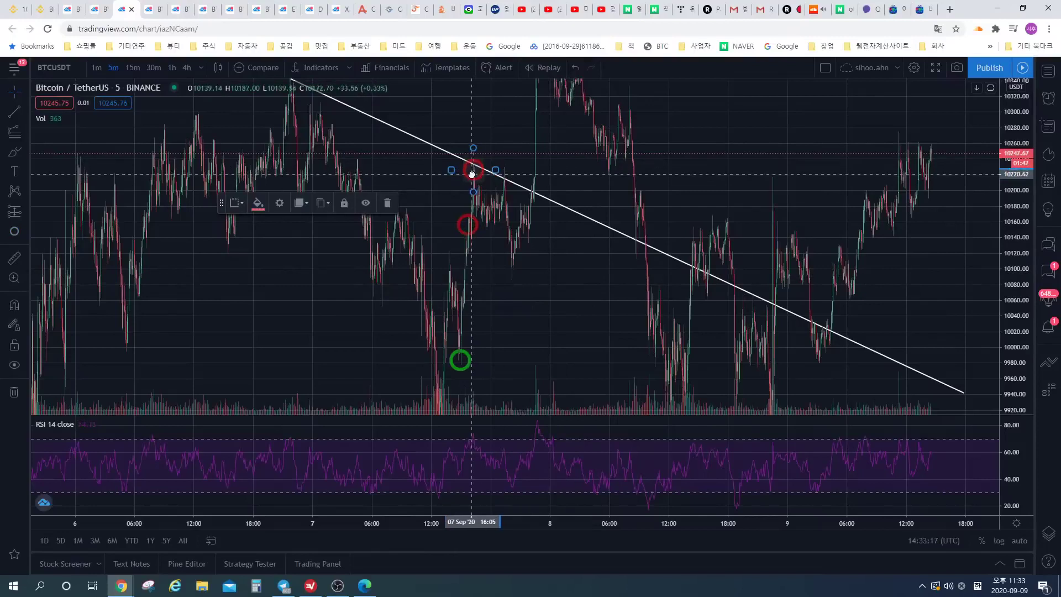
pyautogui.click(504, 329)
pyautogui.scroll(-2, 504, 329)
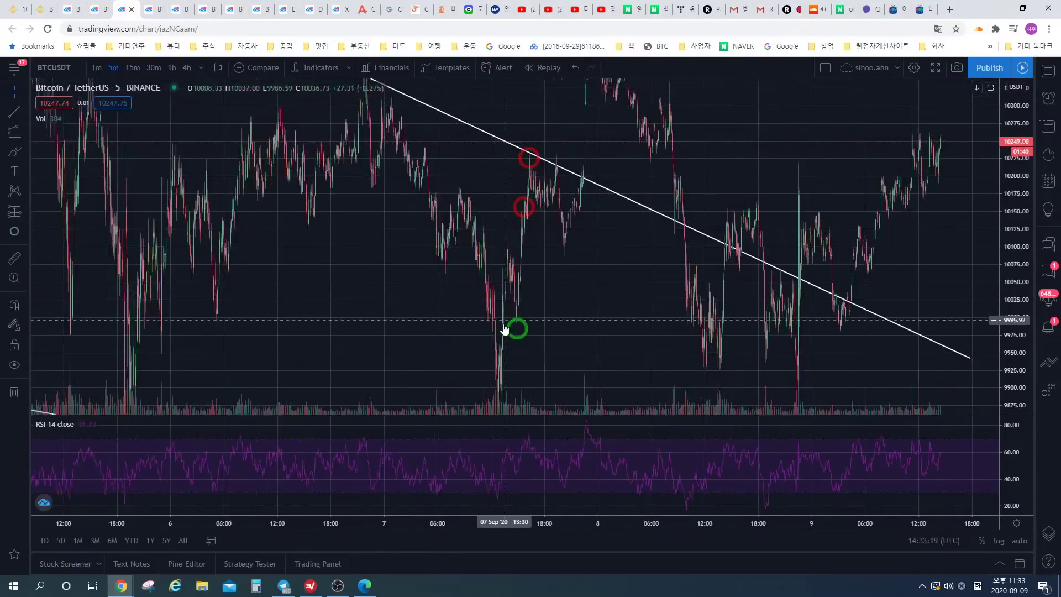
pyautogui.click(532, 216)
pyautogui.click(525, 185)
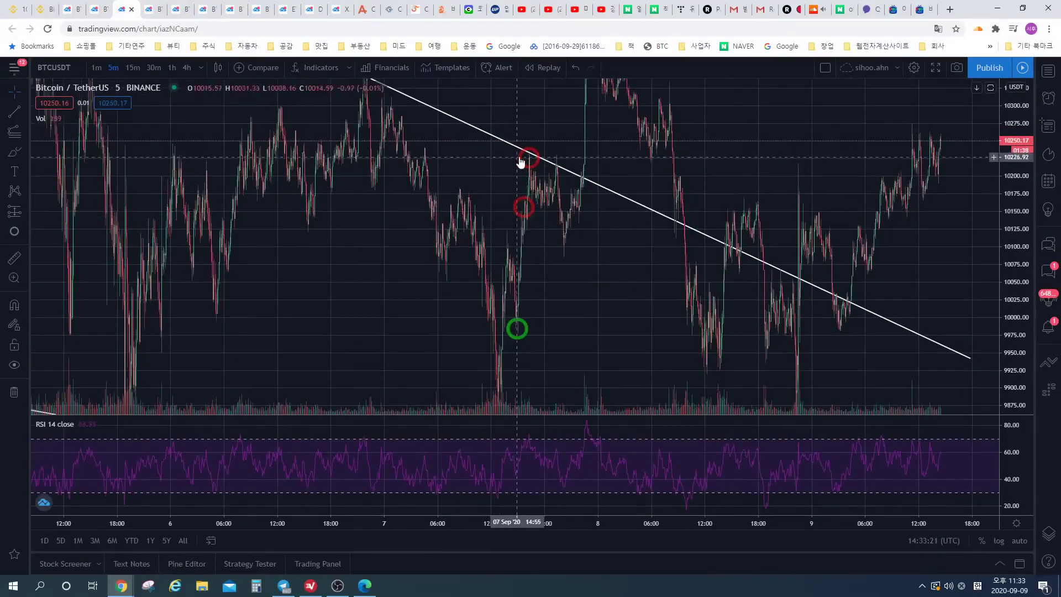
# - Place a circle marker on the 7 September 19:50 low at about 10110 and color it green
pyautogui.moveTo(532, 162); pyautogui.dragTo(561, 239)
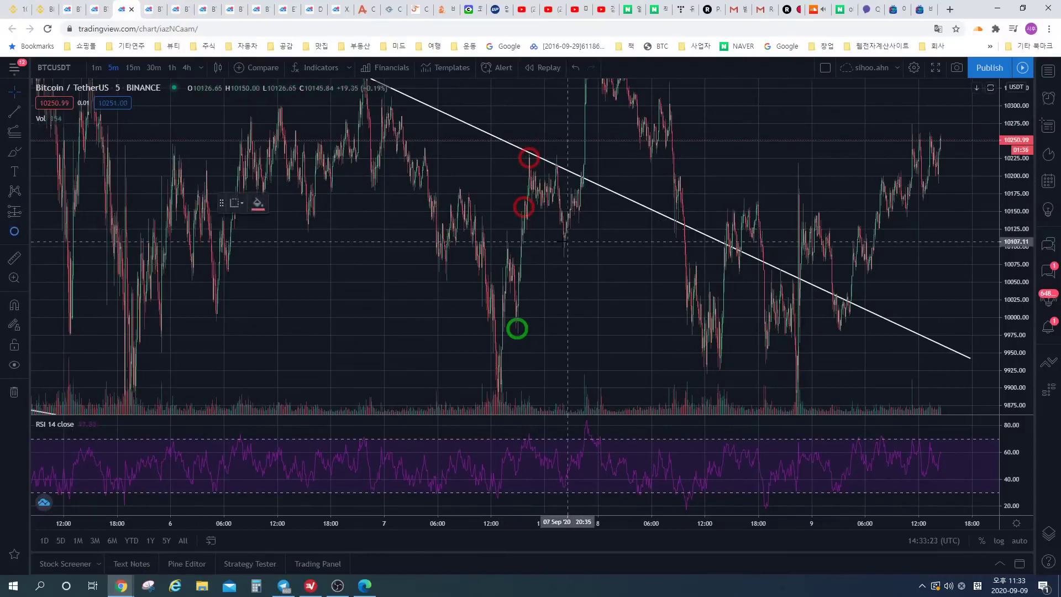
pyautogui.click(258, 202)
pyautogui.click(287, 232)
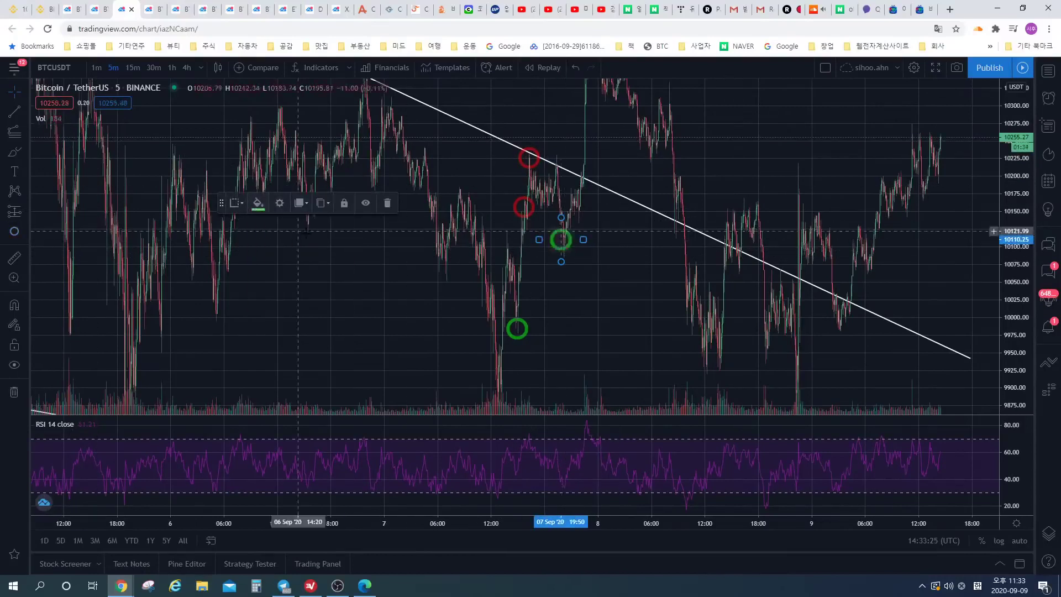
# - Add an orange circle marker and move it onto the upper trend line breakout at about 10212, just before 8 September
pyautogui.moveTo(641, 275); pyautogui.dragTo(605, 311)
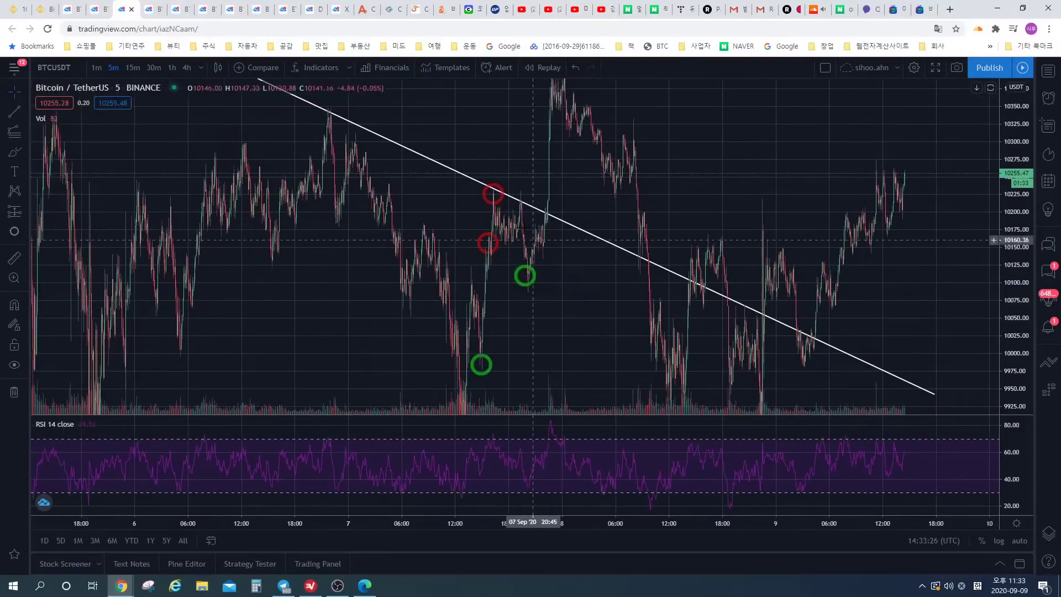
pyautogui.click(14, 231)
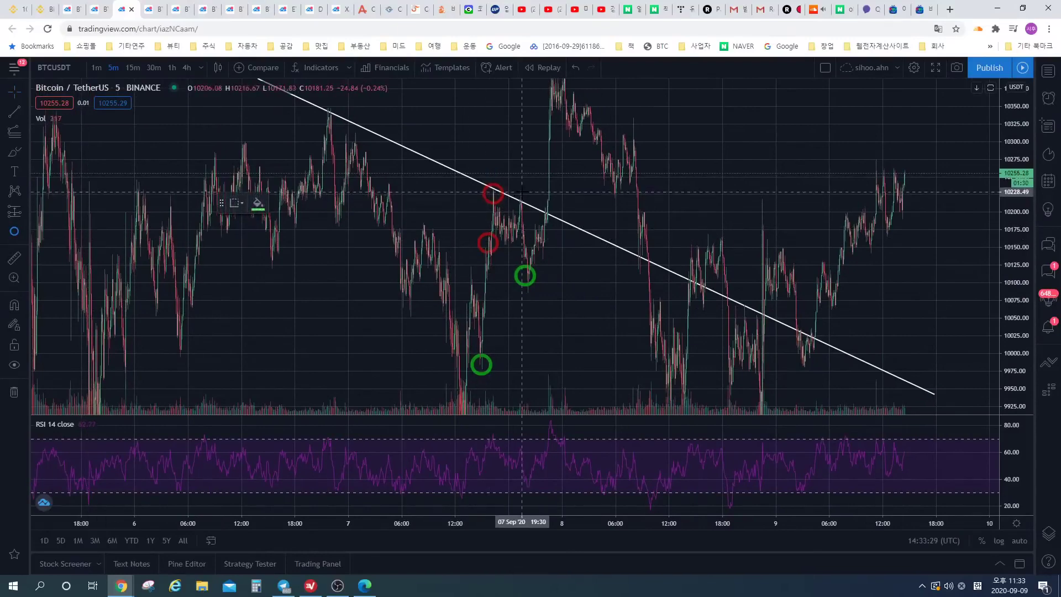
pyautogui.scroll(3, 522, 192)
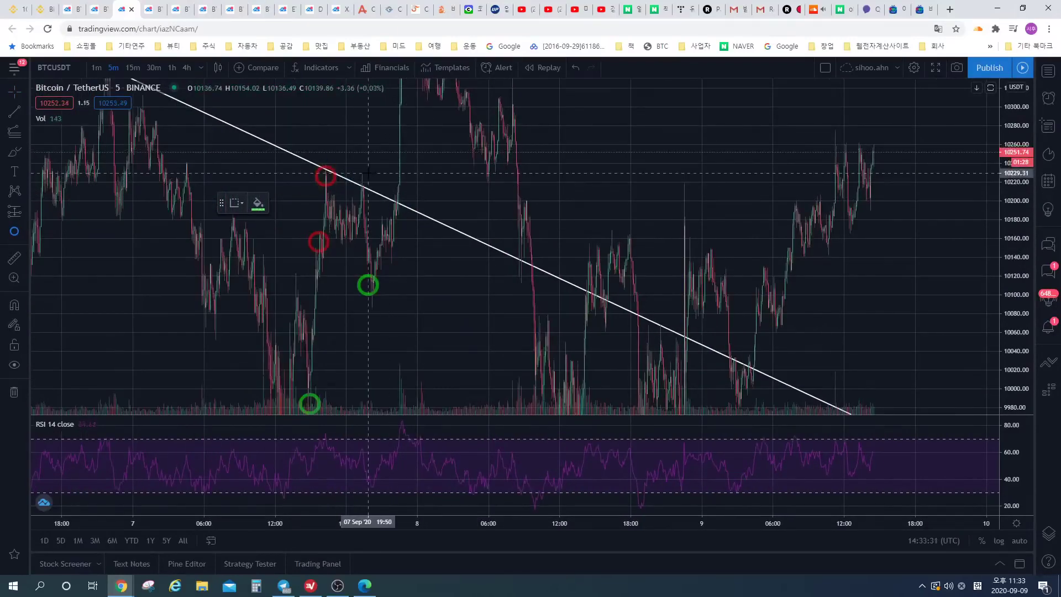
pyautogui.moveTo(361, 176); pyautogui.dragTo(404, 193)
pyautogui.click(257, 203)
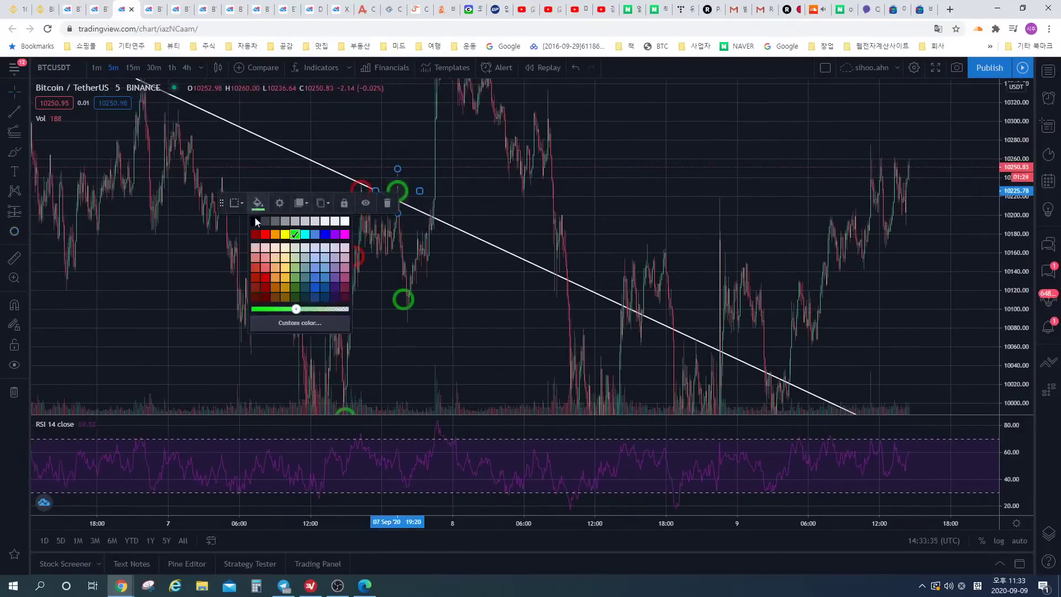
pyautogui.click(277, 236)
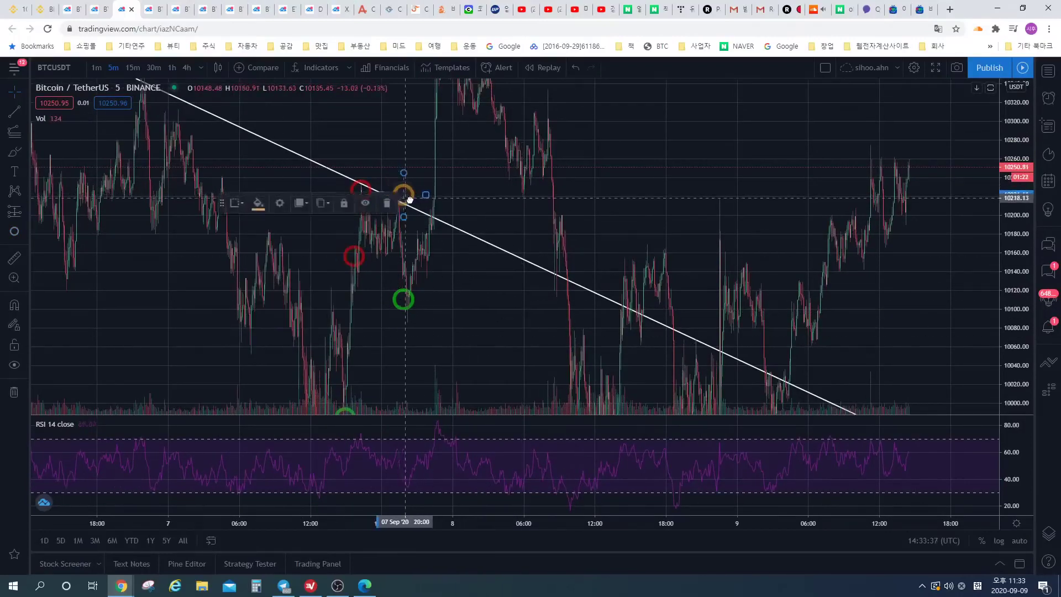
pyautogui.moveTo(403, 191); pyautogui.dragTo(438, 206)
pyautogui.click(680, 220)
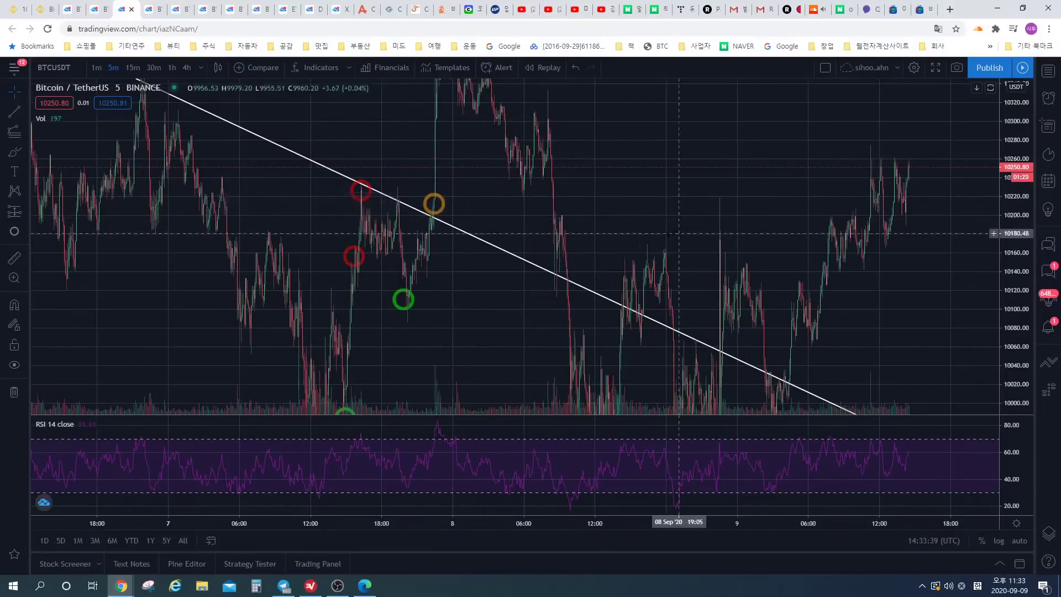
# - Remove the leftover yellow arrowhead and go through the green, red and orange circle markers along the 7 September rise
pyautogui.scroll(-2, 680, 220)
pyautogui.scroll(-3, 667, 237)
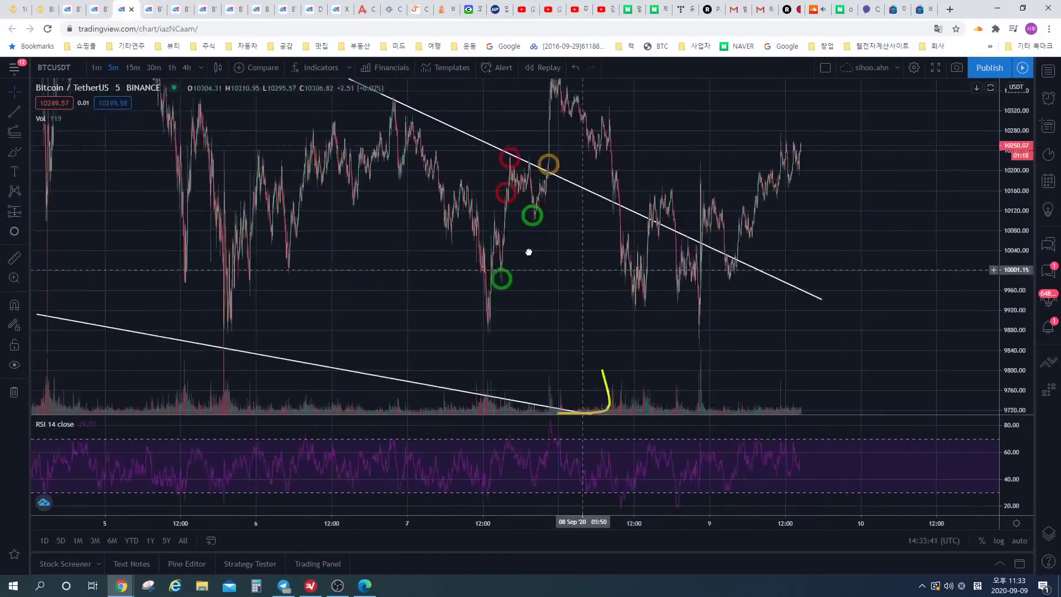
pyautogui.click(446, 258)
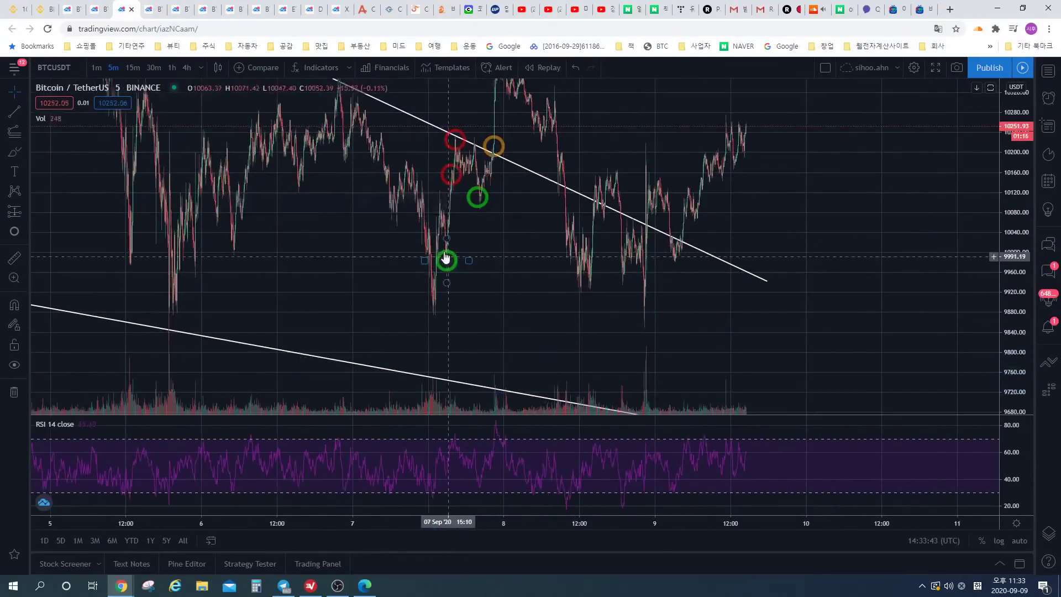
pyautogui.click(451, 173)
pyautogui.click(438, 143)
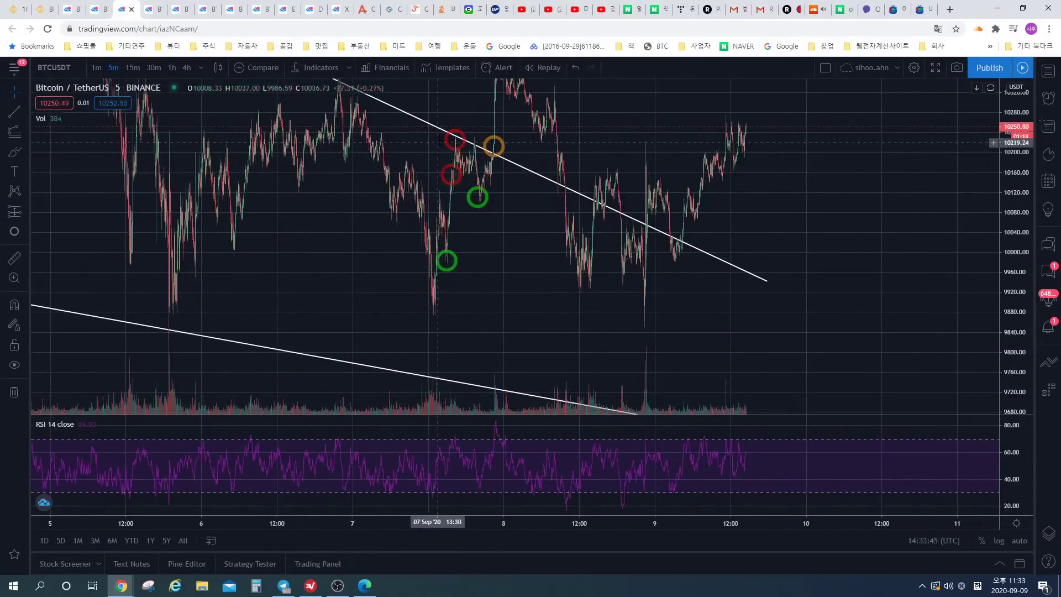
pyautogui.click(473, 198)
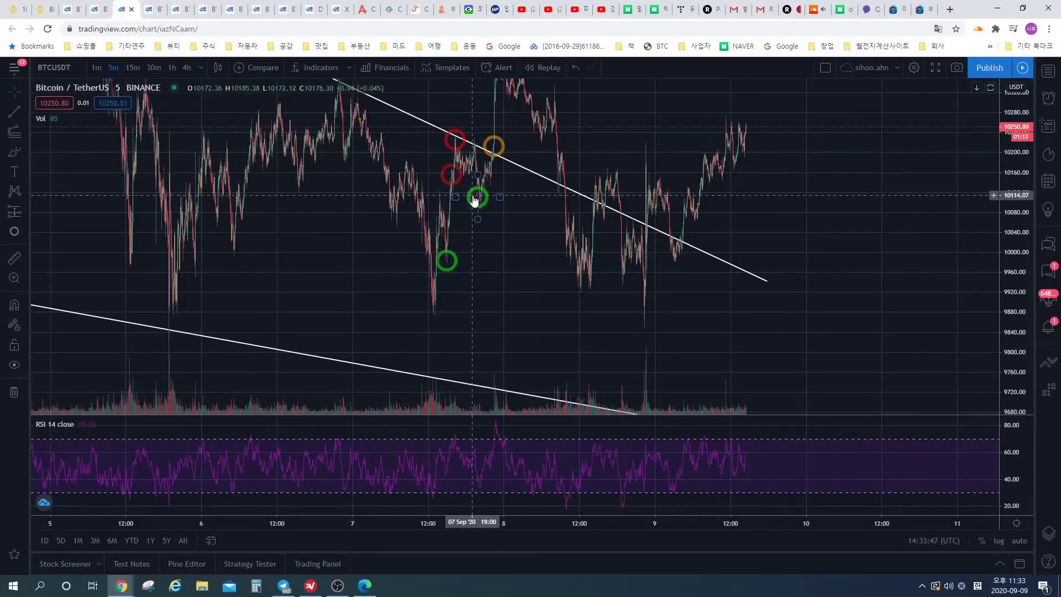
pyautogui.click(507, 144)
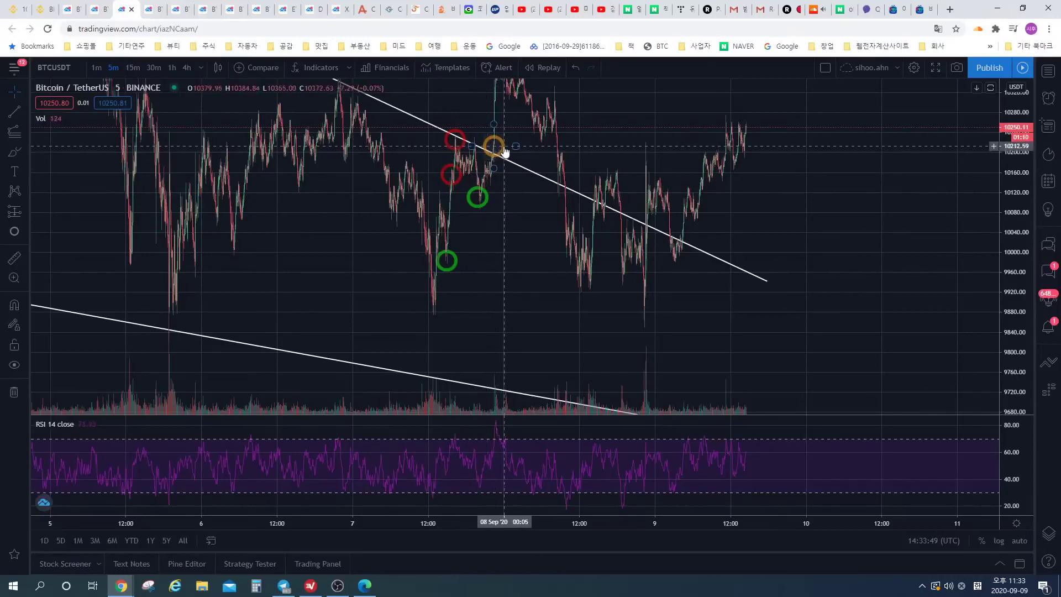
# - Delete all the green, orange and red circle markers along the 7 September rise
pyautogui.scroll(-3, 505, 151)
pyautogui.click(612, 254)
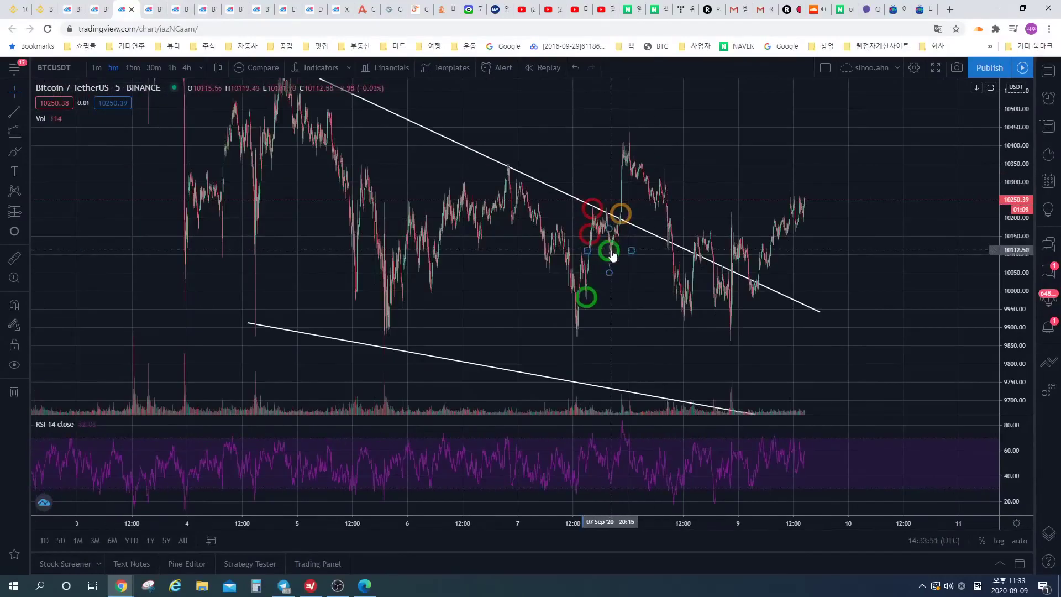
pyautogui.press('Delete')
pyautogui.click(620, 213)
pyautogui.press('Delete')
pyautogui.click(590, 234)
pyautogui.press('Delete')
pyautogui.click(592, 210)
pyautogui.press('Delete')
pyautogui.click(596, 298)
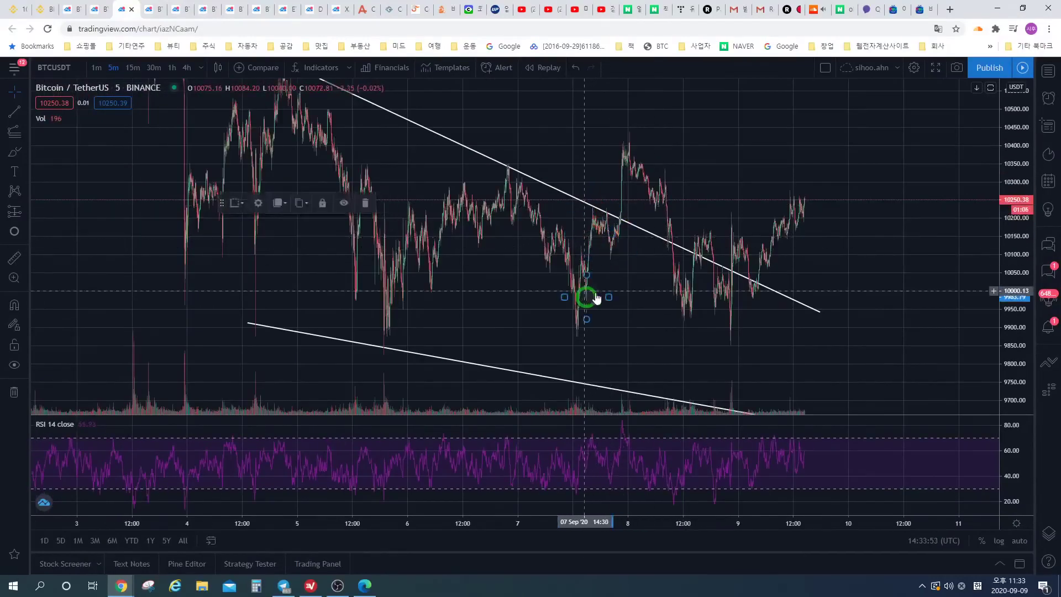
pyautogui.press('Delete')
# - Try tracing the lower trend line with the brush from about 6 to 8 September, and undo the stroke
pyautogui.scroll(-3, 494, 190)
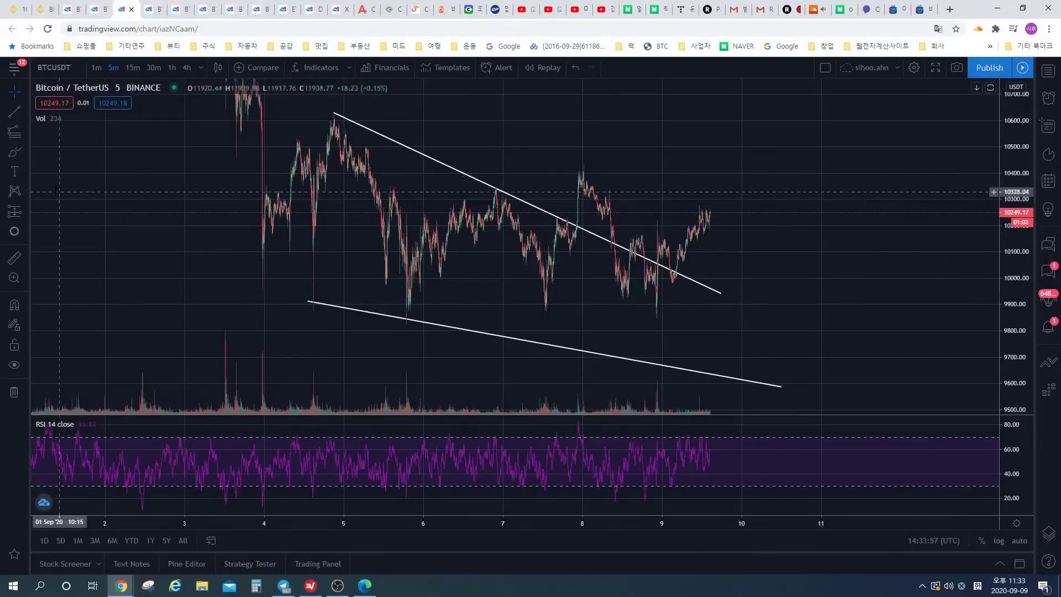
pyautogui.click(15, 151)
pyautogui.moveTo(405, 323)
pyautogui.mouseDown()
pyautogui.moveTo(455, 218)
pyautogui.moveTo(540, 299)
pyautogui.moveTo(583, 176)
pyautogui.moveTo(651, 365)
pyautogui.moveTo(618, 379)
pyautogui.mouseUp()
pyautogui.hotkey('ctrl', 'z')
pyautogui.hotkey('ctrl', 'z')
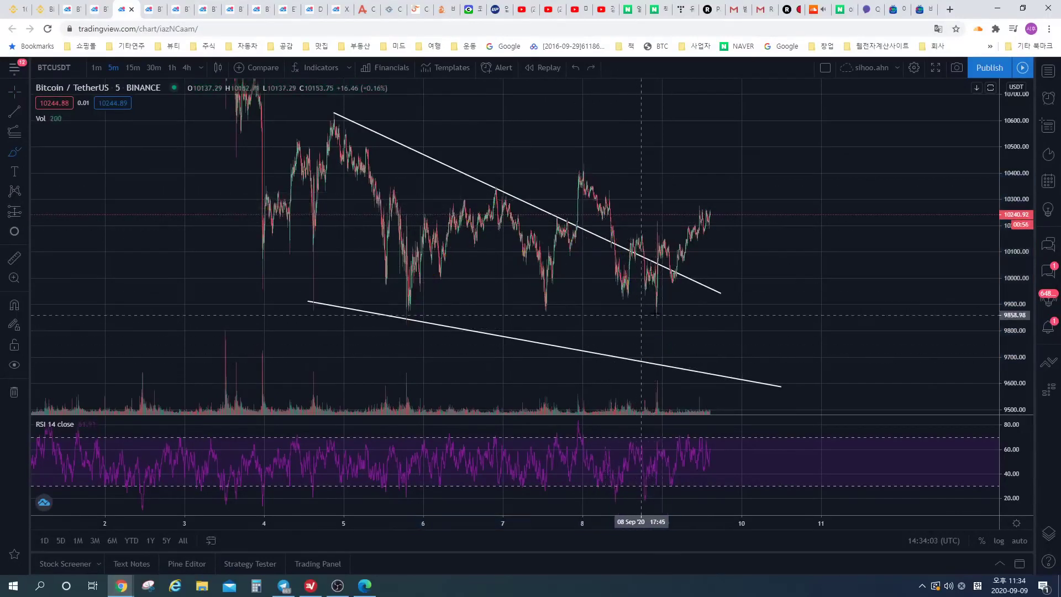
# - Draw an Elliott correction wave from the 5 September low at 9850.57 to A at 10346.97, B at 9888.43 and C at 10414.27
pyautogui.moveTo(712, 312); pyautogui.dragTo(637, 314)
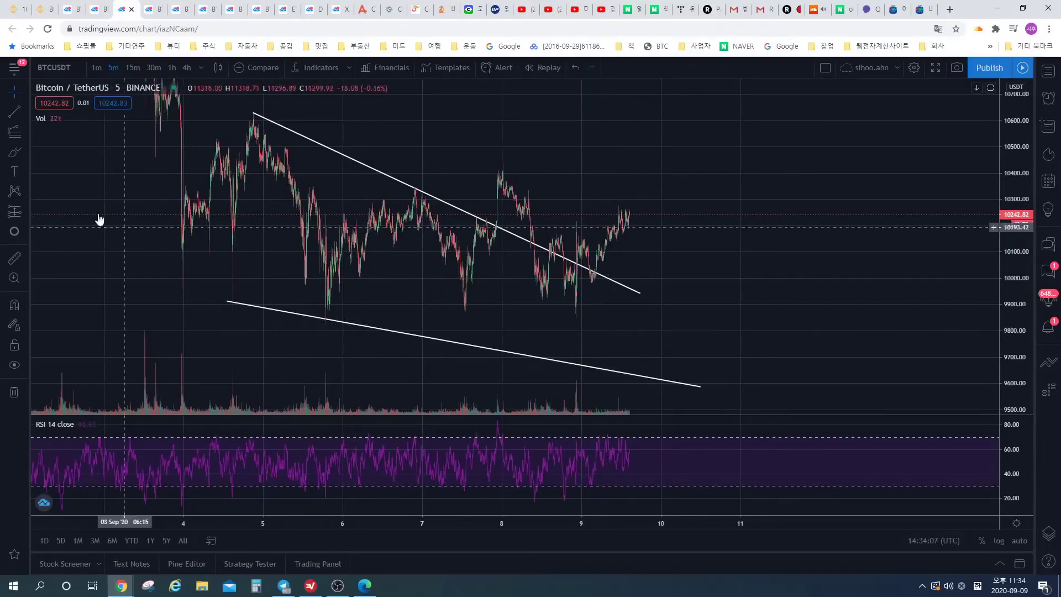
pyautogui.moveTo(663, 264); pyautogui.dragTo(611, 263)
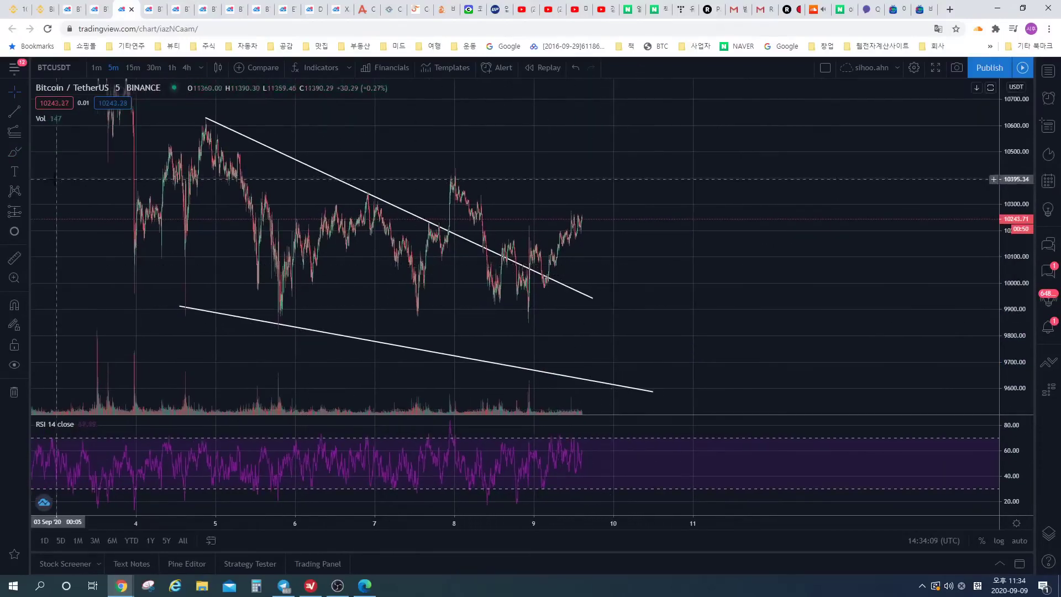
pyautogui.click(25, 193)
pyautogui.click(119, 394)
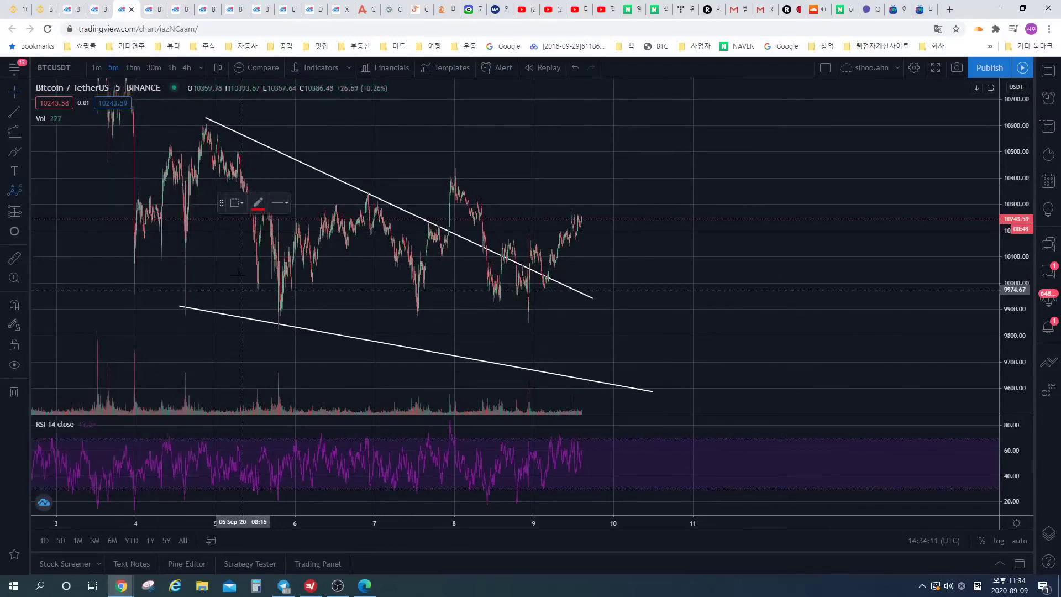
pyautogui.click(276, 322)
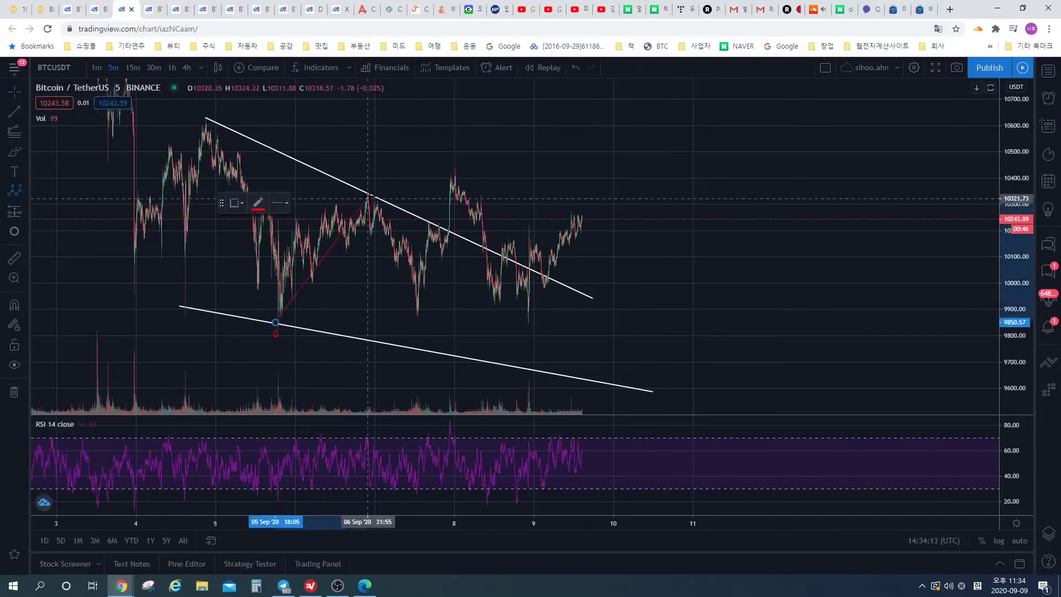
pyautogui.click(371, 191)
pyautogui.click(411, 313)
pyautogui.click(453, 174)
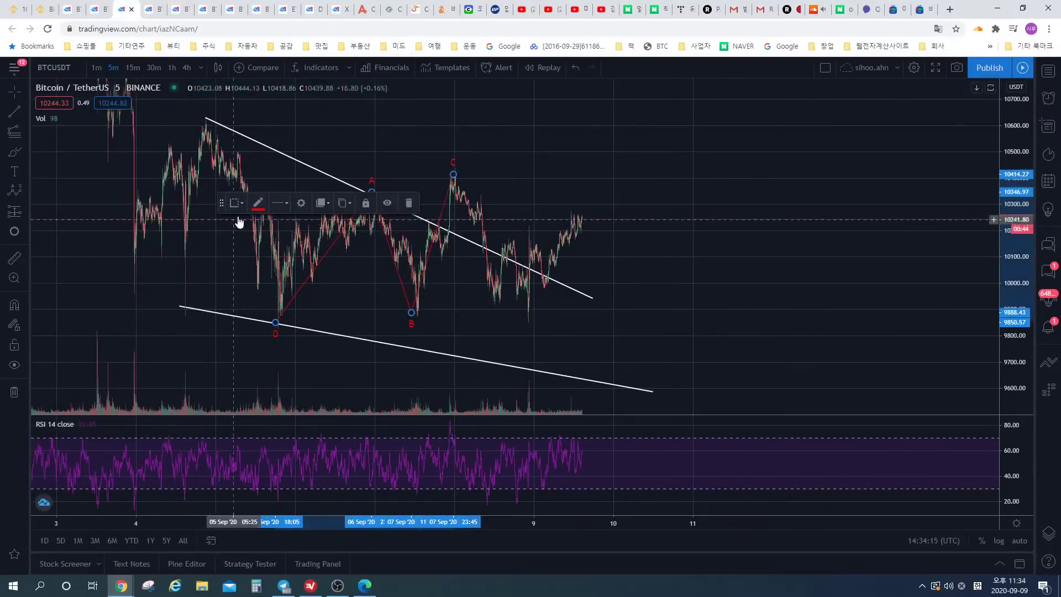
pyautogui.click(257, 203)
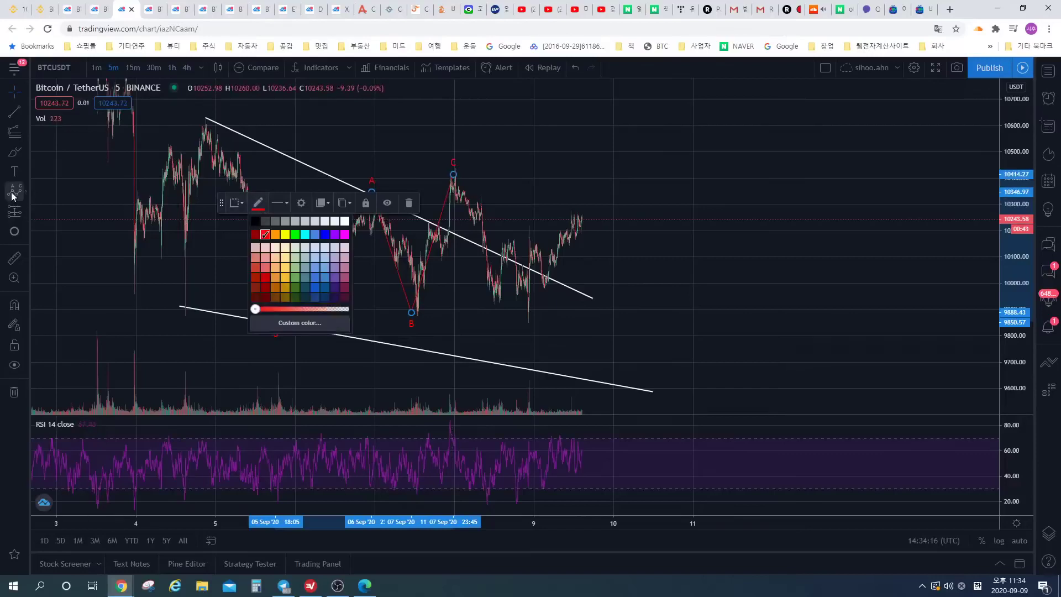
# - Draw a falling Elliott correction wave from the previous C top at about 10393, ending at the low just before 9 September
pyautogui.click(451, 180)
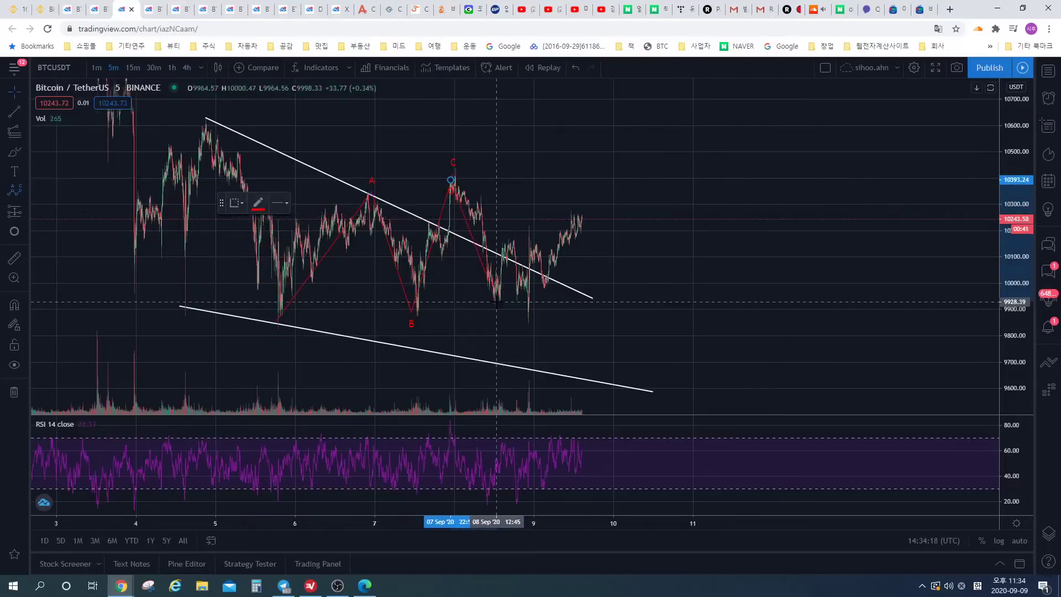
pyautogui.click(531, 317)
pyautogui.hscroll(1, 595, 317)
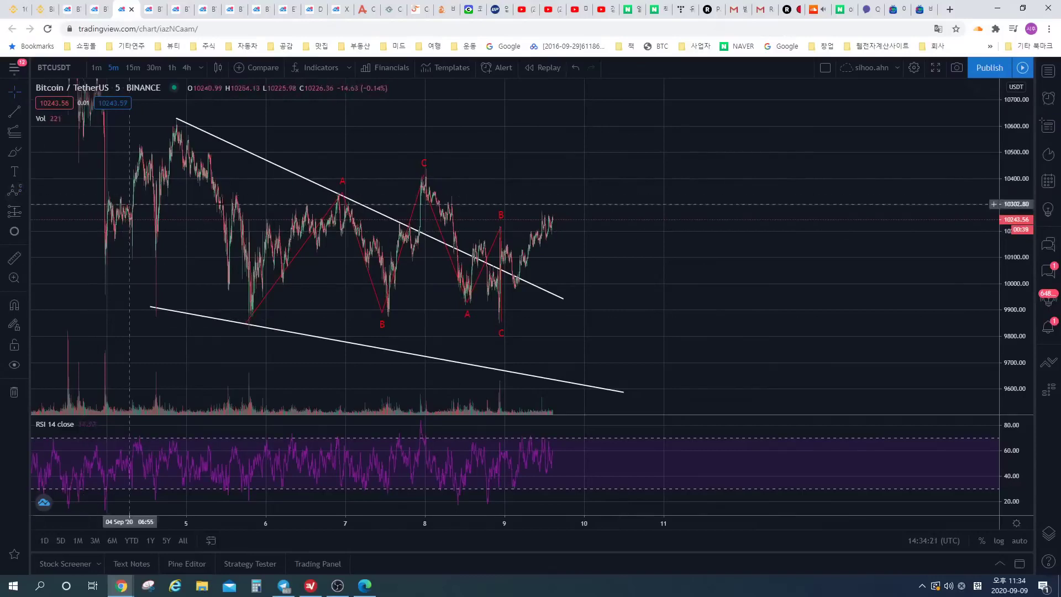
# - Project an Elliott correction wave from the 8 September low at 9861.09 to A at 10290.18, B at 10073.53 and C at 10574.13
pyautogui.click(24, 189)
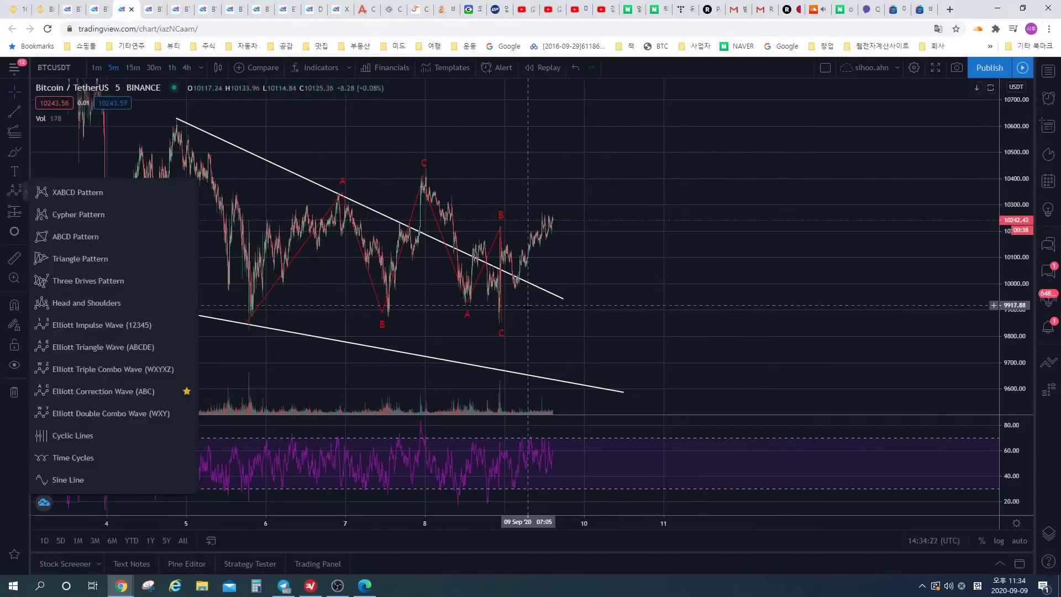
pyautogui.click(137, 386)
pyautogui.click(500, 321)
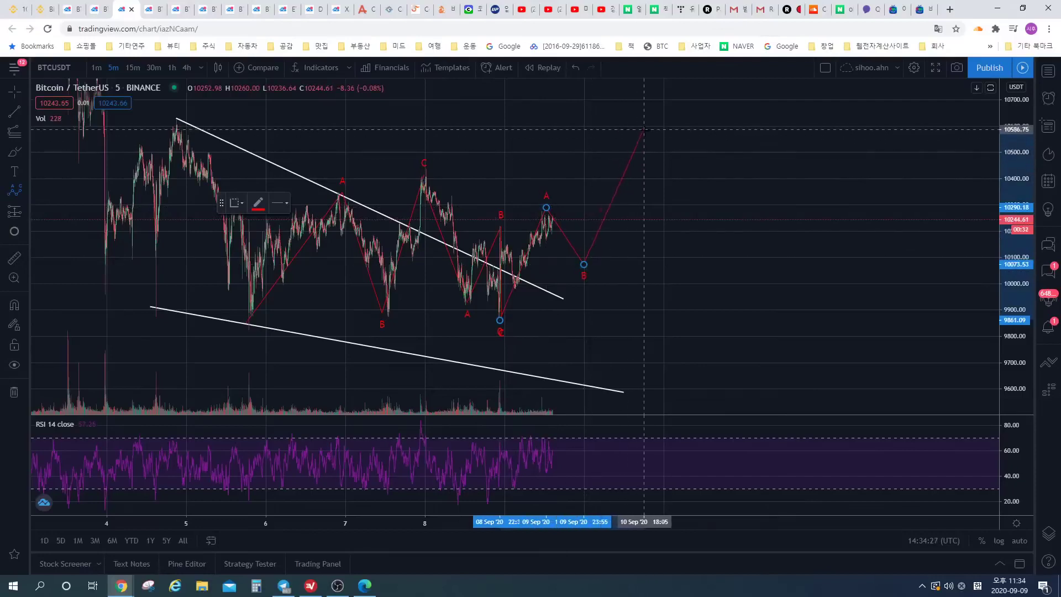
pyautogui.click(645, 132)
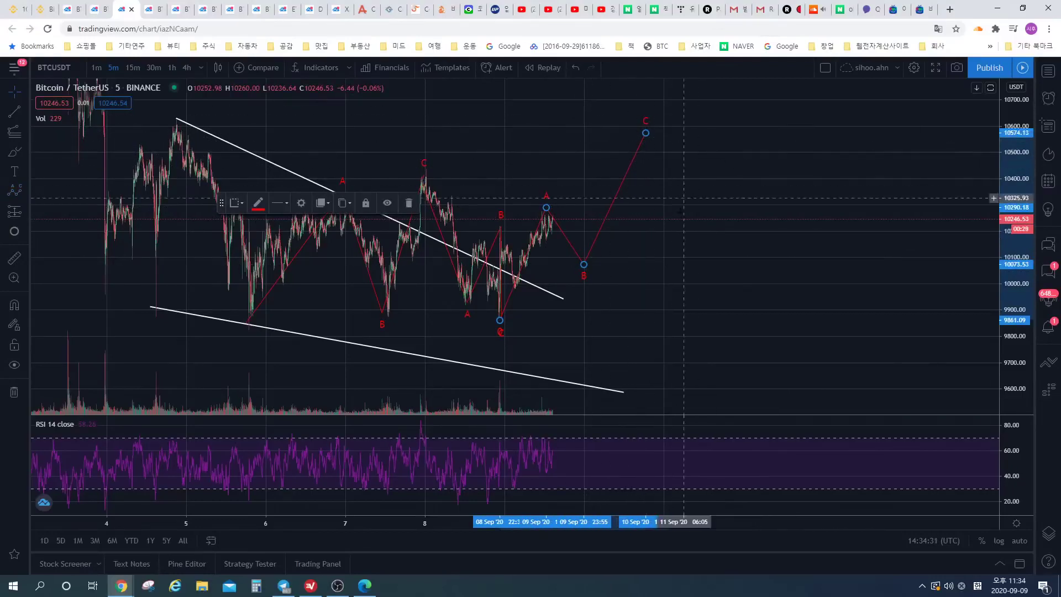
# - Place a circle marker at about 10079 on 9 September 06:30 and color it green
pyautogui.scroll(5, 789, 223)
pyautogui.hscroll(-3, 629, 246)
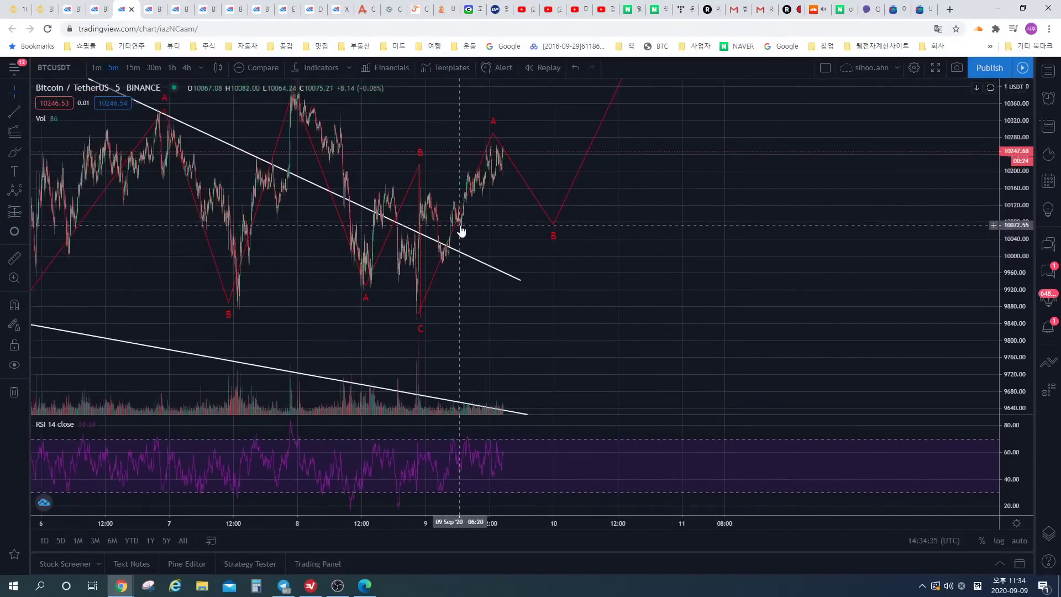
pyautogui.scroll(-2, 409, 276)
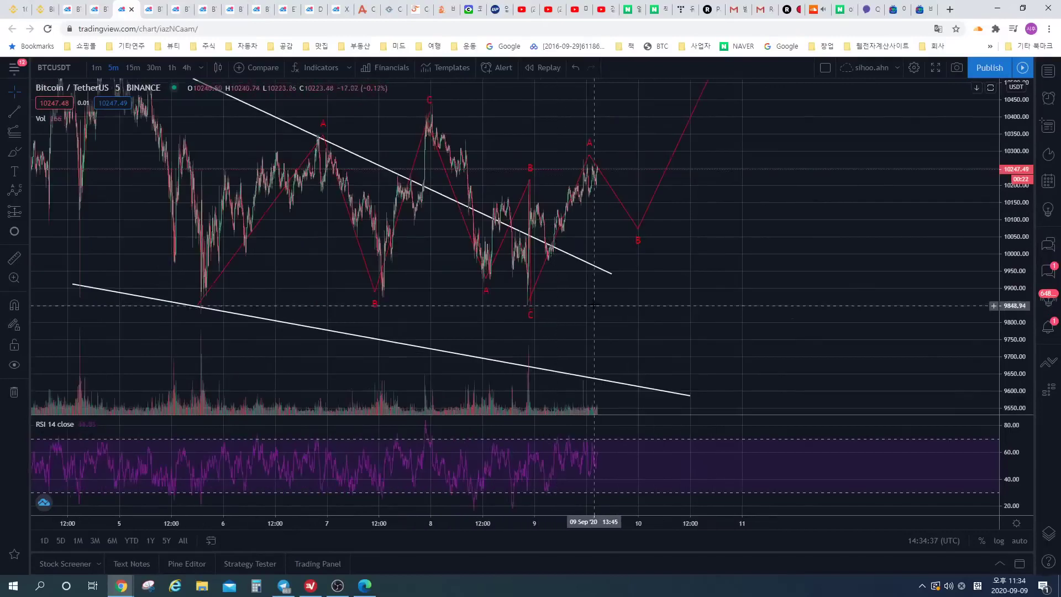
pyautogui.hotkey('alt', 'shift', 'e')
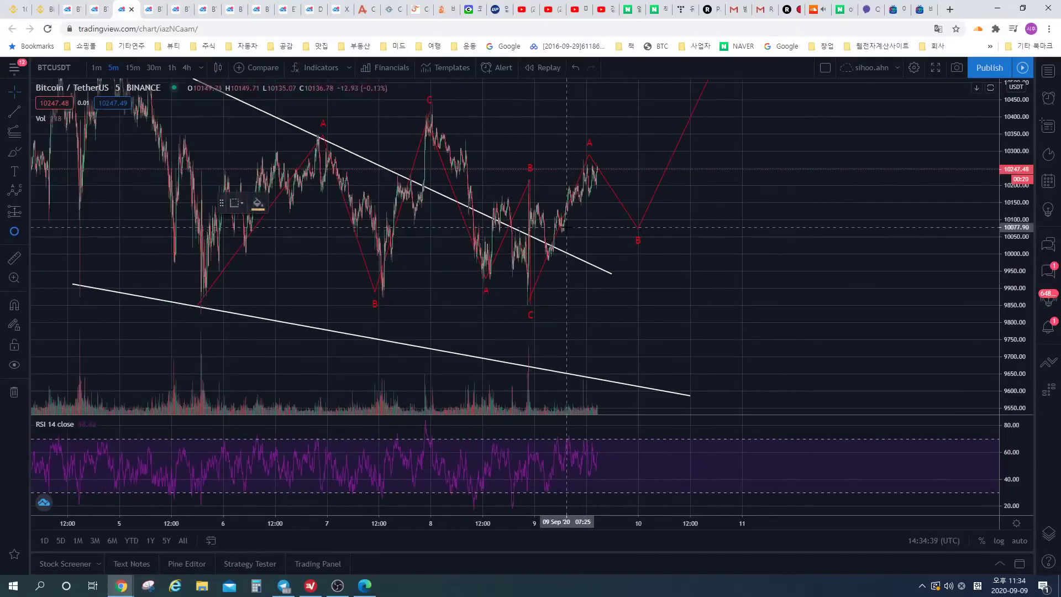
pyautogui.moveTo(563, 227); pyautogui.dragTo(584, 226)
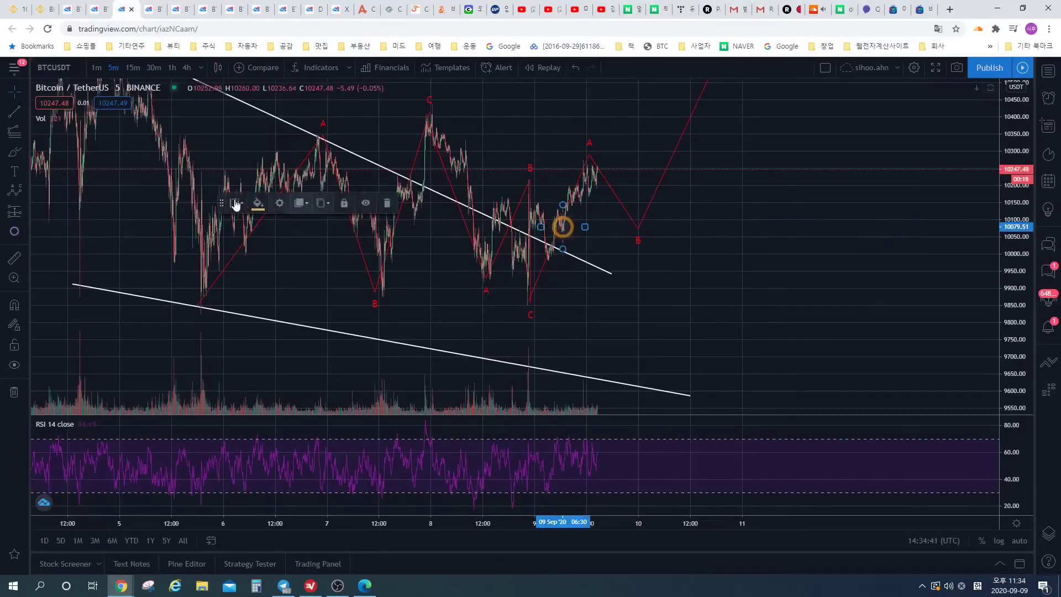
pyautogui.click(257, 205)
pyautogui.click(287, 239)
pyautogui.click(641, 271)
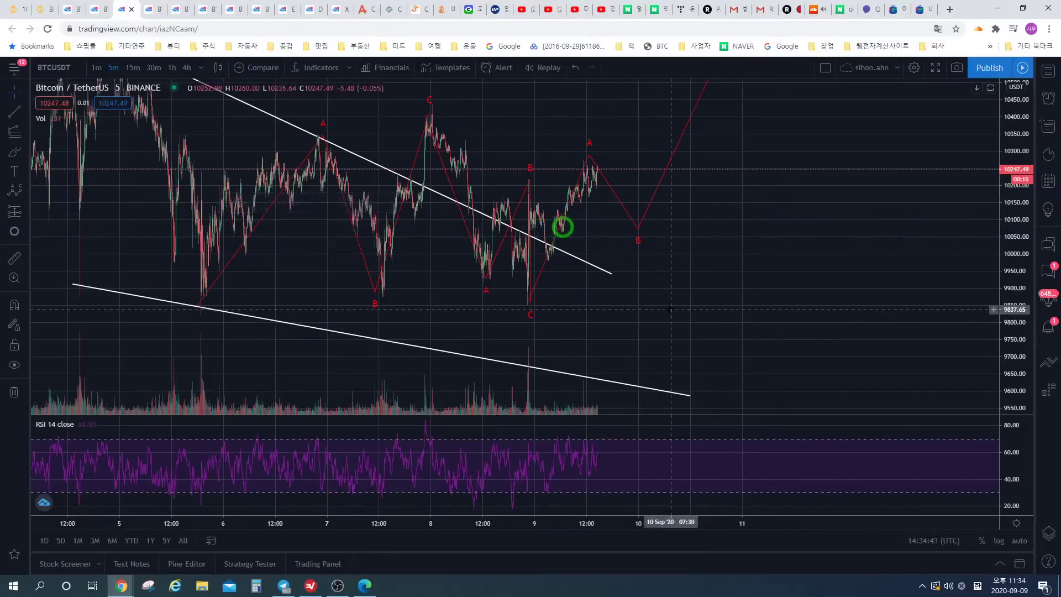
# - Brush a curve over the 8 September swing from low A over the peak to low C and back up, and undo it
pyautogui.click(13, 156)
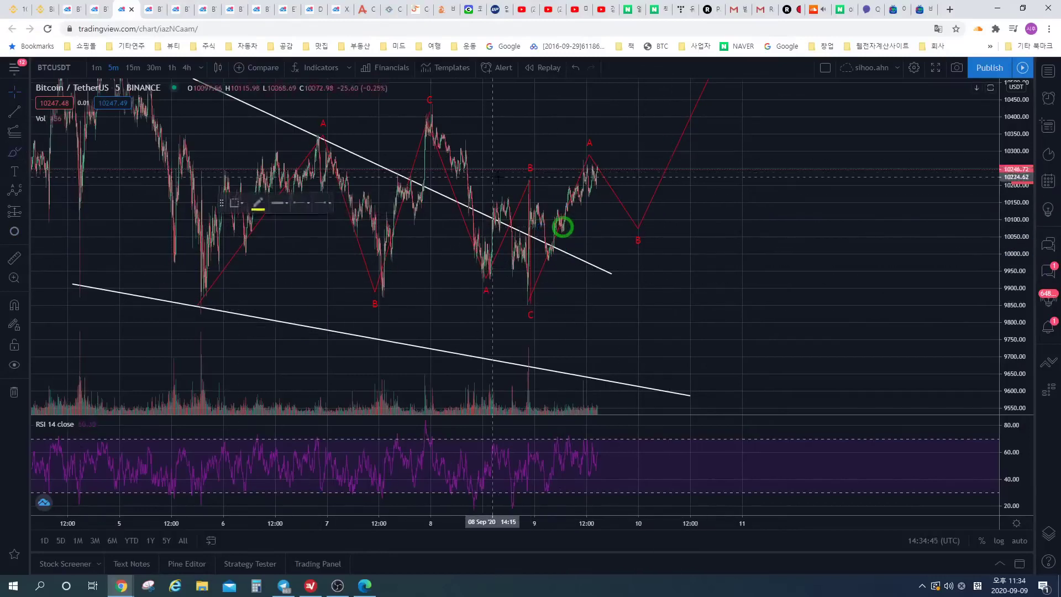
pyautogui.moveTo(483, 279); pyautogui.dragTo(517, 191)
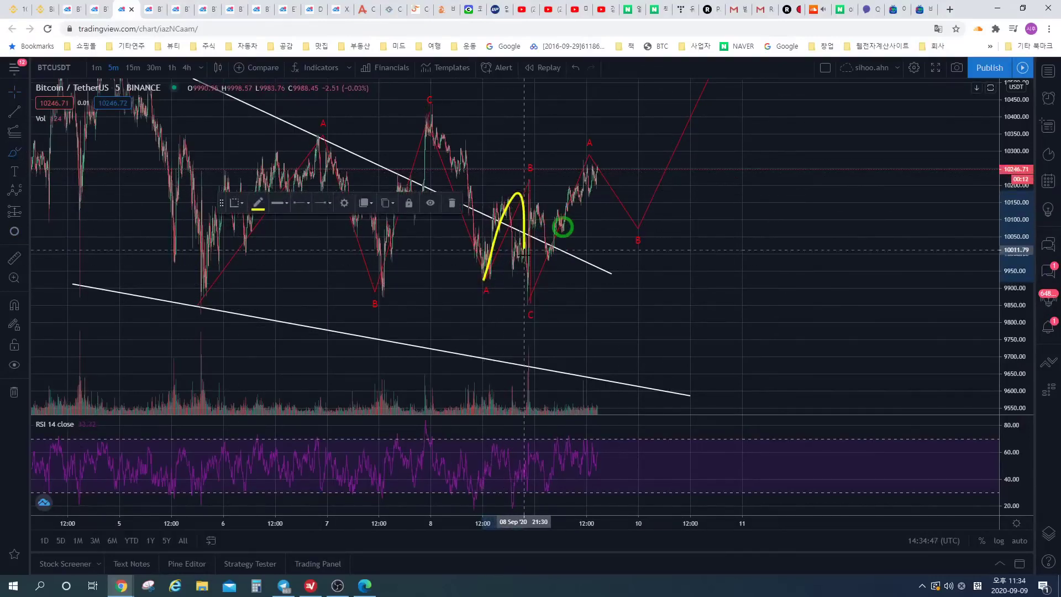
pyautogui.moveTo(526, 308); pyautogui.dragTo(535, 213)
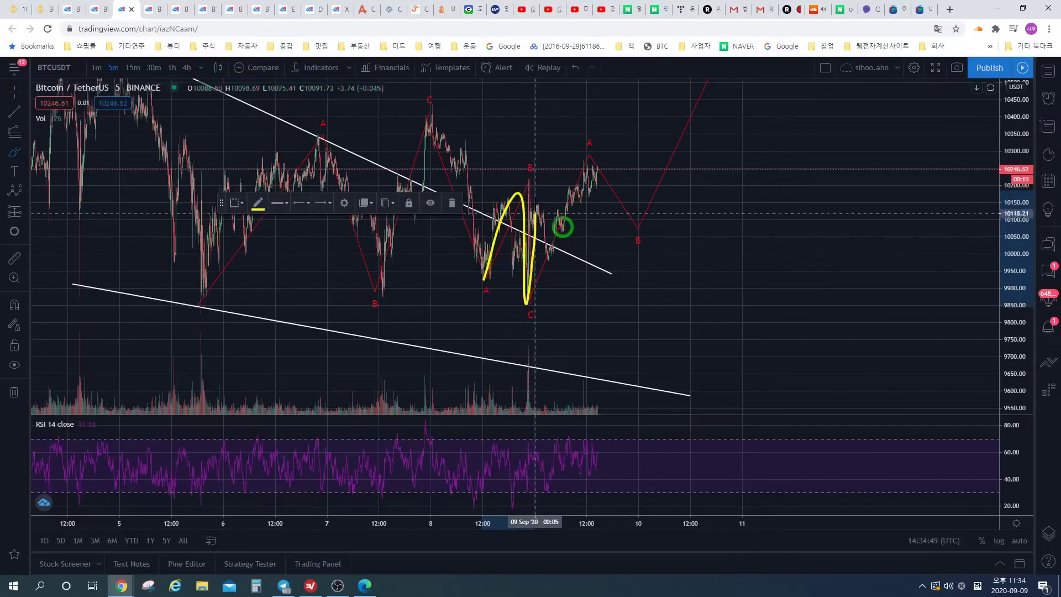
pyautogui.hotkey('ctrl', 'z')
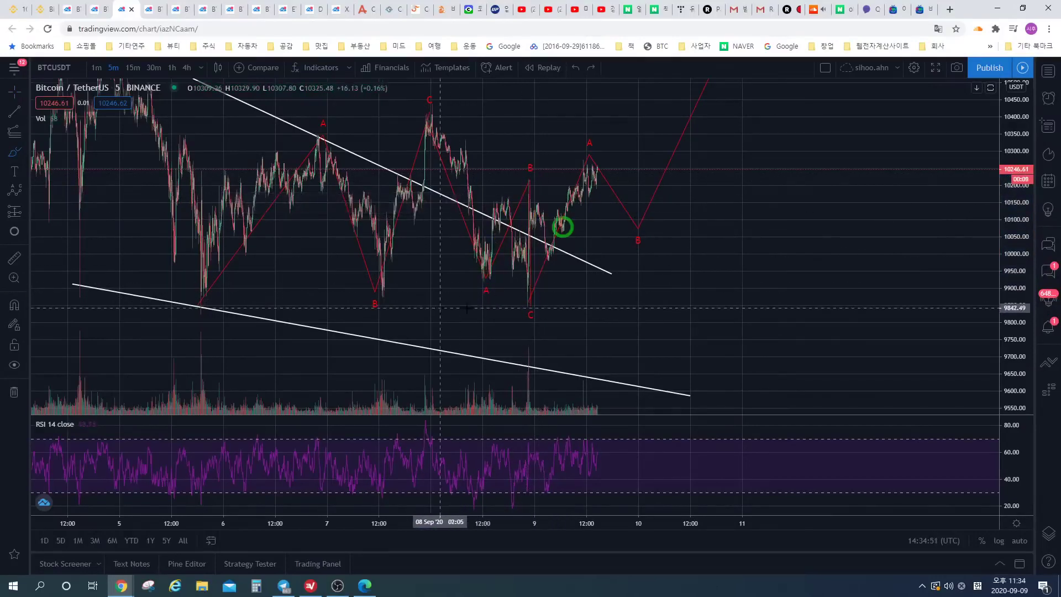
# - Brush roughly horizontal strokes along the September lows near 9842, and undo them
pyautogui.moveTo(442, 308); pyautogui.dragTo(671, 305)
pyautogui.moveTo(148, 311)
pyautogui.mouseDown()
pyautogui.moveTo(697, 299)
pyautogui.moveTo(132, 307)
pyautogui.moveTo(662, 324)
pyautogui.mouseUp()
pyautogui.hotkey('ctrl', 'z')
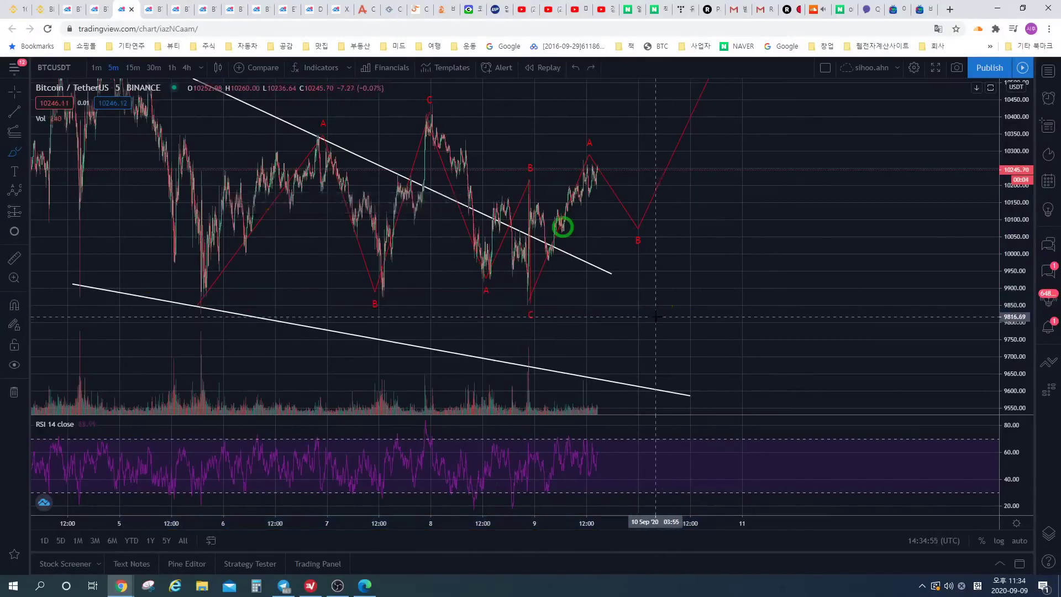
# - Brush the rise from the C low through the pullback to the green circle, and remove the loop drawn around the circle
pyautogui.moveTo(527, 308); pyautogui.dragTo(528, 205)
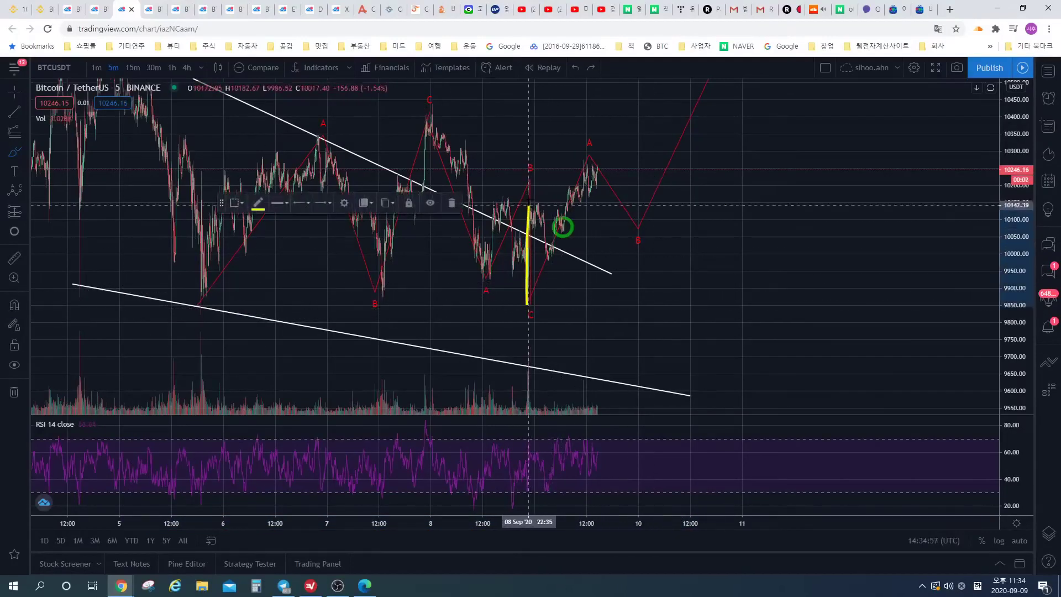
pyautogui.moveTo(544, 245); pyautogui.dragTo(565, 226)
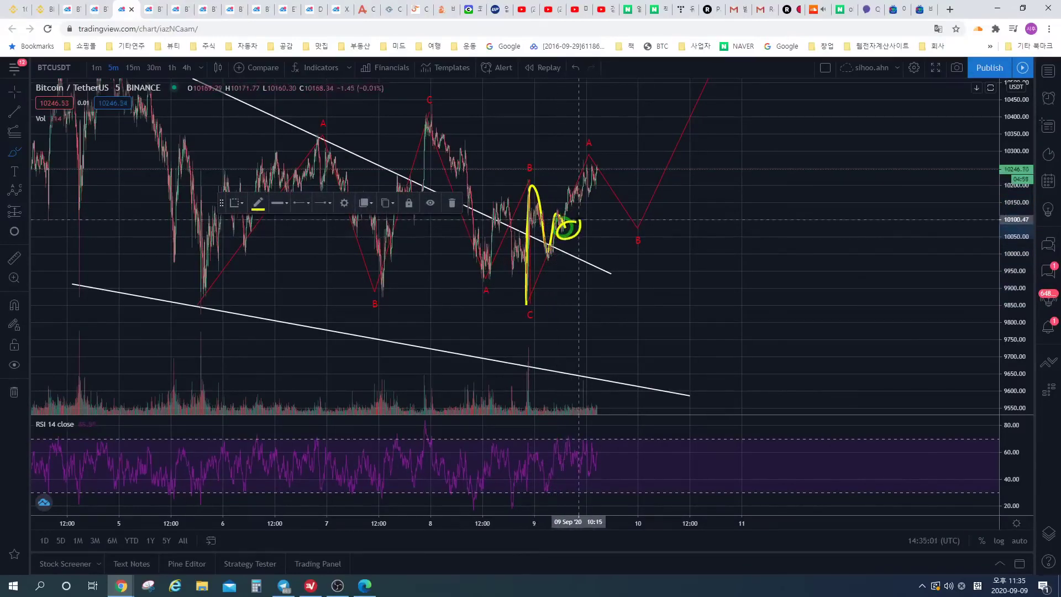
pyautogui.press('Delete')
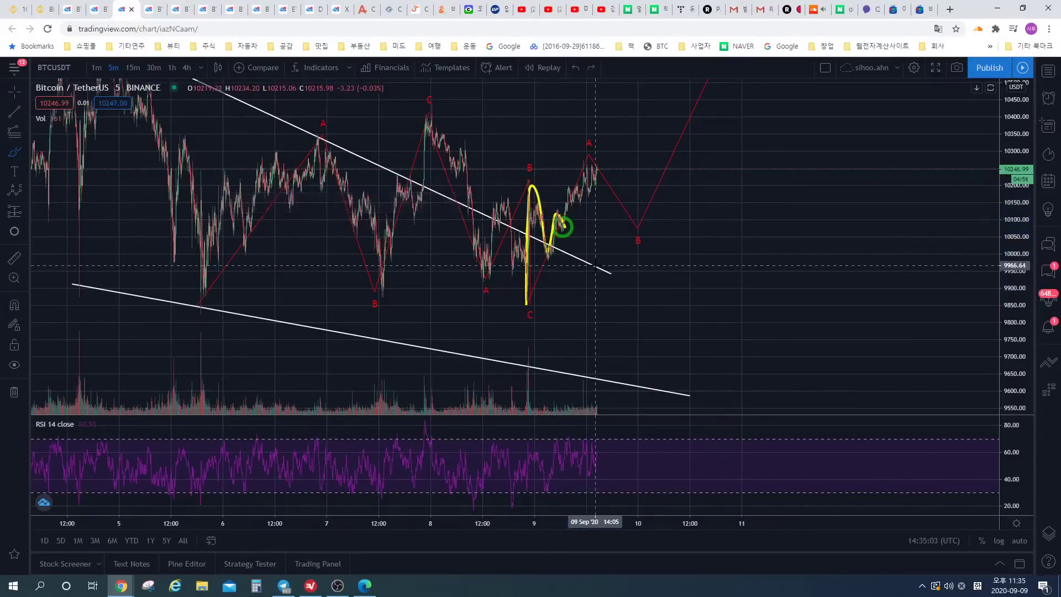
# - Delete the yellow brush stroke and all three red ABC correction waves, keeping the green circle and trend lines
pyautogui.click(622, 206)
pyautogui.press('Delete')
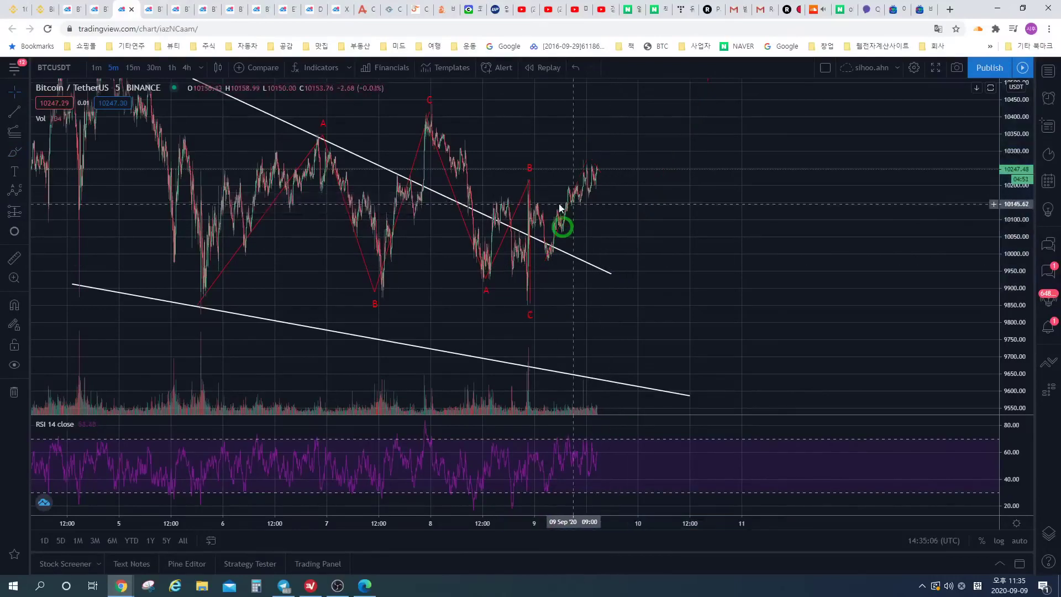
pyautogui.click(529, 204)
pyautogui.press('Delete')
pyautogui.click(412, 173)
pyautogui.press('Delete')
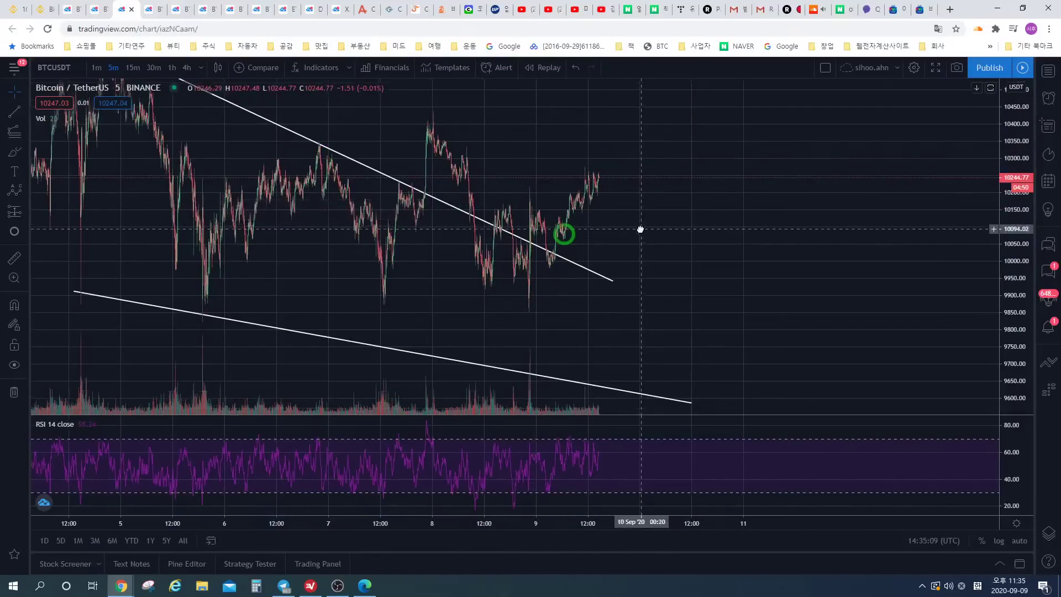
# - Draw an Elliott correction wave from the 8 September low at 9860.22 to A at 10231.07, B at 9984.38 and C at about 10358
pyautogui.click(15, 189)
pyautogui.click(525, 309)
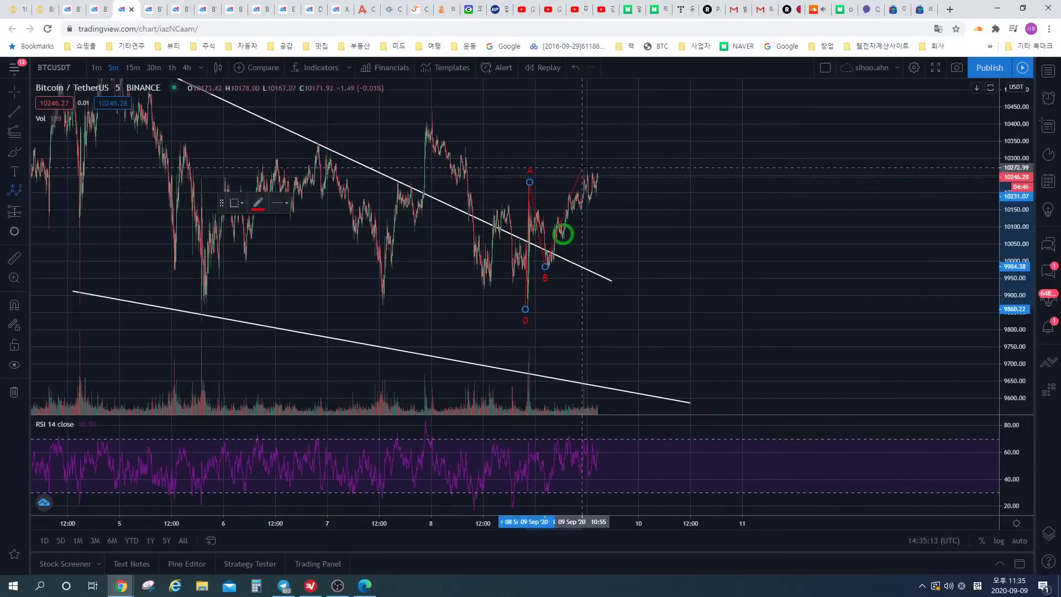
pyautogui.moveTo(645, 264); pyautogui.dragTo(559, 334)
pyautogui.click(505, 227)
pyautogui.moveTo(505, 227); pyautogui.dragTo(526, 199)
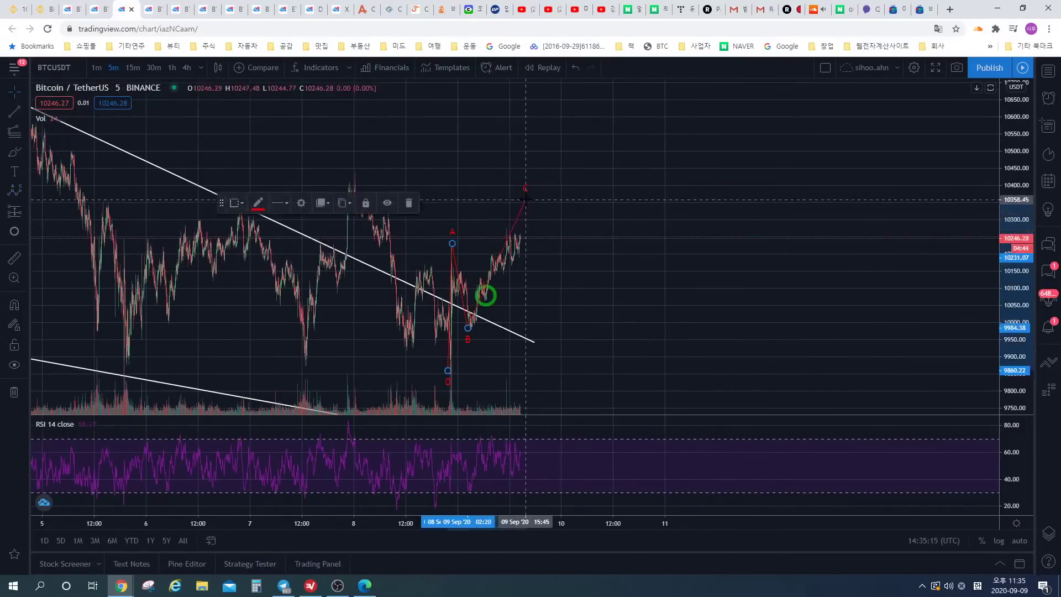
pyautogui.click(646, 246)
pyautogui.scroll(-3, 637, 215)
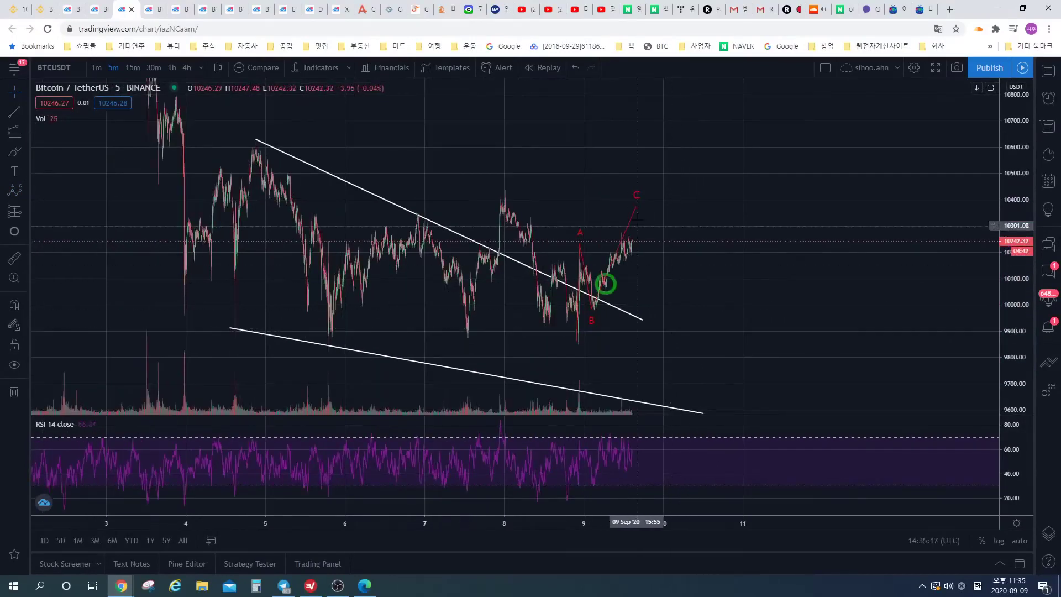
# - Draw an Elliott correction wave from the C high at 10368 to A at 10202.22, B at about 10270 and C at about 10097
pyautogui.hscroll(5, 588, 166)
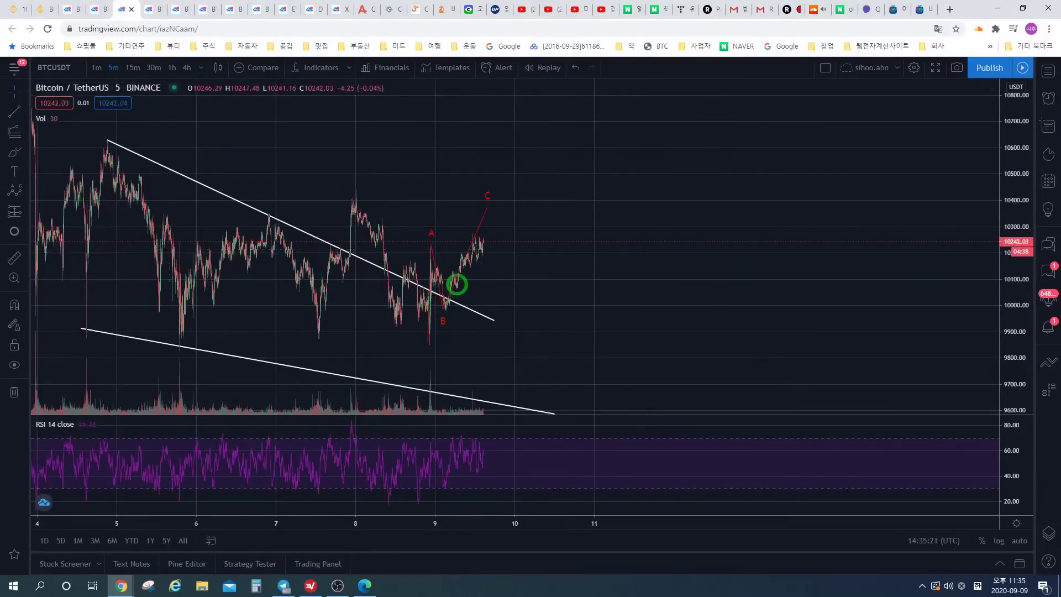
pyautogui.click(15, 189)
pyautogui.click(488, 208)
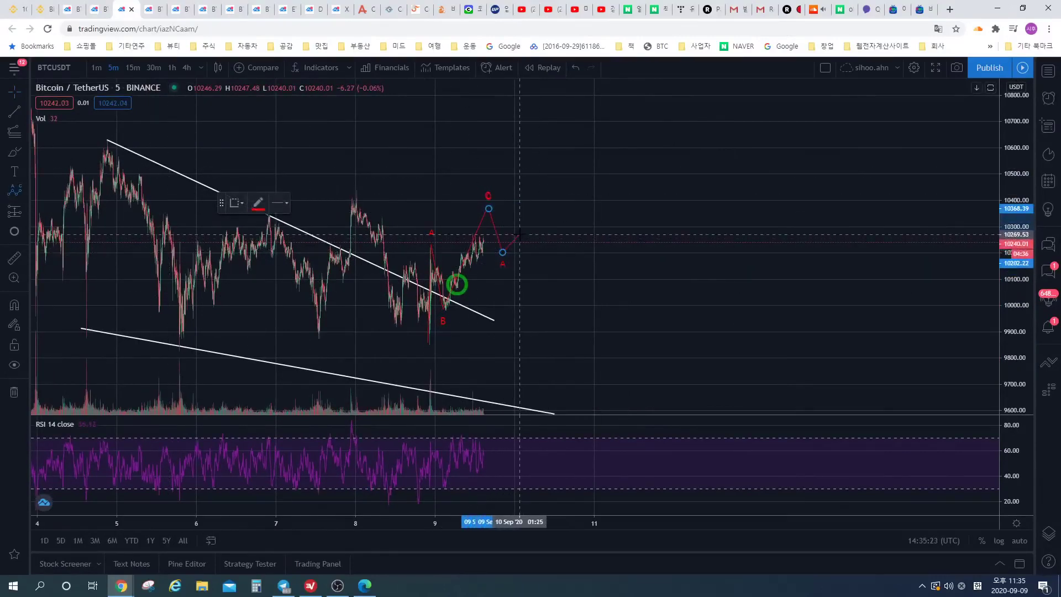
pyautogui.click(532, 281)
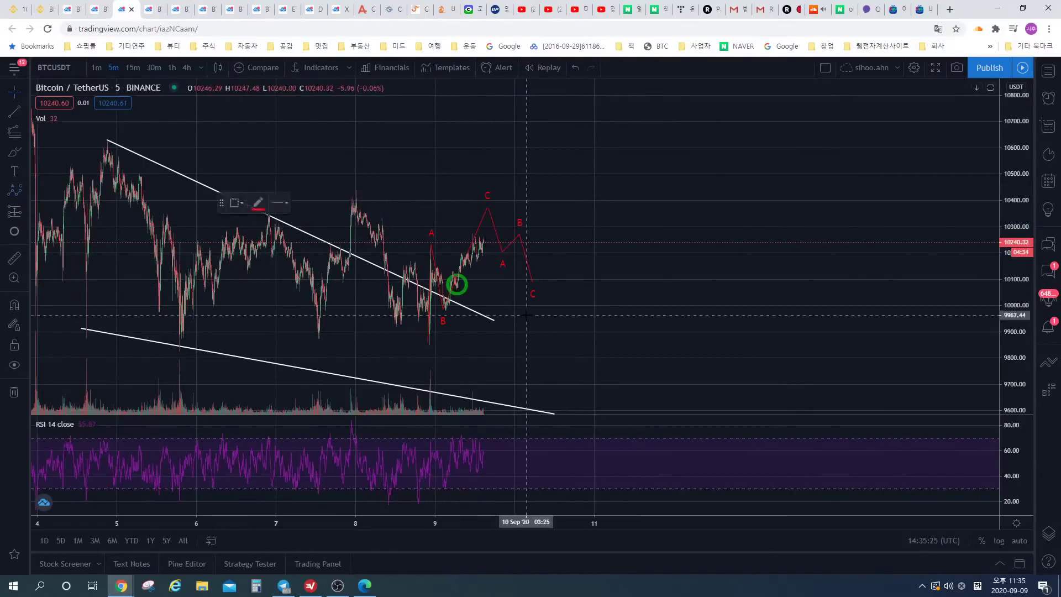
# - Draw a second Elliott correction wave from 10097.05 to A at 10332.63, B at 10231.67 and C at 10540.87
pyautogui.click(563, 218)
pyautogui.click(587, 244)
pyautogui.click(617, 163)
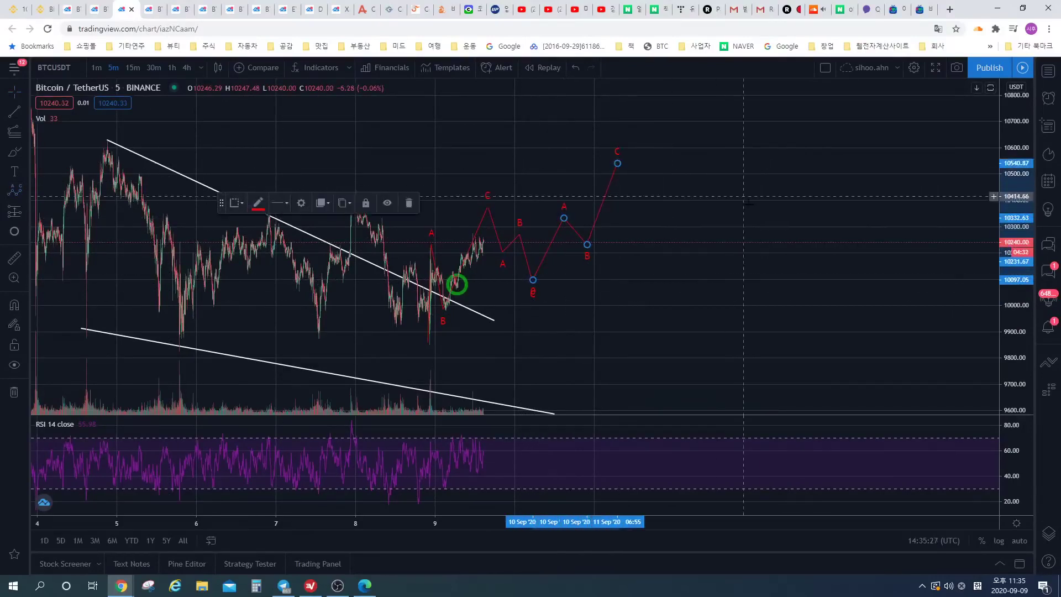
pyautogui.moveTo(589, 179); pyautogui.dragTo(661, 213)
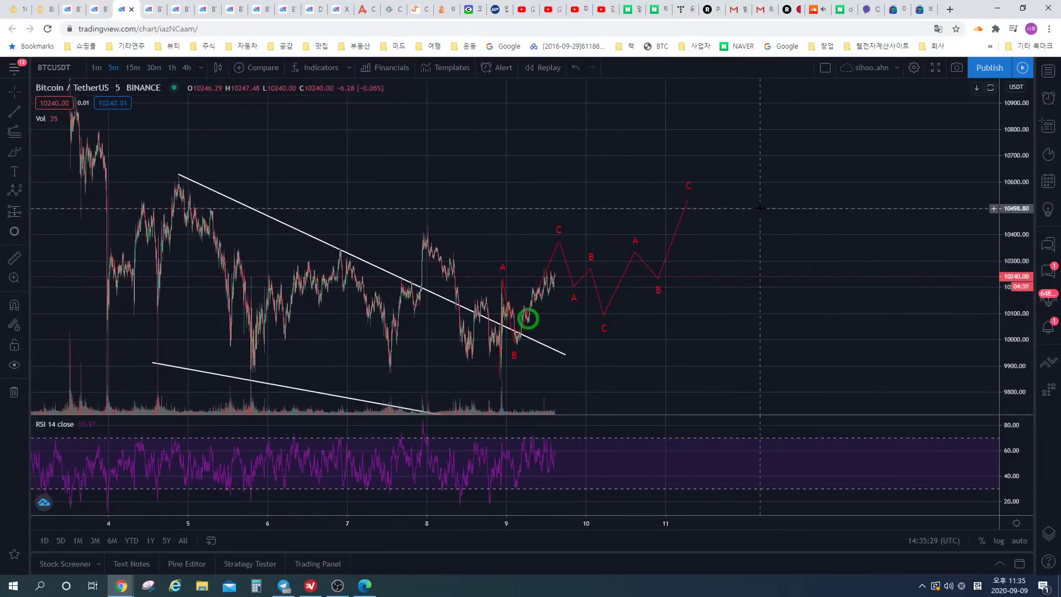
pyautogui.moveTo(760, 208); pyautogui.dragTo(563, 182)
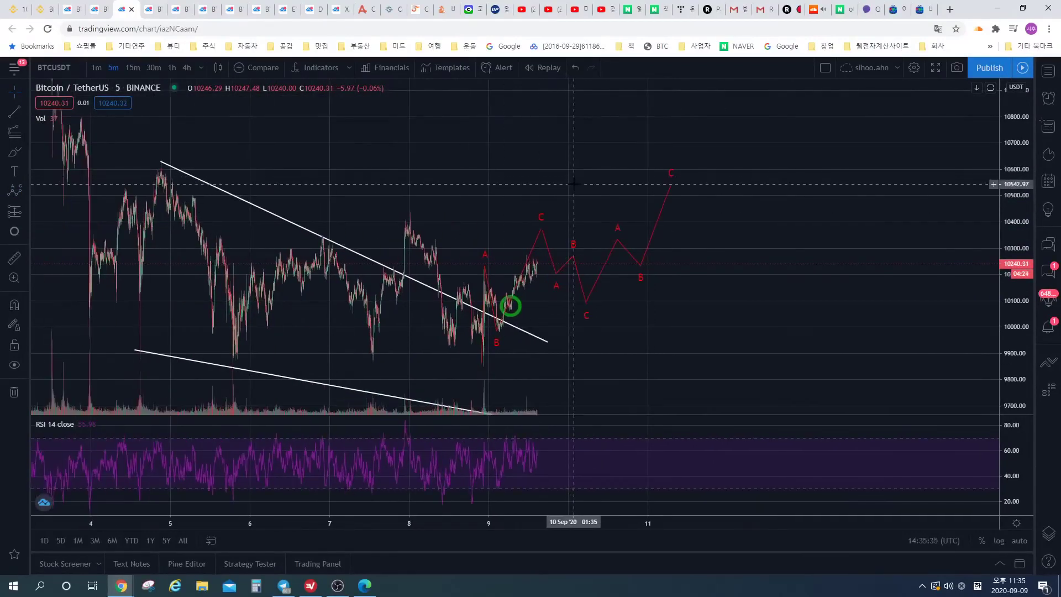
pyautogui.moveTo(573, 183); pyautogui.dragTo(605, 225)
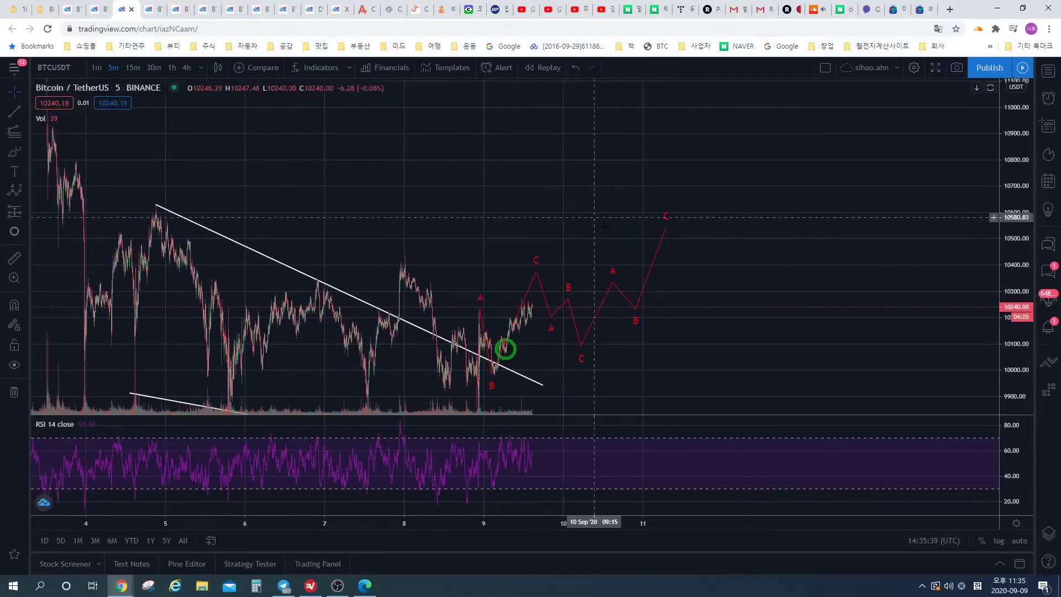
# - Delete all three red ABC correction waves, keeping the green circle and the white trend lines
pyautogui.click(608, 288)
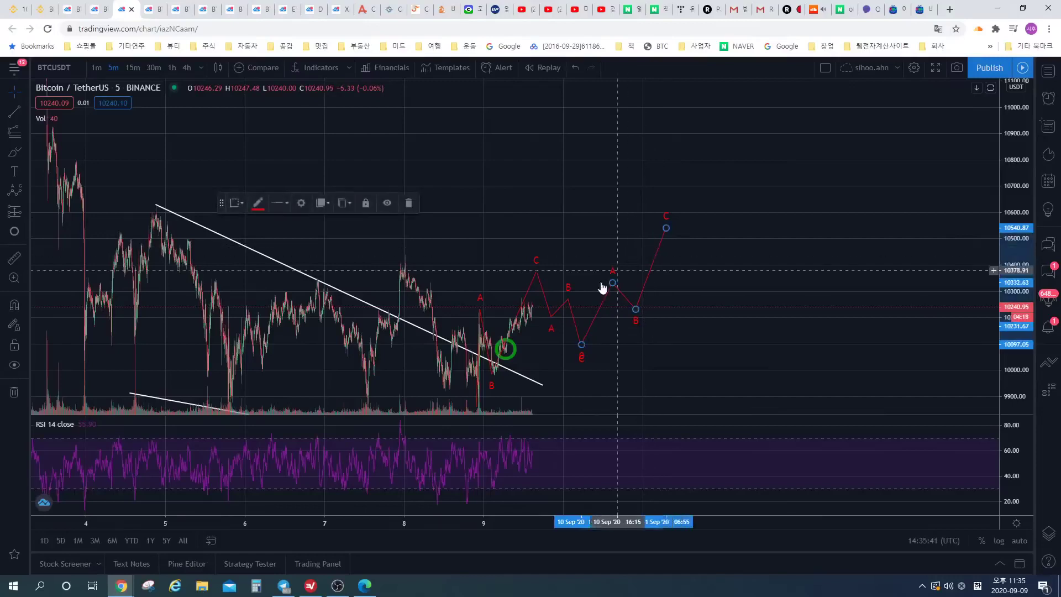
pyautogui.press('Delete')
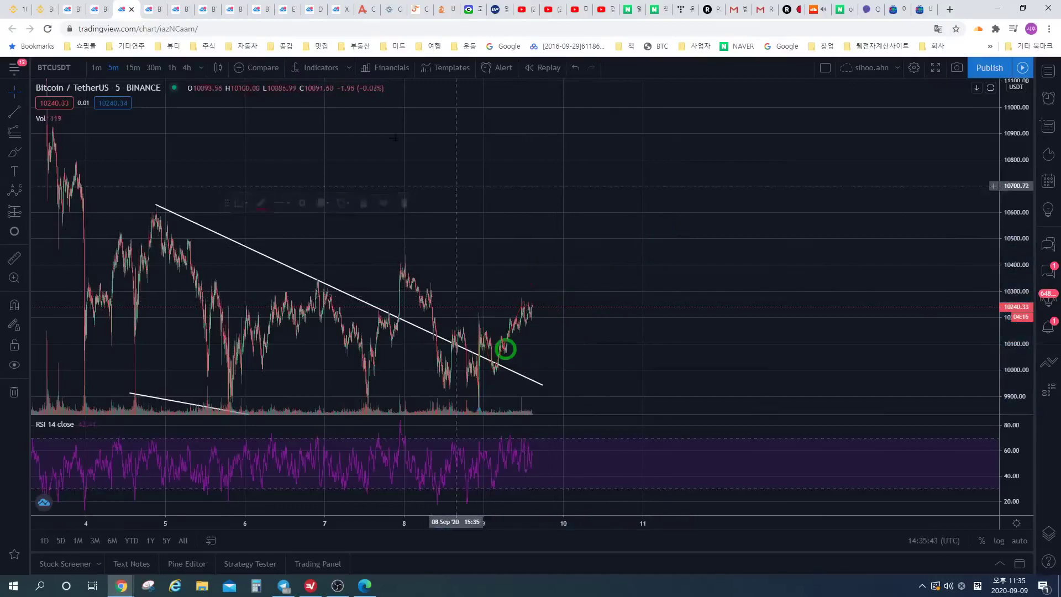
# - Draw a Fib Retracement on the 1-hour BTCUSDT chart from 12470.62 in August down to 9813.28
pyautogui.click(205, 9)
pyautogui.hscroll(5, 542, 198)
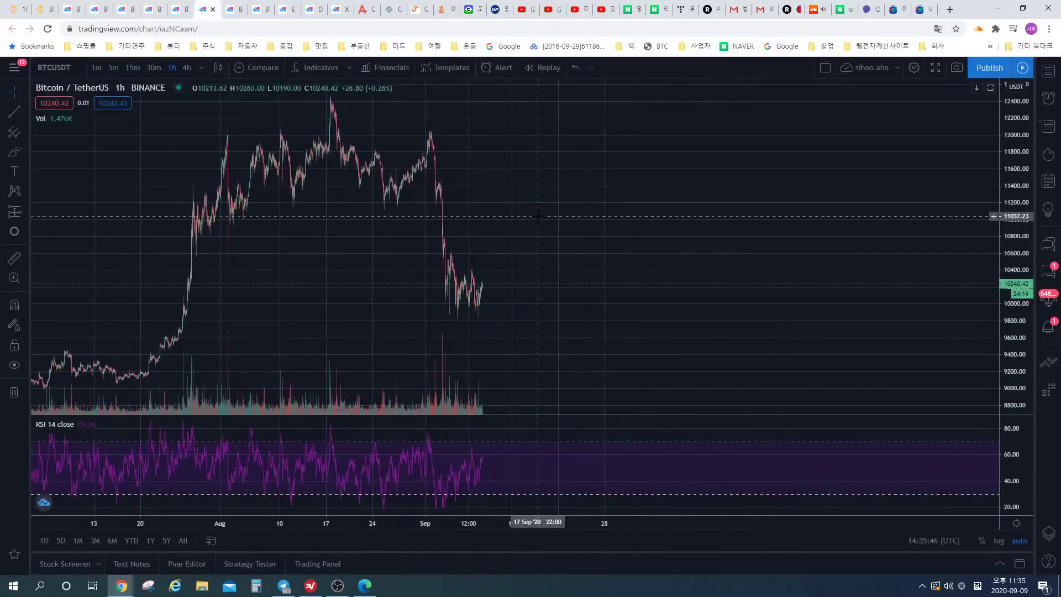
pyautogui.click(27, 135)
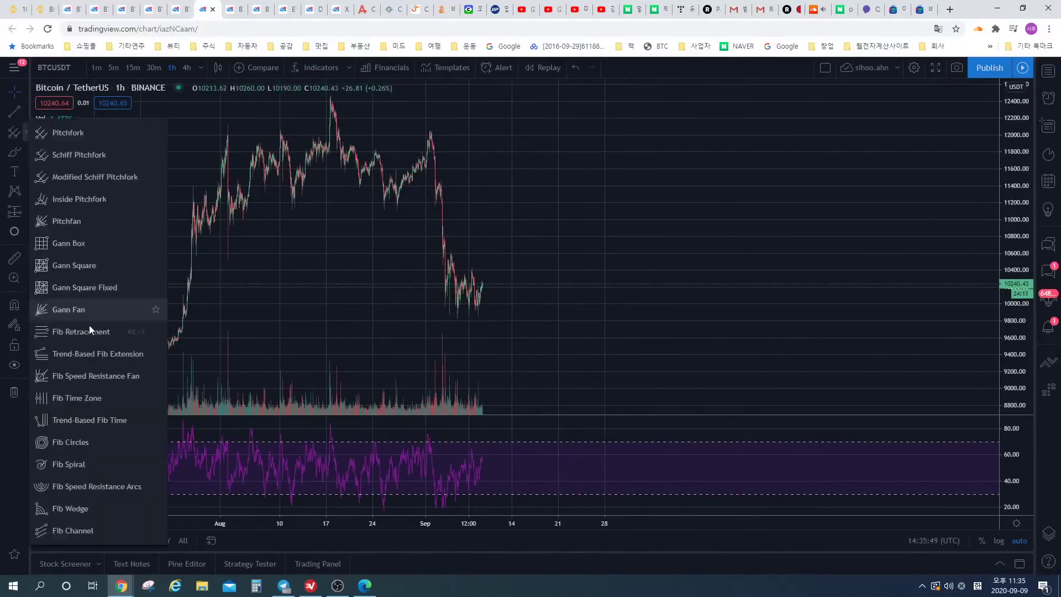
pyautogui.click(274, 95)
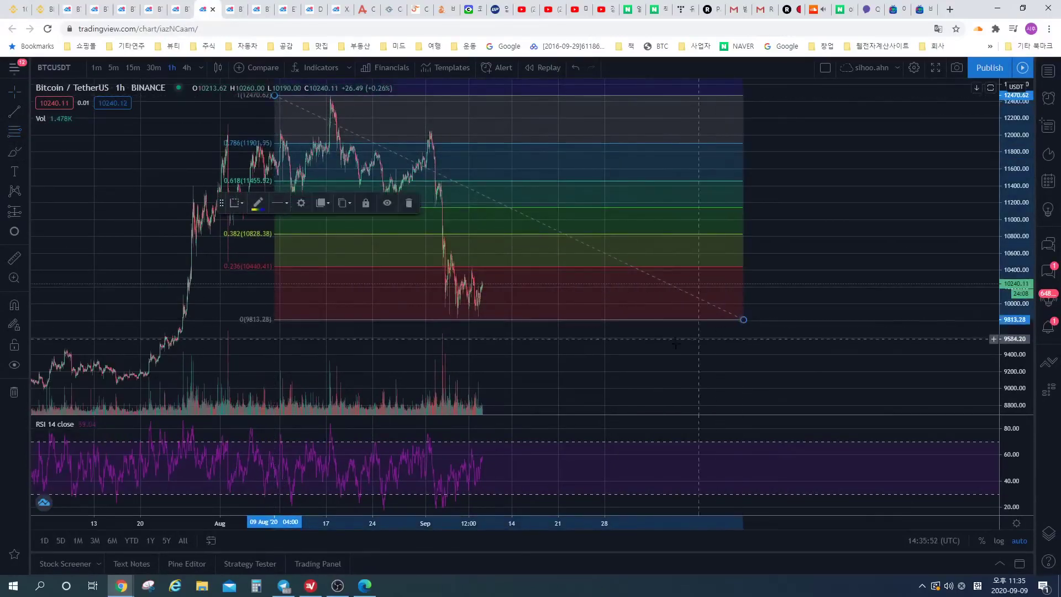
pyautogui.moveTo(480, 241); pyautogui.dragTo(491, 241)
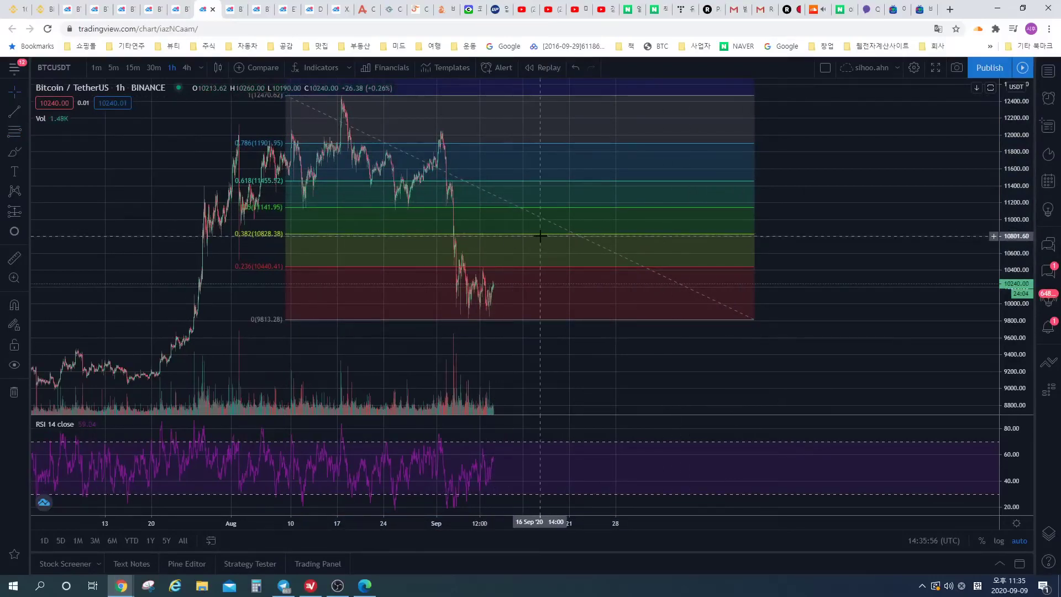
# - Brush a rise from the September low through a pullback to an arrow at the 0.382 level, and undo it
pyautogui.click(14, 151)
pyautogui.moveTo(464, 316); pyautogui.dragTo(512, 235)
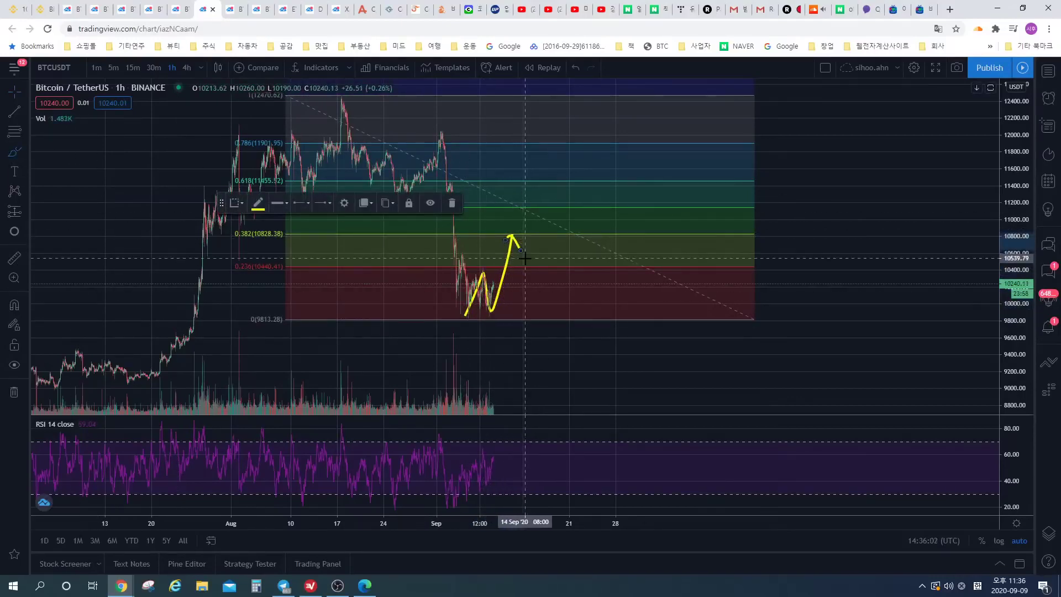
pyautogui.click(506, 260)
pyautogui.hotkey('ctrl', 'z')
# - Brush a projected path from the September low up to the 0.5 level and down to about 9263, and undo it
pyautogui.moveTo(468, 310)
pyautogui.mouseDown()
pyautogui.moveTo(503, 246)
pyautogui.moveTo(592, 289)
pyautogui.moveTo(647, 205)
pyautogui.moveTo(666, 214)
pyautogui.moveTo(744, 365)
pyautogui.mouseUp()
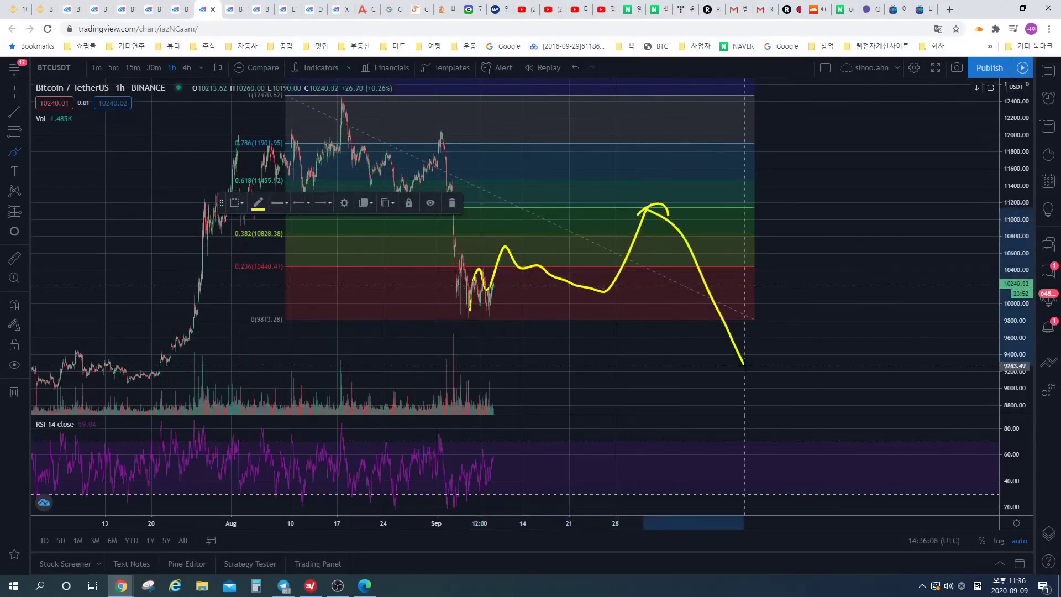
pyautogui.hotkey('ctrl', 'z')
pyautogui.hotkey('ctrl', 'z')
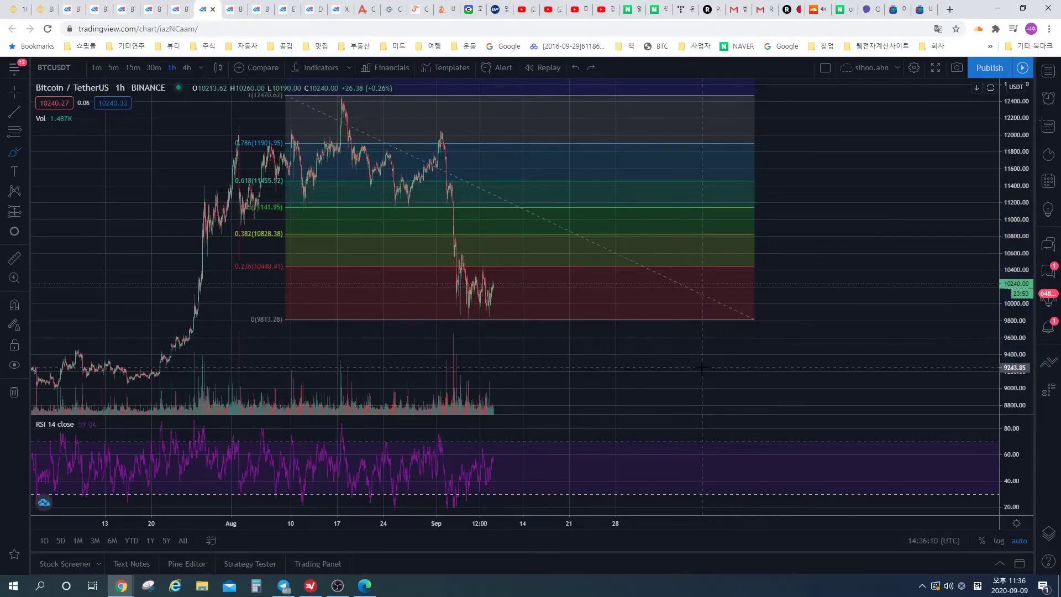
# - Delete the Fib Retracement from the 1-hour chart
pyautogui.click(747, 323)
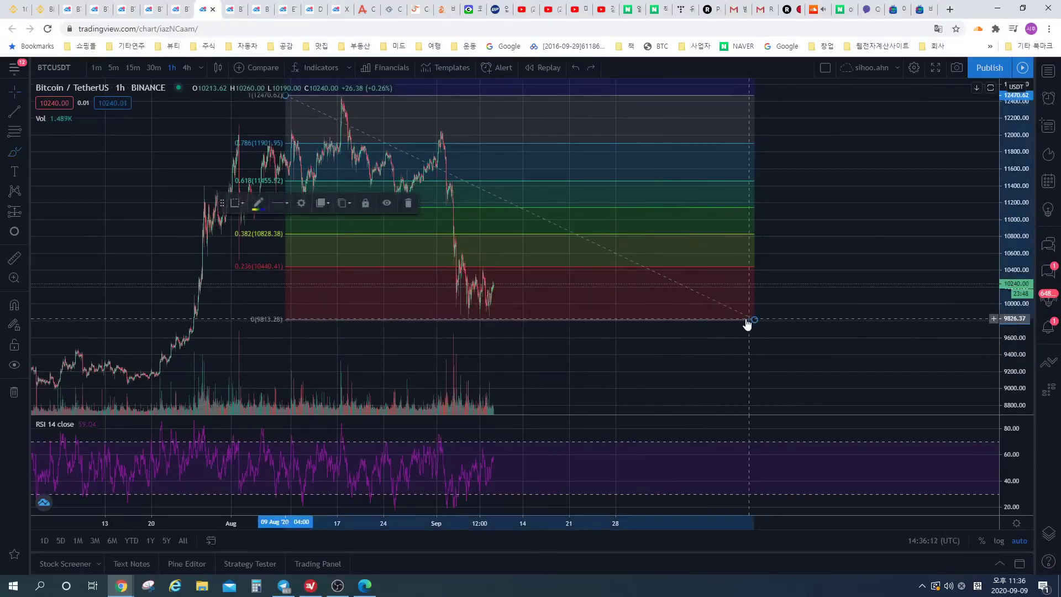
pyautogui.click(409, 202)
pyautogui.hscroll(-5, 707, 244)
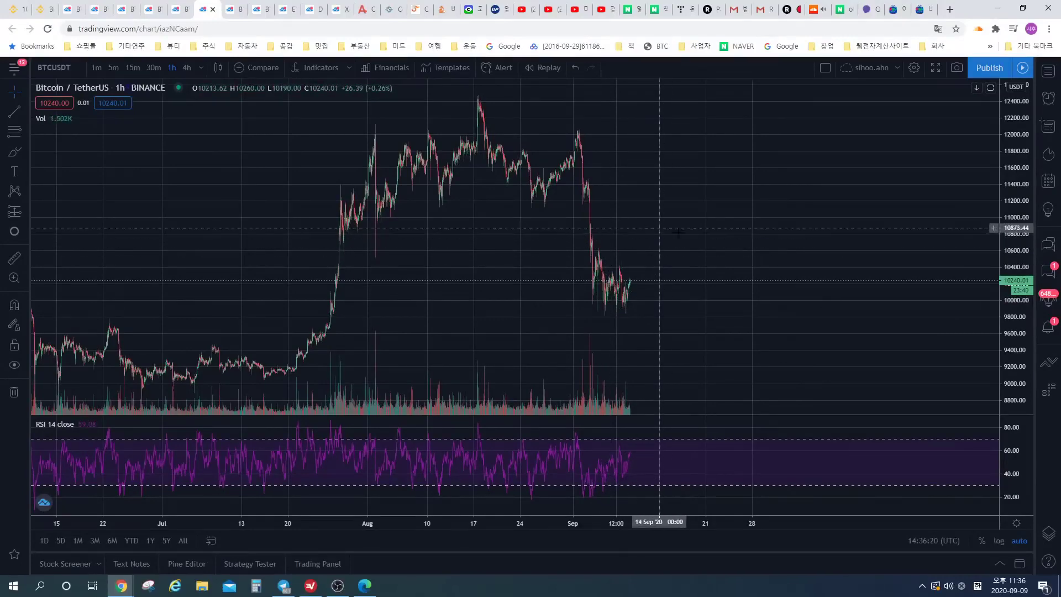
# - Draw a circle on the 5-minute chart around the 9 September candles near 10213, above the green circle
pyautogui.click(125, 8)
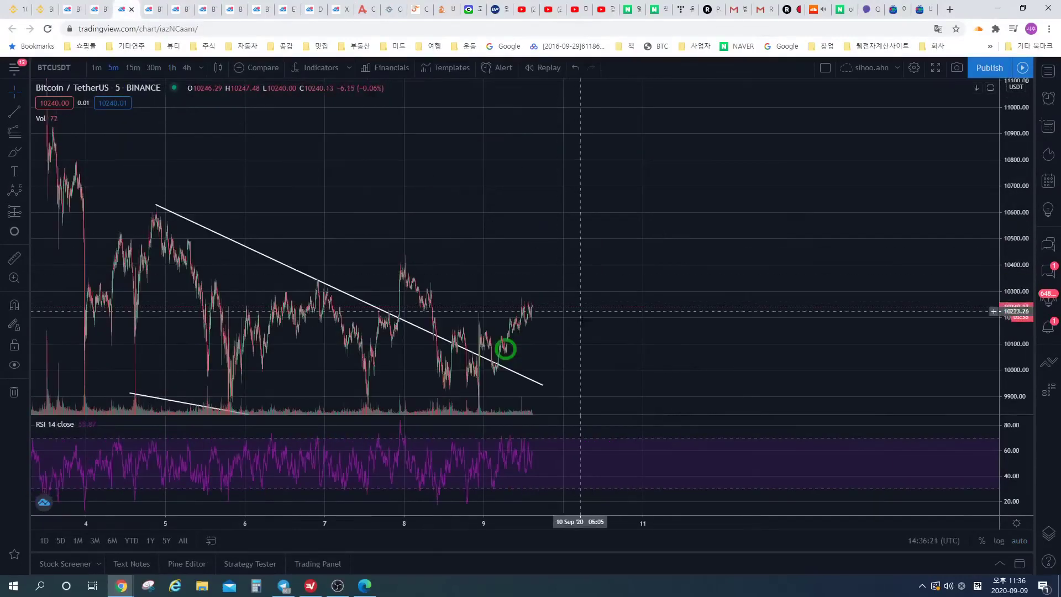
pyautogui.scroll(3, 601, 299)
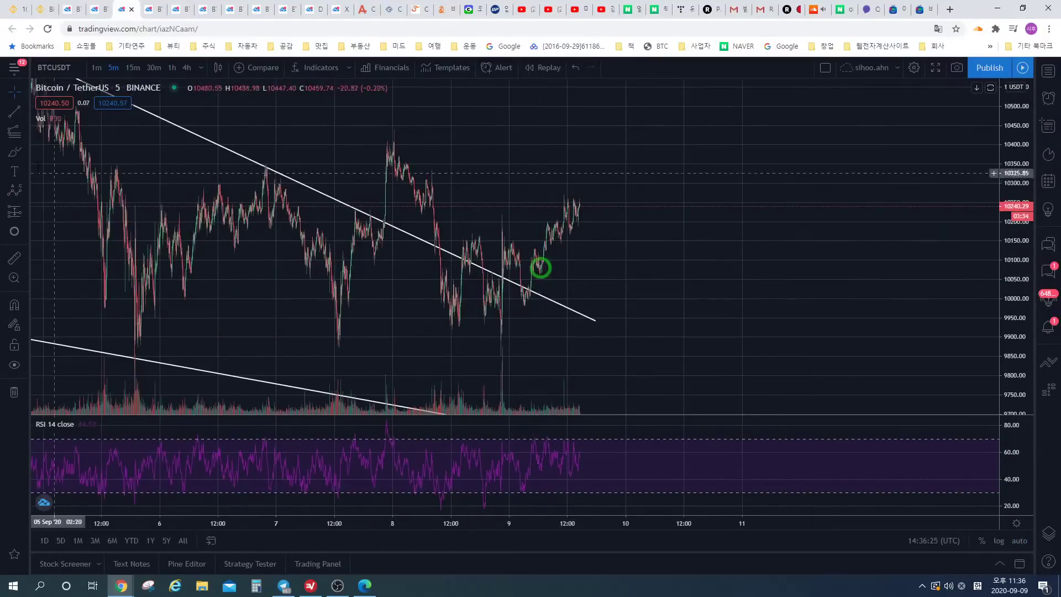
pyautogui.scroll(2, 442, 265)
pyautogui.scroll(2, 726, 246)
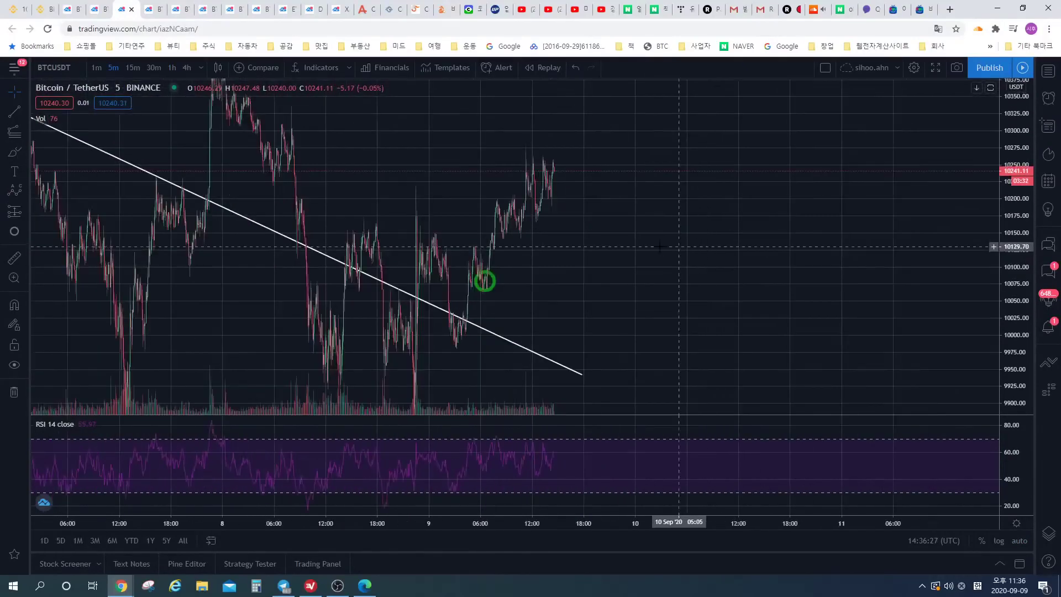
pyautogui.click(18, 230)
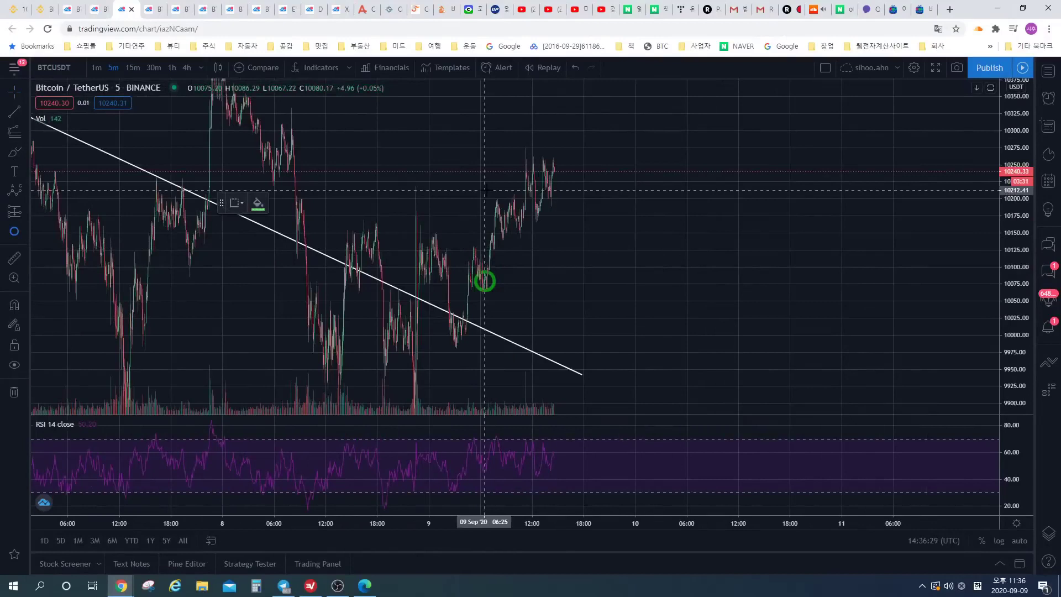
pyautogui.click(530, 189)
pyautogui.click(547, 189)
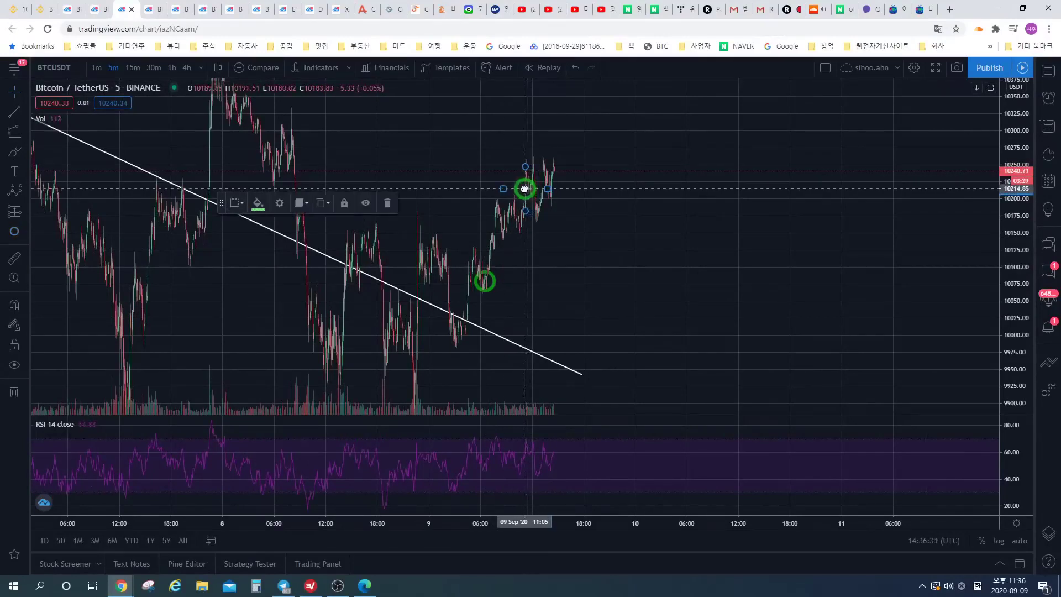
# - Change the colour of the upper circle to red
pyautogui.click(298, 203)
pyautogui.click(261, 230)
pyautogui.click(624, 271)
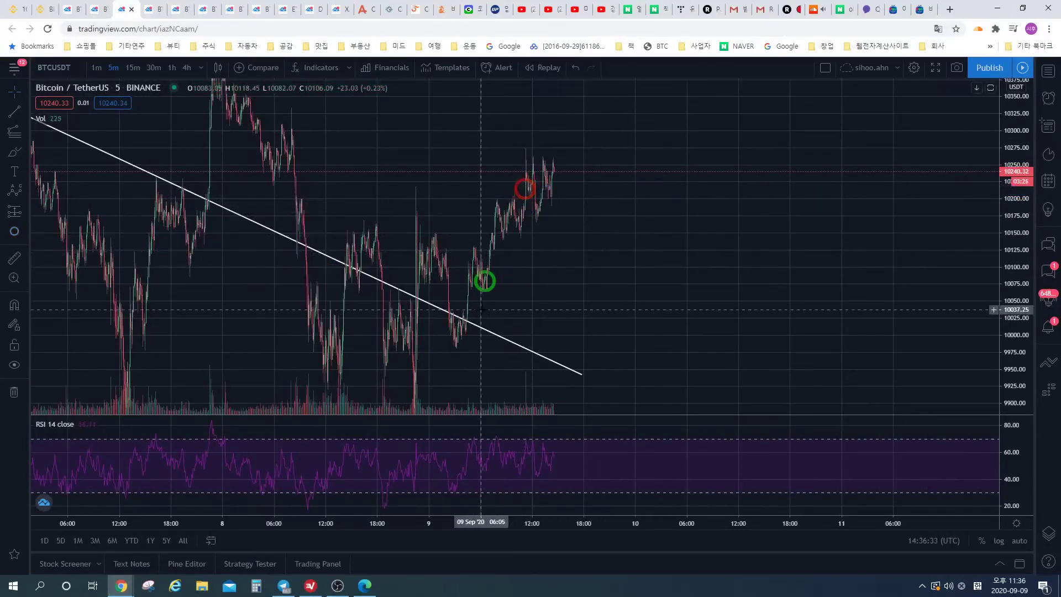
# - Brush the rise from the 9 September low through the green circle to the high, and undo the arrowhead and the RSI stroke
pyautogui.click(14, 151)
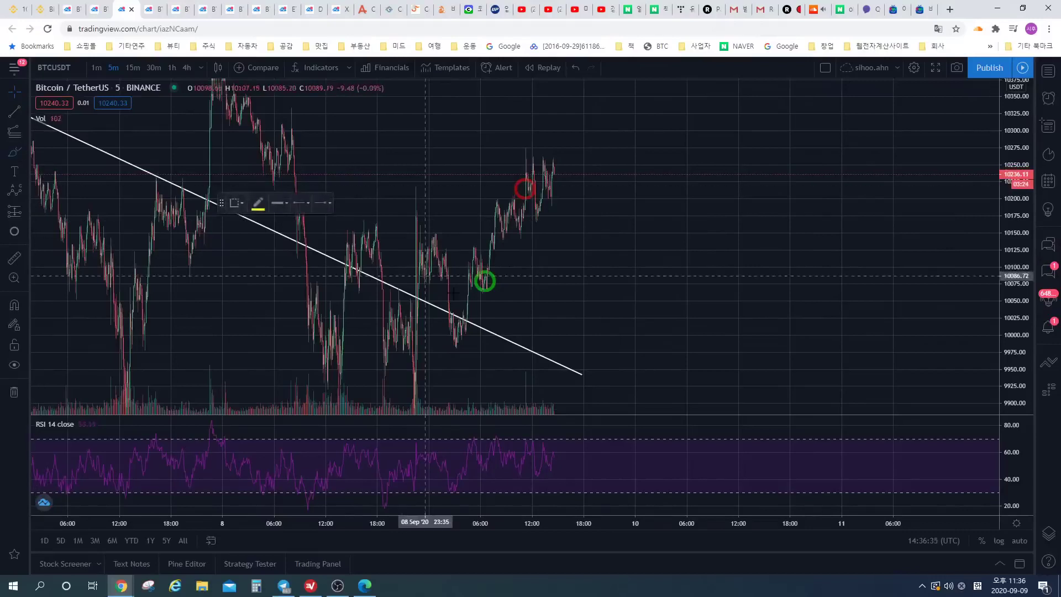
pyautogui.moveTo(455, 345)
pyautogui.mouseDown()
pyautogui.moveTo(471, 243)
pyautogui.moveTo(485, 286)
pyautogui.moveTo(517, 200)
pyautogui.mouseUp()
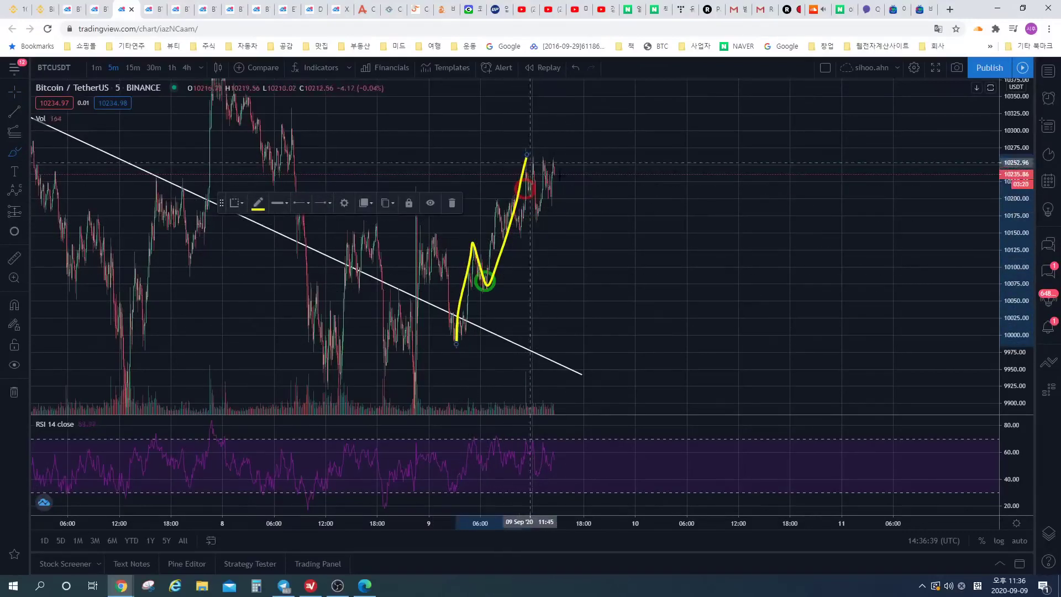
pyautogui.moveTo(525, 159); pyautogui.dragTo(528, 184)
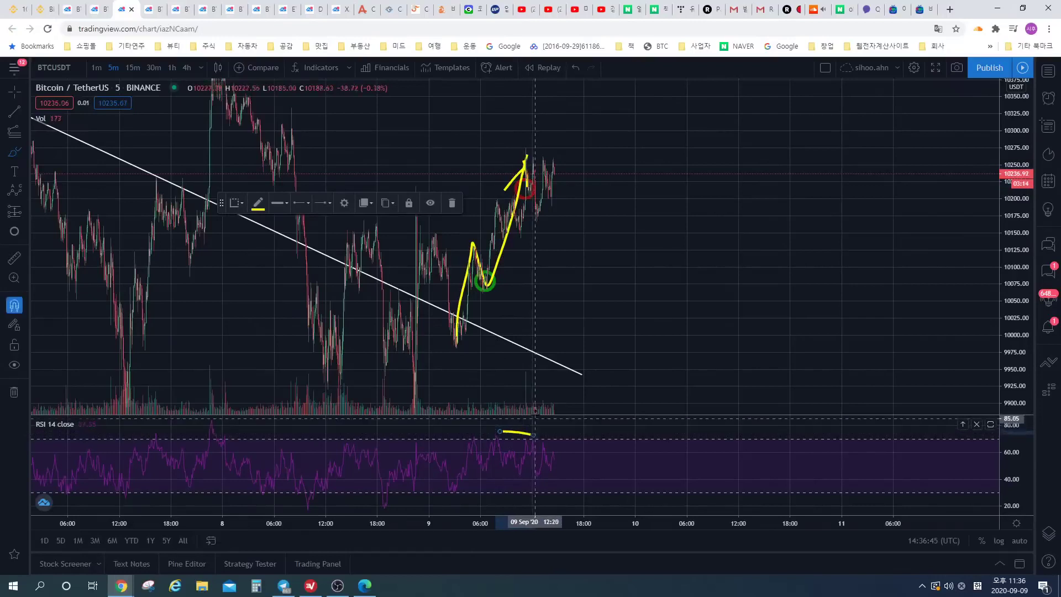
pyautogui.hotkey('ctrl', 'z')
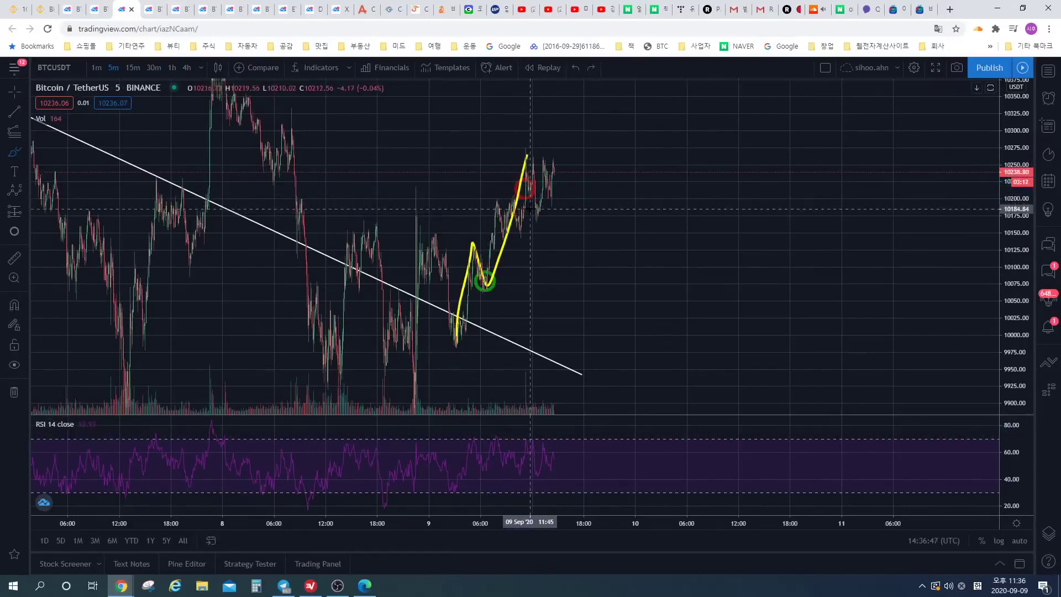
# - Brush loops around the red circle and remove all yellow strokes, keeping both circles
pyautogui.hotkey('ctrl', 'y')
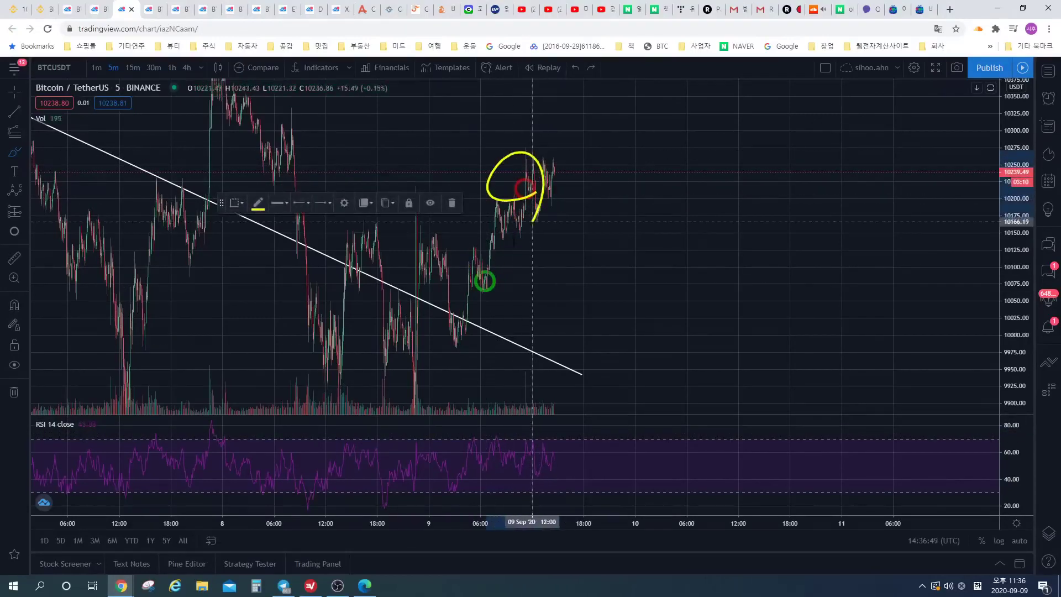
pyautogui.hotkey('ctrl', 'z')
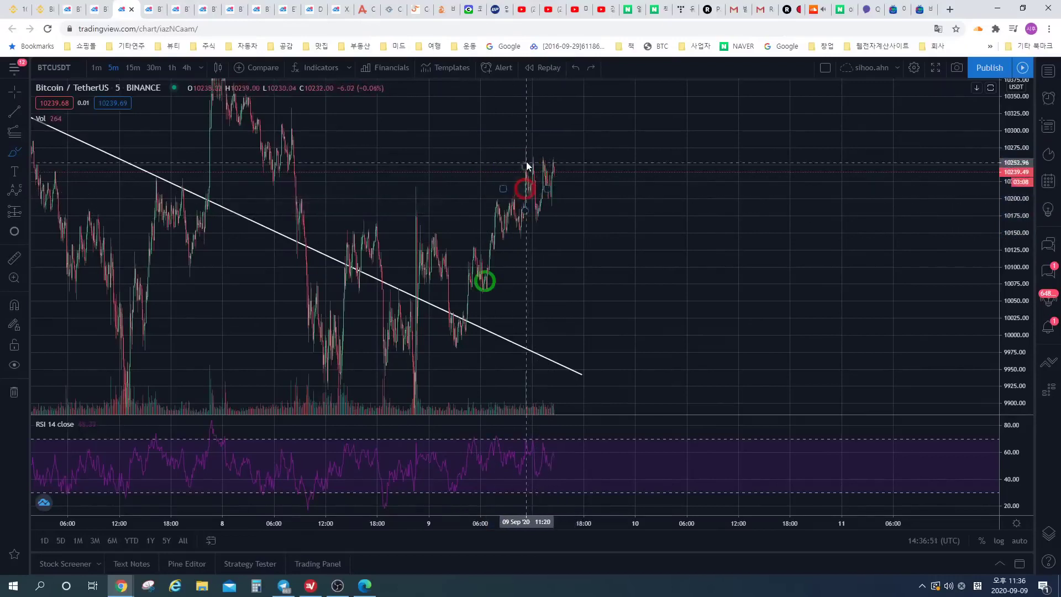
pyautogui.moveTo(525, 152)
pyautogui.mouseDown()
pyautogui.moveTo(520, 191)
pyautogui.moveTo(532, 183)
pyautogui.moveTo(513, 185)
pyautogui.mouseUp()
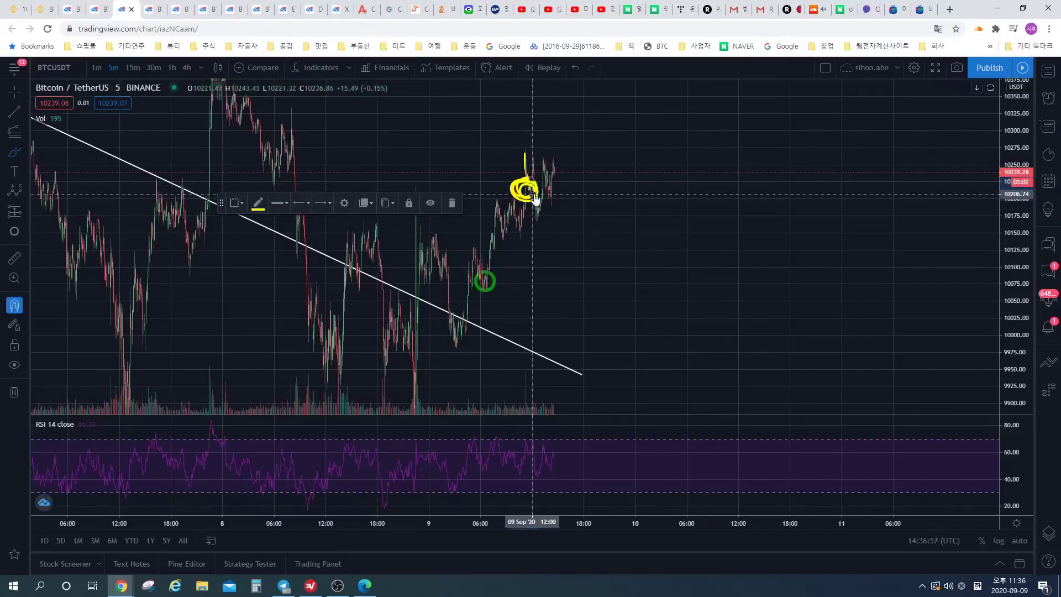
pyautogui.press('Delete')
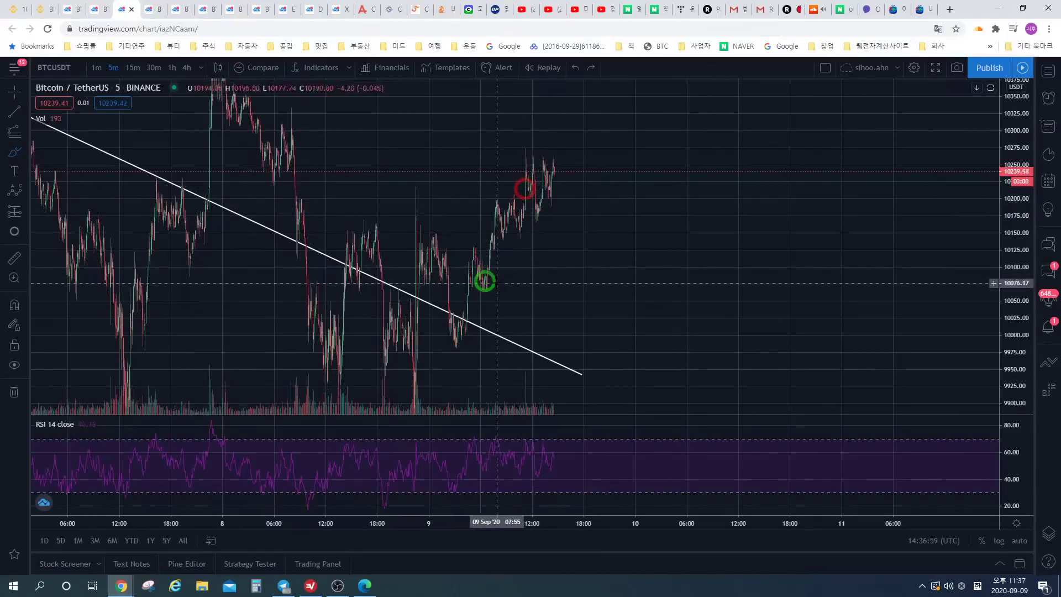
pyautogui.click(493, 285)
# - Switch to the Binance Futures BTCUSDT page and examine the open position below the price chart
pyautogui.hotkey('ctrl', '1')
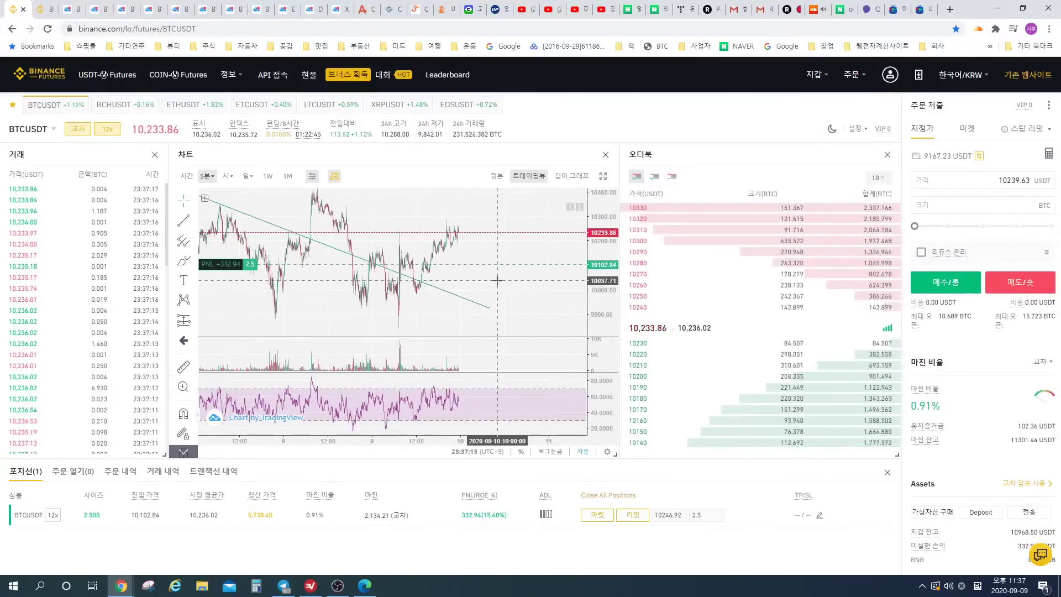
pyautogui.scroll(-1, 1011, 539)
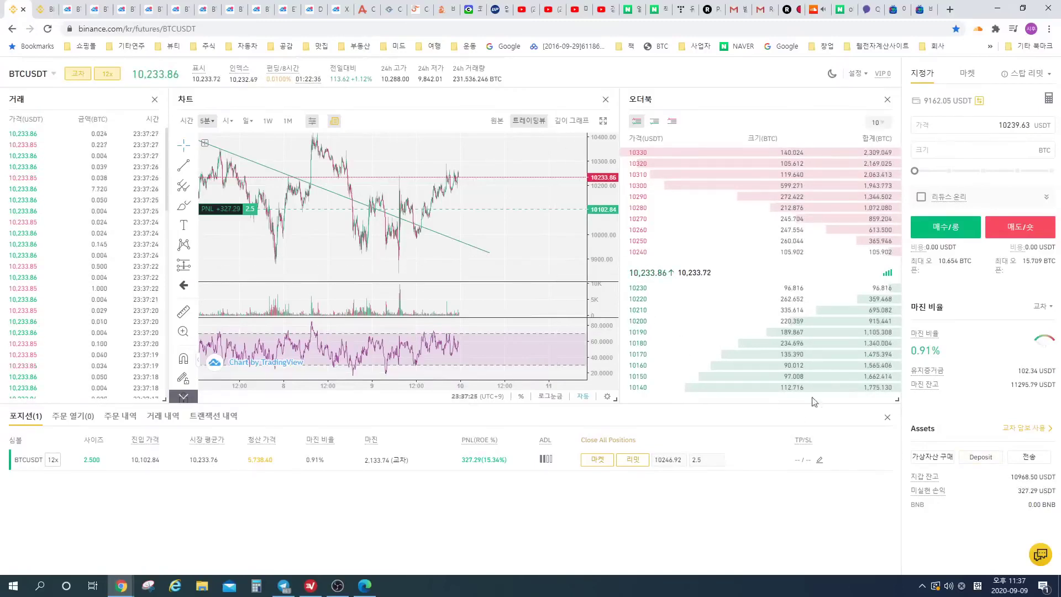
pyautogui.scroll(-2, 522, 236)
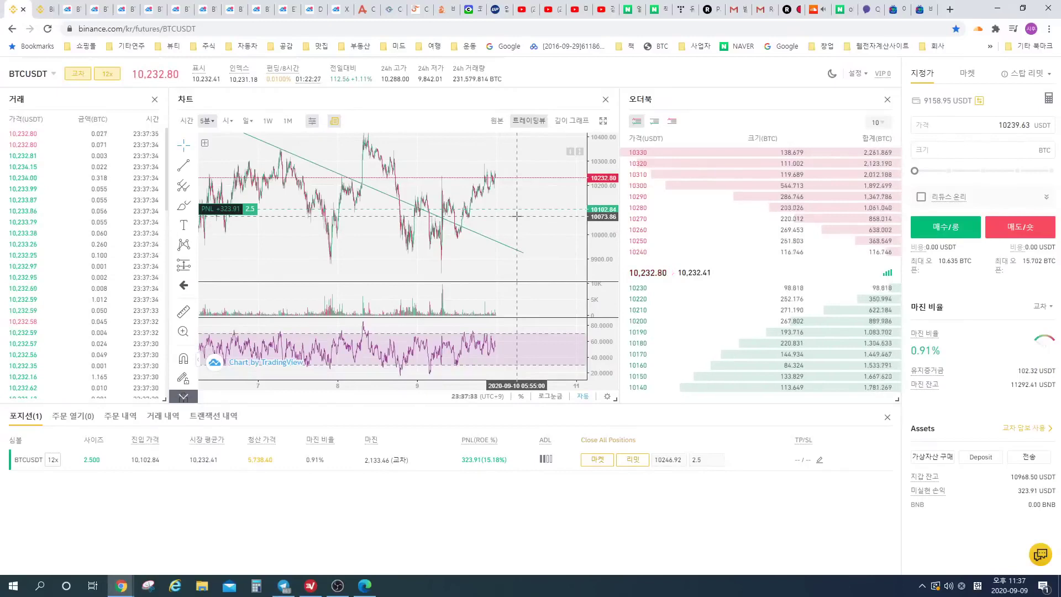
# - Switch to the 30-minute BTCUSDT chart on TradingView and delete the blue wave drawing along the early September drop
pyautogui.scroll(3, 509, 216)
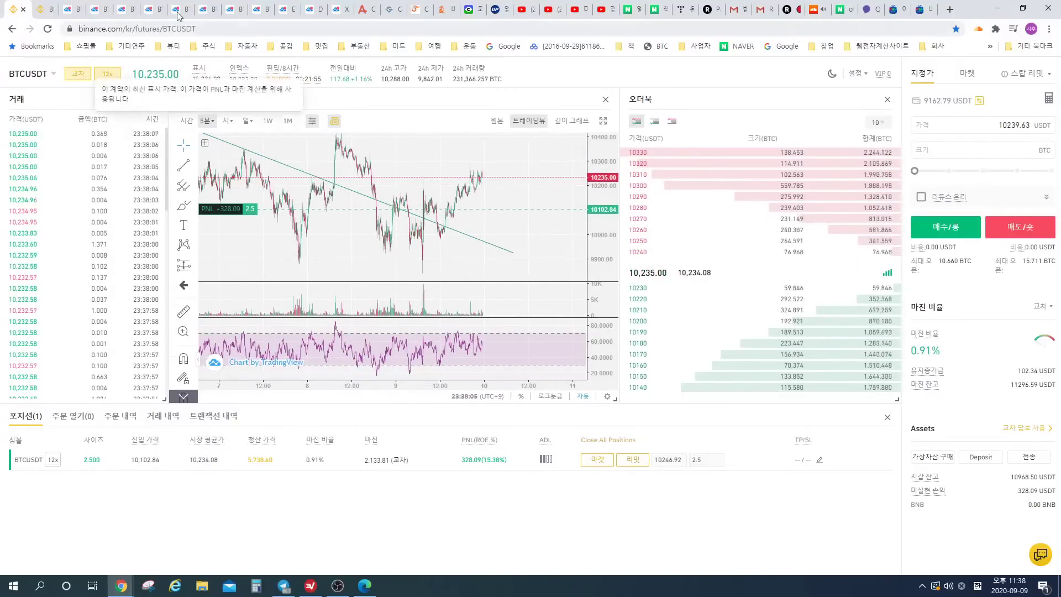
pyautogui.click(152, 9)
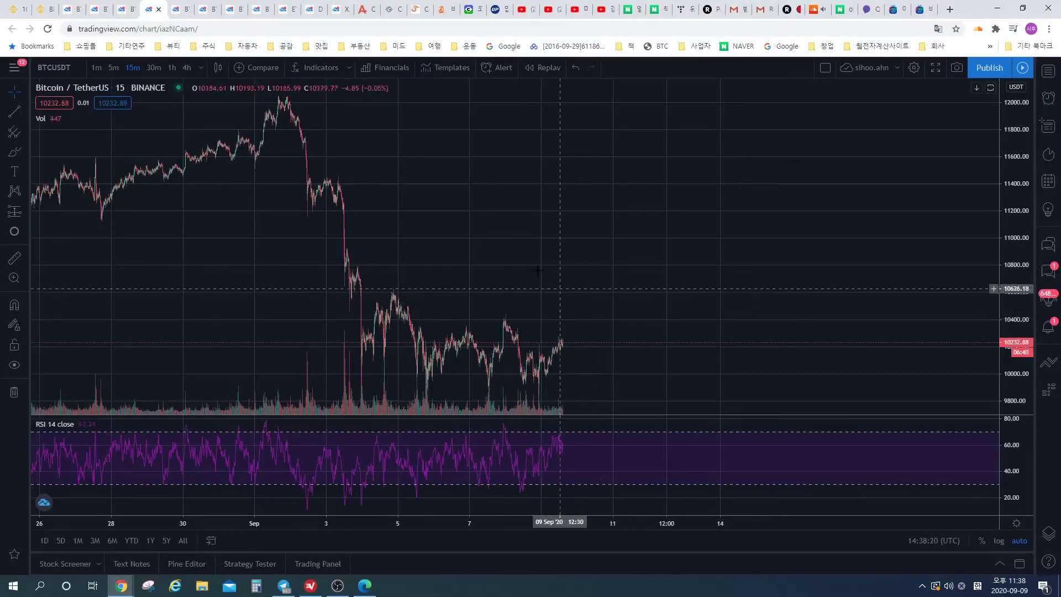
pyautogui.click(192, 11)
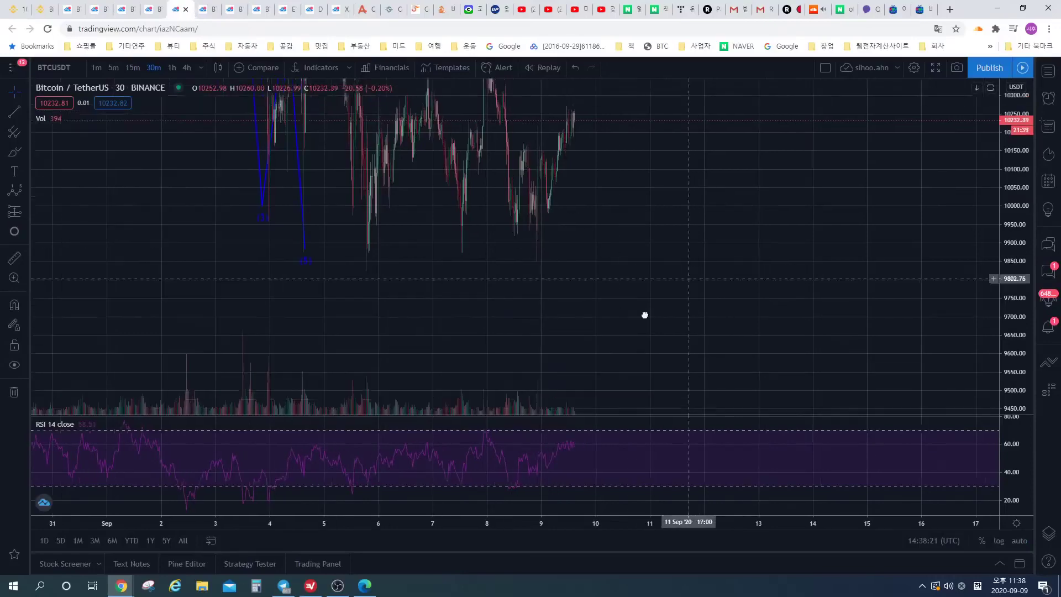
pyautogui.scroll(-3, 644, 312)
pyautogui.scroll(-3, 503, 254)
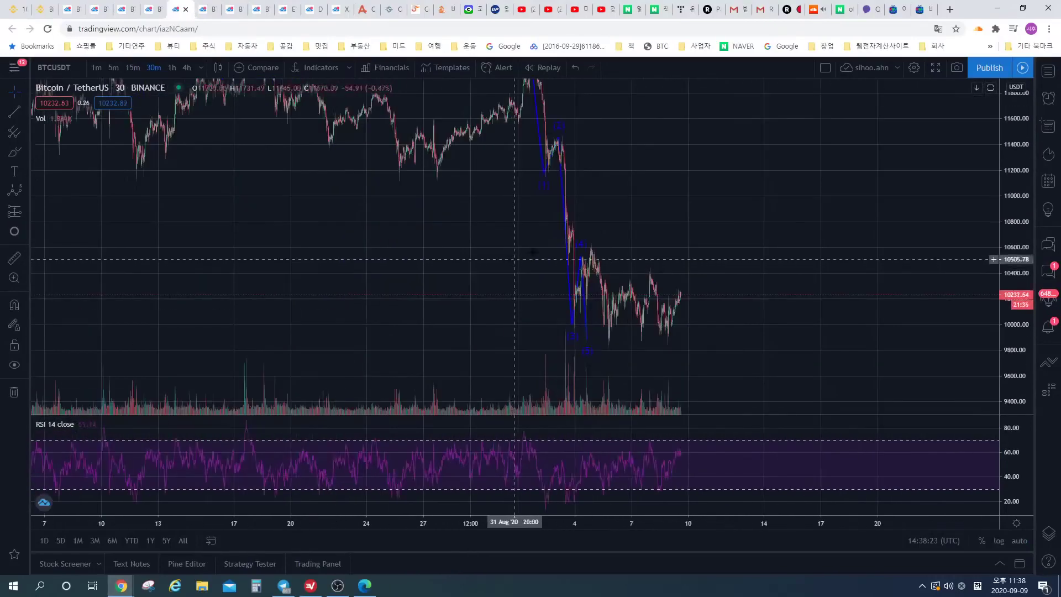
pyautogui.click(589, 237)
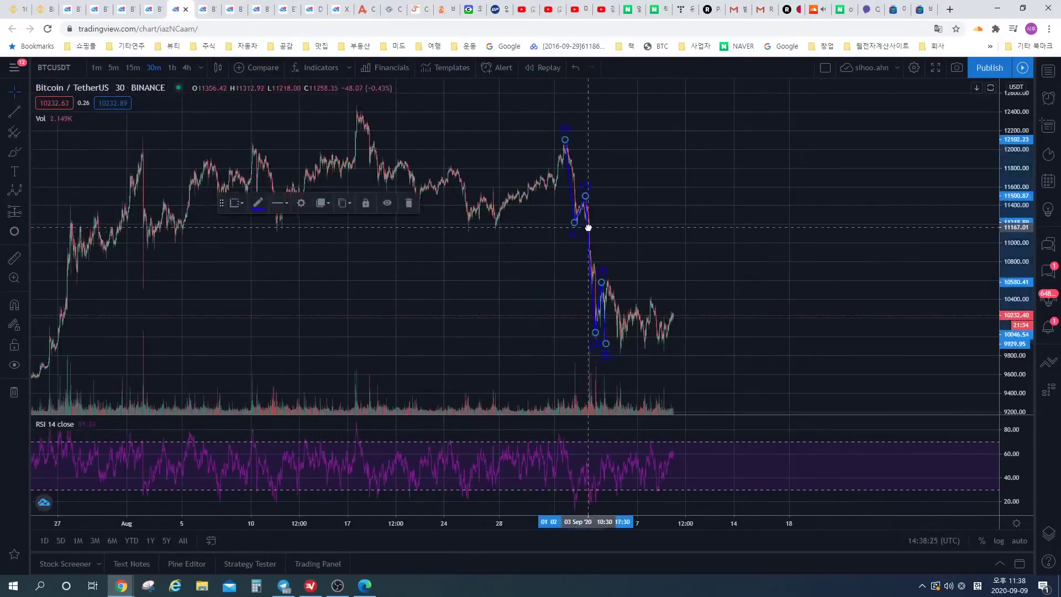
pyautogui.press('Delete')
# - Examine the 30-minute price action from early August through the September drop and the sideways range that follows it
pyautogui.moveTo(552, 211); pyautogui.dragTo(524, 209)
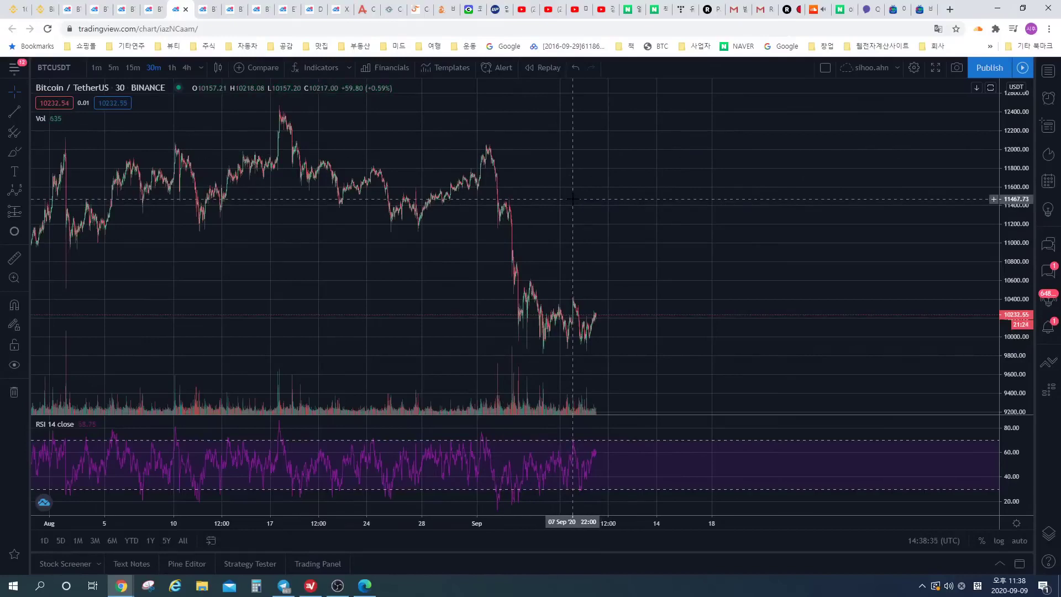
pyautogui.moveTo(568, 200); pyautogui.dragTo(469, 194)
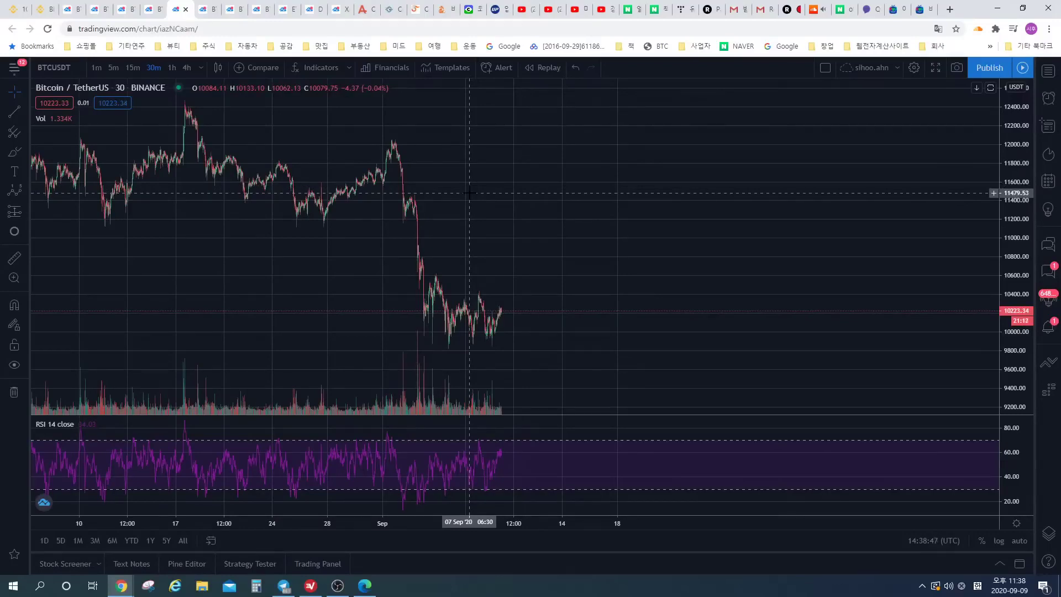
pyautogui.scroll(-1, 469, 193)
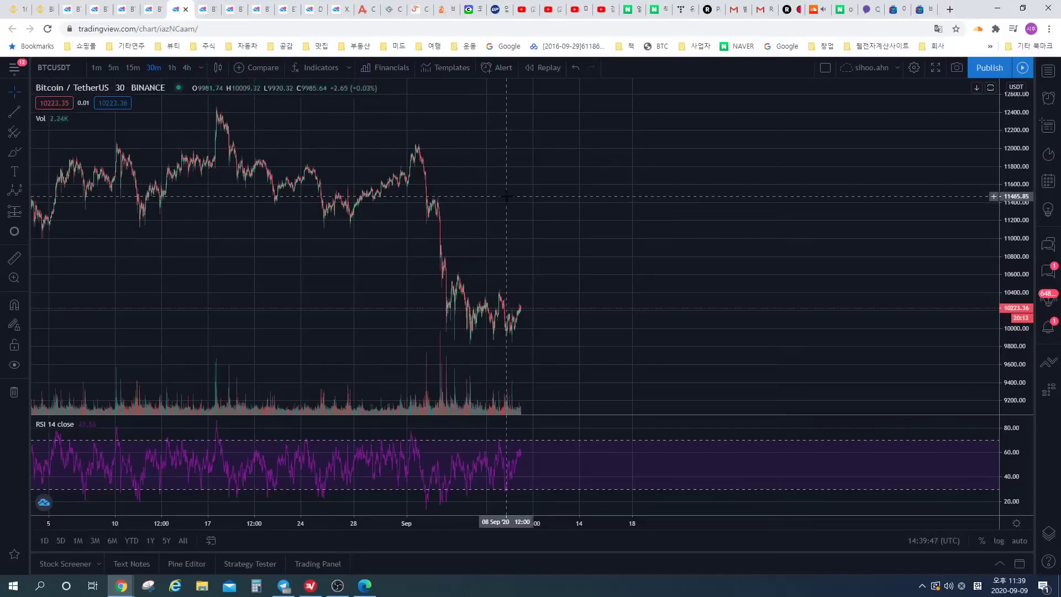
pyautogui.moveTo(516, 194); pyautogui.dragTo(492, 194)
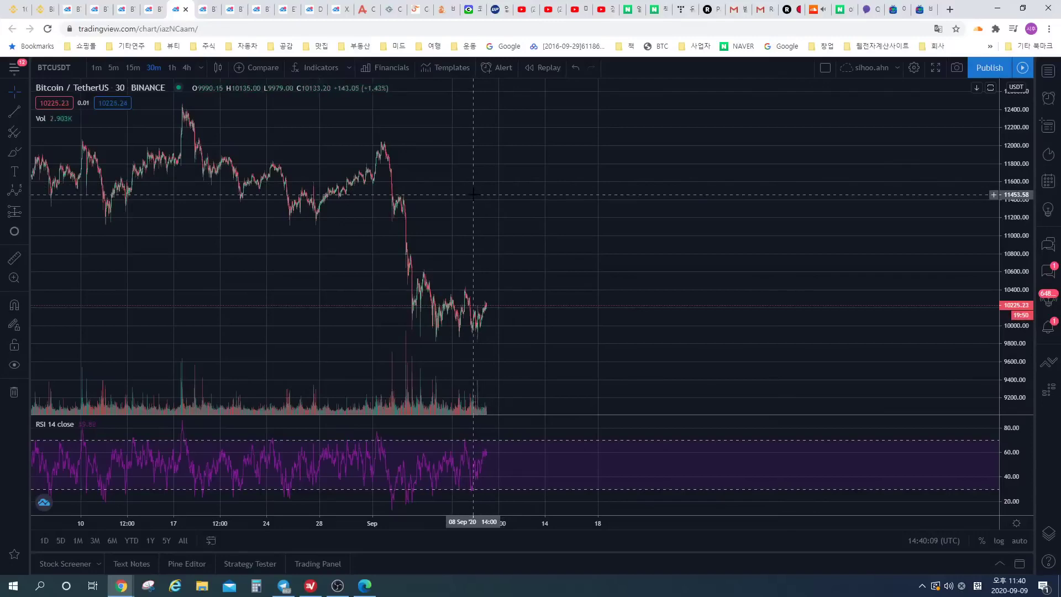
pyautogui.moveTo(487, 194); pyautogui.dragTo(558, 192)
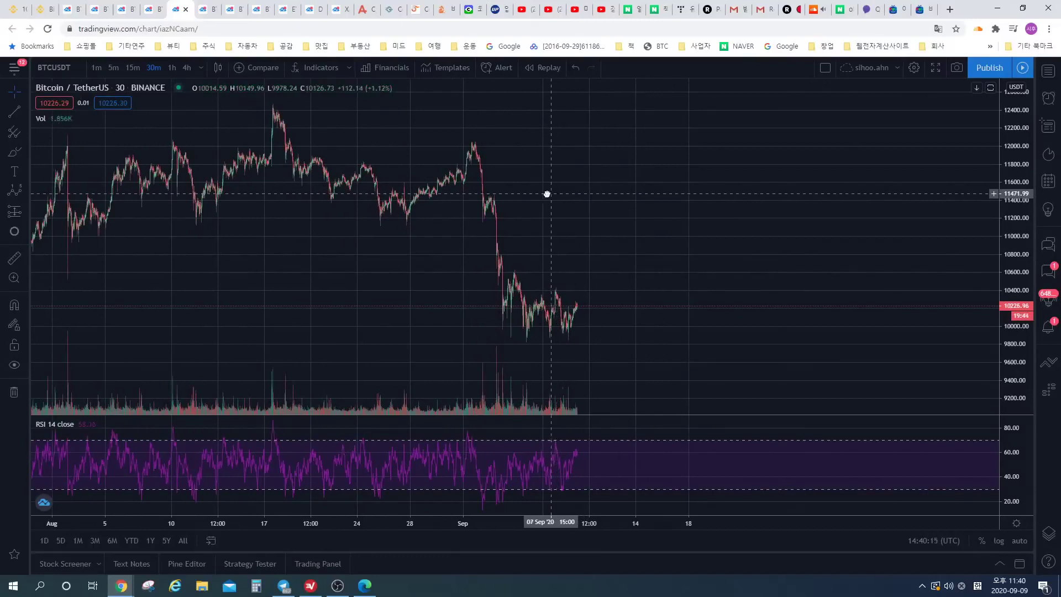
pyautogui.moveTo(549, 193); pyautogui.dragTo(539, 192)
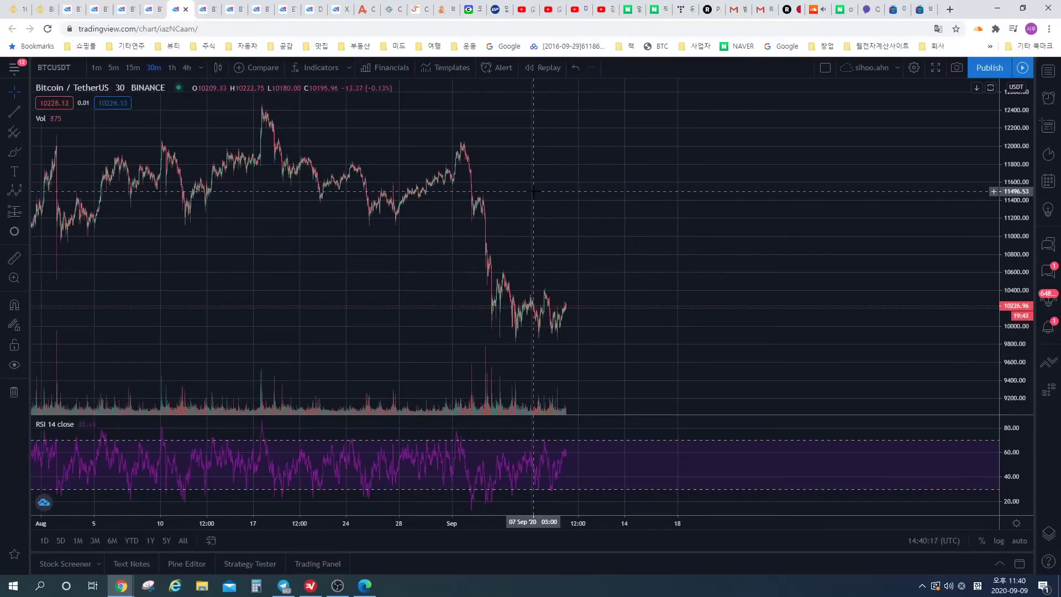
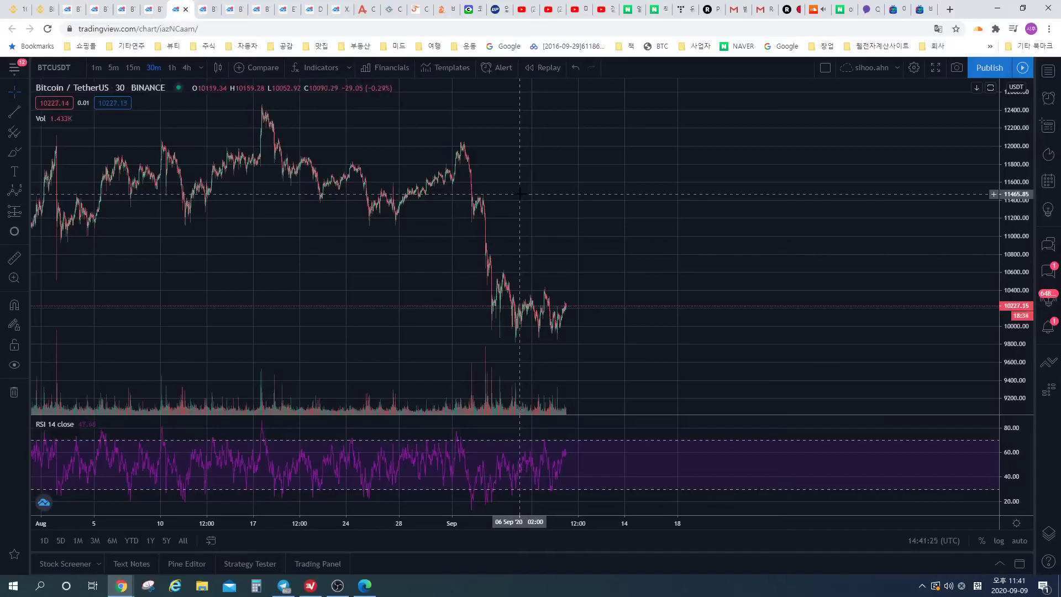
pyautogui.hscroll(3, 552, 188)
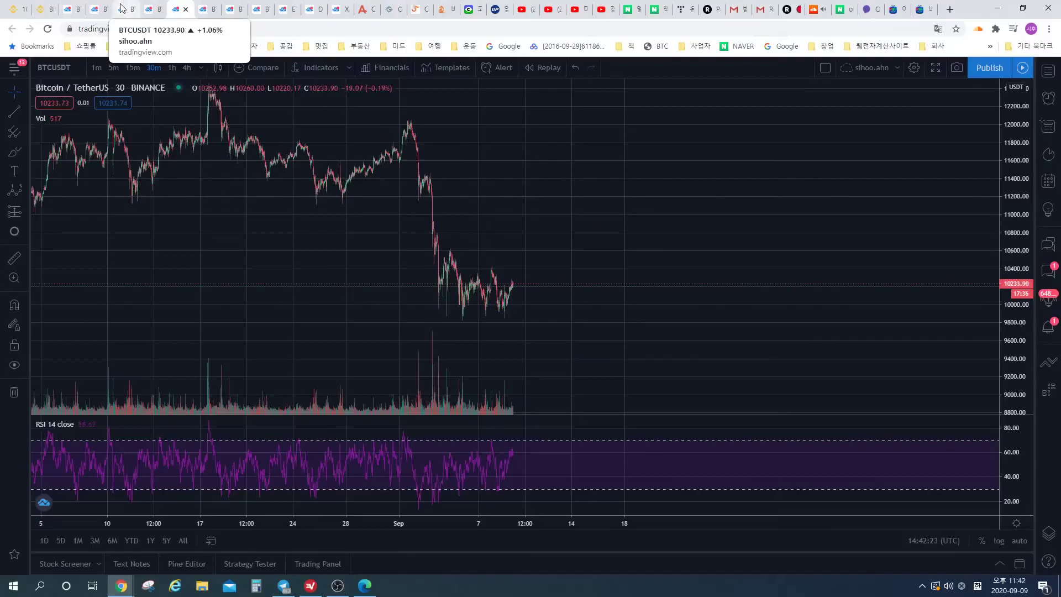
pyautogui.moveTo(509, 242); pyautogui.dragTo(436, 161)
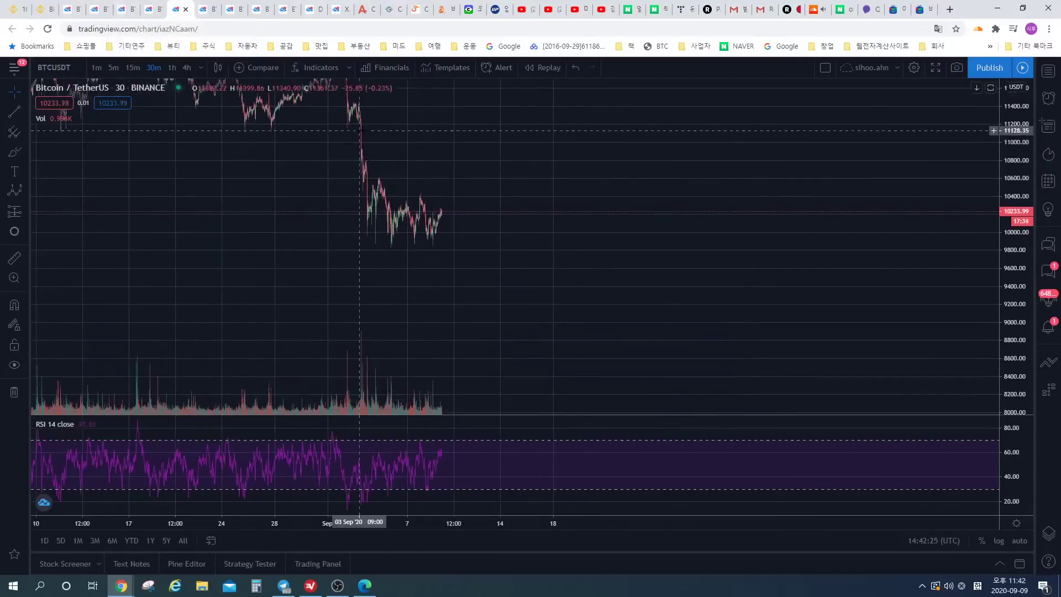
# - Go past the 15-minute chart to the 5-minute BTCUSDT chart and delete the green and red circles
pyautogui.click(157, 5)
pyautogui.moveTo(552, 243); pyautogui.dragTo(508, 236)
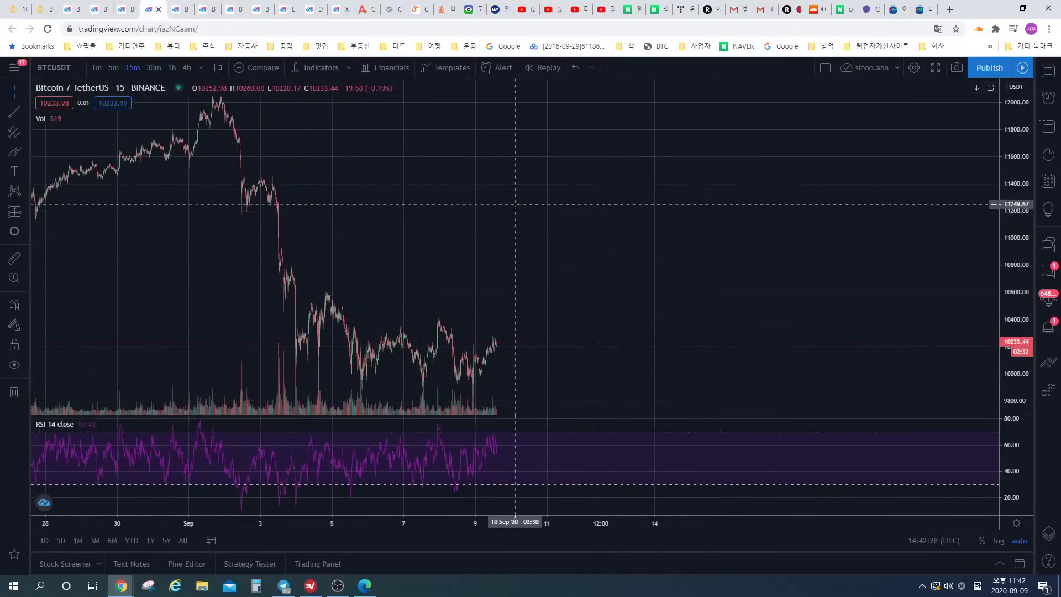
pyautogui.scroll(-2, 502, 235)
pyautogui.click(136, 5)
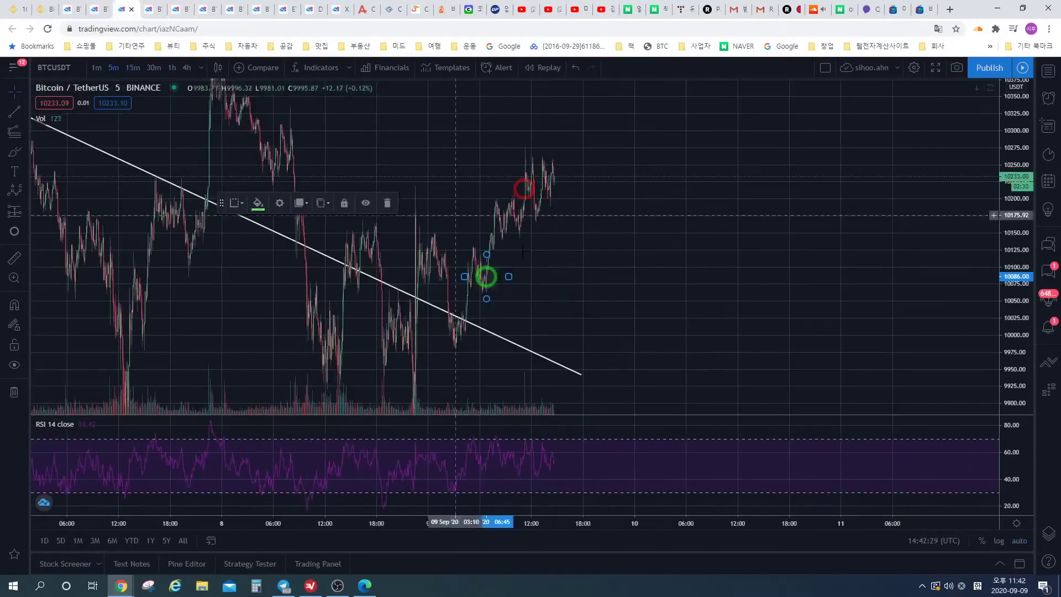
pyautogui.click(494, 280)
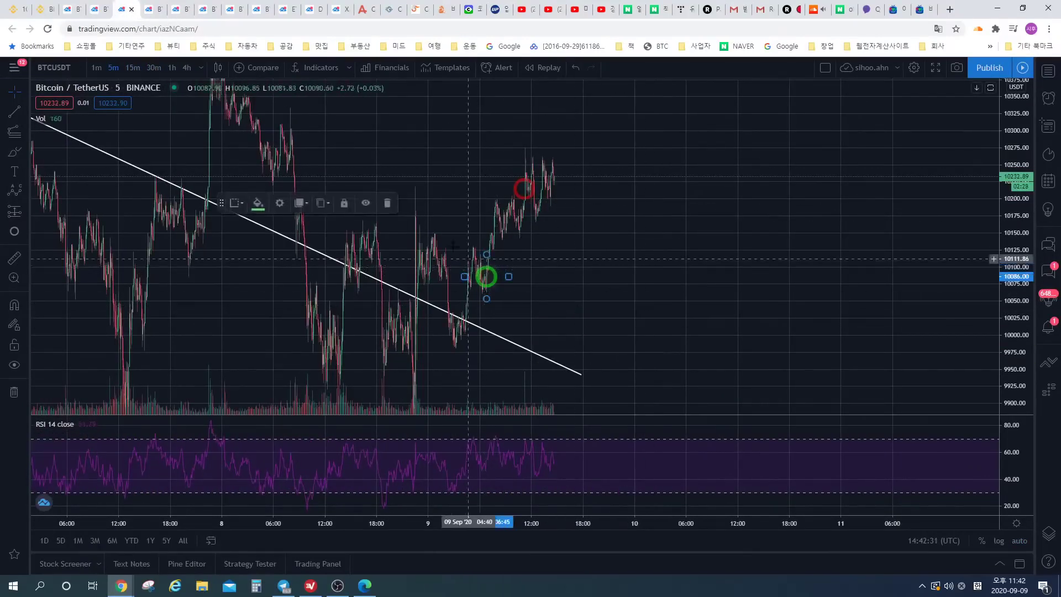
pyautogui.click(524, 181)
pyautogui.press('Delete')
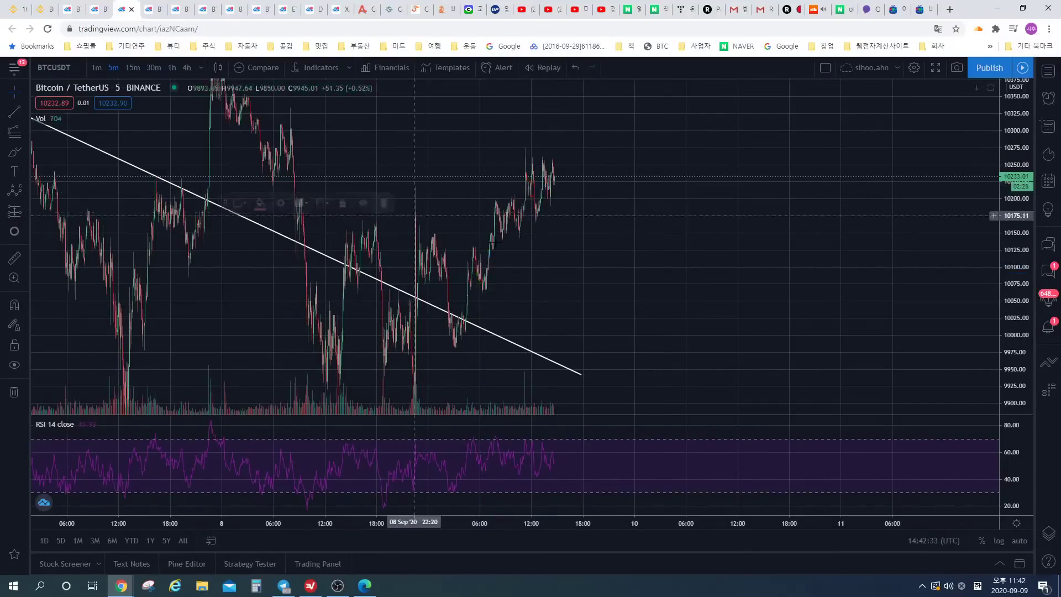
pyautogui.scroll(-5, 572, 281)
pyautogui.scroll(-4, 571, 281)
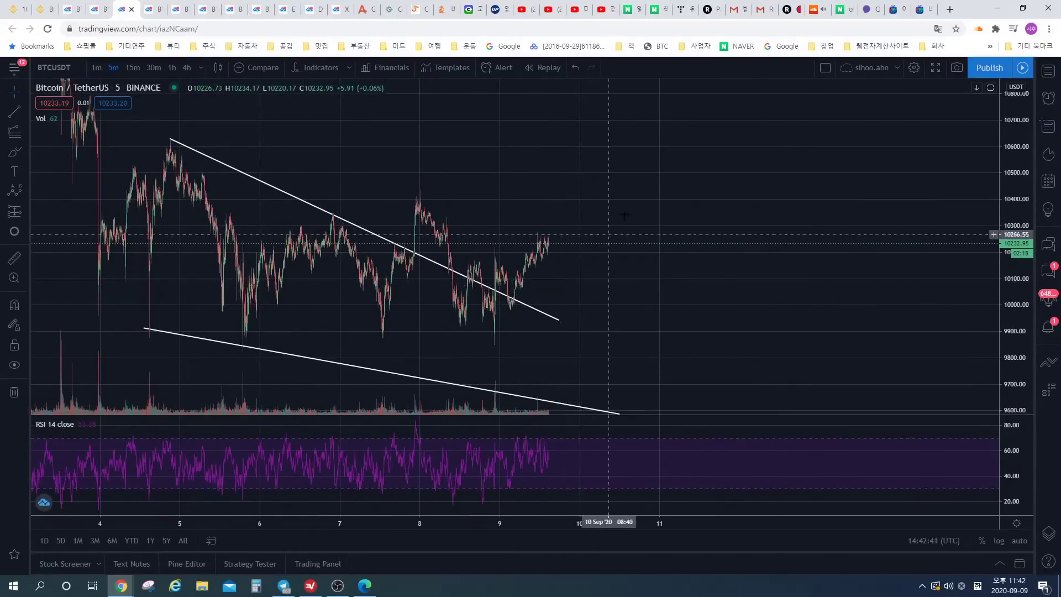
# - Look over the Elliott wave theory books in the Naver search results, and return to the 5-minute BTCUSDT chart
pyautogui.click(633, 7)
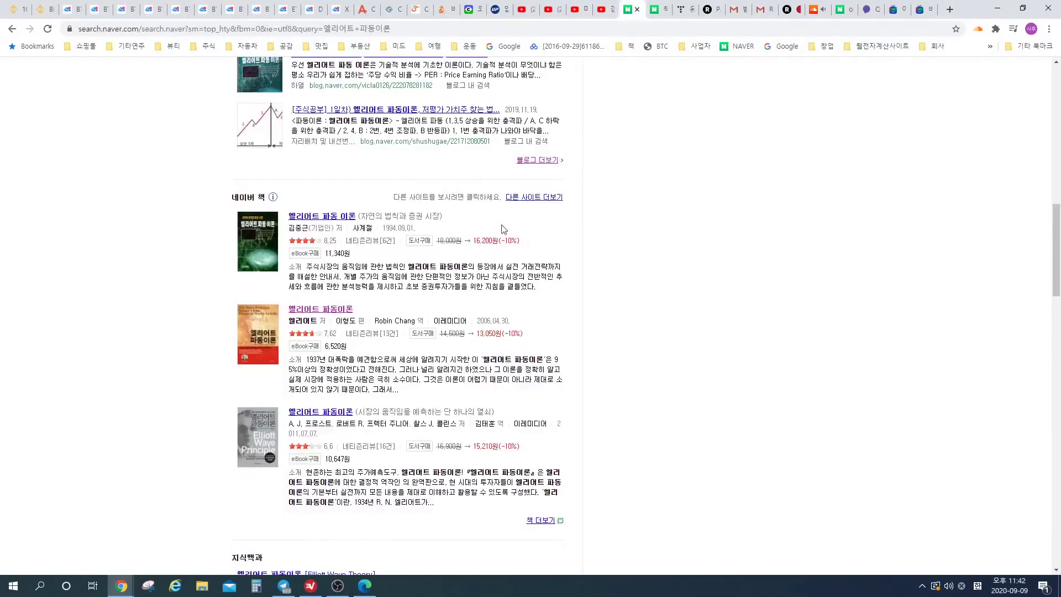
pyautogui.scroll(-2, 309, 316)
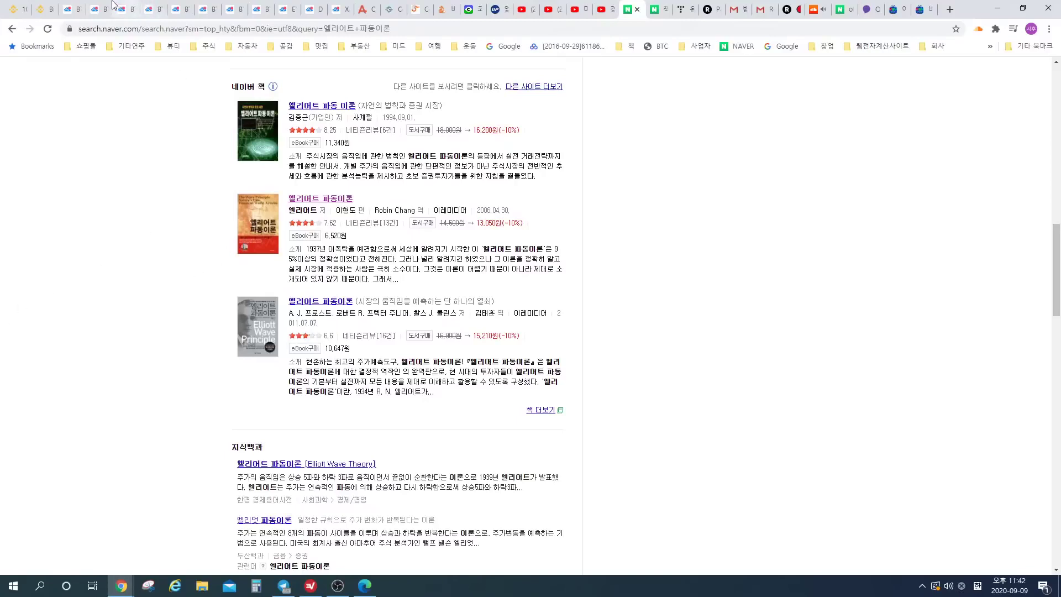
pyautogui.click(130, 7)
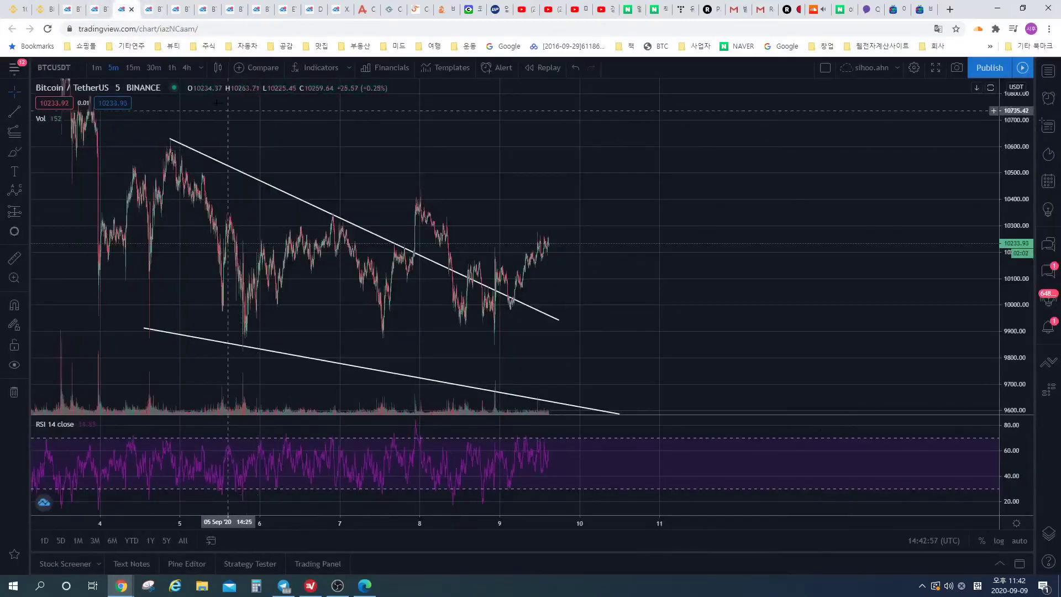
# - Go through the charts to the daily BTCUSDT chart and delete the yellow, orange and blue wave drawings above the mid-2020 prices
pyautogui.click(107, 5)
pyautogui.click(122, 4)
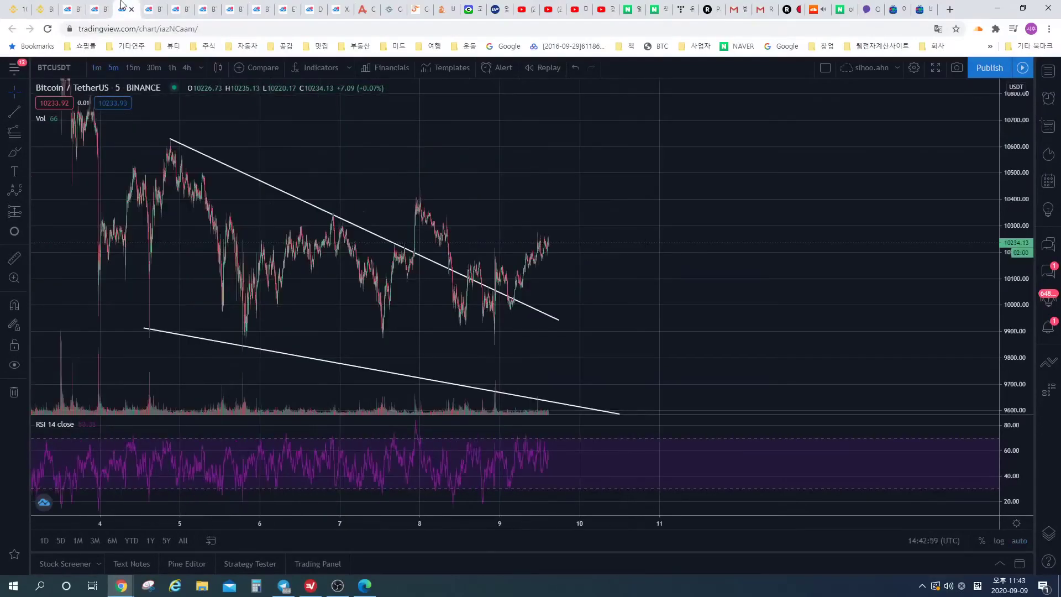
pyautogui.click(147, 4)
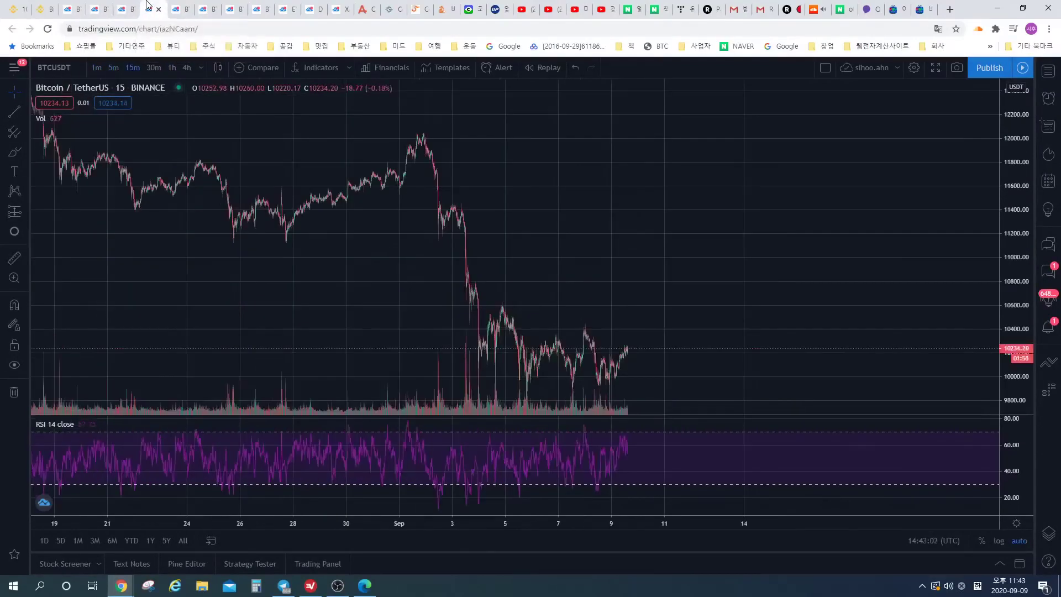
pyautogui.hscroll(5, 552, 277)
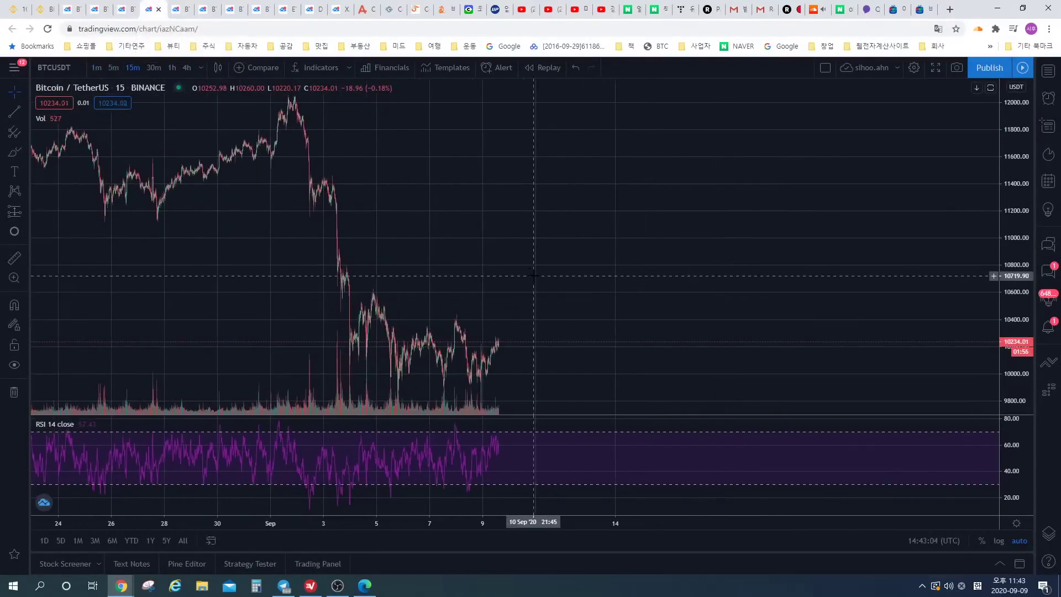
pyautogui.click(184, 6)
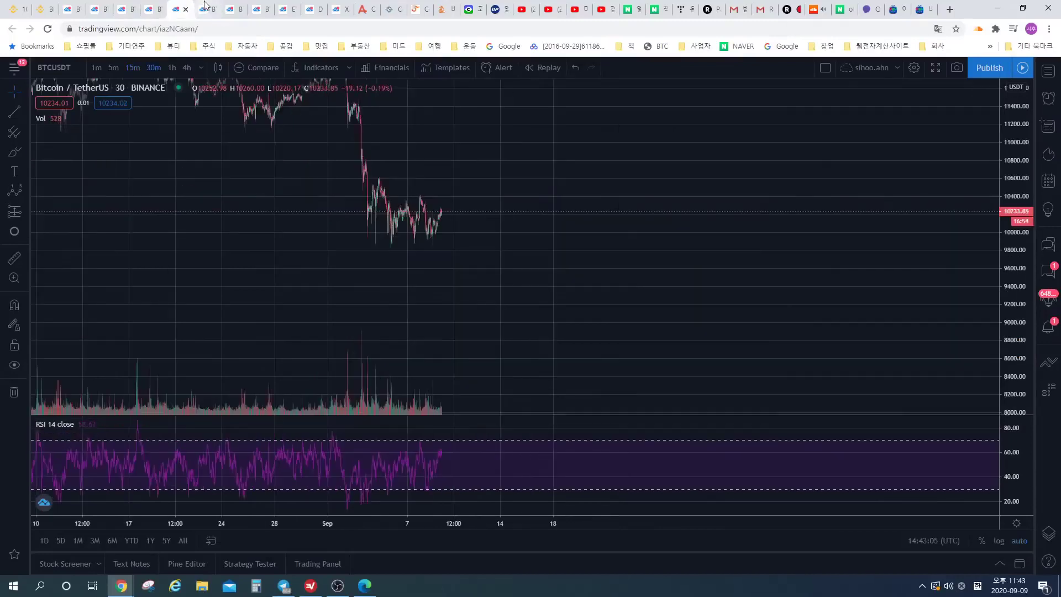
pyautogui.click(209, 6)
pyautogui.click(235, 7)
pyautogui.click(256, 6)
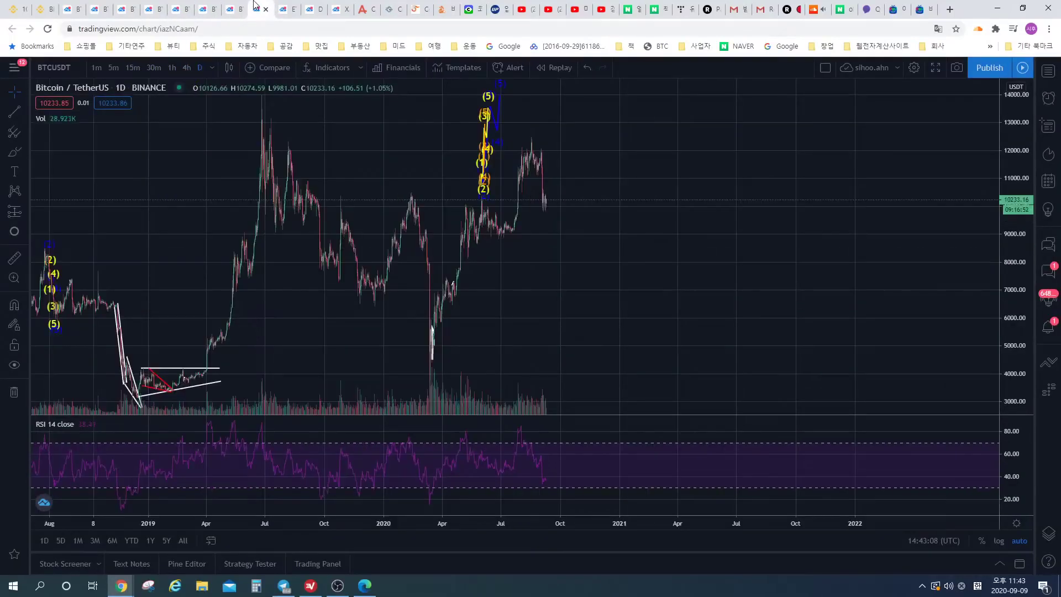
pyautogui.click(484, 133)
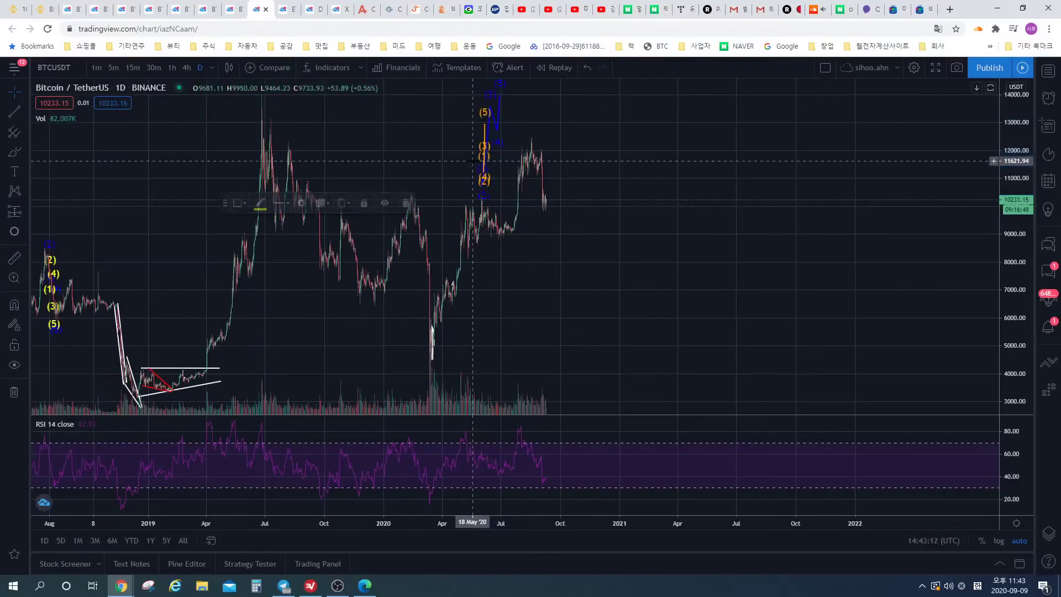
pyautogui.press('Delete')
pyautogui.click(495, 123)
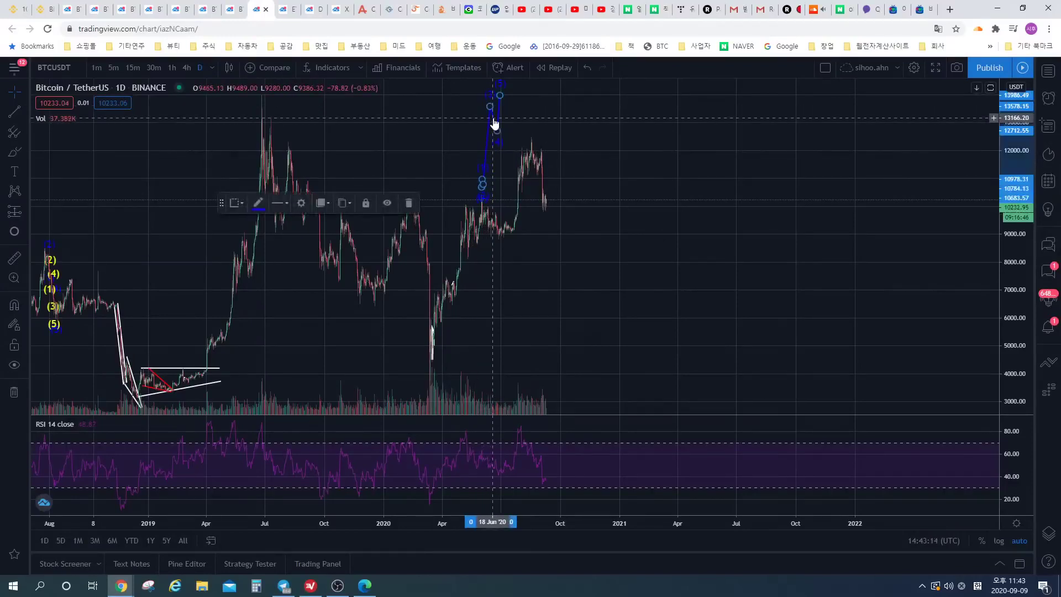
pyautogui.press('Delete')
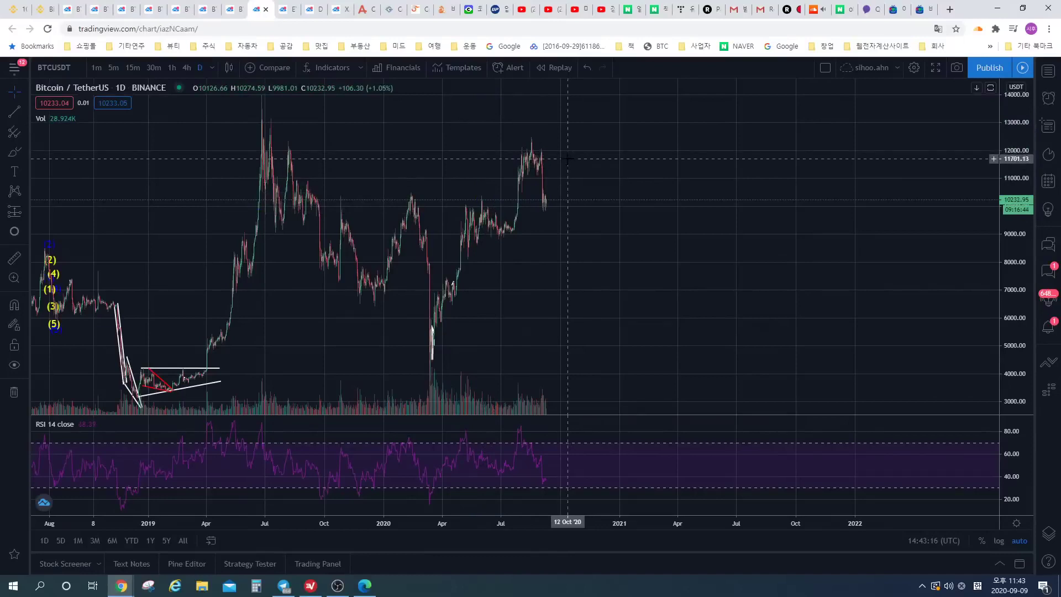
# - Review the BTCUSDT charts from the 1-hour through the 30-minute, 15-minute and 5-minute timeframes, and return to the 15-minute chart
pyautogui.click(232, 5)
pyautogui.click(211, 7)
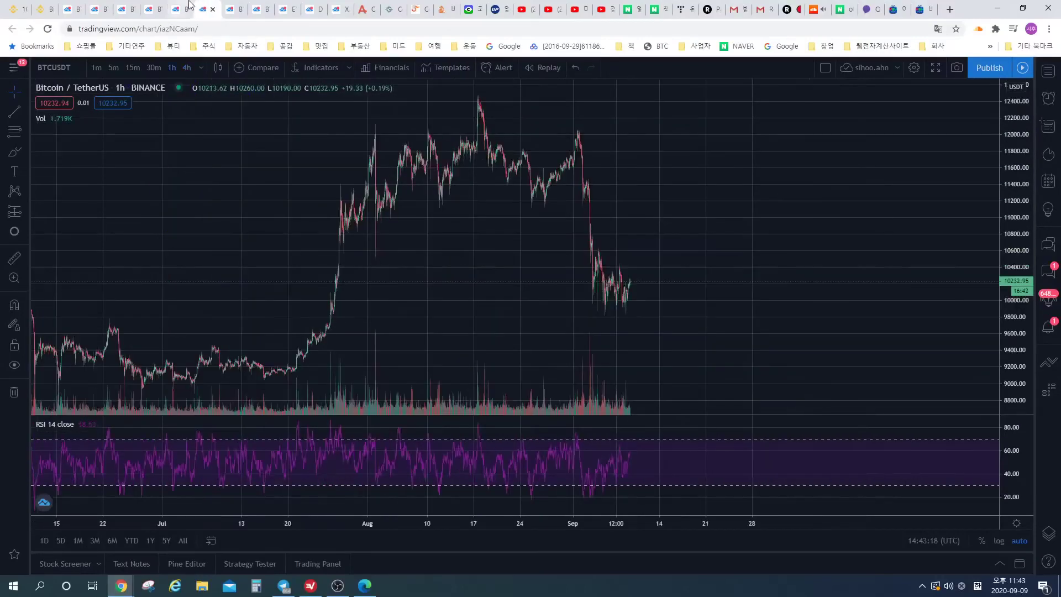
pyautogui.click(181, 9)
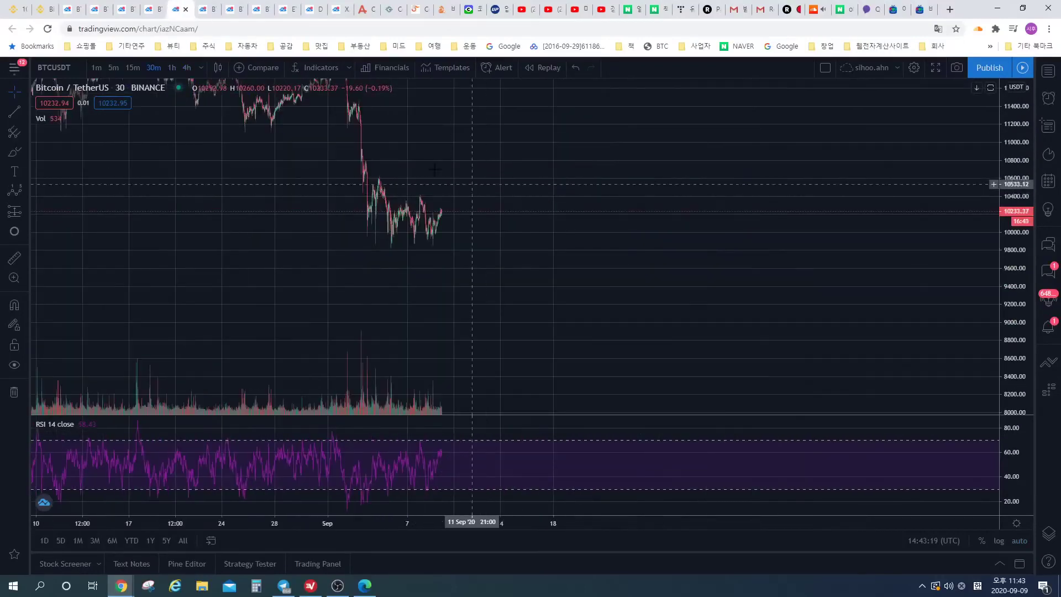
pyautogui.click(155, 9)
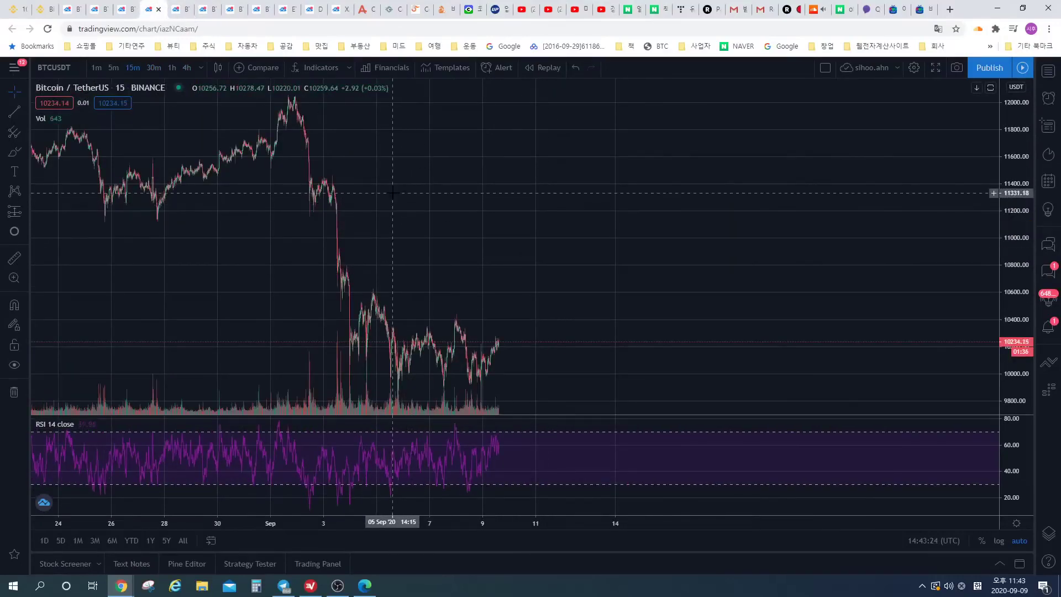
pyautogui.click(122, 5)
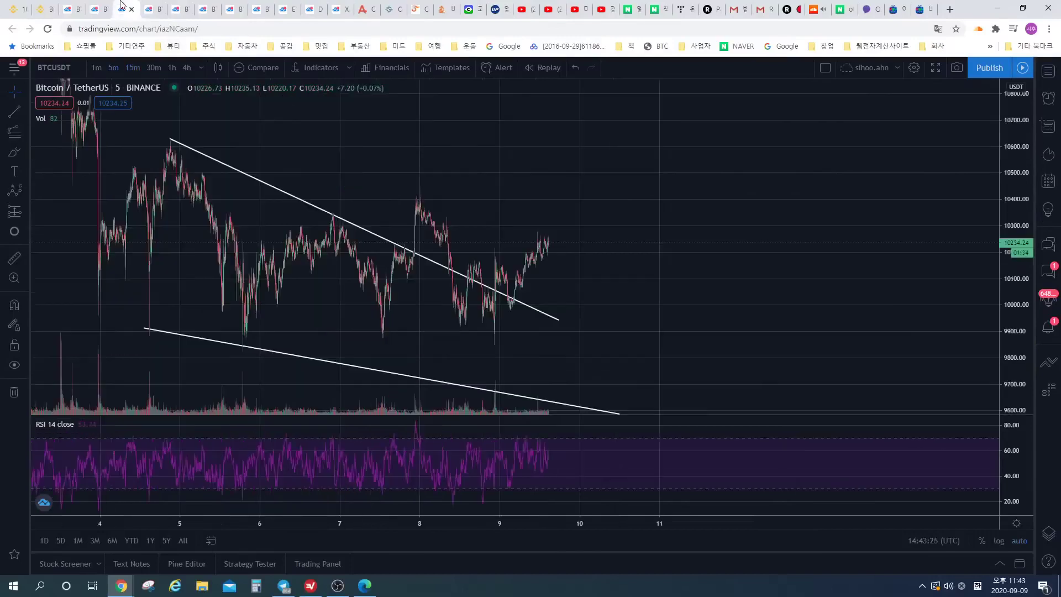
pyautogui.hotkey('ctrl', 'Tab')
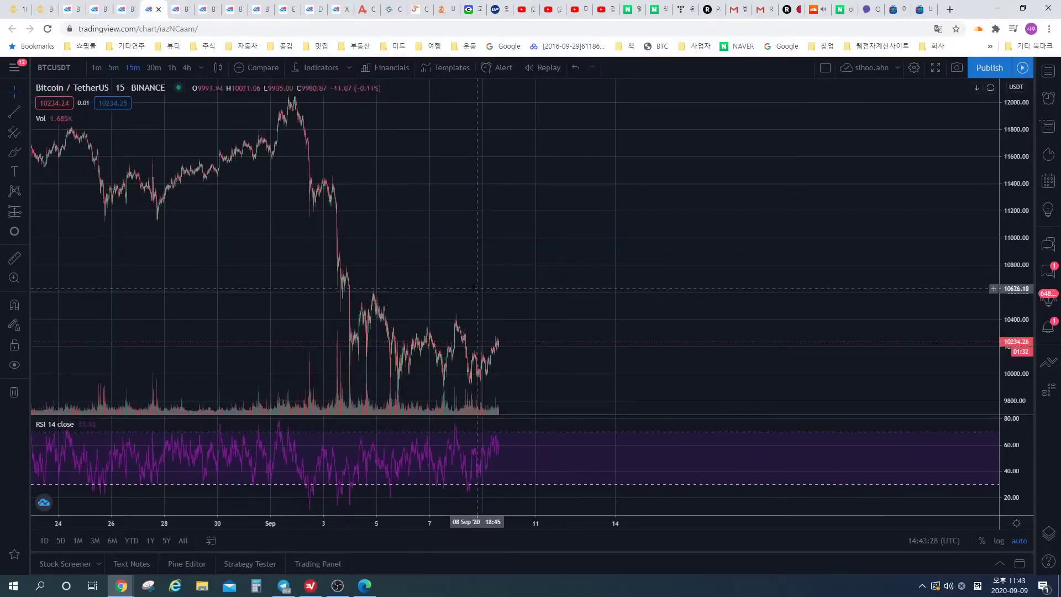
# - Check the 30-minute BTCUSDT chart and go back past the 15-minute chart to the 5-minute one
pyautogui.click(174, 7)
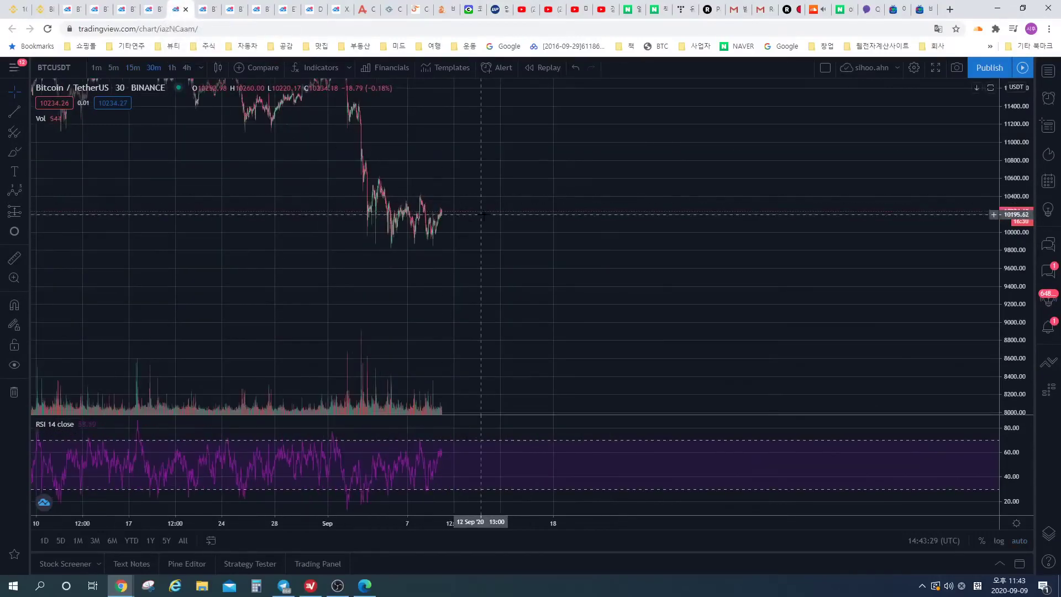
pyautogui.hotkey('ctrl', 'shift', 'Tab')
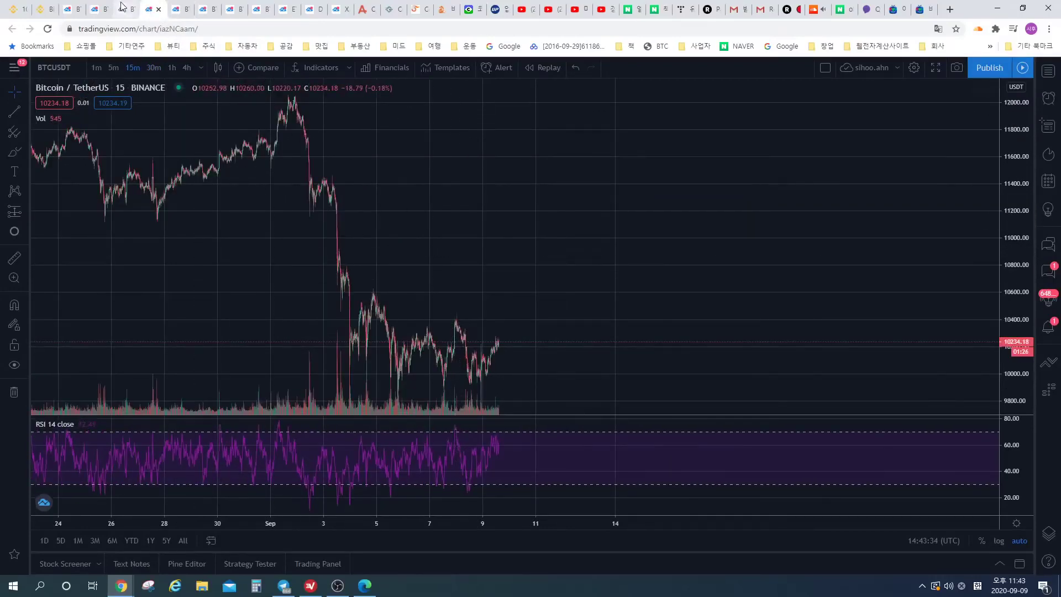
pyautogui.hotkey('ctrl', 'shift', 'Tab')
# - Draw a yellow circled 1 with an arrow to a circled 5 in the empty area beside the 5-minute price action
pyautogui.moveTo(595, 245); pyautogui.dragTo(610, 228)
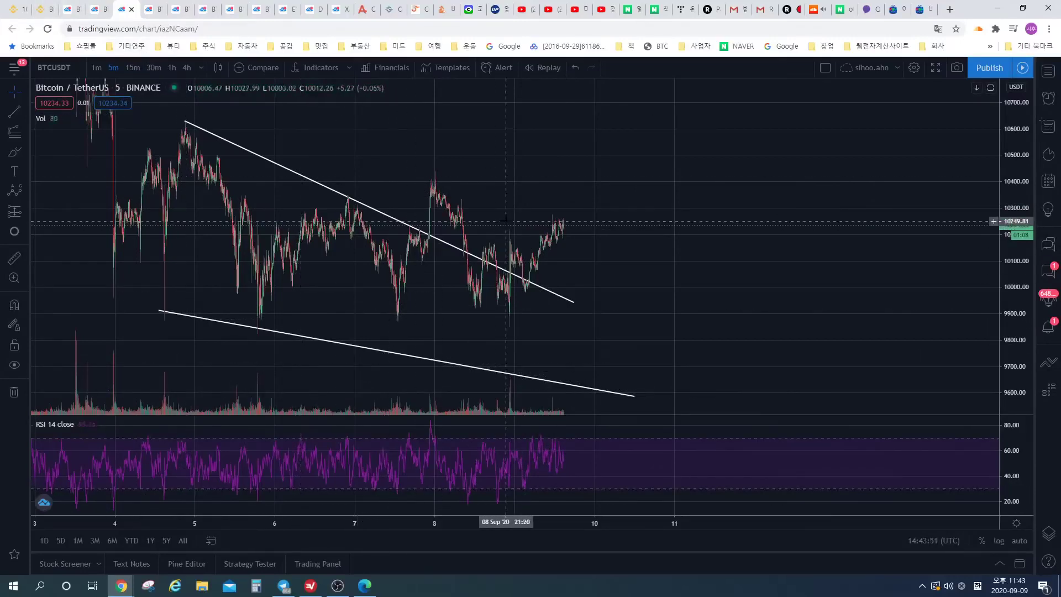
pyautogui.moveTo(557, 190); pyautogui.dragTo(467, 213)
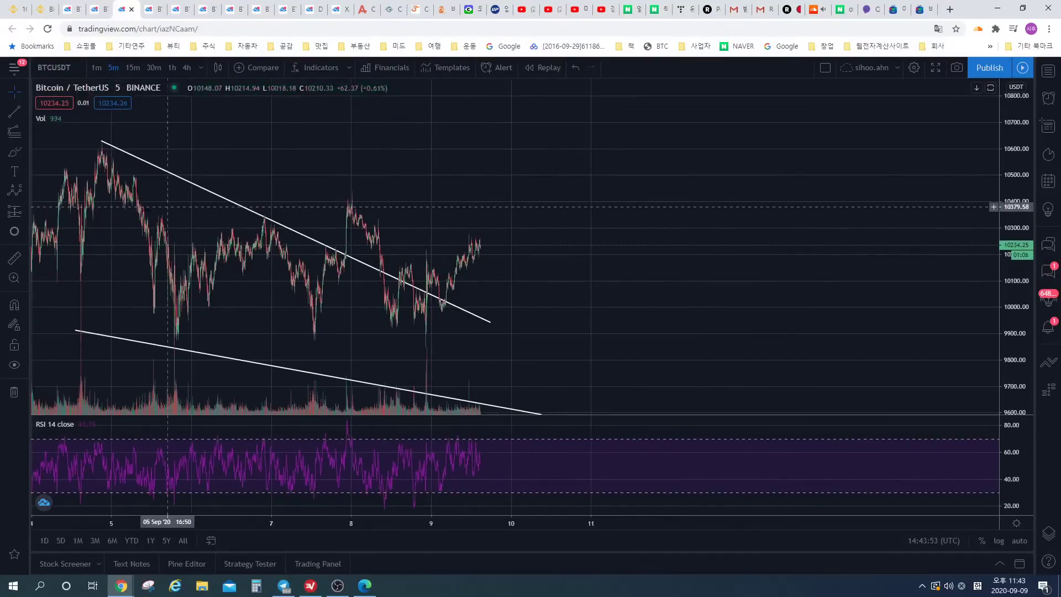
pyautogui.click(14, 152)
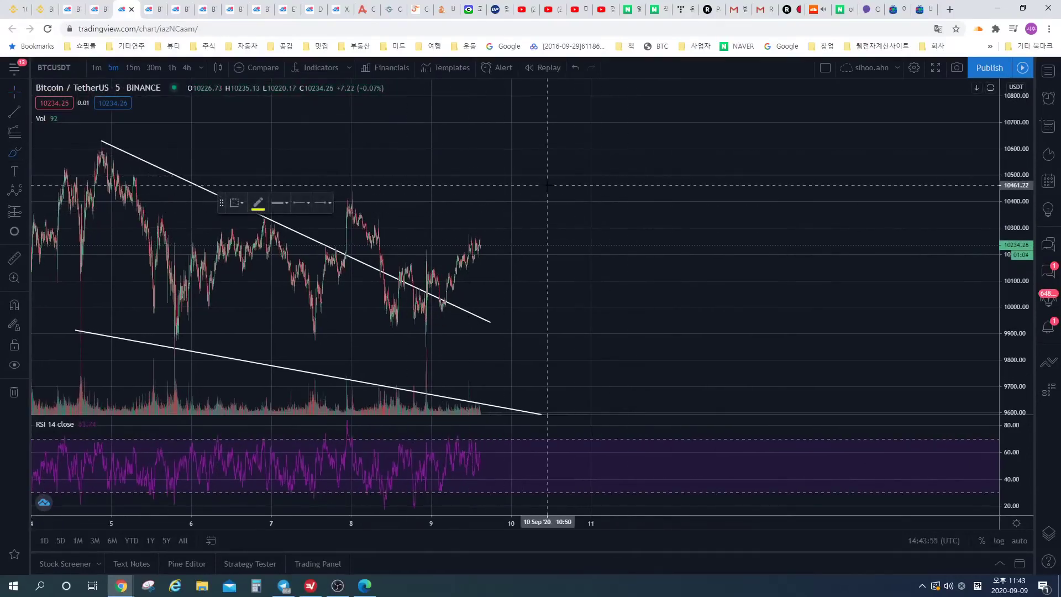
pyautogui.moveTo(577, 160); pyautogui.dragTo(575, 229)
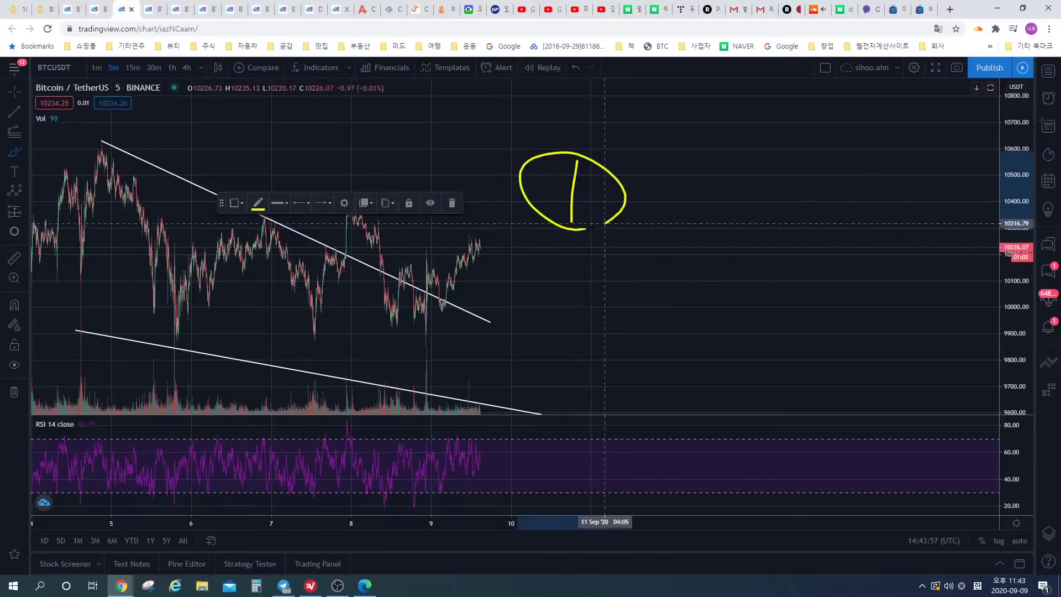
pyautogui.moveTo(701, 198)
pyautogui.mouseDown()
pyautogui.moveTo(801, 197)
pyautogui.moveTo(784, 219)
pyautogui.mouseUp()
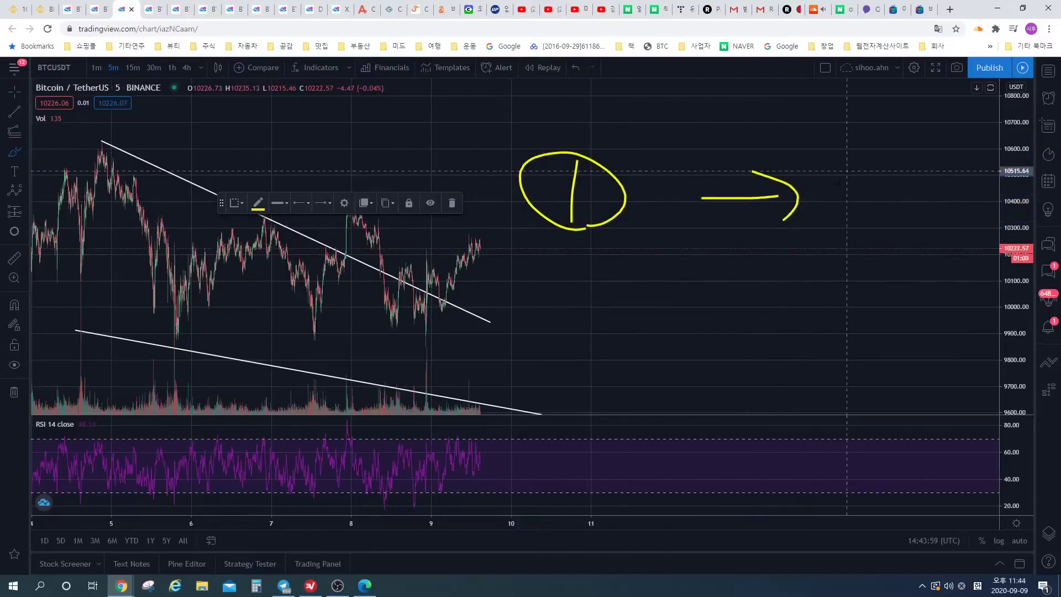
pyautogui.moveTo(834, 176)
pyautogui.mouseDown()
pyautogui.moveTo(843, 227)
pyautogui.moveTo(894, 184)
pyautogui.mouseUp()
pyautogui.moveTo(891, 227); pyautogui.dragTo(876, 235)
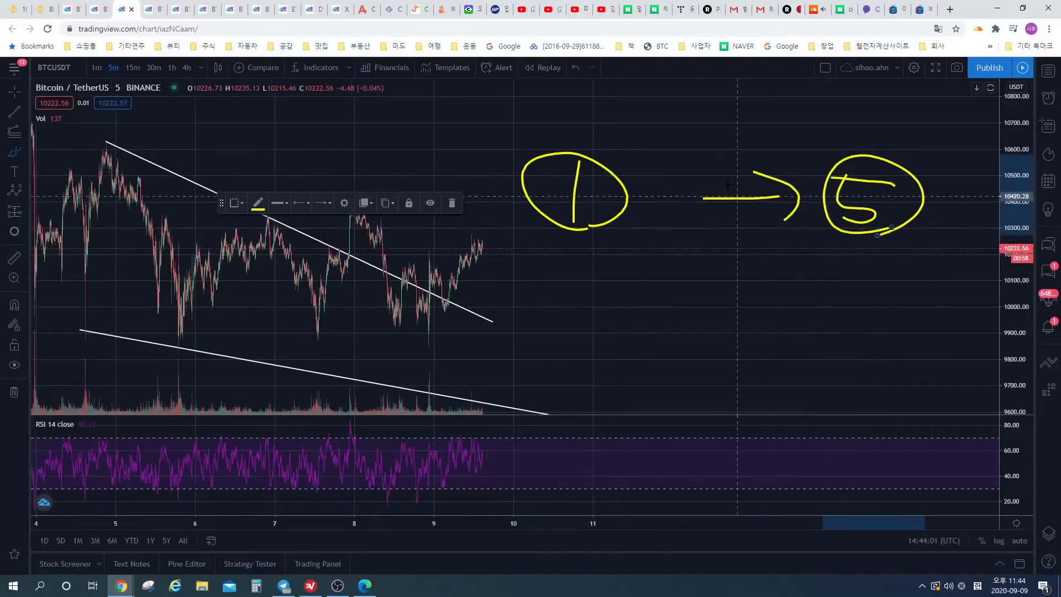
# - Add a circled 4 above the arrow and a boxed "x5" with a connecting arrow from the 1 to the 5 below it
pyautogui.moveTo(706, 141)
pyautogui.mouseDown()
pyautogui.moveTo(695, 149)
pyautogui.moveTo(724, 182)
pyautogui.mouseUp()
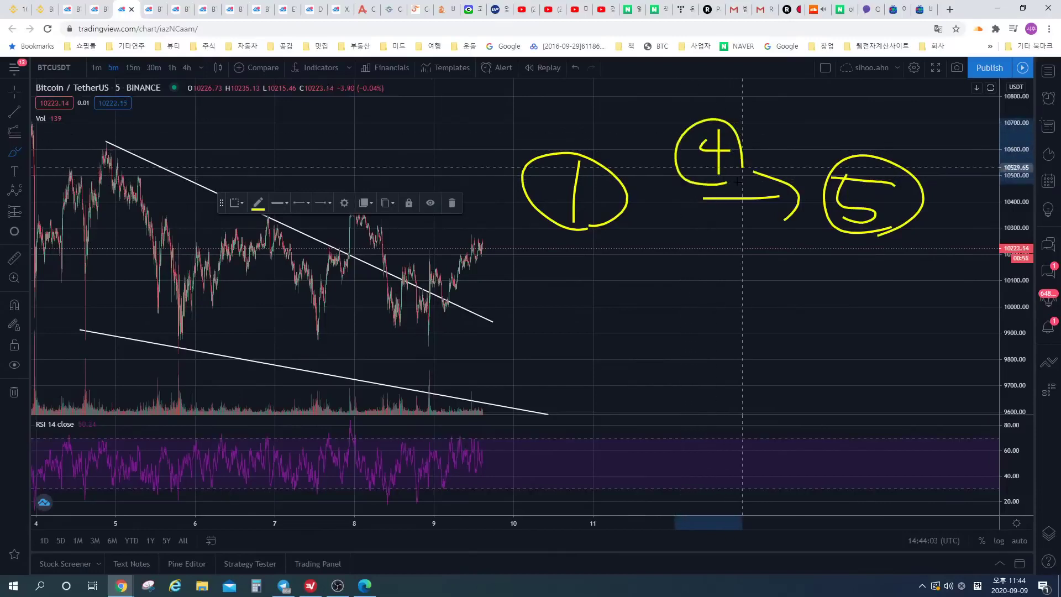
pyautogui.moveTo(582, 235)
pyautogui.mouseDown()
pyautogui.moveTo(581, 279)
pyautogui.moveTo(818, 284)
pyautogui.moveTo(846, 235)
pyautogui.moveTo(860, 256)
pyautogui.mouseUp()
pyautogui.moveTo(696, 252)
pyautogui.mouseDown()
pyautogui.moveTo(664, 271)
pyautogui.moveTo(713, 280)
pyautogui.moveTo(754, 257)
pyautogui.mouseUp()
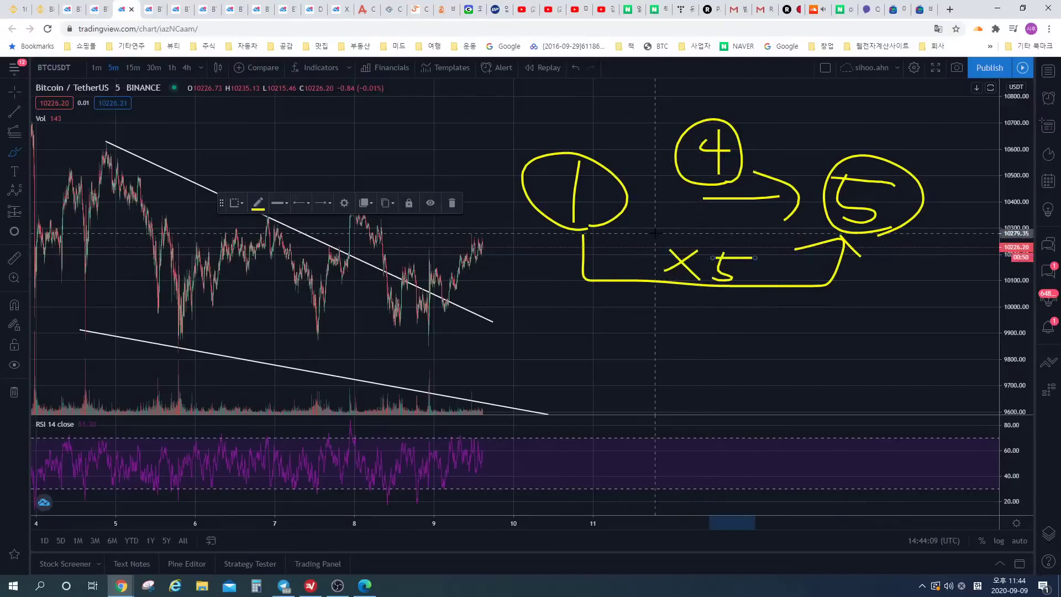
pyautogui.moveTo(654, 233)
pyautogui.mouseDown()
pyautogui.moveTo(756, 301)
pyautogui.moveTo(625, 242)
pyautogui.mouseUp()
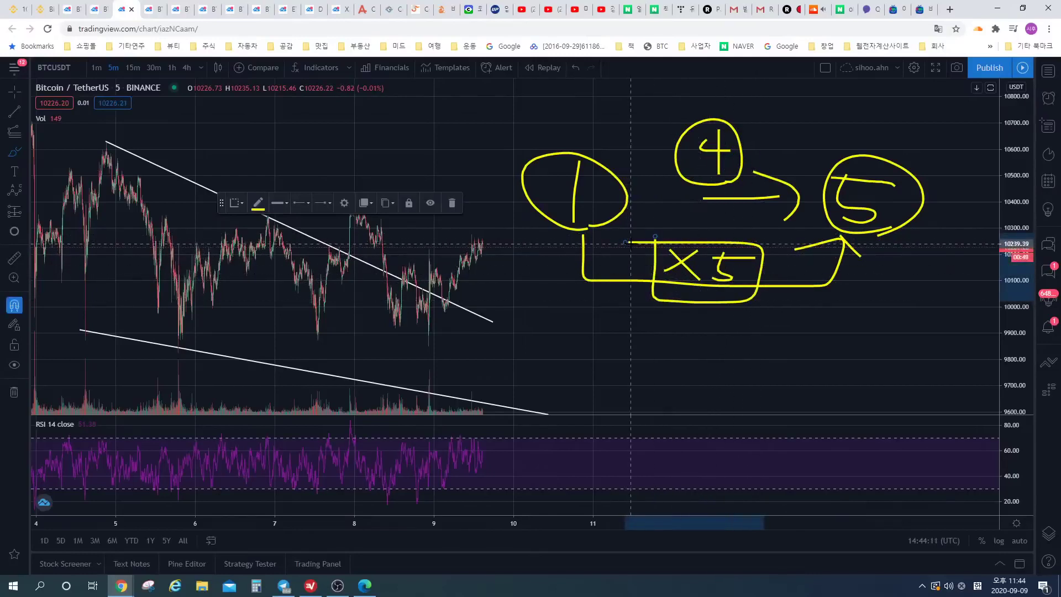
# - Undo all the yellow brush strokes of the 1-to-5 sketch on the 5-minute chart
pyautogui.hotkey('ctrl', 'z')
pyautogui.hotkey('ctrl', 'z')
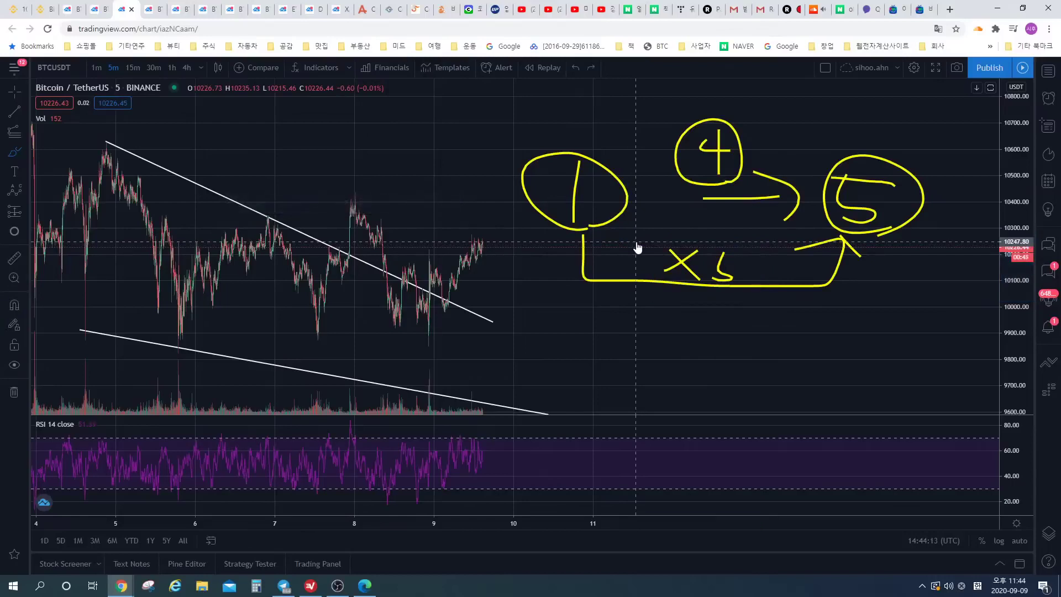
pyautogui.hotkey('ctrl', 'z')
pyautogui.hotkey('ctrl', 'z')
pyautogui.hotkey('ctrl', 'z')
pyautogui.hotkey('ctrl', 'z')
pyautogui.hotkey('ctrl', 'z')
pyautogui.hotkey('ctrl', 'z')
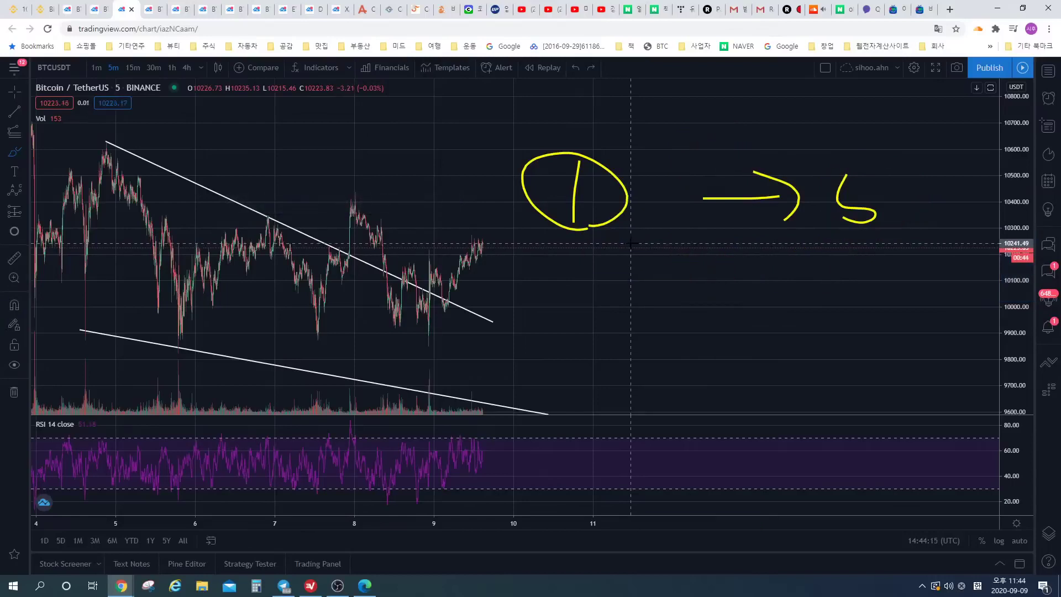
pyautogui.hotkey('ctrl', 'z')
pyautogui.hotkey('ctrl', 'z')
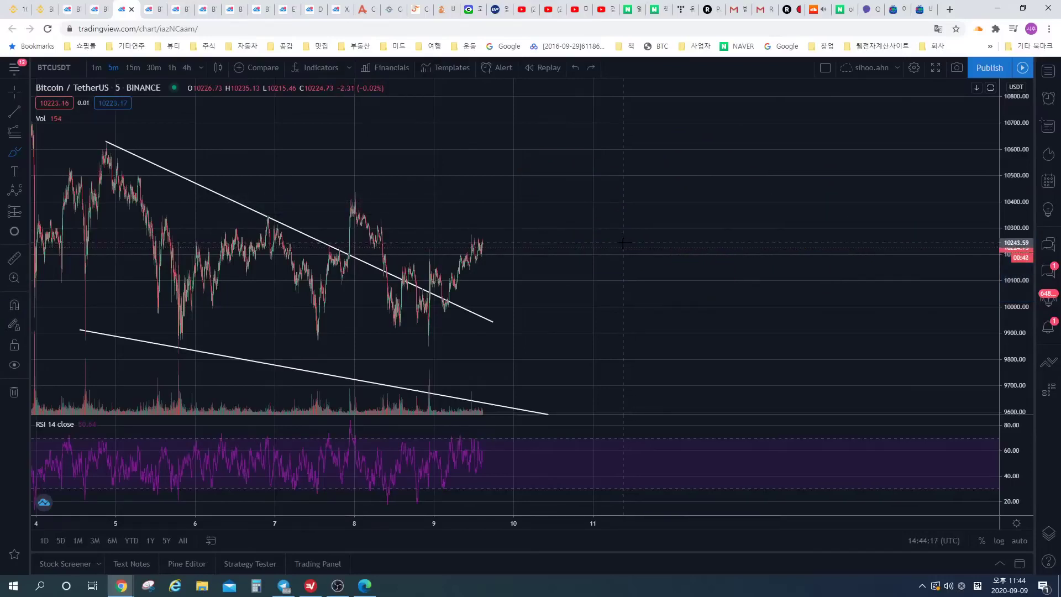
# - Draw a yellow boxed 100 with an arrow to a second boxed 100 in the empty area beside the 5-minute candles
pyautogui.moveTo(640, 226); pyautogui.dragTo(529, 221)
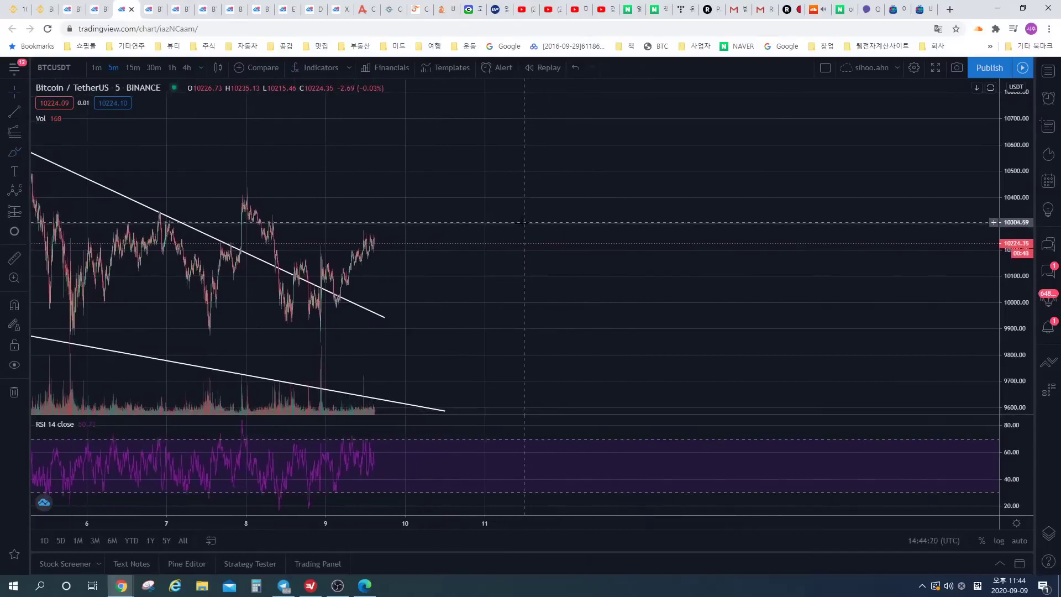
pyautogui.click(12, 153)
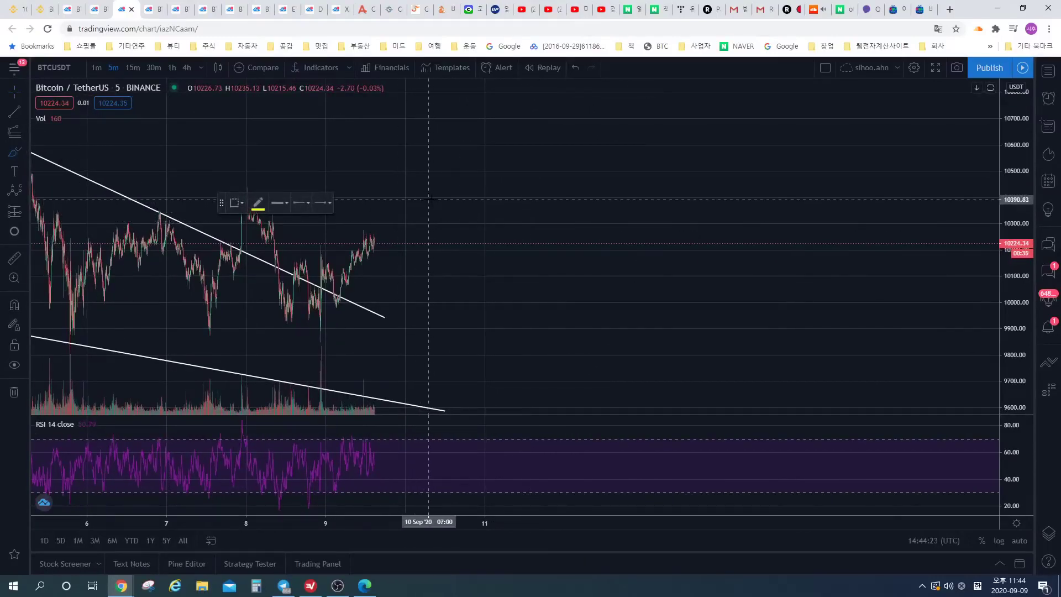
pyautogui.moveTo(502, 170); pyautogui.dragTo(463, 202)
pyautogui.moveTo(556, 176)
pyautogui.mouseDown()
pyautogui.moveTo(528, 182)
pyautogui.moveTo(615, 202)
pyautogui.moveTo(575, 193)
pyautogui.mouseUp()
pyautogui.moveTo(454, 150)
pyautogui.mouseDown()
pyautogui.moveTo(453, 189)
pyautogui.moveTo(657, 199)
pyautogui.moveTo(516, 170)
pyautogui.mouseUp()
pyautogui.moveTo(671, 225)
pyautogui.mouseDown()
pyautogui.moveTo(736, 224)
pyautogui.moveTo(746, 242)
pyautogui.mouseUp()
pyautogui.moveTo(782, 192); pyautogui.dragTo(785, 240)
pyautogui.moveTo(824, 205); pyautogui.dragTo(853, 211)
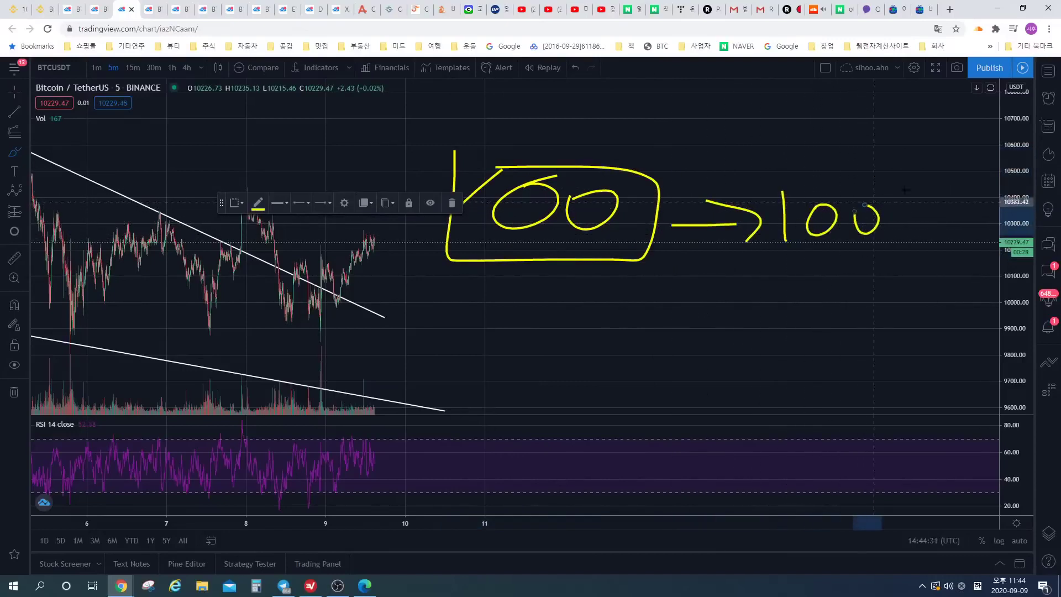
pyautogui.moveTo(912, 183)
pyautogui.mouseDown()
pyautogui.moveTo(763, 170)
pyautogui.moveTo(906, 268)
pyautogui.moveTo(925, 182)
pyautogui.mouseUp()
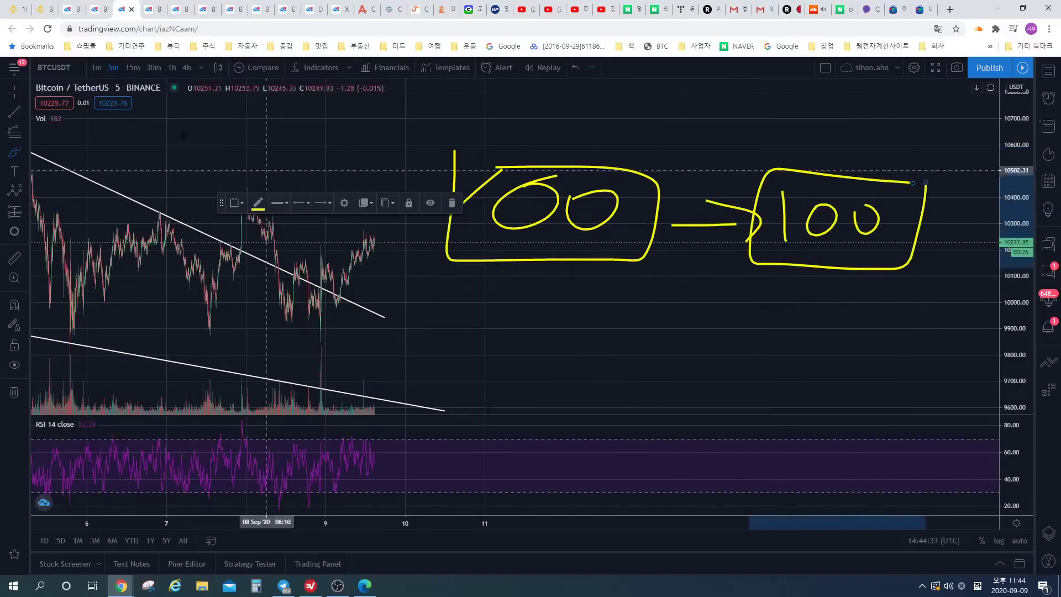
# - Start another yellow brush drawing in the free space below the two boxed 100 figures
pyautogui.moveTo(611, 338); pyautogui.dragTo(527, 256)
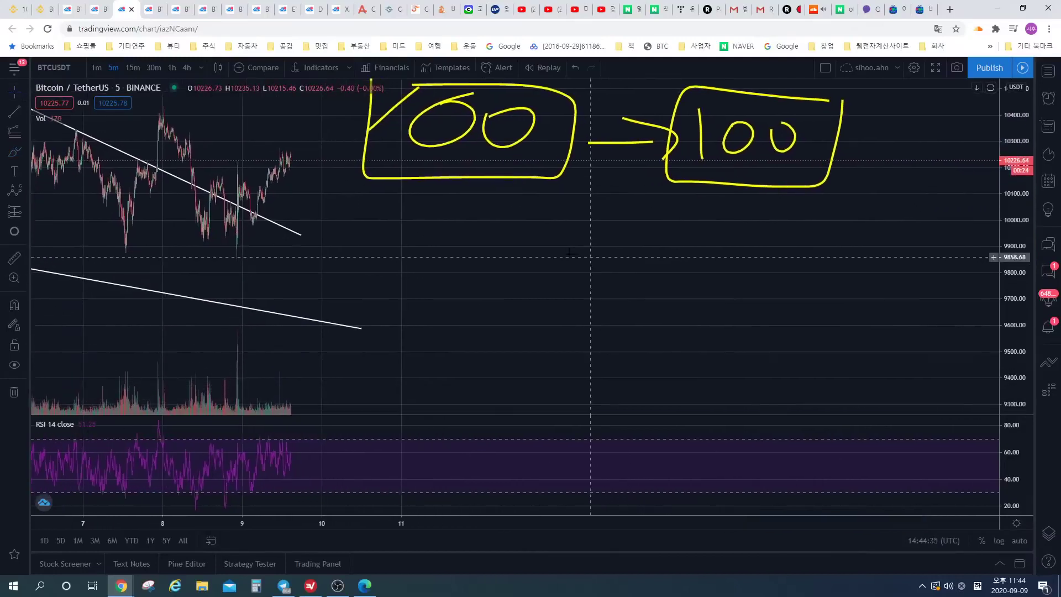
pyautogui.click(17, 157)
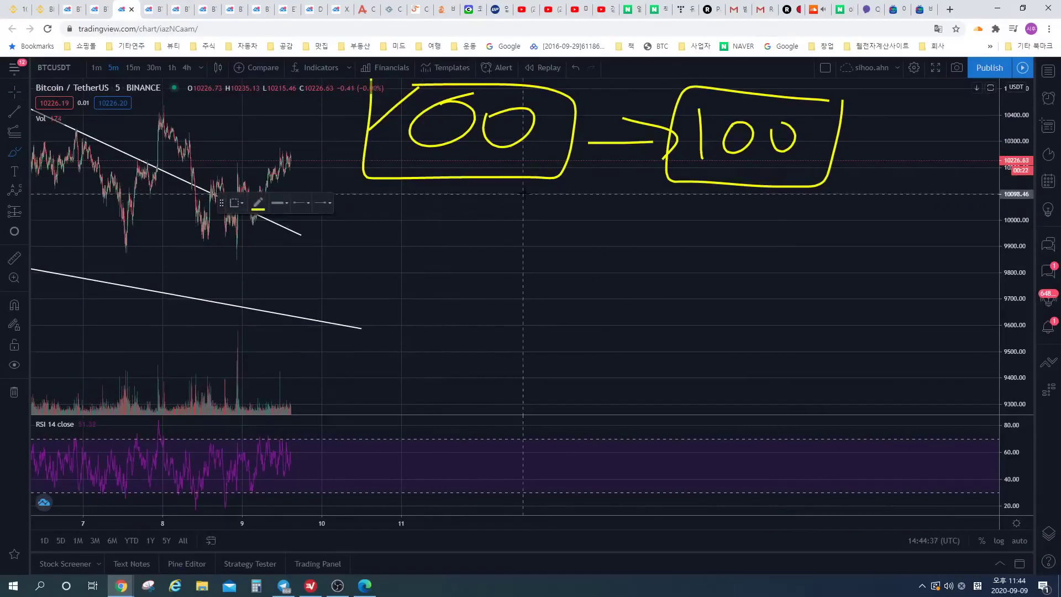
# - Handwrite a boxed ×5 below the boxed 100 and an arrow leading to a boxed 500
pyautogui.moveTo(528, 195)
pyautogui.mouseDown()
pyautogui.moveTo(489, 217)
pyautogui.moveTo(536, 232)
pyautogui.moveTo(595, 206)
pyautogui.mouseUp()
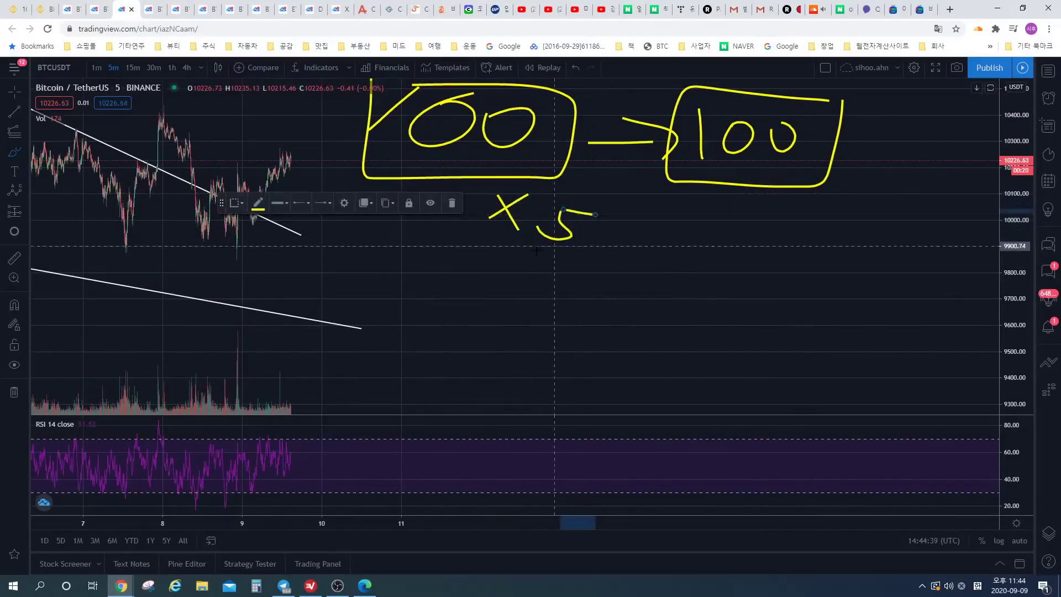
pyautogui.moveTo(499, 182)
pyautogui.mouseDown()
pyautogui.moveTo(598, 203)
pyautogui.moveTo(522, 192)
pyautogui.mouseUp()
pyautogui.moveTo(641, 271); pyautogui.dragTo(700, 305)
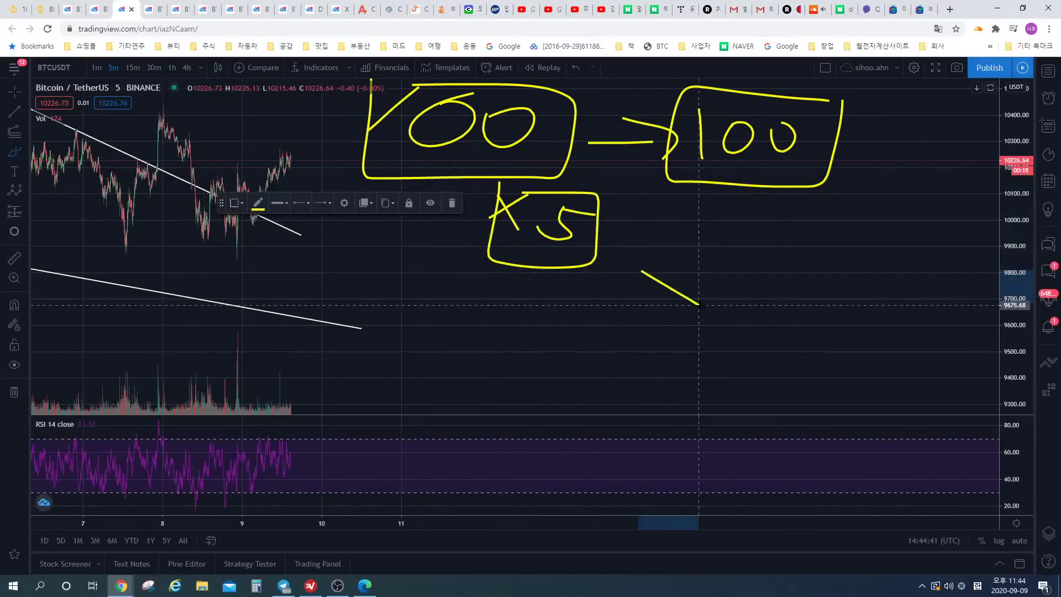
pyautogui.moveTo(688, 267)
pyautogui.mouseDown()
pyautogui.moveTo(721, 287)
pyautogui.moveTo(710, 321)
pyautogui.mouseUp()
pyautogui.moveTo(760, 282); pyautogui.dragTo(749, 316)
pyautogui.moveTo(806, 293); pyautogui.dragTo(823, 303)
pyautogui.moveTo(868, 271)
pyautogui.mouseDown()
pyautogui.moveTo(733, 313)
pyautogui.moveTo(850, 275)
pyautogui.mouseUp()
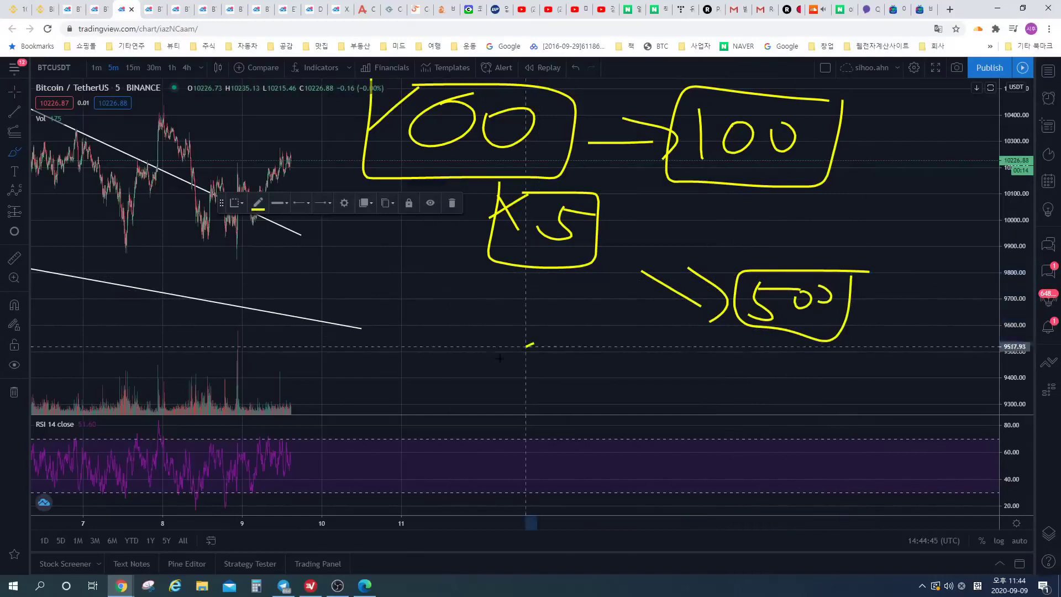
# - Handwrite a boxed 10 with a × sign and an arrow to a boxed 1000 beneath the ×5 example
pyautogui.moveTo(533, 343); pyautogui.dragTo(477, 363)
pyautogui.moveTo(486, 345)
pyautogui.mouseDown()
pyautogui.moveTo(540, 380)
pyautogui.moveTo(598, 354)
pyautogui.moveTo(697, 366)
pyautogui.moveTo(687, 398)
pyautogui.mouseUp()
pyautogui.click(574, 370)
pyautogui.moveTo(751, 359)
pyautogui.mouseDown()
pyautogui.moveTo(744, 384)
pyautogui.moveTo(785, 368)
pyautogui.moveTo(844, 380)
pyautogui.moveTo(710, 365)
pyautogui.moveTo(862, 381)
pyautogui.moveTo(873, 350)
pyautogui.mouseUp()
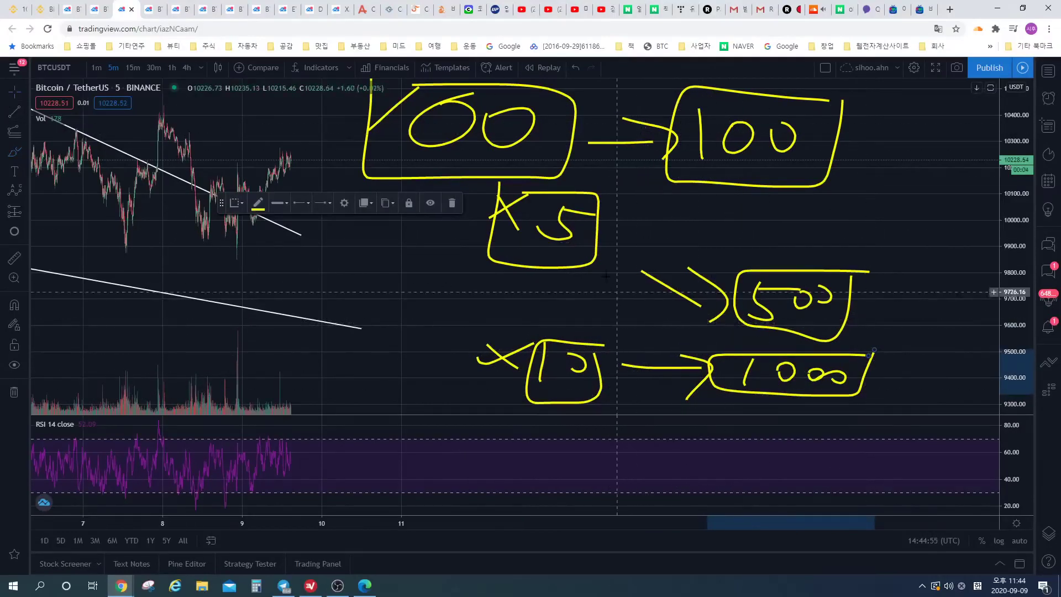
# - Delete the handwritten ×5 and the box around it, stroke by stroke
pyautogui.moveTo(622, 216); pyautogui.dragTo(613, 270)
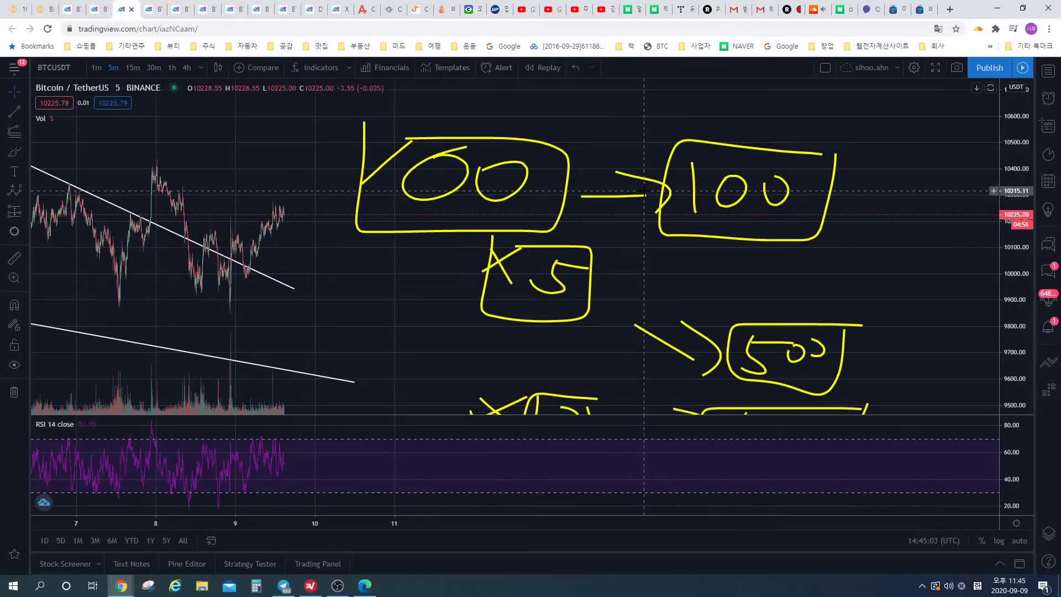
pyautogui.moveTo(644, 191); pyautogui.dragTo(611, 103)
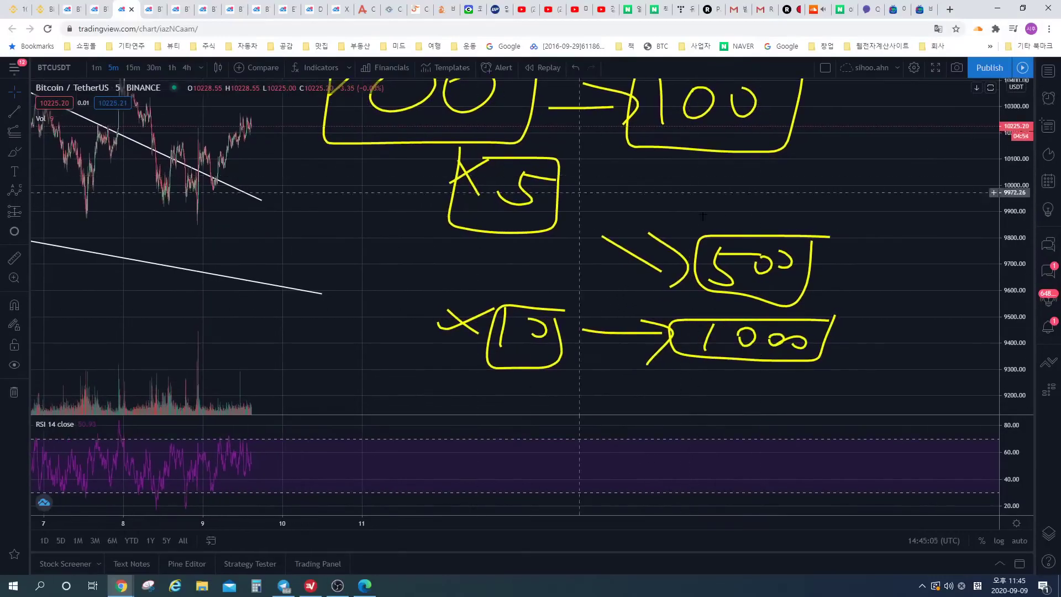
pyautogui.click(656, 277)
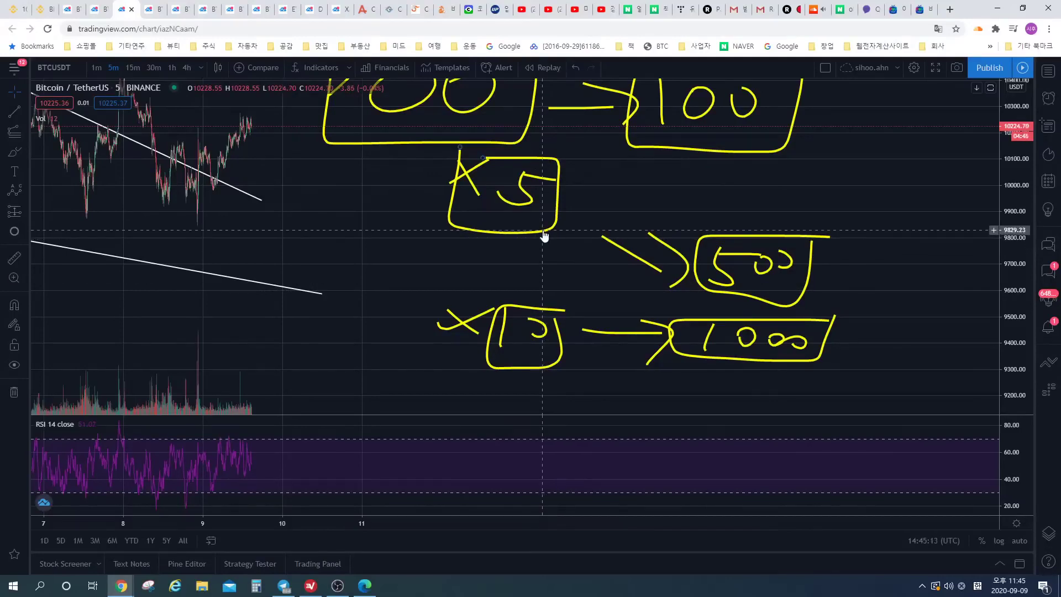
pyautogui.moveTo(574, 246); pyautogui.dragTo(581, 299)
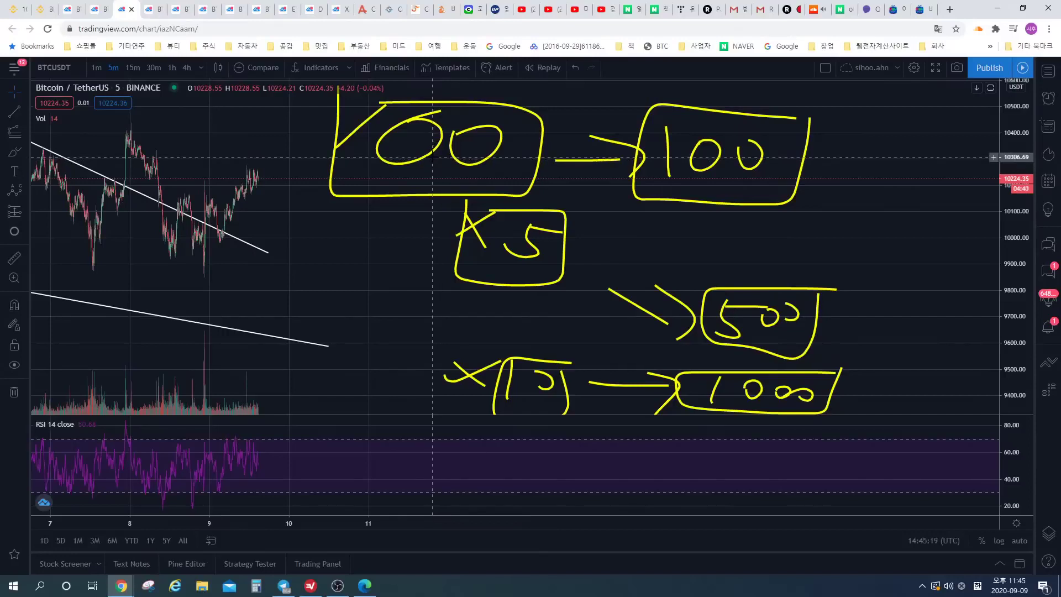
pyautogui.click(559, 285)
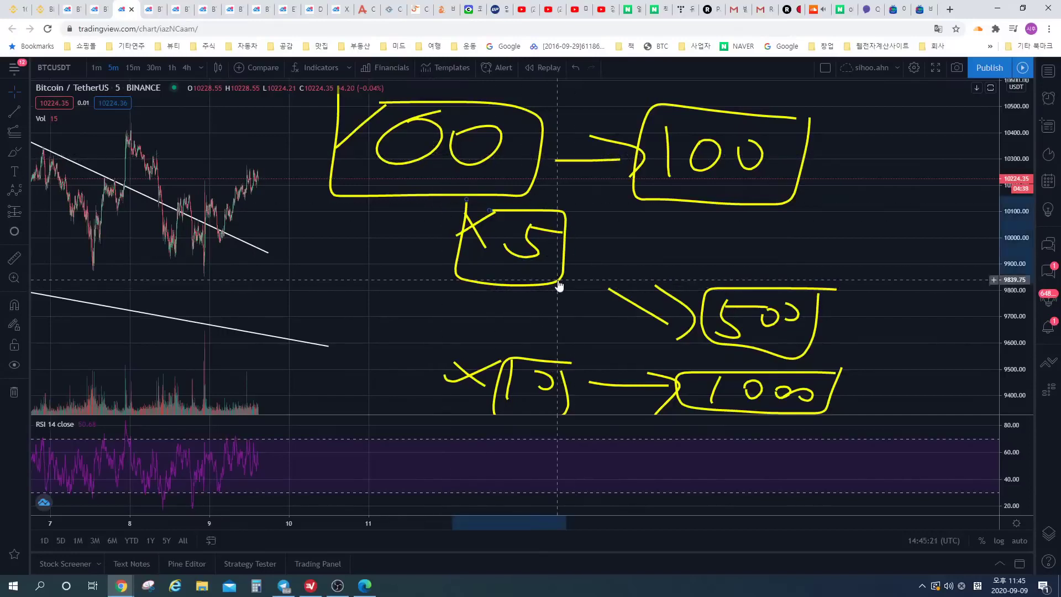
pyautogui.press('Delete')
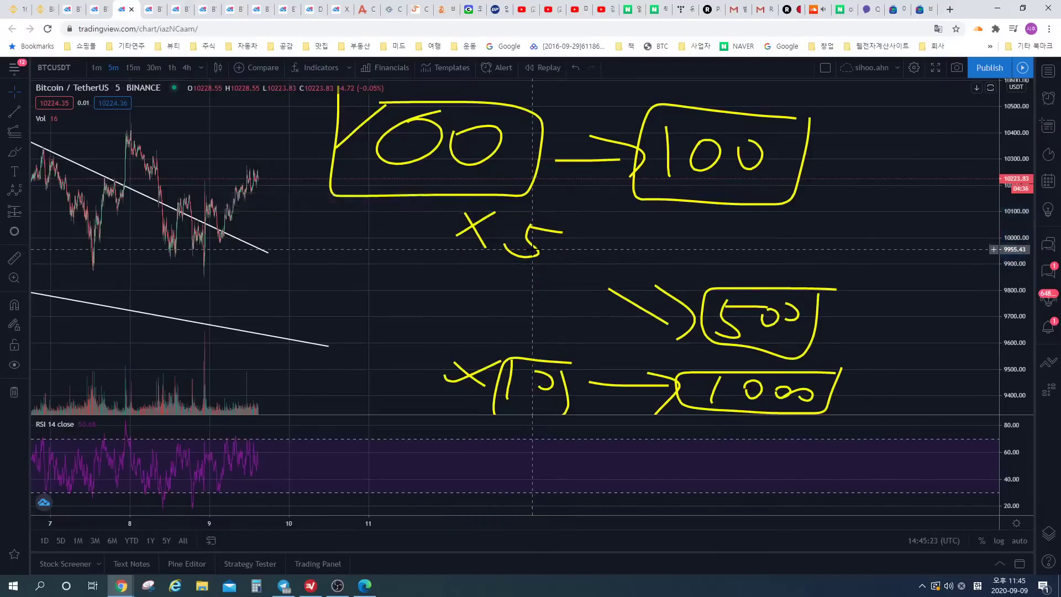
pyautogui.click(536, 251)
pyautogui.press('Delete')
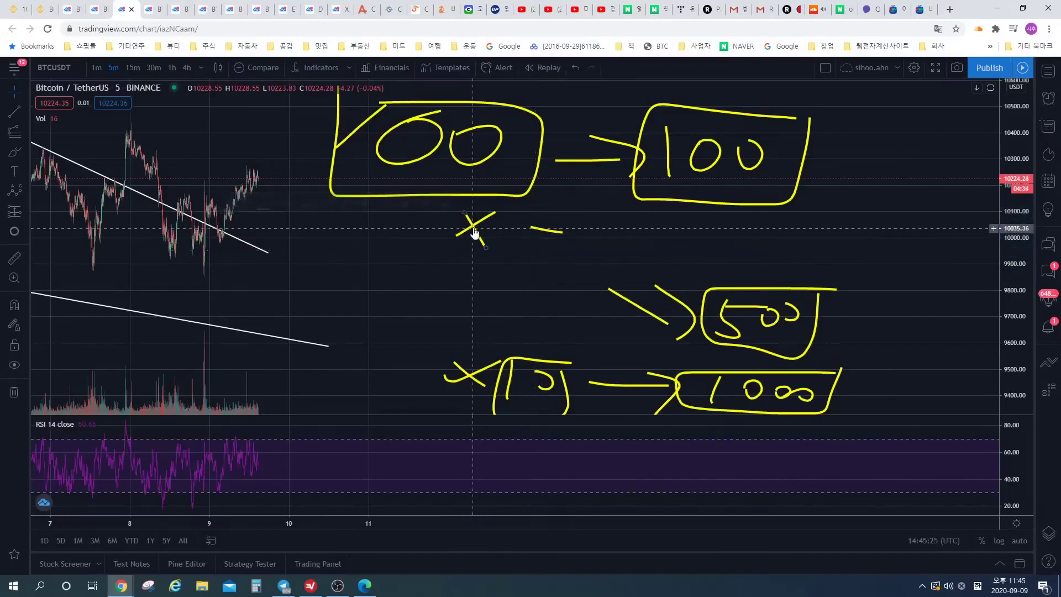
pyautogui.click(474, 230)
pyautogui.press('Delete')
pyautogui.click(485, 220)
pyautogui.press('Delete')
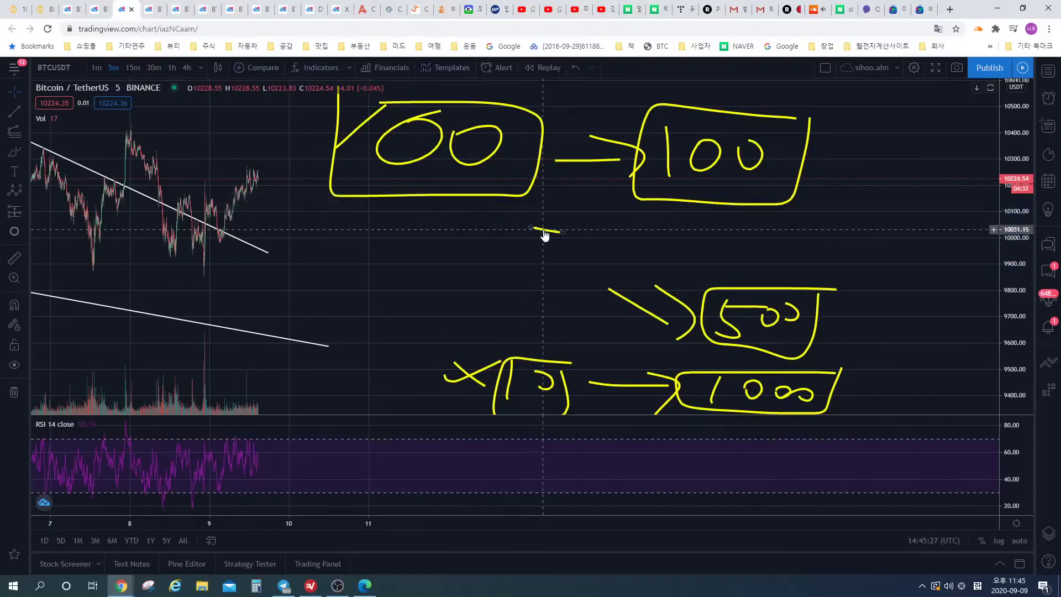
pyautogui.click(546, 230)
pyautogui.press('Delete')
# - Delete the handwritten starting 100 before the arrow, together with its box
pyautogui.press('Delete')
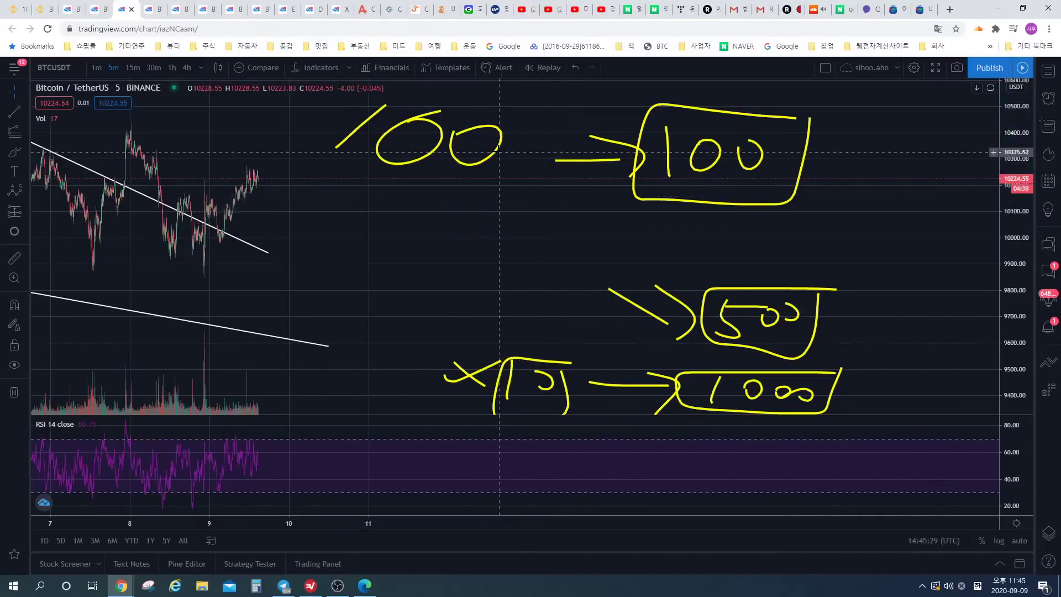
pyautogui.click(500, 145)
pyautogui.press('Delete')
pyautogui.press('Delete')
pyautogui.click(361, 127)
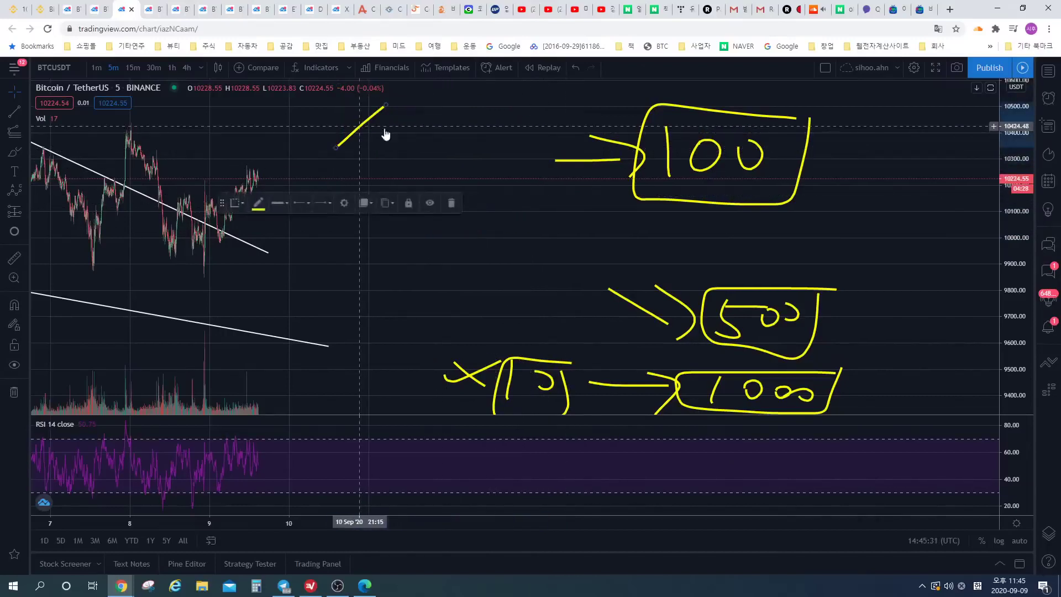
pyautogui.press('Delete')
# - Delete the upper arrow and the boxed 100 it points to, stroke by stroke
pyautogui.click(617, 148)
pyautogui.press('Delete')
pyautogui.click(619, 160)
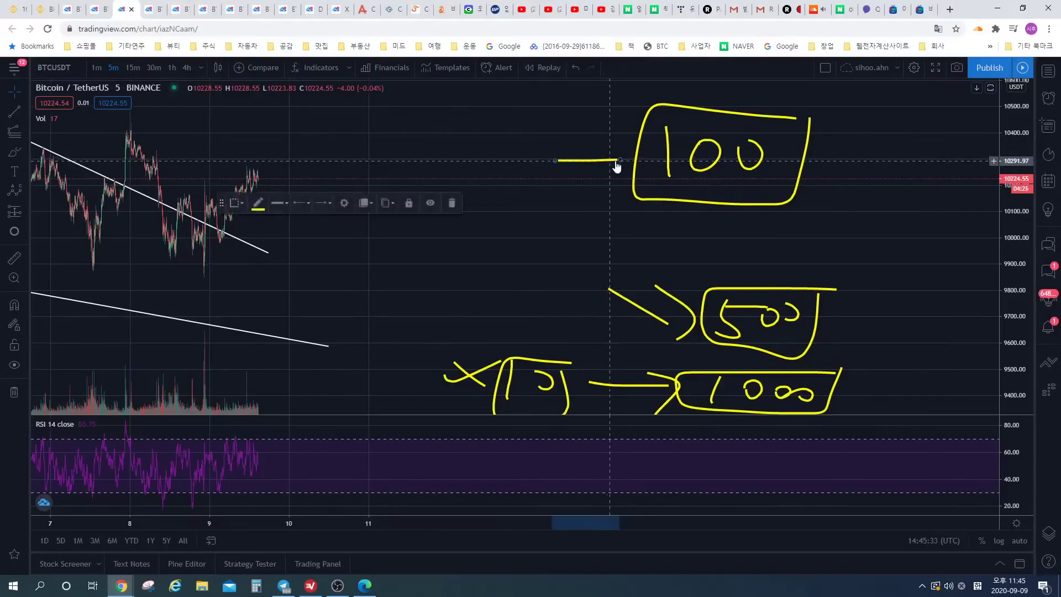
pyautogui.press('Delete')
pyautogui.click(639, 166)
pyautogui.press('Delete')
pyautogui.click(669, 164)
pyautogui.press('Delete')
pyautogui.click(719, 154)
pyautogui.press('Delete')
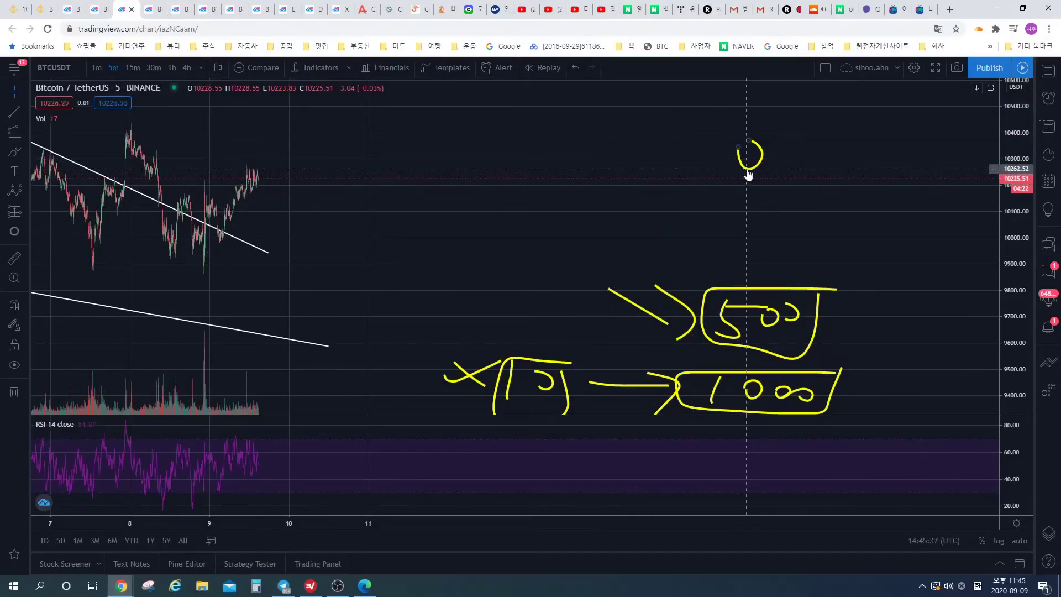
pyautogui.click(747, 174)
pyautogui.press('Delete')
# - Handwrite 100 with the Brush above the remaining examples, with an arrow labelled 10 leading to a boxed 1000
pyautogui.click(14, 152)
pyautogui.moveTo(394, 165)
pyautogui.mouseDown()
pyautogui.moveTo(433, 139)
pyautogui.moveTo(541, 160)
pyautogui.moveTo(666, 163)
pyautogui.moveTo(673, 187)
pyautogui.mouseUp()
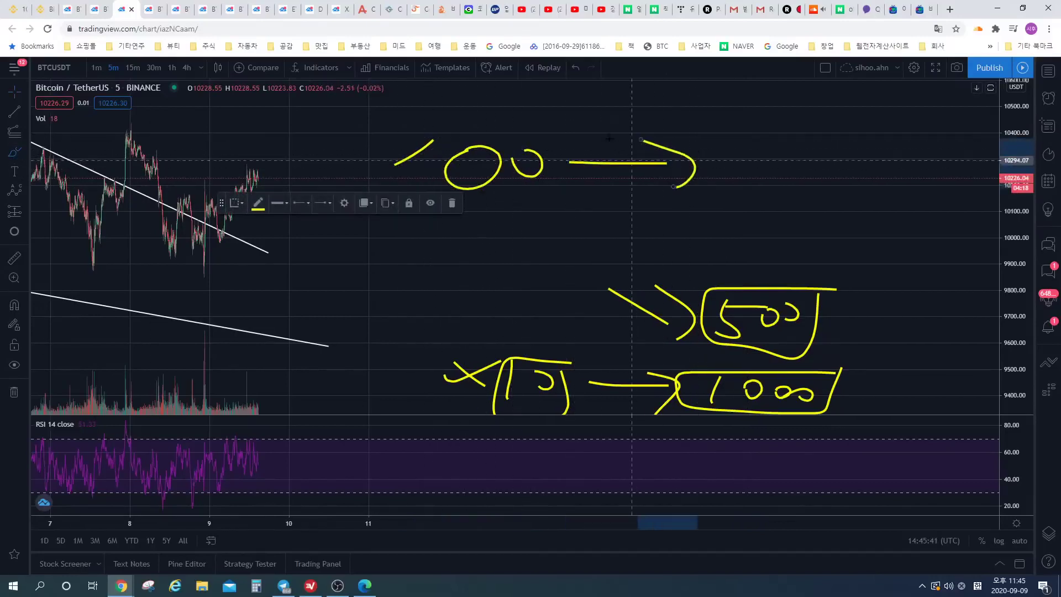
pyautogui.moveTo(605, 115)
pyautogui.mouseDown()
pyautogui.moveTo(603, 141)
pyautogui.moveTo(624, 142)
pyautogui.mouseUp()
pyautogui.moveTo(755, 152); pyautogui.dragTo(733, 184)
pyautogui.moveTo(775, 161); pyautogui.dragTo(771, 175)
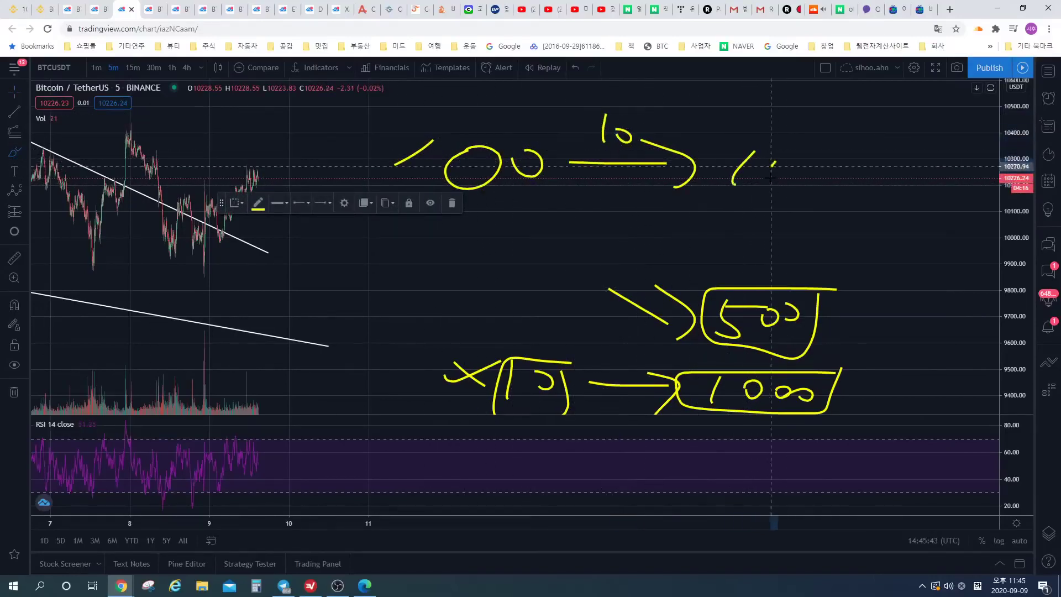
pyautogui.moveTo(842, 184); pyautogui.dragTo(816, 173)
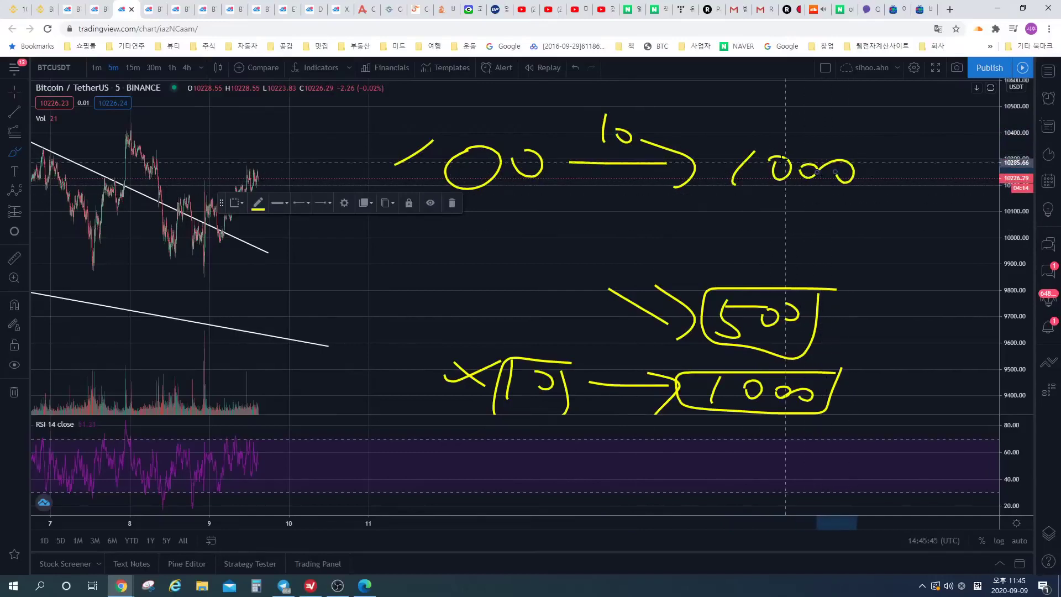
pyautogui.moveTo(856, 142)
pyautogui.mouseDown()
pyautogui.moveTo(769, 140)
pyautogui.moveTo(852, 166)
pyautogui.mouseUp()
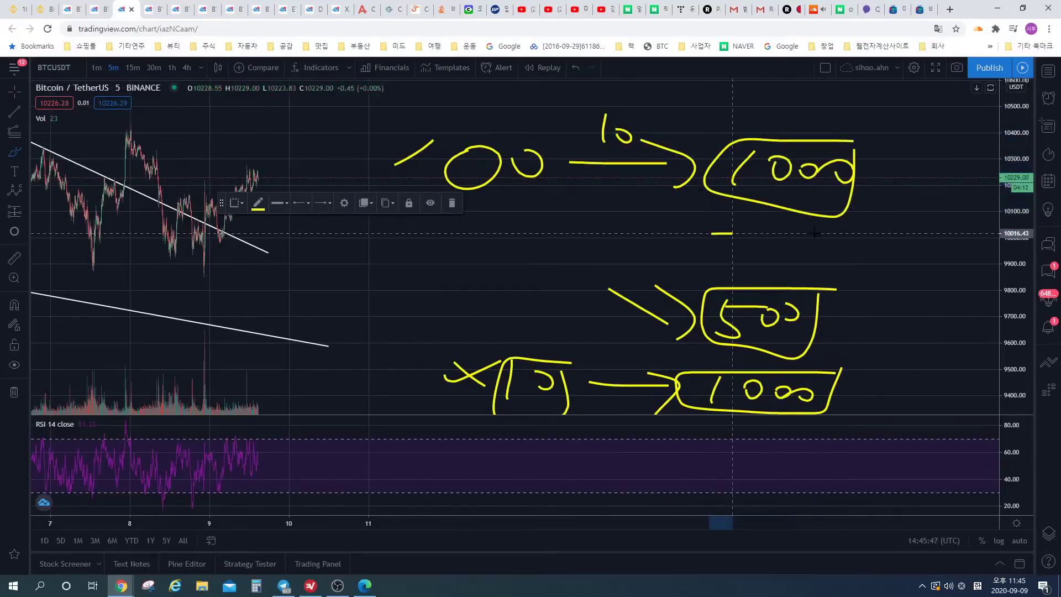
# - Draw a line under the upper boxed 1000, write 5% beside the line and a circled 50 next to the box
pyautogui.moveTo(711, 234)
pyautogui.mouseDown()
pyautogui.moveTo(825, 233)
pyautogui.moveTo(879, 248)
pyautogui.mouseUp()
pyautogui.moveTo(912, 243); pyautogui.dragTo(896, 243)
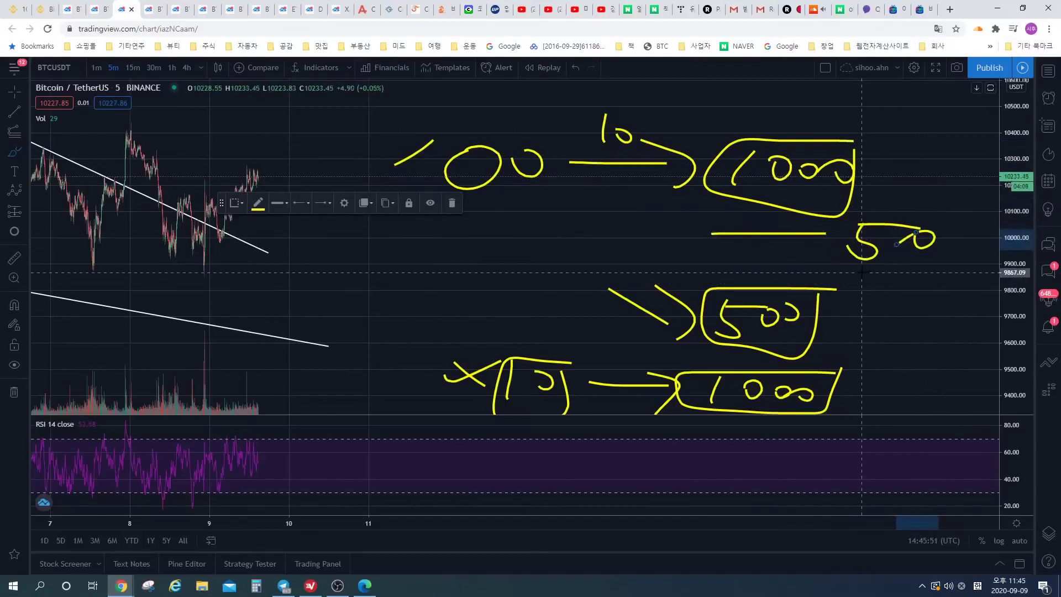
pyautogui.hotkey('ctrl', 'z')
pyautogui.moveTo(934, 235)
pyautogui.mouseDown()
pyautogui.moveTo(910, 262)
pyautogui.moveTo(915, 247)
pyautogui.mouseUp()
pyautogui.moveTo(922, 262); pyautogui.dragTo(938, 263)
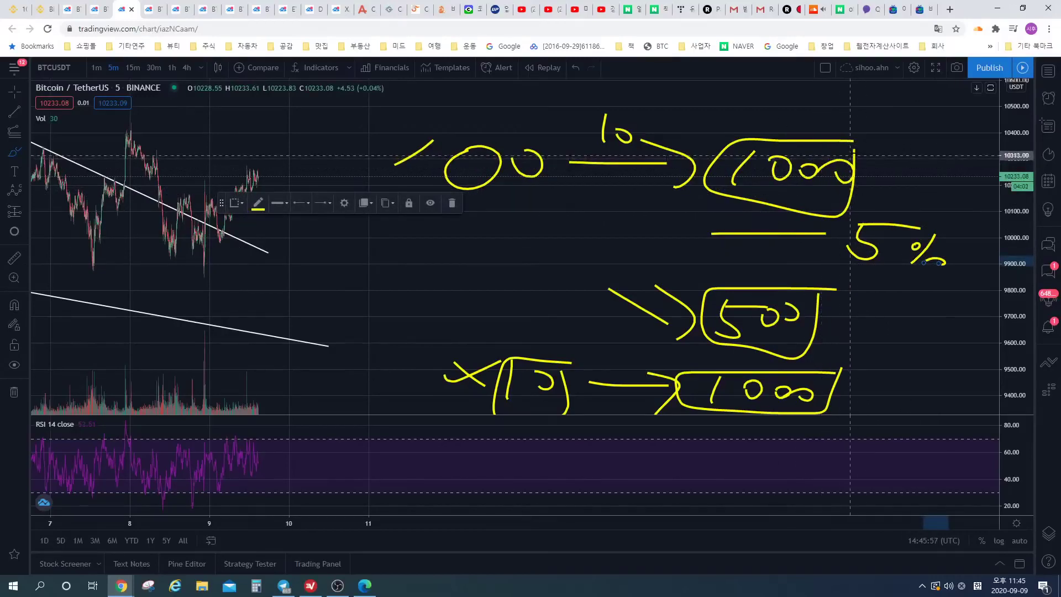
pyautogui.moveTo(886, 142)
pyautogui.mouseDown()
pyautogui.moveTo(890, 188)
pyautogui.moveTo(937, 160)
pyautogui.moveTo(951, 189)
pyautogui.mouseUp()
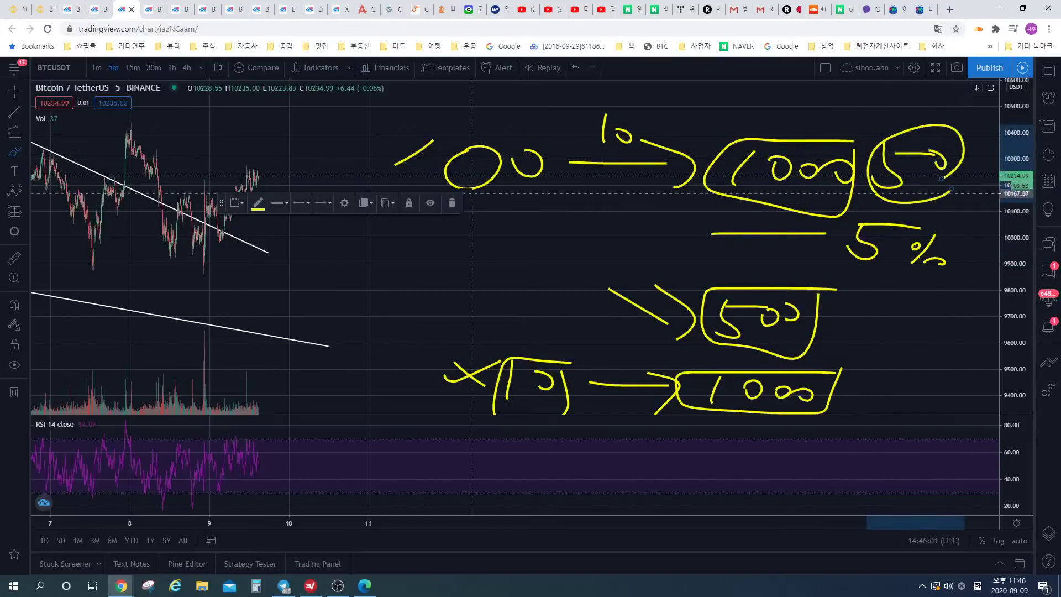
# - Box the handwritten 100 and write two boxed 50s, one under the other, below it
pyautogui.moveTo(397, 121)
pyautogui.mouseDown()
pyautogui.moveTo(390, 165)
pyautogui.moveTo(596, 166)
pyautogui.moveTo(452, 123)
pyautogui.mouseUp()
pyautogui.moveTo(454, 220)
pyautogui.mouseDown()
pyautogui.moveTo(419, 251)
pyautogui.moveTo(491, 234)
pyautogui.moveTo(507, 242)
pyautogui.mouseUp()
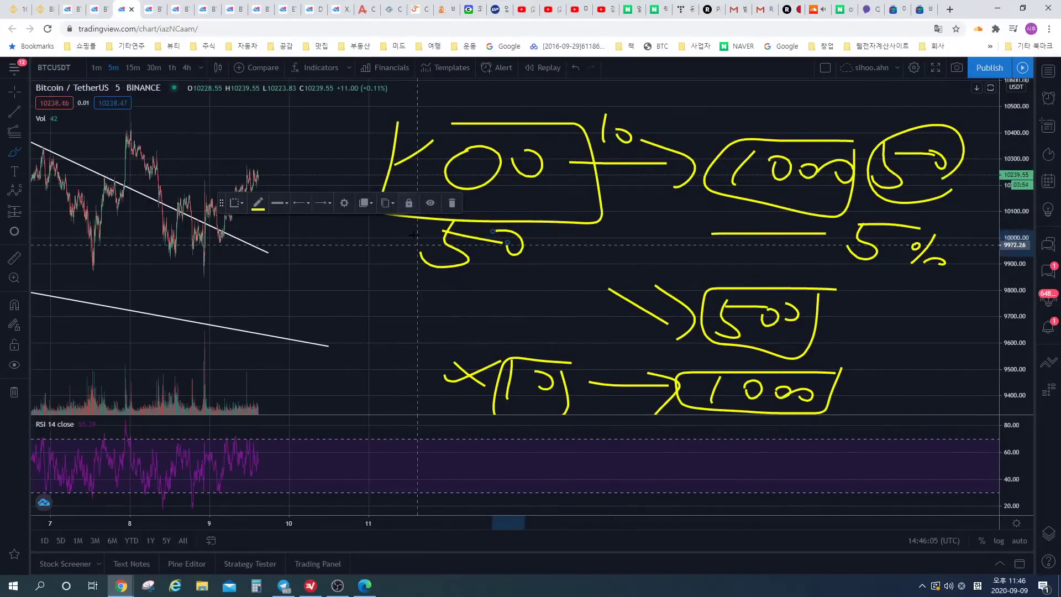
pyautogui.moveTo(413, 235)
pyautogui.mouseDown()
pyautogui.moveTo(520, 231)
pyautogui.moveTo(533, 265)
pyautogui.moveTo(470, 290)
pyautogui.moveTo(409, 238)
pyautogui.mouseUp()
pyautogui.moveTo(437, 297)
pyautogui.mouseDown()
pyautogui.moveTo(412, 314)
pyautogui.moveTo(495, 308)
pyautogui.moveTo(490, 323)
pyautogui.moveTo(520, 326)
pyautogui.moveTo(516, 293)
pyautogui.mouseUp()
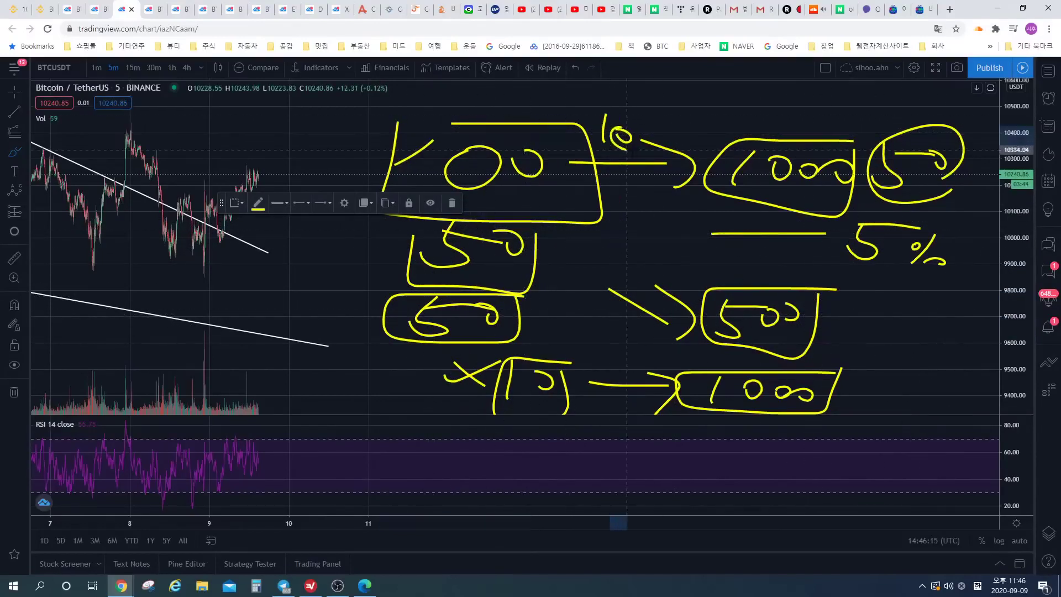
# - Circle the 10 above the arrow, the 50 and the 5% for emphasis
pyautogui.moveTo(627, 145); pyautogui.dragTo(623, 127)
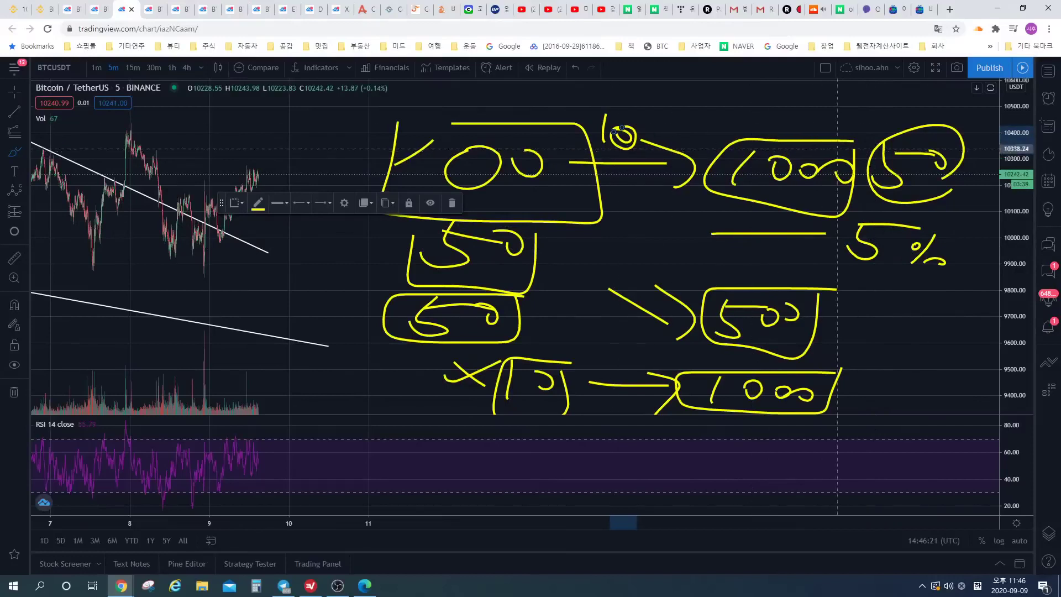
pyautogui.moveTo(940, 133)
pyautogui.mouseDown()
pyautogui.moveTo(906, 128)
pyautogui.moveTo(878, 160)
pyautogui.moveTo(924, 198)
pyautogui.mouseUp()
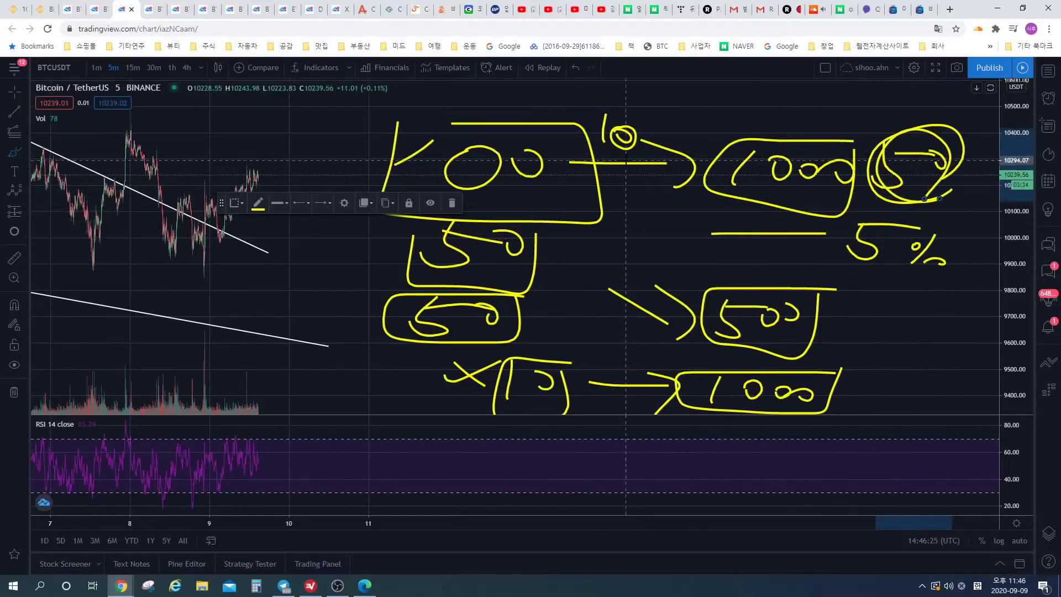
pyautogui.moveTo(642, 160)
pyautogui.mouseDown()
pyautogui.moveTo(586, 118)
pyautogui.moveTo(662, 160)
pyautogui.mouseUp()
pyautogui.moveTo(920, 225)
pyautogui.mouseDown()
pyautogui.moveTo(884, 283)
pyautogui.moveTo(933, 274)
pyautogui.mouseUp()
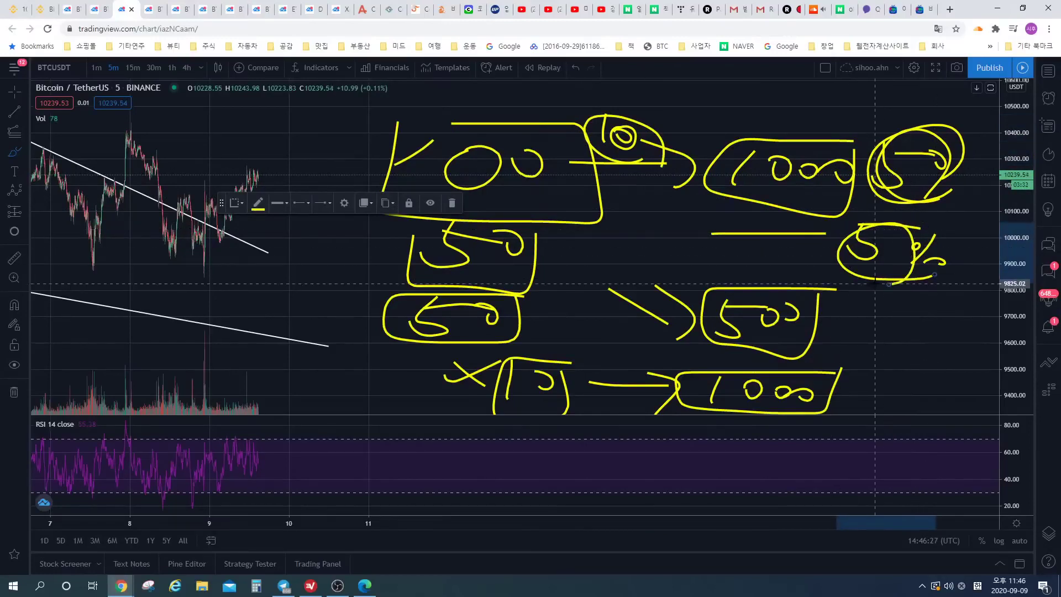
pyautogui.moveTo(661, 164)
pyautogui.mouseDown()
pyautogui.moveTo(591, 133)
pyautogui.moveTo(638, 182)
pyautogui.mouseUp()
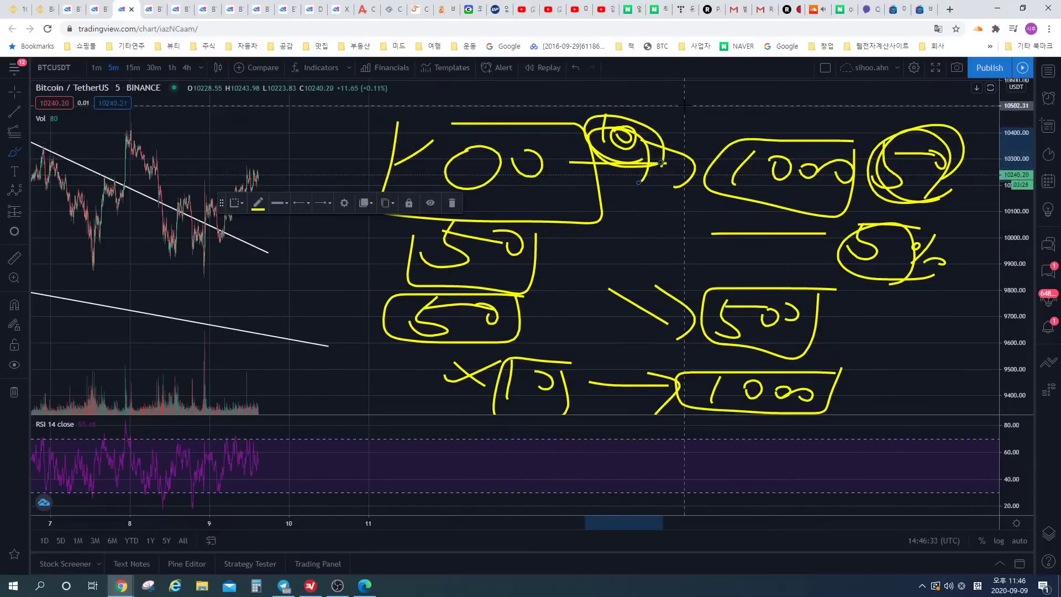
# - Undo all the brush strokes of the upper 100 to 1000 example, including its 50 and 5% notes
pyautogui.hotkey('ctrl', 'z')
pyautogui.hotkey('ctrl', 'z')
pyautogui.hotkey('ctrl', 'z')
pyautogui.hotkey('ctrl', 'z')
pyautogui.hotkey('ctrl', 'z')
pyautogui.hotkey('ctrl', 'z')
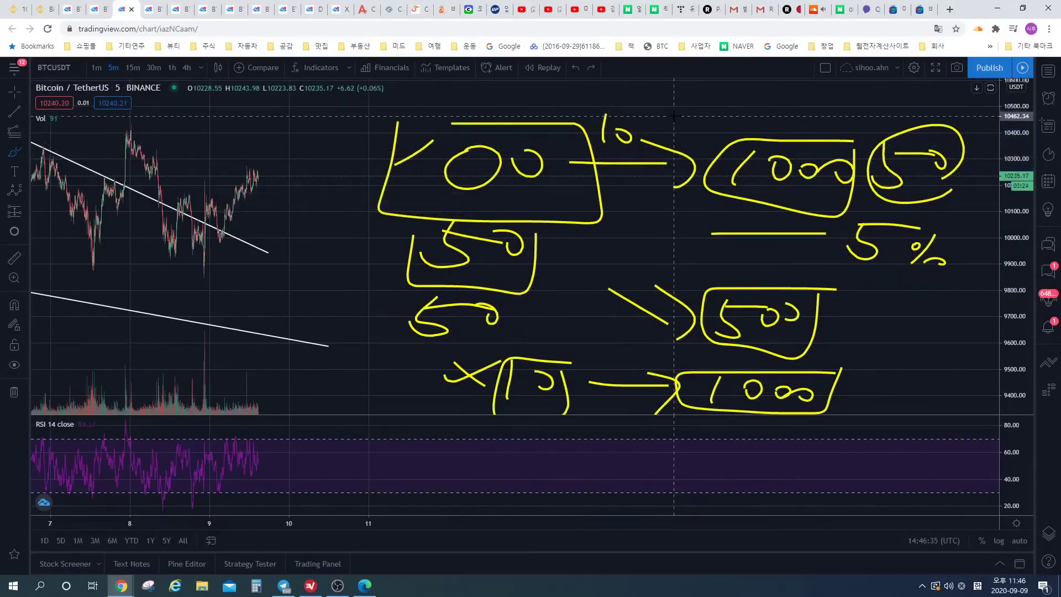
pyautogui.hotkey('ctrl', 'z')
pyautogui.hotkey('ctrl', 'z')
pyautogui.hotkey('ctrl', 'z')
pyautogui.hotkey('ctrl', 'z')
pyautogui.hotkey('ctrl', 'z')
pyautogui.hotkey('ctrl', 'z')
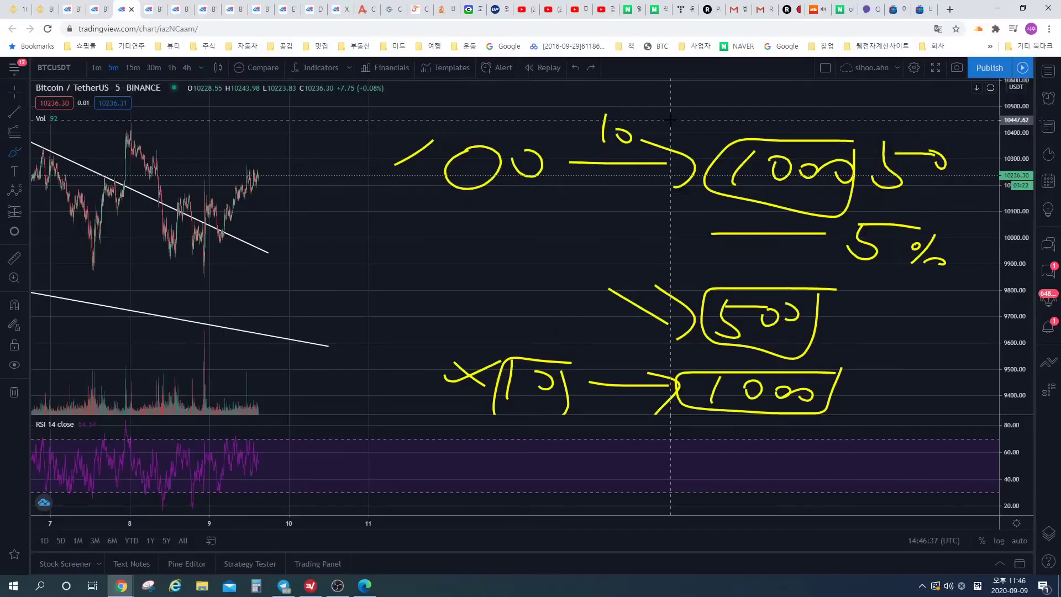
pyautogui.hotkey('ctrl', 'z')
pyautogui.hotkey('ctrl', 'z')
pyautogui.hotkey('ctrl', 'z')
pyautogui.hotkey('ctrl', 'z')
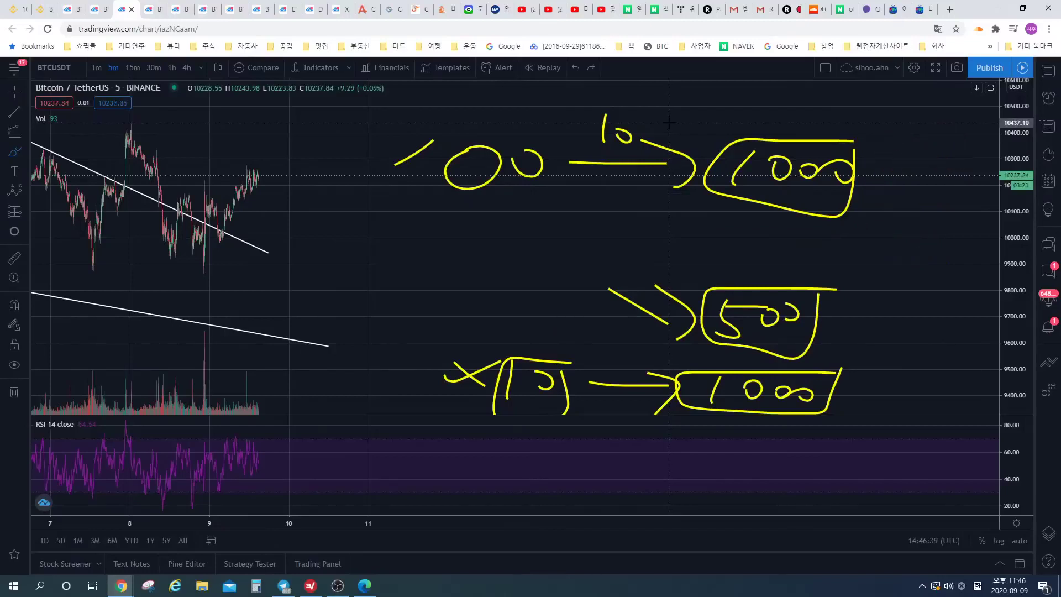
pyautogui.hotkey('ctrl', 'z')
pyautogui.hotkey('ctrl', 'z')
pyautogui.hotkey('ctrl', 'z')
pyautogui.hotkey('ctrl', 'z')
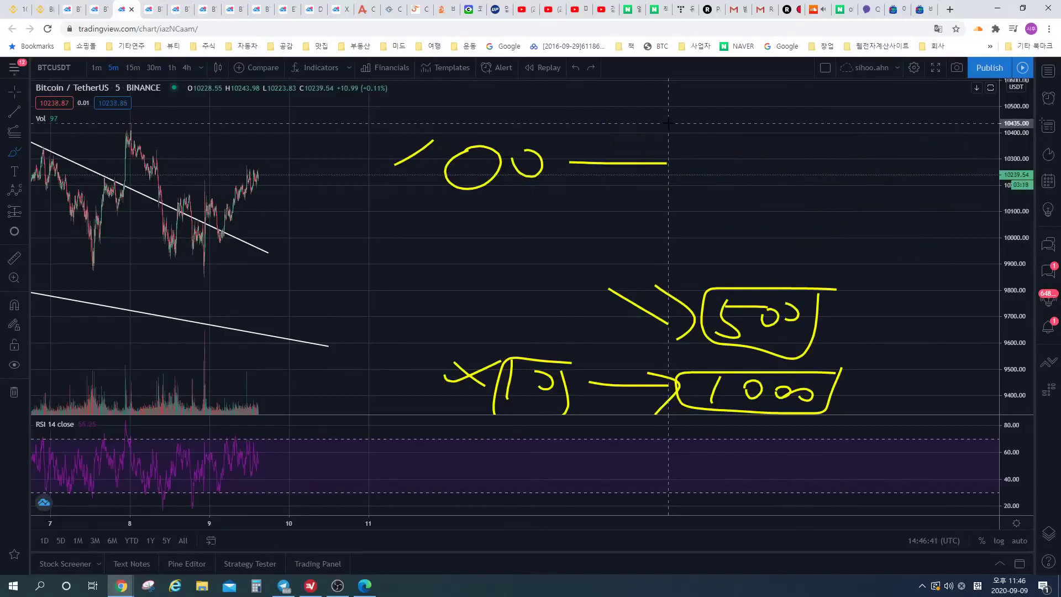
pyautogui.hotkey('ctrl', 'z')
pyautogui.hotkey('ctrl', 'z')
pyautogui.hotkey('ctrl', 'z')
pyautogui.hotkey('ctrl', 'z')
pyautogui.hotkey('ctrl', 'z')
pyautogui.hotkey('ctrl', 'z')
pyautogui.hotkey('ctrl', 'z')
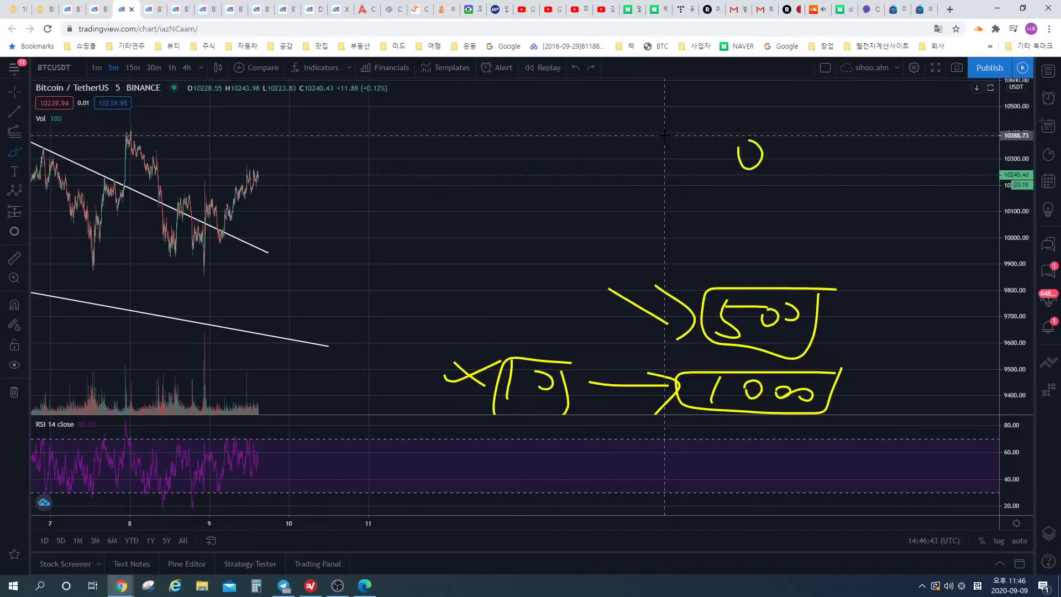
# - Delete the remaining brush strokes of the upper handwritten 100
pyautogui.click(718, 160)
pyautogui.press('Delete')
pyautogui.click(743, 160)
pyautogui.press('Delete')
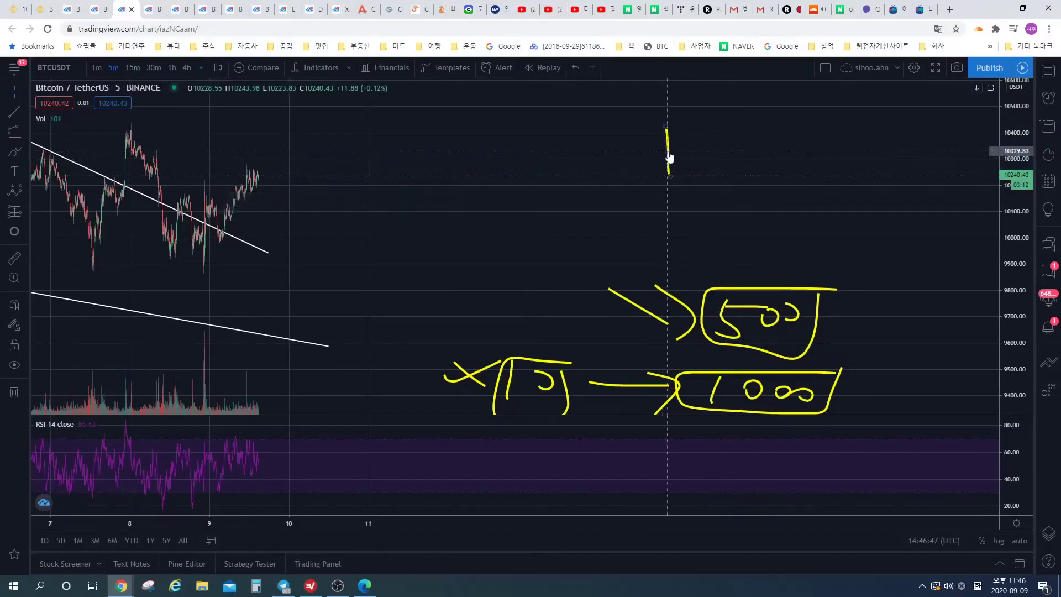
pyautogui.click(668, 158)
pyautogui.press('Delete')
# - Delete the handwritten 500 with its box and the arrow pointing to it
pyautogui.click(753, 288)
pyautogui.press('Delete')
pyautogui.click(757, 310)
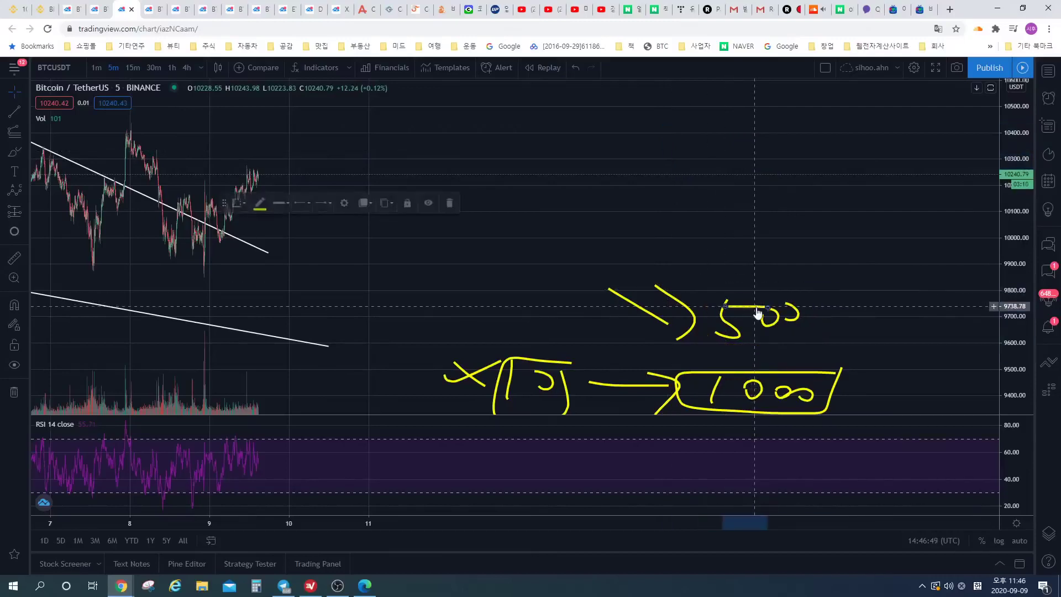
pyautogui.press('Delete')
pyautogui.press('Delete')
pyautogui.click(794, 308)
pyautogui.press('Delete')
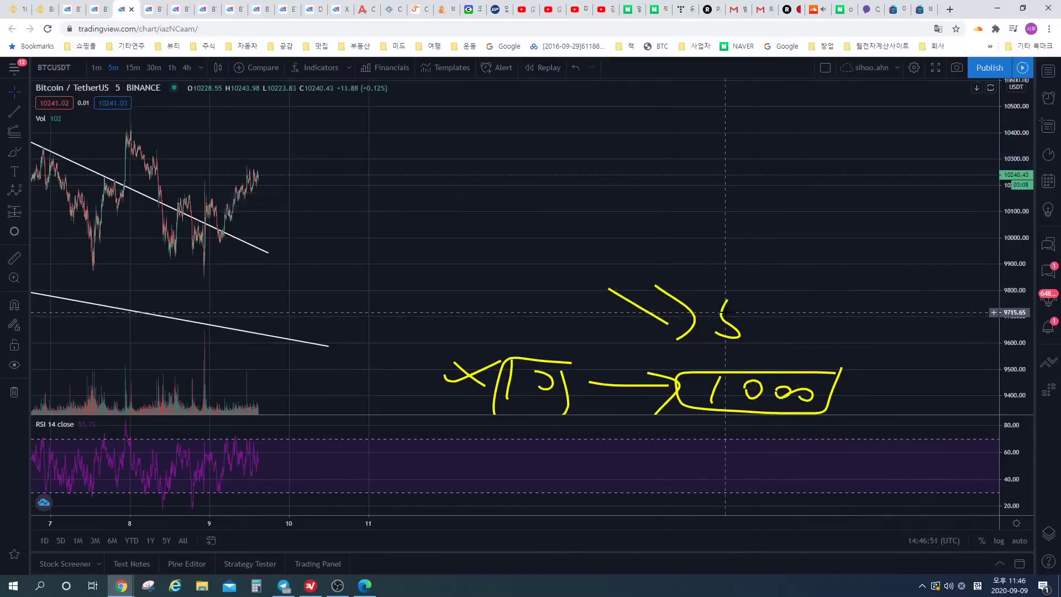
pyautogui.click(724, 316)
pyautogui.press('Delete')
pyautogui.click(683, 309)
pyautogui.press('Delete')
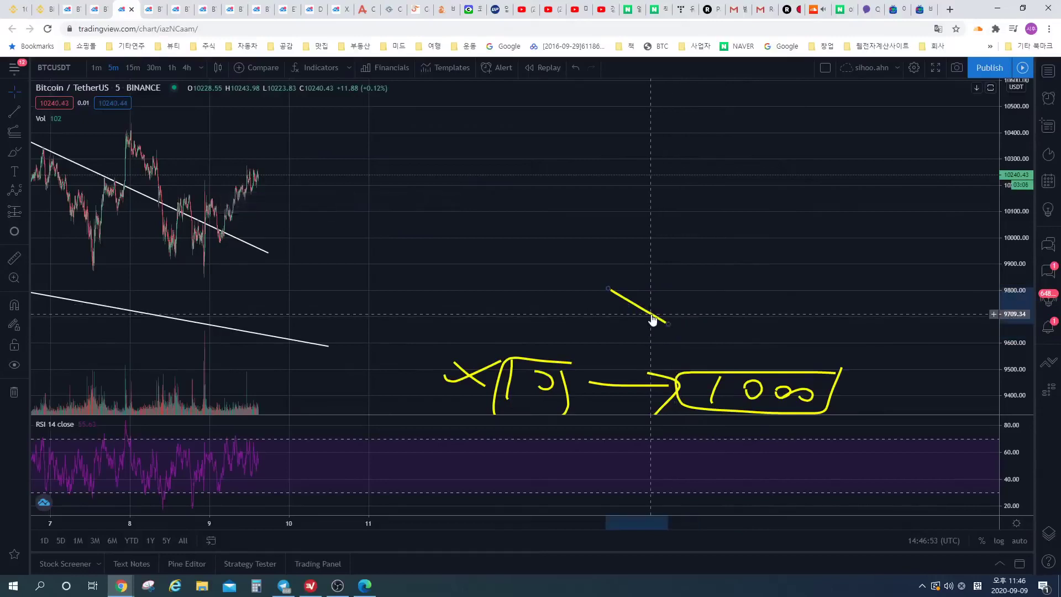
pyautogui.click(654, 317)
pyautogui.press('Delete')
# - Delete the lower handwritten 1000 with its box and the arrow pointing to it
pyautogui.click(697, 373)
pyautogui.press('Delete')
pyautogui.click(672, 381)
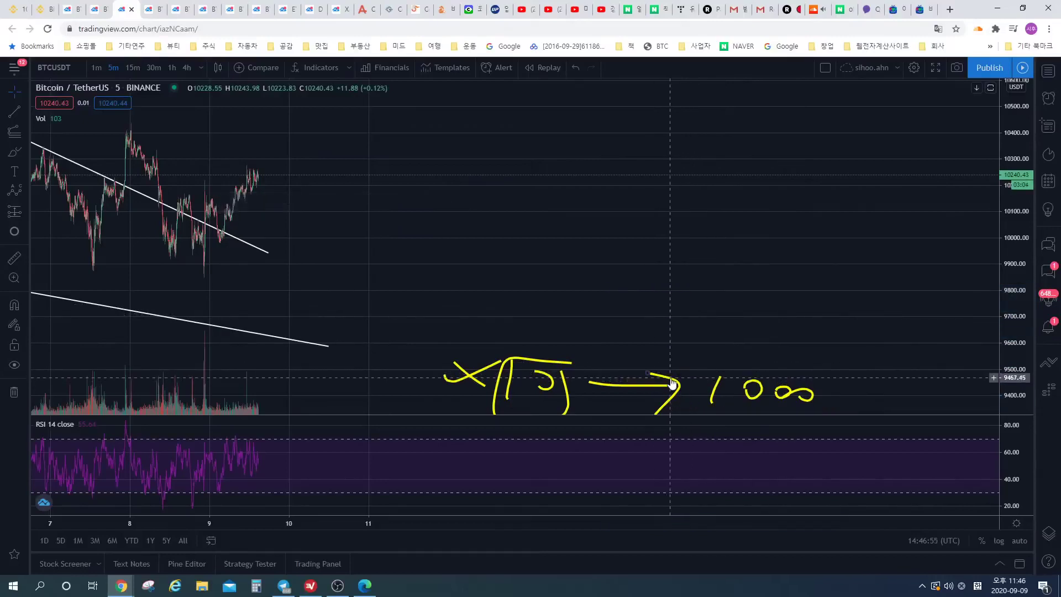
pyautogui.press('Delete')
pyautogui.click(656, 386)
pyautogui.press('Delete')
pyautogui.click(716, 388)
pyautogui.press('Delete')
pyautogui.click(753, 390)
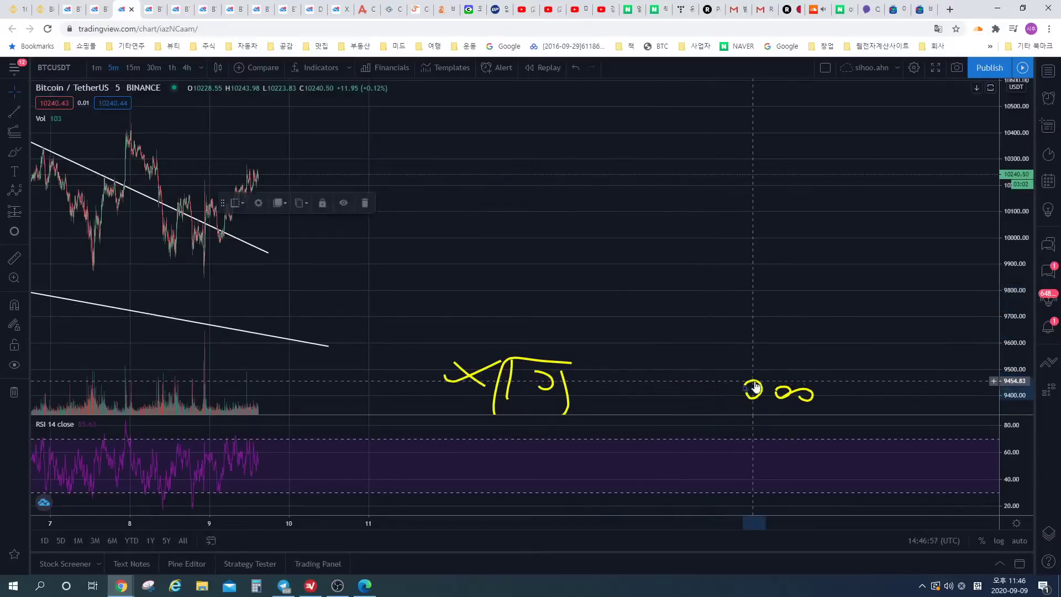
pyautogui.press('Delete')
pyautogui.click(788, 391)
pyautogui.press('Delete')
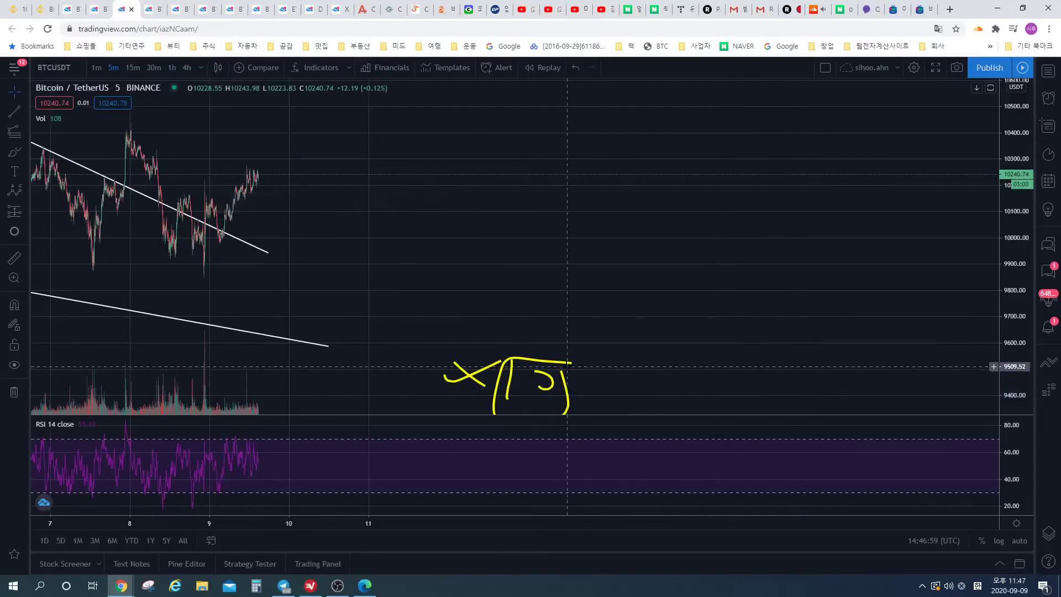
# - Delete the boxed 10 and the multiplication sign in front of it
pyautogui.click(559, 365)
pyautogui.press('Delete')
pyautogui.click(551, 379)
pyautogui.press('Delete')
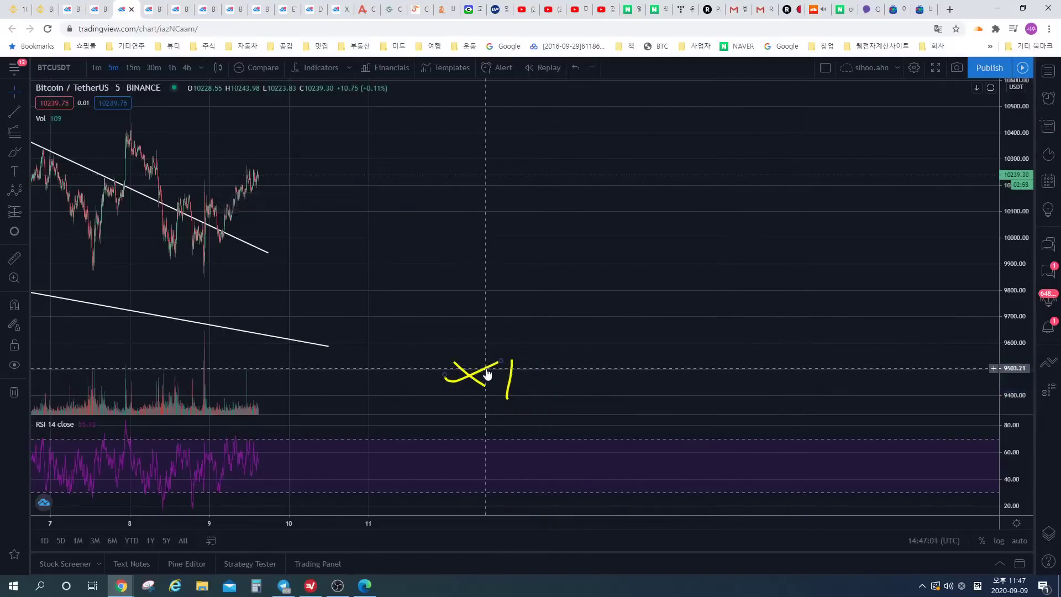
pyautogui.click(482, 368)
pyautogui.press('Delete')
pyautogui.click(512, 379)
pyautogui.press('Delete')
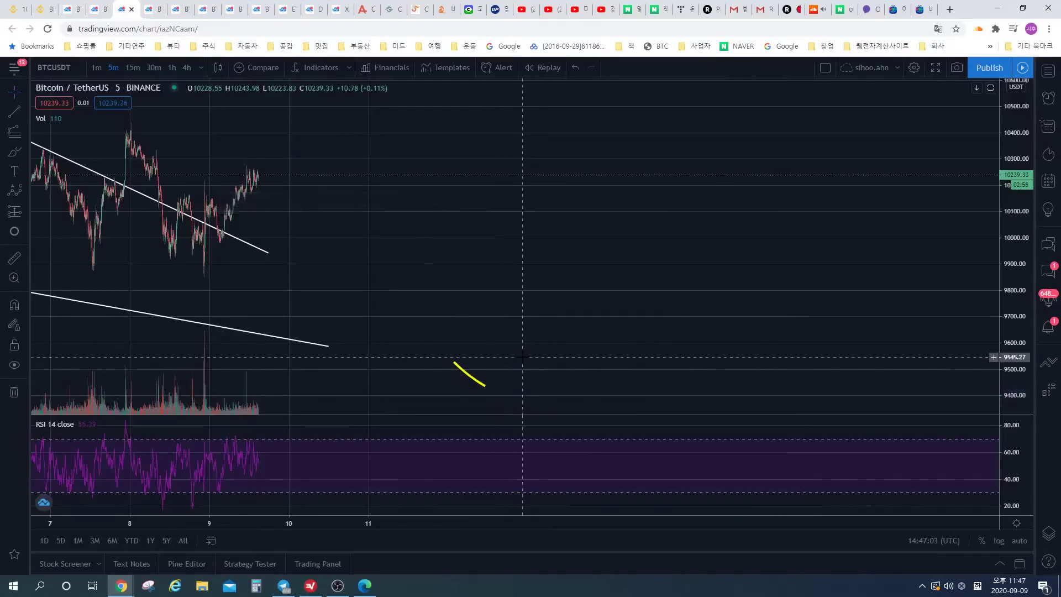
pyautogui.click(478, 384)
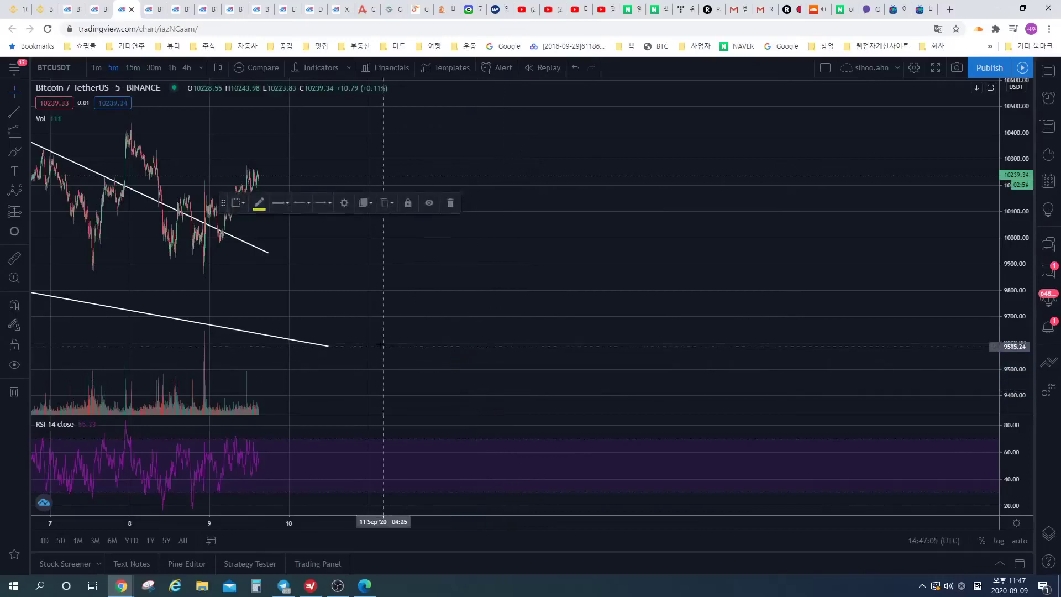
pyautogui.press('Delete')
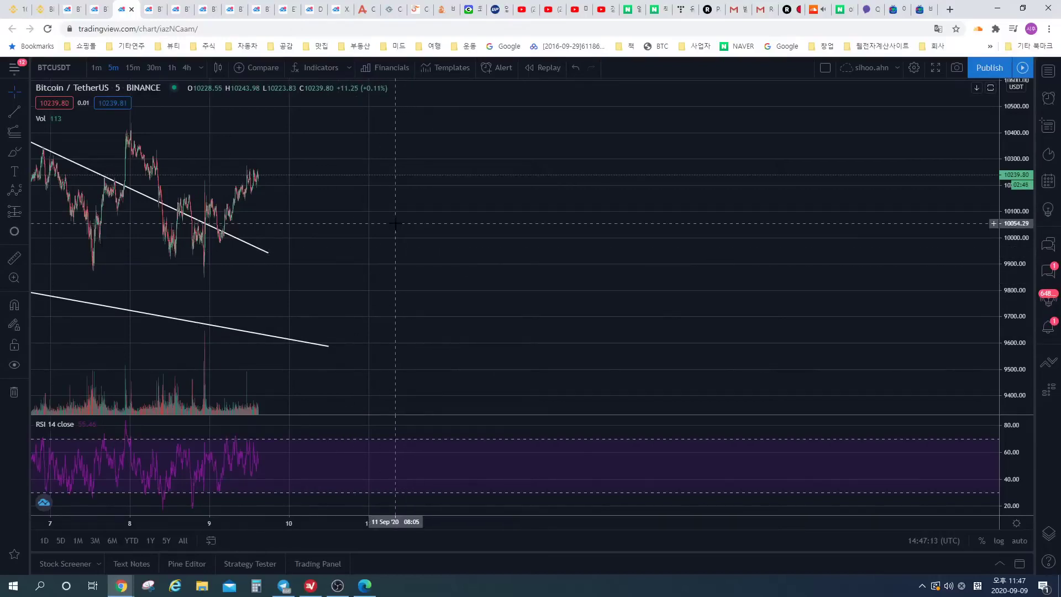
# - Examine the earlier price movement around the two descending trend lines on the 5-minute Bitcoin chart
pyautogui.moveTo(371, 232); pyautogui.dragTo(478, 236)
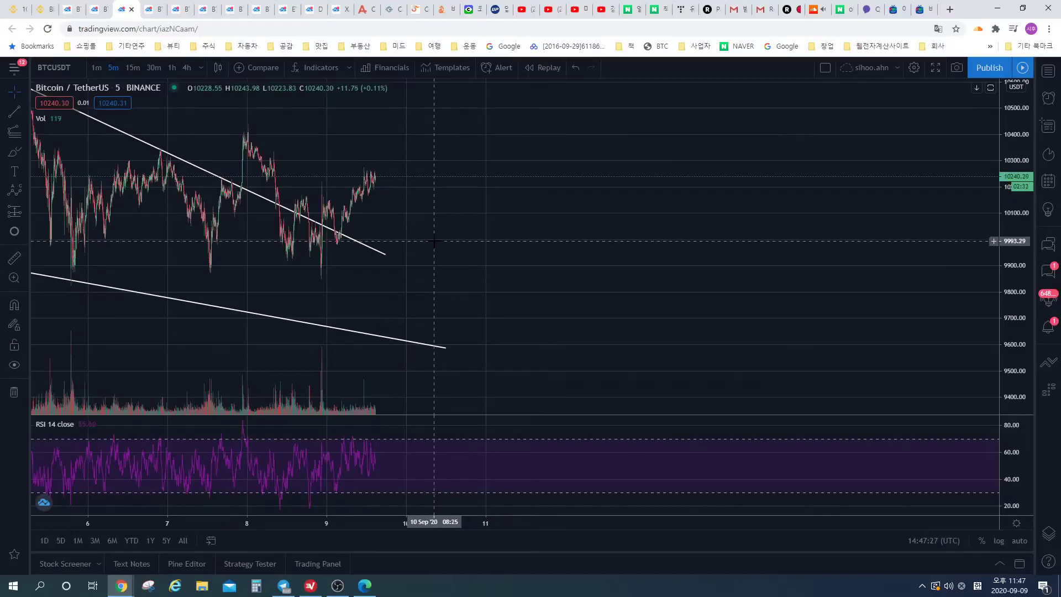
pyautogui.moveTo(402, 239); pyautogui.dragTo(467, 239)
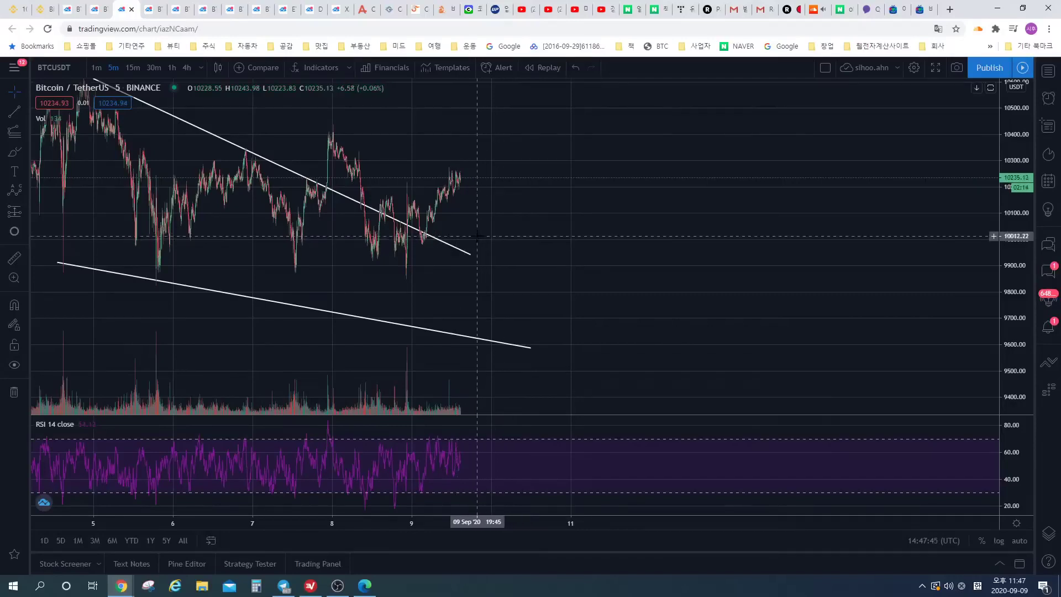
pyautogui.moveTo(481, 237); pyautogui.dragTo(528, 250)
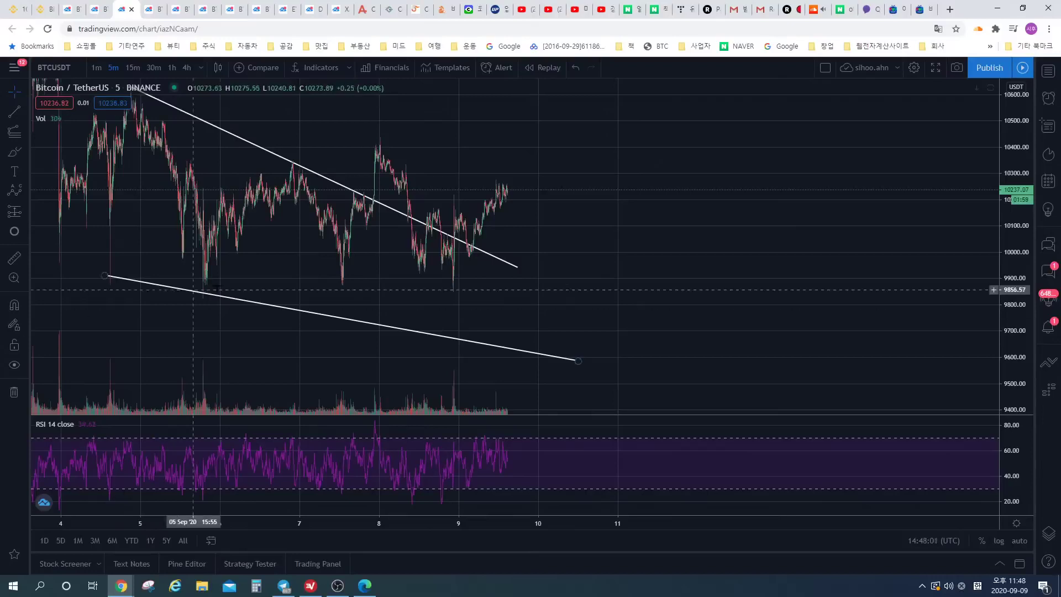
pyautogui.moveTo(474, 156); pyautogui.dragTo(480, 183)
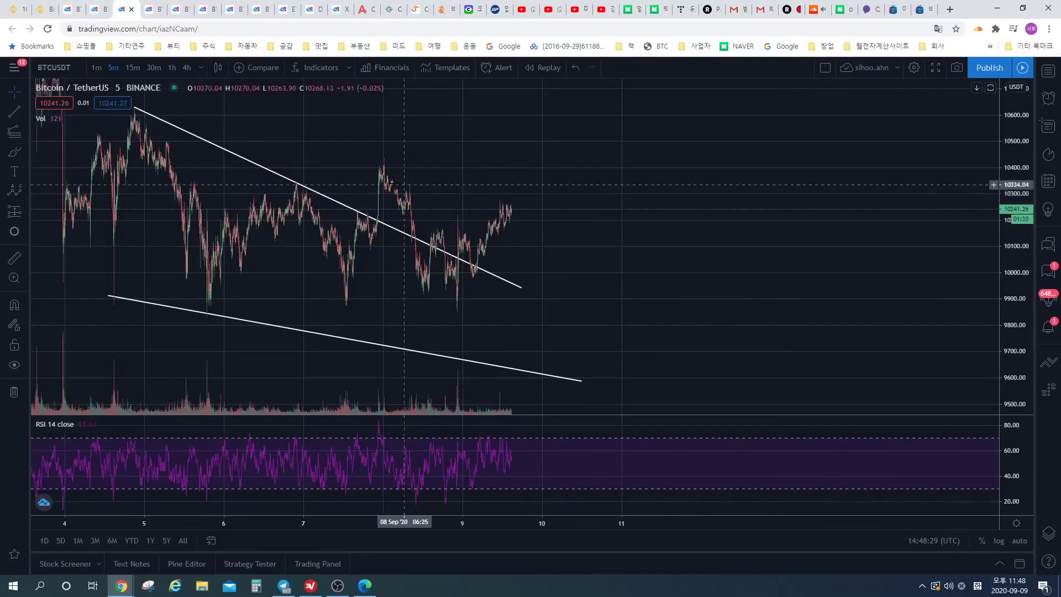
pyautogui.click(153, 8)
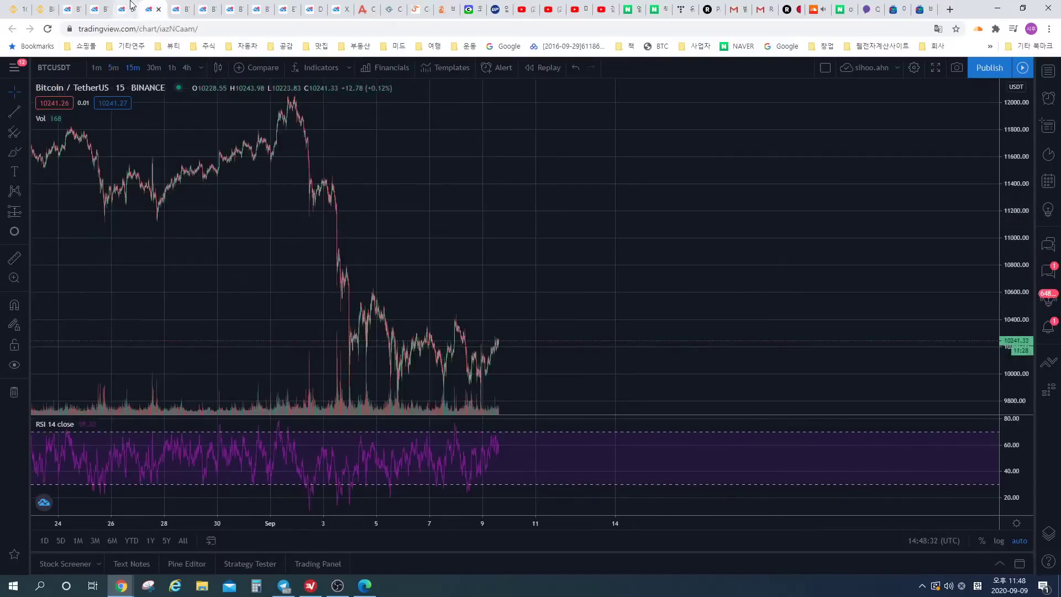
pyautogui.click(130, 4)
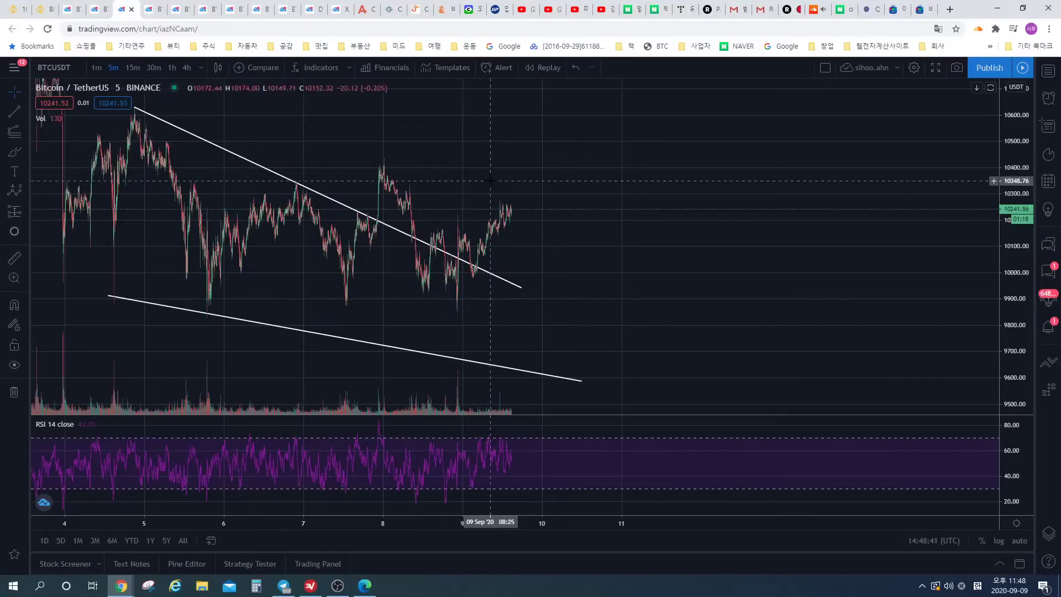
pyautogui.moveTo(424, 161); pyautogui.dragTo(490, 158)
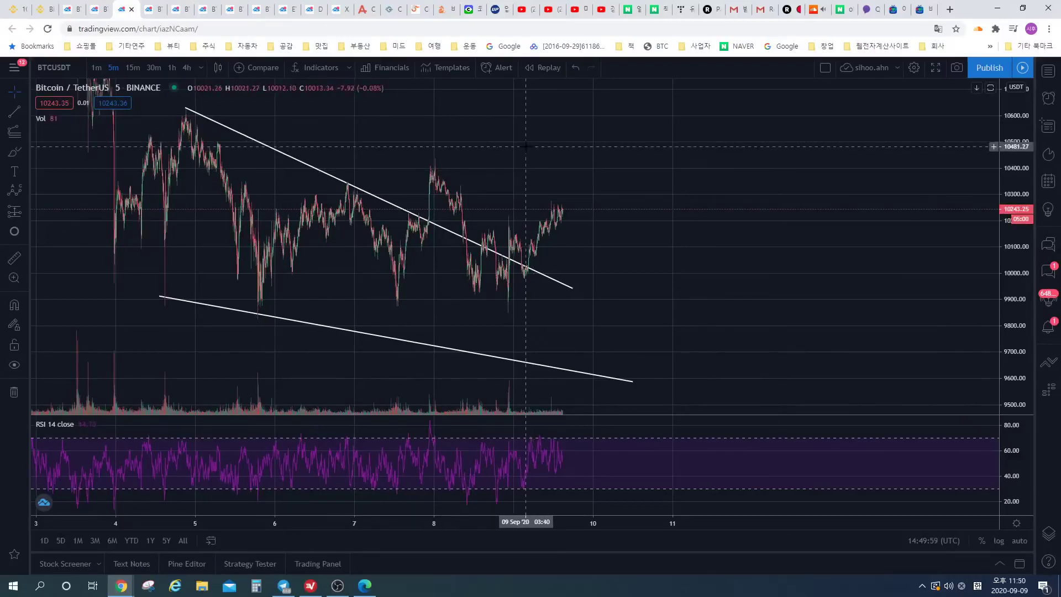
pyautogui.moveTo(524, 147); pyautogui.dragTo(493, 159)
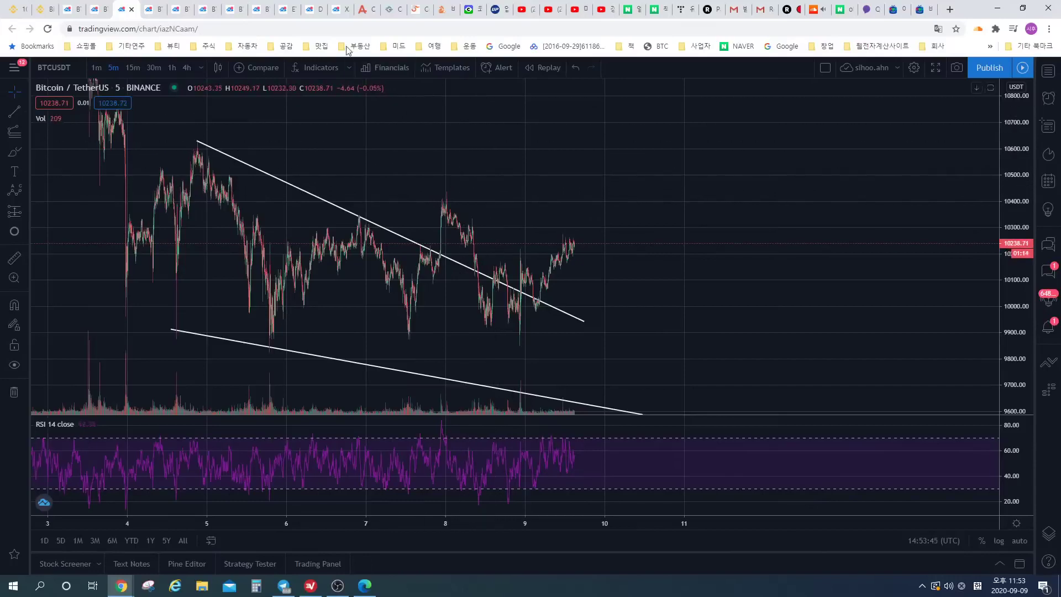
# - Replace the symbol of the Ethereum chart with NASDAQ's TSLA stock and set the interval to 1 day
pyautogui.click(292, 5)
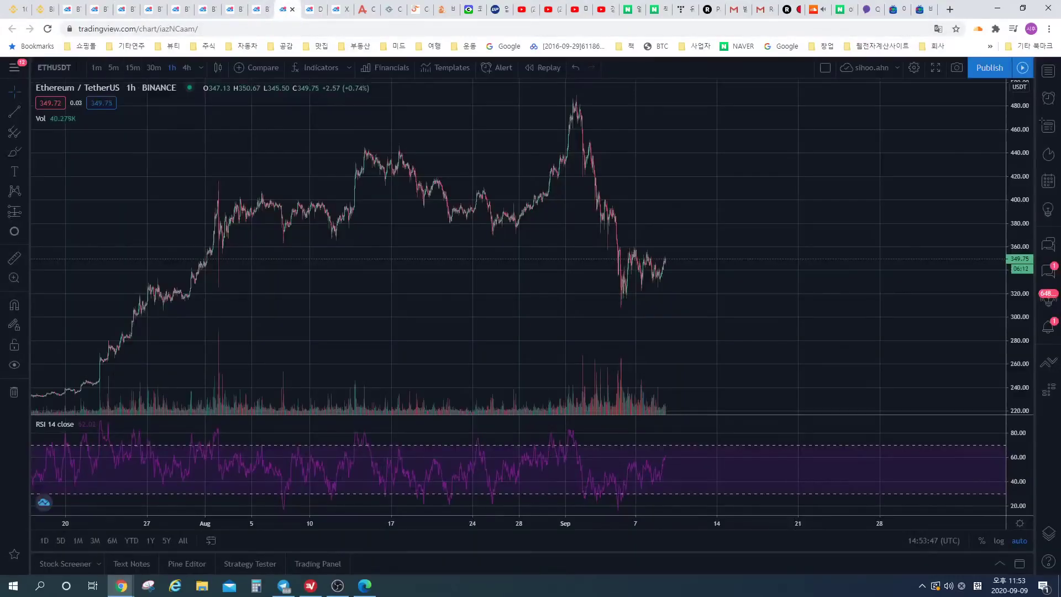
pyautogui.write('TESLA')
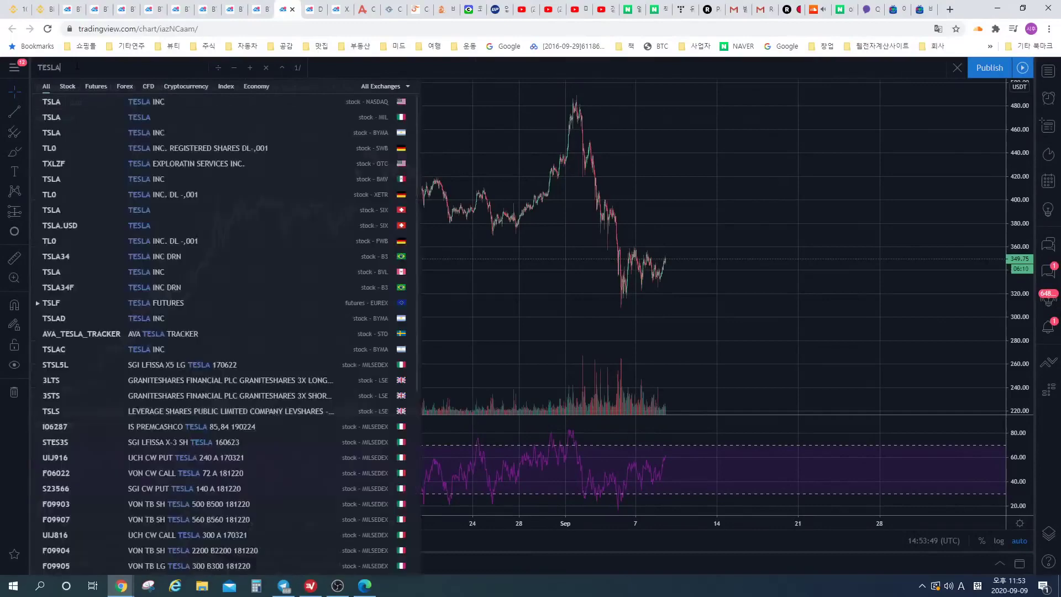
pyautogui.click(160, 104)
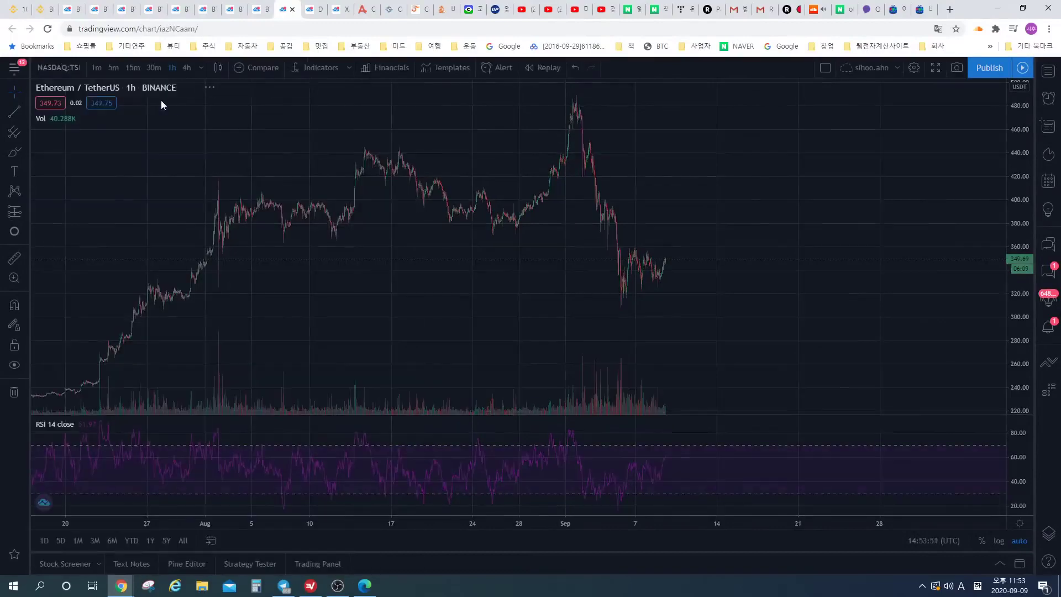
pyautogui.click(201, 67)
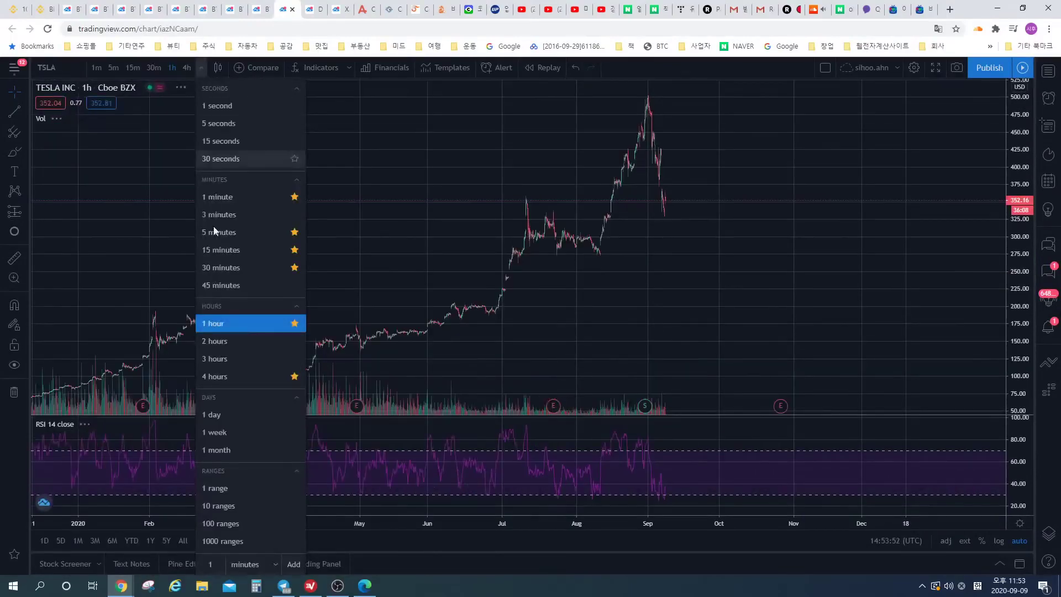
pyautogui.click(233, 413)
pyautogui.scroll(-5, 703, 164)
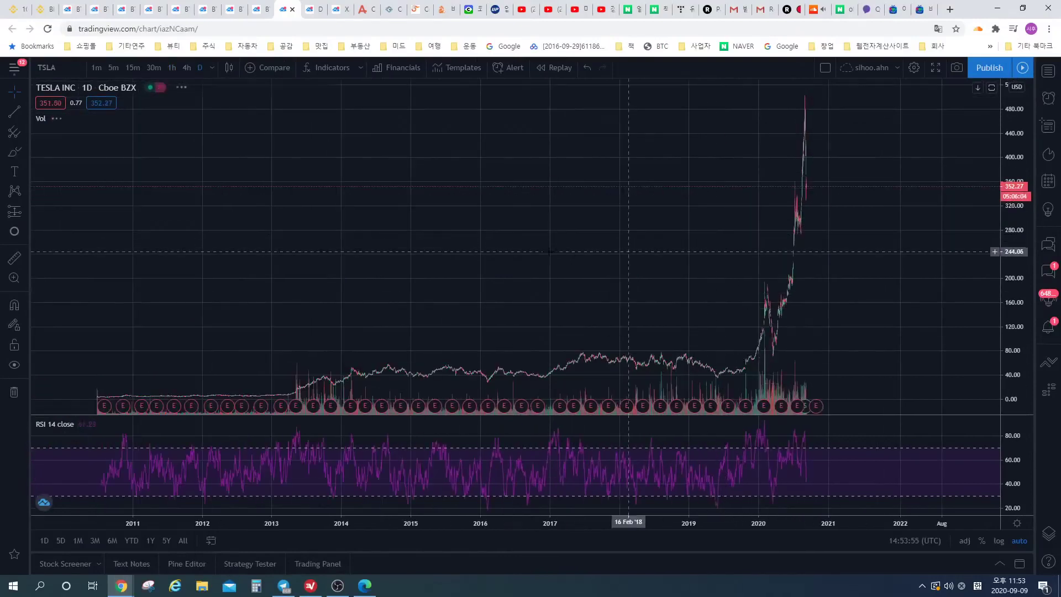
# - Set the Tesla chart's interval to 1 week and fit the price history since 2010 in view
pyautogui.click(212, 67)
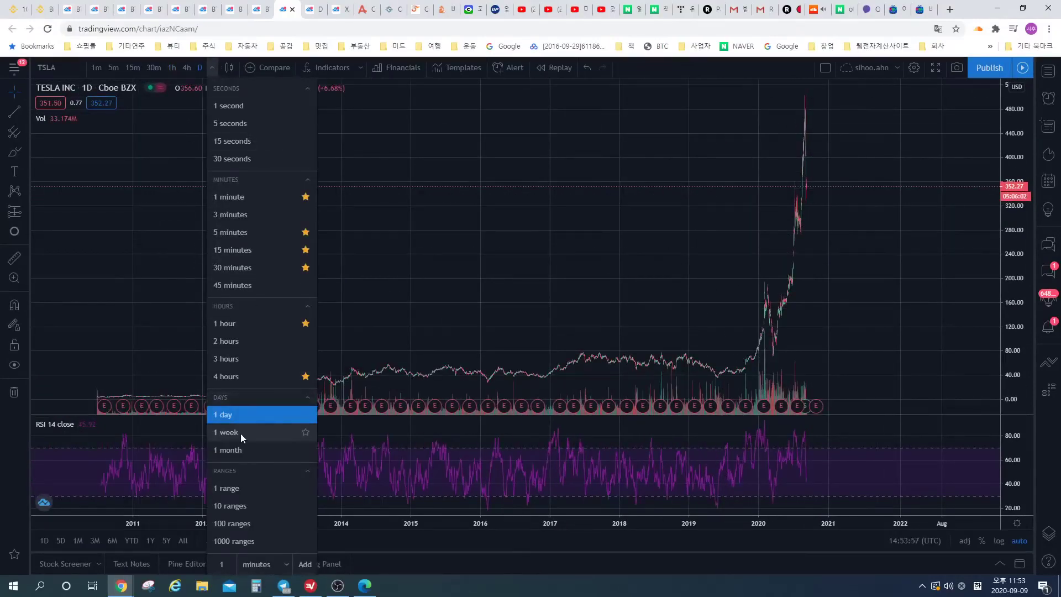
pyautogui.click(298, 433)
pyautogui.scroll(5, 639, 282)
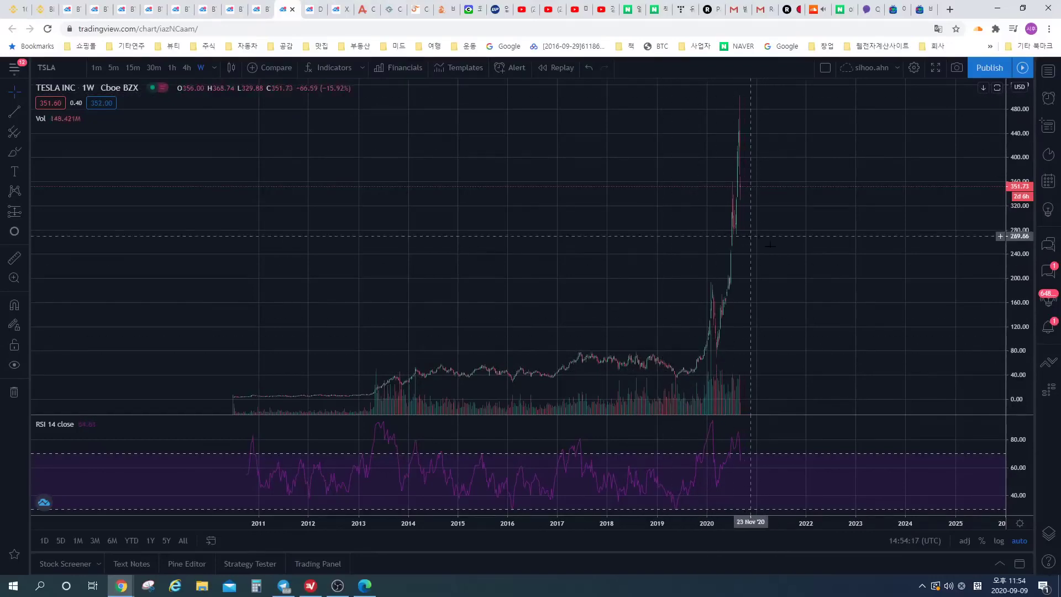
pyautogui.scroll(3, 767, 278)
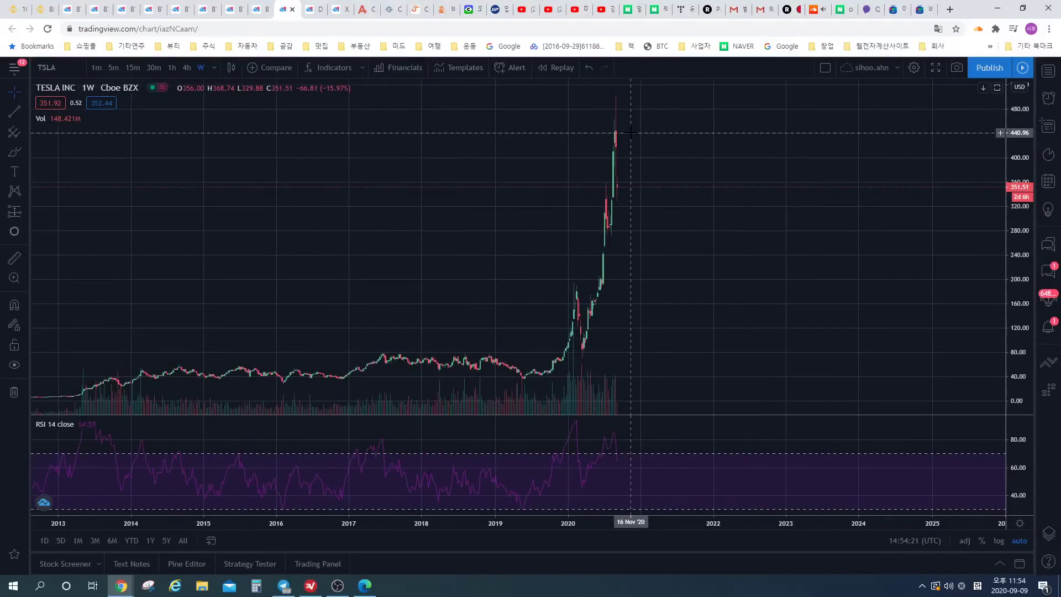
pyautogui.scroll(-3, 617, 254)
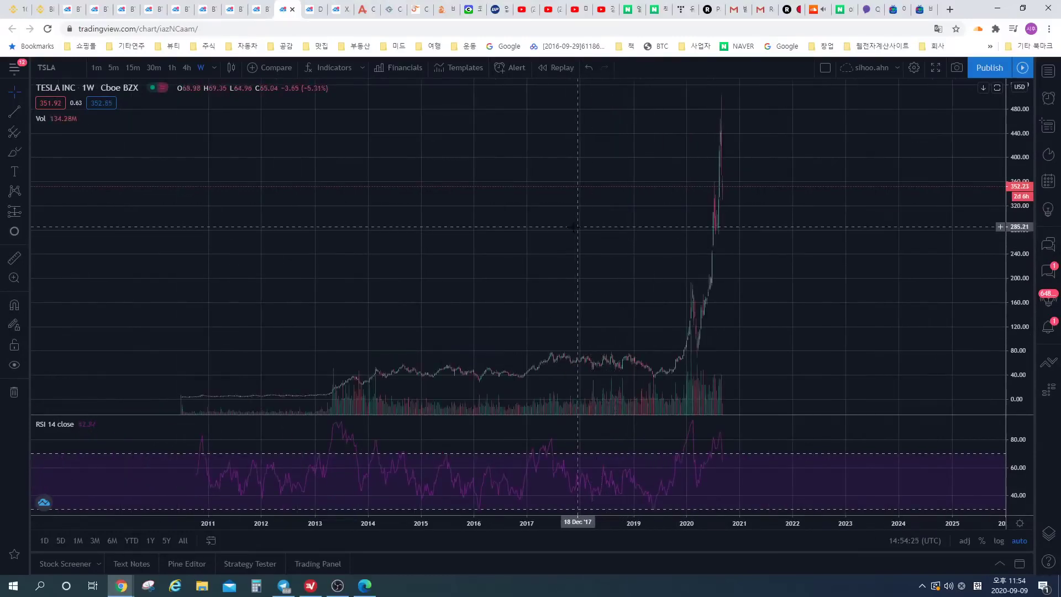
# - Draw three large yellow brush arrows pointing at Tesla's 2020 price rise, from the left, from above and from the right
pyautogui.click(14, 152)
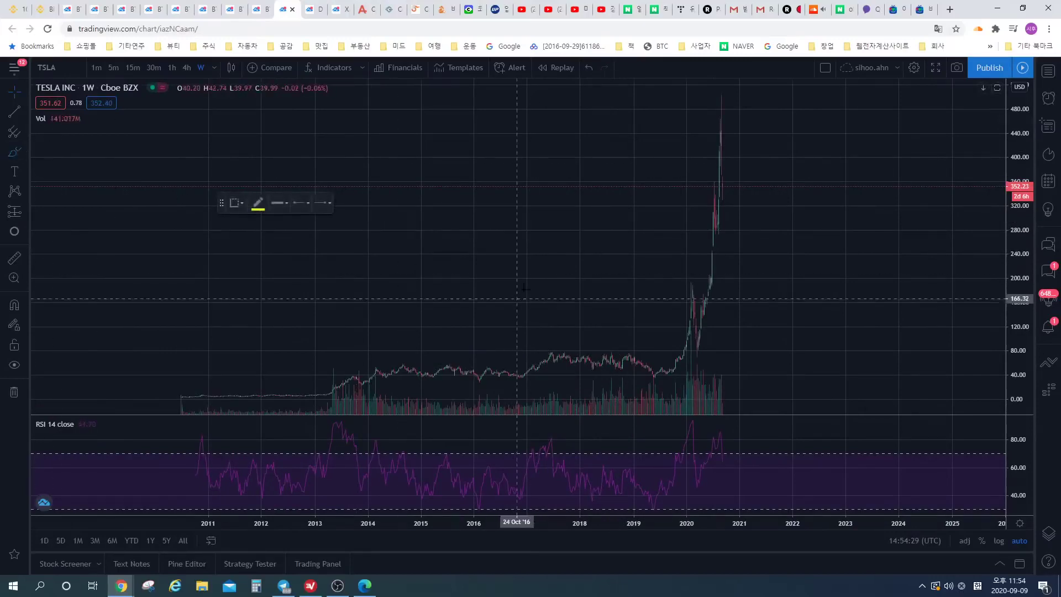
pyautogui.moveTo(514, 230); pyautogui.dragTo(653, 316)
pyautogui.moveTo(632, 264)
pyautogui.mouseDown()
pyautogui.moveTo(659, 291)
pyautogui.moveTo(613, 333)
pyautogui.mouseUp()
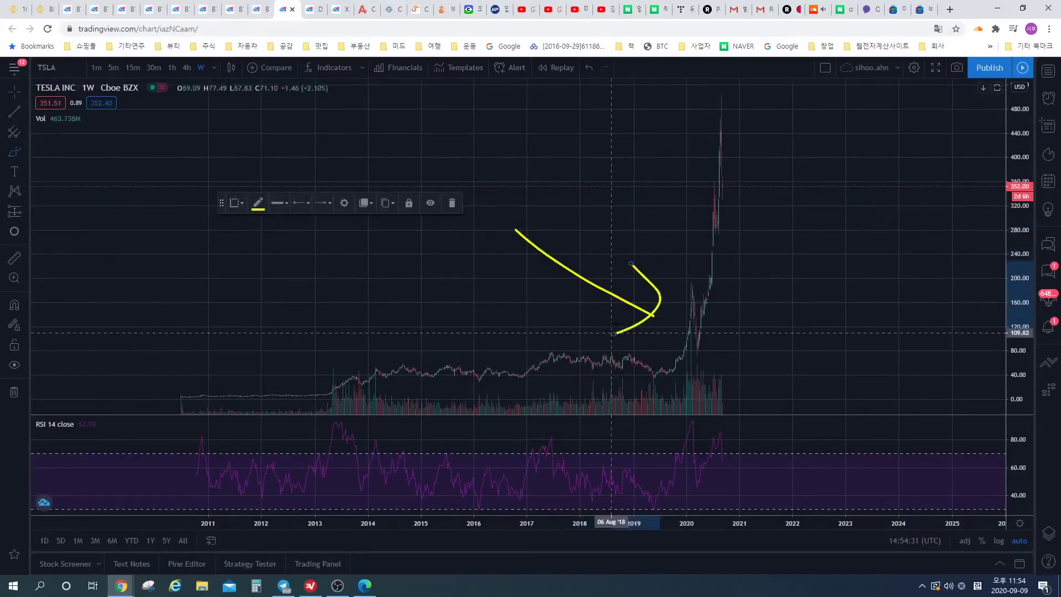
pyautogui.moveTo(670, 184); pyautogui.dragTo(674, 281)
pyautogui.moveTo(645, 200)
pyautogui.mouseDown()
pyautogui.moveTo(662, 276)
pyautogui.moveTo(704, 240)
pyautogui.mouseUp()
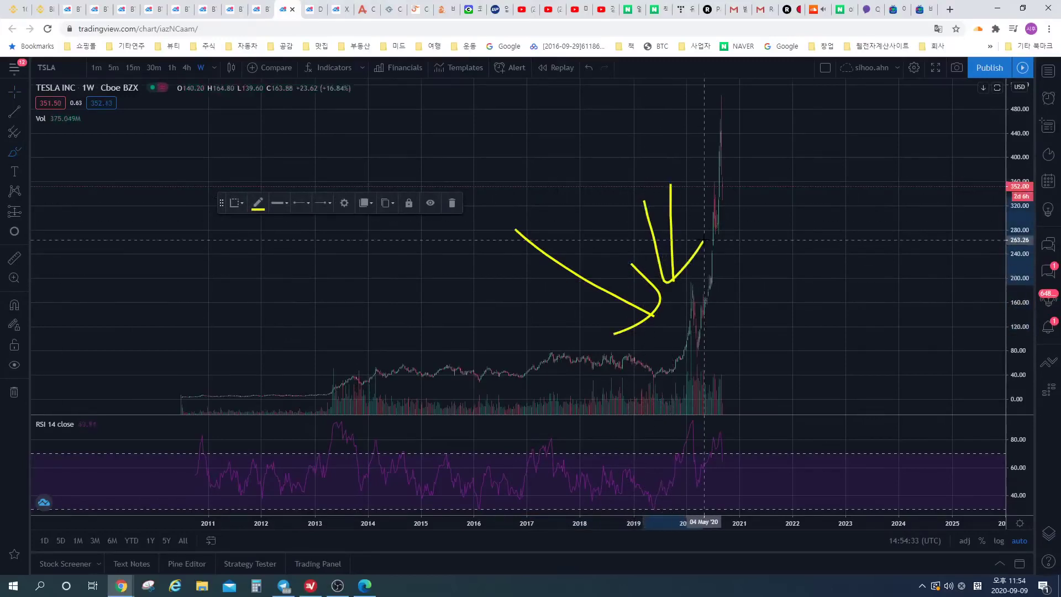
pyautogui.moveTo(671, 134); pyautogui.dragTo(671, 280)
pyautogui.moveTo(845, 180); pyautogui.dragTo(729, 301)
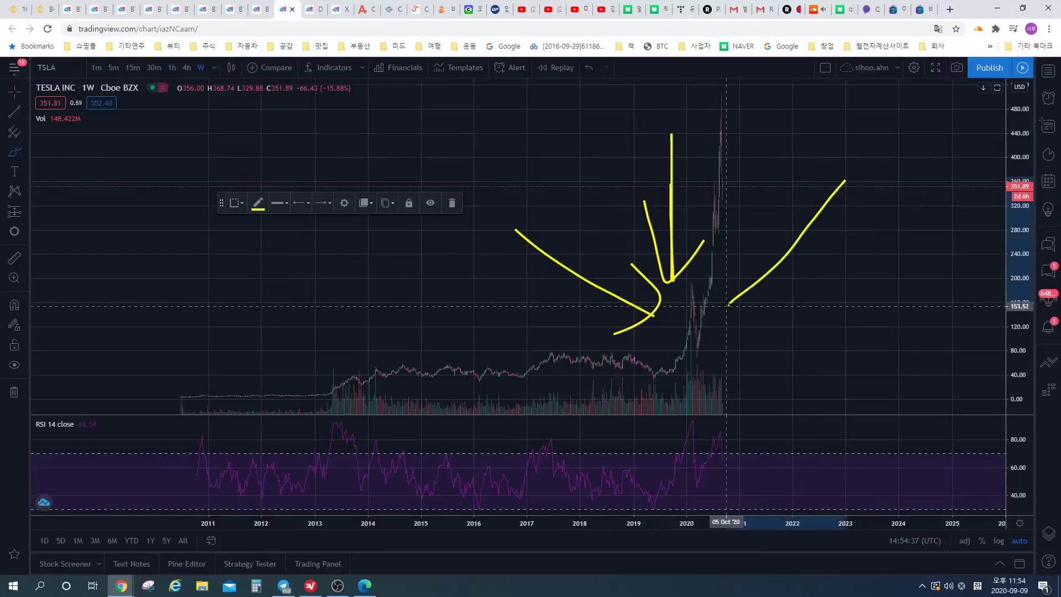
pyautogui.moveTo(779, 196); pyautogui.dragTo(872, 269)
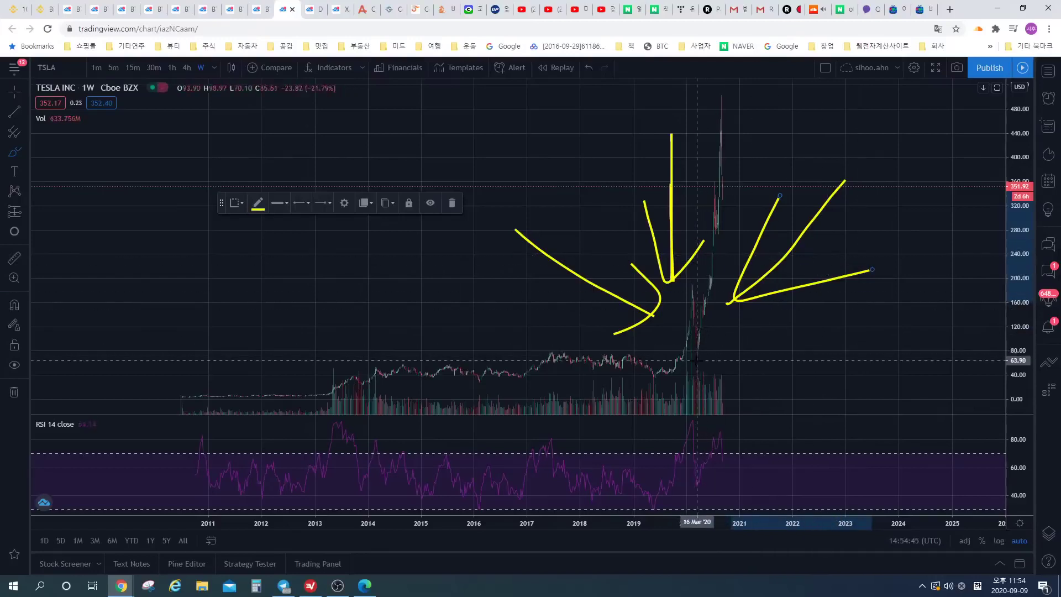
# - Draw a small upward brush arrow along Tesla's 2020 rise and circle the early-2020 price swing
pyautogui.moveTo(695, 355)
pyautogui.mouseDown()
pyautogui.moveTo(712, 279)
pyautogui.moveTo(718, 303)
pyautogui.mouseUp()
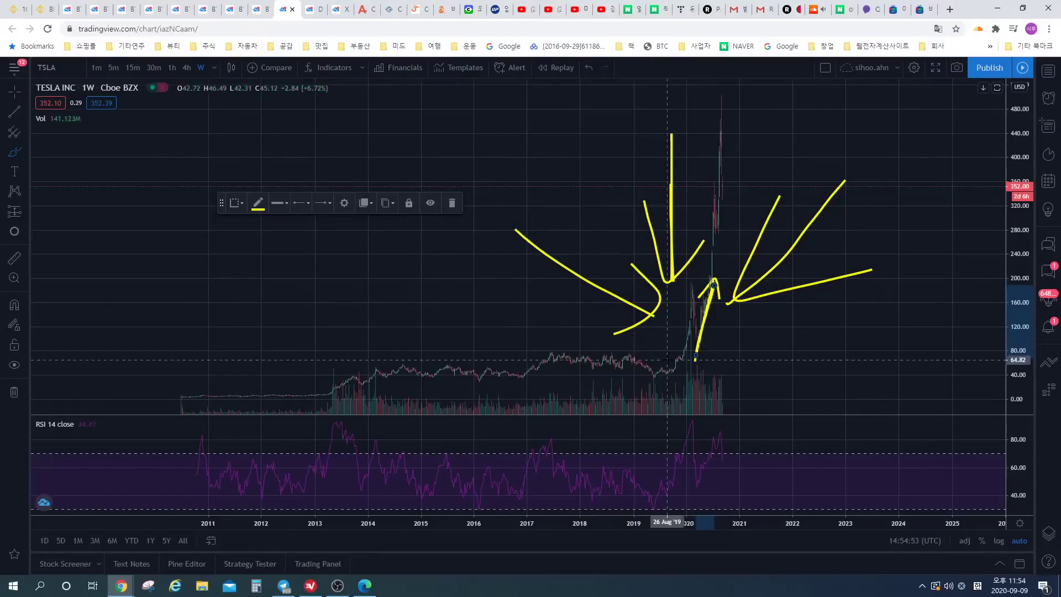
pyautogui.moveTo(668, 354)
pyautogui.mouseDown()
pyautogui.moveTo(660, 310)
pyautogui.moveTo(699, 288)
pyautogui.moveTo(717, 257)
pyautogui.moveTo(711, 209)
pyautogui.mouseUp()
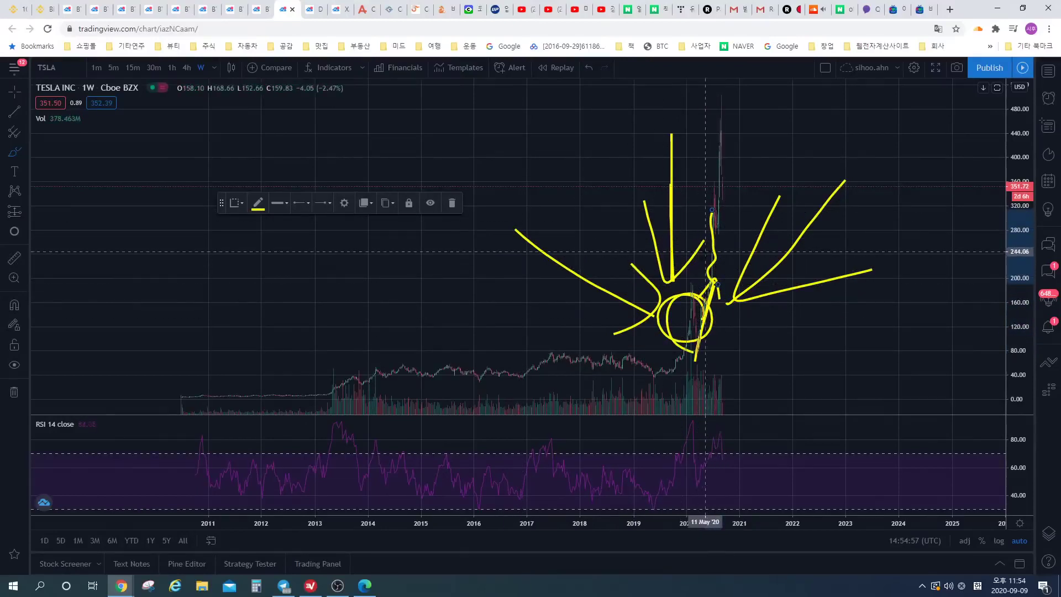
# - Undo all the yellow brush arrows and circles drawn around Tesla's 2020 price rise
pyautogui.moveTo(812, 165)
pyautogui.mouseDown()
pyautogui.moveTo(640, 277)
pyautogui.moveTo(711, 279)
pyautogui.mouseUp()
pyautogui.hotkey('ctrl', 'z')
pyautogui.hotkey('ctrl', 'z')
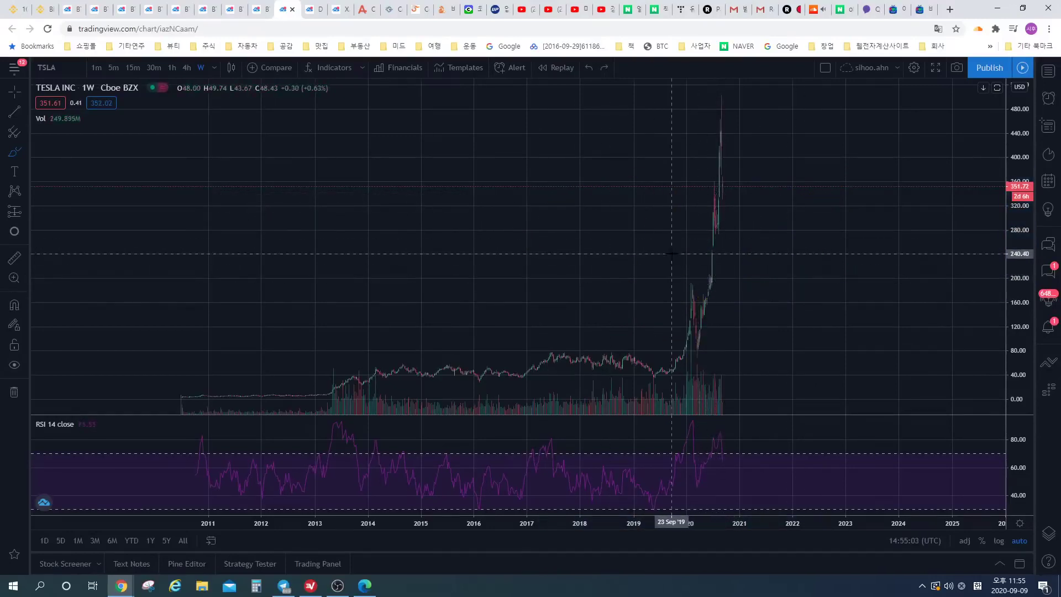
# - Draw a horizontal brush line at the early-2020 high near 190 and a large upward arrow along Tesla's mid-2020 rise
pyautogui.moveTo(672, 255)
pyautogui.mouseDown()
pyautogui.moveTo(687, 298)
pyautogui.moveTo(720, 179)
pyautogui.mouseUp()
pyautogui.moveTo(633, 283); pyautogui.dragTo(766, 281)
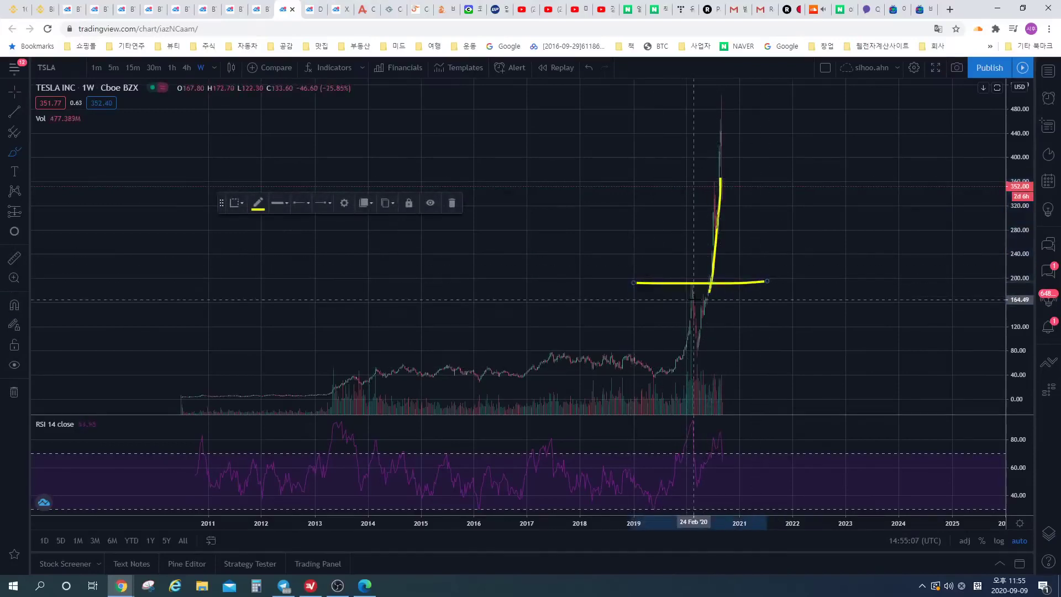
pyautogui.moveTo(695, 297)
pyautogui.mouseDown()
pyautogui.moveTo(722, 177)
pyautogui.moveTo(661, 196)
pyautogui.mouseUp()
pyautogui.moveTo(722, 175); pyautogui.dragTo(753, 217)
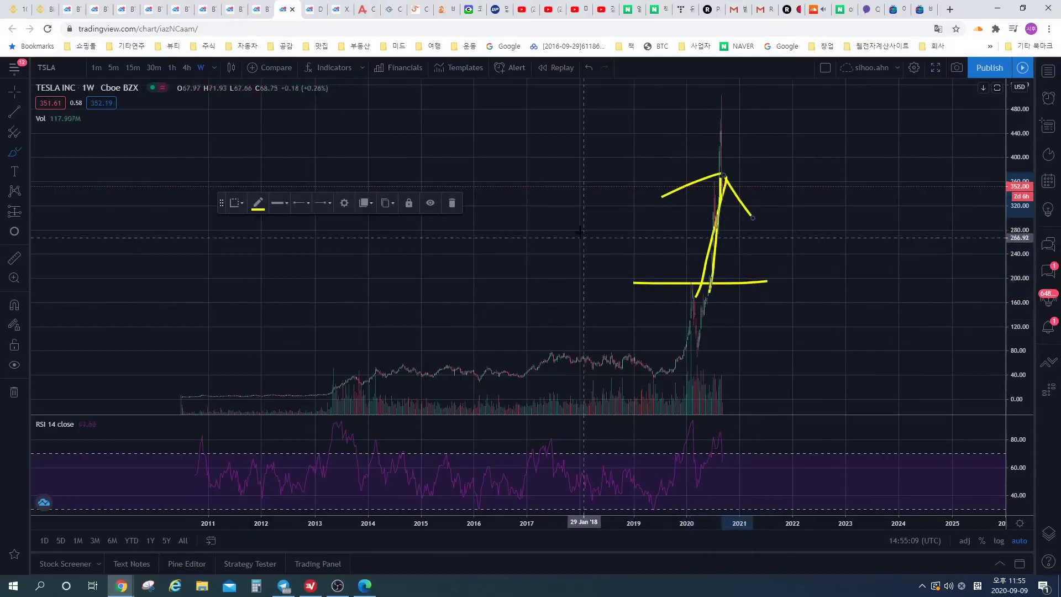
# - Draw a brush arrow slanting down to Tesla's early-2020 swing and add an upward stroke from its low
pyautogui.moveTo(580, 234); pyautogui.dragTo(674, 338)
pyautogui.moveTo(642, 276)
pyautogui.mouseDown()
pyautogui.moveTo(640, 352)
pyautogui.moveTo(601, 358)
pyautogui.mouseUp()
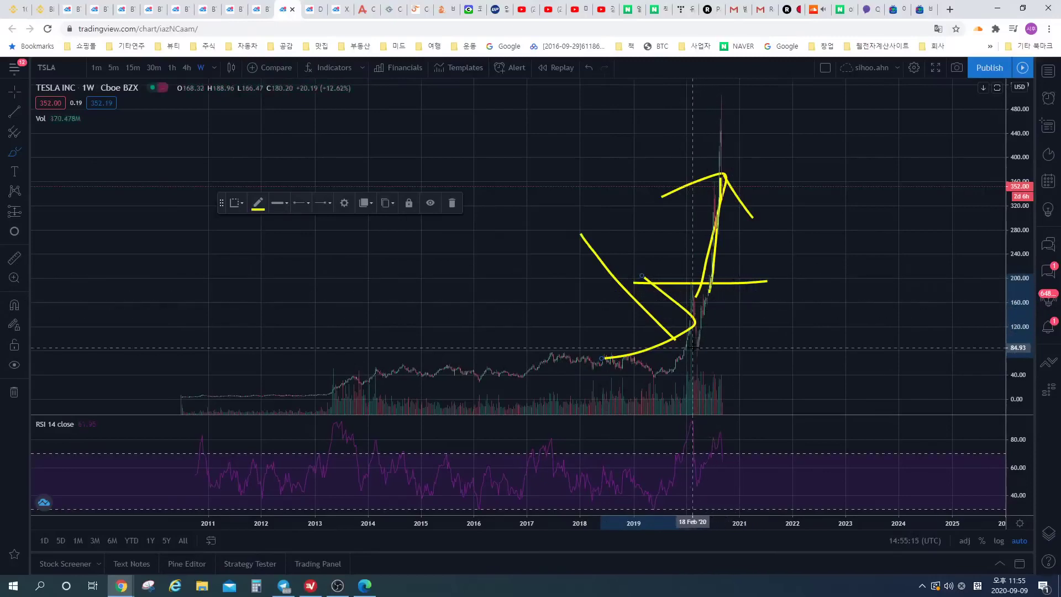
pyautogui.moveTo(695, 344)
pyautogui.mouseDown()
pyautogui.moveTo(721, 166)
pyautogui.moveTo(687, 176)
pyautogui.mouseUp()
# - Undo the horizontal brush line and the arrows on Tesla's chart
pyautogui.hotkey('ctrl', 'z')
pyautogui.hotkey('ctrl', 'z')
pyautogui.hotkey('ctrl', 'z')
pyautogui.hotkey('ctrl', 'z')
pyautogui.hotkey('ctrl', 'z')
pyautogui.hotkey('ctrl', 'z')
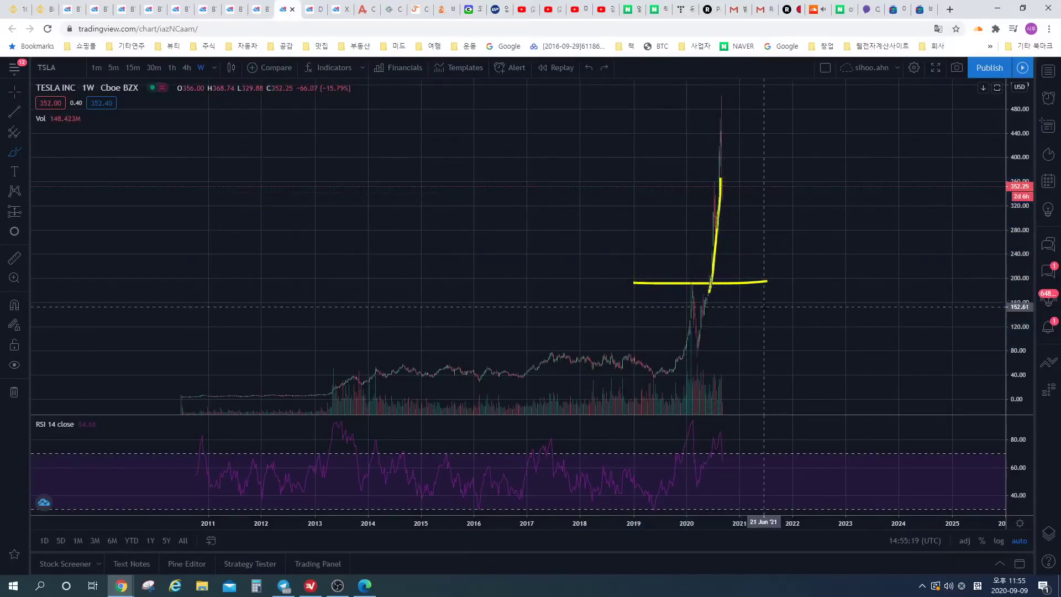
# - Circle Tesla's entire 2020 price rise with one large brush stroke and delete that circle
pyautogui.moveTo(769, 333)
pyautogui.mouseDown()
pyautogui.moveTo(728, 351)
pyautogui.moveTo(765, 347)
pyautogui.mouseUp()
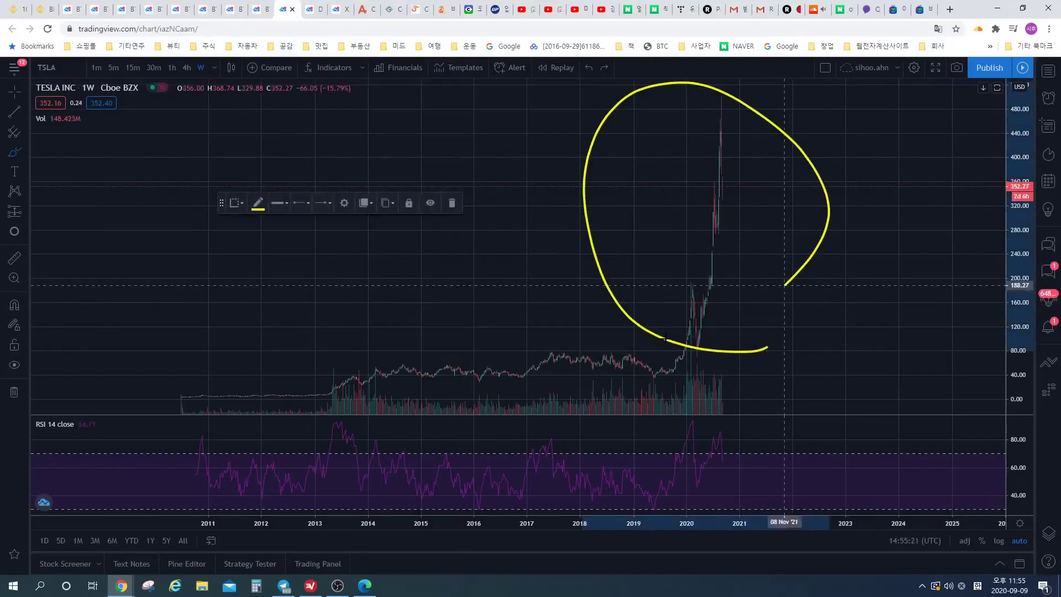
pyautogui.click(448, 205)
pyautogui.scroll(5, 713, 326)
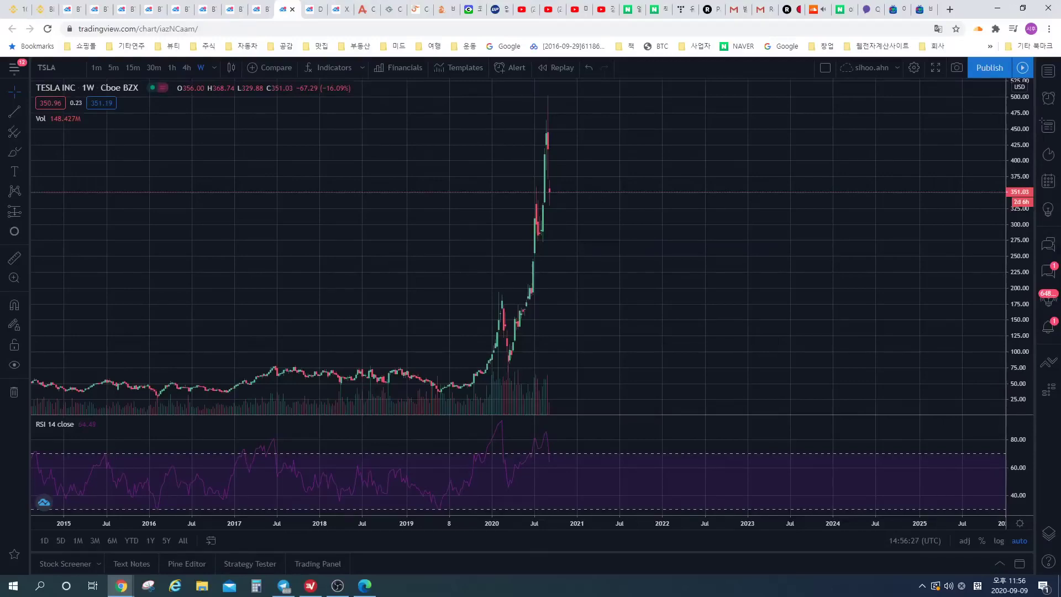
# - Switch from Tesla to the 5-minute Bitcoin / TetherUS chart that has two white trend lines
pyautogui.click(126, 9)
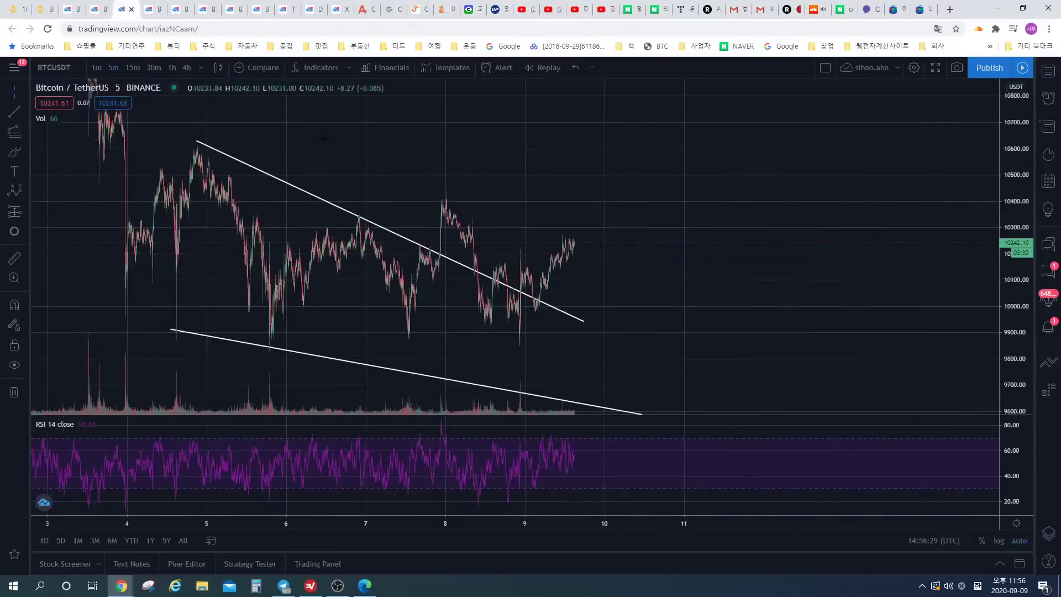
pyautogui.click(158, 7)
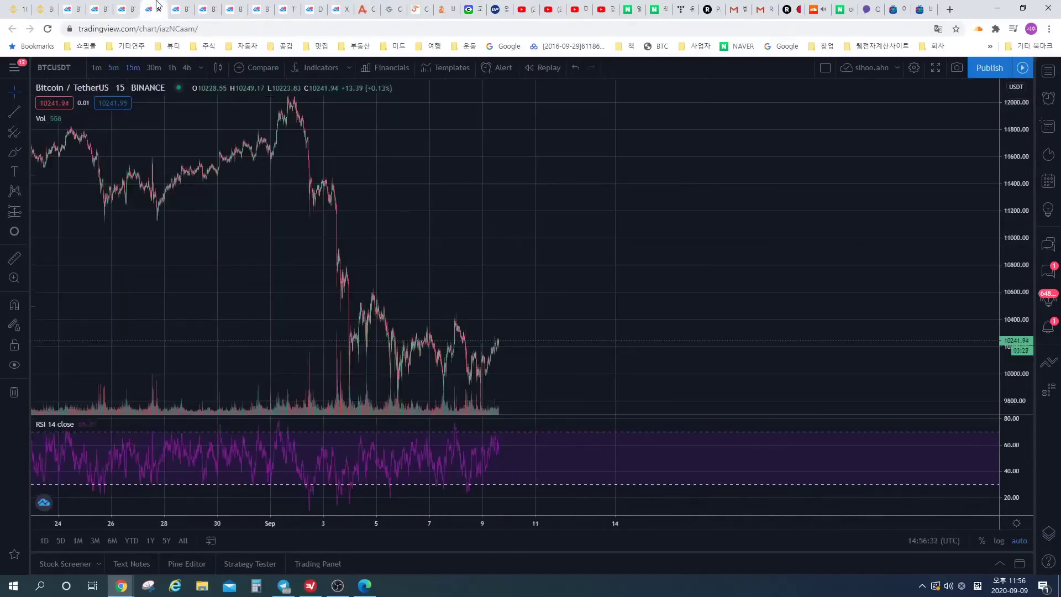
pyautogui.click(126, 9)
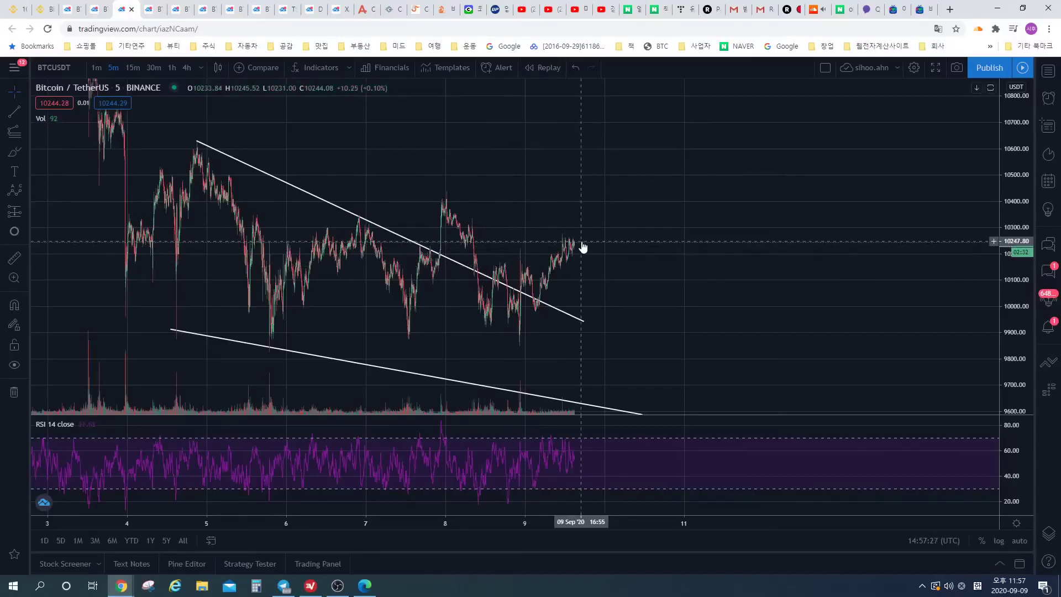
# - Draw a yellow brush circle just above the latest Bitcoin price and cross it out with a large X
pyautogui.moveTo(603, 215); pyautogui.dragTo(571, 231)
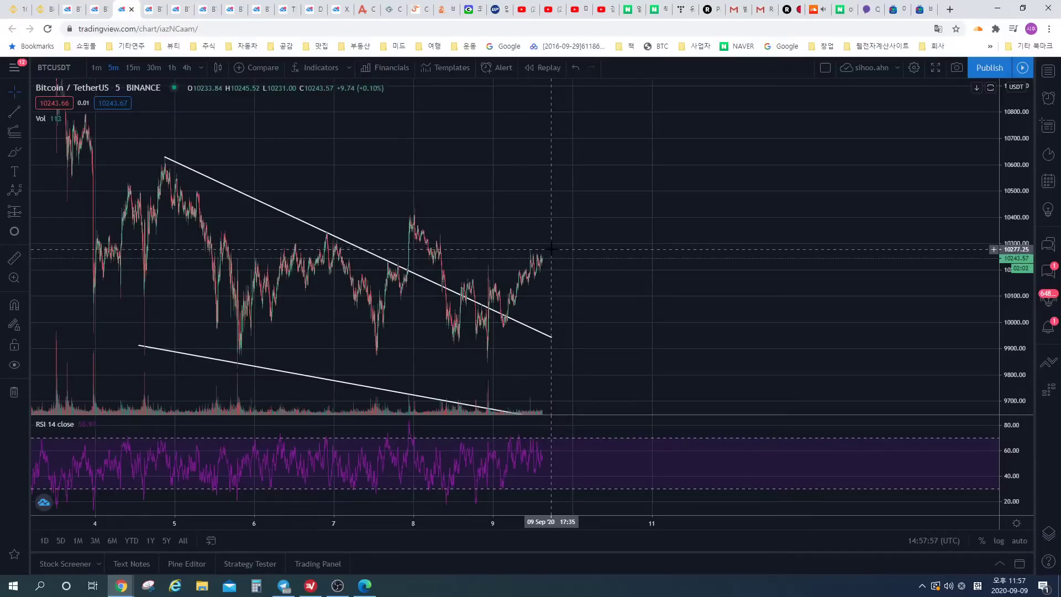
pyautogui.moveTo(482, 247); pyautogui.dragTo(398, 244)
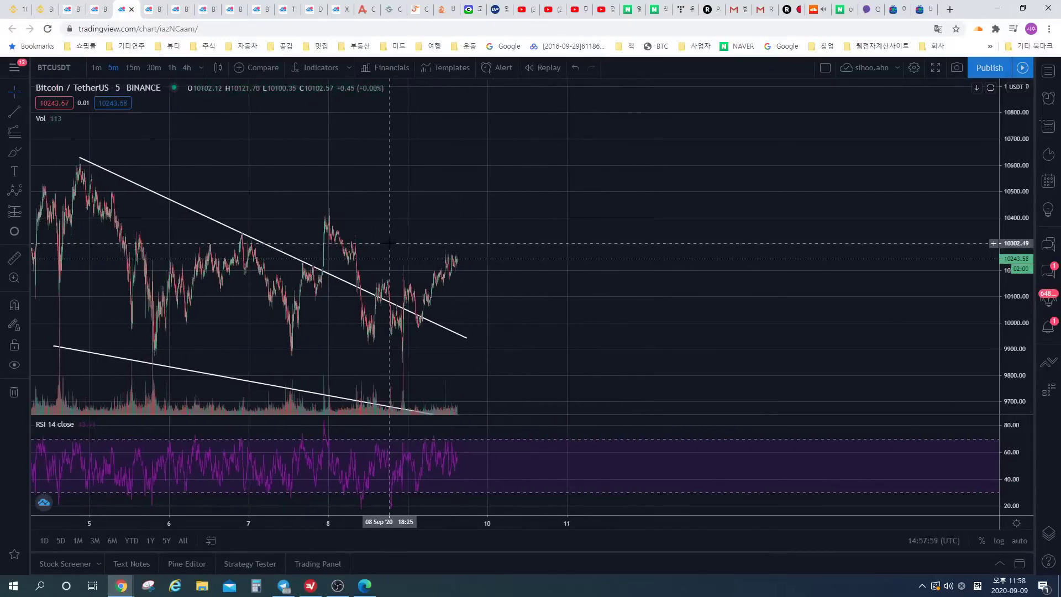
pyautogui.click(14, 151)
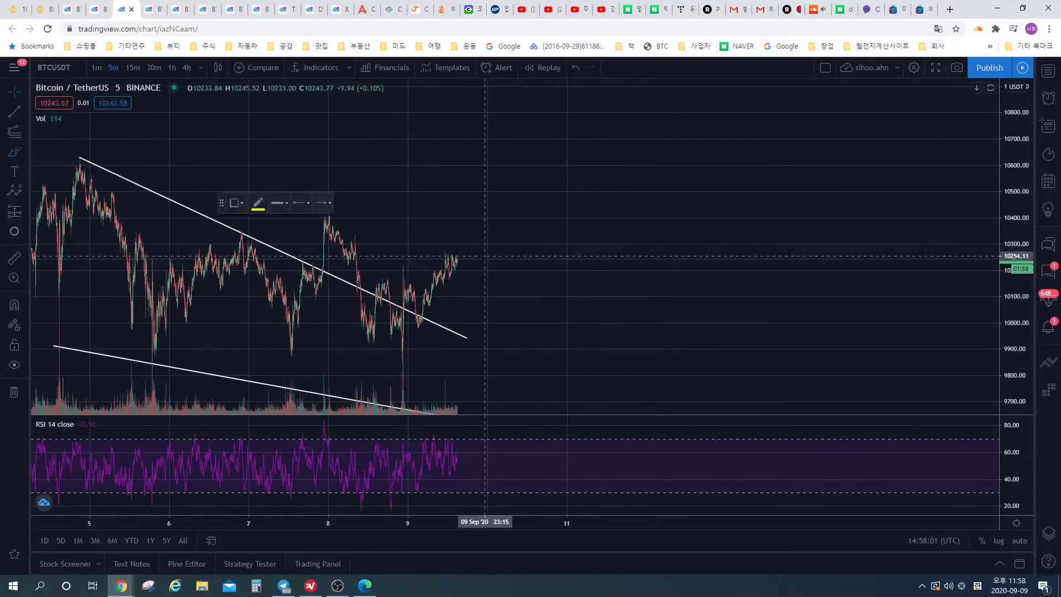
pyautogui.moveTo(482, 258); pyautogui.dragTo(503, 223)
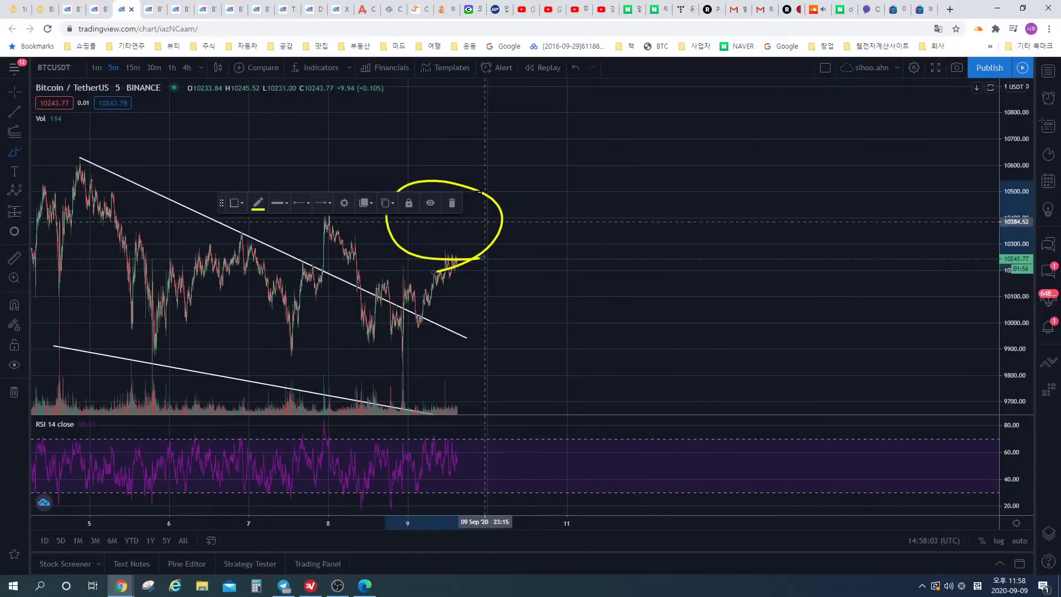
pyautogui.moveTo(490, 150); pyautogui.dragTo(388, 273)
pyautogui.moveTo(393, 148); pyautogui.dragTo(493, 301)
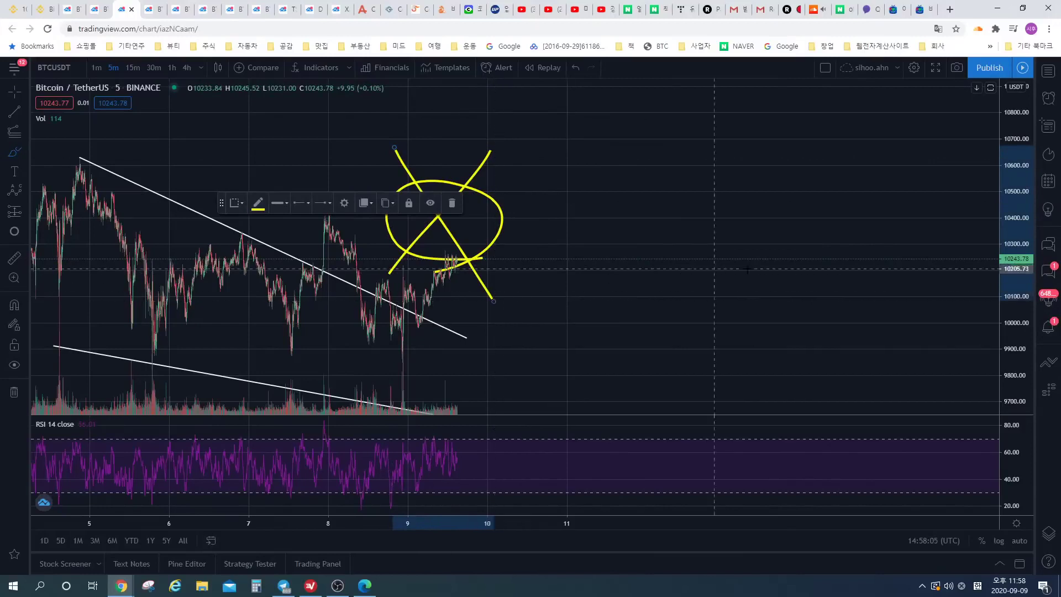
# - Draw a brush oval in the empty area after 11 September, a rounded box around both ovals, and a larger circle around the crossed-out one
pyautogui.moveTo(762, 272)
pyautogui.mouseDown()
pyautogui.moveTo(651, 273)
pyautogui.moveTo(773, 259)
pyautogui.moveTo(678, 305)
pyautogui.mouseUp()
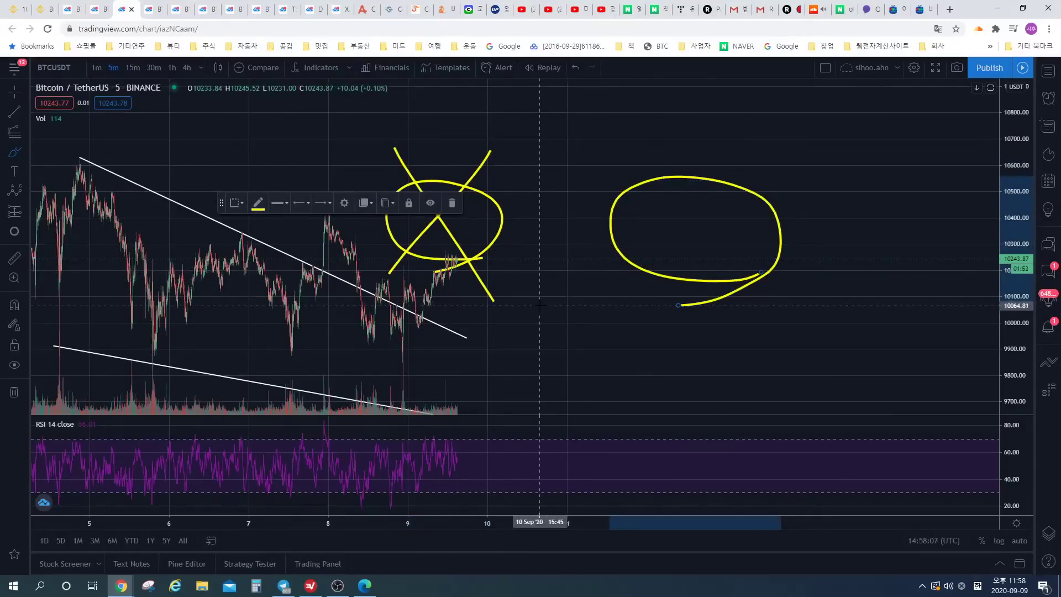
pyautogui.moveTo(362, 305)
pyautogui.mouseDown()
pyautogui.moveTo(769, 305)
pyautogui.moveTo(798, 161)
pyautogui.moveTo(339, 149)
pyautogui.moveTo(444, 319)
pyautogui.moveTo(455, 318)
pyautogui.mouseUp()
pyautogui.moveTo(524, 288)
pyautogui.mouseDown()
pyautogui.moveTo(412, 161)
pyautogui.moveTo(462, 317)
pyautogui.mouseUp()
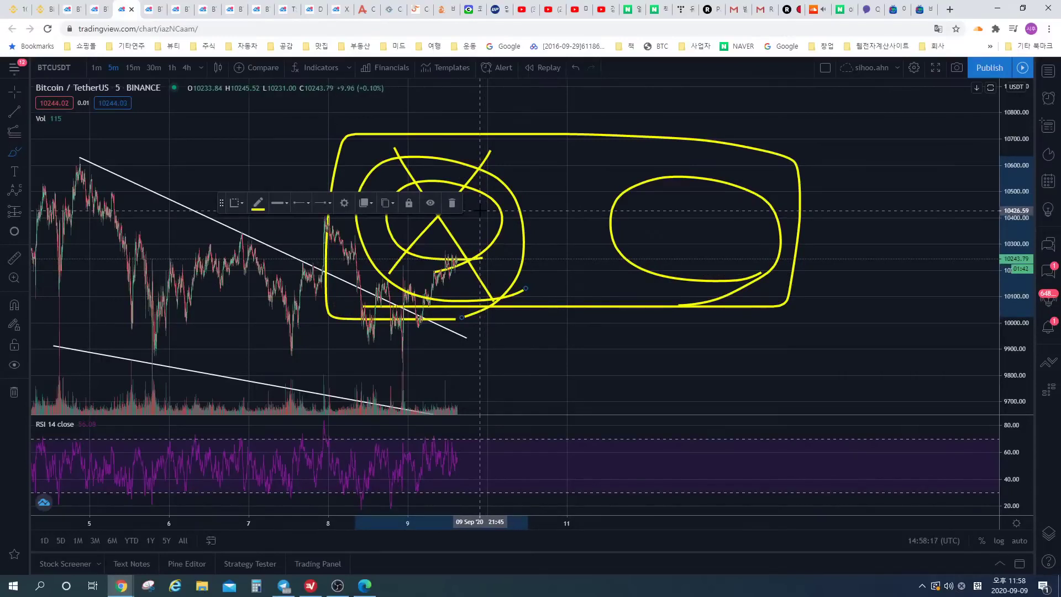
# - Undo all the yellow brush drawings on the Bitcoin chart, keeping the white trend lines
pyautogui.hotkey('ctrl', 'z')
pyautogui.hotkey('ctrl', 'z')
pyautogui.hotkey('ctrl', 'z')
pyautogui.hotkey('ctrl', 'z')
pyautogui.hotkey('ctrl', 'z')
pyautogui.hotkey('ctrl', 'z')
pyautogui.hotkey('ctrl', 'z')
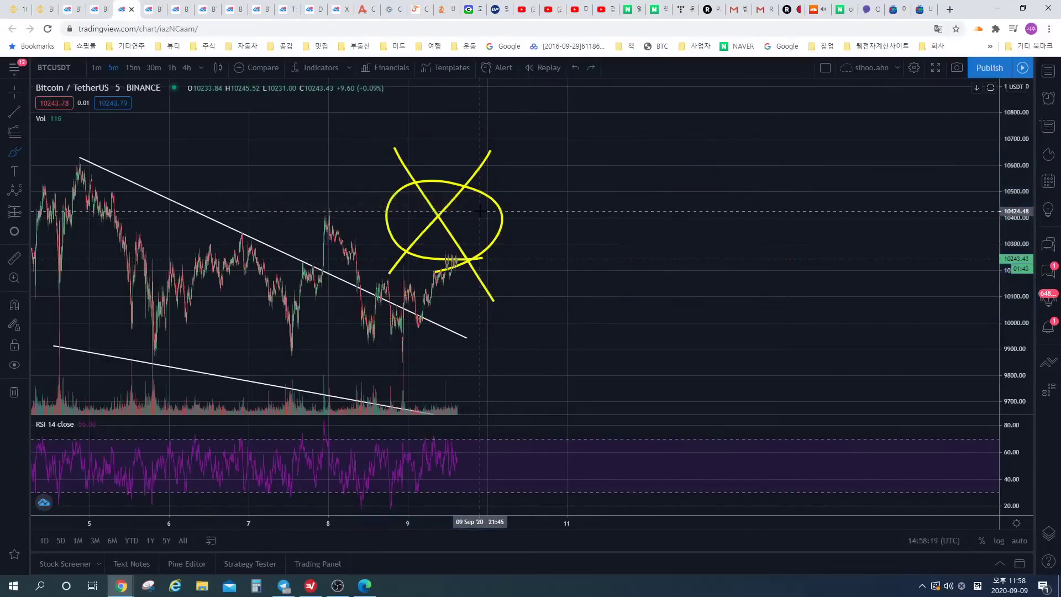
pyautogui.hotkey('ctrl', 'z')
pyautogui.hotkey('ctrl', 'z')
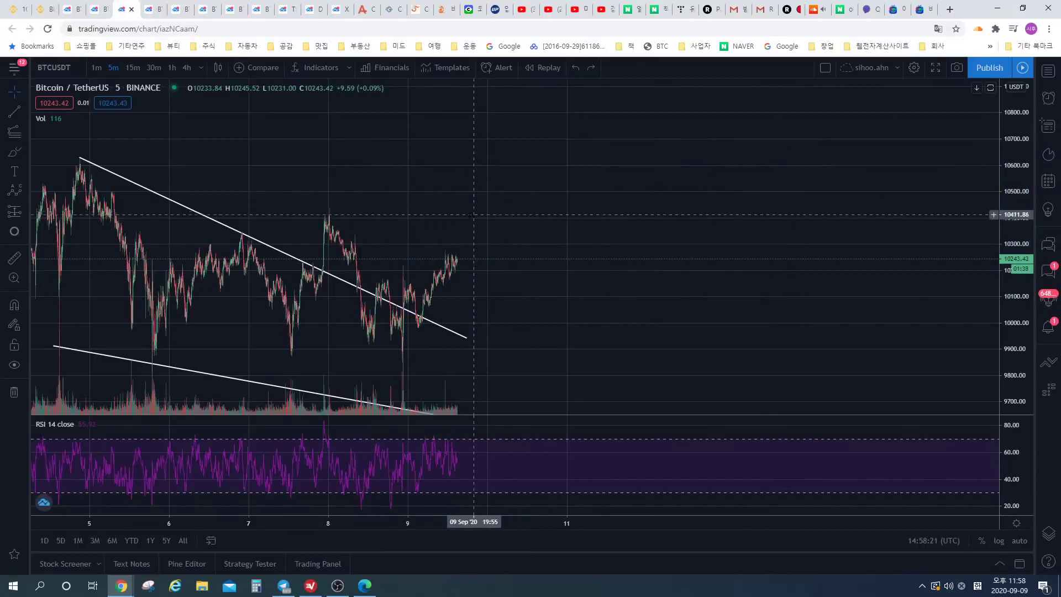
# - Draw a brush circle and a separate square in the empty area after the latest Bitcoin price, and put a check mark on each
pyautogui.moveTo(480, 210); pyautogui.dragTo(554, 196)
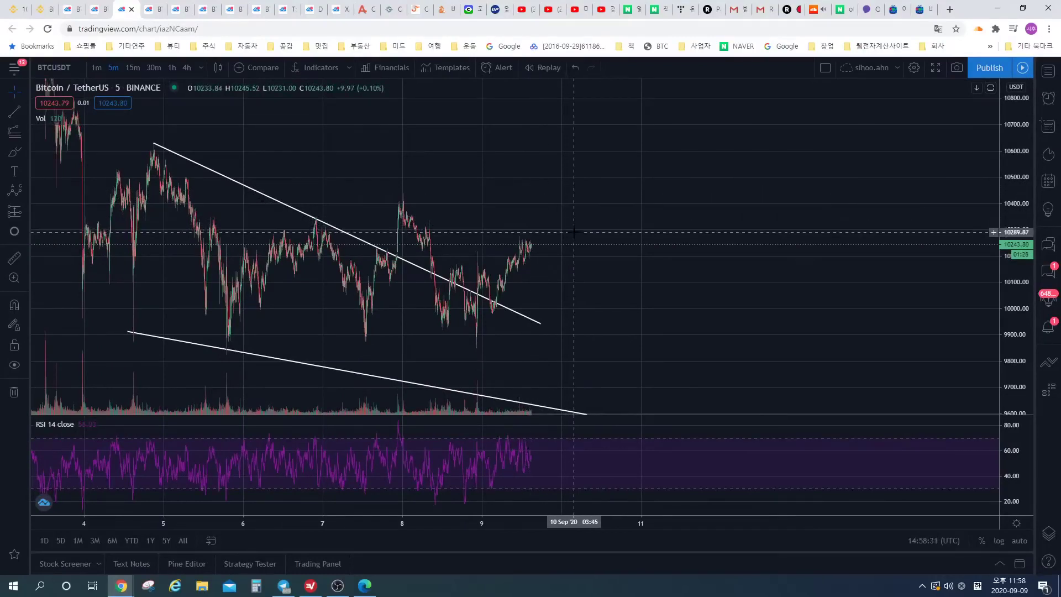
pyautogui.moveTo(587, 230); pyautogui.dragTo(554, 239)
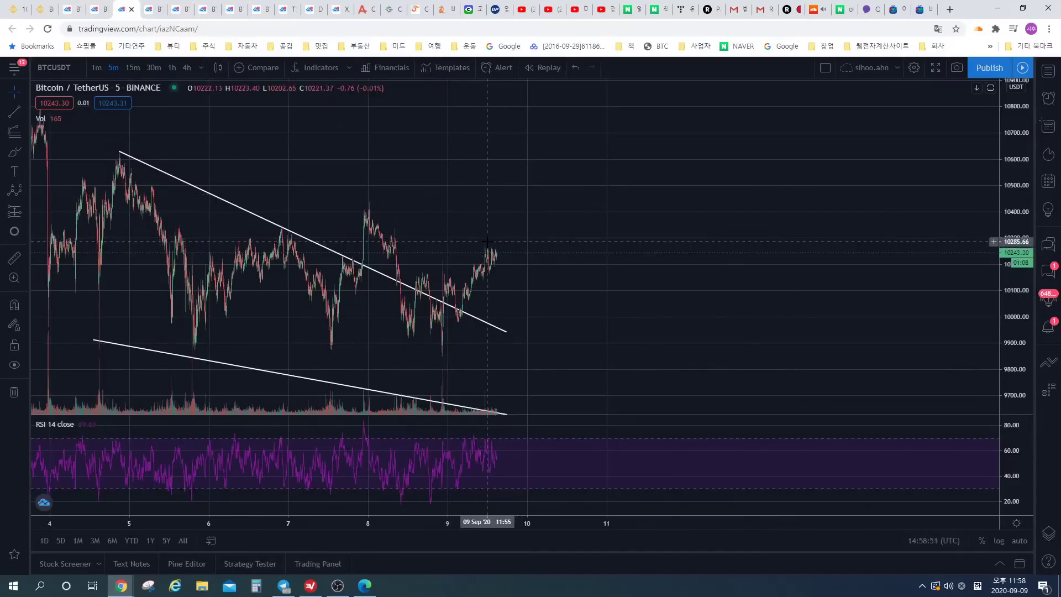
pyautogui.moveTo(487, 242); pyautogui.dragTo(333, 250)
pyautogui.click(14, 152)
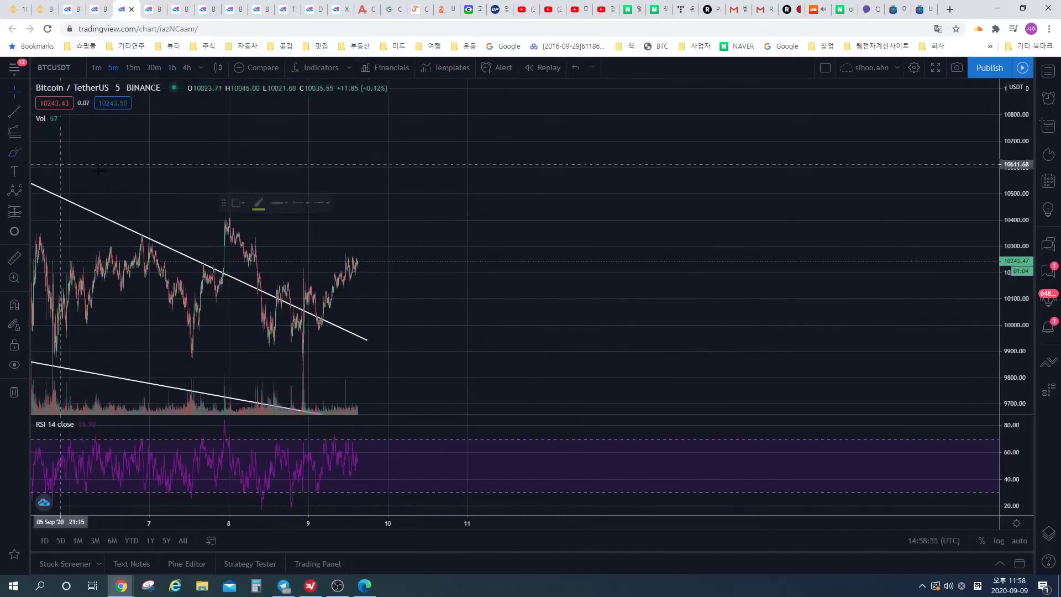
pyautogui.moveTo(460, 274)
pyautogui.mouseDown()
pyautogui.moveTo(367, 219)
pyautogui.moveTo(469, 279)
pyautogui.moveTo(382, 293)
pyautogui.mouseUp()
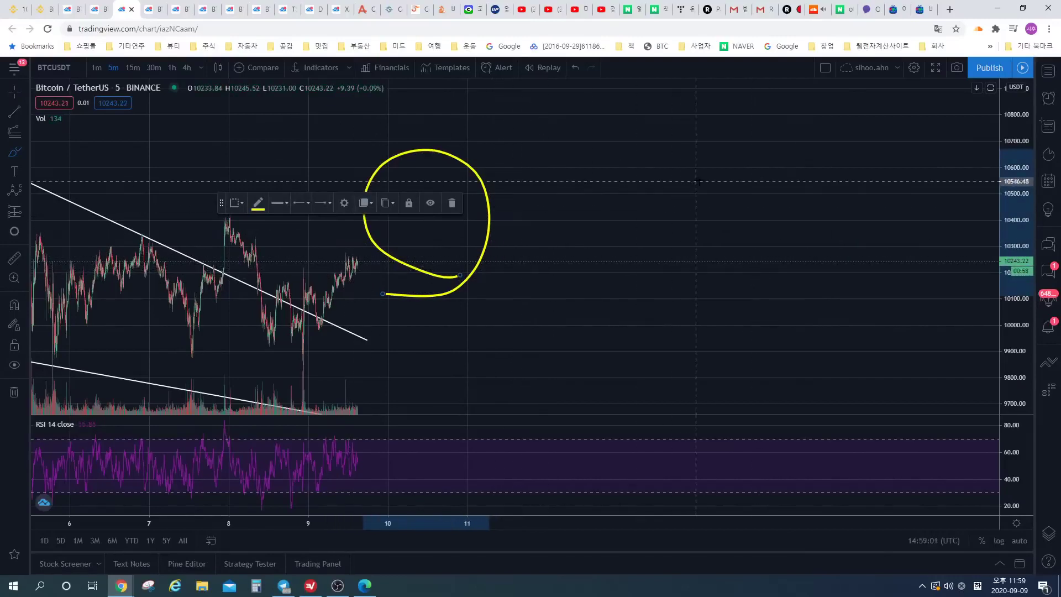
pyautogui.moveTo(669, 172)
pyautogui.mouseDown()
pyautogui.moveTo(768, 256)
pyautogui.moveTo(723, 175)
pyautogui.moveTo(656, 179)
pyautogui.mouseUp()
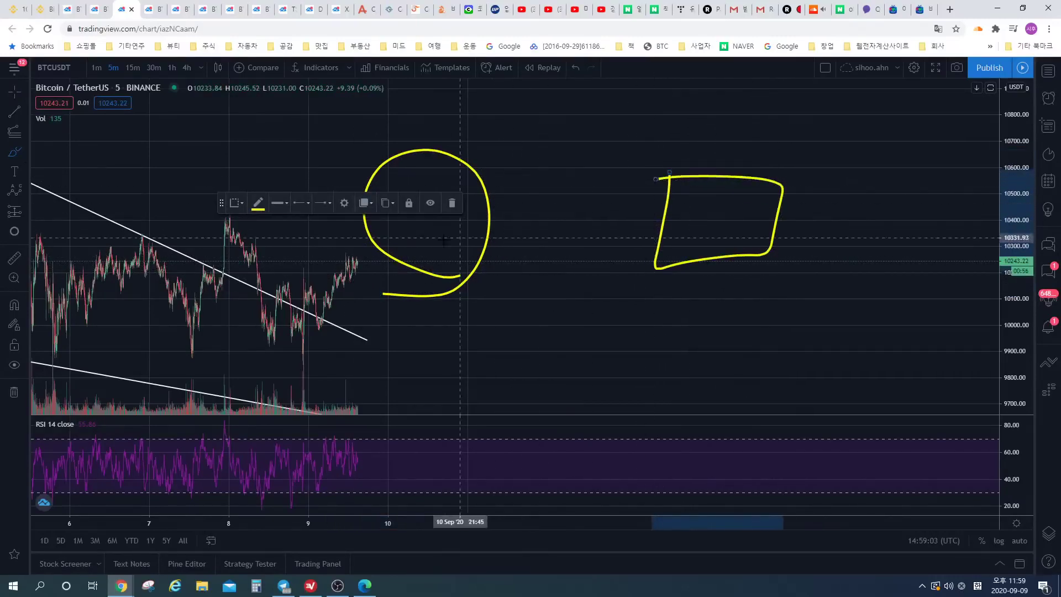
pyautogui.moveTo(398, 131)
pyautogui.mouseDown()
pyautogui.moveTo(449, 172)
pyautogui.moveTo(486, 160)
pyautogui.mouseUp()
pyautogui.moveTo(701, 142)
pyautogui.mouseDown()
pyautogui.moveTo(740, 188)
pyautogui.moveTo(766, 174)
pyautogui.mouseUp()
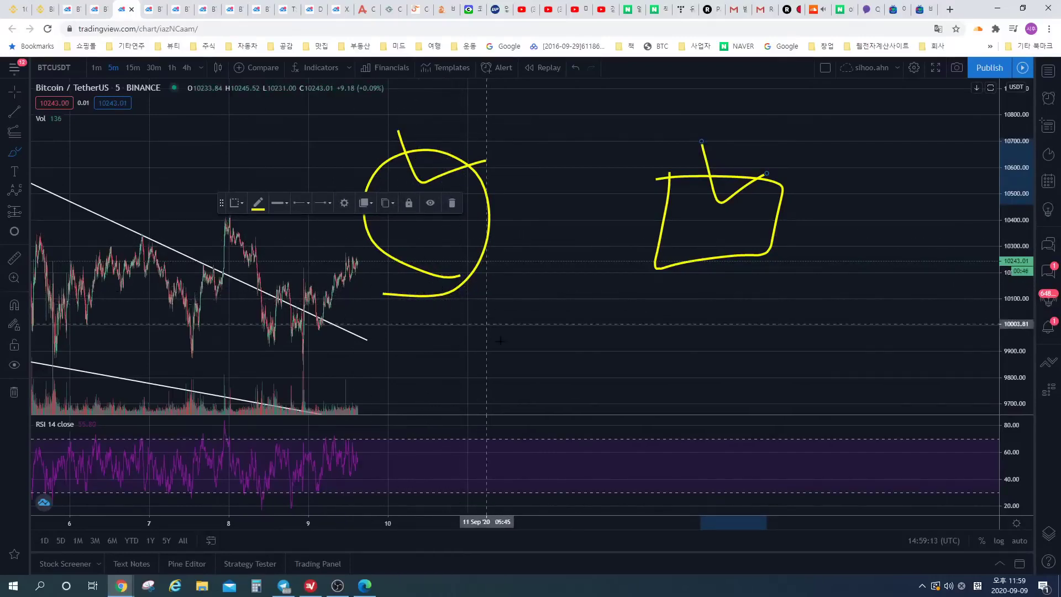
# - Draw an upward brush arrow between the circle and the square, with a wide rounded box around its base, and retrace the arrow
pyautogui.moveTo(506, 345)
pyautogui.mouseDown()
pyautogui.moveTo(546, 217)
pyautogui.moveTo(502, 212)
pyautogui.moveTo(584, 248)
pyautogui.mouseUp()
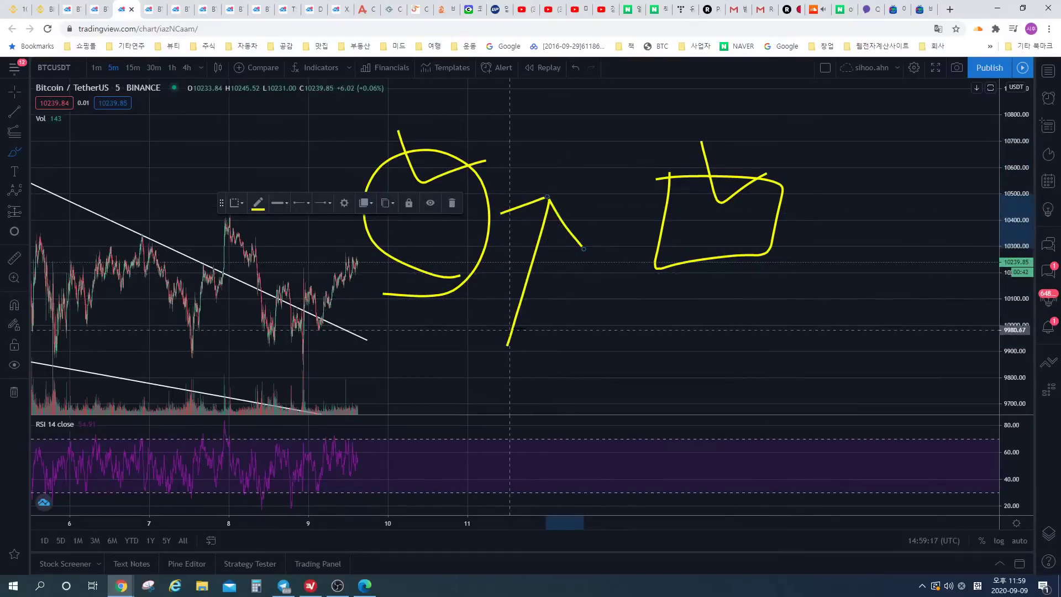
pyautogui.moveTo(526, 326)
pyautogui.mouseDown()
pyautogui.moveTo(401, 365)
pyautogui.moveTo(642, 356)
pyautogui.moveTo(460, 320)
pyautogui.mouseUp()
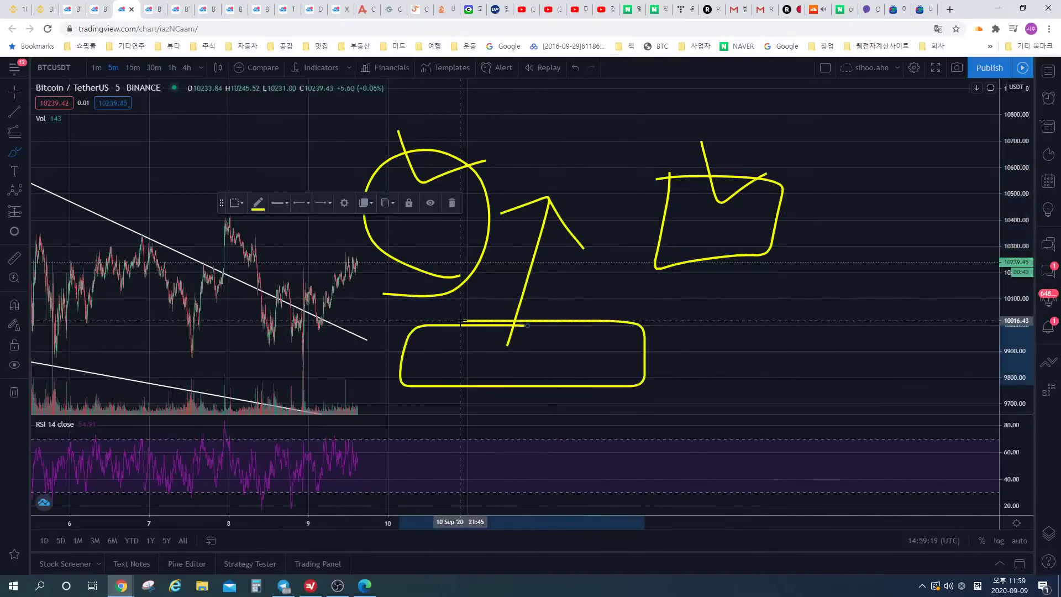
pyautogui.moveTo(511, 208)
pyautogui.mouseDown()
pyautogui.moveTo(551, 189)
pyautogui.moveTo(585, 245)
pyautogui.mouseUp()
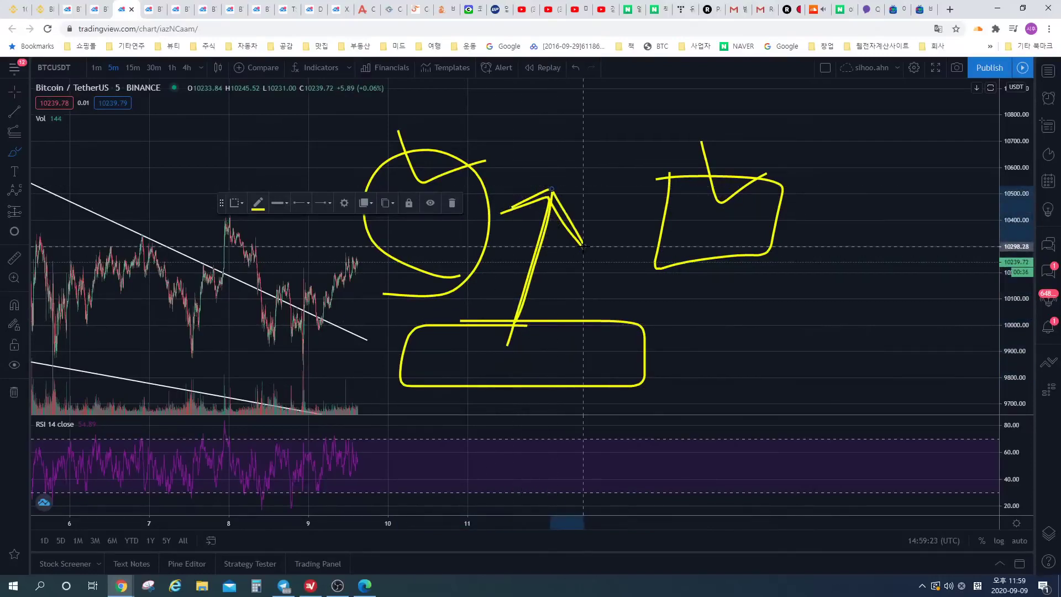
# - Add a smaller upward arrow beside the first, circle the arrows down to the box, and retrace the rounded box's outline
pyautogui.moveTo(474, 312)
pyautogui.mouseDown()
pyautogui.moveTo(504, 215)
pyautogui.moveTo(528, 246)
pyautogui.mouseUp()
pyautogui.moveTo(622, 379)
pyautogui.mouseDown()
pyautogui.moveTo(547, 209)
pyautogui.moveTo(586, 365)
pyautogui.moveTo(500, 390)
pyautogui.mouseUp()
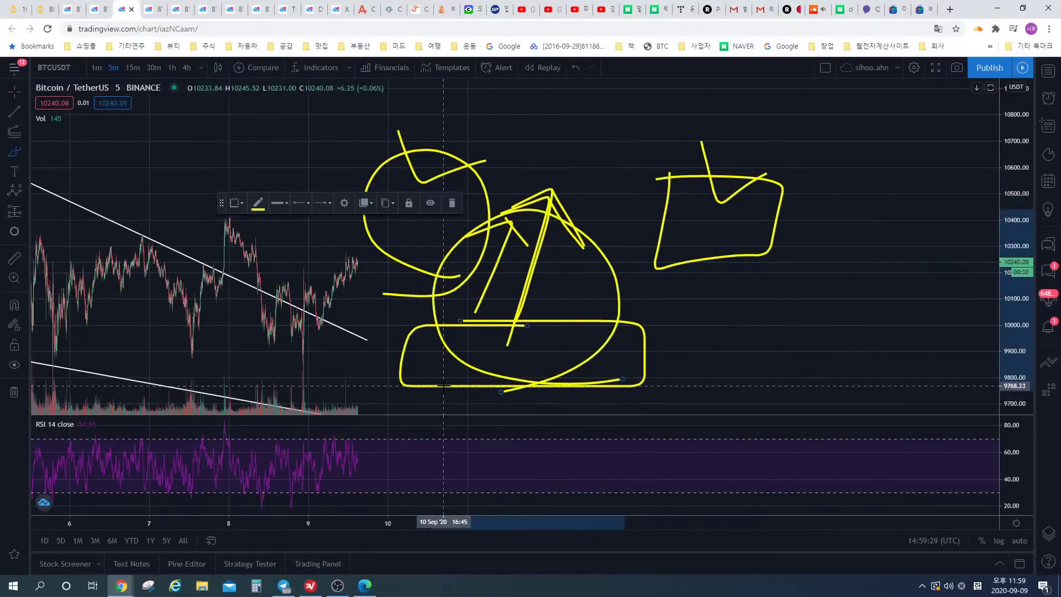
pyautogui.moveTo(588, 319)
pyautogui.mouseDown()
pyautogui.moveTo(442, 319)
pyautogui.moveTo(403, 354)
pyautogui.moveTo(497, 387)
pyautogui.moveTo(616, 382)
pyautogui.moveTo(602, 314)
pyautogui.moveTo(409, 325)
pyautogui.moveTo(394, 359)
pyautogui.moveTo(400, 386)
pyautogui.moveTo(604, 384)
pyautogui.moveTo(530, 316)
pyautogui.moveTo(398, 323)
pyautogui.moveTo(614, 387)
pyautogui.moveTo(642, 336)
pyautogui.mouseUp()
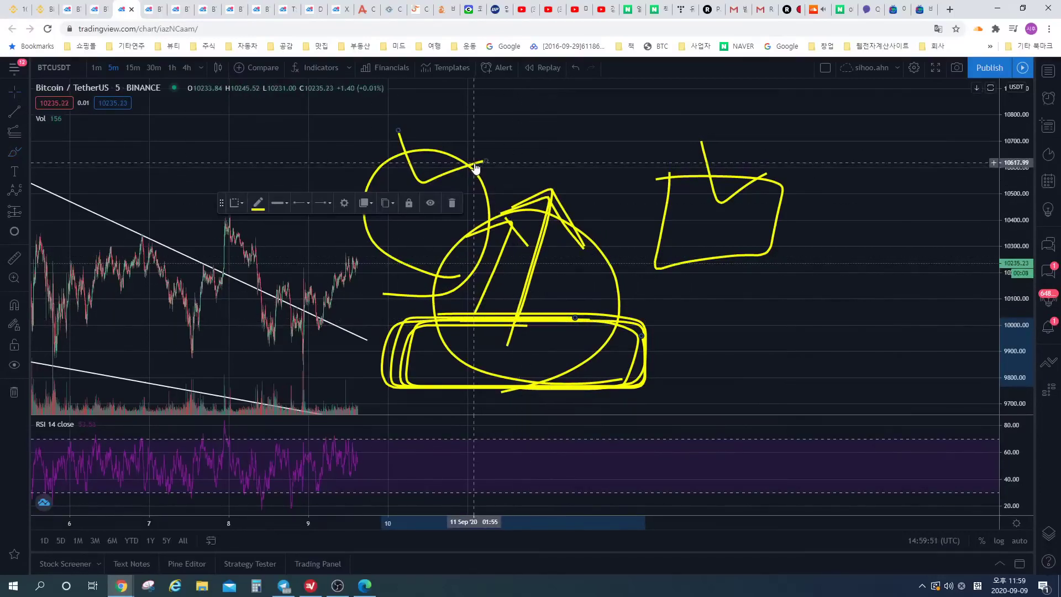
# - Delete the checked circle, both upward arrows and the large circle around them, leaving the square and the rounded box
pyautogui.press('Delete')
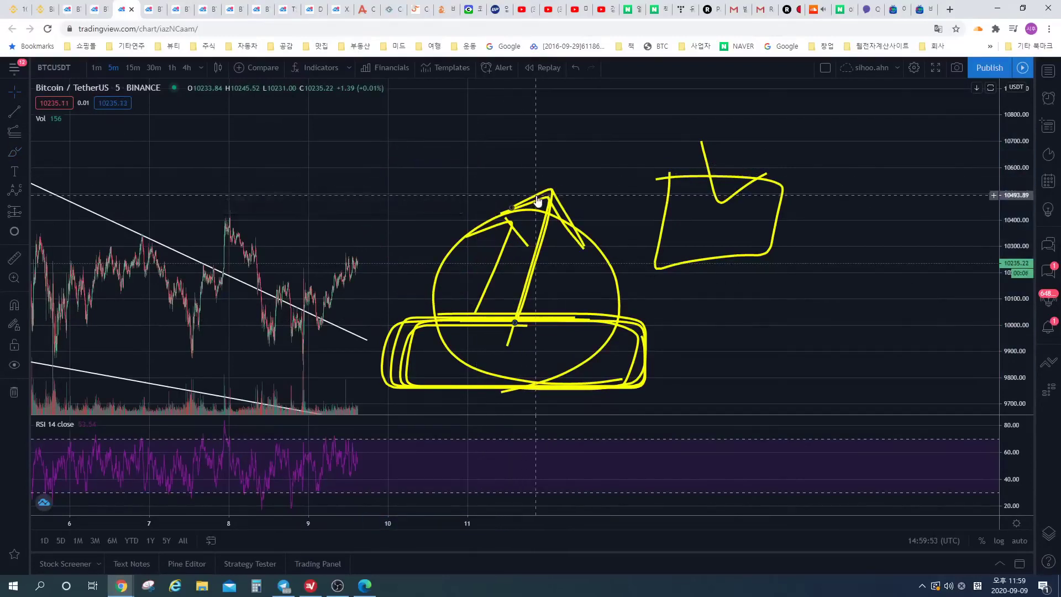
pyautogui.click(561, 208)
pyautogui.press('Delete')
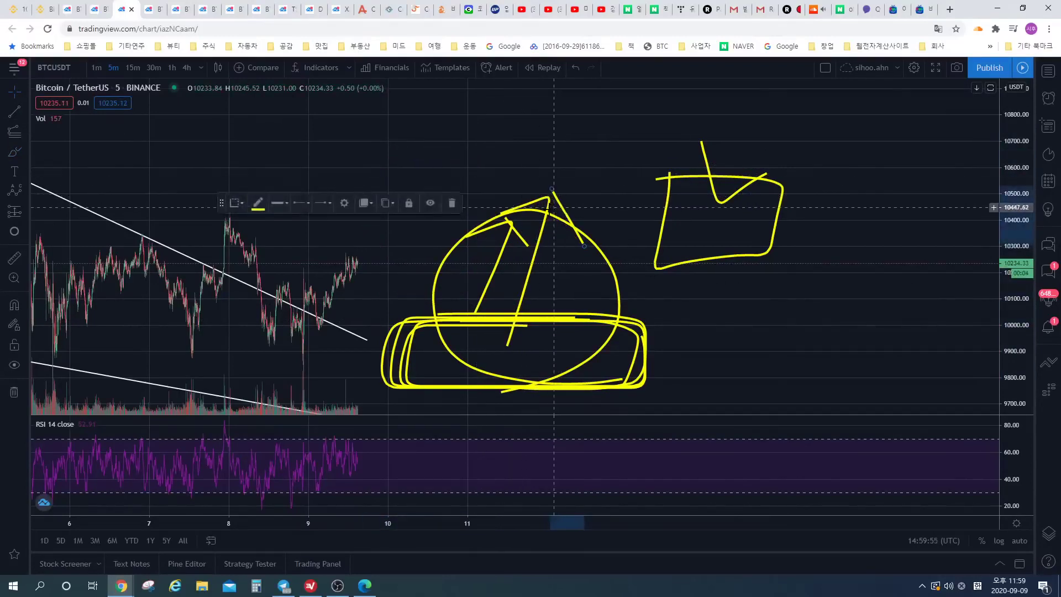
pyautogui.click(556, 219)
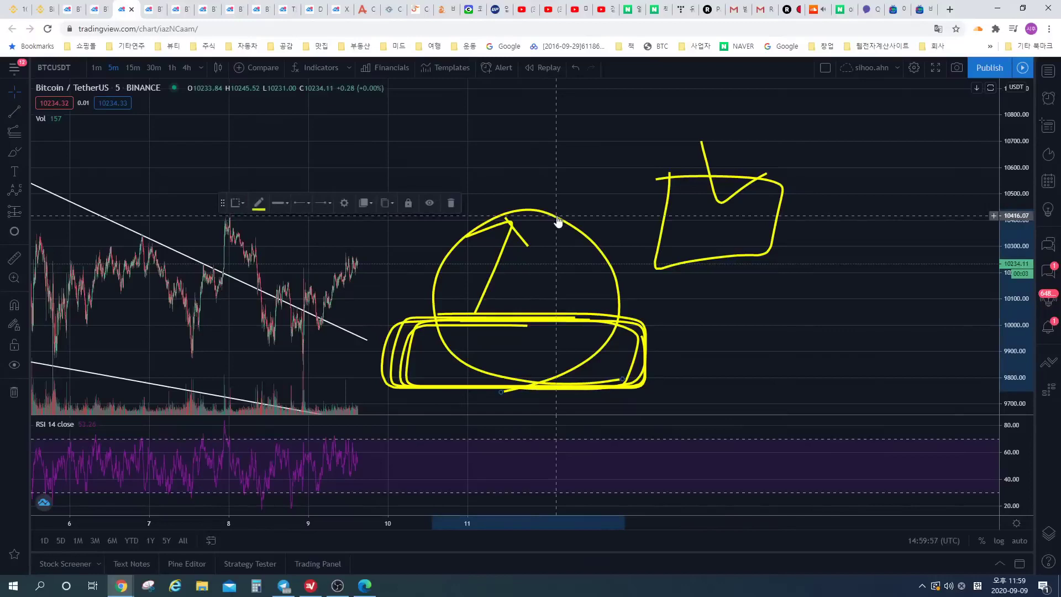
pyautogui.press('Delete')
pyautogui.click(521, 235)
pyautogui.press('Delete')
pyautogui.click(504, 238)
pyautogui.press('Delete')
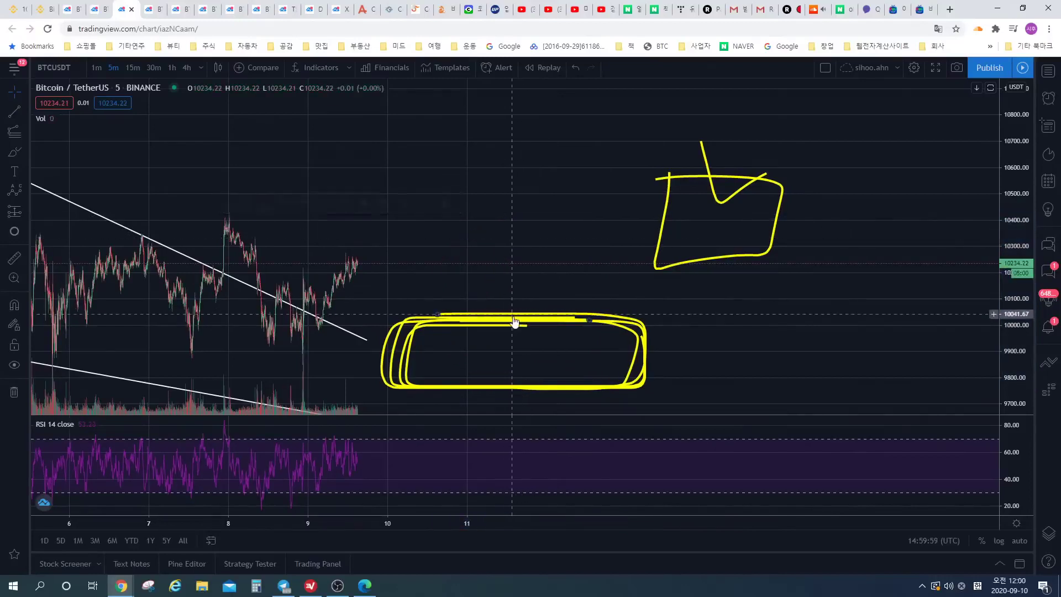
# - Delete all the overlapping brush outlines of the wide rounded box, leaving the checked square
pyautogui.click(521, 327)
pyautogui.press('Delete')
pyautogui.click(527, 316)
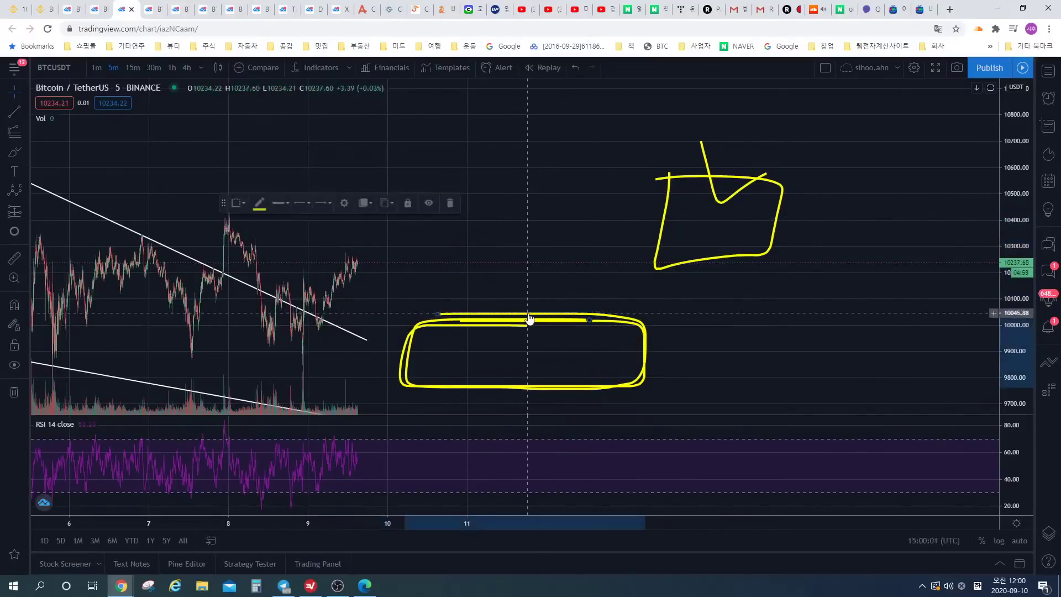
pyautogui.press('Delete')
pyautogui.click(527, 325)
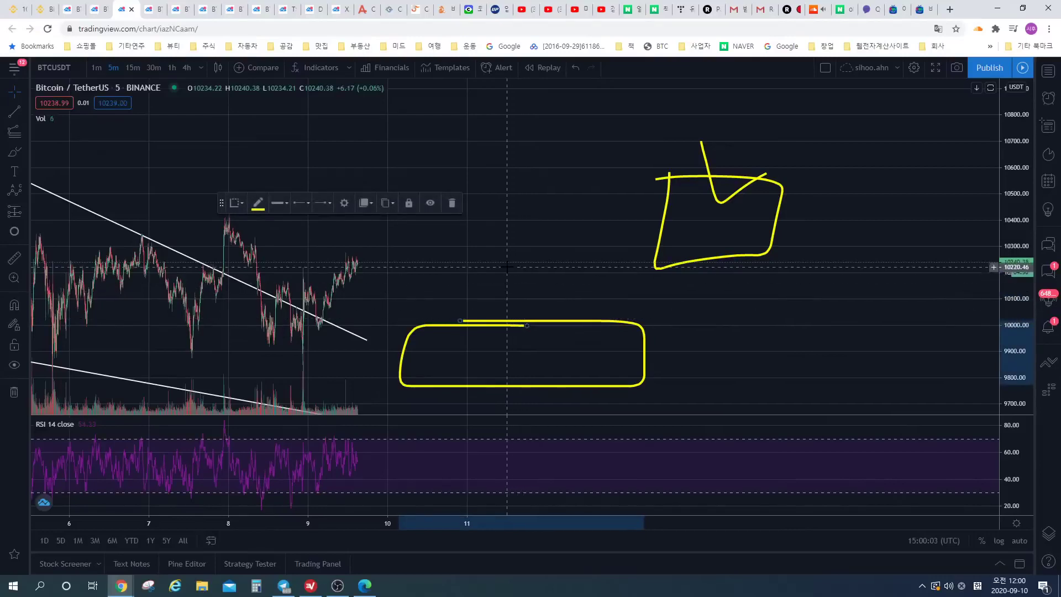
pyautogui.press('Delete')
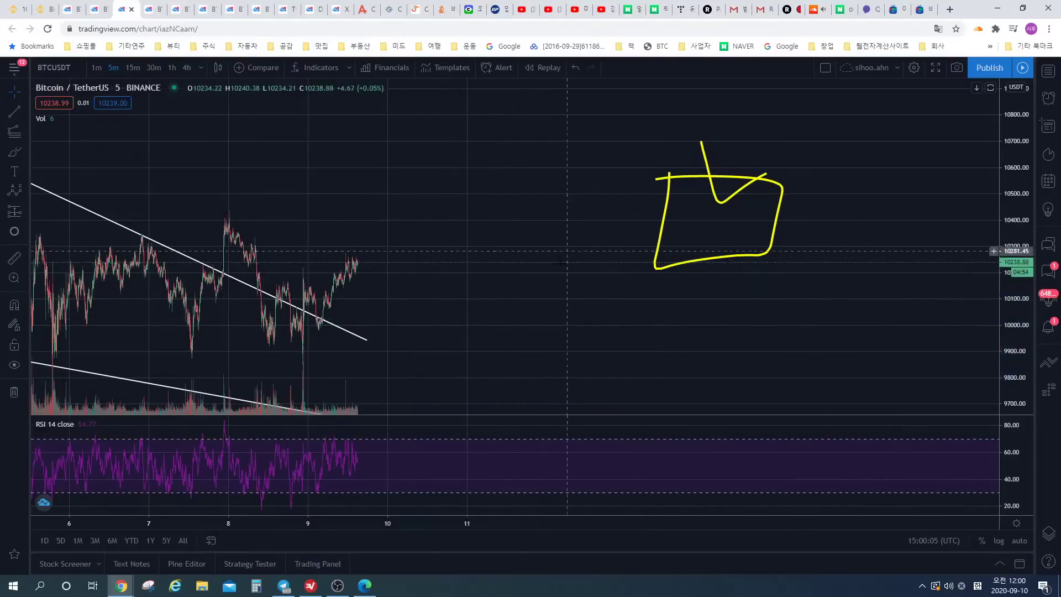
# - Draw wavy rising and falling brush arrows before the checked square, a rising arrow beyond it, and a large ellipse around the square
pyautogui.moveTo(551, 232); pyautogui.dragTo(498, 251)
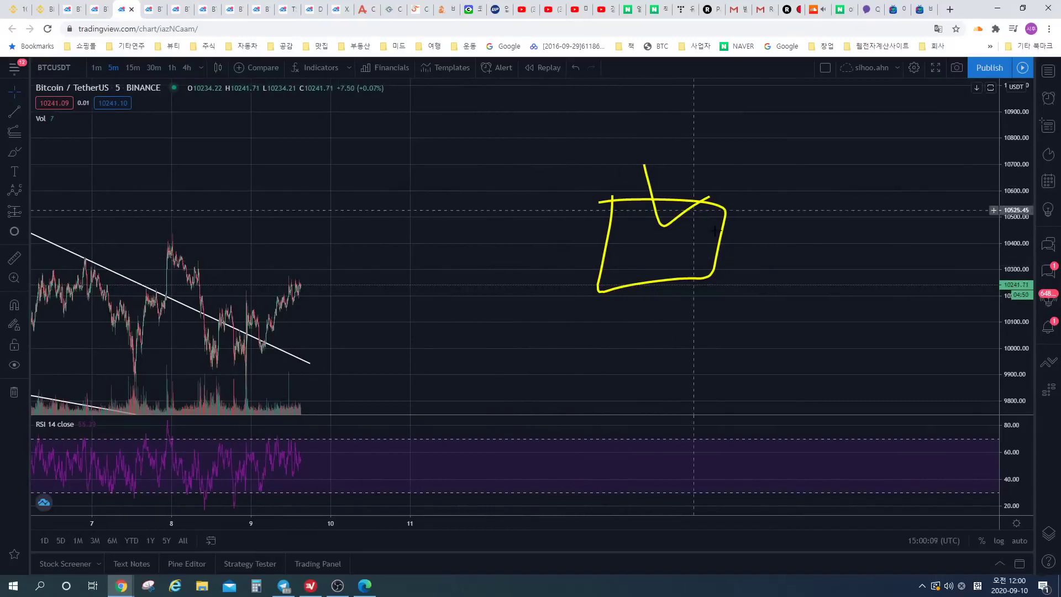
pyautogui.moveTo(745, 290); pyautogui.dragTo(685, 298)
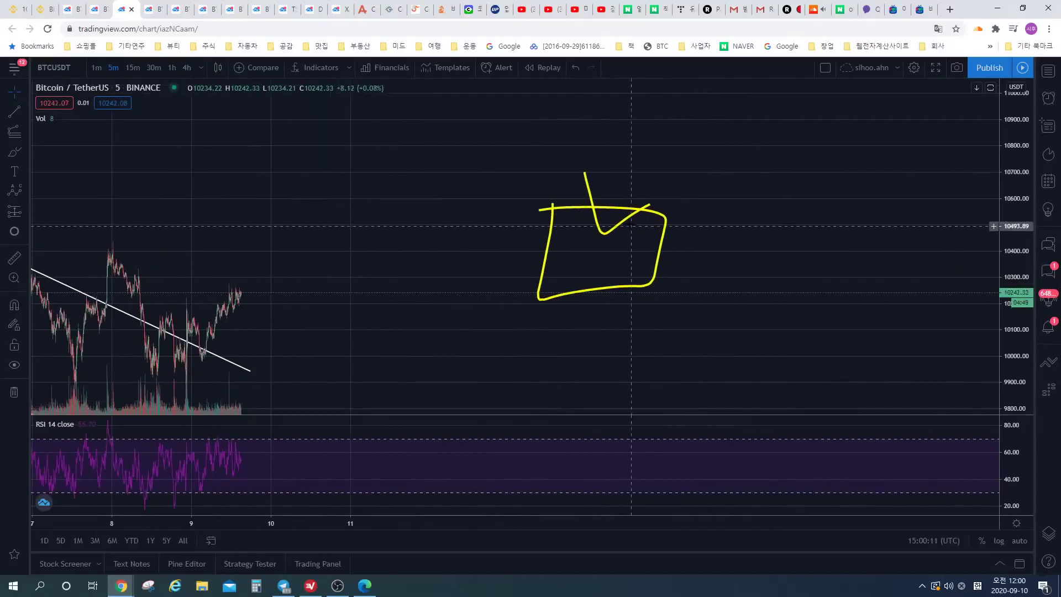
pyautogui.moveTo(628, 224); pyautogui.dragTo(632, 217)
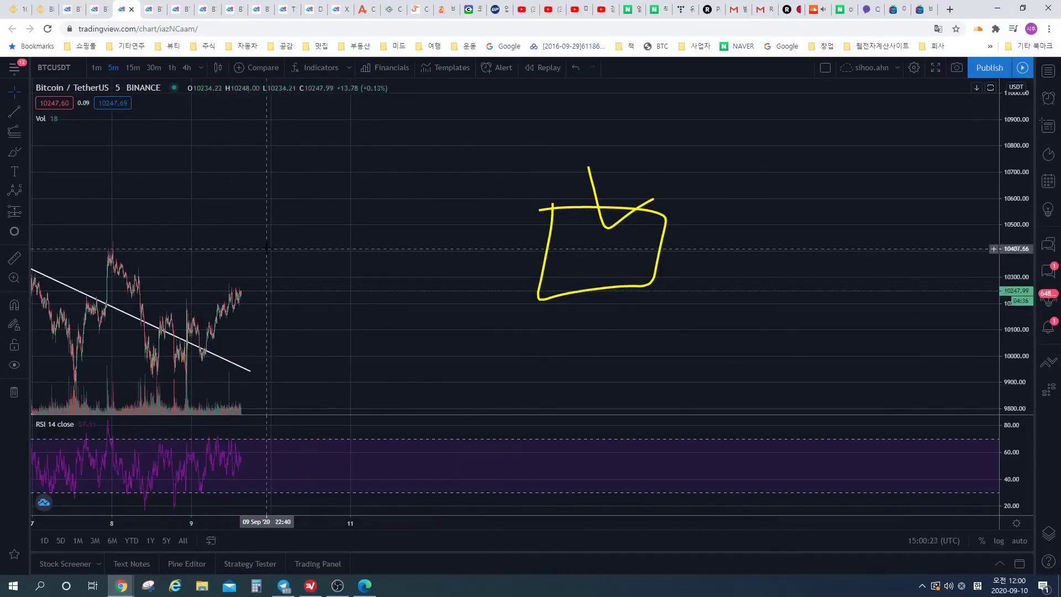
pyautogui.click(14, 152)
pyautogui.moveTo(282, 302)
pyautogui.mouseDown()
pyautogui.moveTo(455, 221)
pyautogui.moveTo(464, 253)
pyautogui.mouseUp()
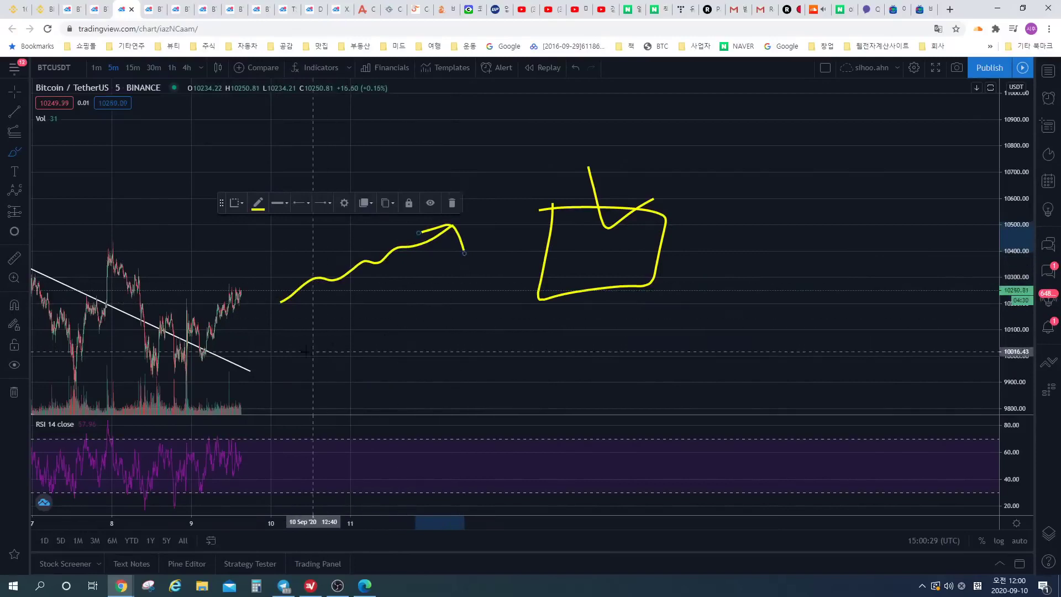
pyautogui.moveTo(305, 349)
pyautogui.mouseDown()
pyautogui.moveTo(481, 381)
pyautogui.moveTo(390, 405)
pyautogui.mouseUp()
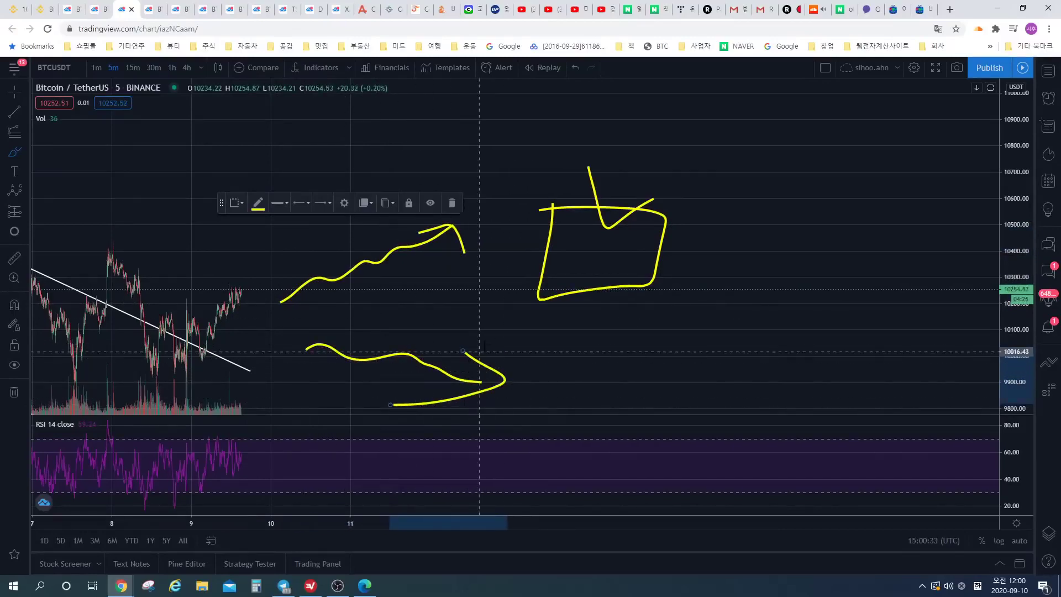
pyautogui.moveTo(356, 228)
pyautogui.mouseDown()
pyautogui.moveTo(492, 309)
pyautogui.moveTo(489, 330)
pyautogui.mouseUp()
pyautogui.moveTo(655, 339)
pyautogui.mouseDown()
pyautogui.moveTo(819, 244)
pyautogui.moveTo(842, 288)
pyautogui.moveTo(387, 176)
pyautogui.moveTo(837, 265)
pyautogui.moveTo(737, 339)
pyautogui.mouseUp()
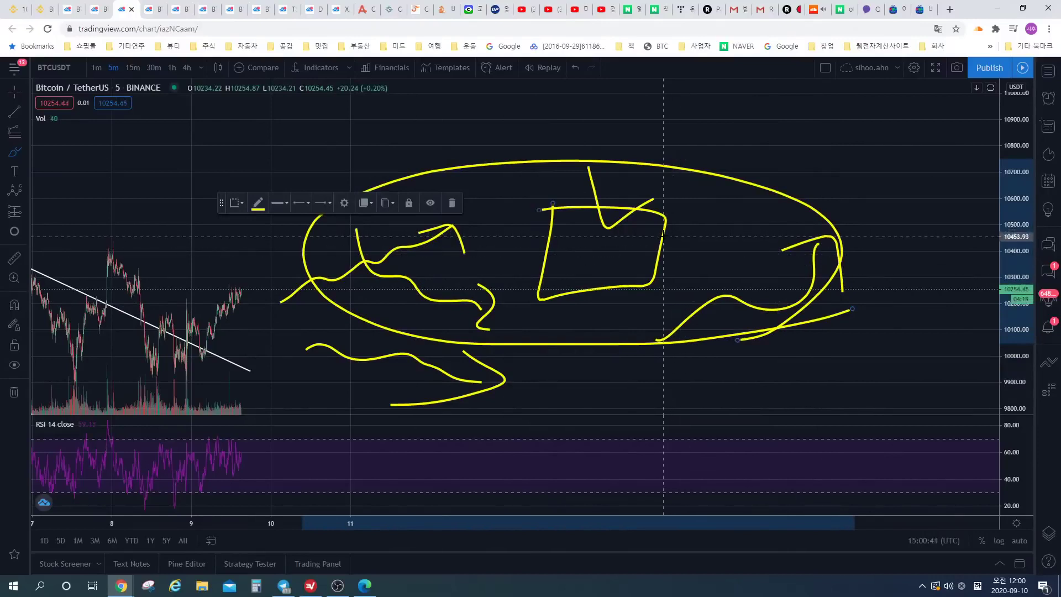
# - Undo the large ellipse and all the wavy arrows drawn around the checked square
pyautogui.hotkey('ctrl', 'z')
pyautogui.hotkey('ctrl', 'z')
pyautogui.hotkey('ctrl', 'z')
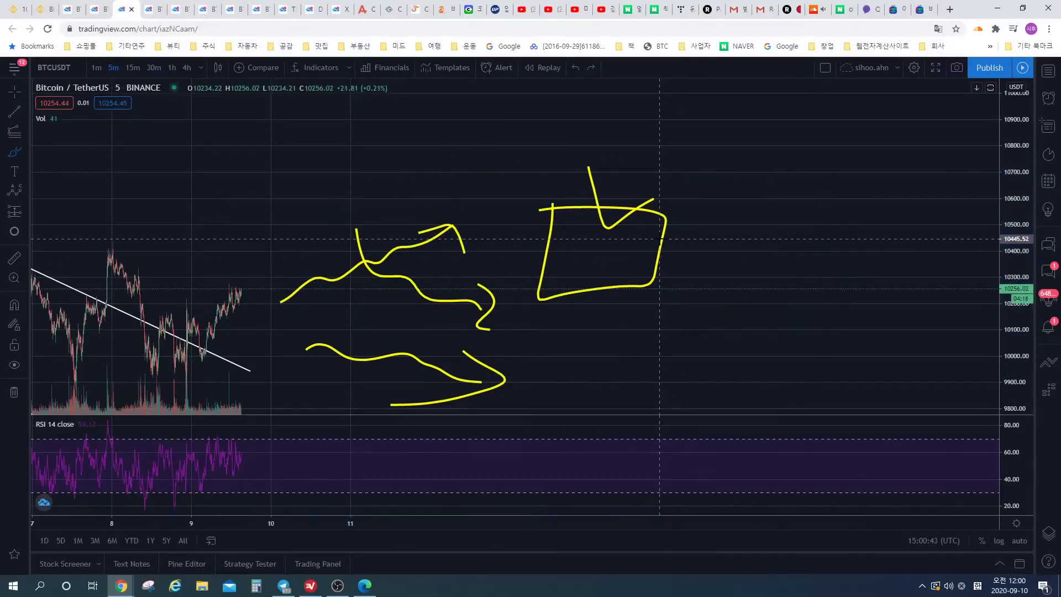
pyautogui.hotkey('ctrl', 'z')
pyautogui.hotkey('ctrl', 'z')
pyautogui.hotkey('ctrl', 'z')
pyautogui.hotkey('ctrl', 'z')
pyautogui.hotkey('ctrl', 'z')
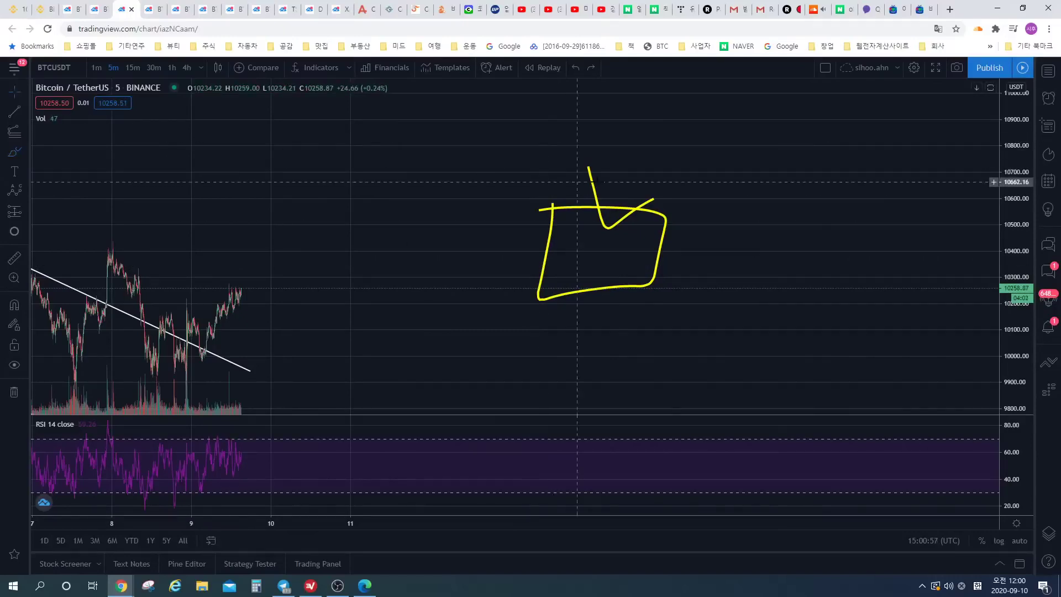
# - Delete the brush check mark and the square from the empty chart area
pyautogui.click(595, 196)
pyautogui.press('Delete')
pyautogui.click(597, 210)
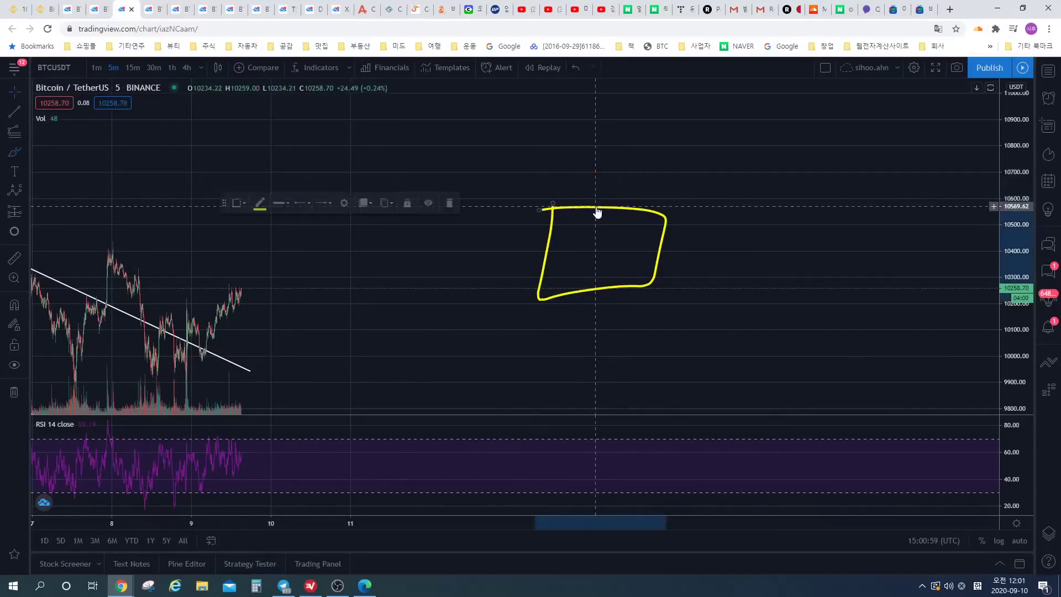
pyautogui.press('Delete')
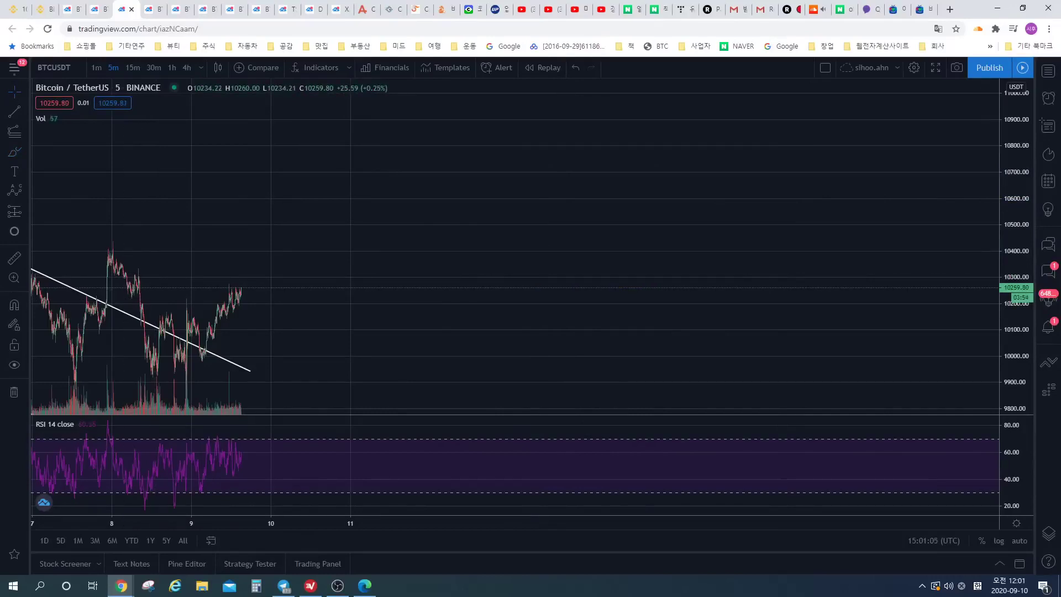
# - Write "2~3" with the brush in the empty area after the latest Bitcoin price and circle it with a wide oval
pyautogui.moveTo(282, 365); pyautogui.dragTo(547, 350)
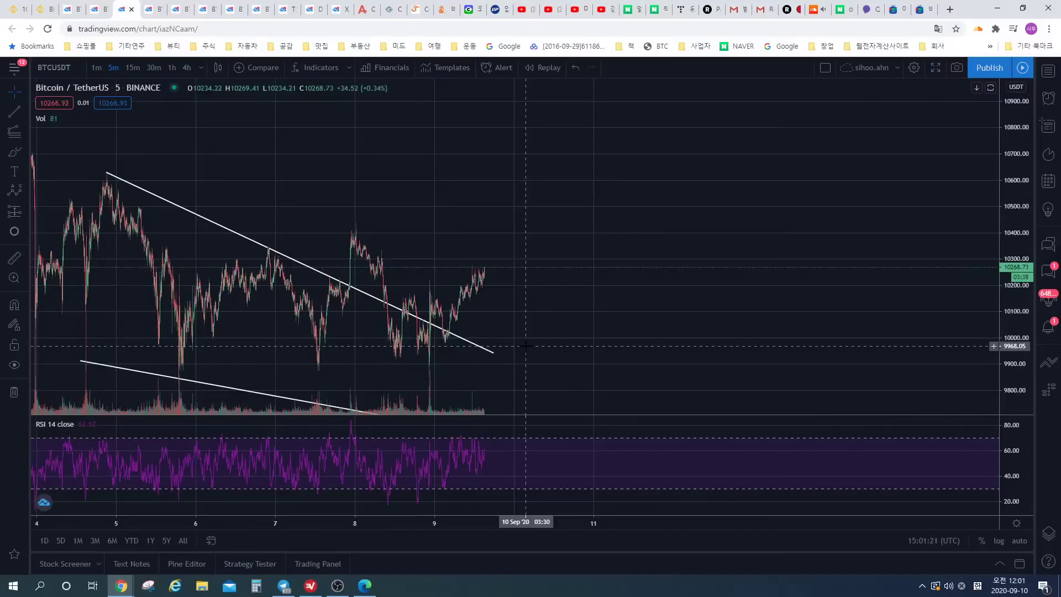
pyautogui.moveTo(524, 345); pyautogui.dragTo(431, 345)
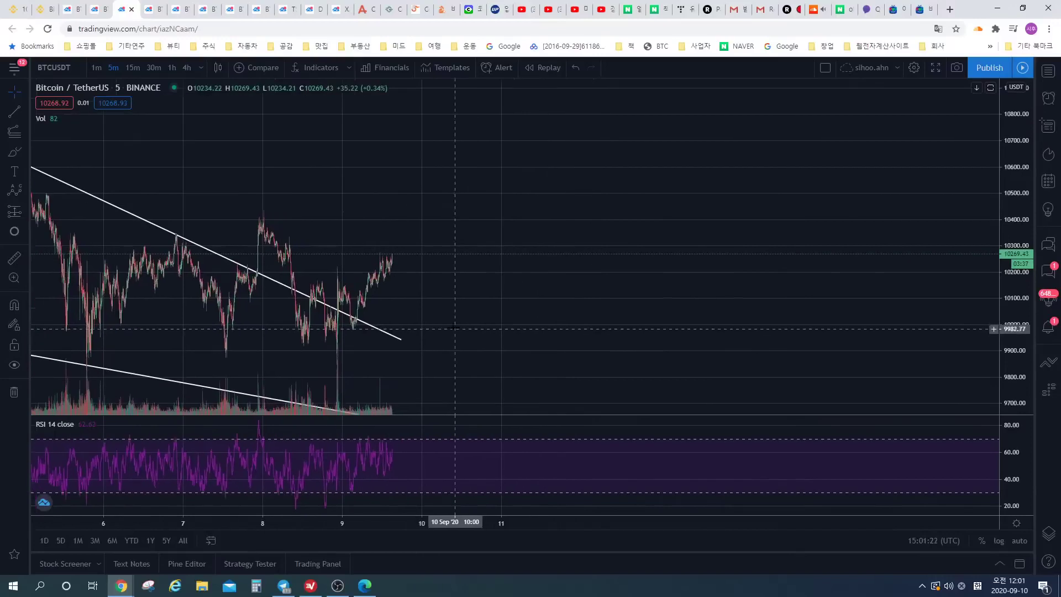
pyautogui.click(13, 153)
pyautogui.moveTo(444, 193)
pyautogui.mouseDown()
pyautogui.moveTo(469, 200)
pyautogui.moveTo(458, 234)
pyautogui.moveTo(624, 224)
pyautogui.mouseUp()
pyautogui.moveTo(624, 191)
pyautogui.mouseDown()
pyautogui.moveTo(666, 215)
pyautogui.moveTo(658, 243)
pyautogui.mouseUp()
pyautogui.moveTo(702, 269)
pyautogui.mouseDown()
pyautogui.moveTo(677, 279)
pyautogui.moveTo(772, 231)
pyautogui.moveTo(619, 292)
pyautogui.mouseUp()
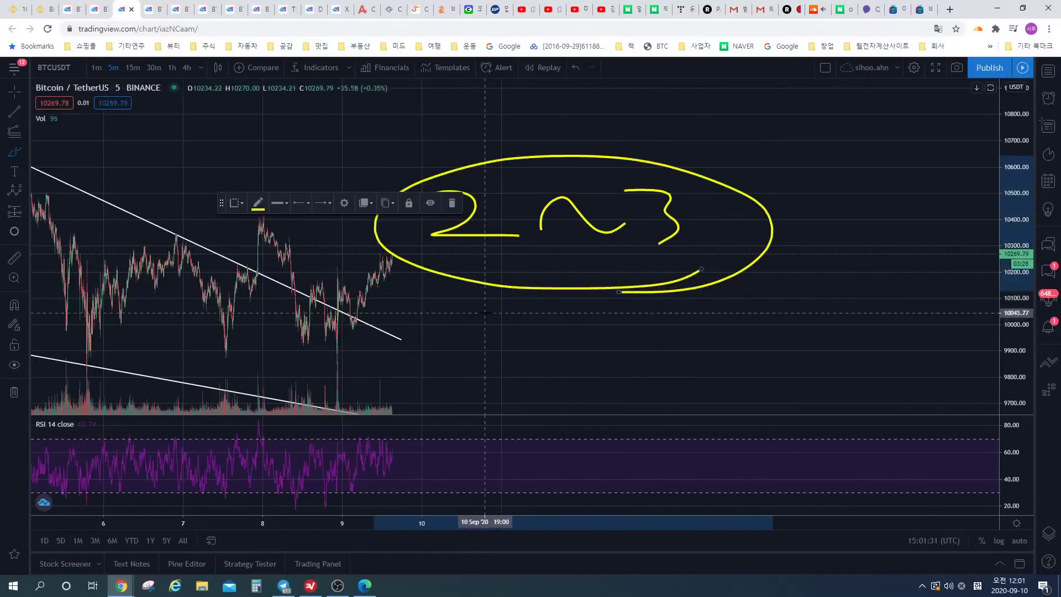
# - Write "1000" with the brush below the oval, box it, and draw an upward arrow from it to the oval
pyautogui.moveTo(483, 315); pyautogui.dragTo(435, 346)
pyautogui.moveTo(550, 334)
pyautogui.mouseDown()
pyautogui.moveTo(500, 350)
pyautogui.moveTo(558, 360)
pyautogui.mouseUp()
pyautogui.moveTo(605, 336)
pyautogui.mouseDown()
pyautogui.moveTo(608, 357)
pyautogui.moveTo(658, 357)
pyautogui.moveTo(663, 402)
pyautogui.moveTo(675, 331)
pyautogui.mouseUp()
pyautogui.moveTo(623, 300); pyautogui.dragTo(624, 369)
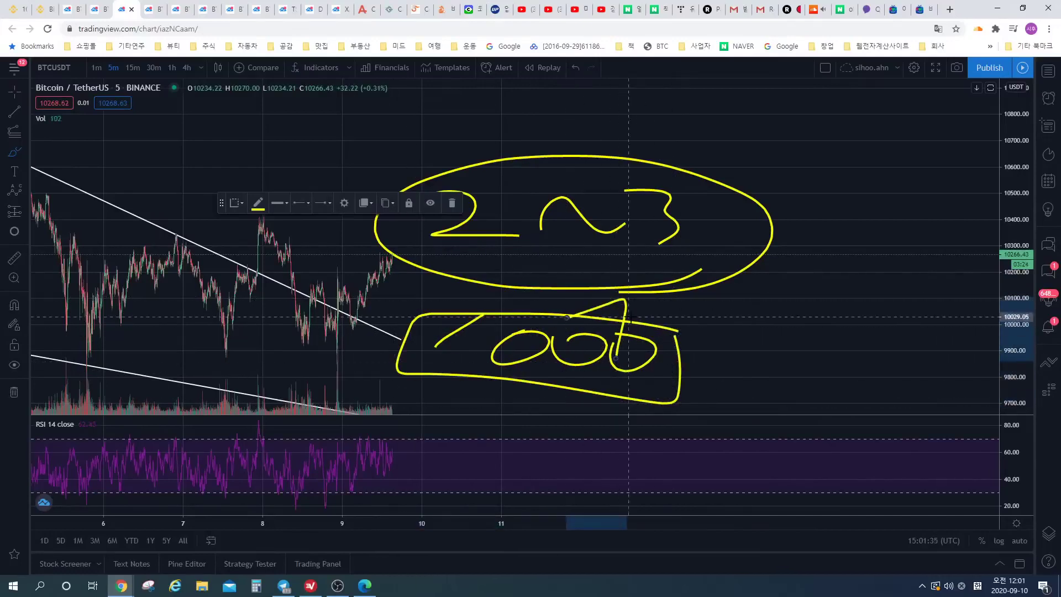
pyautogui.moveTo(566, 317); pyautogui.dragTo(687, 331)
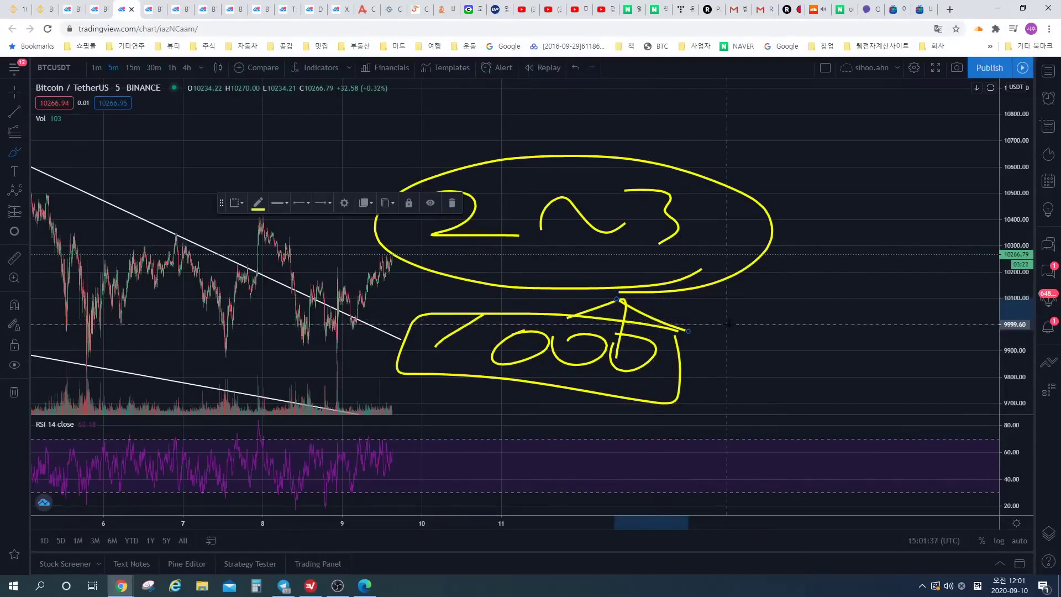
# - Draw a circled "6" beside the box, point an arrow to a smaller circled mark below it, and cross out the "6"
pyautogui.moveTo(795, 309)
pyautogui.mouseDown()
pyautogui.moveTo(740, 364)
pyautogui.moveTo(794, 388)
pyautogui.mouseUp()
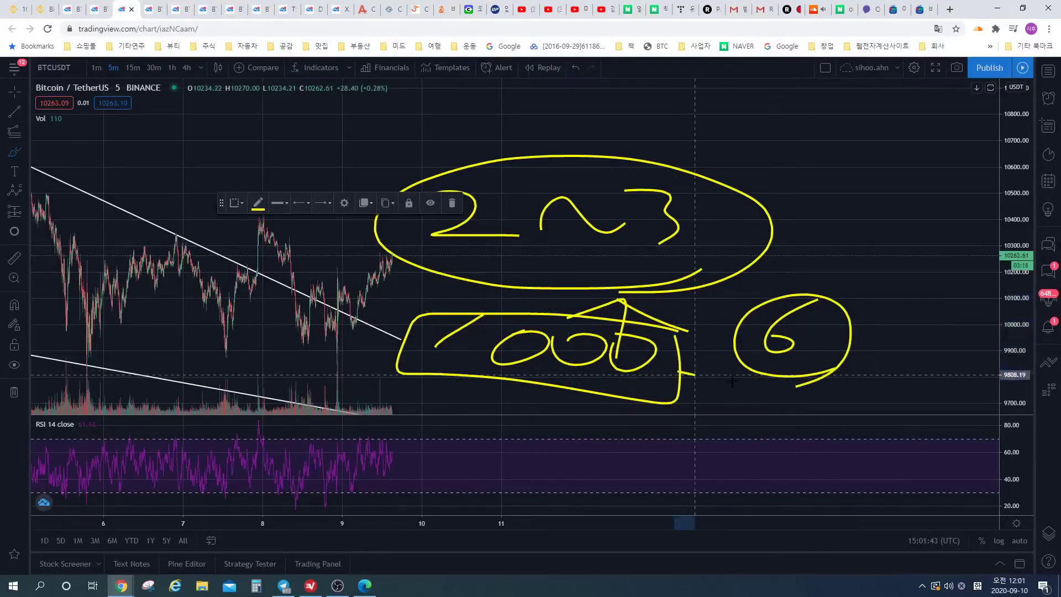
pyautogui.moveTo(681, 372)
pyautogui.mouseDown()
pyautogui.moveTo(737, 381)
pyautogui.moveTo(729, 399)
pyautogui.mouseUp()
pyautogui.moveTo(811, 369); pyautogui.dragTo(802, 409)
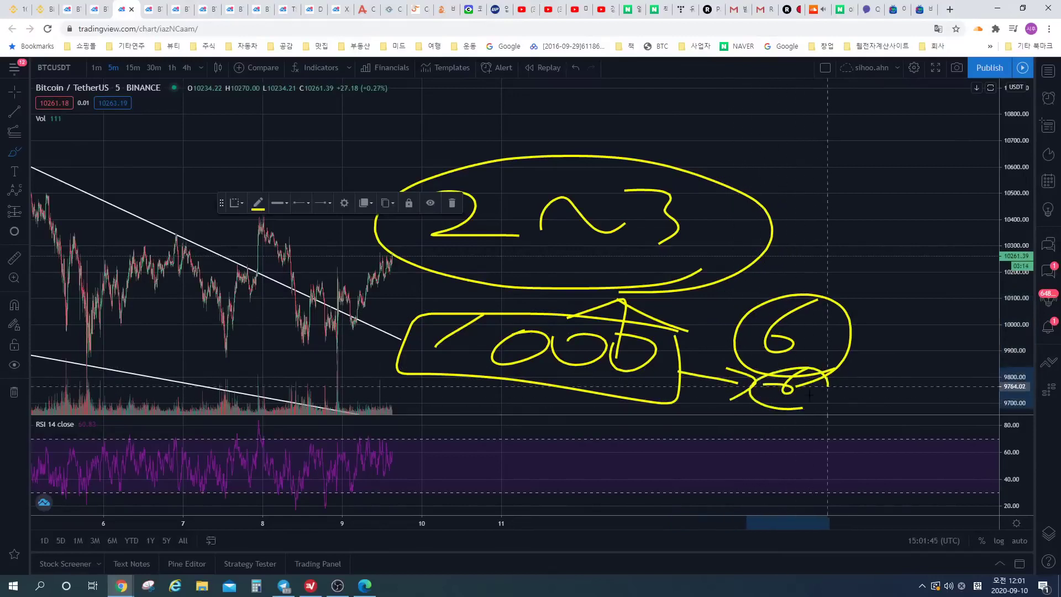
pyautogui.moveTo(839, 272); pyautogui.dragTo(737, 381)
pyautogui.moveTo(746, 284); pyautogui.dragTo(828, 381)
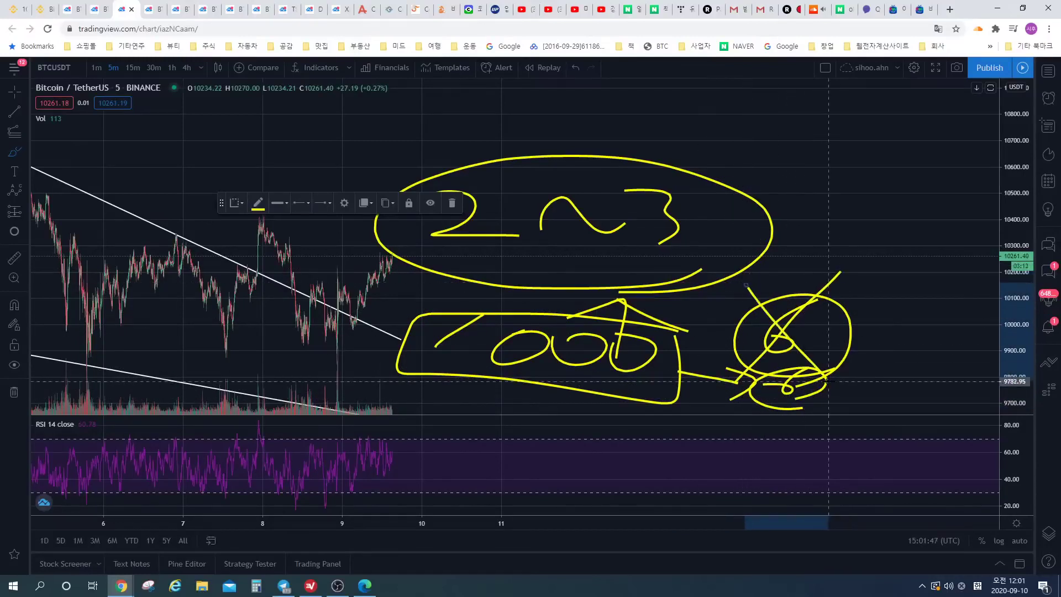
# - Retrace the oval around "2~3" several times and draw an upward brush arrow beside it
pyautogui.moveTo(720, 289)
pyautogui.mouseDown()
pyautogui.moveTo(381, 248)
pyautogui.moveTo(767, 271)
pyautogui.moveTo(633, 322)
pyautogui.mouseUp()
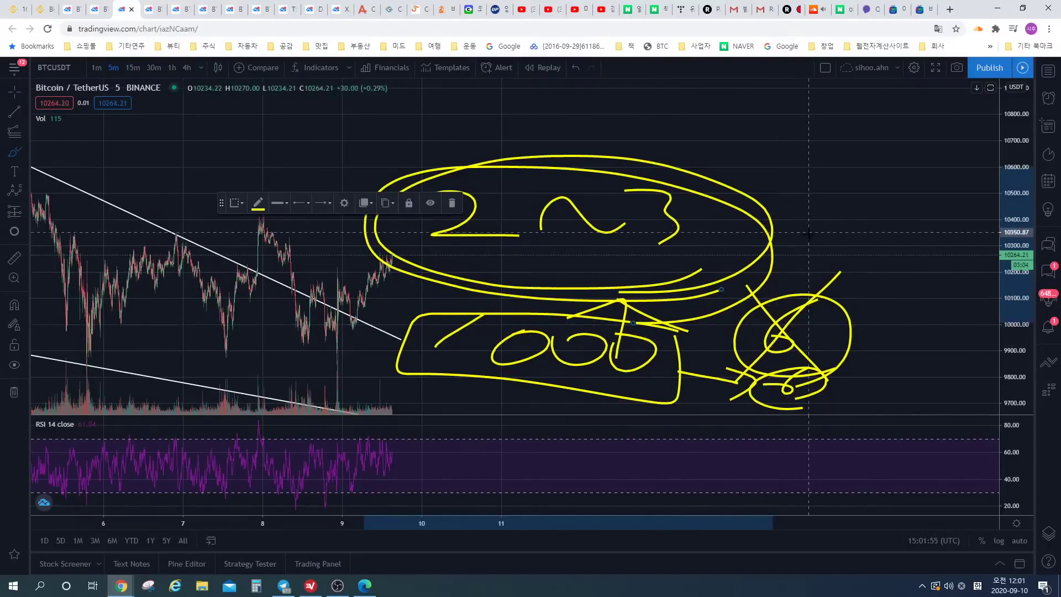
pyautogui.moveTo(809, 241); pyautogui.dragTo(808, 129)
pyautogui.moveTo(808, 129)
pyautogui.mouseDown()
pyautogui.moveTo(767, 165)
pyautogui.moveTo(847, 169)
pyautogui.mouseUp()
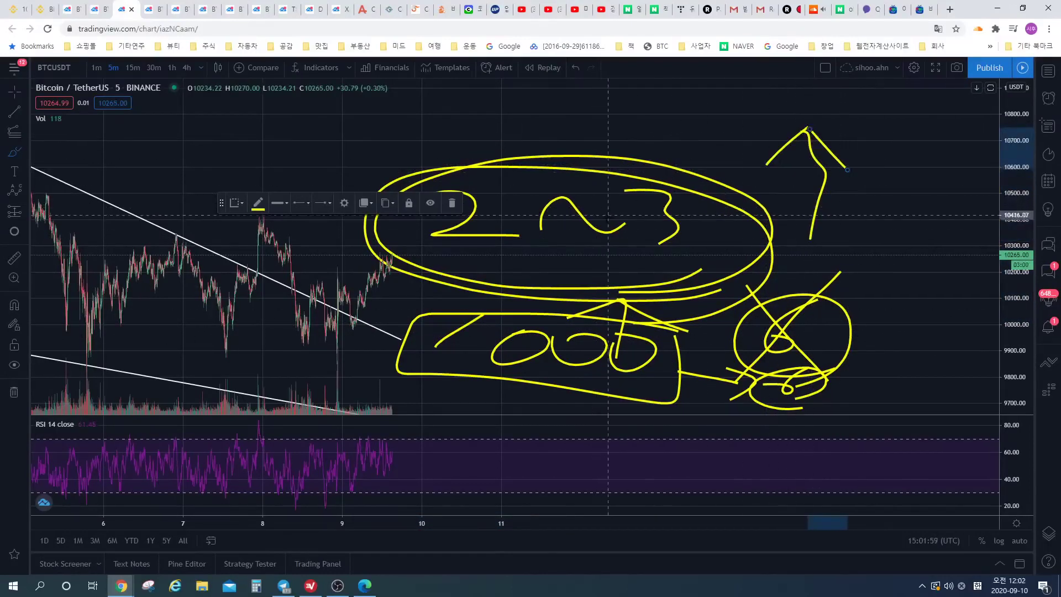
pyautogui.moveTo(608, 172)
pyautogui.mouseDown()
pyautogui.moveTo(458, 237)
pyautogui.moveTo(638, 172)
pyautogui.mouseUp()
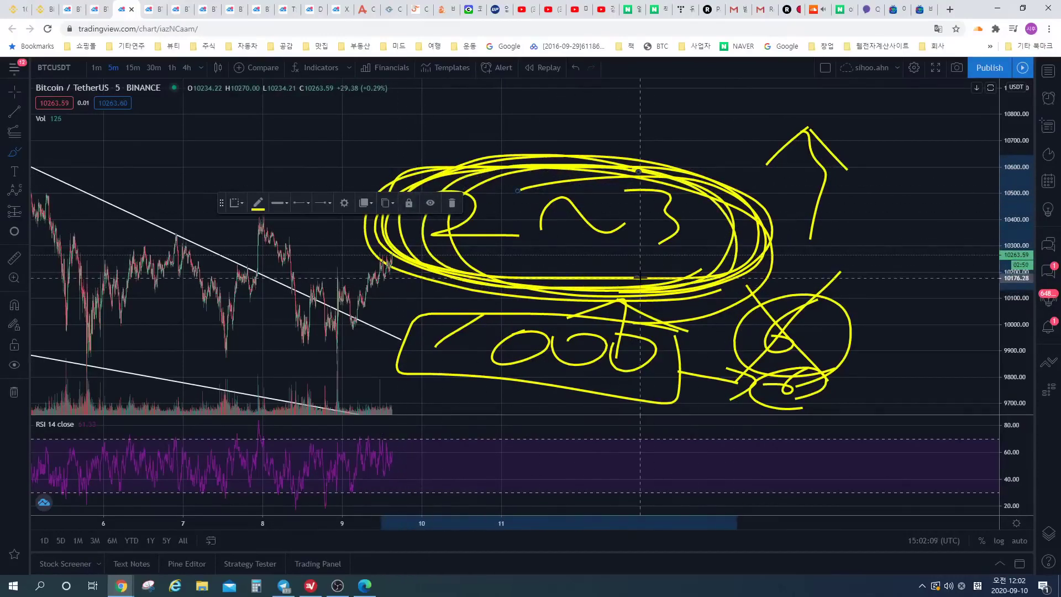
# - Retrace the upward arrow, add a downward arrow next to it, and circle both arrows with the brush
pyautogui.moveTo(791, 243)
pyautogui.mouseDown()
pyautogui.moveTo(806, 166)
pyautogui.moveTo(855, 167)
pyautogui.mouseUp()
pyautogui.moveTo(741, 161); pyautogui.dragTo(809, 125)
pyautogui.moveTo(891, 135); pyautogui.dragTo(892, 240)
pyautogui.moveTo(866, 188)
pyautogui.mouseDown()
pyautogui.moveTo(890, 255)
pyautogui.moveTo(930, 232)
pyautogui.mouseUp()
pyautogui.moveTo(767, 257); pyautogui.dragTo(962, 271)
pyautogui.moveTo(740, 161); pyautogui.dragTo(934, 260)
pyautogui.moveTo(851, 303); pyautogui.dragTo(784, 300)
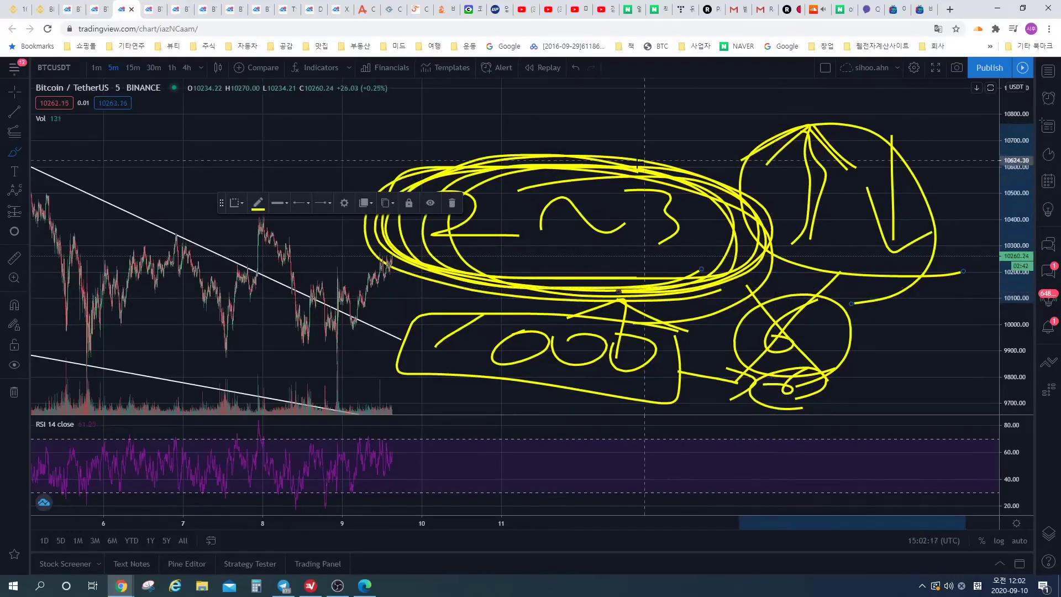
pyautogui.moveTo(623, 158); pyautogui.dragTo(754, 144)
pyautogui.moveTo(749, 95); pyautogui.dragTo(663, 182)
# - Undo every brush stroke of this explanation, from the circled arrows back to the "2~3" oval, leaving only the white trend lines
pyautogui.hotkey('ctrl', 'z')
pyautogui.hotkey('ctrl', 'z')
pyautogui.hotkey('ctrl', 'z')
pyautogui.hotkey('ctrl', 'z')
pyautogui.hotkey('ctrl', 'z')
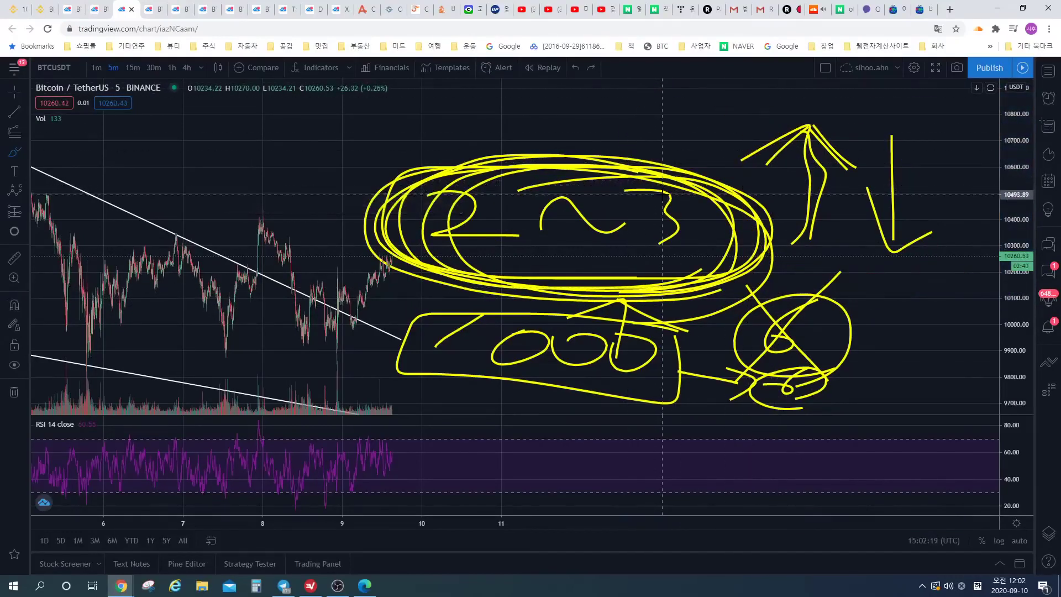
pyautogui.hotkey('ctrl', 'z')
pyautogui.hotkey('ctrl', 'z')
pyautogui.hotkey('ctrl', 'z')
pyautogui.hotkey('ctrl', 'z')
pyautogui.hotkey('ctrl', 'z')
pyautogui.hotkey('ctrl', 'z')
pyautogui.hotkey('ctrl', 'z')
pyautogui.hotkey('ctrl', 'z')
pyautogui.hotkey('ctrl', 'z')
pyautogui.hotkey('ctrl', 'z')
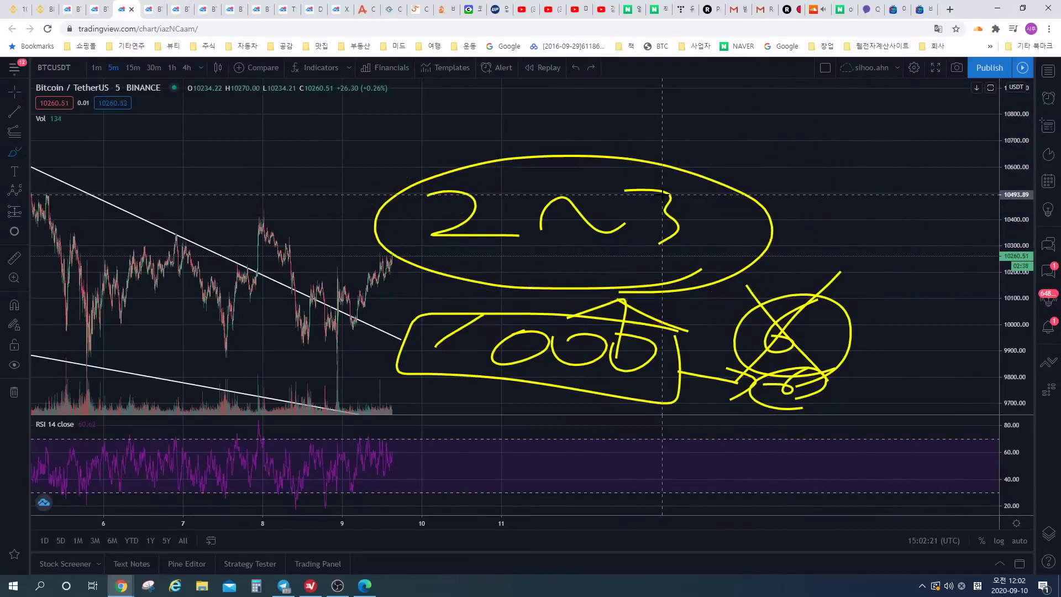
pyautogui.hotkey('ctrl', 'z')
pyautogui.hotkey('ctrl', 'z')
pyautogui.hotkey('ctrl', 'z')
pyautogui.hotkey('ctrl', 'z')
pyautogui.hotkey('ctrl', 'z')
pyautogui.hotkey('ctrl', 'z')
pyautogui.hotkey('ctrl', 'z')
pyautogui.hotkey('ctrl', 'z')
pyautogui.hotkey('ctrl', 'z')
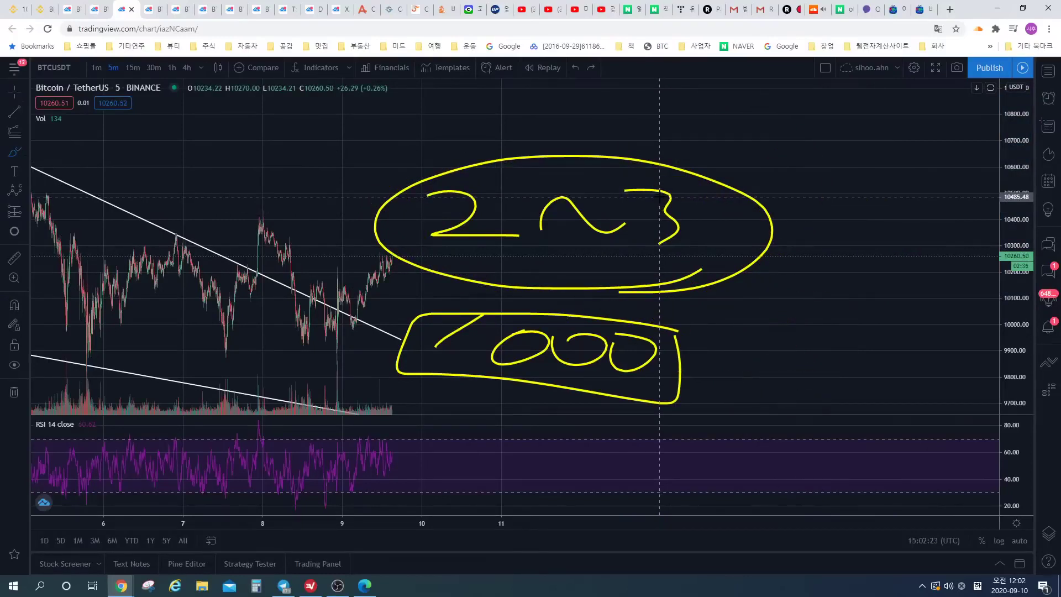
pyautogui.hotkey('ctrl', 'z')
pyautogui.hotkey('ctrl', 'z')
pyautogui.hotkey('ctrl', 'z')
pyautogui.hotkey('ctrl', 'z')
pyautogui.hotkey('ctrl', 'z')
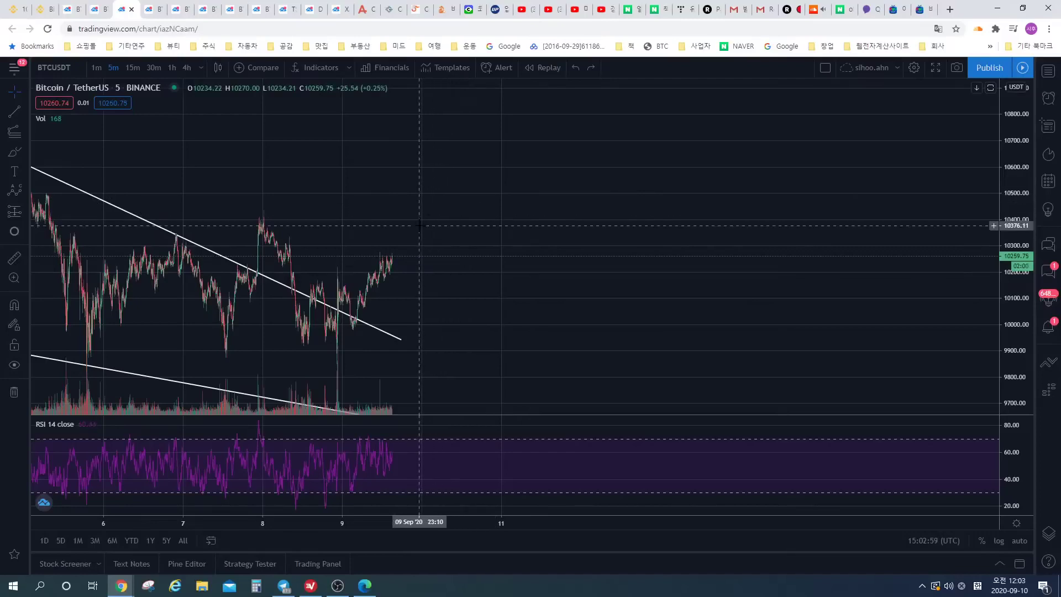
# - Look through the Bitcoin daily and U.S. Dollar Index charts, and examine the recent price action on the 4-hour Gold Spot chart
pyautogui.moveTo(422, 224); pyautogui.dragTo(435, 220)
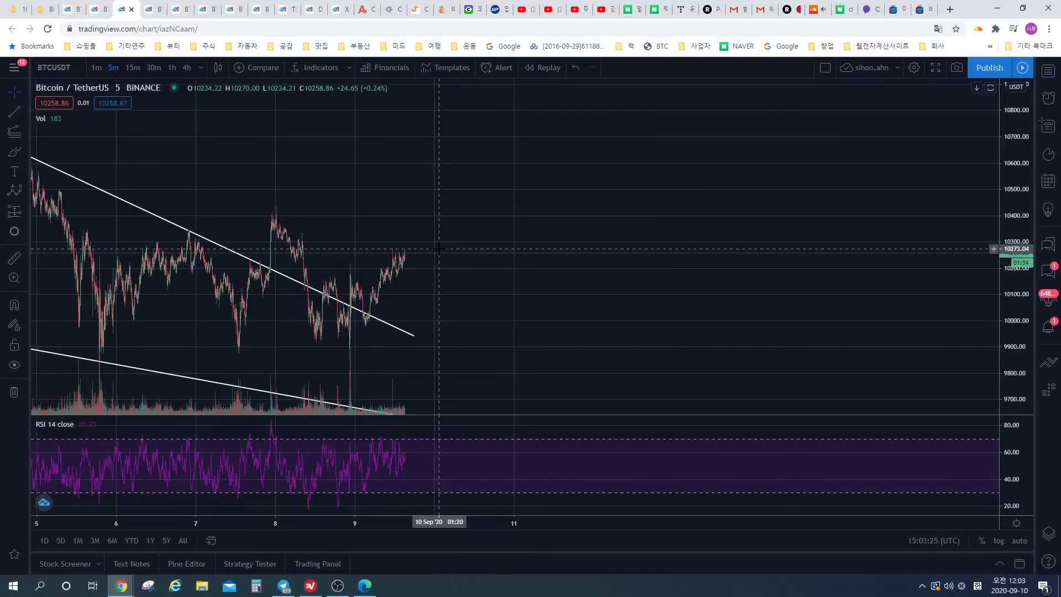
pyautogui.click(288, 9)
pyautogui.click(264, 9)
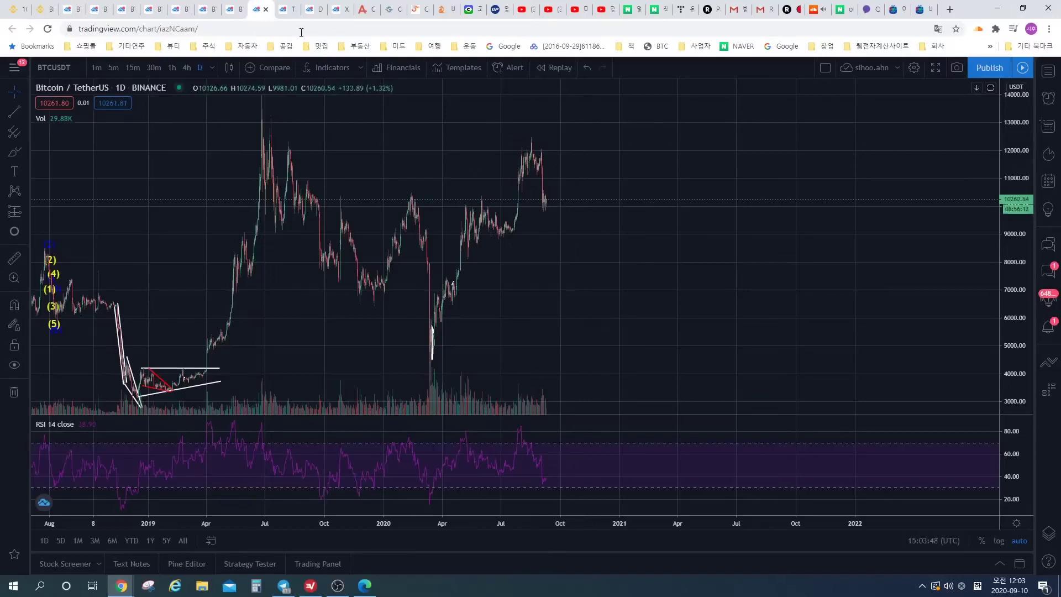
pyautogui.click(296, 13)
pyautogui.click(316, 11)
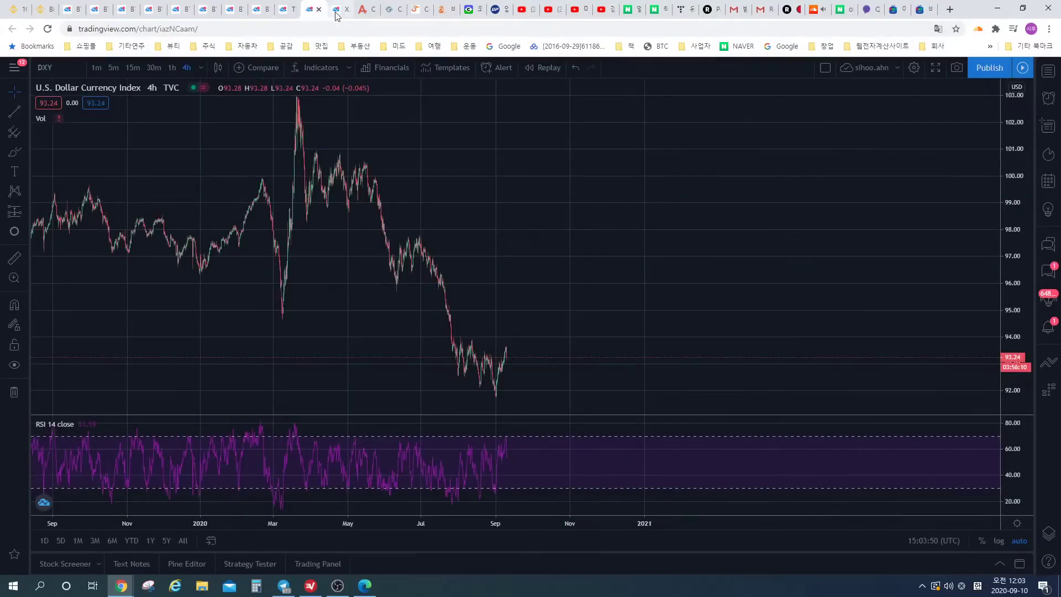
pyautogui.click(340, 11)
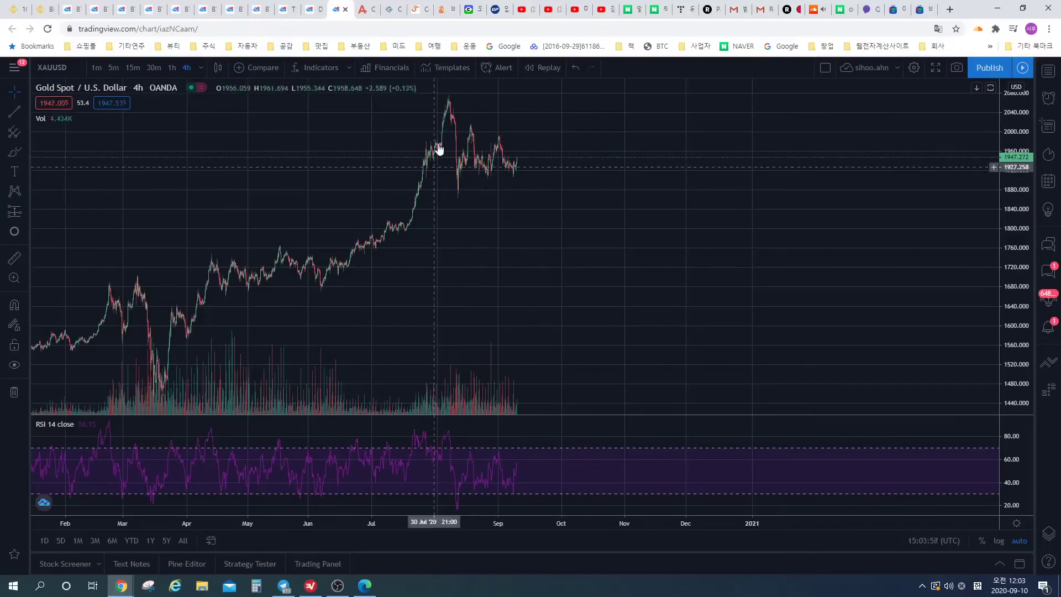
pyautogui.scroll(-2, 508, 193)
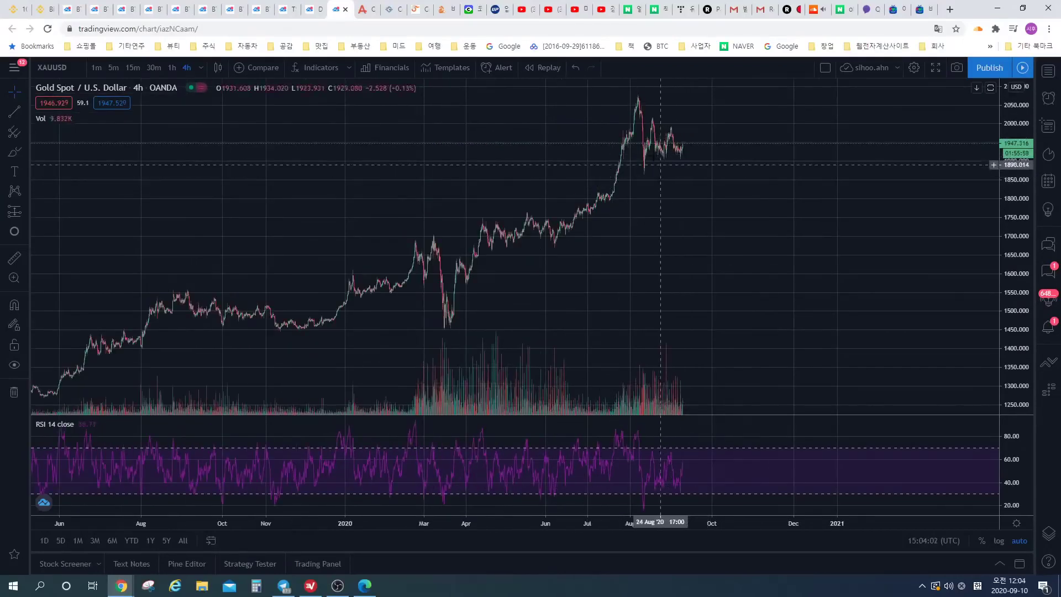
pyautogui.moveTo(700, 121); pyautogui.dragTo(629, 169)
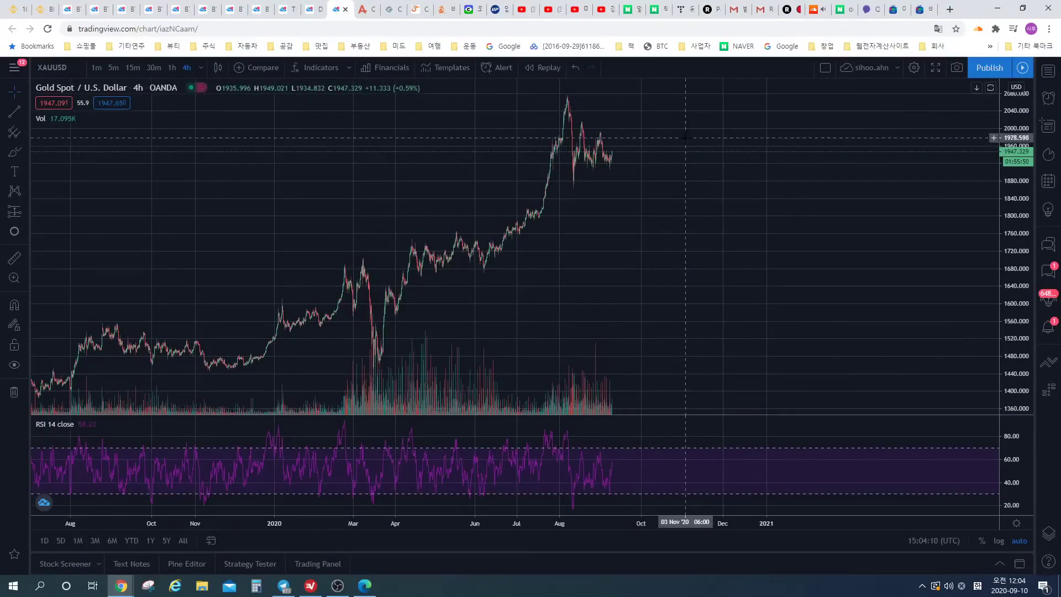
# - Examine the 4-hour Gold Spot price history from mid-2019 through the August 2020 peak and the decline after it
pyautogui.scroll(-2, 688, 160)
pyautogui.scroll(2, 689, 160)
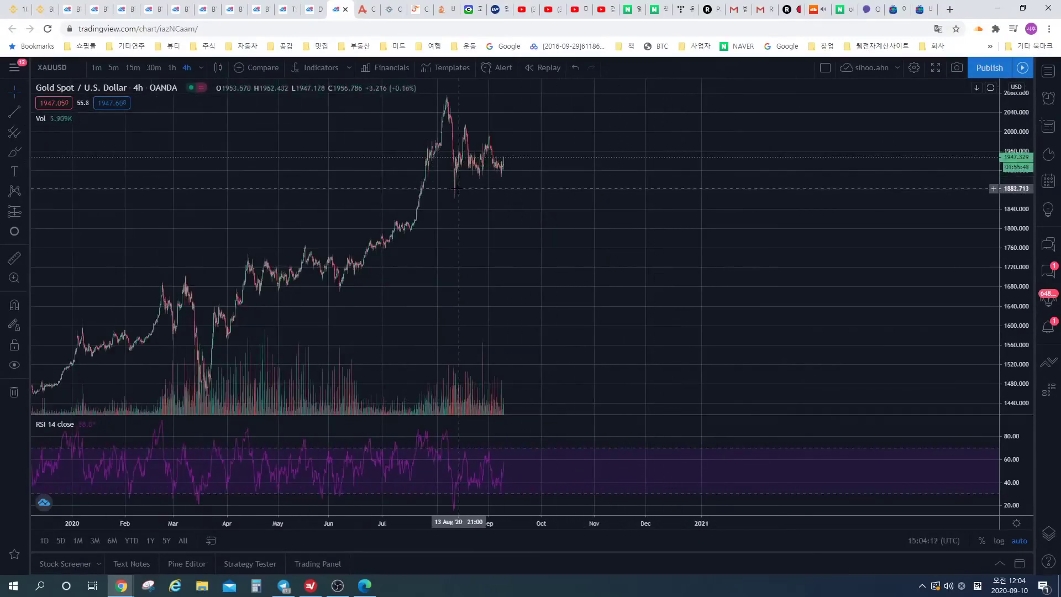
pyautogui.scroll(-3, 415, 191)
pyautogui.click(15, 152)
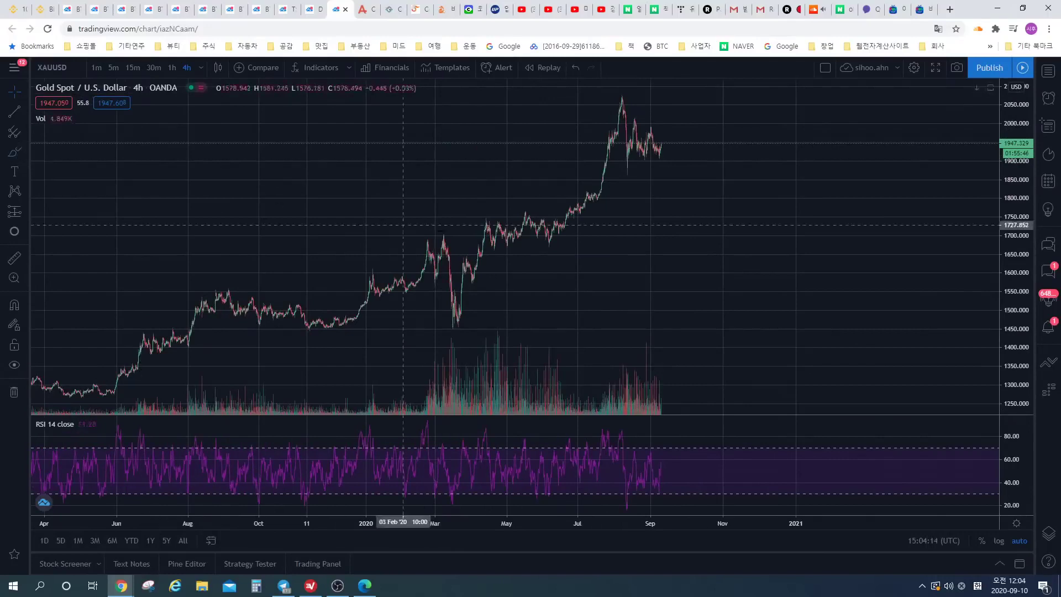
pyautogui.moveTo(528, 233)
pyautogui.mouseDown()
pyautogui.moveTo(539, 233)
pyautogui.moveTo(618, 102)
pyautogui.moveTo(620, 176)
pyautogui.moveTo(629, 165)
pyautogui.mouseUp()
pyautogui.click(616, 100)
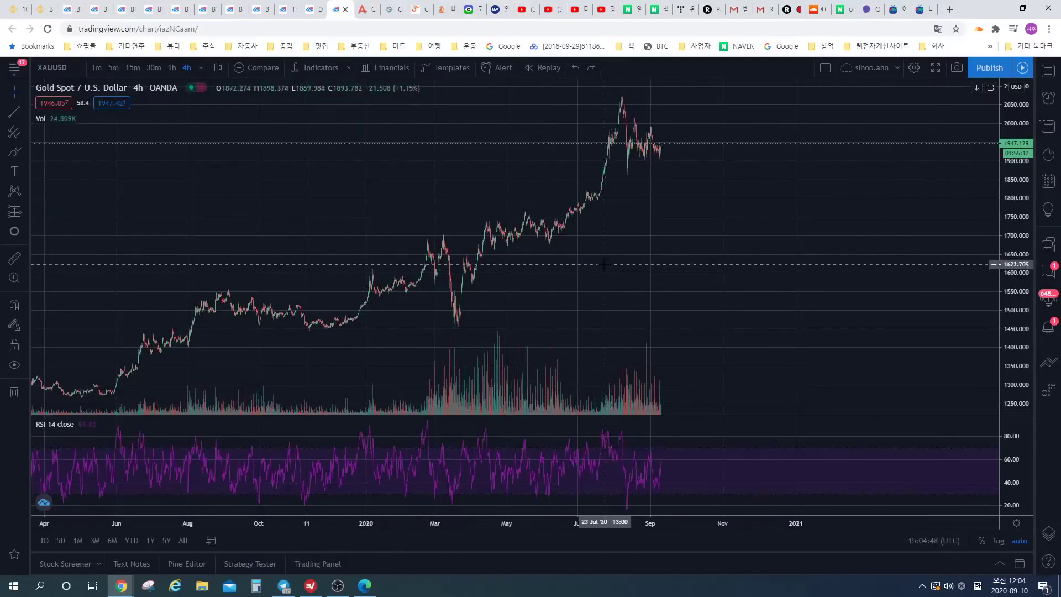
pyautogui.moveTo(662, 260); pyautogui.dragTo(566, 256)
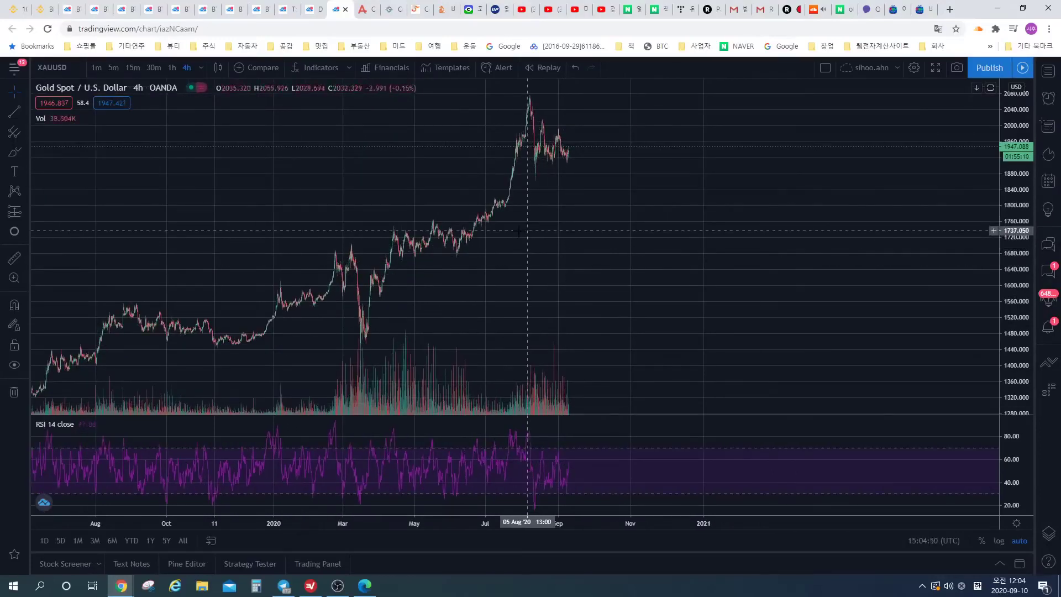
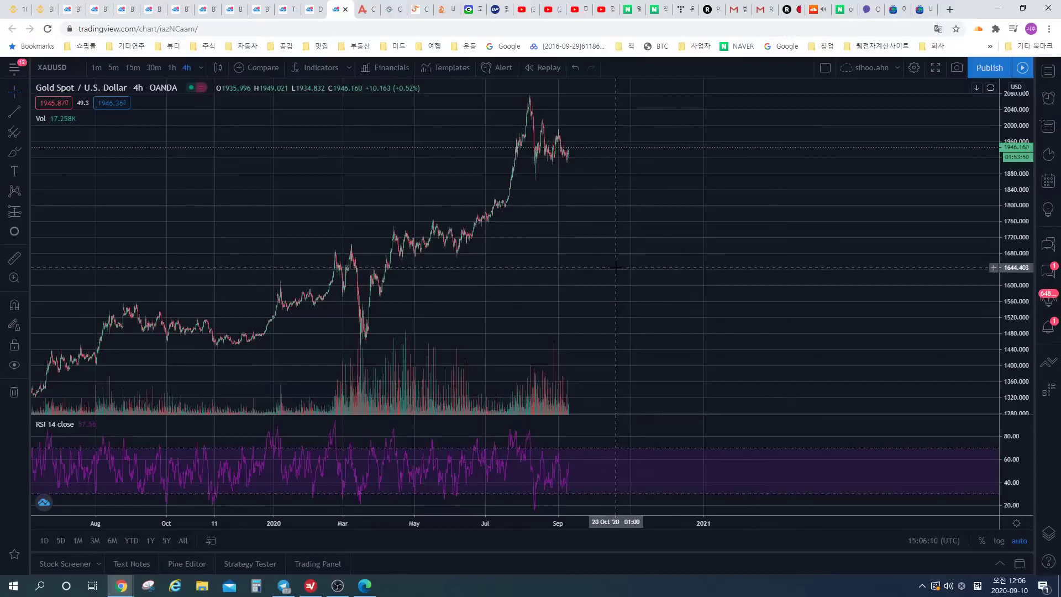
# - Return to the Bitcoin 5-minute chart, examine price around the white trend lines, and look over the 15-minute and 1-hour charts
pyautogui.click(140, 10)
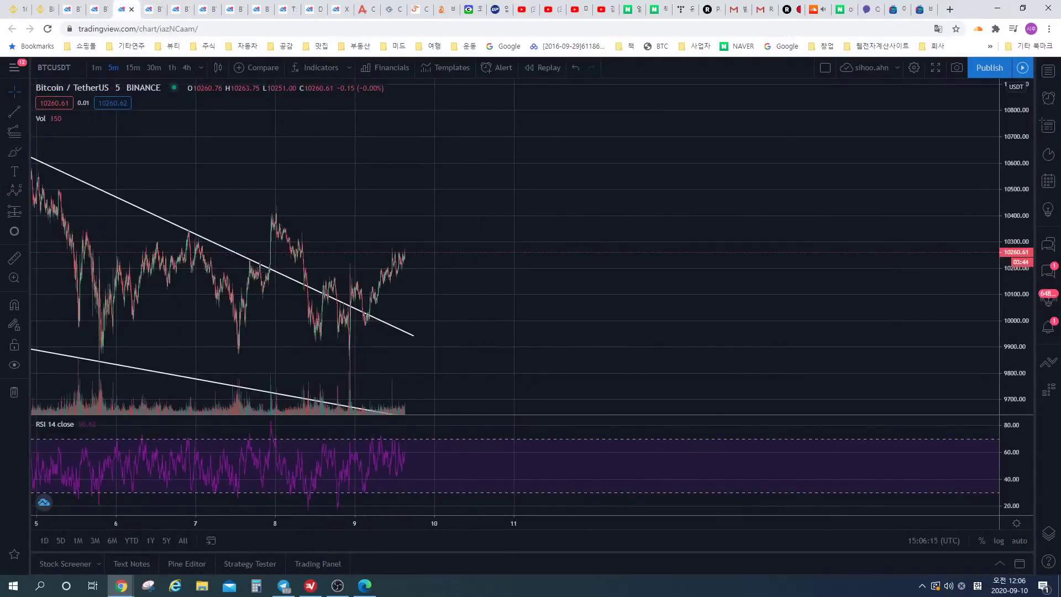
pyautogui.moveTo(442, 282); pyautogui.dragTo(525, 280)
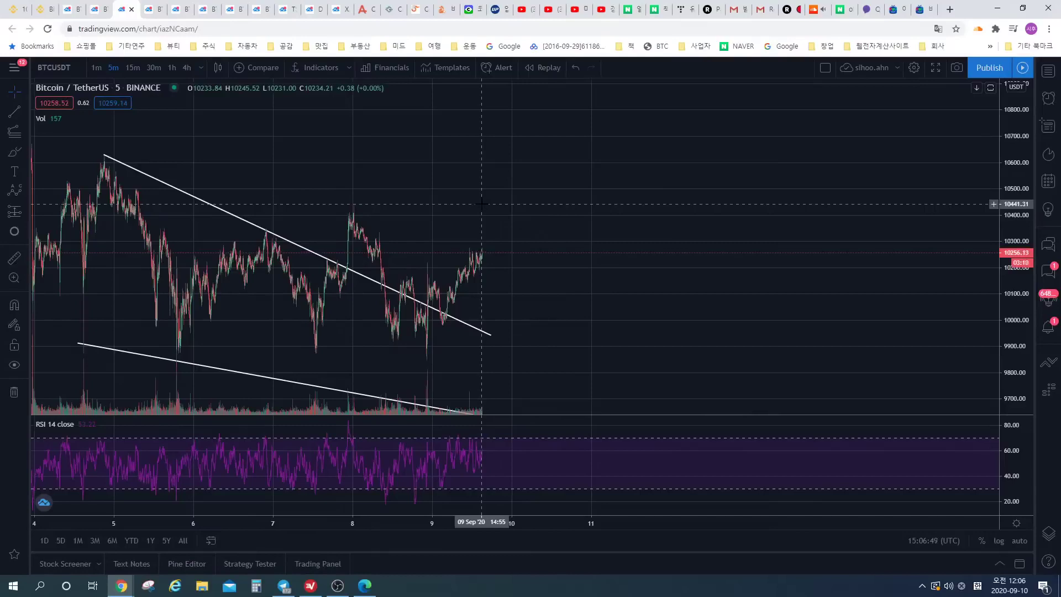
pyautogui.moveTo(481, 203); pyautogui.dragTo(571, 195)
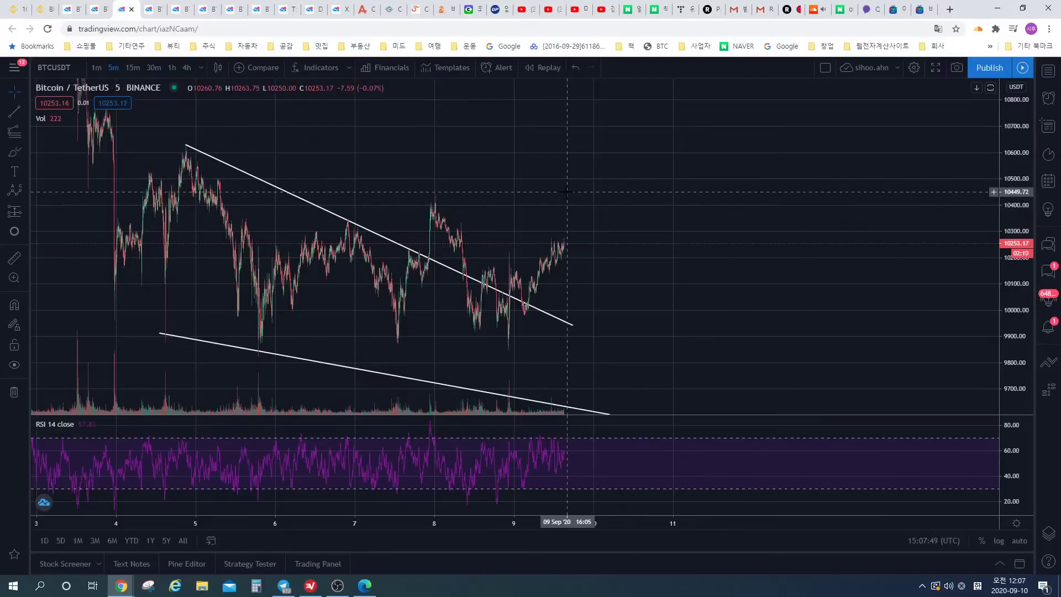
pyautogui.click(153, 9)
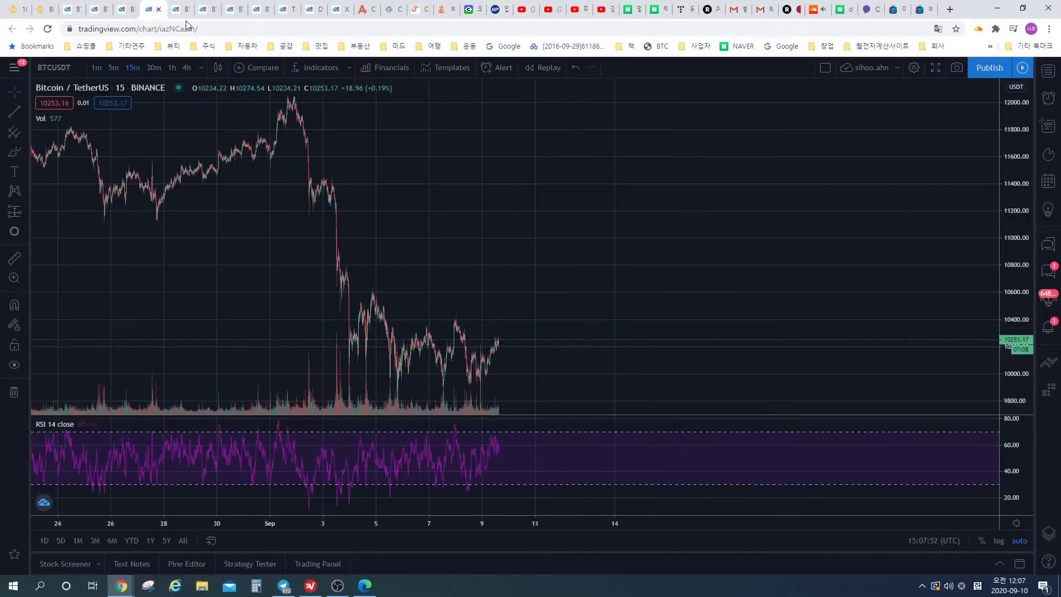
pyautogui.click(205, 8)
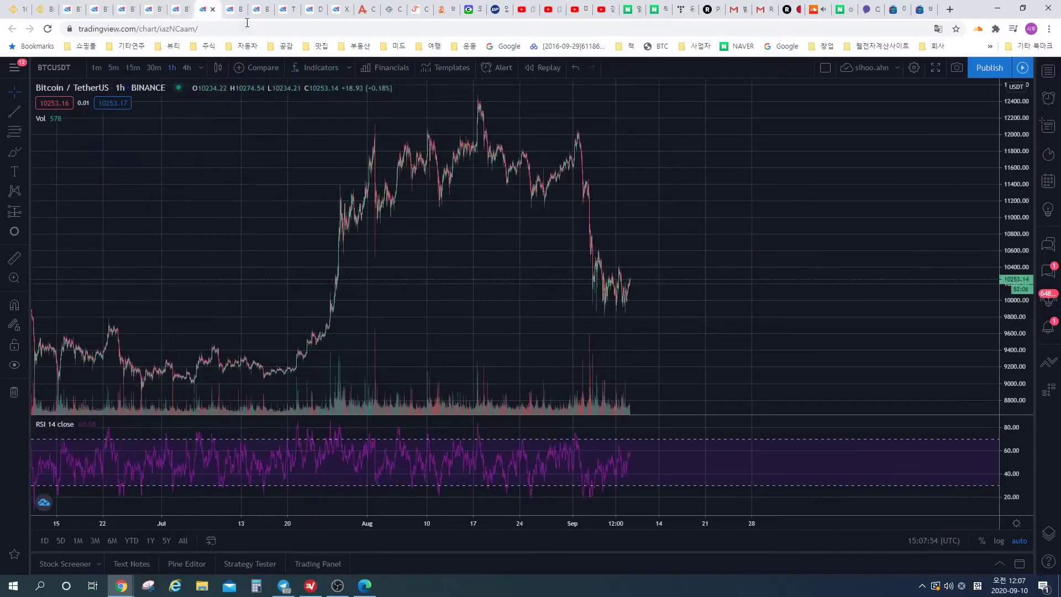
# - Open the Bitcoin 4-hour chart and delete the yellow, orange and blue Elliott wave drawings above the June 2020 prices
pyautogui.click(234, 8)
pyautogui.scroll(-5, 517, 225)
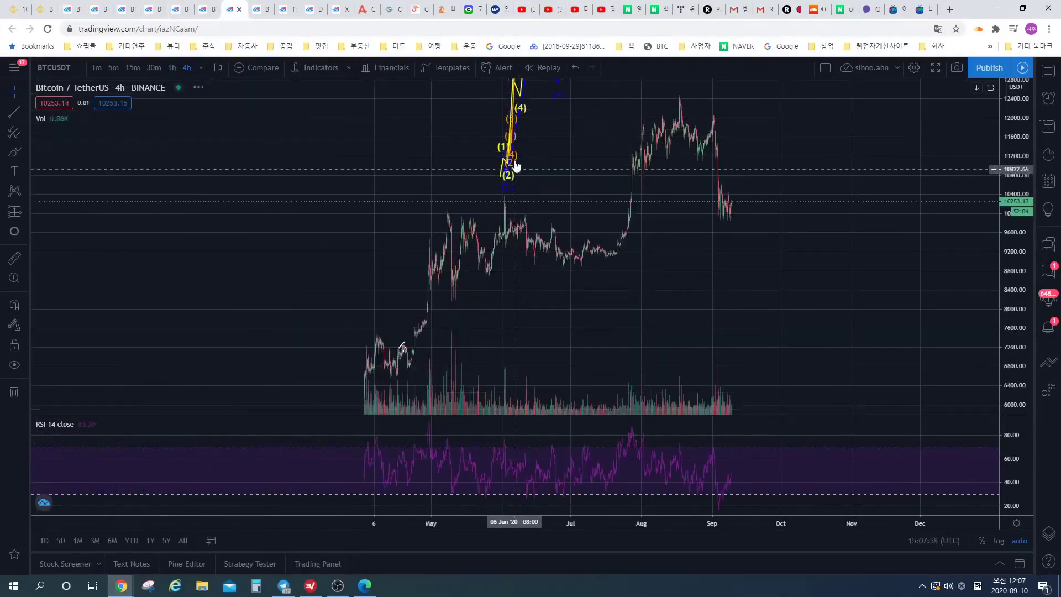
pyautogui.click(507, 148)
pyautogui.click(410, 204)
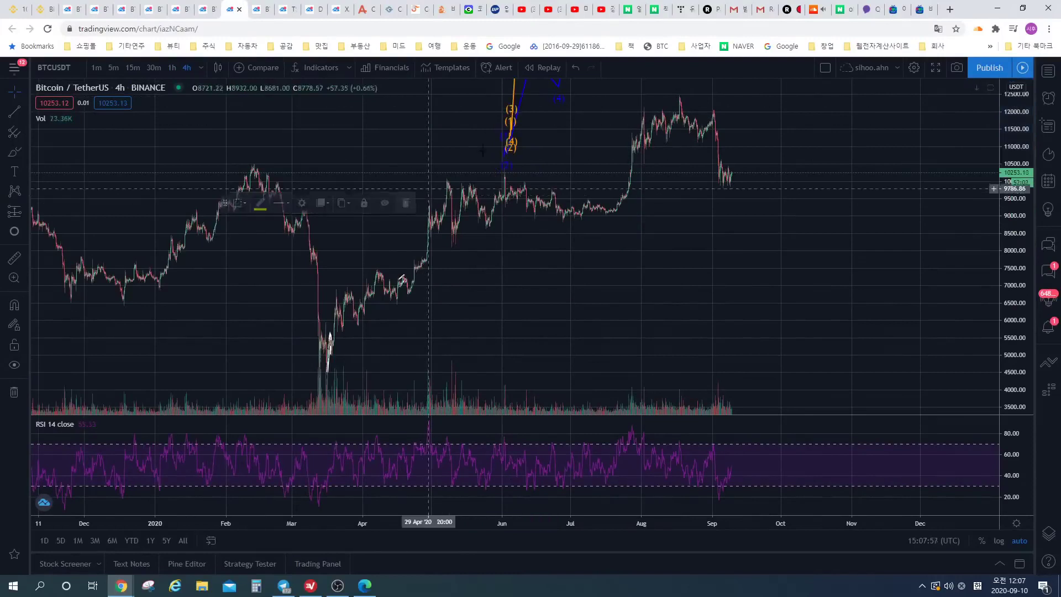
pyautogui.click(409, 203)
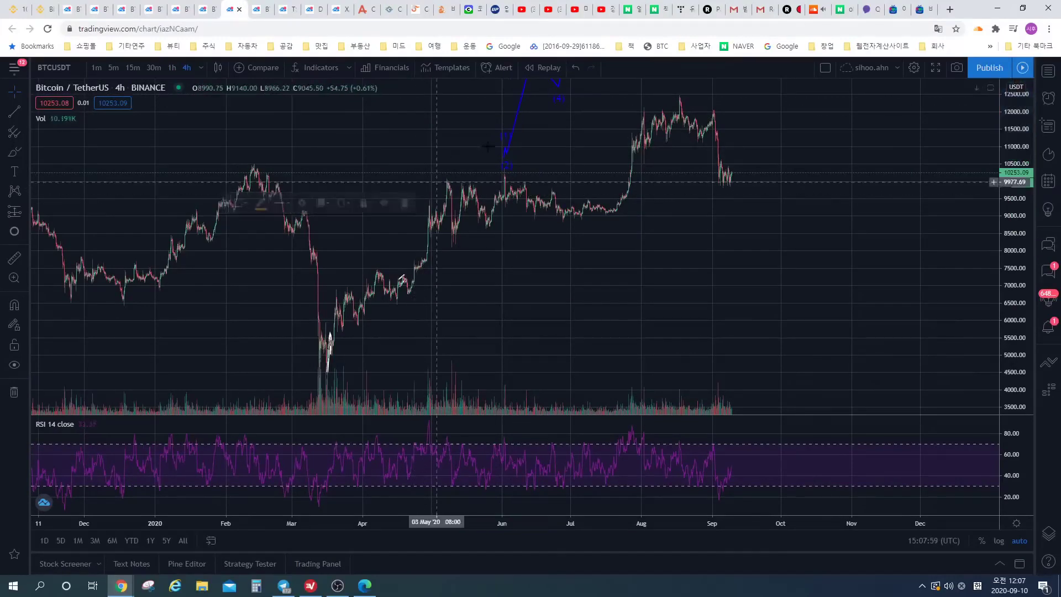
pyautogui.click(514, 123)
pyautogui.click(409, 203)
pyautogui.scroll(-5, 420, 221)
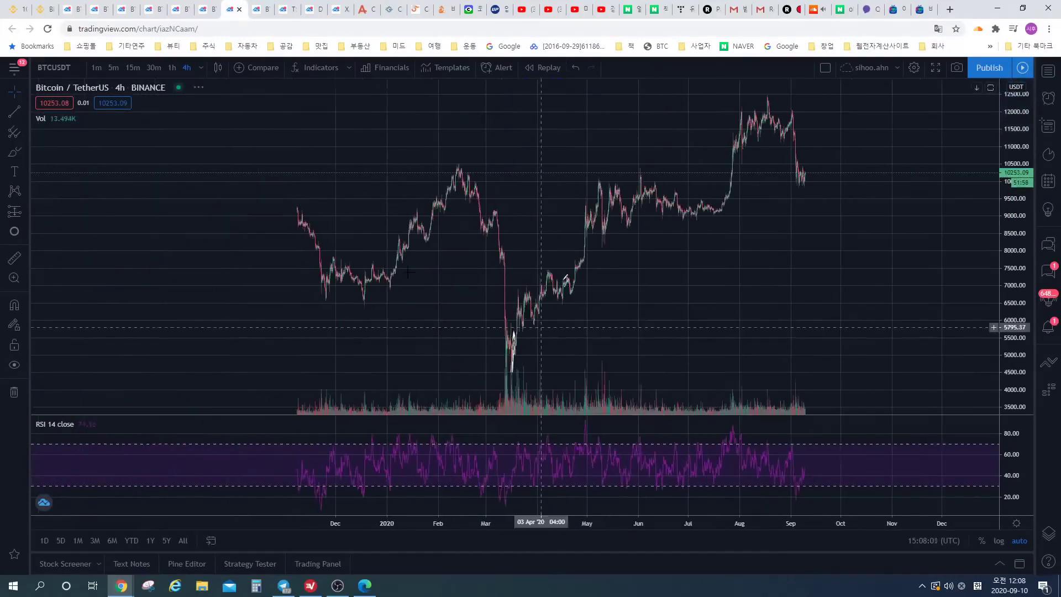
# - Examine the older price history on Bitcoin's 4-hour and daily charts, back to the 2017 rally
pyautogui.moveTo(376, 195); pyautogui.dragTo(509, 195)
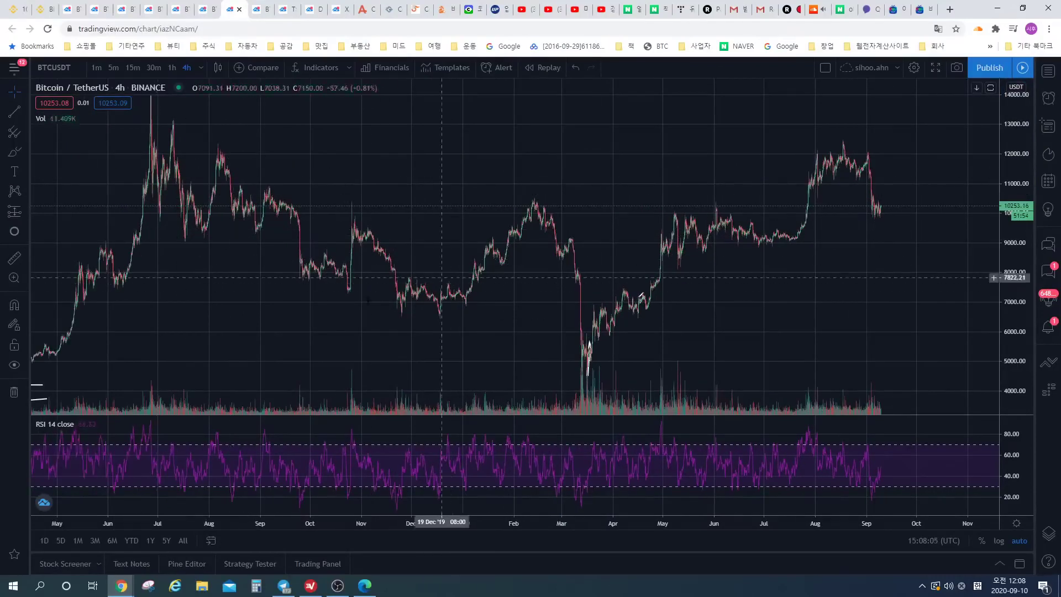
pyautogui.click(260, 10)
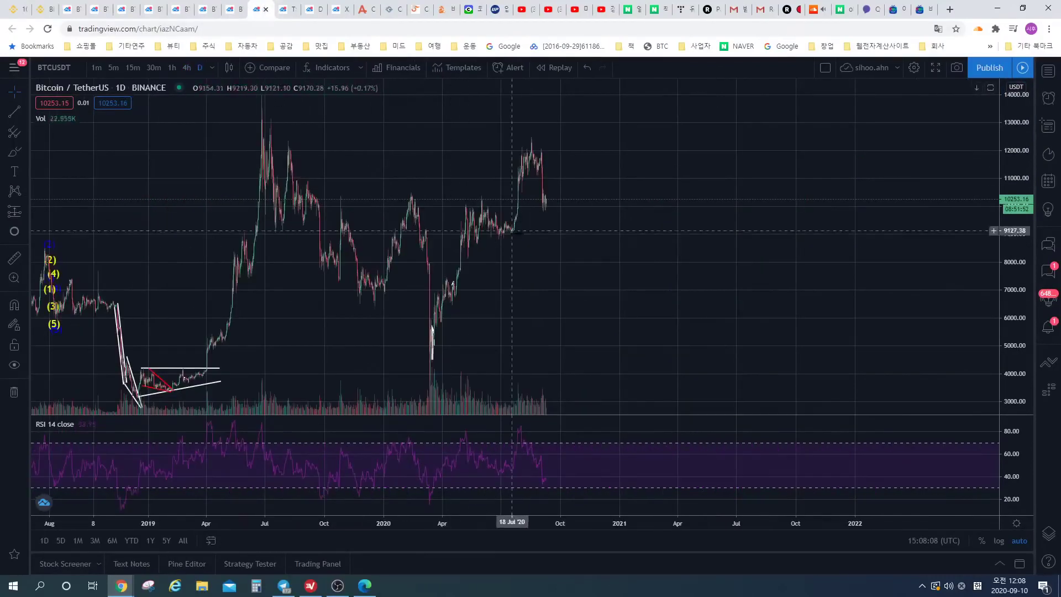
pyautogui.scroll(-5, 500, 207)
pyautogui.moveTo(449, 207); pyautogui.dragTo(543, 207)
pyautogui.scroll(3, 543, 207)
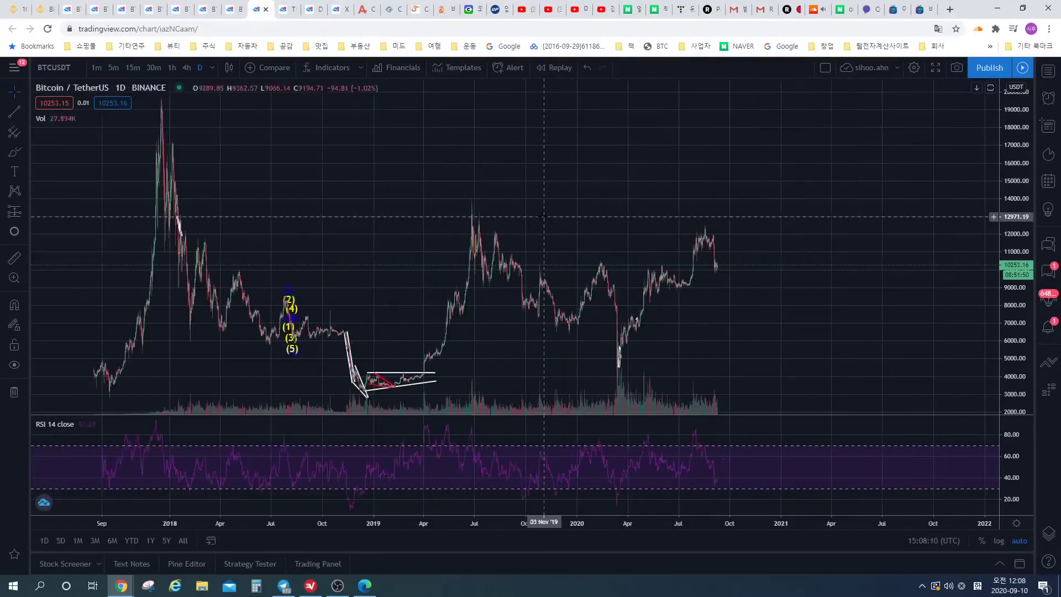
# - Change the daily chart's symbol to BTCUSD from the Bitfinex exchange
pyautogui.click(81, 65)
pyautogui.write('BT')
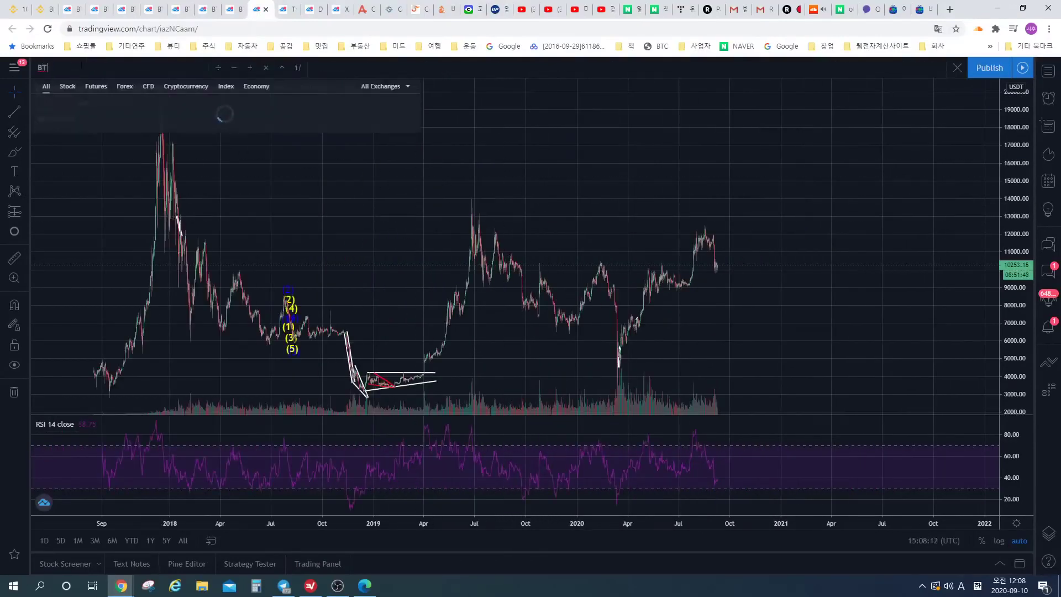
pyautogui.write('CUSDT')
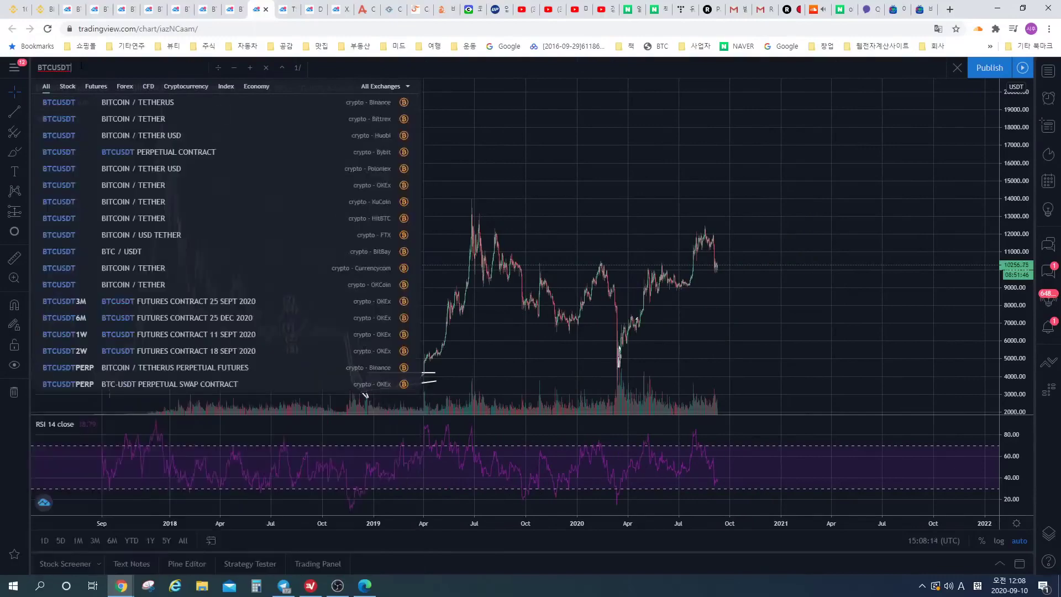
pyautogui.press('BackSpace')
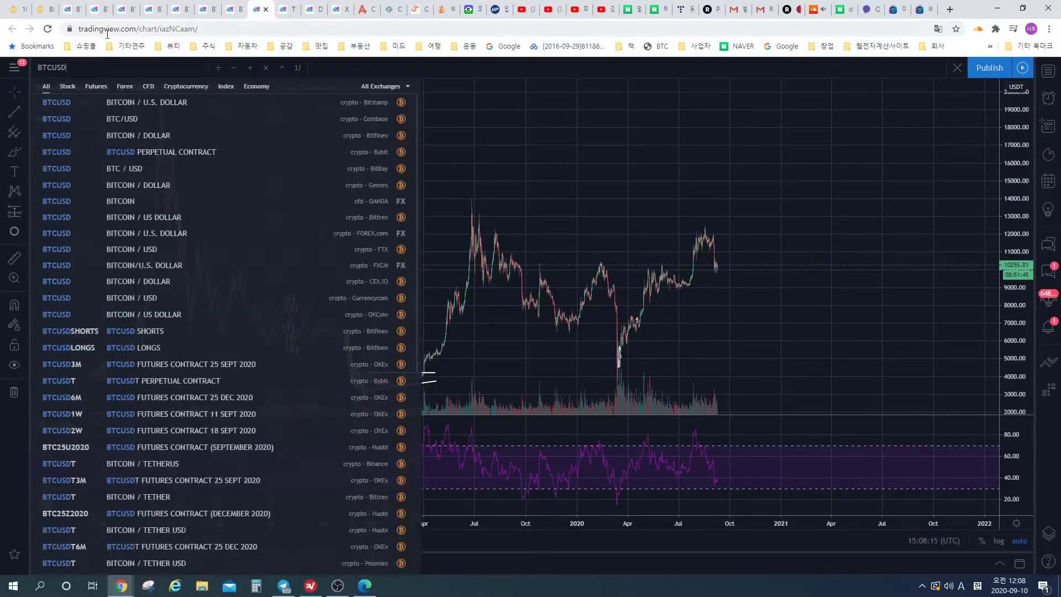
pyautogui.click(221, 138)
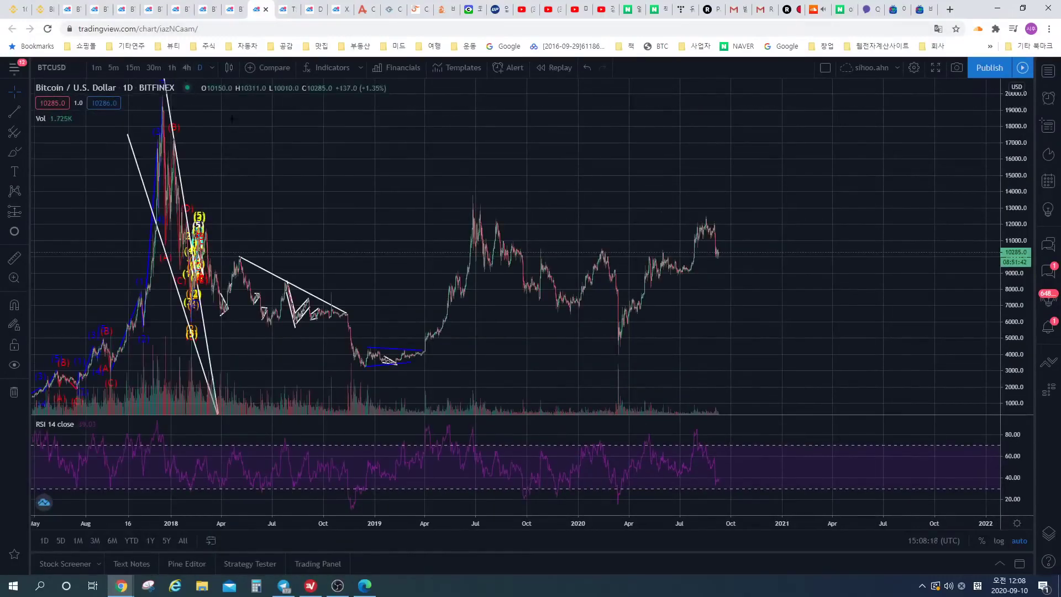
# - Look over the Bitfinex daily, 30-minute and 1-hour price history, and set the chart interval to 4 hours
pyautogui.scroll(-5, 493, 182)
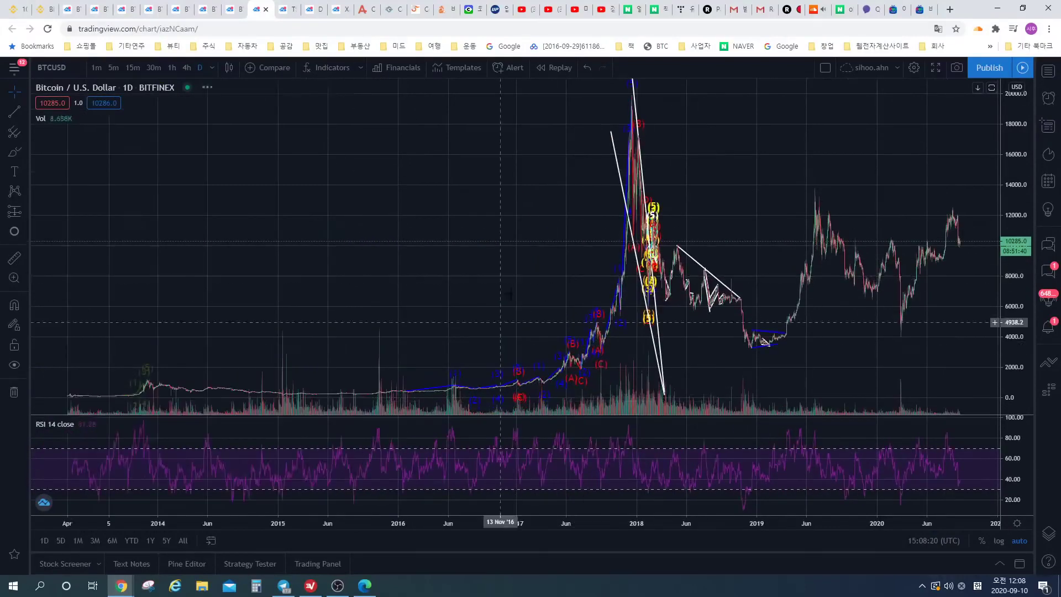
pyautogui.scroll(3, 576, 314)
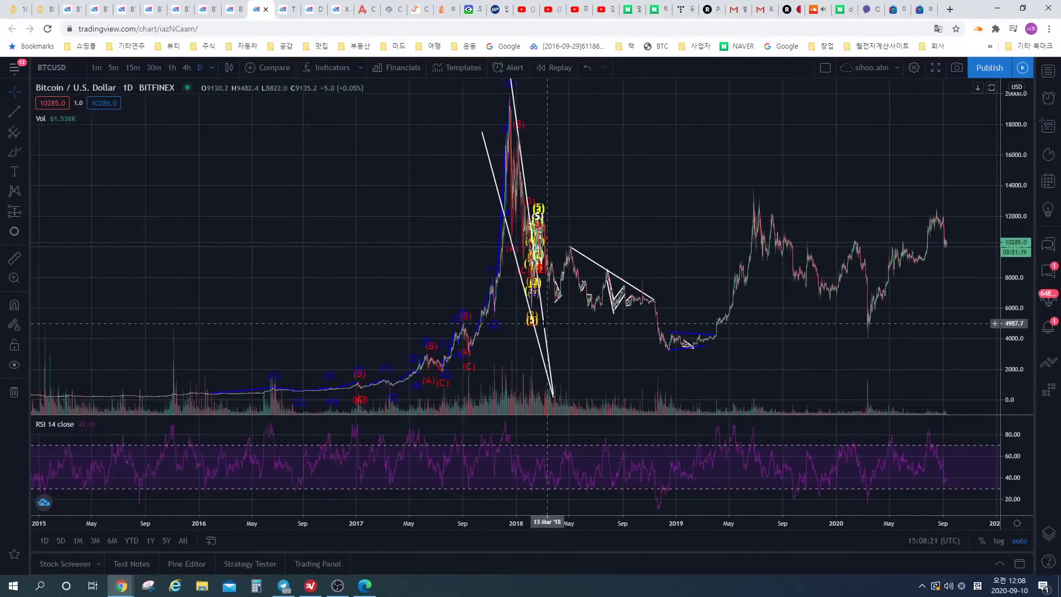
pyautogui.click(153, 67)
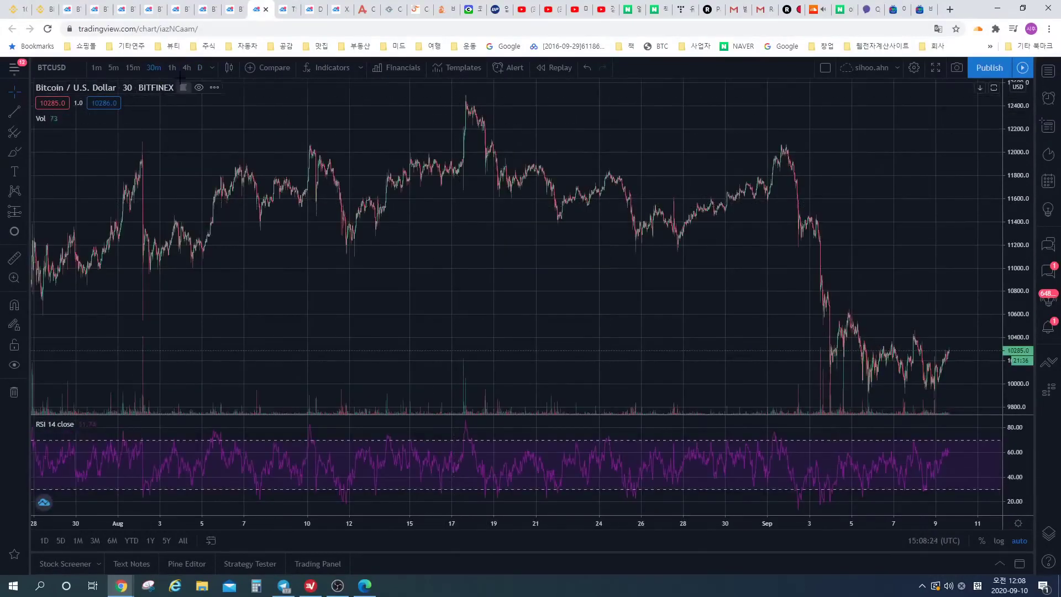
pyautogui.moveTo(406, 239); pyautogui.dragTo(449, 243)
pyautogui.hscroll(-15, 450, 243)
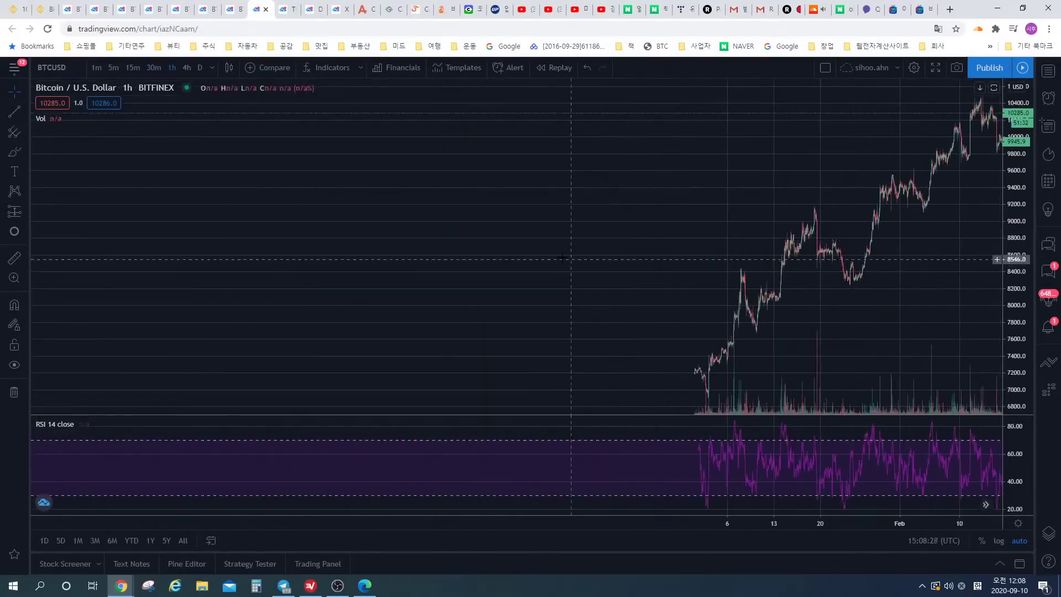
pyautogui.click(186, 68)
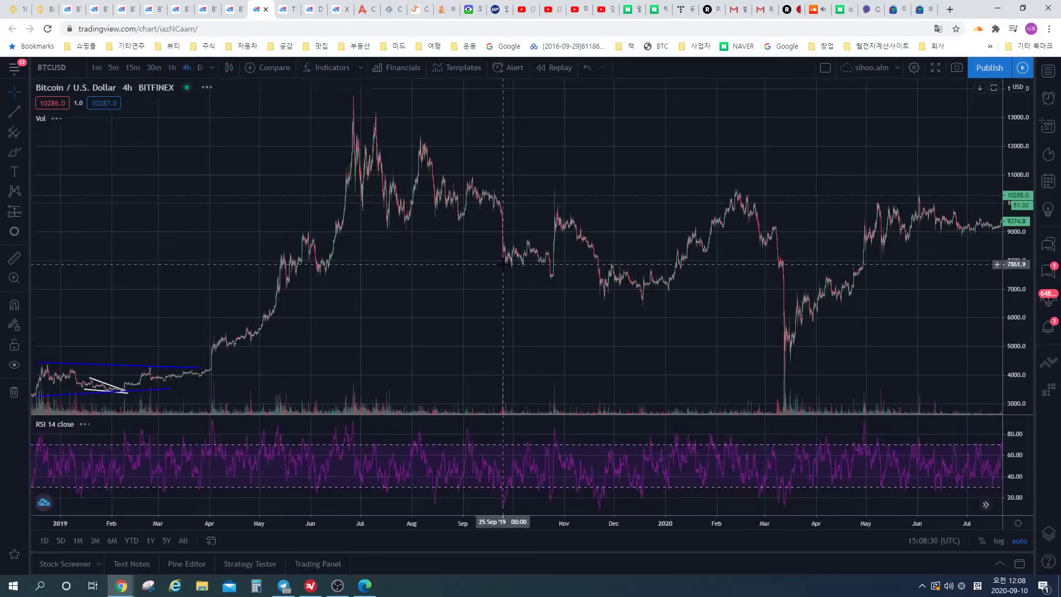
# - Examine the Elliott wave labels and white trend lines on the 4-hour chart from January to April 2018
pyautogui.hscroll(-10, 263, 295)
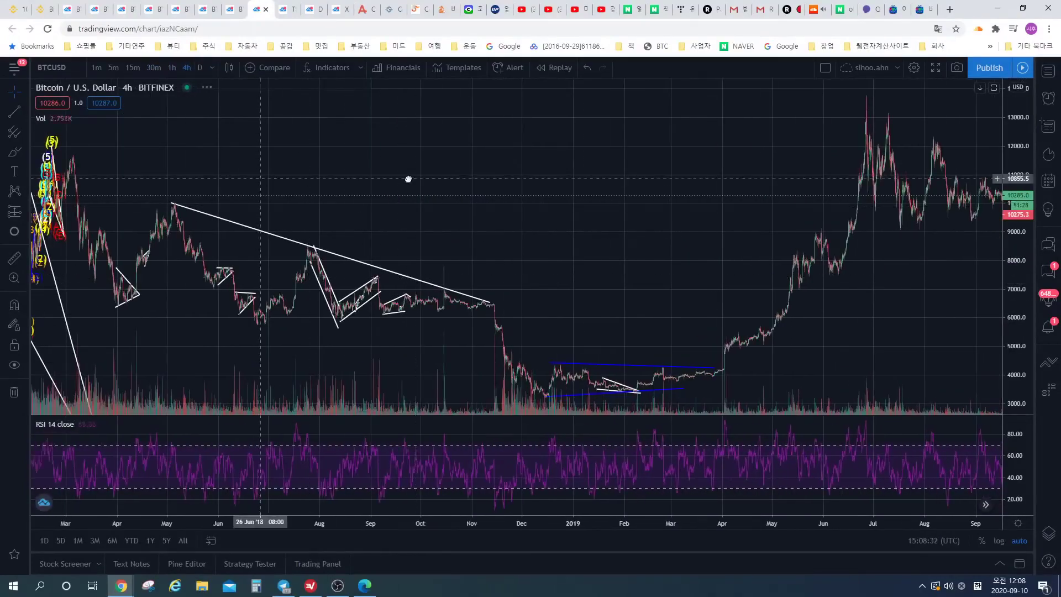
pyautogui.scroll(5, 976, 208)
pyautogui.scroll(5, 976, 209)
pyautogui.hscroll(-5, 829, 276)
pyautogui.hscroll(5, 765, 324)
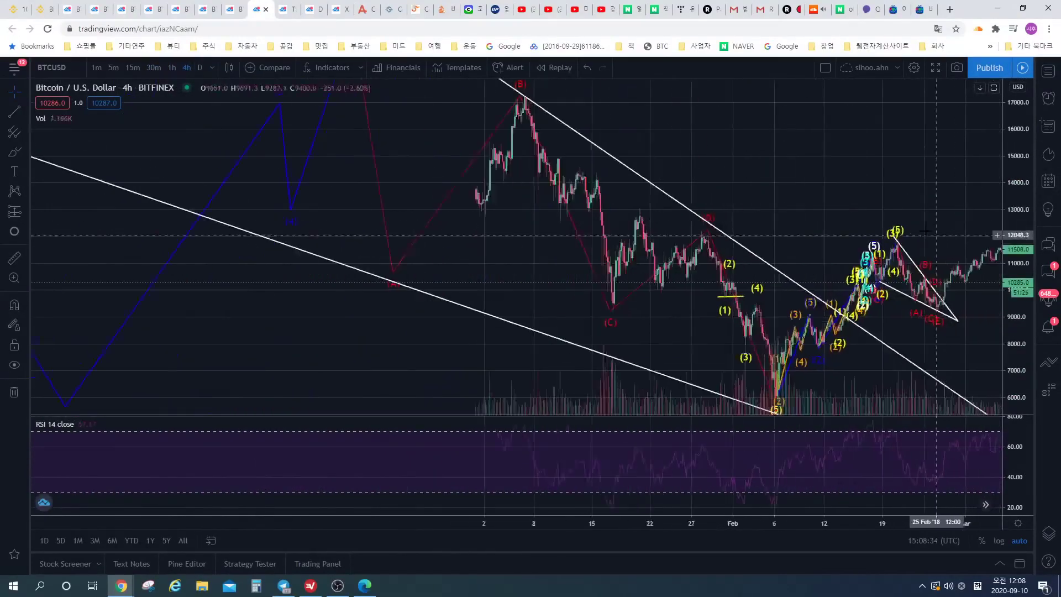
pyautogui.scroll(-3, 521, 185)
pyautogui.hscroll(-3, 525, 286)
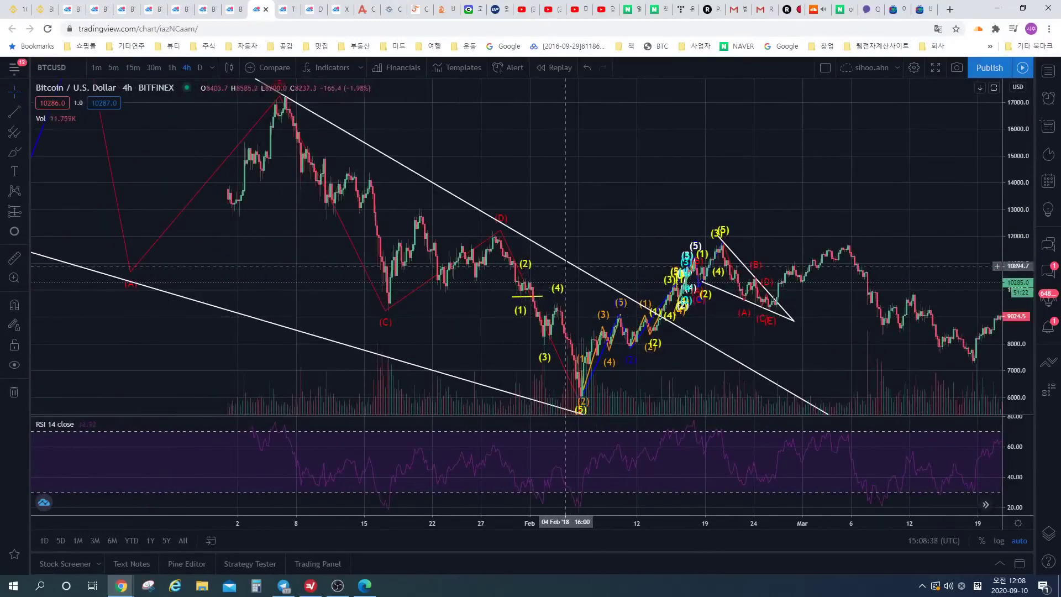
pyautogui.scroll(-2, 525, 303)
pyautogui.scroll(-3, 724, 209)
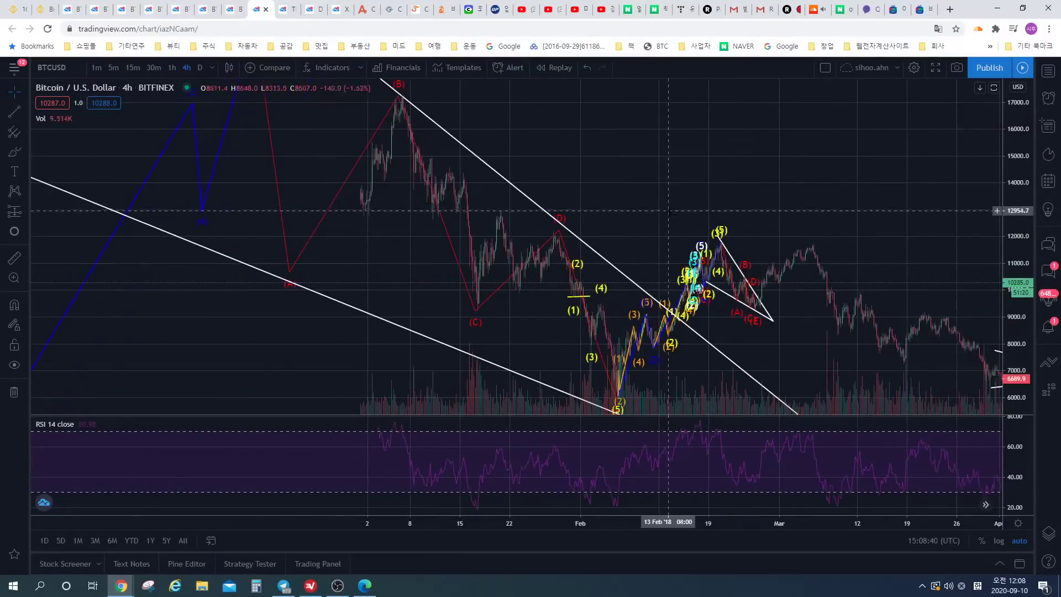
pyautogui.scroll(4, 724, 209)
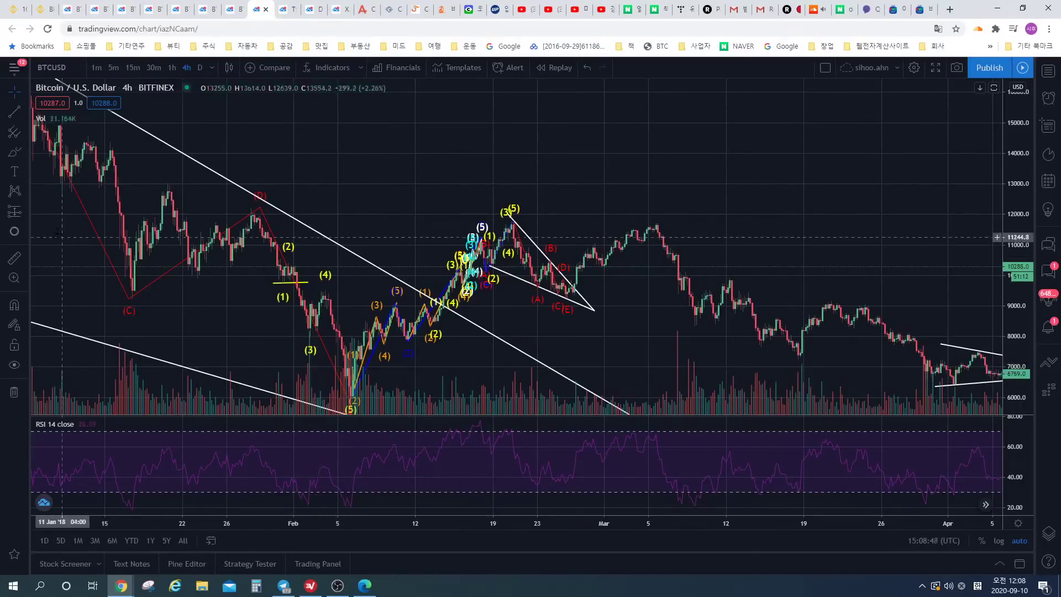
# - Circle the early February 2018 high below wave (4) in red, and brush yellow horizontal lines near 12,000 and 14,000
pyautogui.click(326, 301)
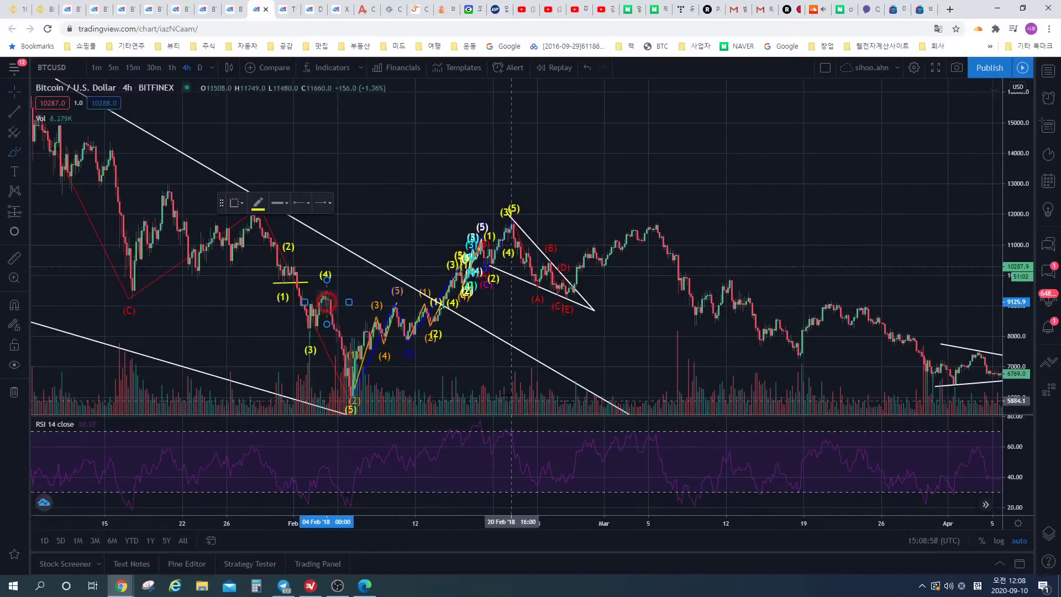
pyautogui.scroll(-2, 696, 362)
pyautogui.scroll(-1, 696, 362)
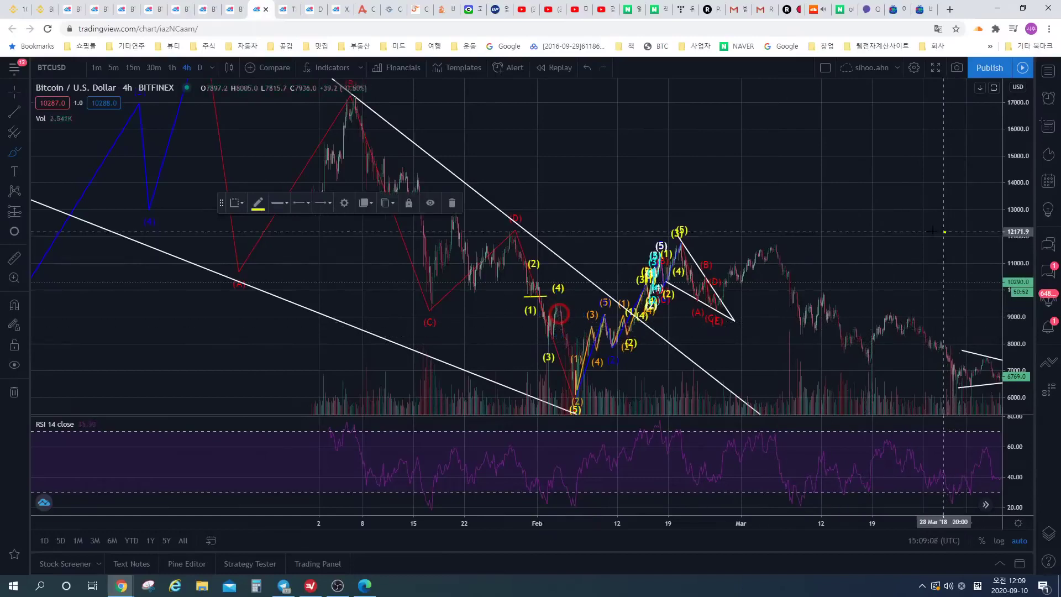
pyautogui.moveTo(945, 232); pyautogui.dragTo(761, 240)
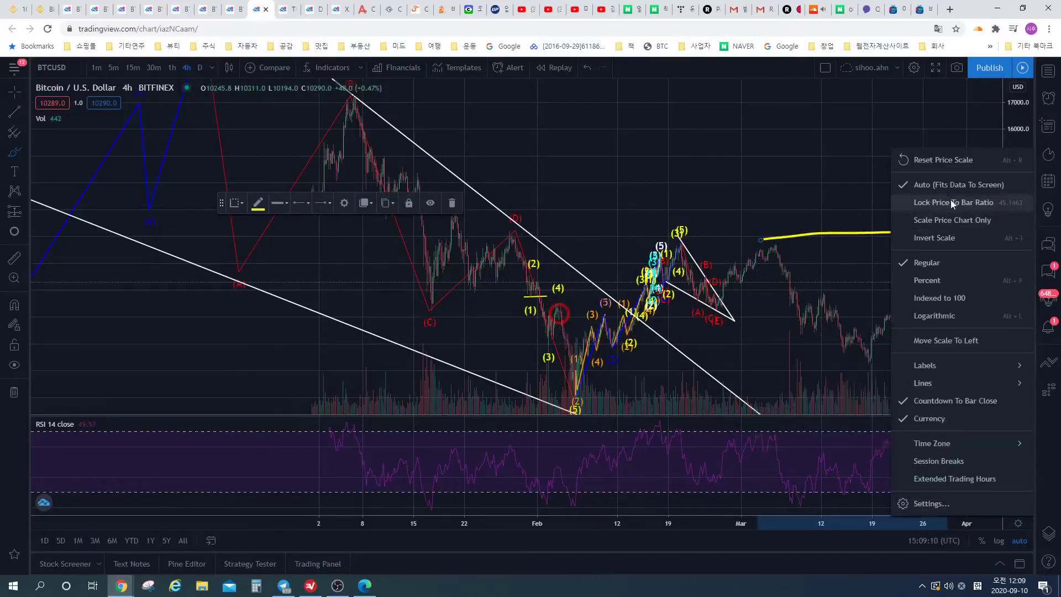
pyautogui.click(951, 203)
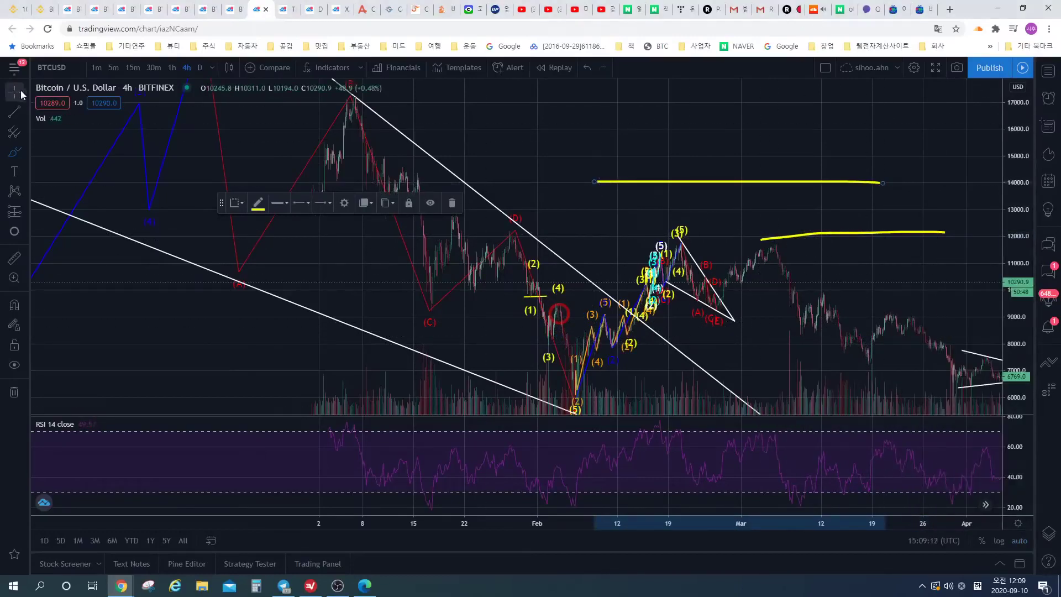
# - Delete the two yellow horizontal brush lines near 12,000 and 14,000
pyautogui.moveTo(804, 200); pyautogui.dragTo(558, 216)
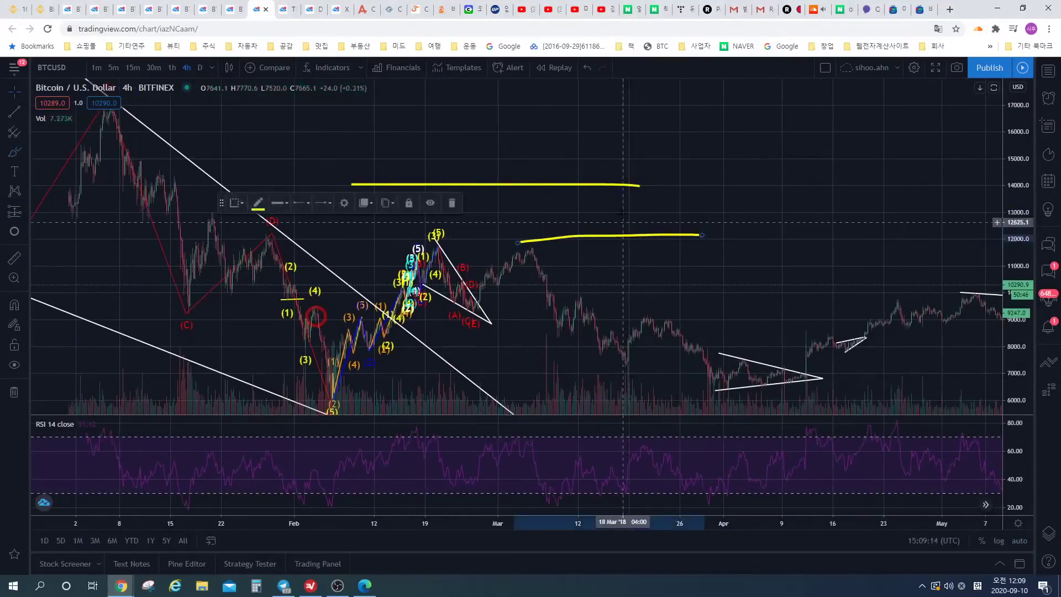
pyautogui.press('Delete')
pyautogui.click(621, 186)
pyautogui.press('Delete')
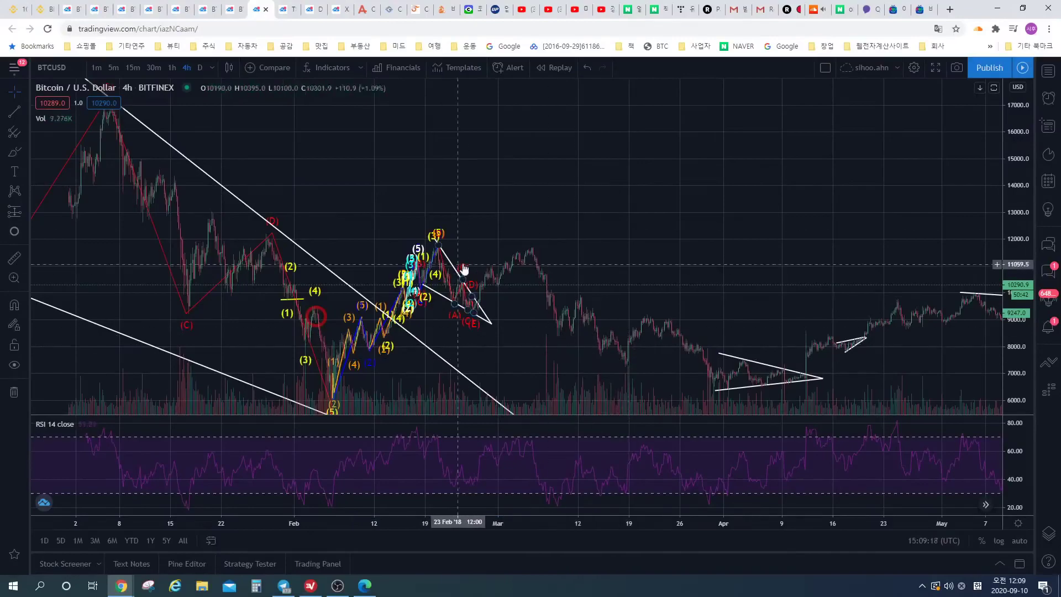
# - Examine the Elliott wave labels, the white wedge and the price moves from late January to April 2018 at several zoom levels
pyautogui.scroll(3, 736, 204)
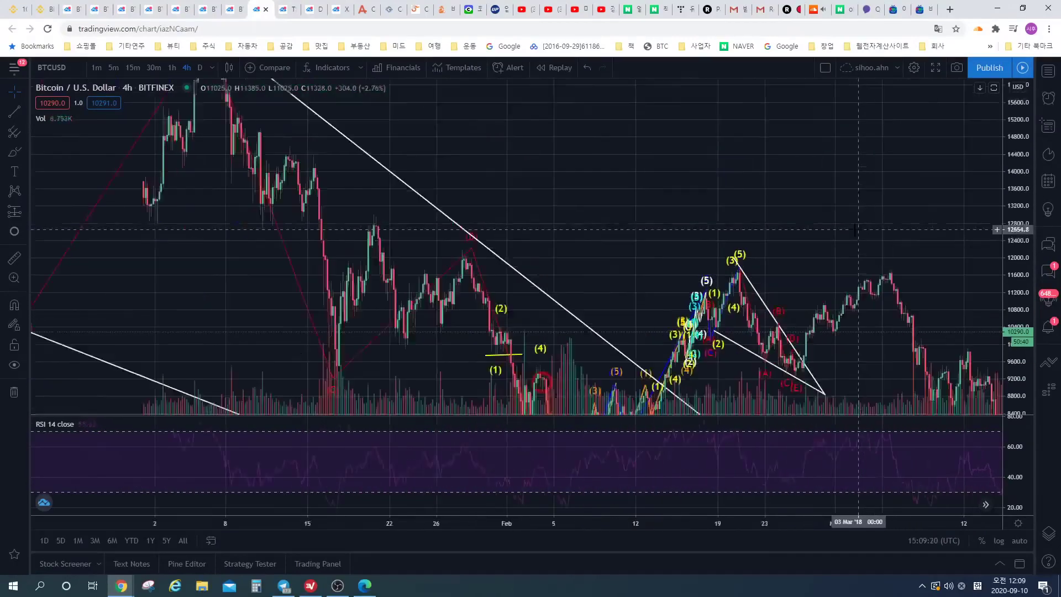
pyautogui.scroll(3, 858, 229)
pyautogui.hscroll(3, 668, 323)
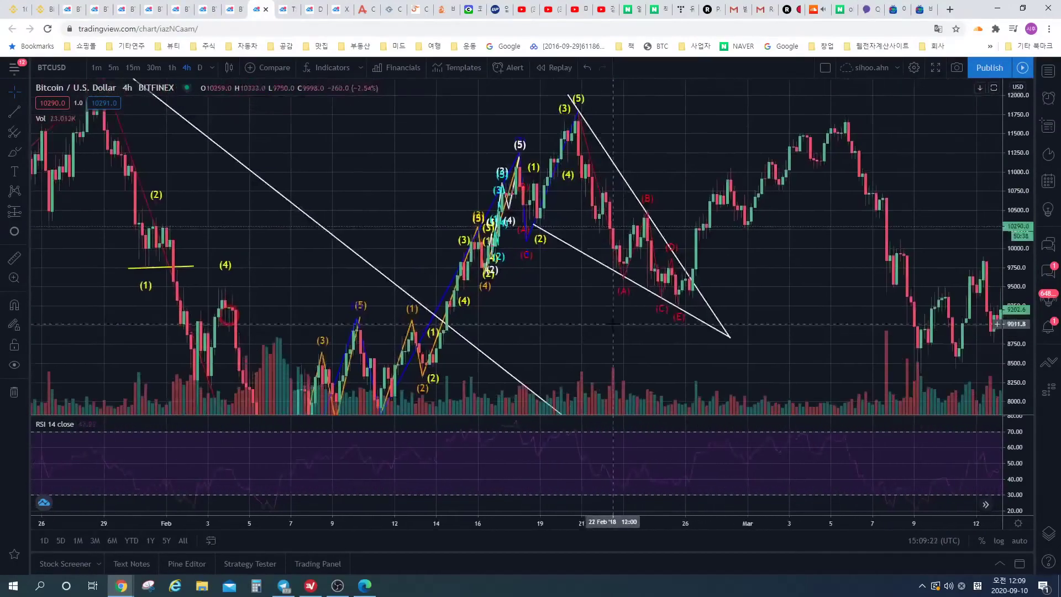
pyautogui.scroll(-2, 612, 324)
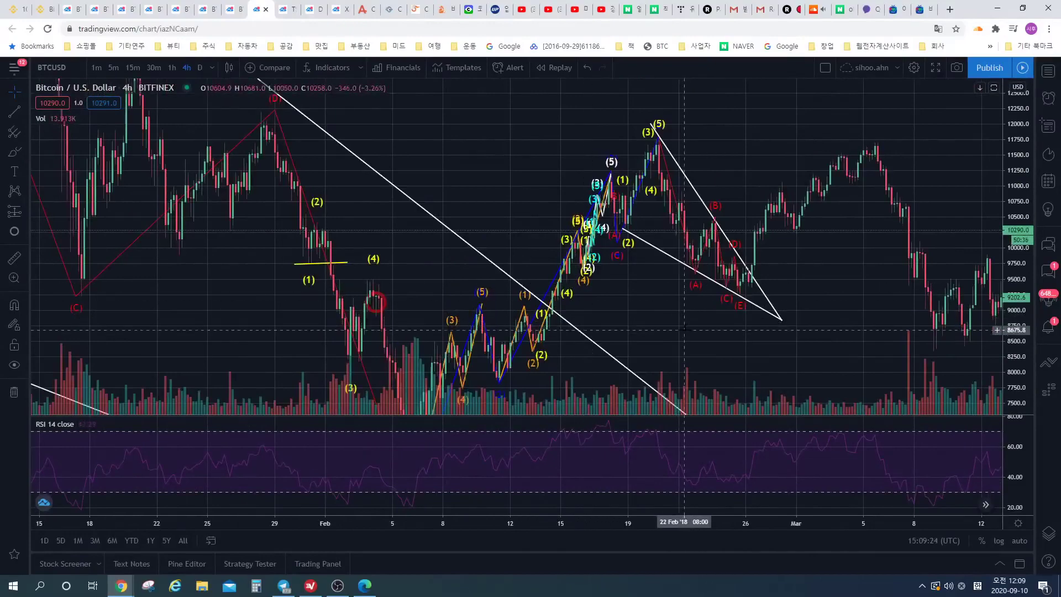
pyautogui.moveTo(684, 330); pyautogui.dragTo(622, 258)
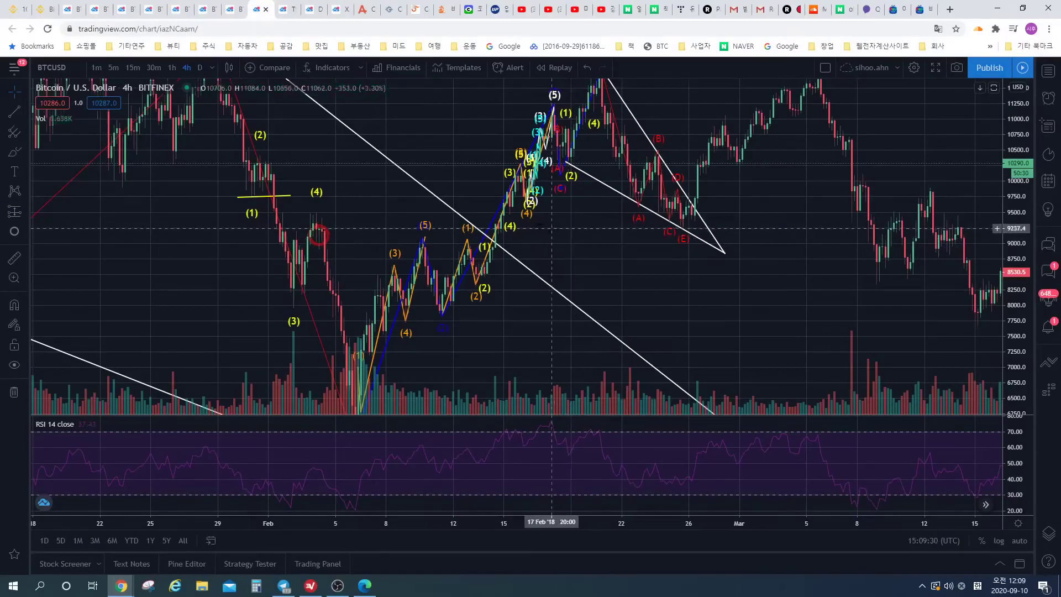
pyautogui.scroll(-3, 571, 238)
pyautogui.moveTo(538, 314); pyautogui.dragTo(702, 312)
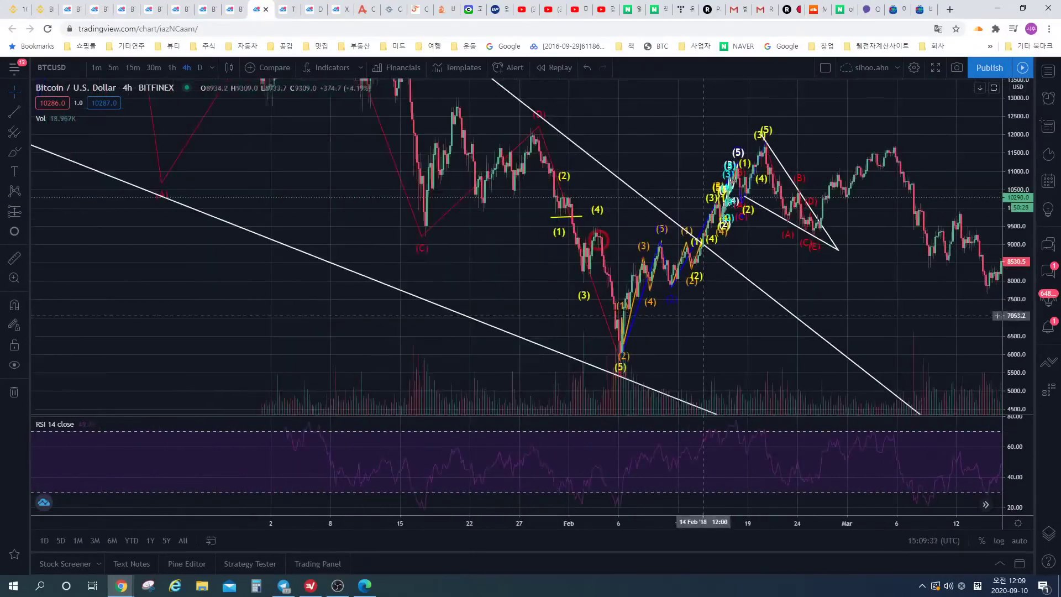
pyautogui.moveTo(870, 273); pyautogui.dragTo(612, 312)
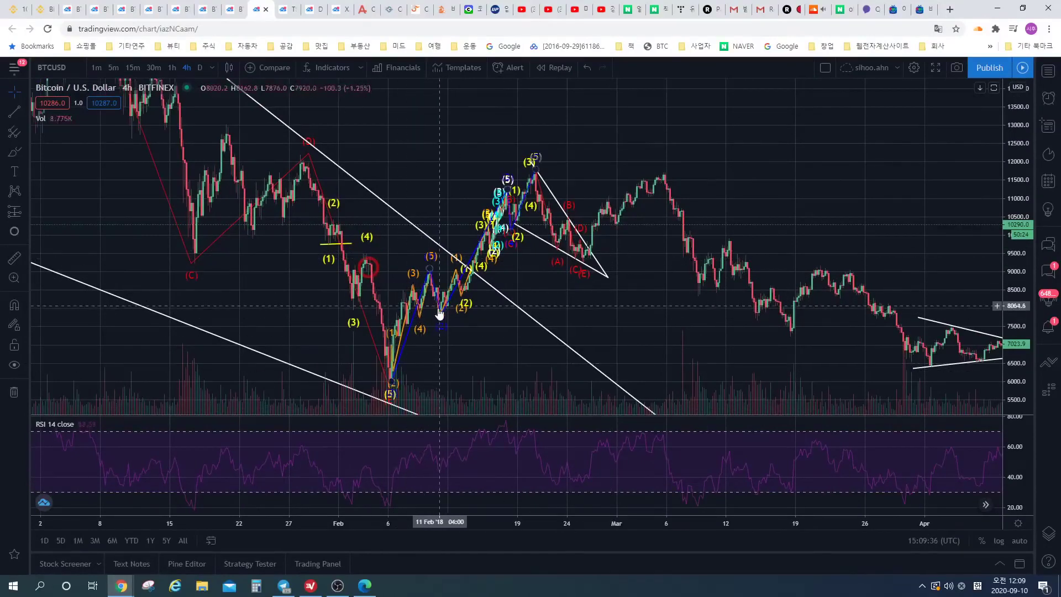
pyautogui.moveTo(468, 346); pyautogui.dragTo(325, 368)
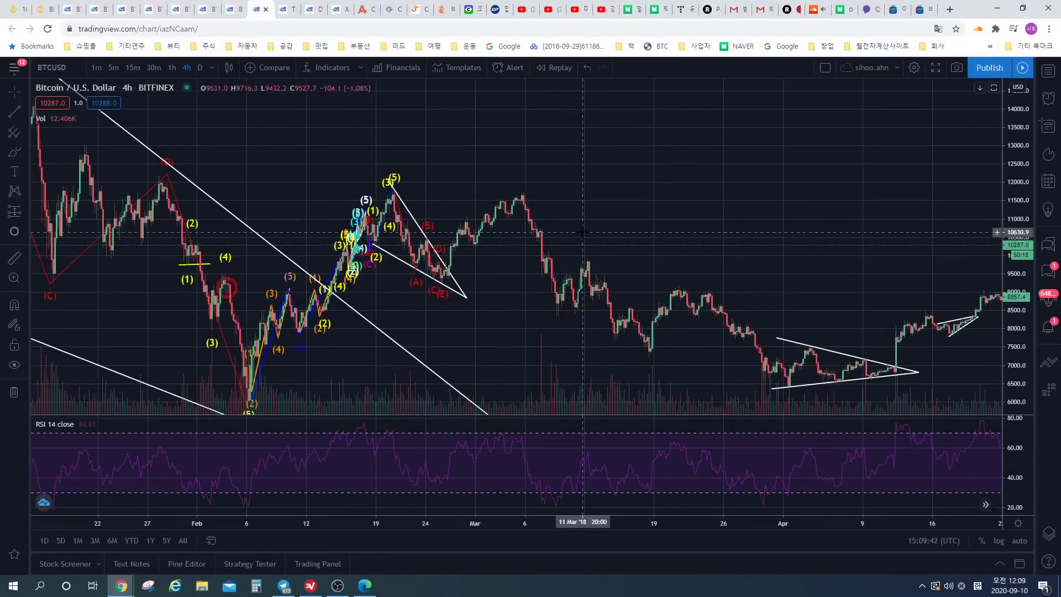
pyautogui.scroll(-3, 640, 202)
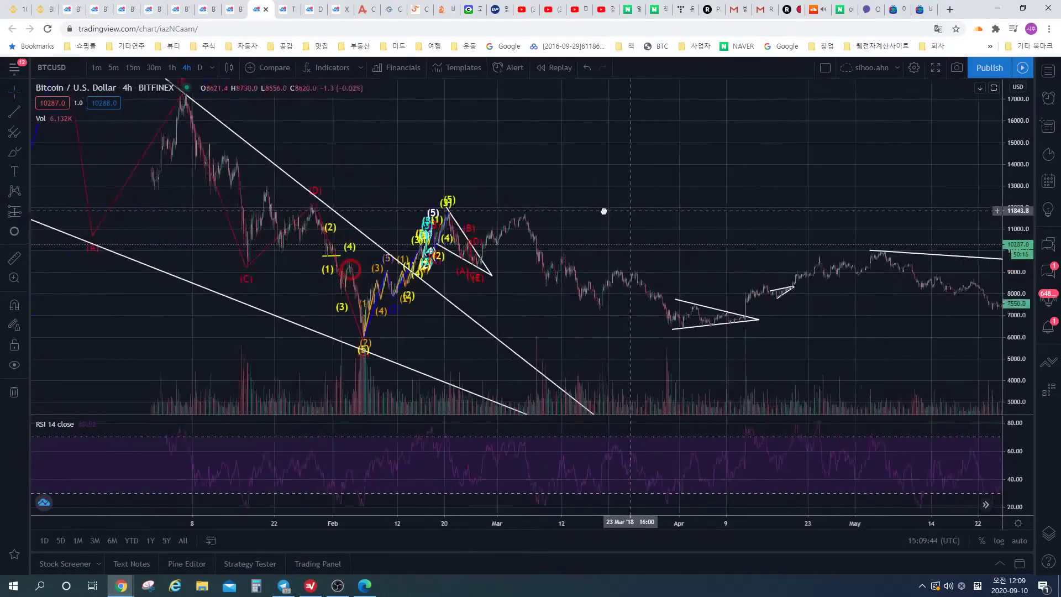
# - Bring the latest 2020 candles and the empty space after September into view, with automatic price scaling turned on
pyautogui.moveTo(691, 216); pyautogui.dragTo(287, 217)
pyautogui.moveTo(807, 182); pyautogui.dragTo(569, 166)
pyautogui.moveTo(718, 166); pyautogui.dragTo(387, 210)
pyautogui.moveTo(690, 193); pyautogui.dragTo(437, 210)
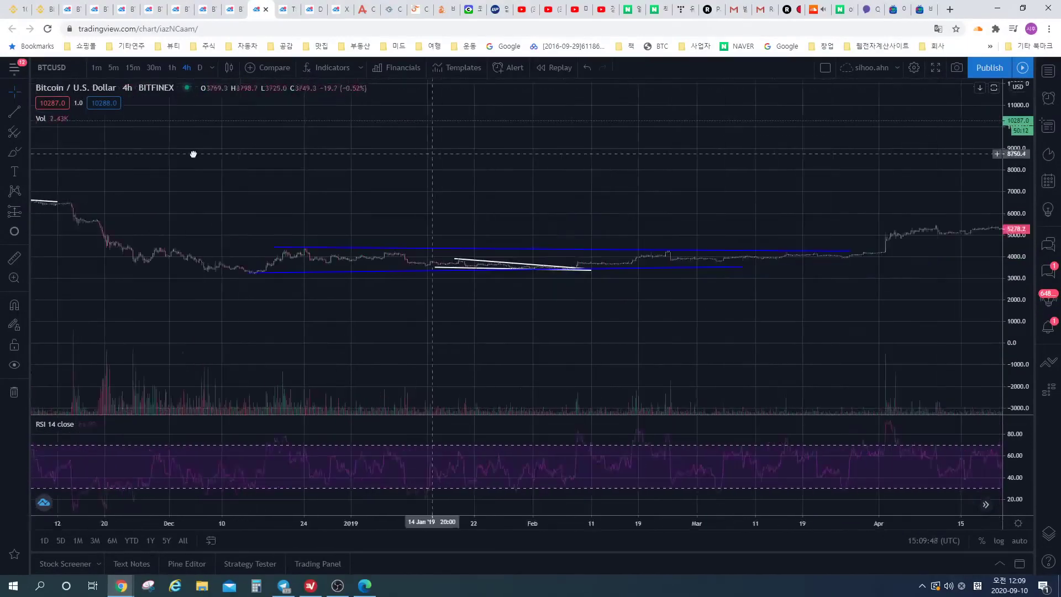
pyautogui.moveTo(939, 221); pyautogui.dragTo(663, 248)
pyautogui.moveTo(828, 276)
pyautogui.mouseDown()
pyautogui.moveTo(516, 332)
pyautogui.moveTo(387, 287)
pyautogui.mouseUp()
pyautogui.moveTo(774, 266)
pyautogui.mouseDown()
pyautogui.moveTo(487, 270)
pyautogui.moveTo(540, 274)
pyautogui.mouseUp()
pyautogui.moveTo(828, 304); pyautogui.dragTo(631, 323)
pyautogui.click(1020, 540)
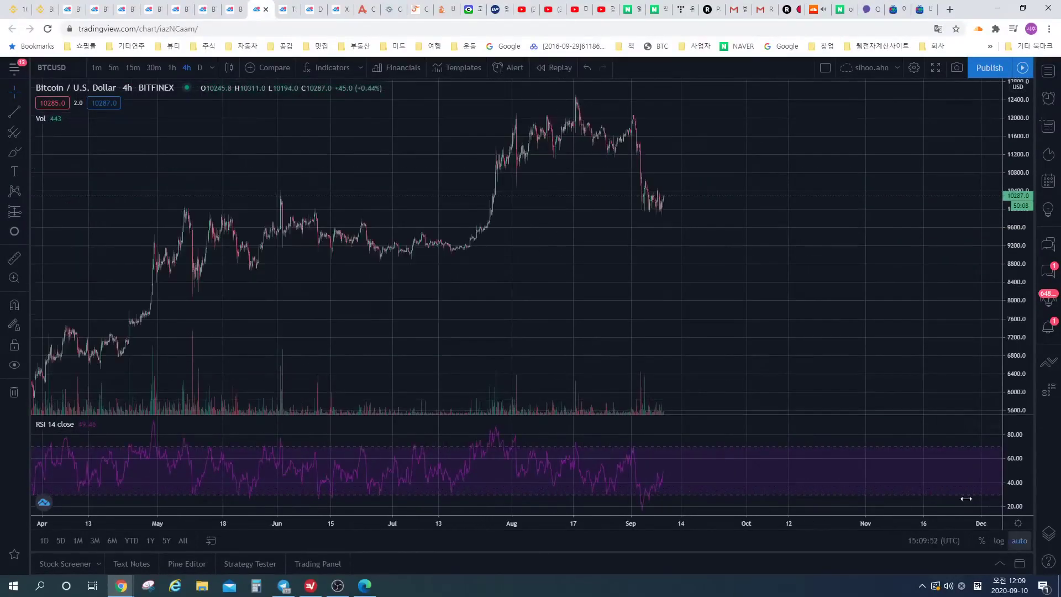
pyautogui.scroll(5, 428, 306)
pyautogui.scroll(-1, 442, 298)
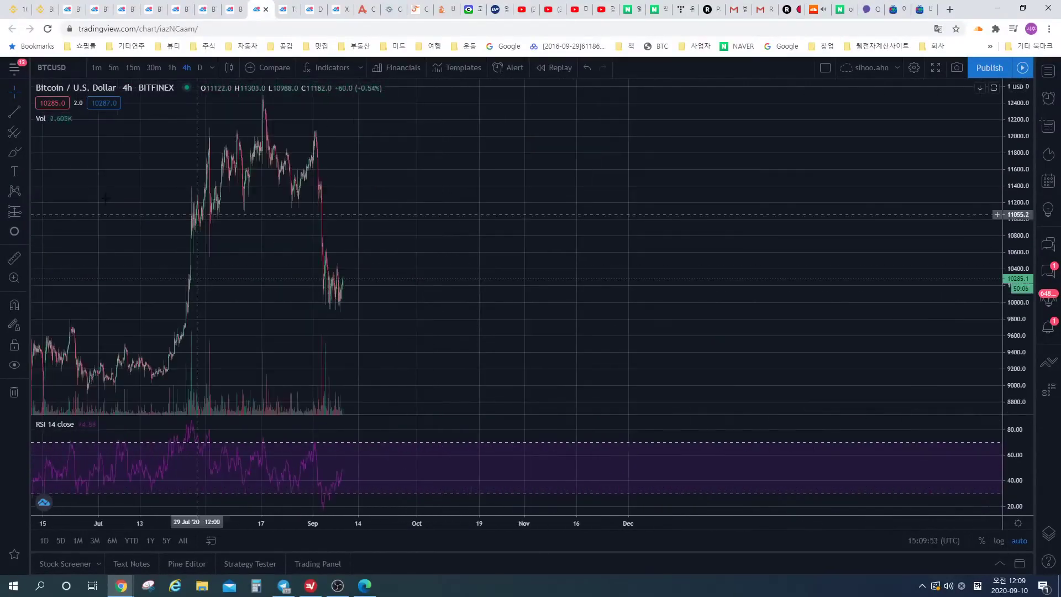
# - Brush a large yellow arch with an arrowhead in the empty space from October to December 2020, and undo both strokes
pyautogui.click(14, 152)
pyautogui.click(15, 92)
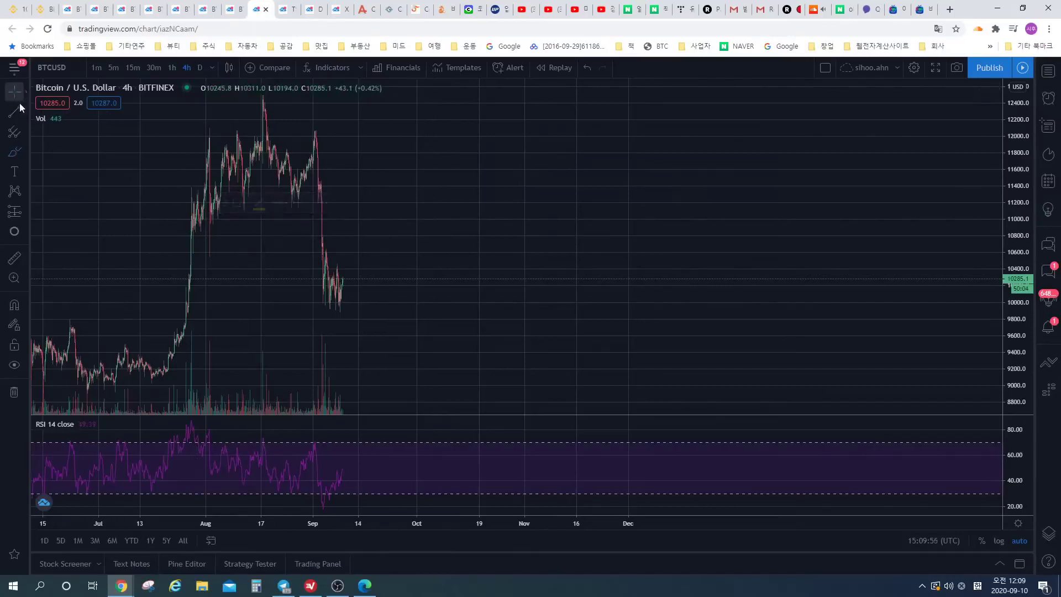
pyautogui.click(14, 152)
pyautogui.moveTo(415, 335)
pyautogui.mouseDown()
pyautogui.moveTo(457, 237)
pyautogui.moveTo(521, 166)
pyautogui.moveTo(638, 271)
pyautogui.mouseUp()
pyautogui.moveTo(629, 207)
pyautogui.mouseDown()
pyautogui.moveTo(658, 279)
pyautogui.moveTo(568, 280)
pyautogui.mouseUp()
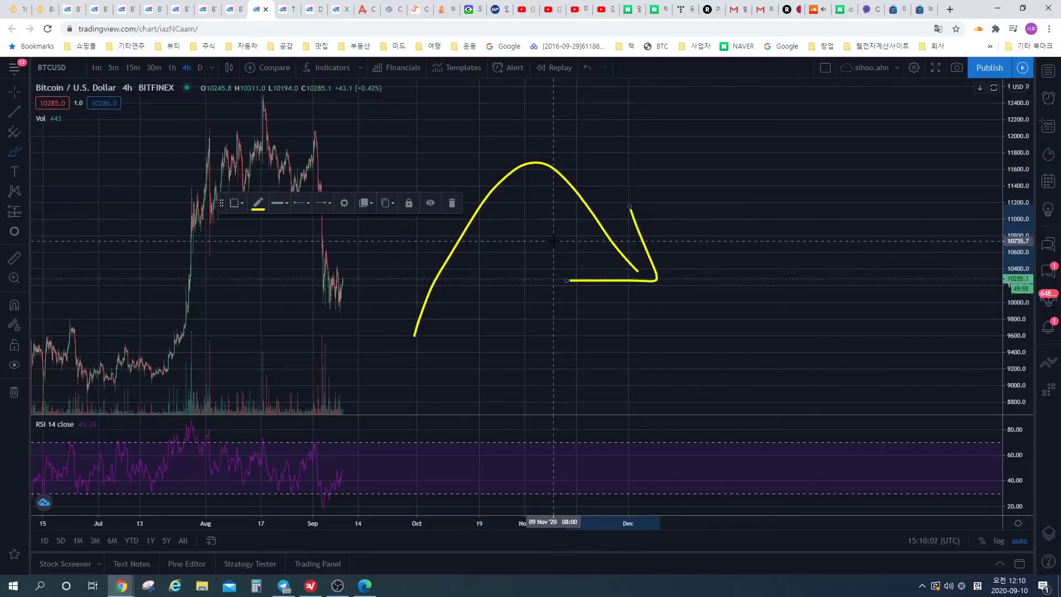
pyautogui.hotkey('ctrl', 'z')
pyautogui.hotkey('ctrl', 'z')
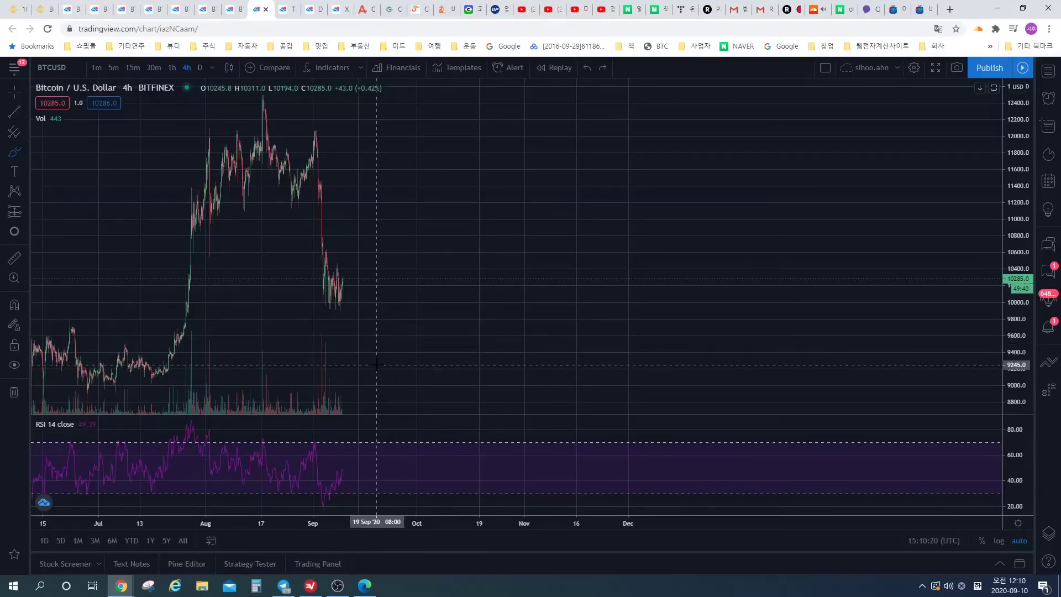
# - Brush a yellow rising zigzag from about 9,250 in September to about 11,300 in December, circle it, and undo the circle
pyautogui.moveTo(376, 365)
pyautogui.mouseDown()
pyautogui.moveTo(454, 297)
pyautogui.moveTo(481, 345)
pyautogui.mouseUp()
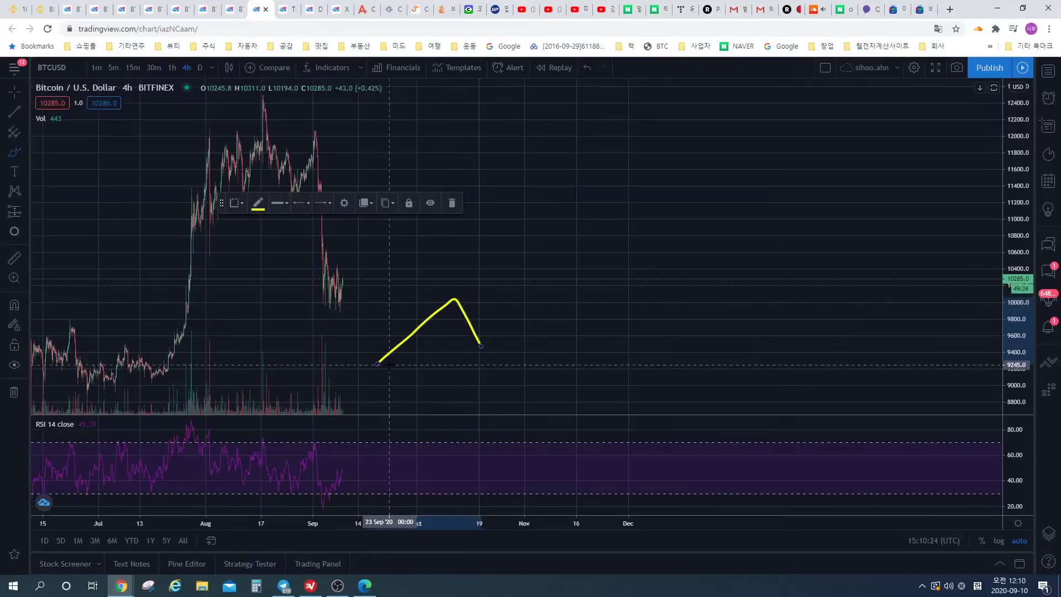
pyautogui.moveTo(377, 363)
pyautogui.mouseDown()
pyautogui.moveTo(455, 300)
pyautogui.moveTo(481, 345)
pyautogui.moveTo(582, 213)
pyautogui.moveTo(612, 249)
pyautogui.moveTo(652, 191)
pyautogui.mouseUp()
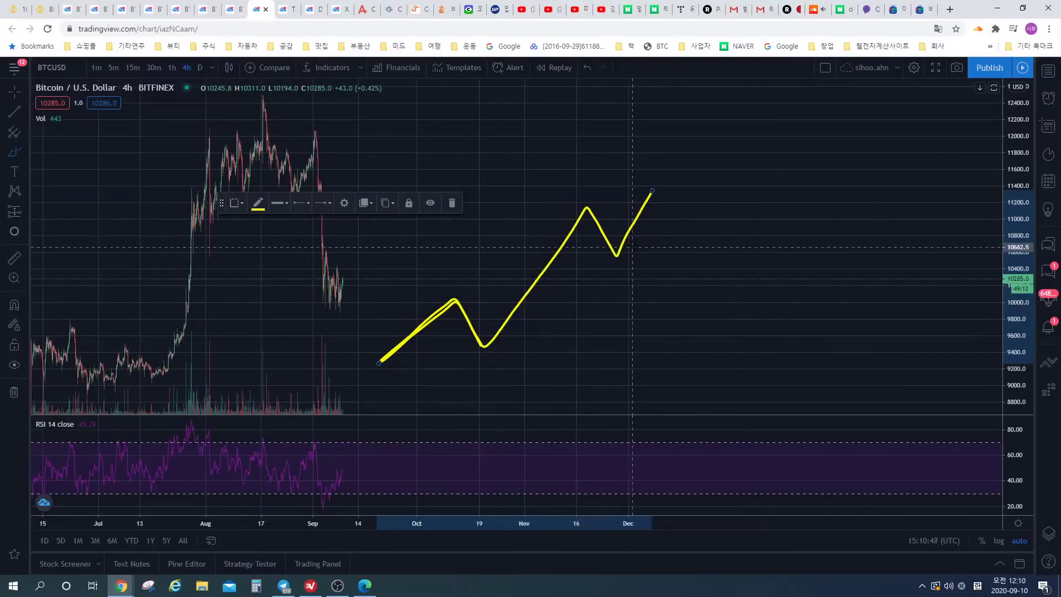
pyautogui.moveTo(652, 191)
pyautogui.mouseDown()
pyautogui.moveTo(619, 188)
pyautogui.moveTo(398, 246)
pyautogui.moveTo(434, 375)
pyautogui.moveTo(630, 280)
pyautogui.mouseUp()
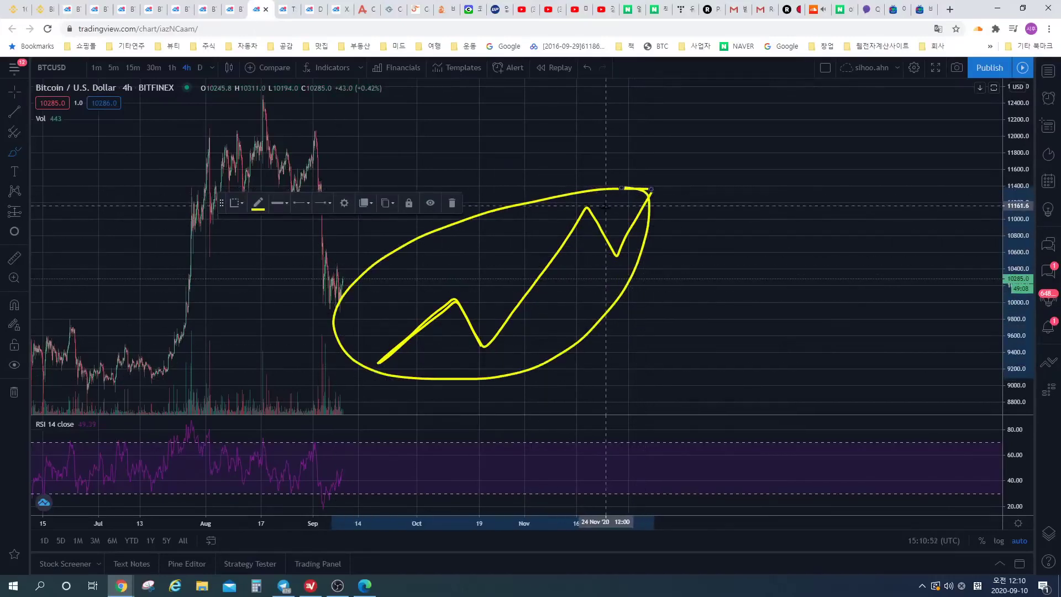
pyautogui.hotkey('ctrl', 'z')
# - Extend the zigzag with a drop to about 10,400, a lower rebound to about 11,000 and another decline, retracing these swings in yellow
pyautogui.moveTo(653, 192); pyautogui.dragTo(671, 266)
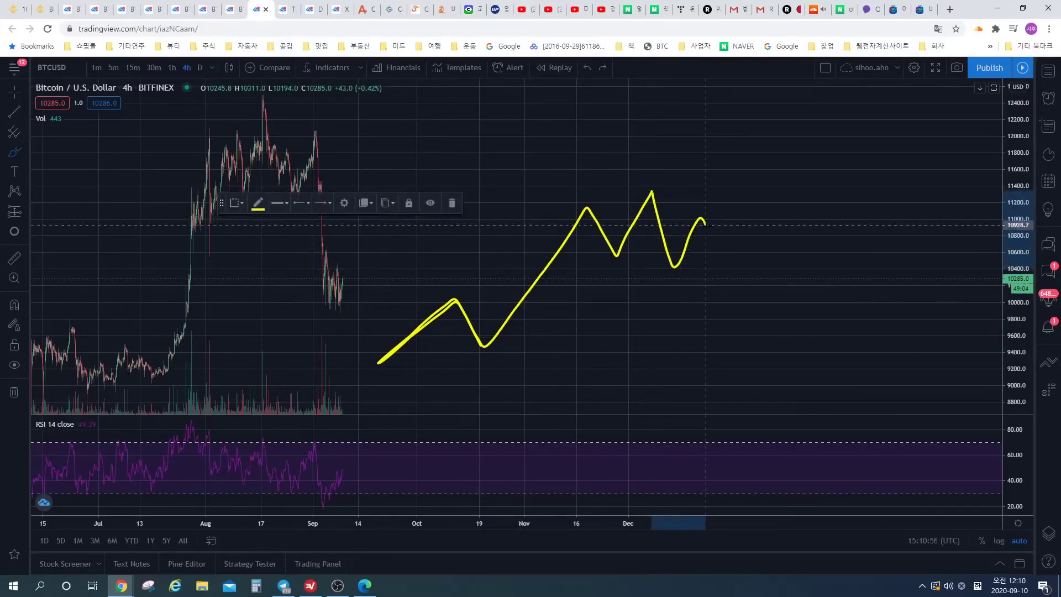
pyautogui.moveTo(706, 224); pyautogui.dragTo(721, 277)
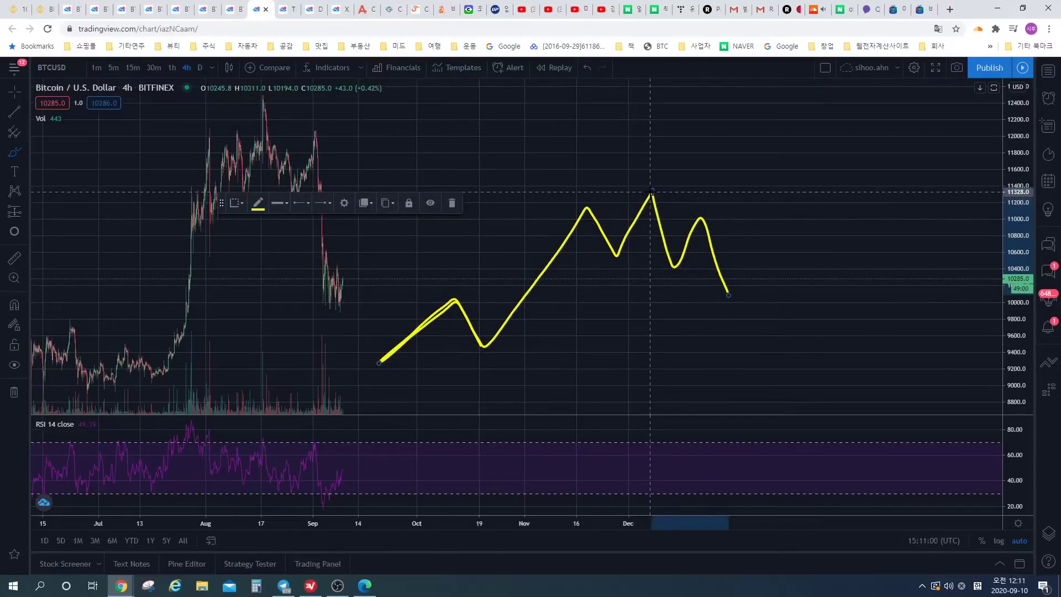
pyautogui.moveTo(651, 191); pyautogui.dragTo(674, 267)
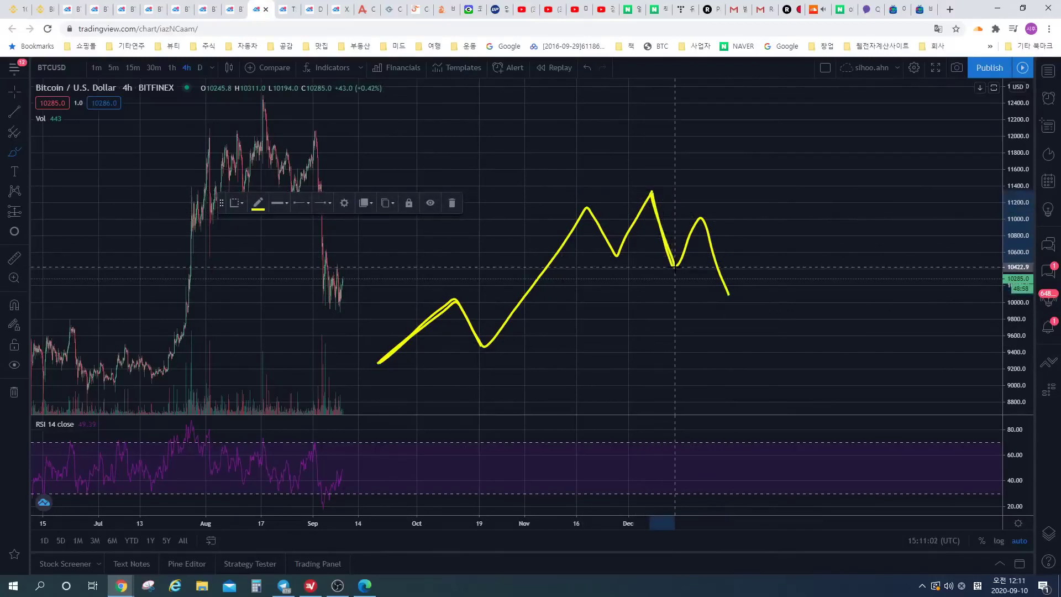
pyautogui.moveTo(700, 213); pyautogui.dragTo(729, 297)
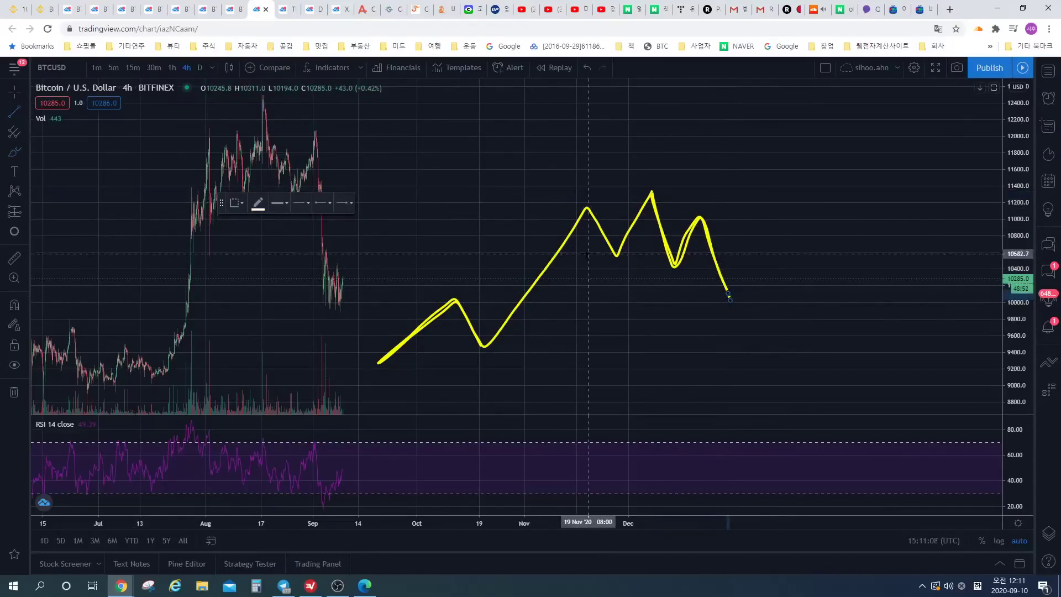
# - Draw a white trend line along the last two lows from about 10,675 to 10,250, and brush the yellow decline through it to about 9,850
pyautogui.moveTo(559, 245); pyautogui.dragTo(765, 282)
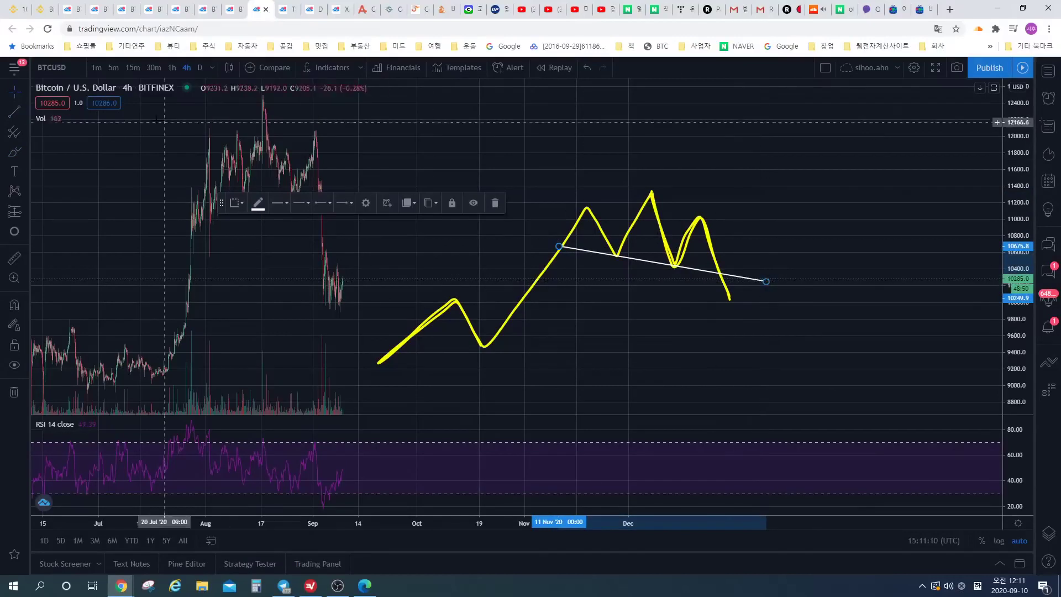
pyautogui.click(258, 204)
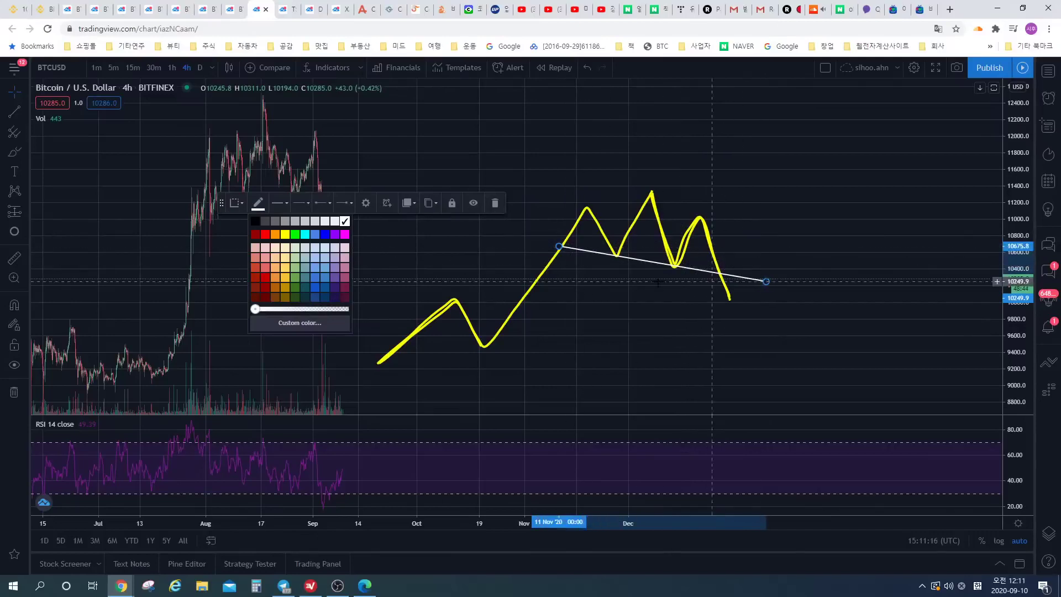
pyautogui.click(14, 152)
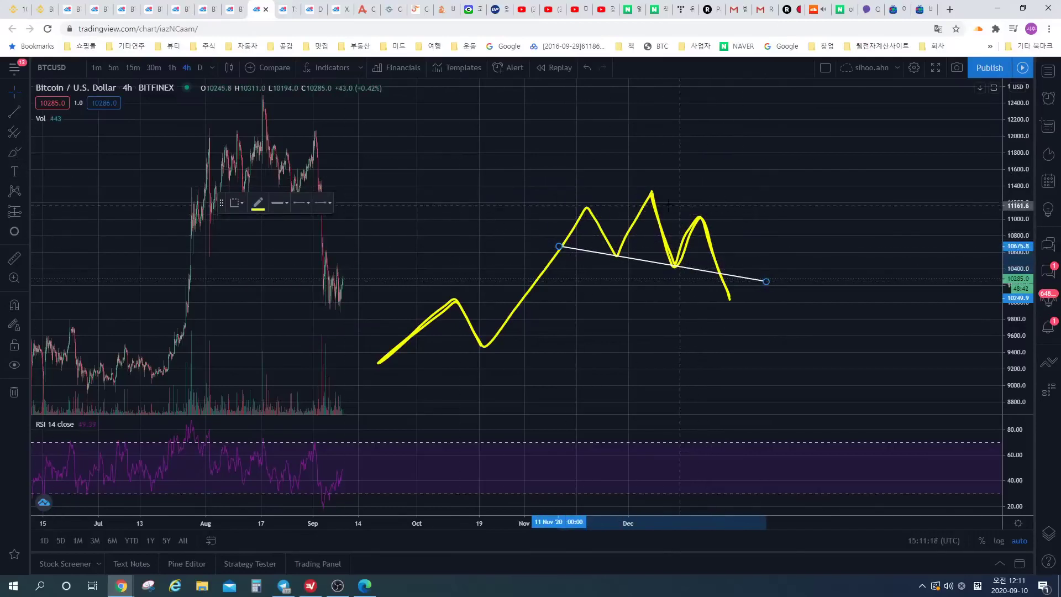
pyautogui.moveTo(650, 192)
pyautogui.mouseDown()
pyautogui.moveTo(675, 268)
pyautogui.moveTo(700, 225)
pyautogui.mouseUp()
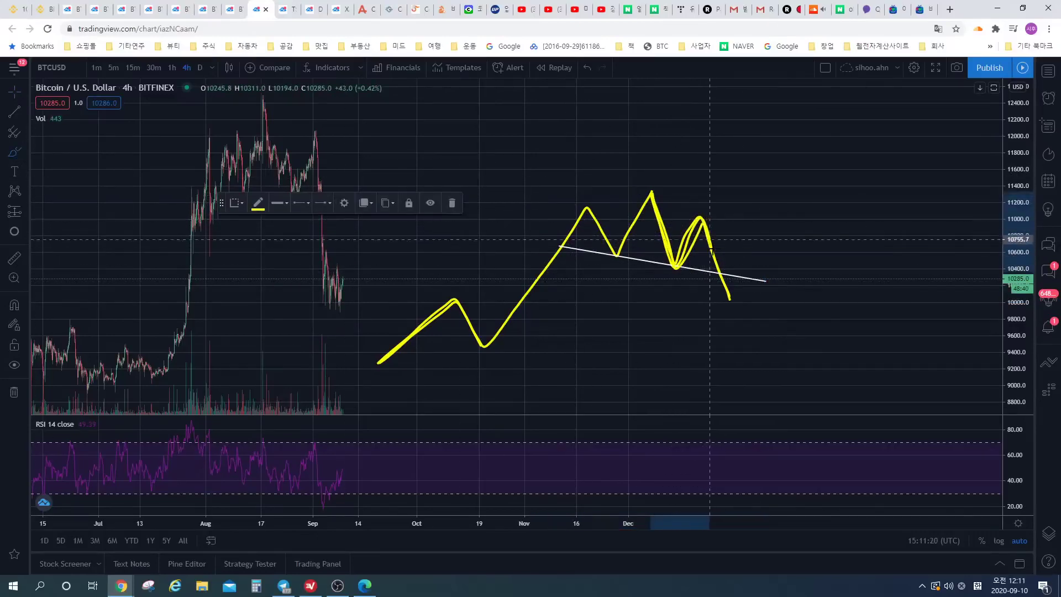
pyautogui.moveTo(741, 293); pyautogui.dragTo(725, 319)
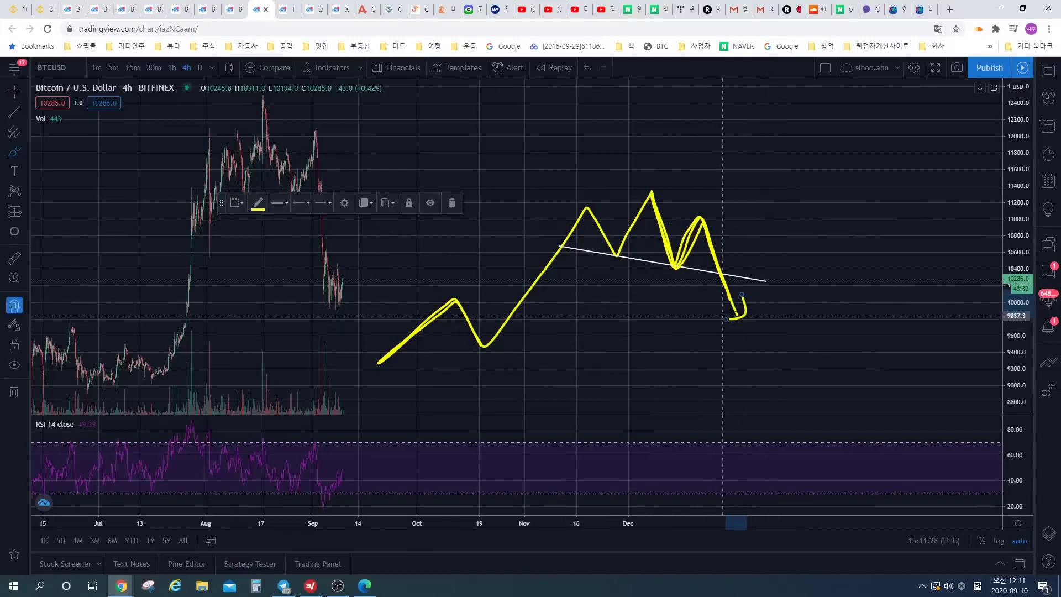
pyautogui.hotkey('ctrl', 'z')
# - Delete the white trend line beneath the yellow zigzag's last two lows
pyautogui.click(744, 277)
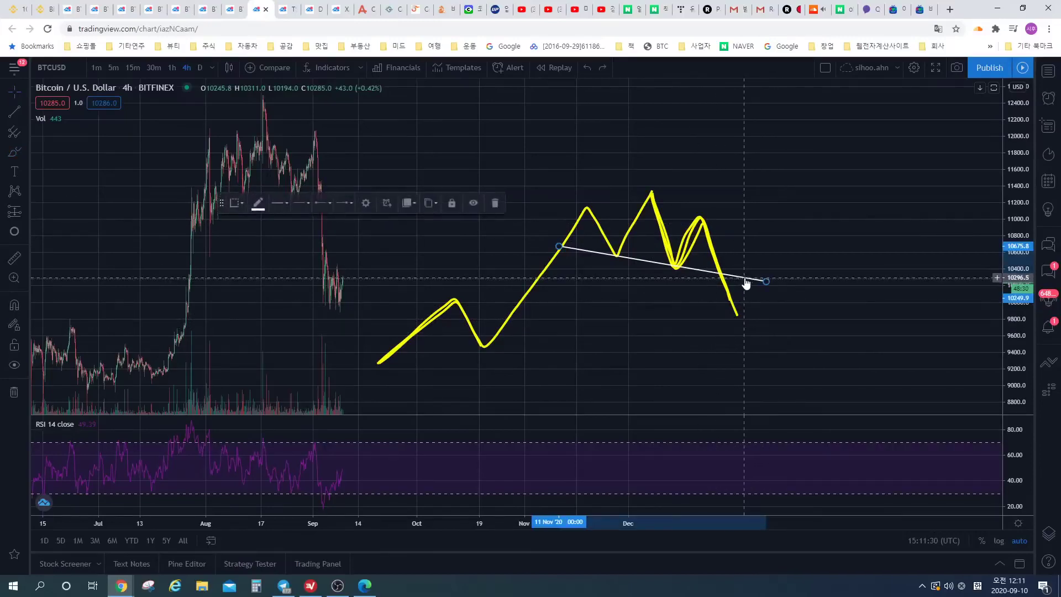
pyautogui.press('Delete')
pyautogui.click(697, 230)
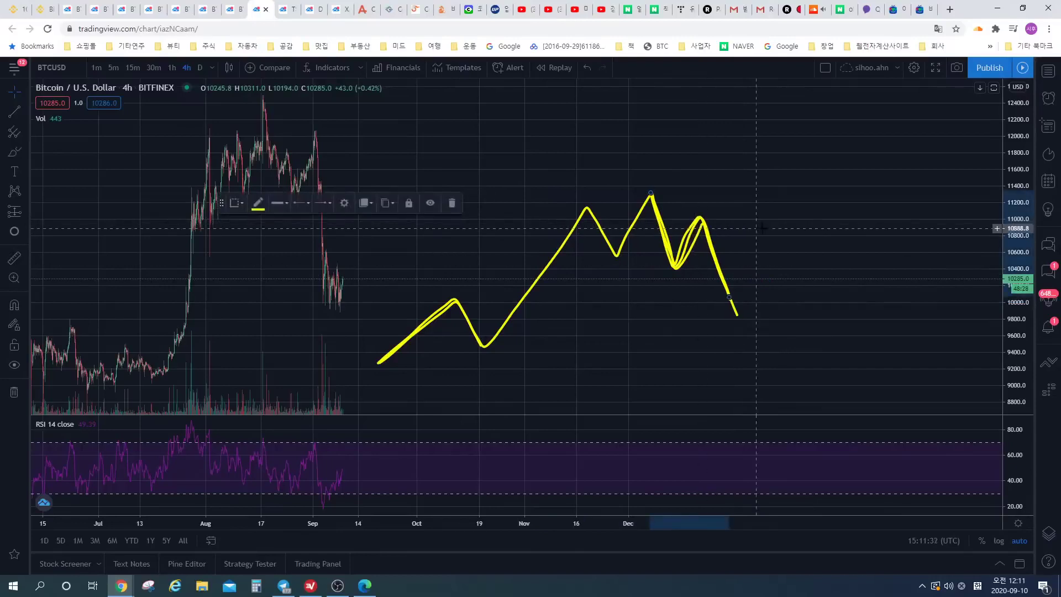
pyautogui.moveTo(761, 227); pyautogui.dragTo(645, 226)
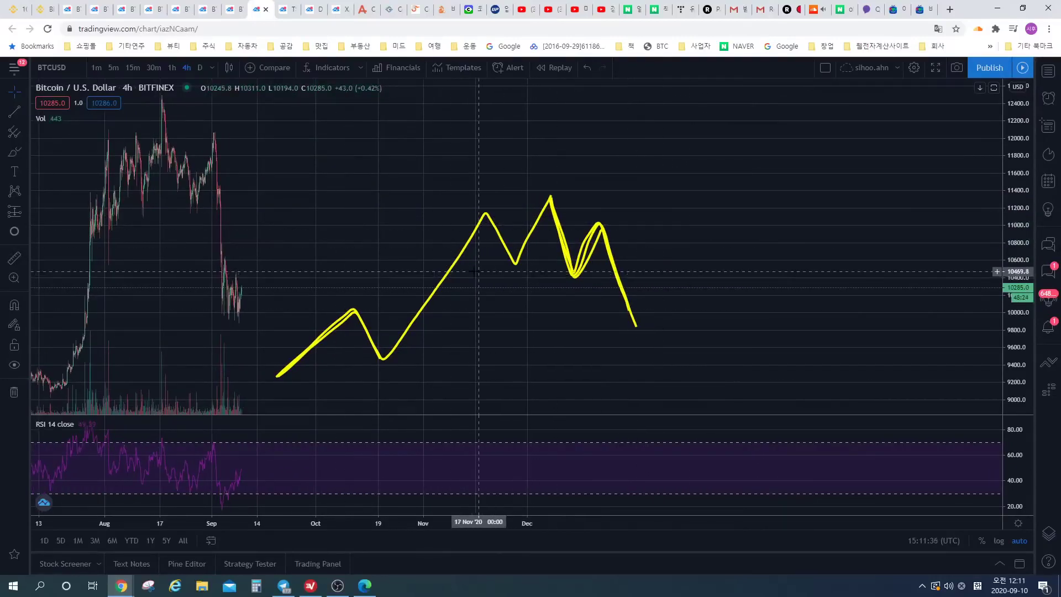
# - Retrace the rising part of the zigzag with yellow brush strokes, and circle its highest peak near 11,300
pyautogui.click(15, 153)
pyautogui.moveTo(278, 379)
pyautogui.mouseDown()
pyautogui.moveTo(353, 315)
pyautogui.moveTo(376, 351)
pyautogui.moveTo(472, 233)
pyautogui.moveTo(509, 253)
pyautogui.moveTo(526, 243)
pyautogui.mouseUp()
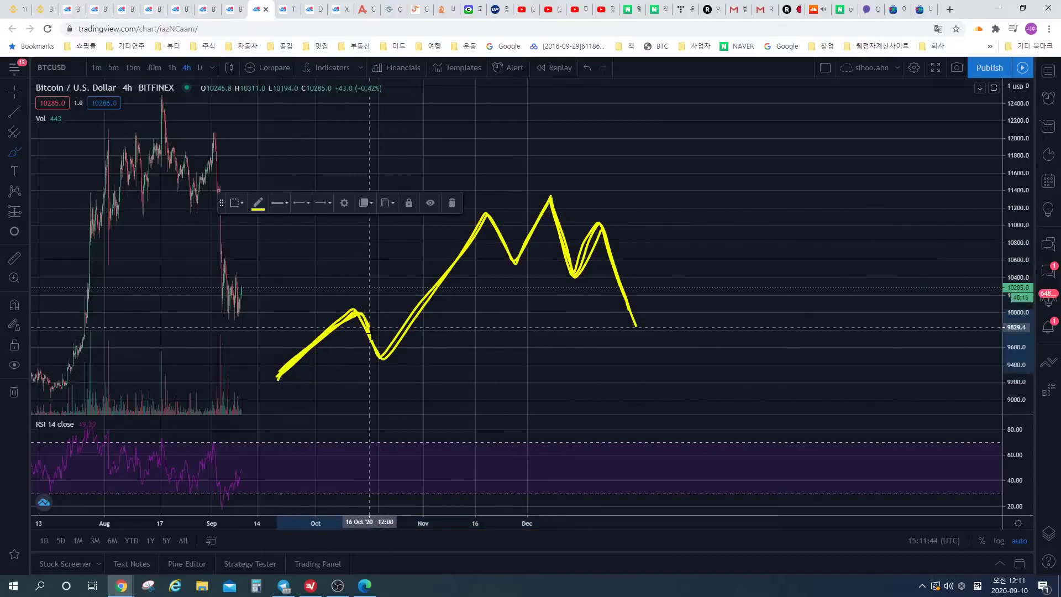
pyautogui.moveTo(378, 357)
pyautogui.mouseDown()
pyautogui.moveTo(419, 288)
pyautogui.moveTo(485, 215)
pyautogui.moveTo(534, 228)
pyautogui.mouseUp()
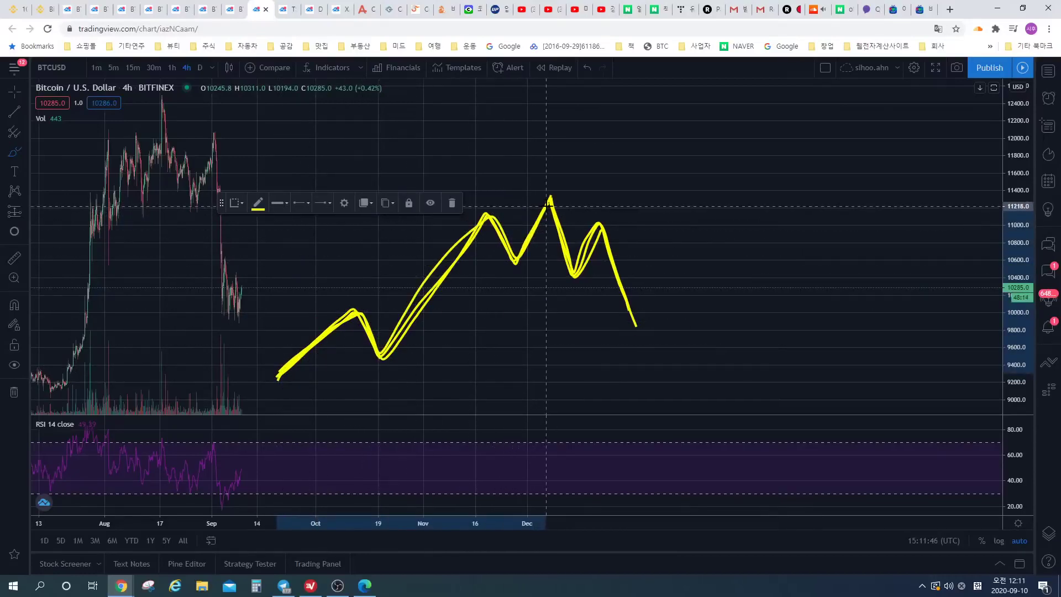
pyautogui.moveTo(566, 177)
pyautogui.mouseDown()
pyautogui.moveTo(539, 179)
pyautogui.moveTo(547, 216)
pyautogui.mouseUp()
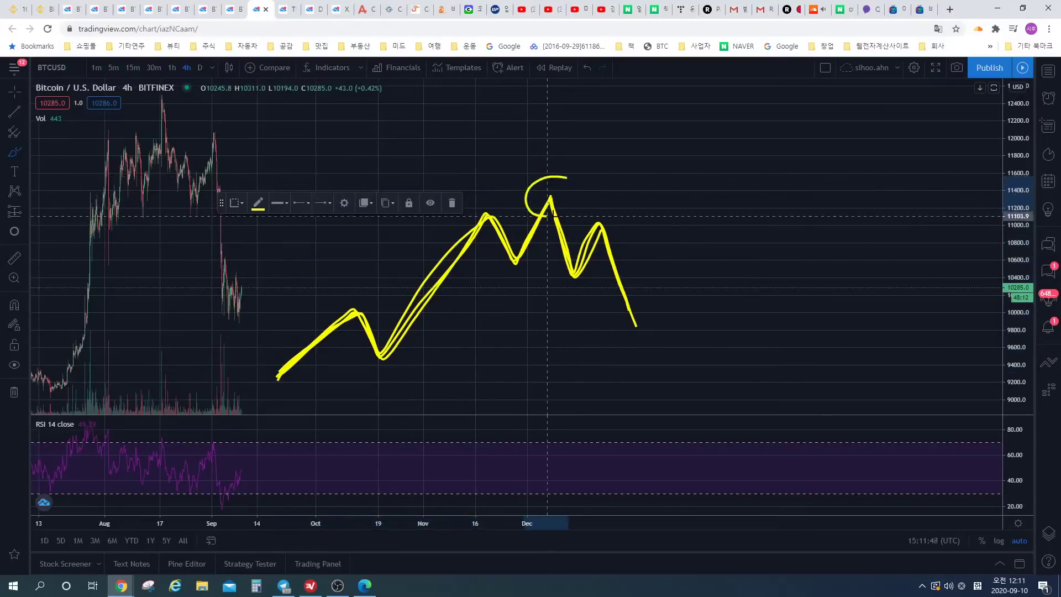
pyautogui.moveTo(577, 179); pyautogui.dragTo(497, 186)
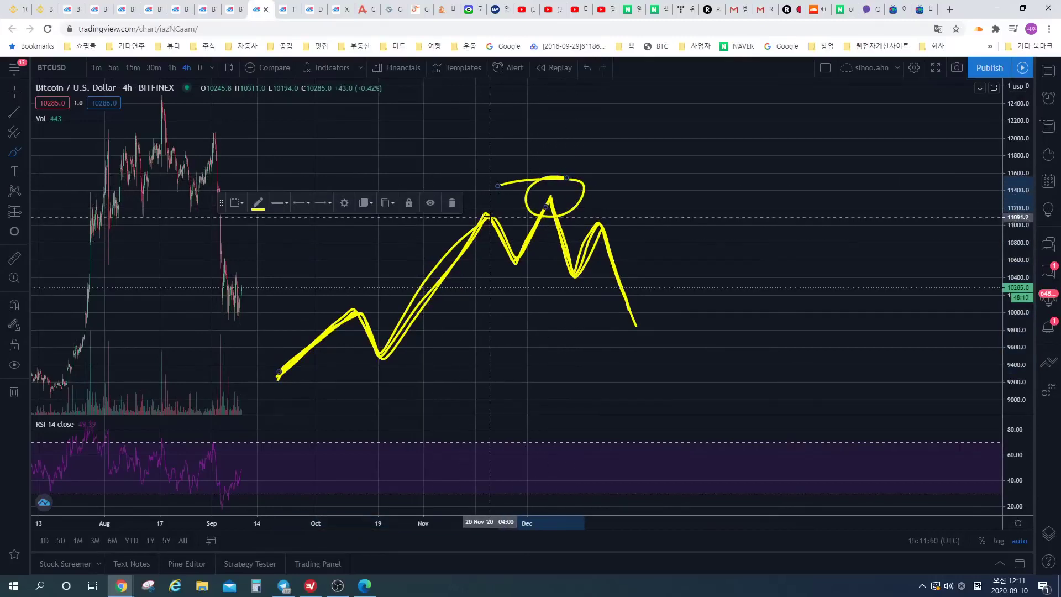
# - Circle the zigzag's start near 9,300 and its highest peak near 11,300, and brush yellow arrow strokes pointing down at the peak
pyautogui.moveTo(298, 388)
pyautogui.mouseDown()
pyautogui.moveTo(302, 350)
pyautogui.moveTo(258, 397)
pyautogui.mouseUp()
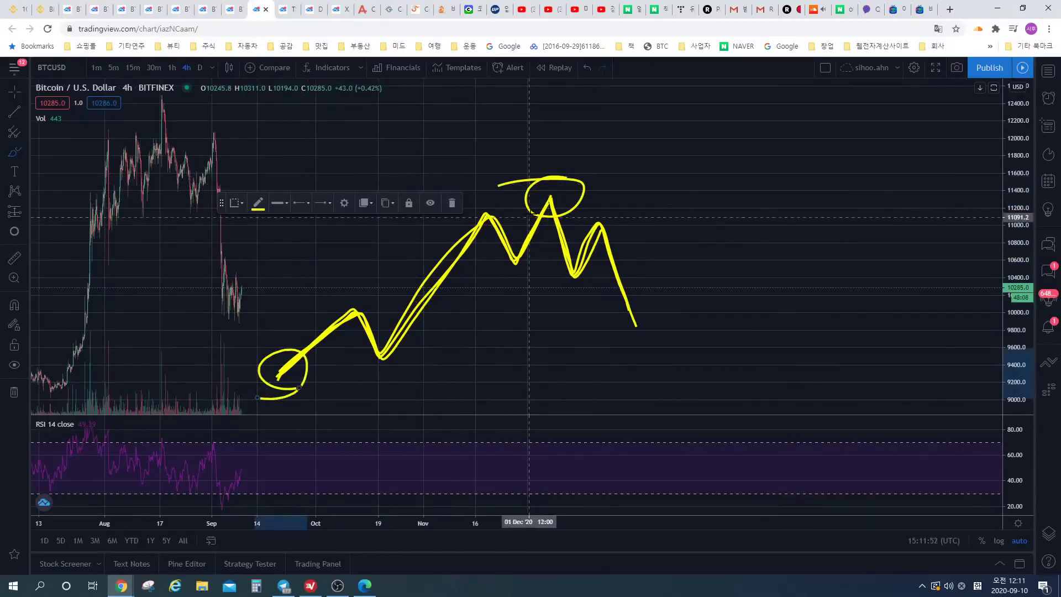
pyautogui.moveTo(554, 177)
pyautogui.mouseDown()
pyautogui.moveTo(519, 200)
pyautogui.moveTo(564, 219)
pyautogui.mouseUp()
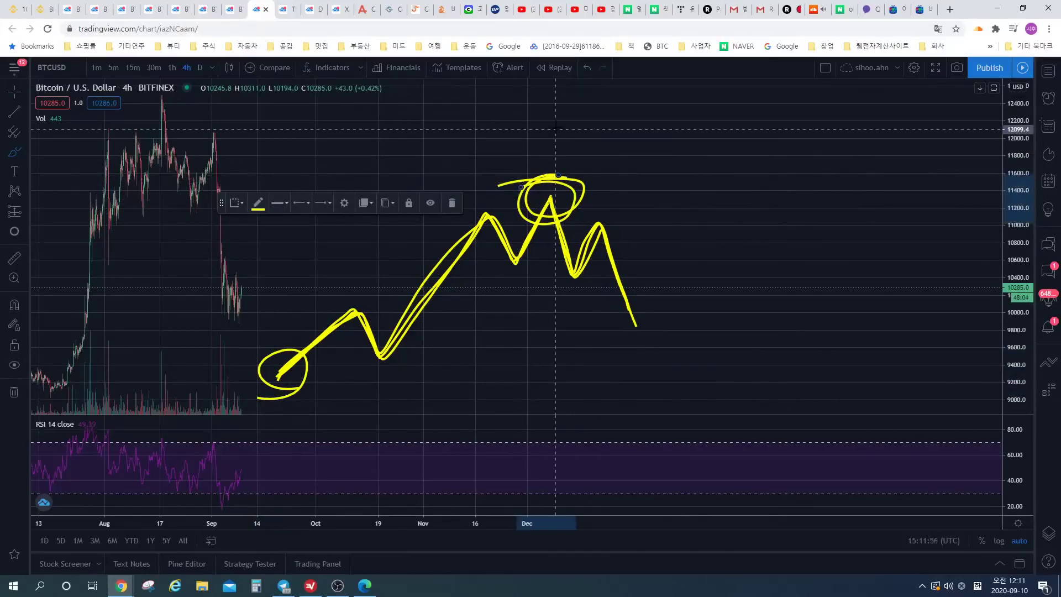
pyautogui.moveTo(555, 129); pyautogui.dragTo(554, 188)
pyautogui.moveTo(530, 142)
pyautogui.mouseDown()
pyautogui.moveTo(538, 167)
pyautogui.moveTo(632, 143)
pyautogui.mouseUp()
# - Retrace the zigzag's declining swings from the highest peak down to about 9,800 with yellow brush strokes
pyautogui.moveTo(557, 194)
pyautogui.mouseDown()
pyautogui.moveTo(572, 276)
pyautogui.moveTo(599, 221)
pyautogui.moveTo(632, 332)
pyautogui.mouseUp()
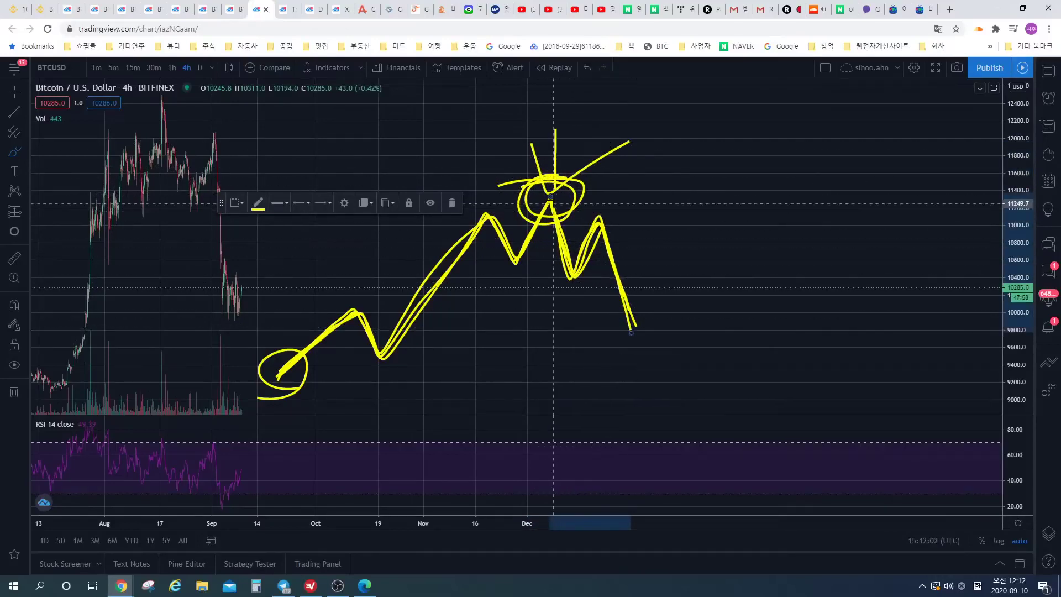
pyautogui.moveTo(547, 191)
pyautogui.mouseDown()
pyautogui.moveTo(570, 275)
pyautogui.moveTo(600, 221)
pyautogui.moveTo(625, 325)
pyautogui.mouseUp()
pyautogui.moveTo(551, 200); pyautogui.dragTo(572, 273)
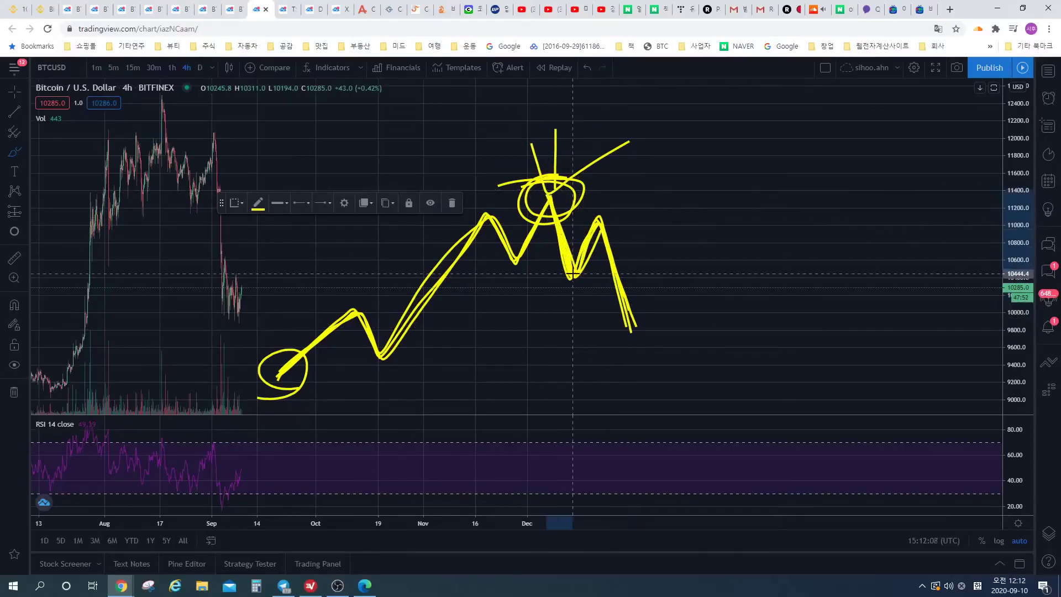
pyautogui.moveTo(598, 215); pyautogui.dragTo(630, 321)
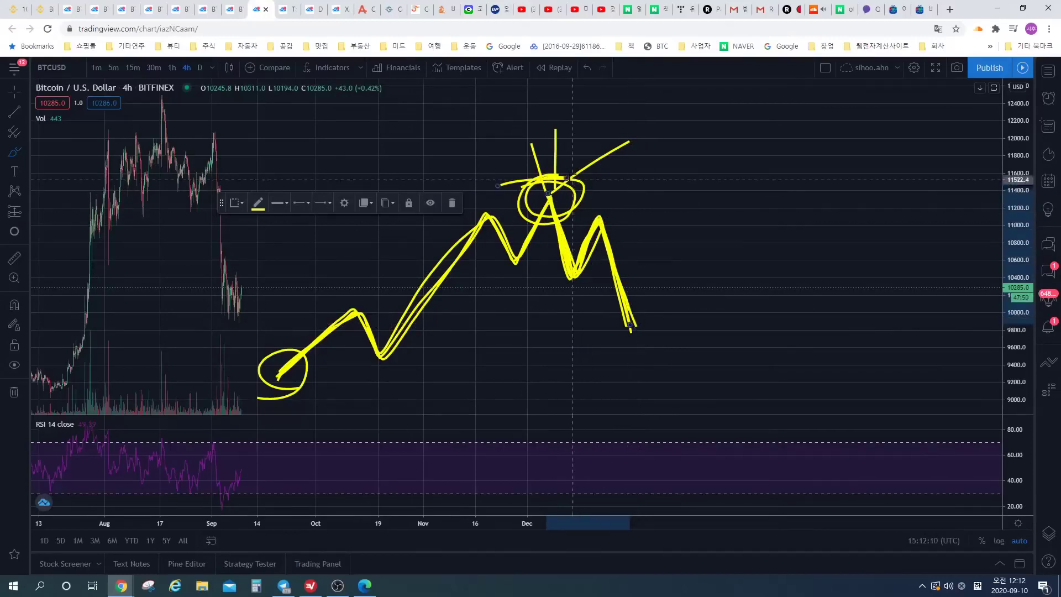
# - Circle the highest peak again and the decline's end near 9,800, and link them with a yellow brushed arrow
pyautogui.moveTo(572, 179); pyautogui.dragTo(563, 197)
pyautogui.moveTo(642, 316)
pyautogui.mouseDown()
pyautogui.moveTo(624, 341)
pyautogui.moveTo(593, 320)
pyautogui.moveTo(572, 325)
pyautogui.mouseUp()
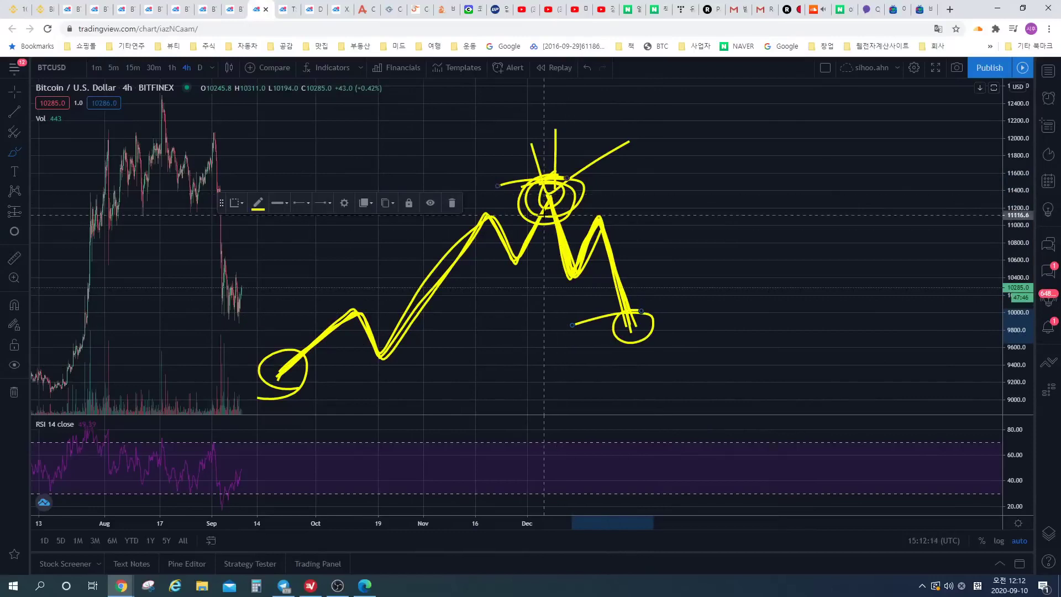
pyautogui.moveTo(544, 214)
pyautogui.mouseDown()
pyautogui.moveTo(591, 332)
pyautogui.moveTo(611, 332)
pyautogui.mouseUp()
pyautogui.moveTo(586, 320)
pyautogui.mouseDown()
pyautogui.moveTo(596, 322)
pyautogui.moveTo(583, 355)
pyautogui.mouseUp()
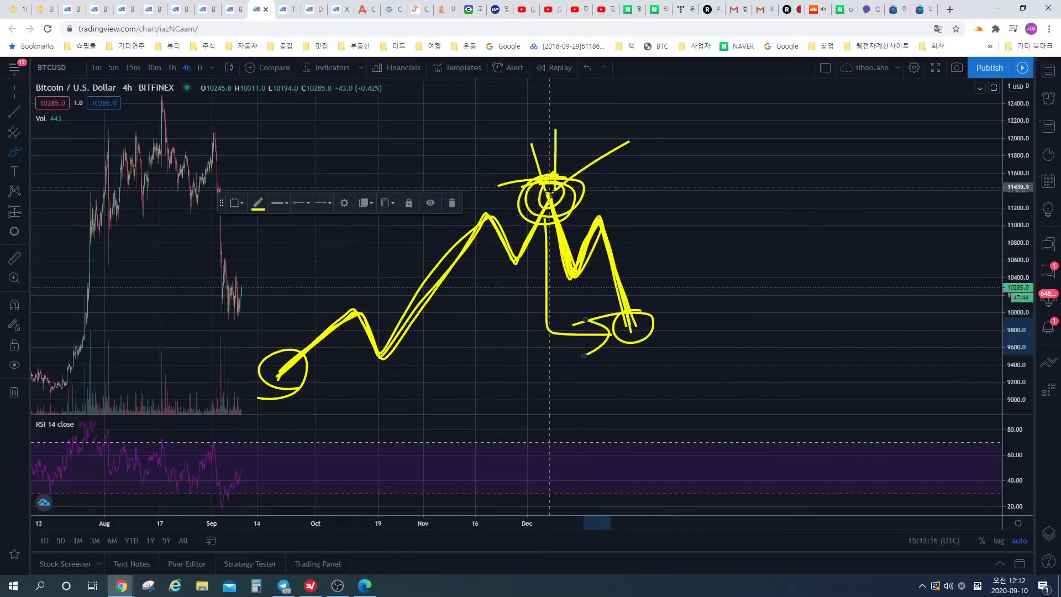
# - Brush a new rising zigzag from the circled low to about 12,200, retrace it, and circle the low again
pyautogui.moveTo(630, 327)
pyautogui.mouseDown()
pyautogui.moveTo(667, 245)
pyautogui.moveTo(750, 135)
pyautogui.moveTo(790, 116)
pyautogui.mouseUp()
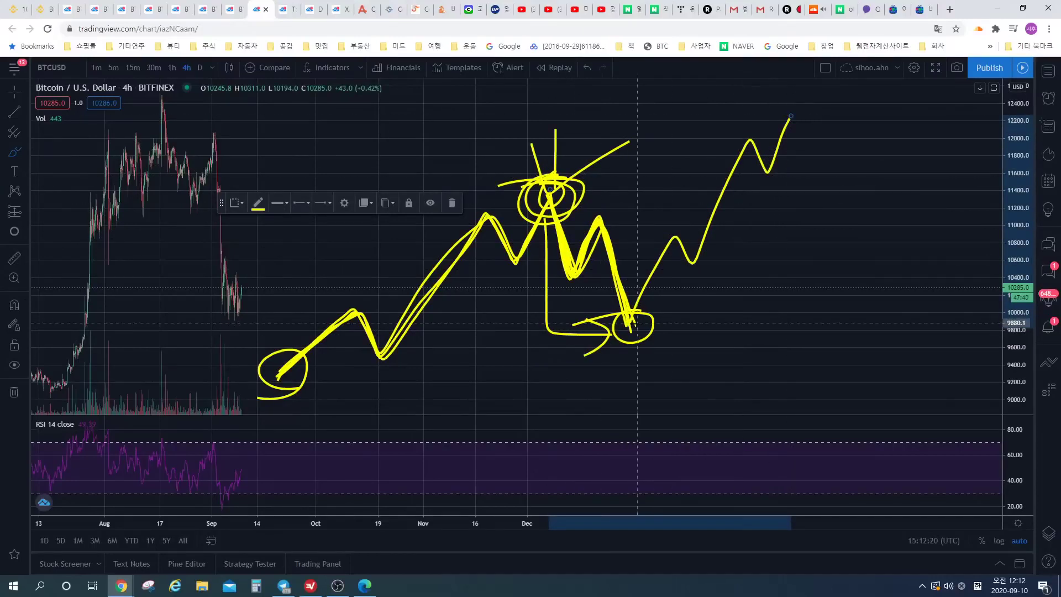
pyautogui.moveTo(637, 323)
pyautogui.mouseDown()
pyautogui.moveTo(605, 332)
pyautogui.moveTo(654, 328)
pyautogui.moveTo(674, 239)
pyautogui.moveTo(756, 140)
pyautogui.mouseUp()
pyautogui.moveTo(808, 103)
pyautogui.mouseDown()
pyautogui.moveTo(790, 137)
pyautogui.moveTo(809, 104)
pyautogui.mouseUp()
pyautogui.moveTo(664, 330)
pyautogui.mouseDown()
pyautogui.moveTo(777, 325)
pyautogui.moveTo(798, 140)
pyautogui.moveTo(845, 157)
pyautogui.mouseUp()
# - Undo the yellow circles, arrows and retraced strokes back to the earlier zigzag with its white trend line
pyautogui.hotkey('ctrl', 'z')
pyautogui.hotkey('ctrl', 'z')
pyautogui.hotkey('ctrl', 'z')
pyautogui.hotkey('ctrl', 'z')
pyautogui.hotkey('ctrl', 'z')
pyautogui.hotkey('ctrl', 'z')
pyautogui.hotkey('ctrl', 'z')
pyautogui.hotkey('ctrl', 'z')
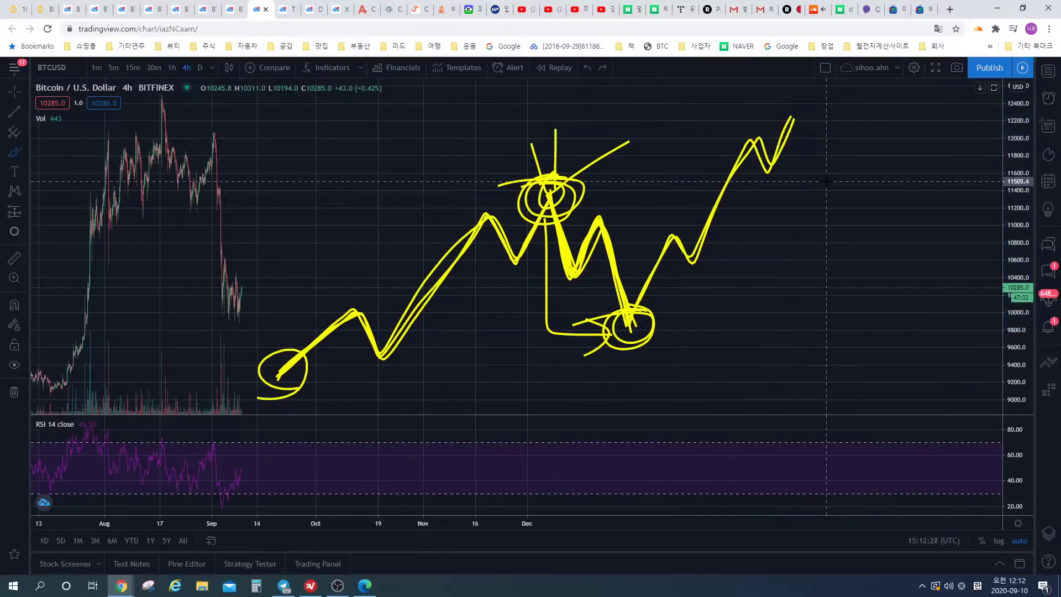
pyautogui.hotkey('ctrl', 'z')
pyautogui.hotkey('ctrl', 'z')
pyautogui.hotkey('ctrl', 'z')
pyautogui.hotkey('ctrl', 'z')
pyautogui.hotkey('ctrl', 'z')
pyautogui.hotkey('ctrl', 'z')
pyautogui.hotkey('ctrl', 'z')
pyautogui.hotkey('ctrl', 'z')
pyautogui.hotkey('ctrl', 'z')
pyautogui.hotkey('ctrl', 'z')
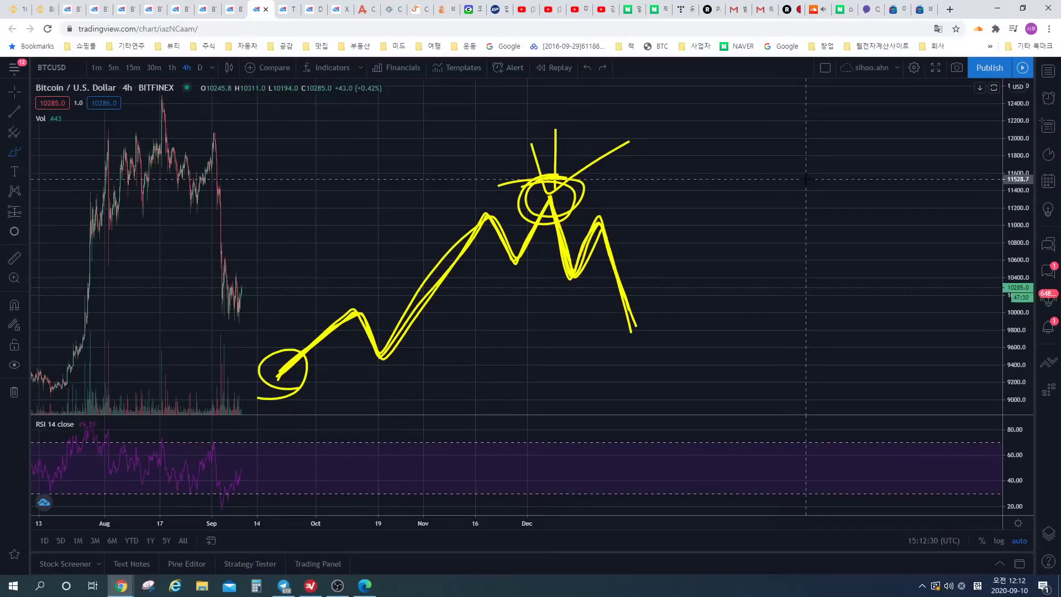
pyautogui.hotkey('ctrl', 'z')
pyautogui.hotkey('ctrl', 'z')
pyautogui.hotkey('ctrl', 'z')
pyautogui.hotkey('ctrl', 'z')
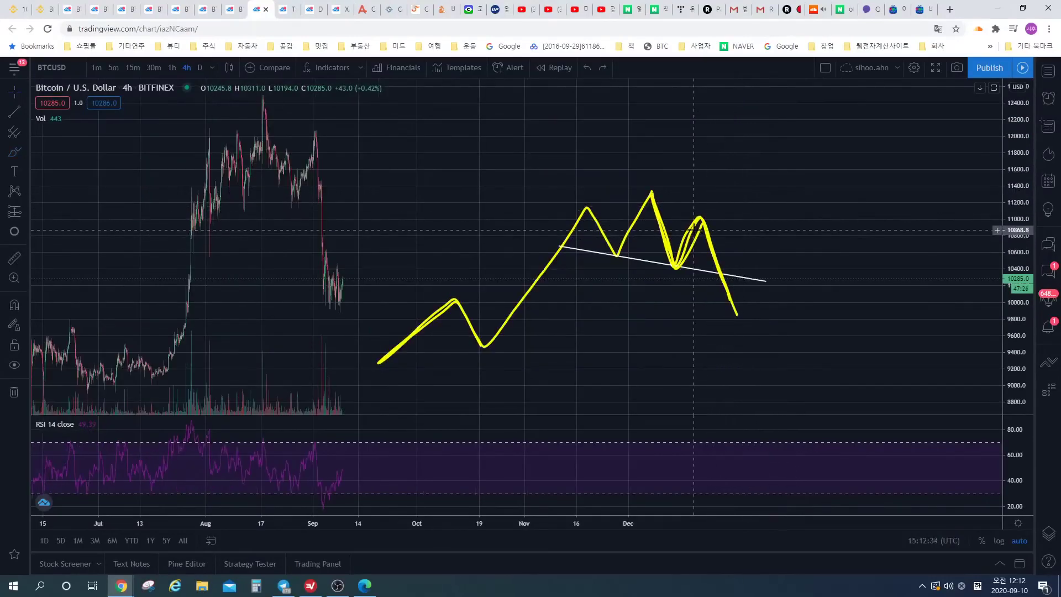
# - Remove the remaining yellow zigzag strokes and the white trend line from the Bitfinex 4-hour chart
pyautogui.click(694, 236)
pyautogui.press('Delete')
pyautogui.click(696, 243)
pyautogui.hotkey('ctrl', 'z')
pyautogui.hotkey('ctrl', 'z')
pyautogui.hotkey('ctrl', 'z')
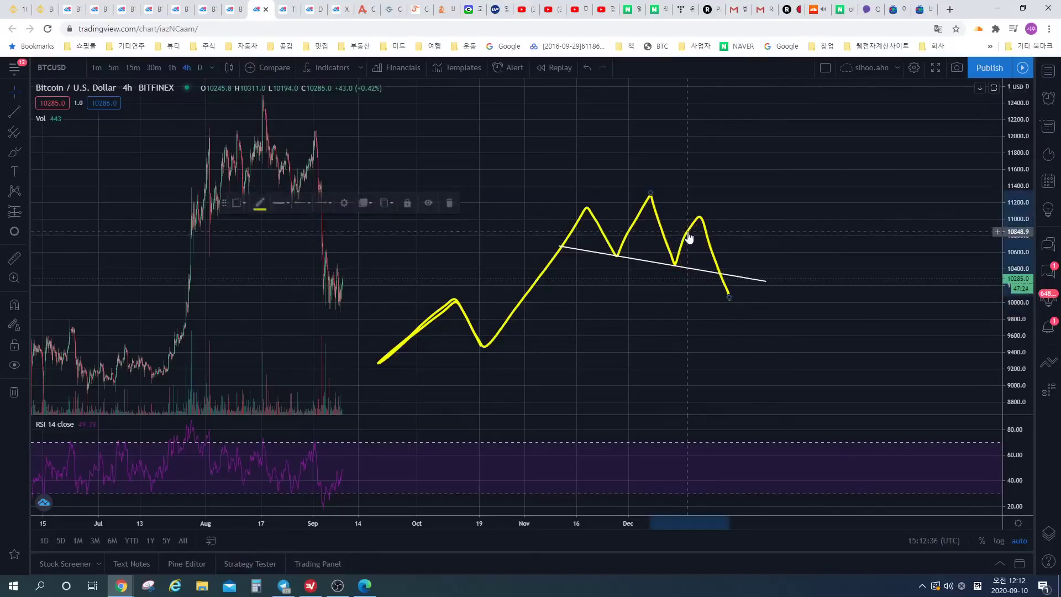
pyautogui.moveTo(725, 296); pyautogui.dragTo(728, 299)
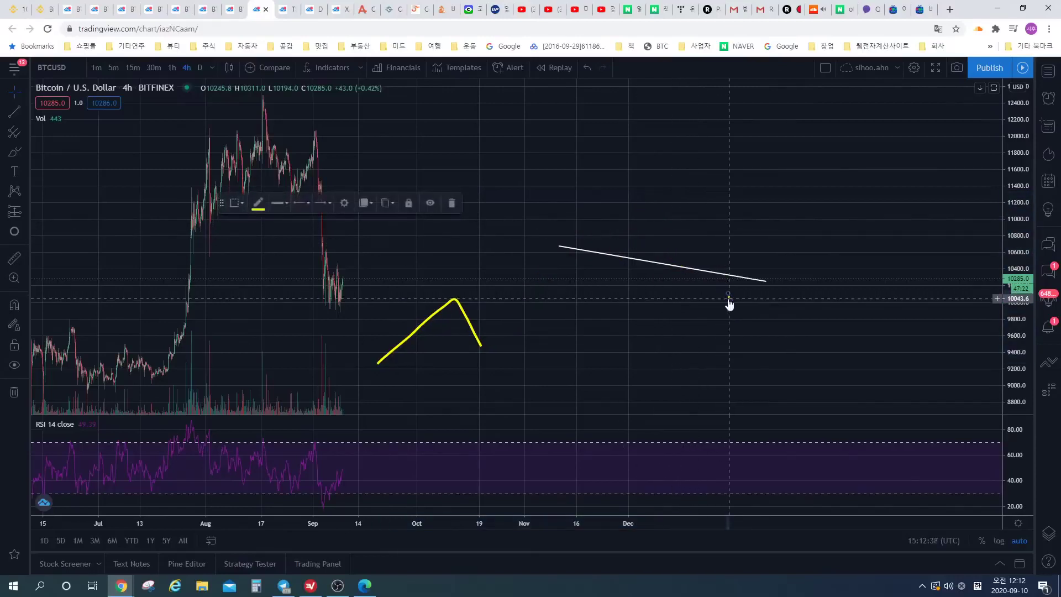
pyautogui.hotkey('ctrl', 'z')
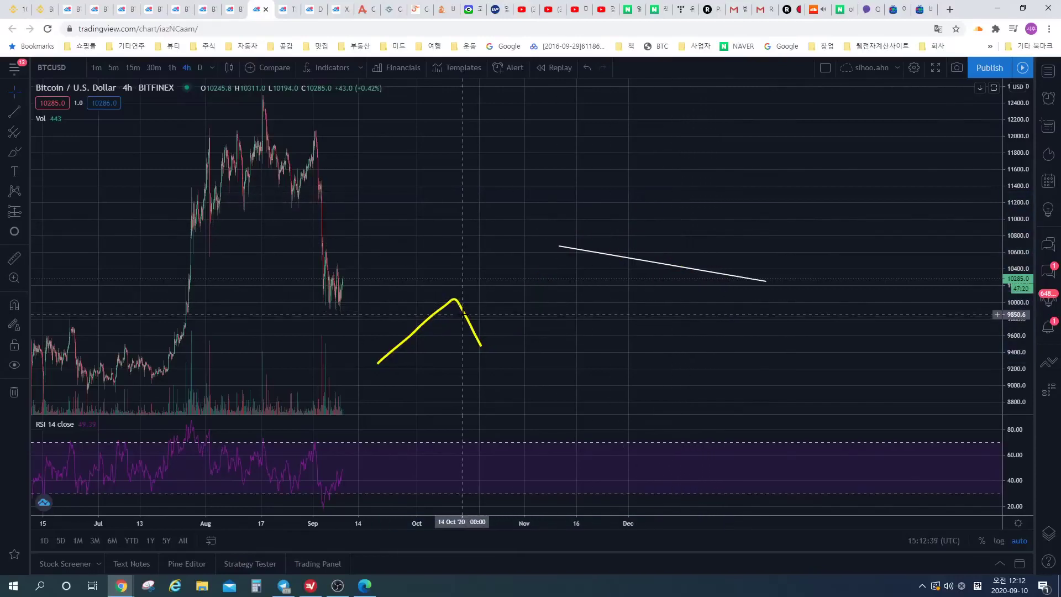
pyautogui.click(465, 316)
pyautogui.press('Delete')
pyautogui.click(609, 255)
pyautogui.press('Delete')
pyautogui.scroll(-5, 512, 253)
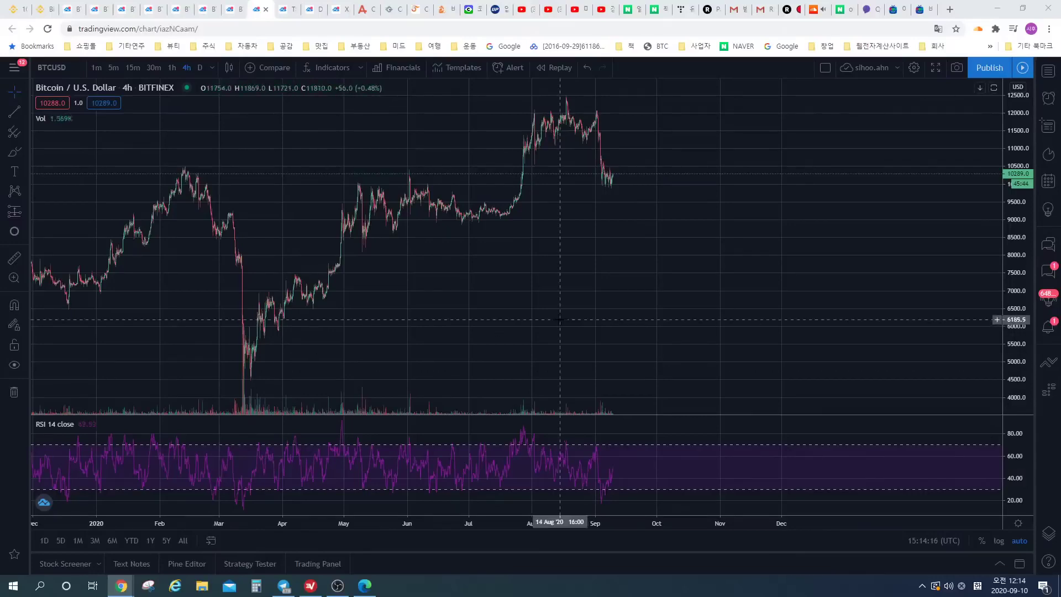
# - Review Bitcoin's recent price action on the Binance BTCUSDT 5-minute chart and compare it with the 15-minute chart
pyautogui.click(125, 9)
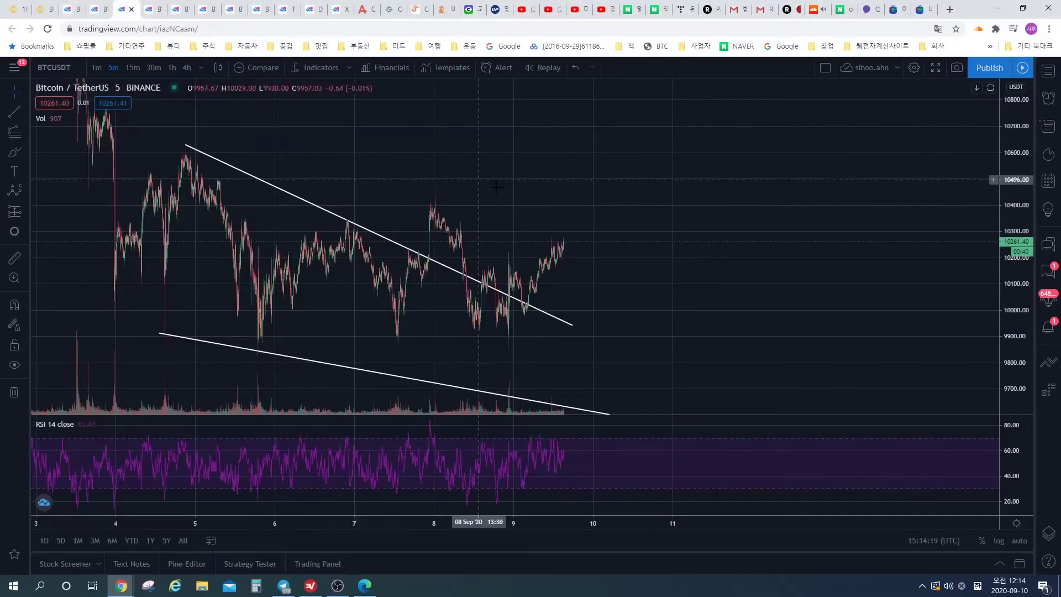
pyautogui.moveTo(608, 264); pyautogui.dragTo(595, 246)
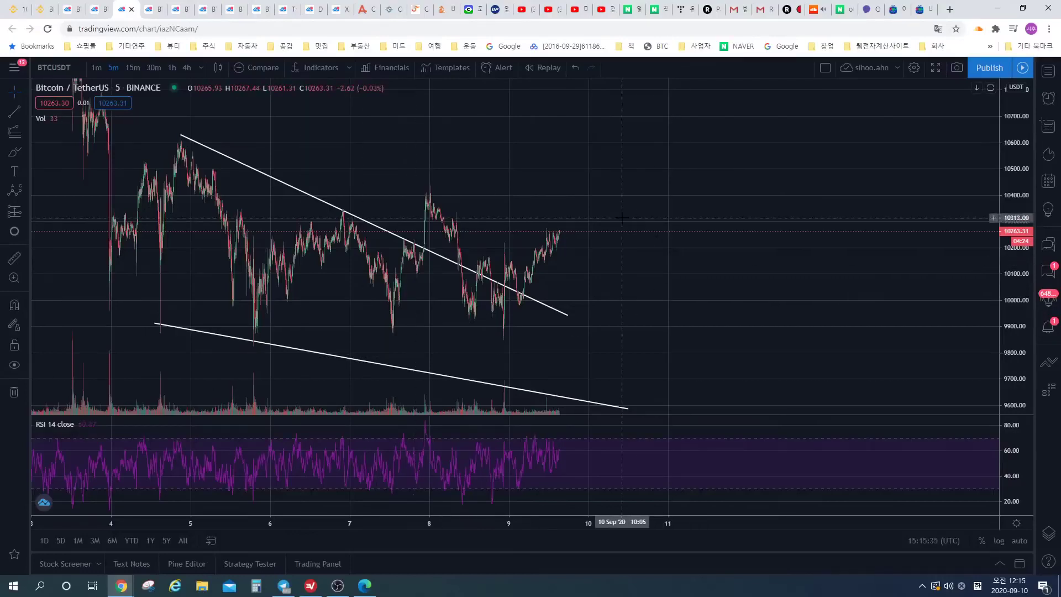
pyautogui.click(153, 9)
pyautogui.moveTo(485, 251); pyautogui.dragTo(588, 251)
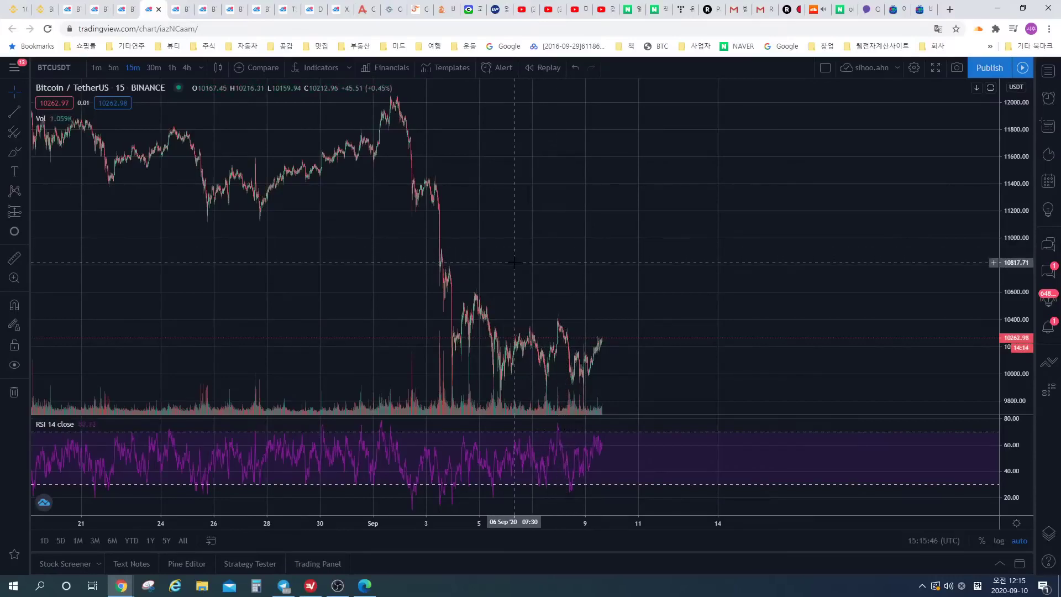
# - Examine the early September swings around the two falling white trend lines on the BTCUSDT 5-minute chart
pyautogui.click(126, 8)
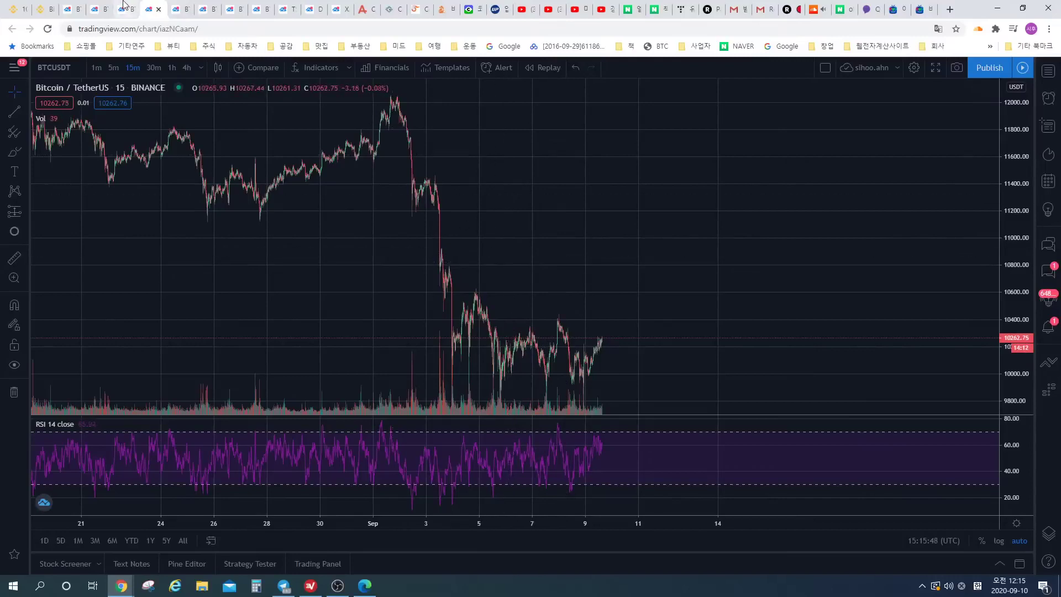
pyautogui.moveTo(693, 255); pyautogui.dragTo(717, 209)
pyautogui.scroll(3, 738, 200)
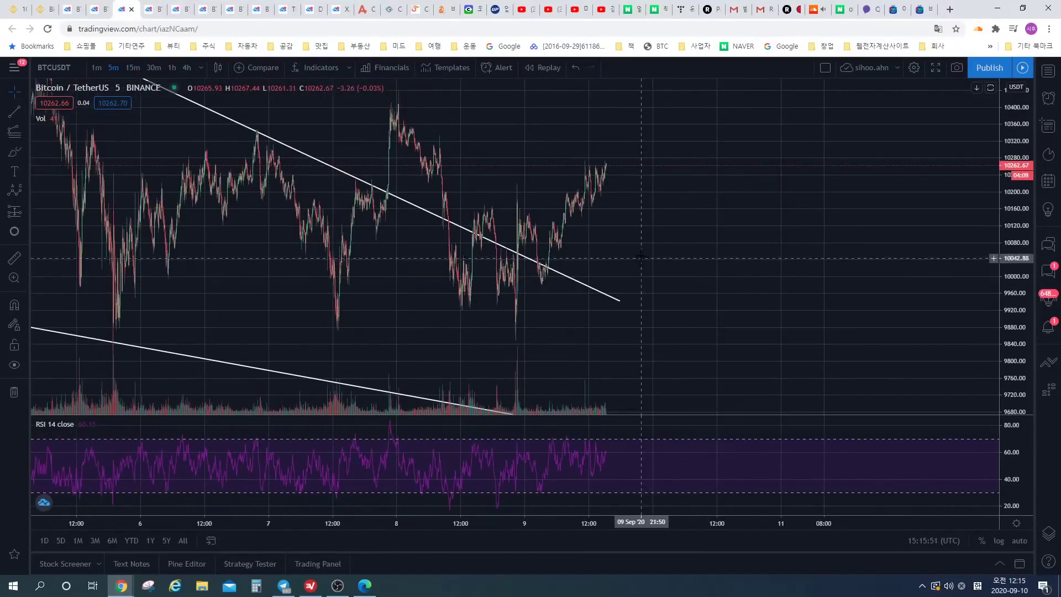
pyautogui.moveTo(649, 247); pyautogui.dragTo(687, 234)
pyautogui.scroll(2, 657, 238)
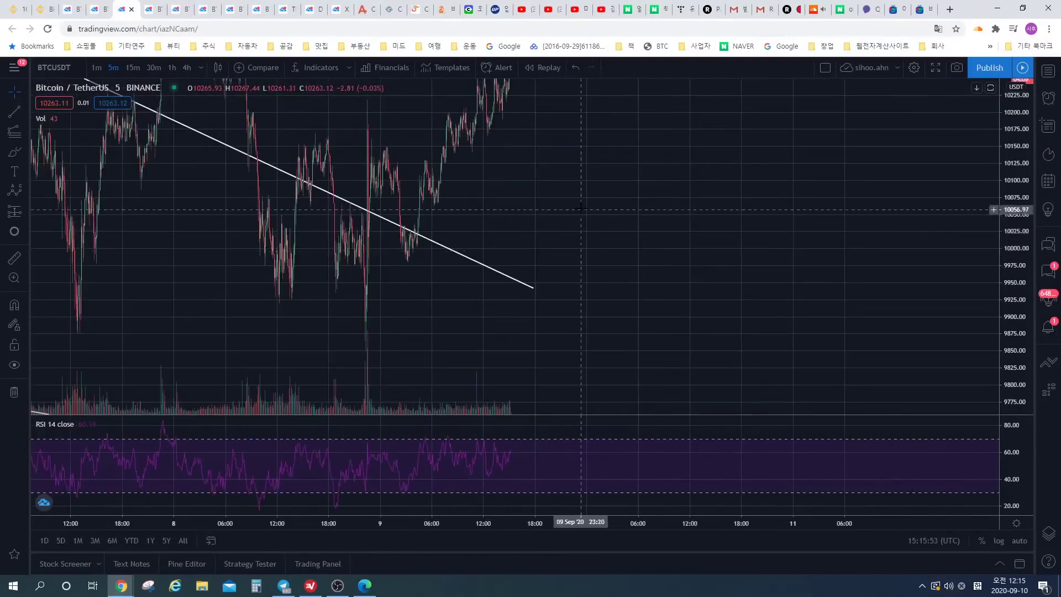
pyautogui.scroll(2, 558, 240)
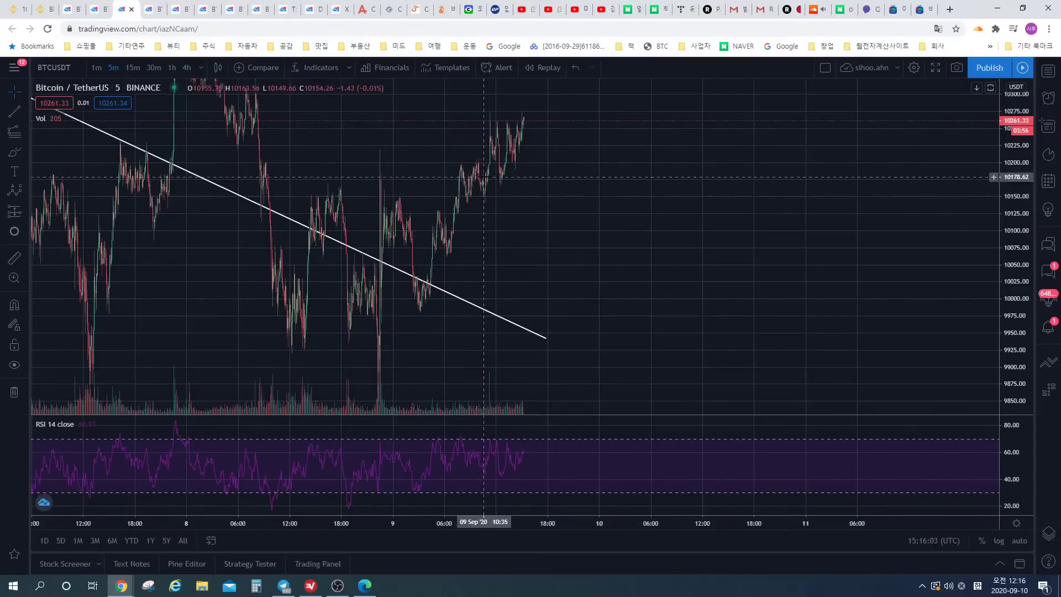
pyautogui.scroll(-5, 797, 247)
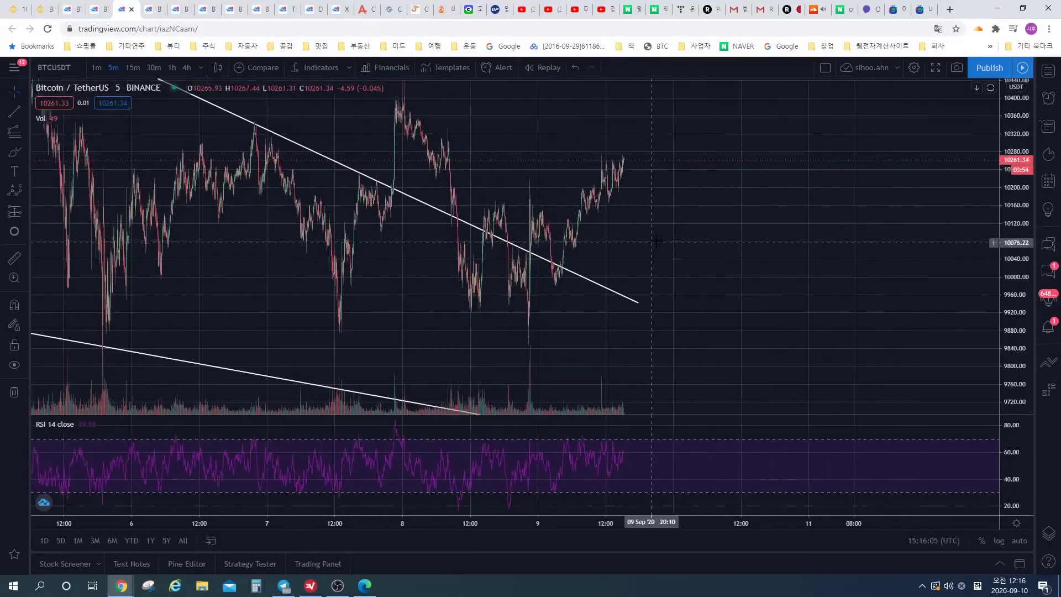
pyautogui.moveTo(797, 247); pyautogui.dragTo(680, 164)
pyautogui.scroll(-1, 616, 246)
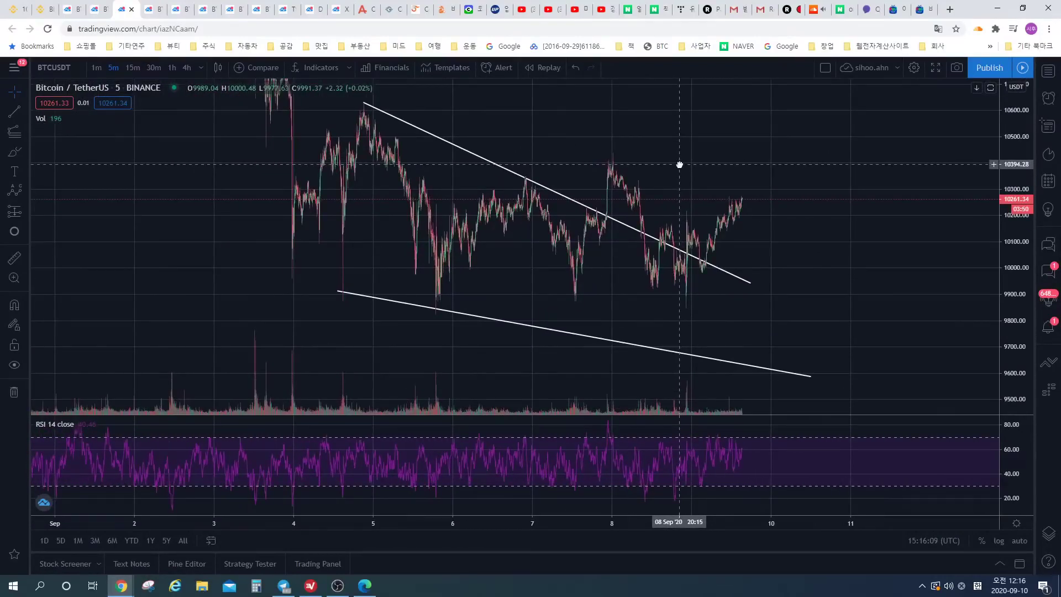
pyautogui.scroll(1, 674, 165)
pyautogui.scroll(1, 592, 172)
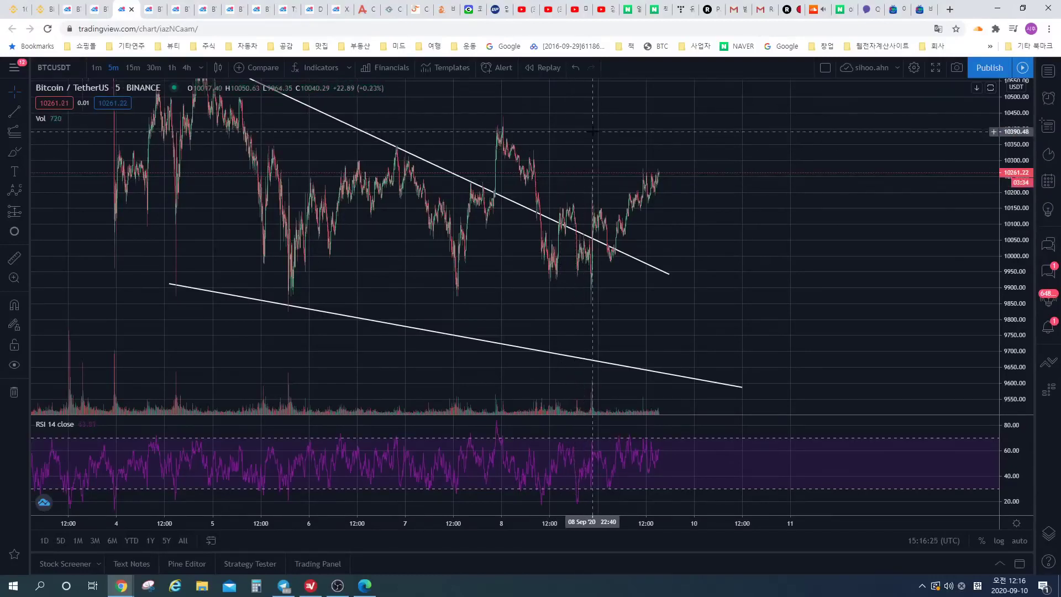
pyautogui.moveTo(594, 152); pyautogui.dragTo(599, 155)
pyautogui.scroll(-3, 373, 260)
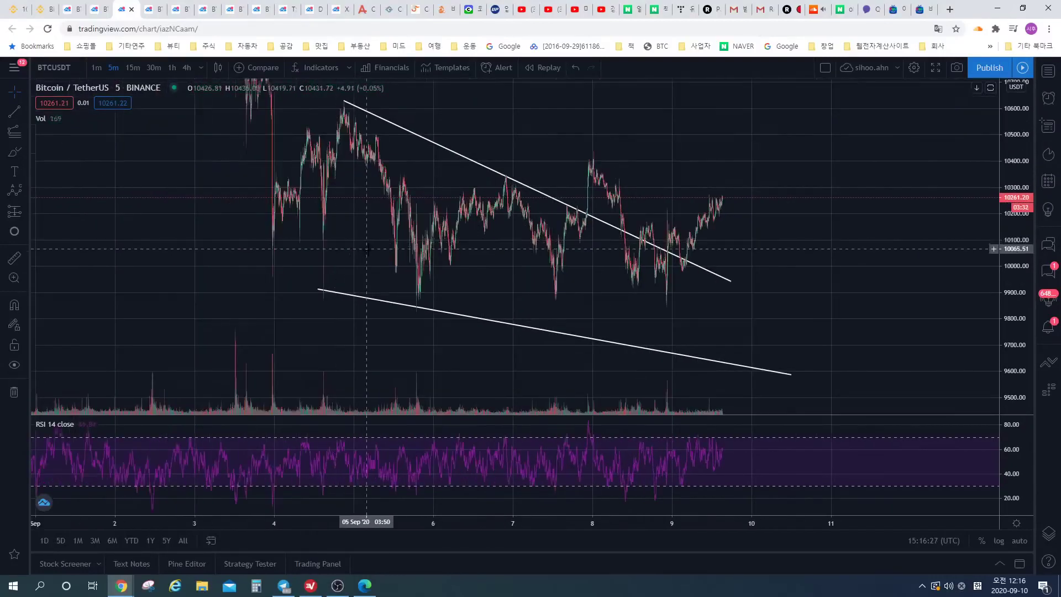
# - Mark a red ABC wave from the September 5 low near 9,825, with A near 10,145, B near 9,940 and C near 10,245
pyautogui.moveTo(462, 272); pyautogui.dragTo(489, 269)
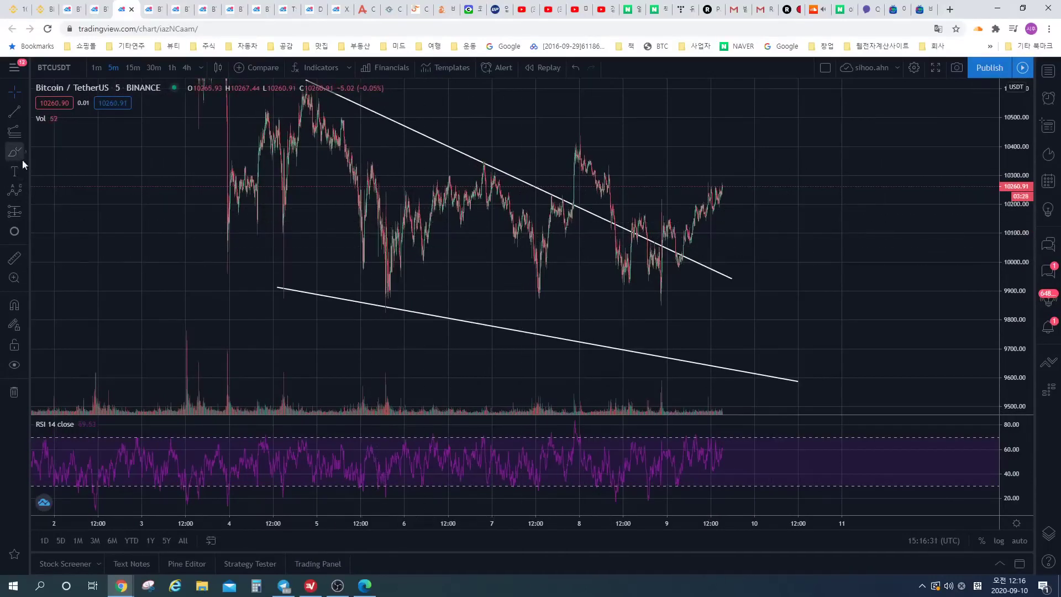
pyautogui.click(381, 313)
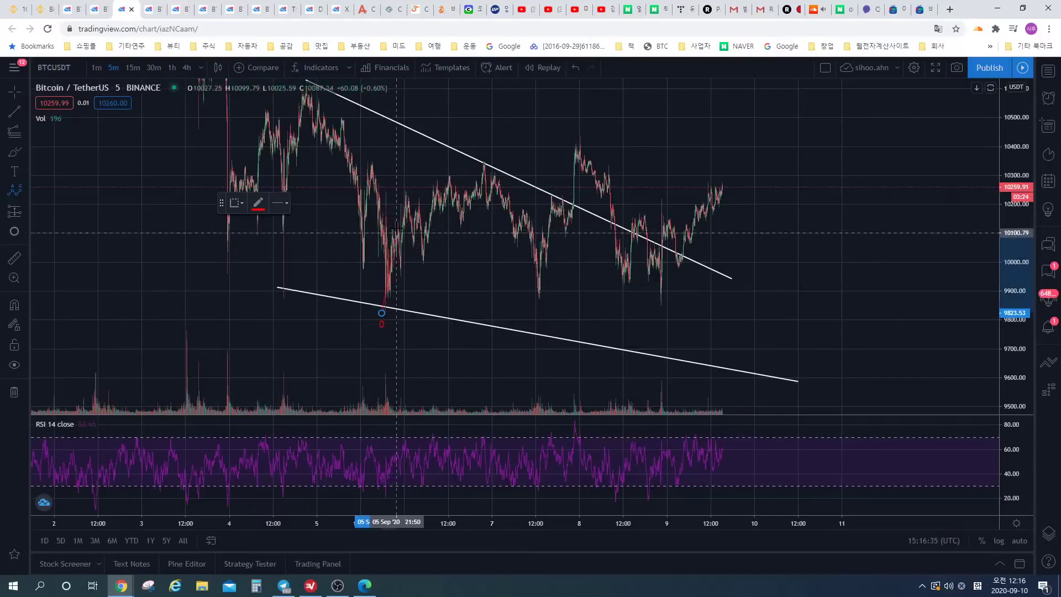
pyautogui.click(396, 220)
pyautogui.click(398, 280)
pyautogui.click(407, 191)
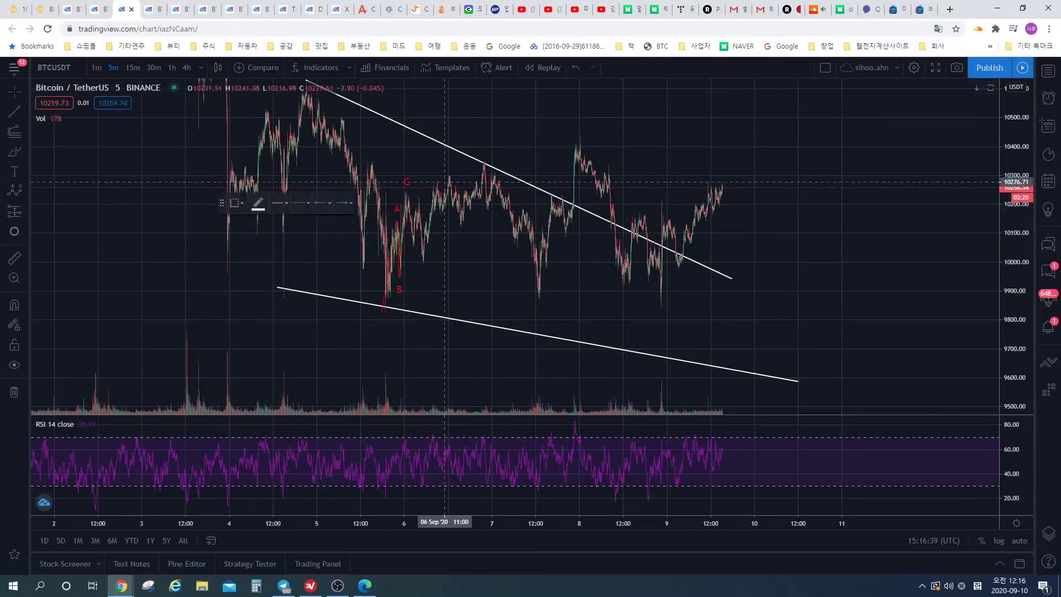
# - Draw two blue rising trend lines around the September 6 swings, from about 10,235 to 10,345 above and 10,000 to 10,230 below
pyautogui.click(256, 204)
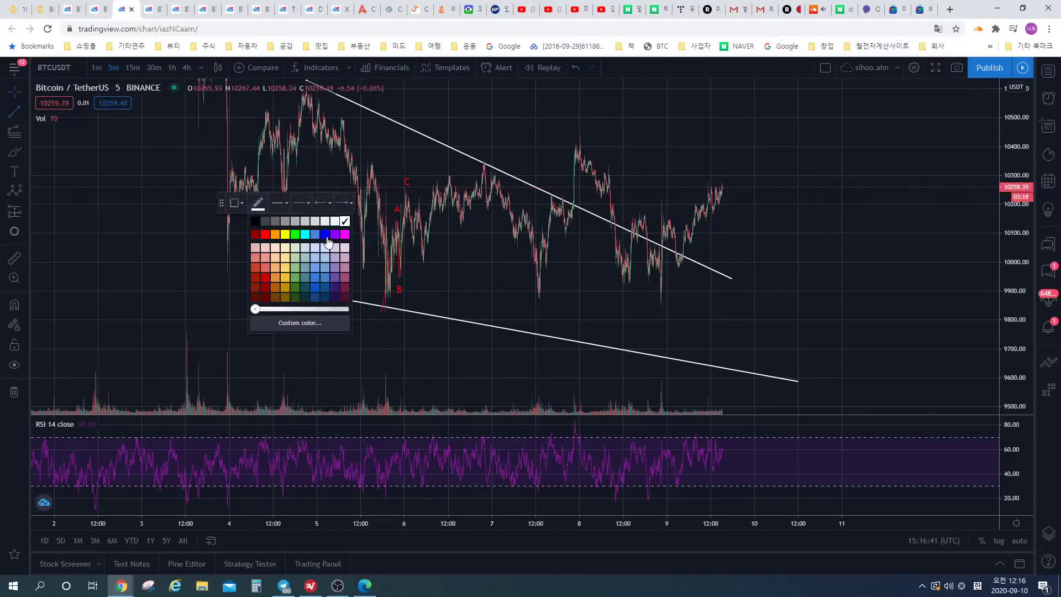
pyautogui.click(326, 236)
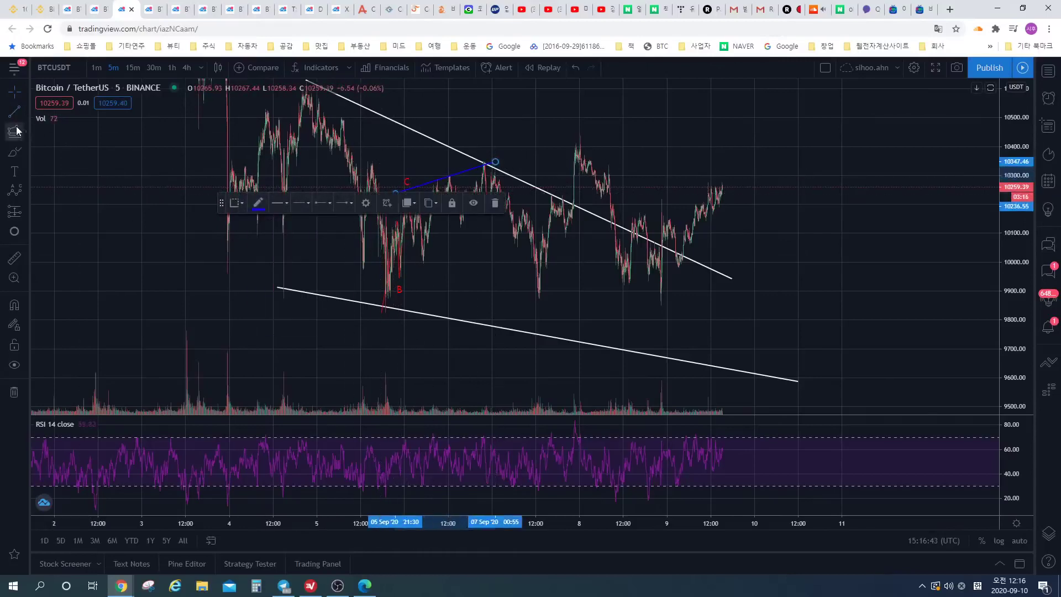
pyautogui.click(419, 266)
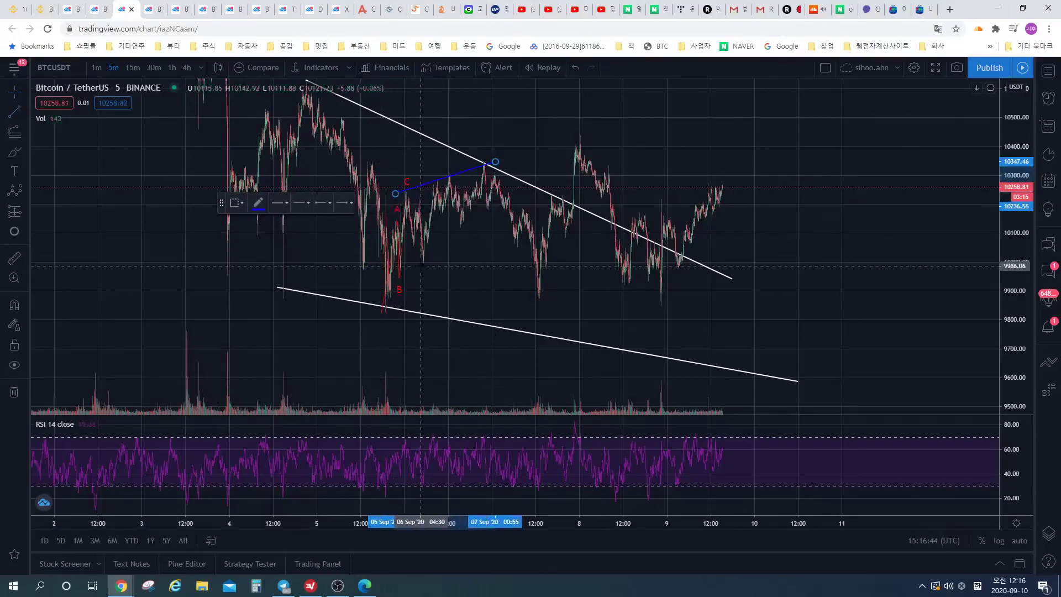
pyautogui.click(509, 189)
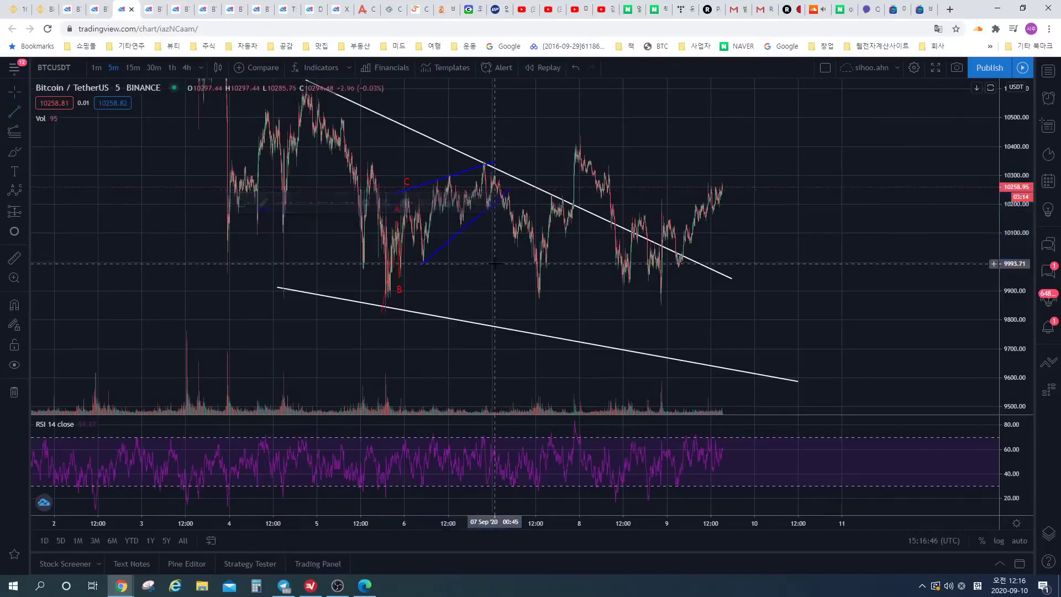
pyautogui.click(15, 192)
pyautogui.click(257, 203)
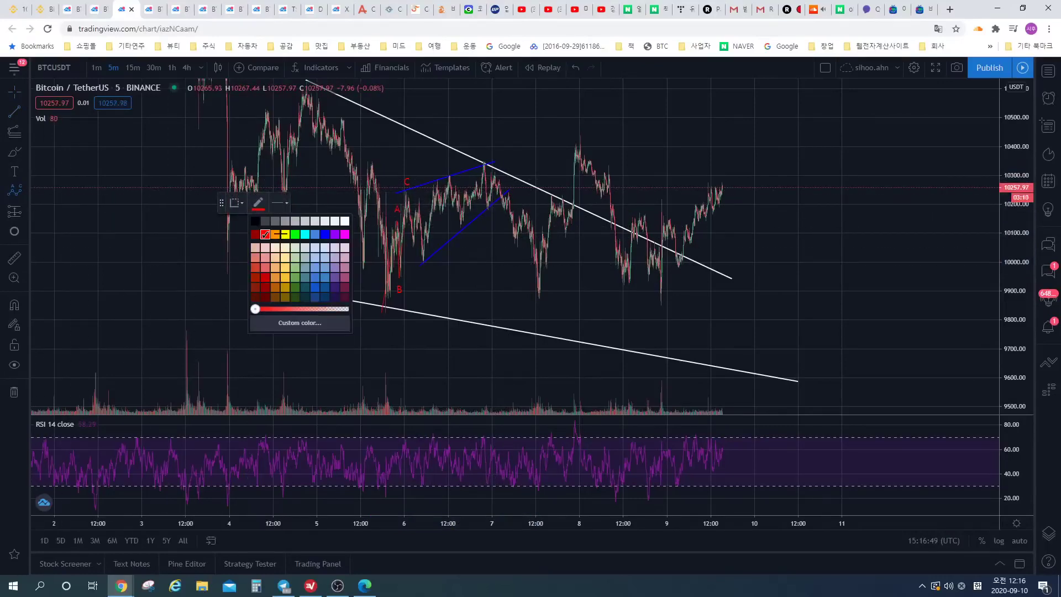
pyautogui.click(275, 234)
pyautogui.click(384, 309)
pyautogui.click(406, 191)
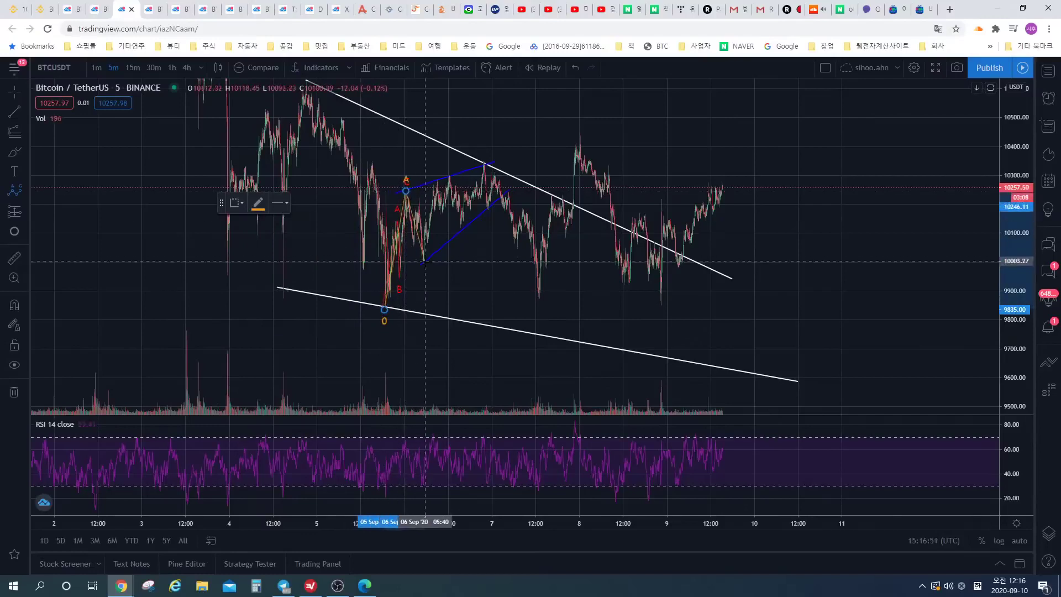
pyautogui.click(419, 262)
pyautogui.click(448, 176)
pyautogui.click(510, 186)
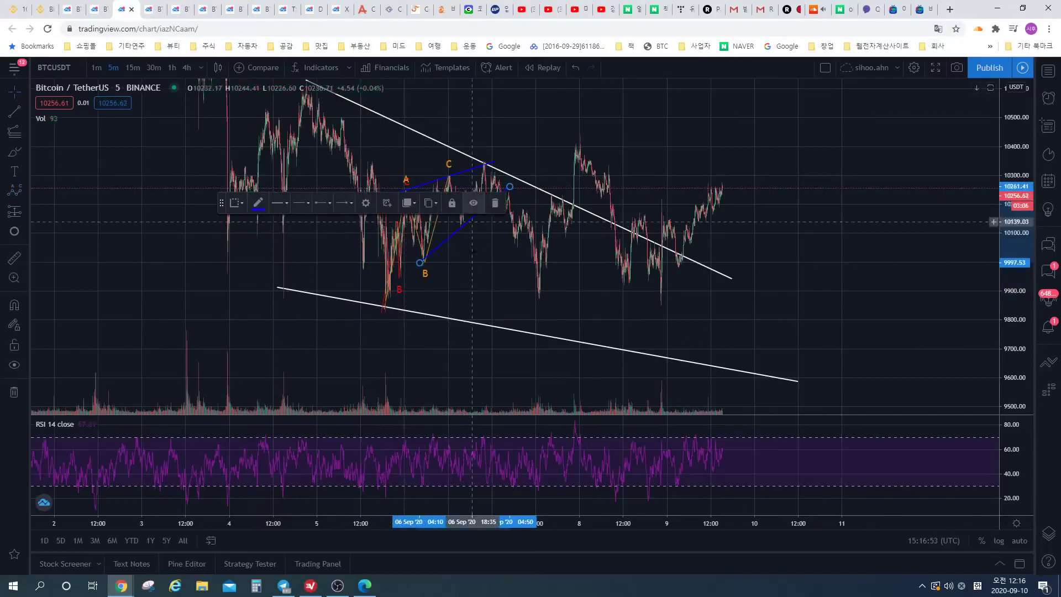
pyautogui.click(445, 197)
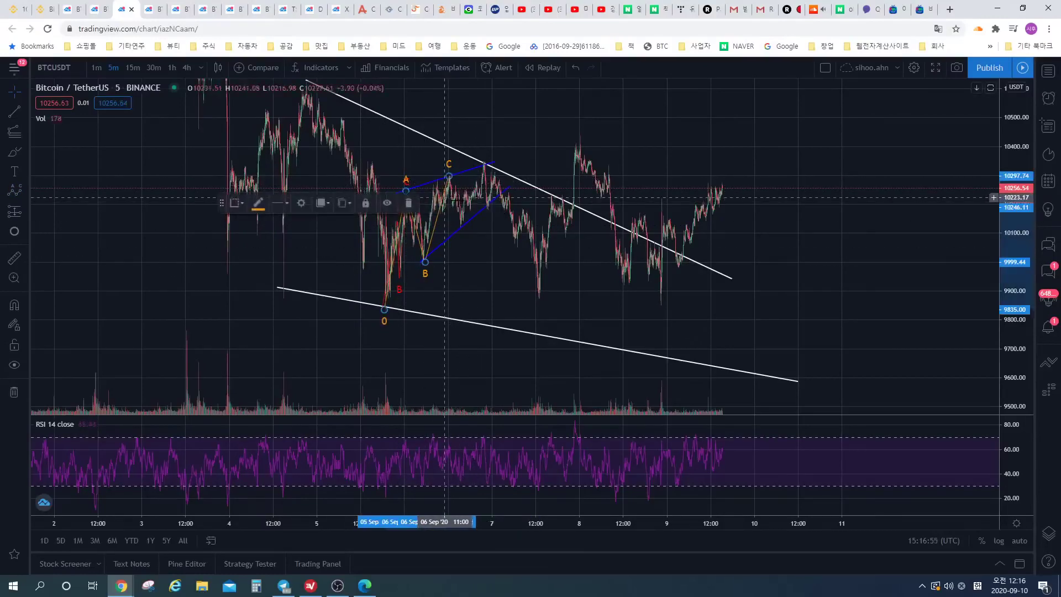
pyautogui.click(408, 204)
# - Mark an orange Elliott triangle wave (ABCDE) from the September 5 low near 9,835, with its points along the two blue lines and E near 10,326
pyautogui.click(15, 190)
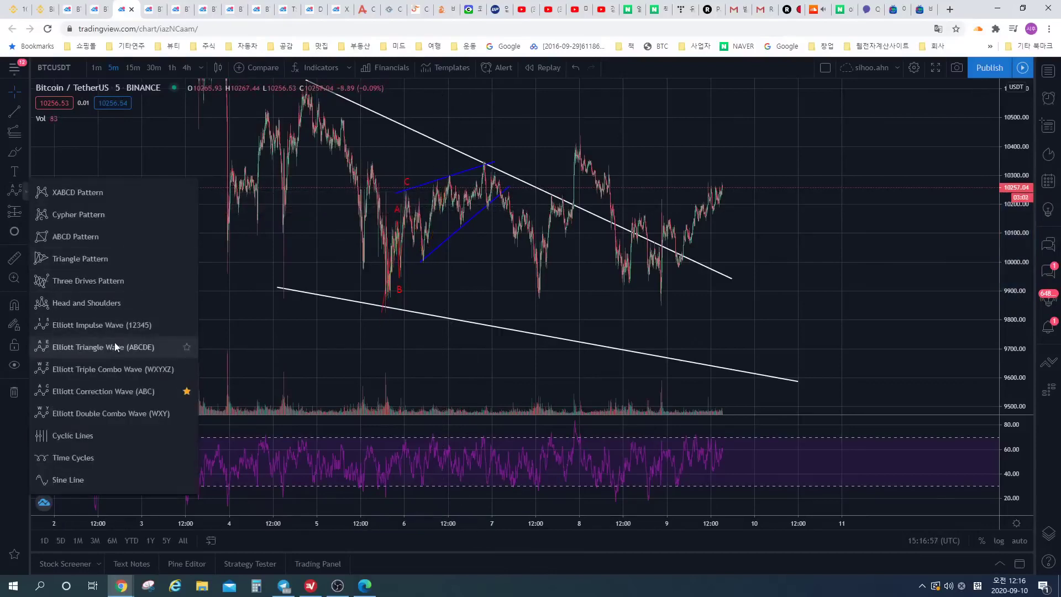
pyautogui.click(83, 347)
pyautogui.click(384, 309)
pyautogui.click(401, 188)
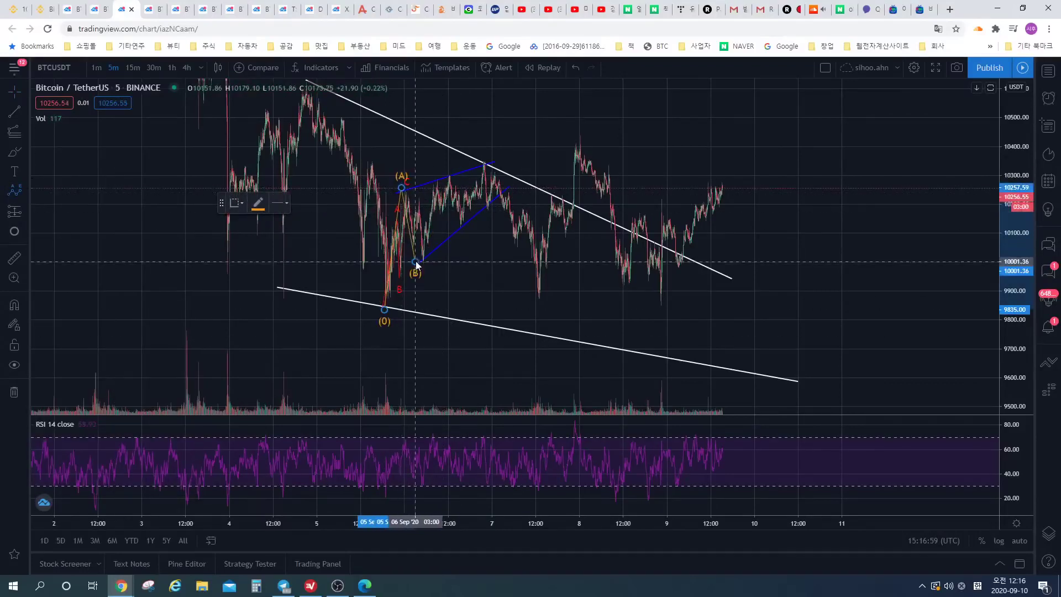
pyautogui.click(415, 261)
pyautogui.click(487, 165)
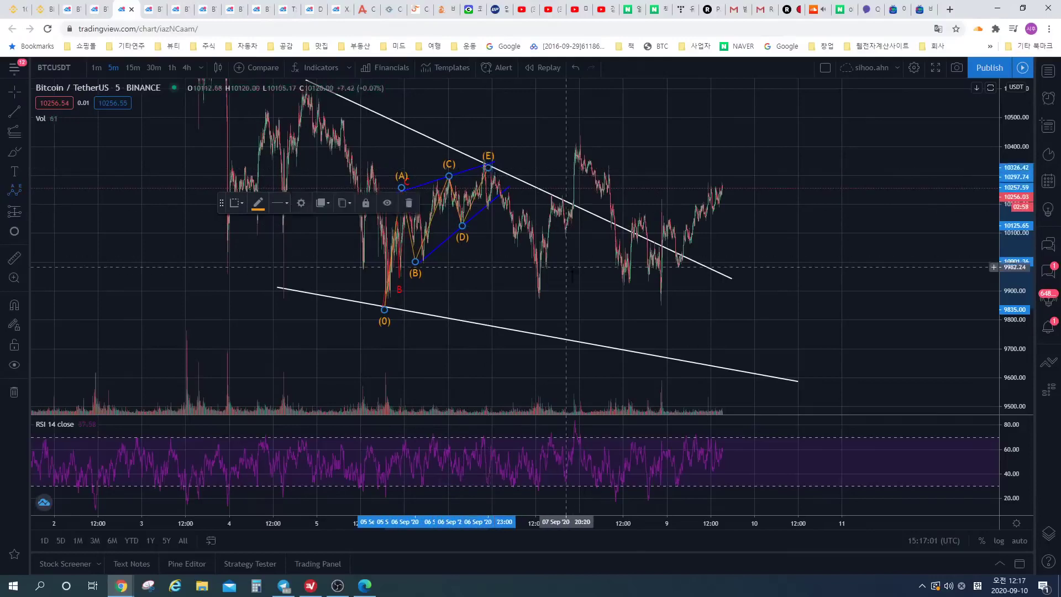
pyautogui.moveTo(563, 275); pyautogui.dragTo(549, 275)
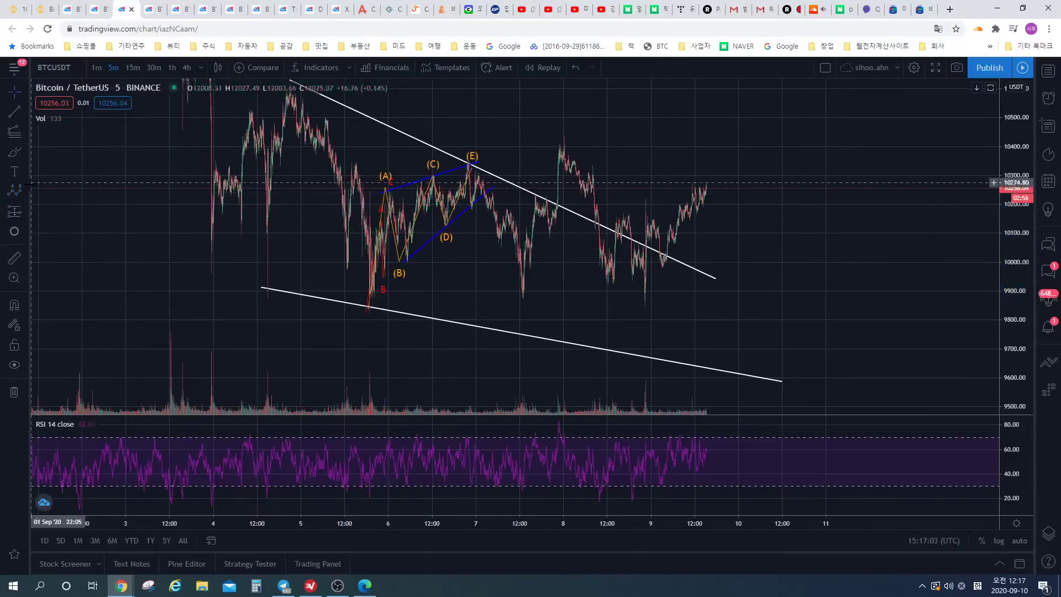
# - Mark an orange ABC wave down from the September 6 high near 10,344, with A near 10,090, B near 10,200 and C near 9,904
pyautogui.click(22, 193)
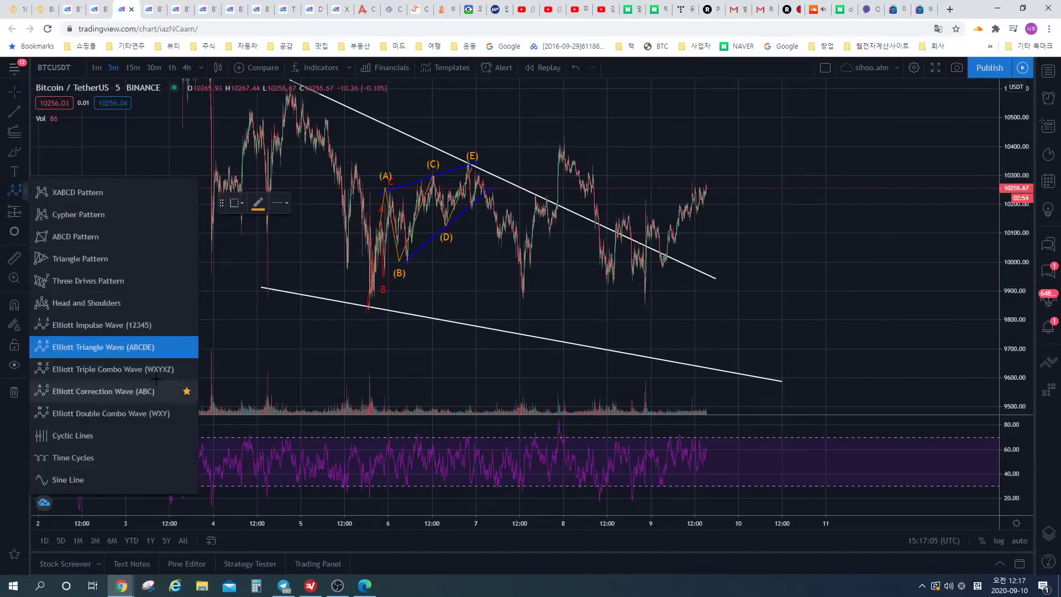
pyautogui.click(145, 349)
pyautogui.click(465, 162)
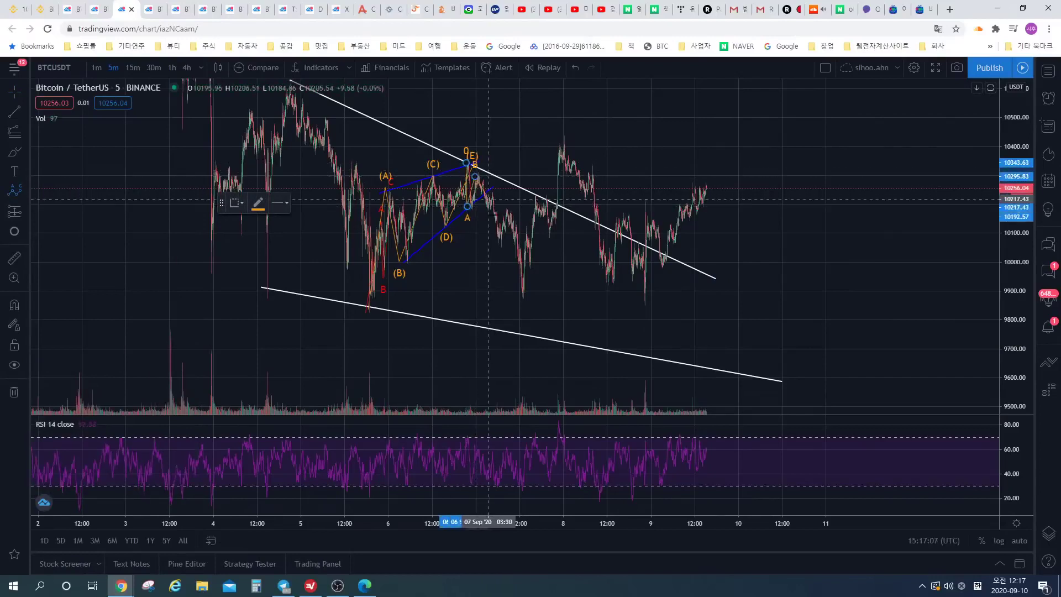
pyautogui.click(498, 240)
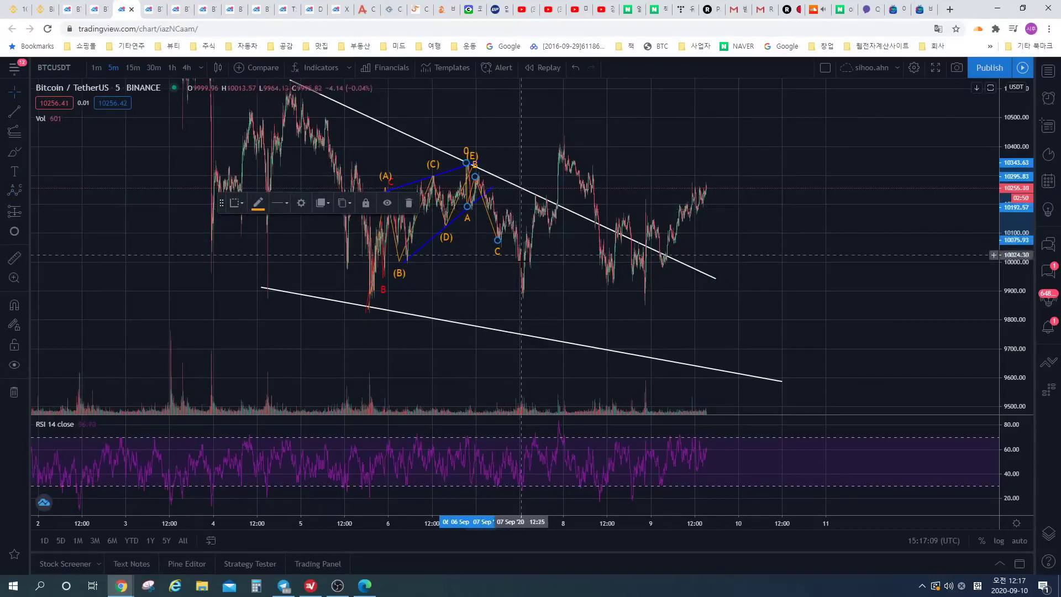
pyautogui.moveTo(497, 241); pyautogui.dragTo(518, 289)
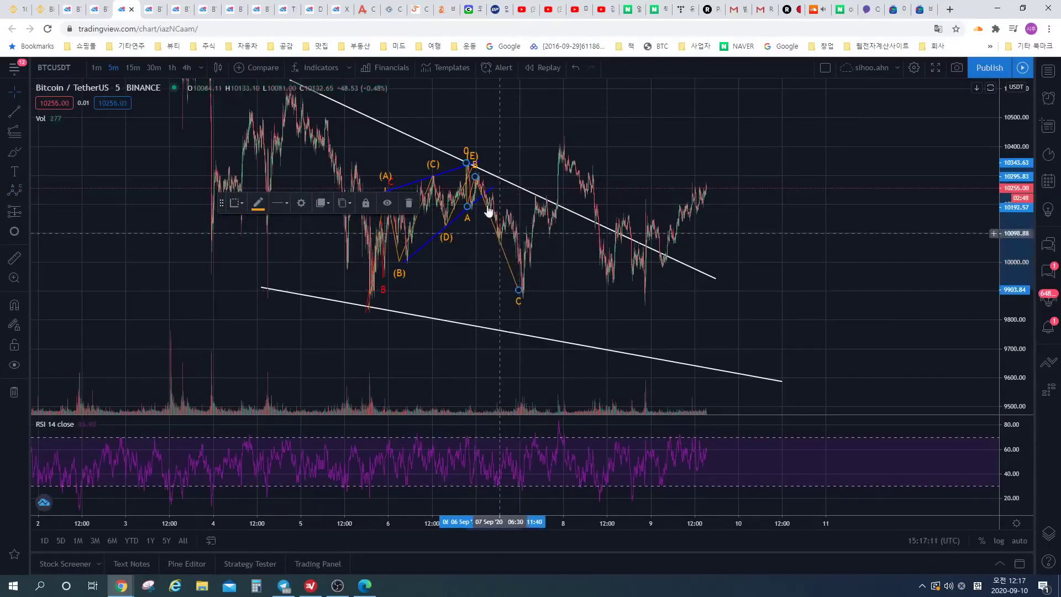
pyautogui.moveTo(476, 178)
pyautogui.mouseDown()
pyautogui.moveTo(511, 208)
pyautogui.moveTo(489, 234)
pyautogui.moveTo(502, 204)
pyautogui.moveTo(450, 204)
pyautogui.mouseUp()
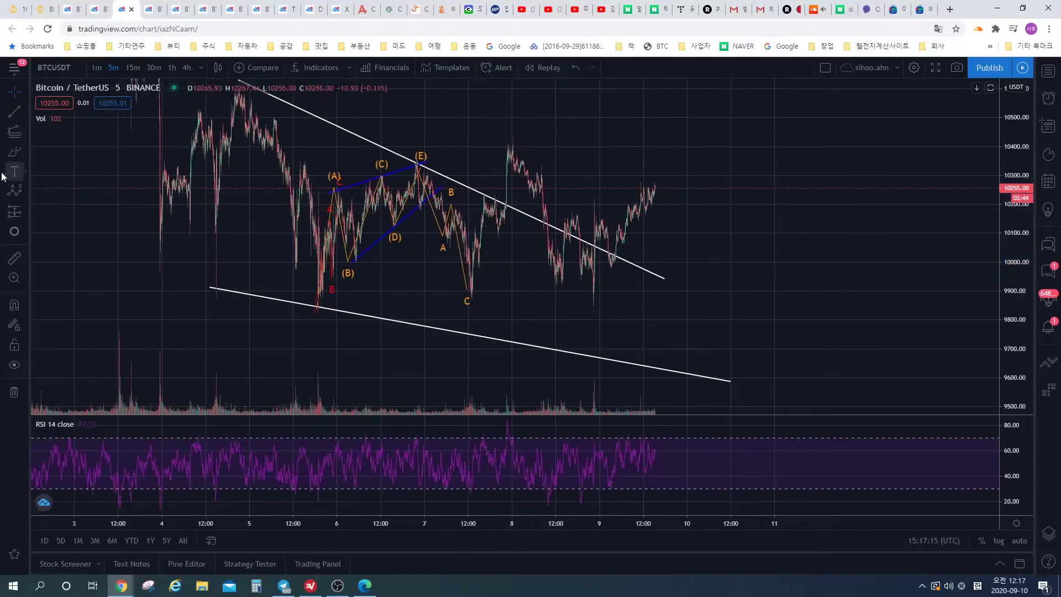
# - Mark an orange ABC wave up from the September 7 low near 9,881, with A near 10,237, B near 10,084 and C near 10,440
pyautogui.click(14, 190)
pyautogui.click(472, 296)
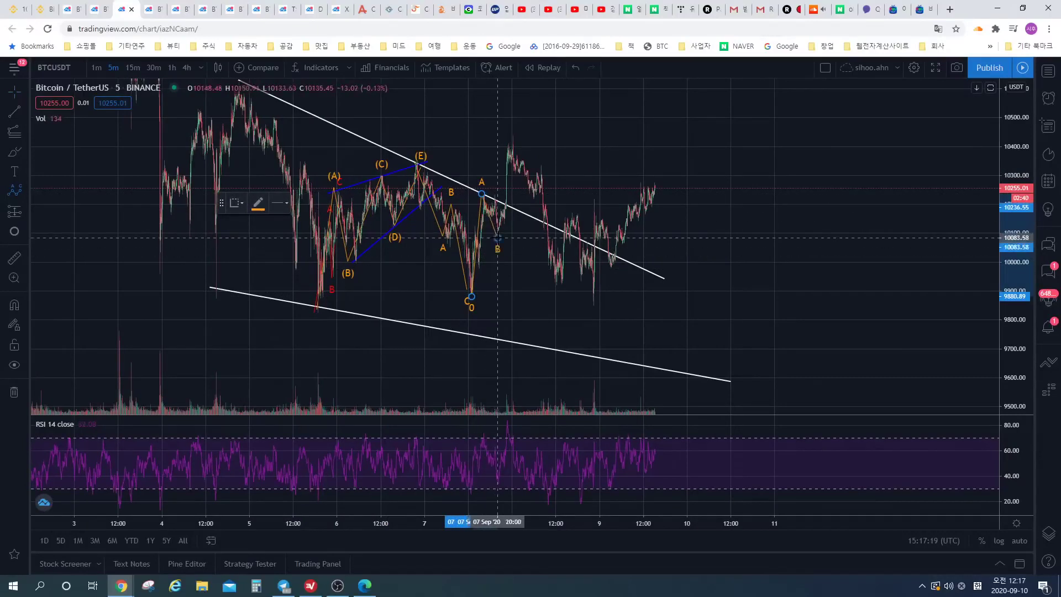
pyautogui.click(499, 224)
pyautogui.click(513, 134)
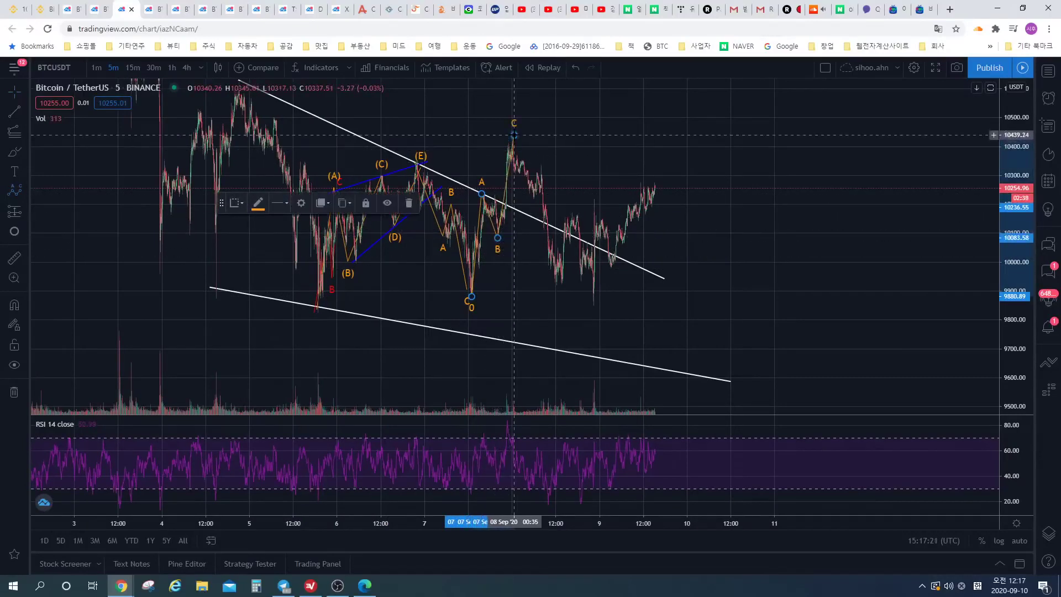
pyautogui.moveTo(623, 149); pyautogui.dragTo(563, 135)
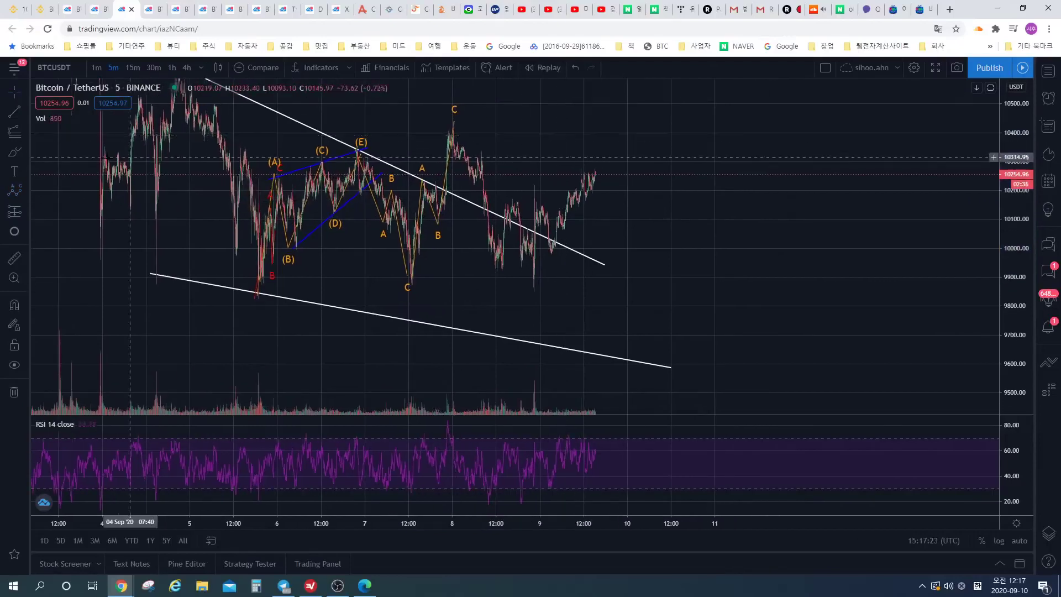
# - Mark an orange ABC wave down from the September 8 high near 10,386, with A near 9,940, B near 10,190 and C near 9,856
pyautogui.click(15, 192)
pyautogui.click(457, 137)
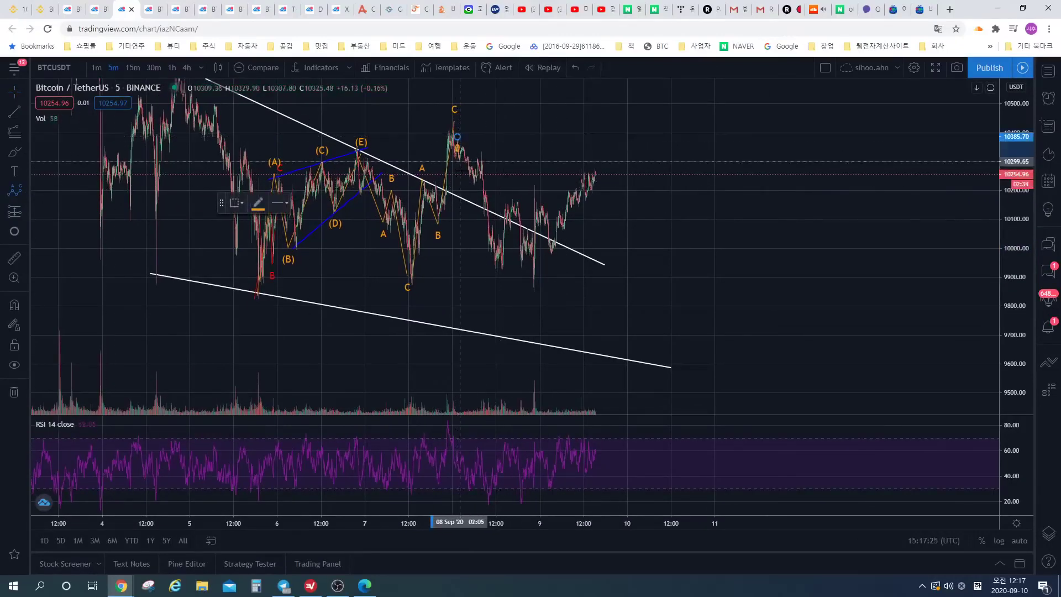
pyautogui.click(469, 185)
pyautogui.click(479, 151)
pyautogui.click(496, 270)
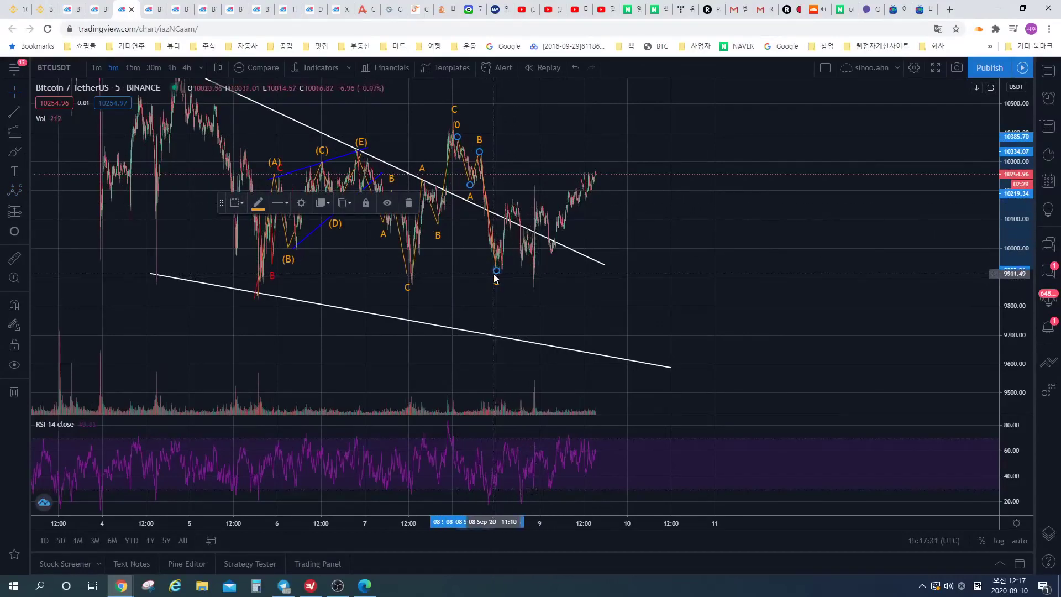
pyautogui.moveTo(507, 271); pyautogui.dragTo(535, 289)
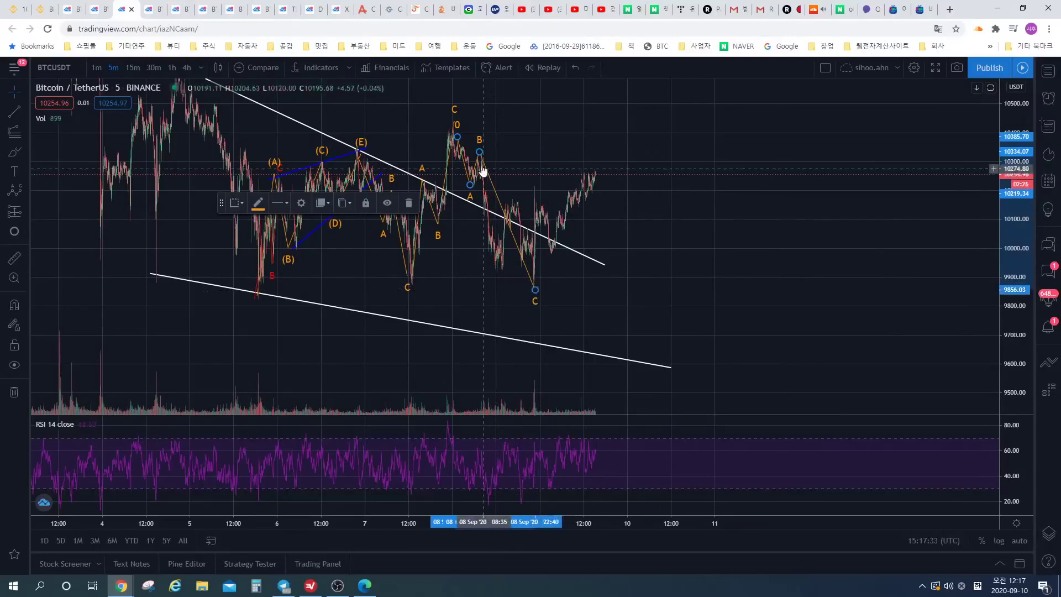
pyautogui.moveTo(479, 151); pyautogui.dragTo(486, 242)
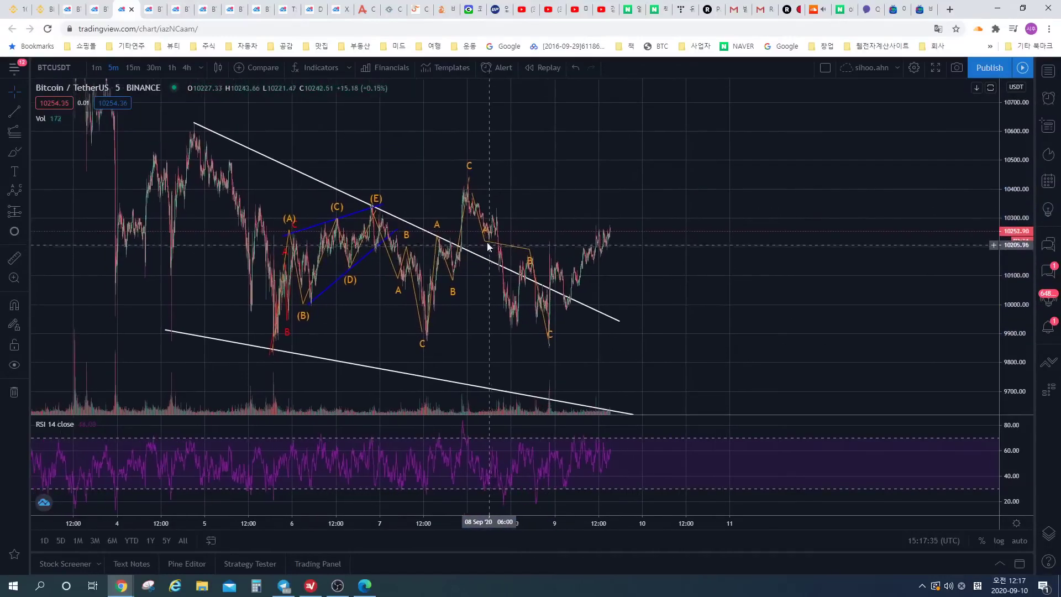
pyautogui.moveTo(512, 319); pyautogui.dragTo(468, 270)
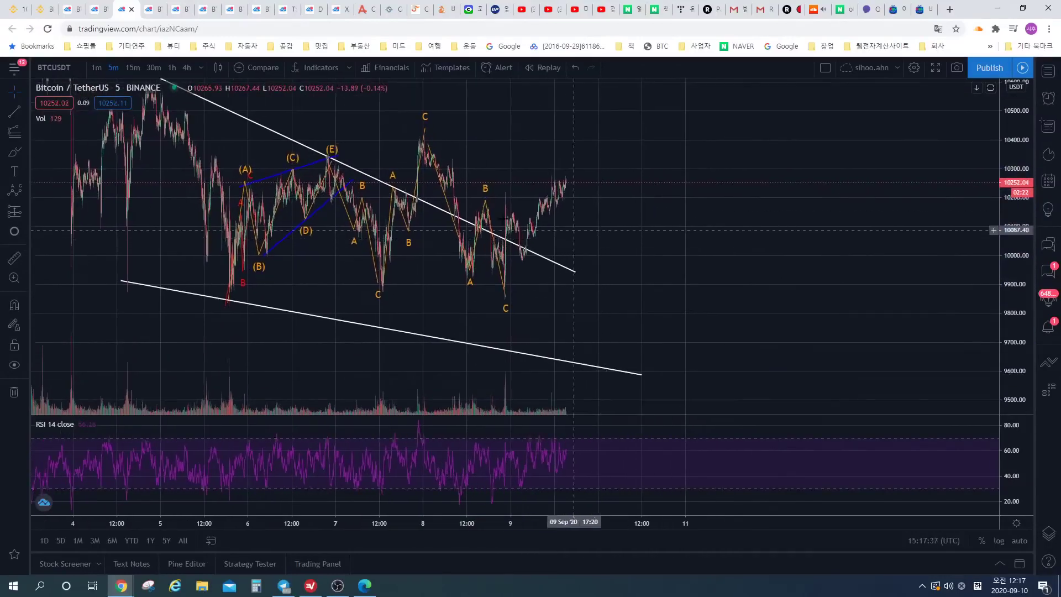
# - Mark a larger red ABC wave from the September 7 low near 9,883, with A near 10,443, B near 9,841 and C projected near 10,500
pyautogui.click(242, 232)
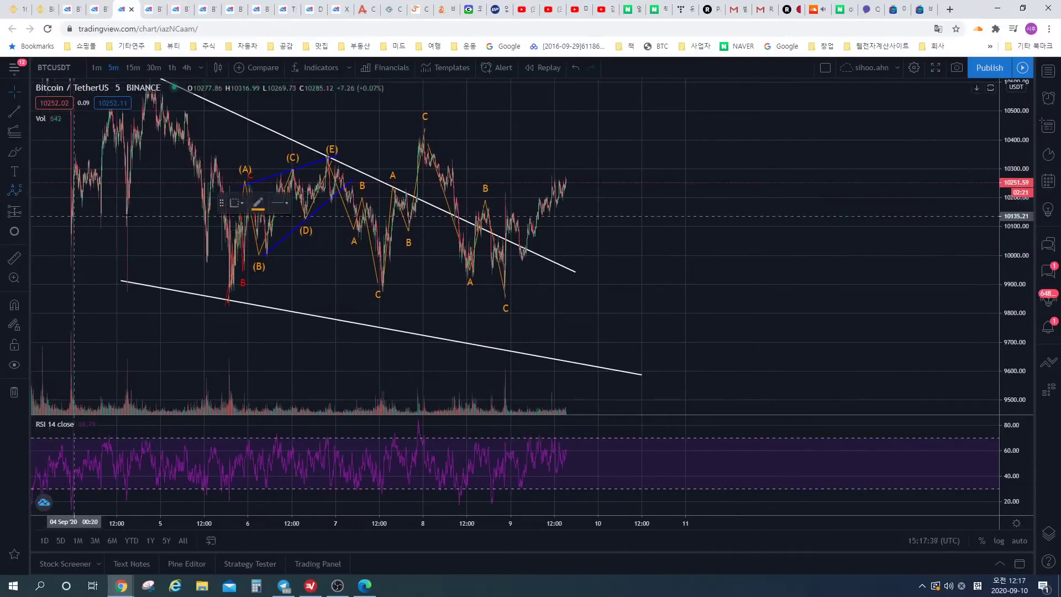
pyautogui.click(258, 203)
pyautogui.click(275, 236)
pyautogui.click(378, 288)
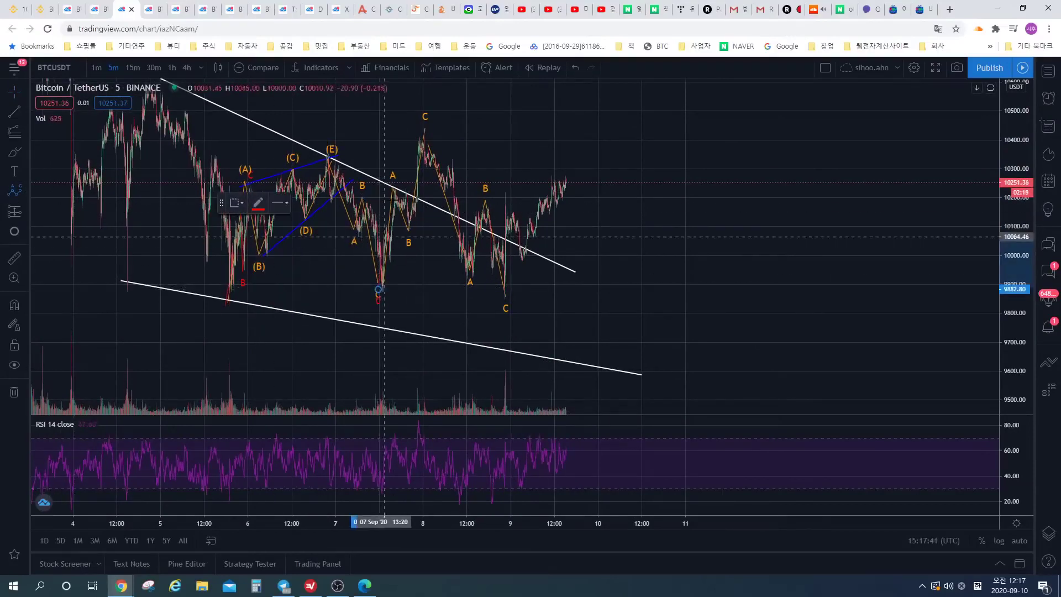
pyautogui.click(423, 127)
pyautogui.click(498, 302)
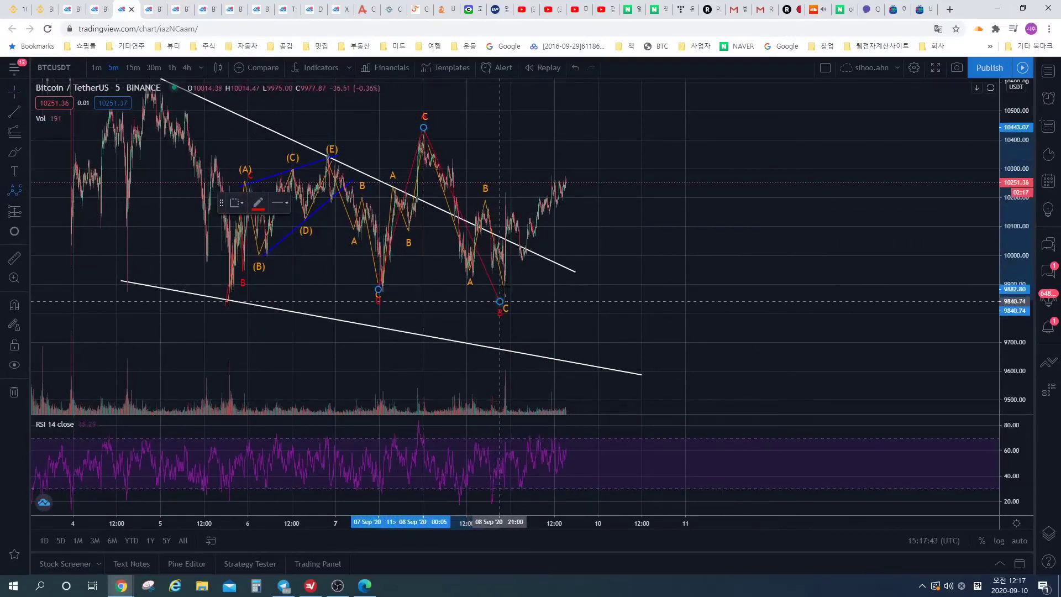
pyautogui.click(579, 108)
pyautogui.scroll(-1, 679, 197)
pyautogui.moveTo(679, 196); pyautogui.dragTo(656, 237)
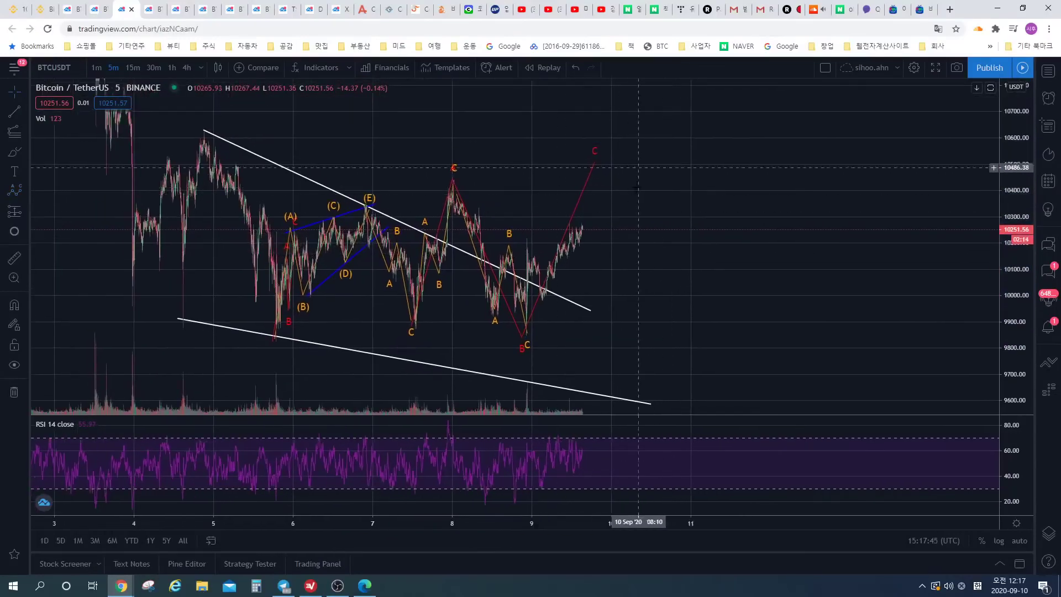
# - Place a green circle icon near 10,019 on September 9, where price touches the upper white trend line
pyautogui.click(14, 189)
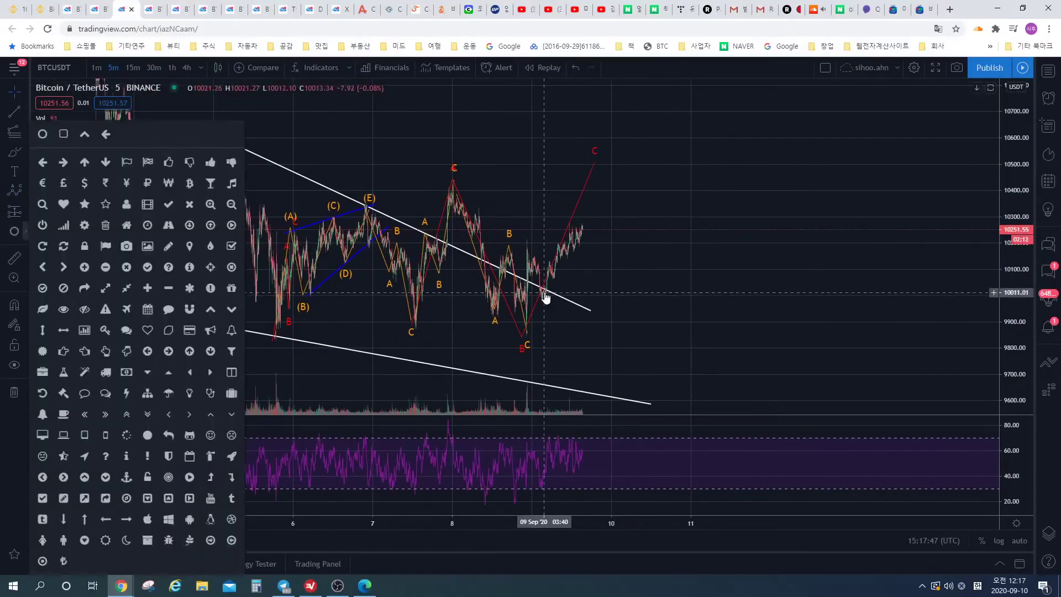
pyautogui.click(42, 135)
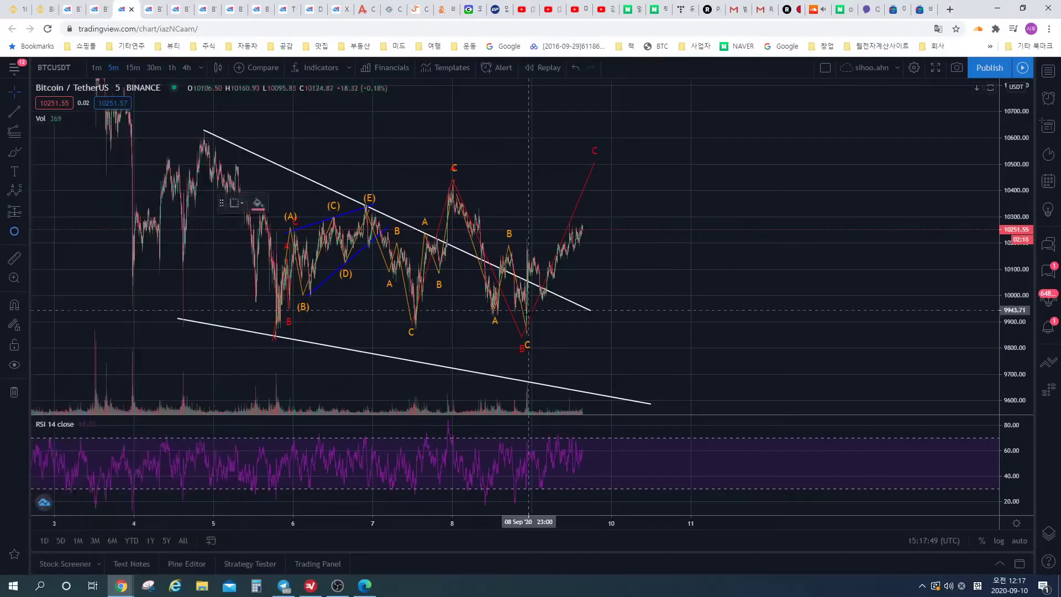
pyautogui.click(543, 290)
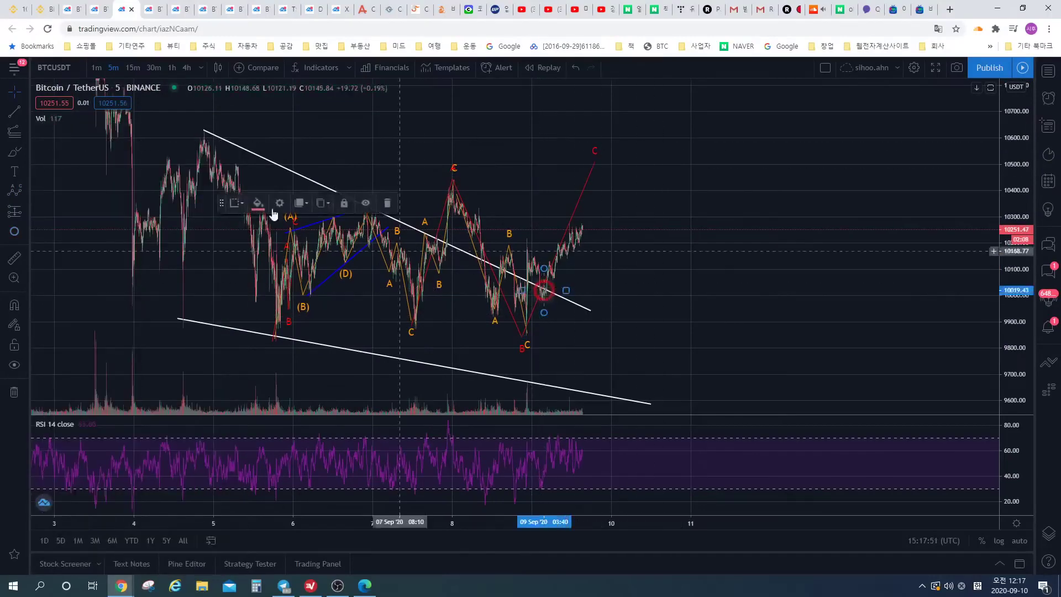
pyautogui.click(258, 204)
pyautogui.click(295, 234)
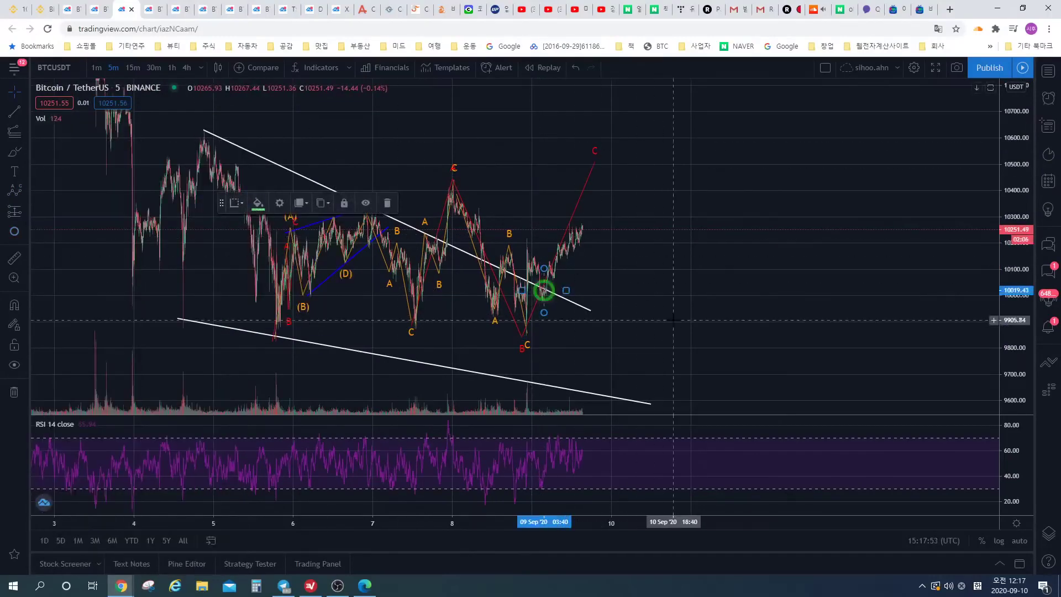
# - Paste a copy of the circle icon, color it red, and place it on the September 9 price action near 10,206
pyautogui.scroll(4, 292, 243)
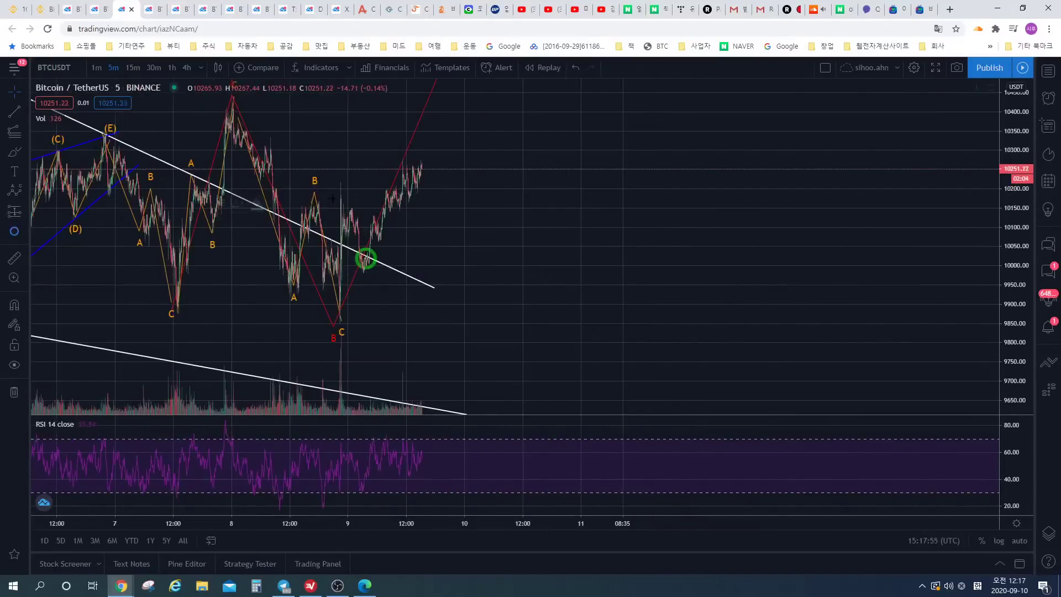
pyautogui.hotkey('ctrl', 'v')
pyautogui.click(258, 207)
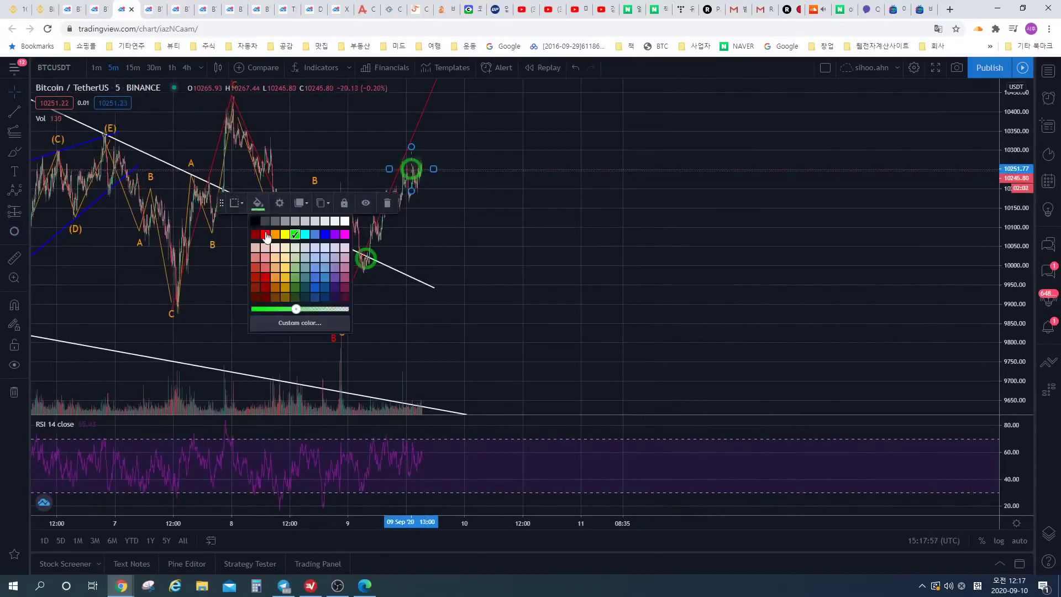
pyautogui.click(262, 234)
pyautogui.click(495, 199)
pyautogui.scroll(-3, 495, 198)
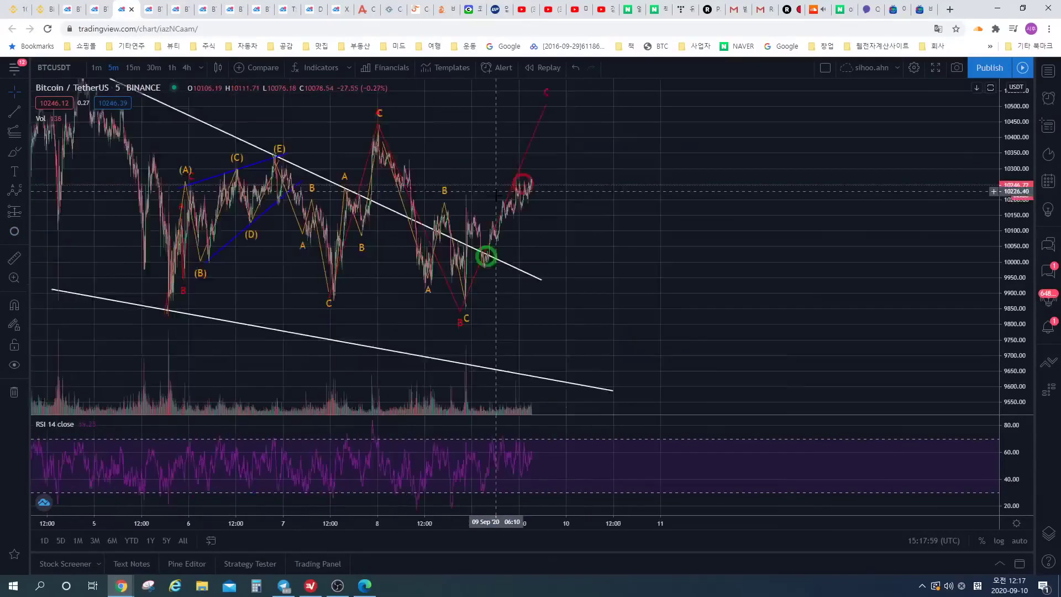
pyautogui.click(571, 203)
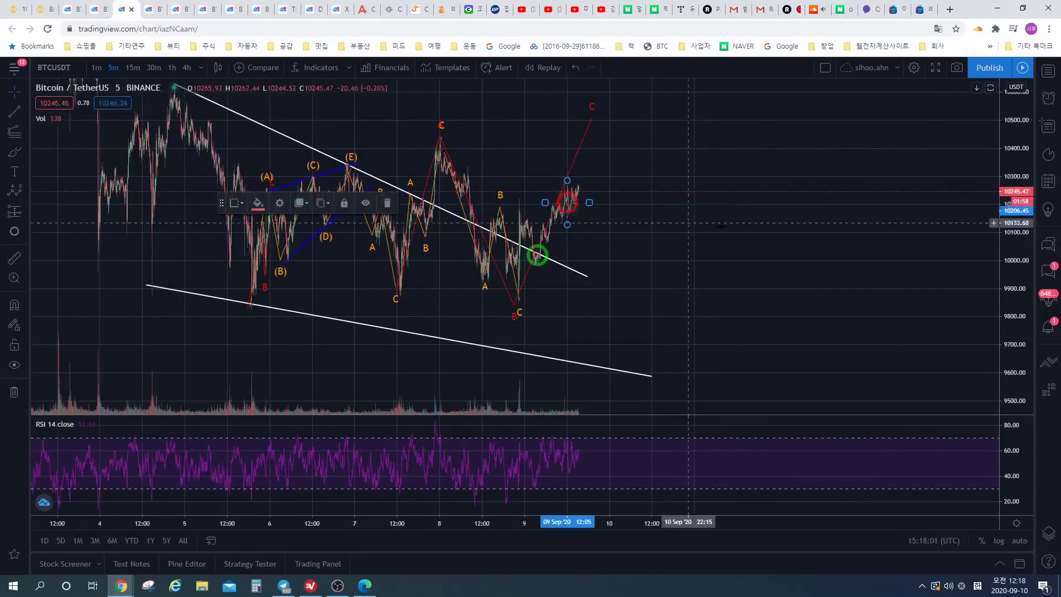
# - Raise the projected C point of the large red ABC wave to about 10,575
pyautogui.moveTo(714, 226); pyautogui.dragTo(590, 241)
pyautogui.scroll(-1, 542, 228)
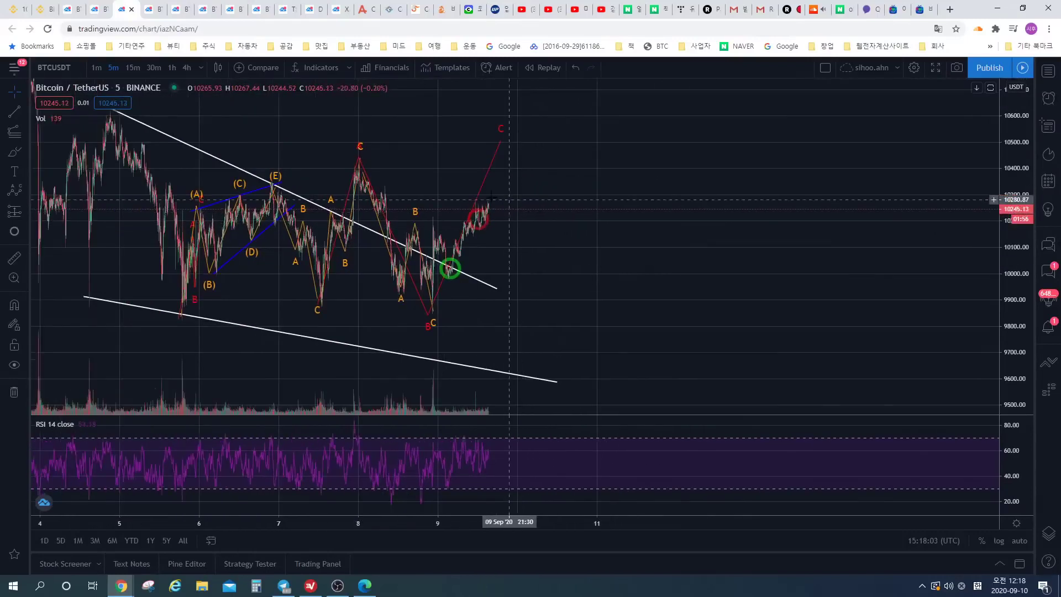
pyautogui.click(492, 144)
pyautogui.click(604, 168)
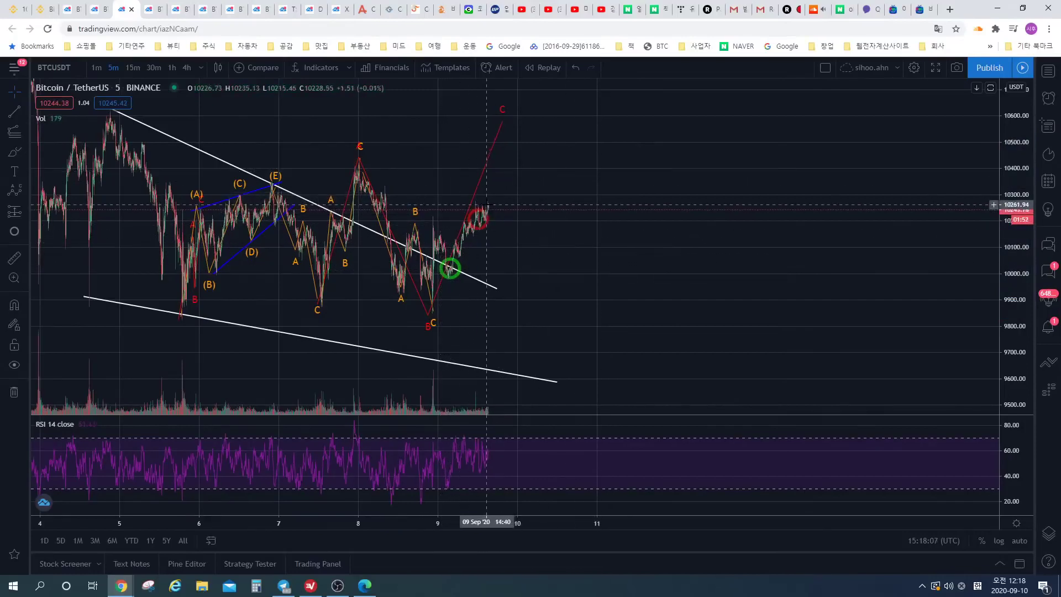
# - Draw an orange ABC wave from the September 8 low near 9,852, with A near 10,363, B near 10,031 and C near 10,525
pyautogui.click(13, 192)
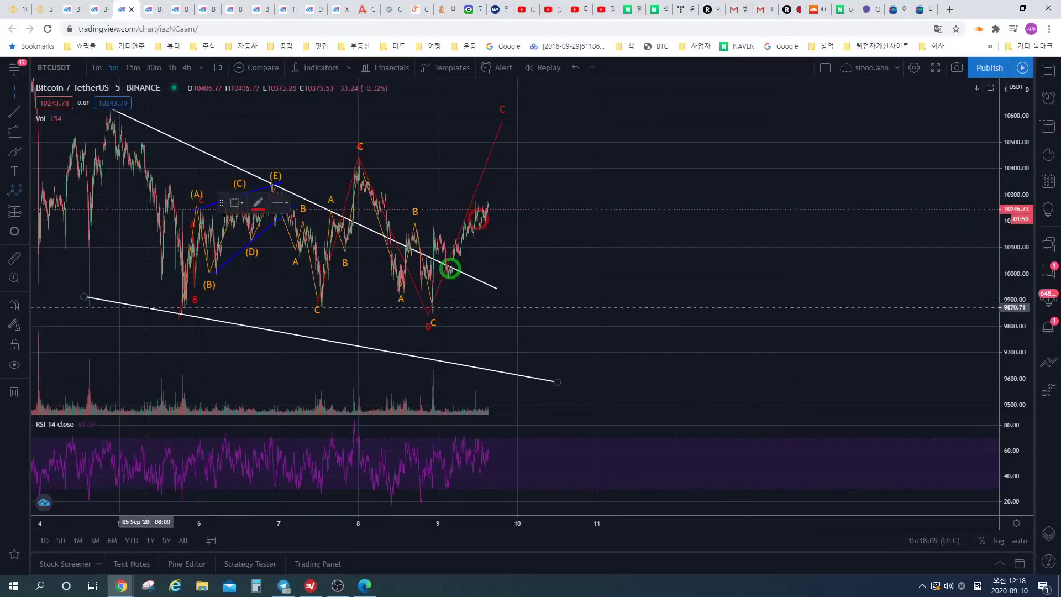
pyautogui.click(258, 202)
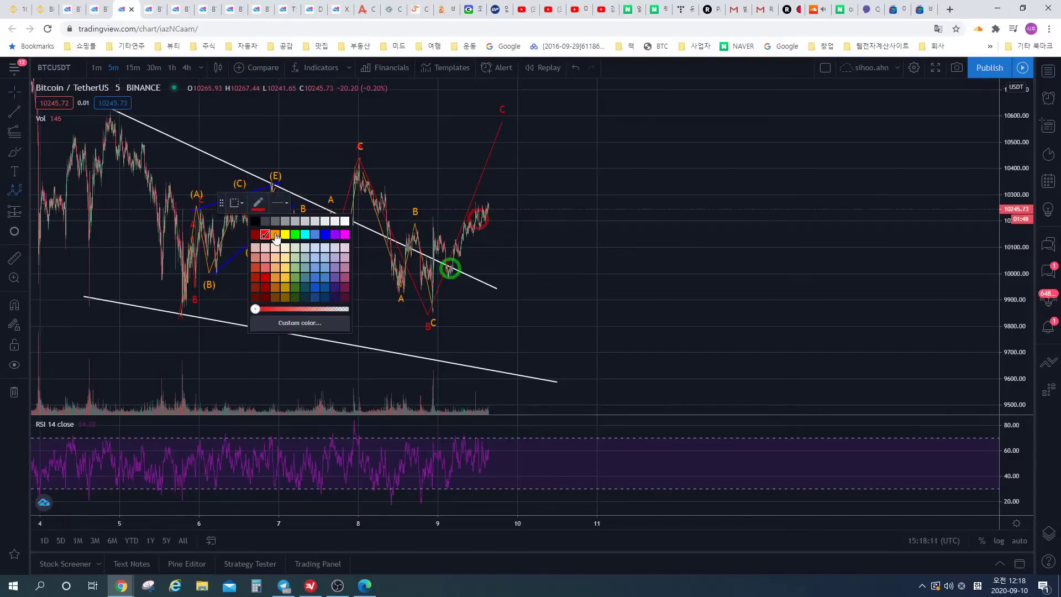
pyautogui.click(274, 234)
pyautogui.click(429, 312)
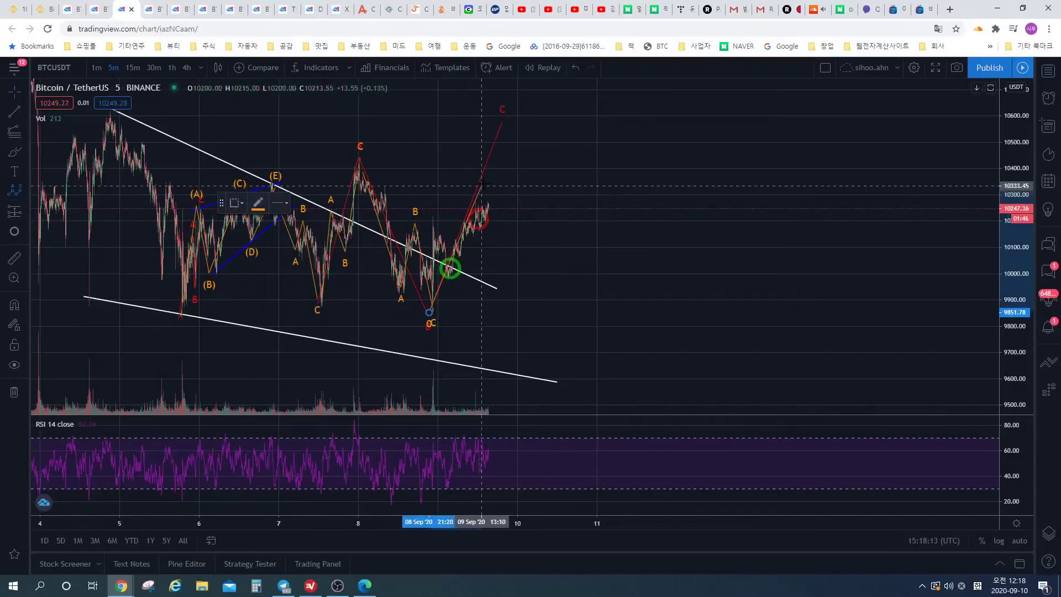
pyautogui.click(487, 178)
pyautogui.click(515, 265)
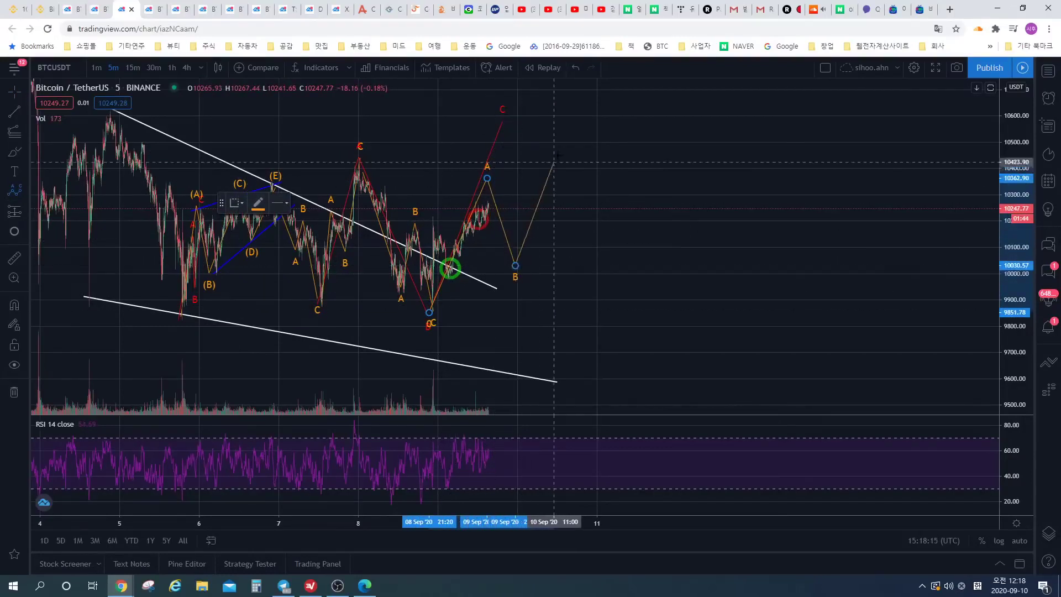
pyautogui.click(574, 136)
pyautogui.click(644, 168)
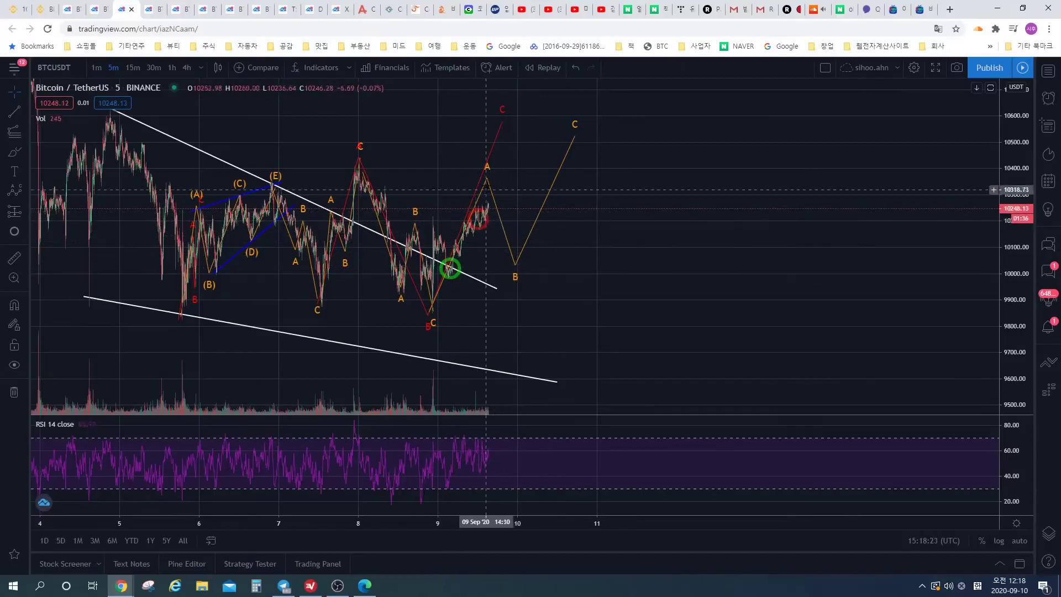
# - Delete the large red ABC wave, the projected orange ABC wave, and the red and green circle icons on September 9
pyautogui.moveTo(648, 186); pyautogui.dragTo(673, 198)
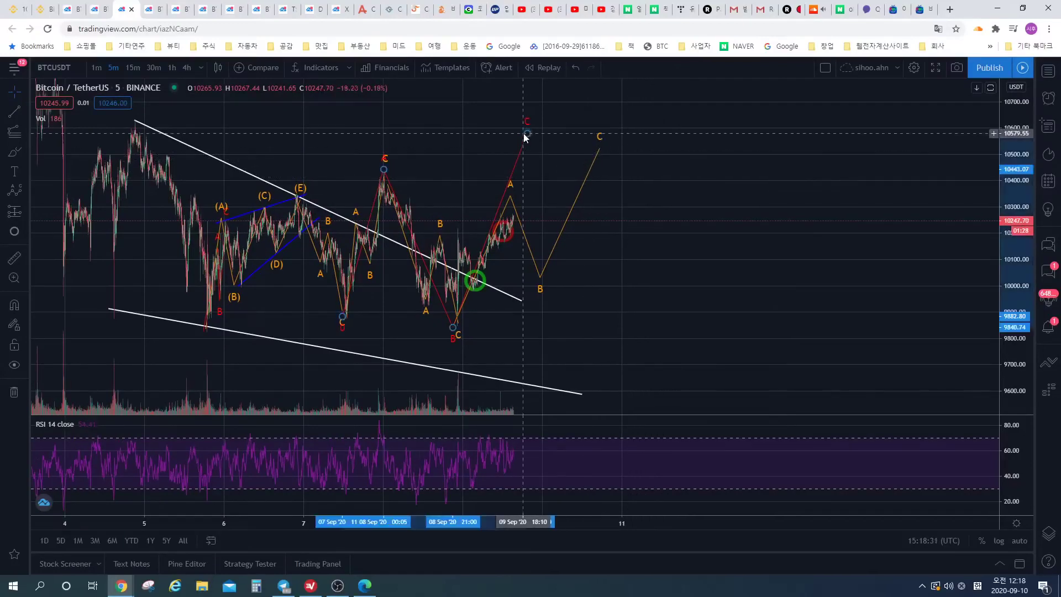
pyautogui.press('Delete')
pyautogui.click(587, 178)
pyautogui.press('Delete')
pyautogui.click(511, 228)
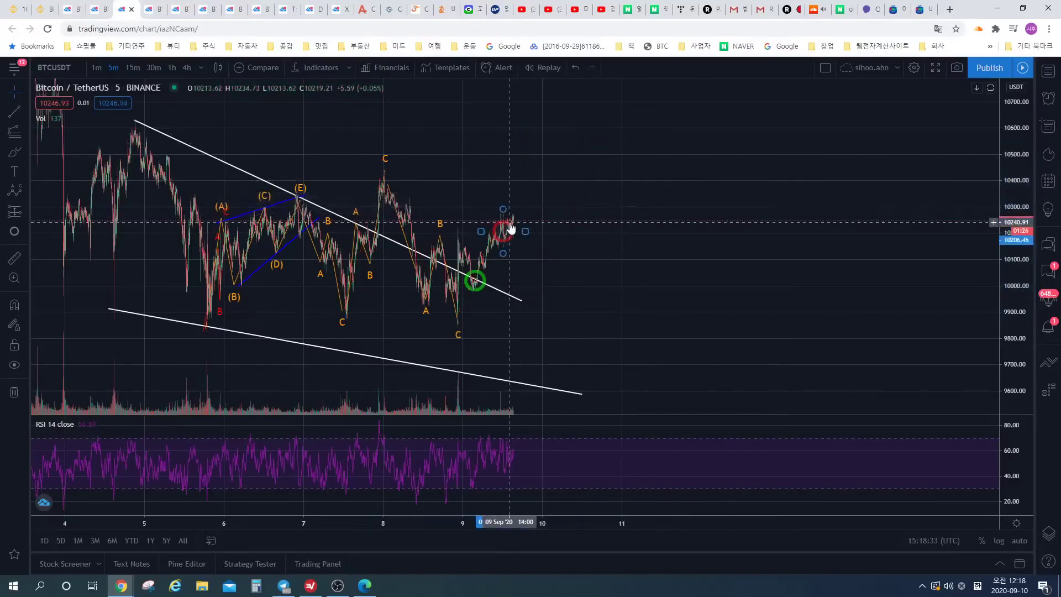
pyautogui.press('Delete')
pyautogui.click(475, 280)
pyautogui.press('Delete')
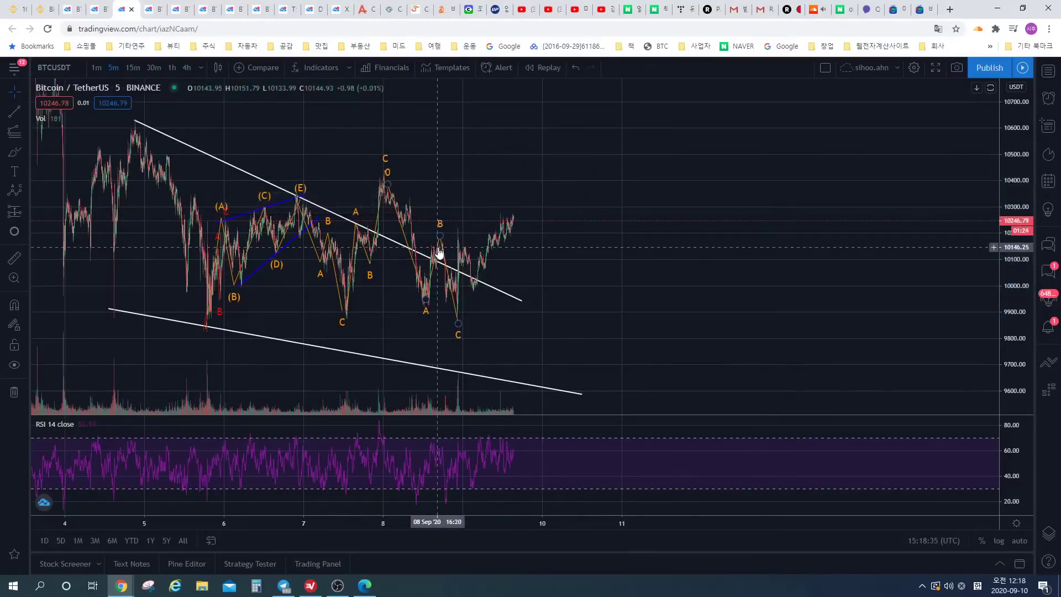
# - Delete the three orange ABC waves between September 6 and 8 and the orange (A)–(E) wave, keeping the blue and white trend lines
pyautogui.click(439, 252)
pyautogui.press('Delete')
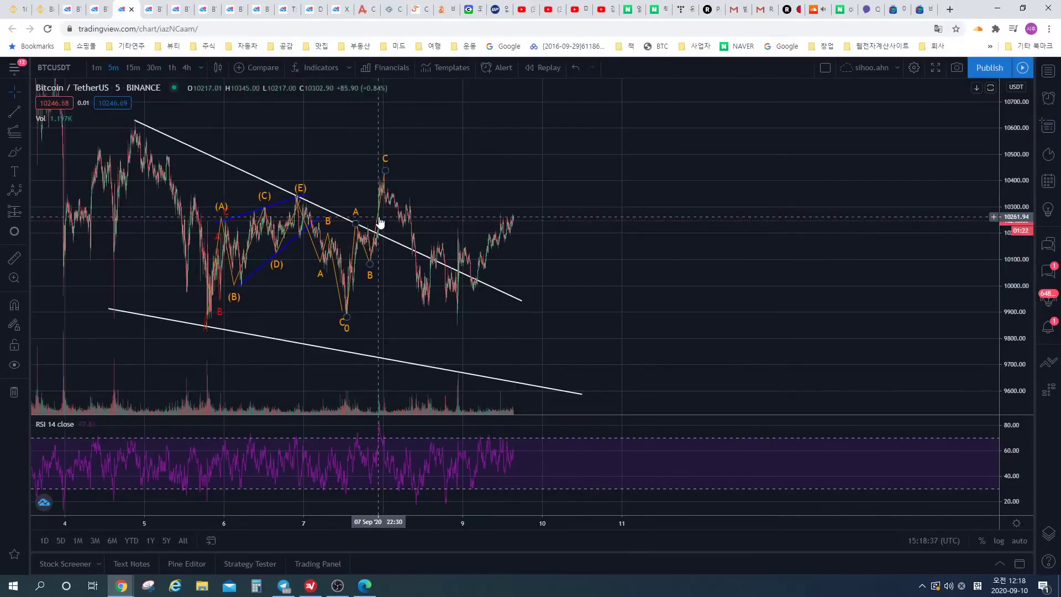
pyautogui.click(380, 222)
pyautogui.press('Delete')
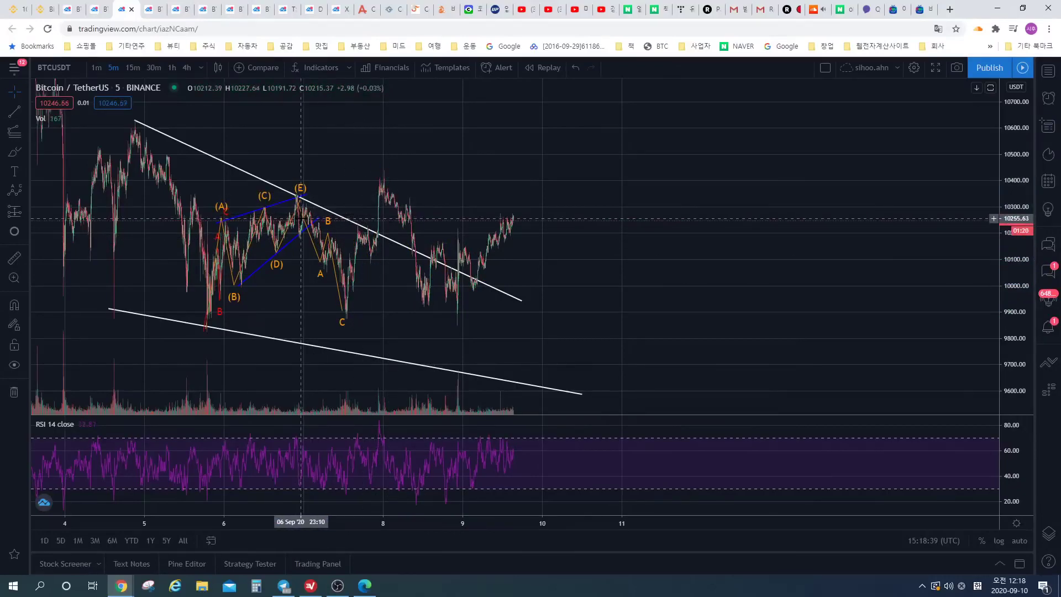
pyautogui.click(301, 219)
pyautogui.press('Delete')
pyautogui.click(272, 226)
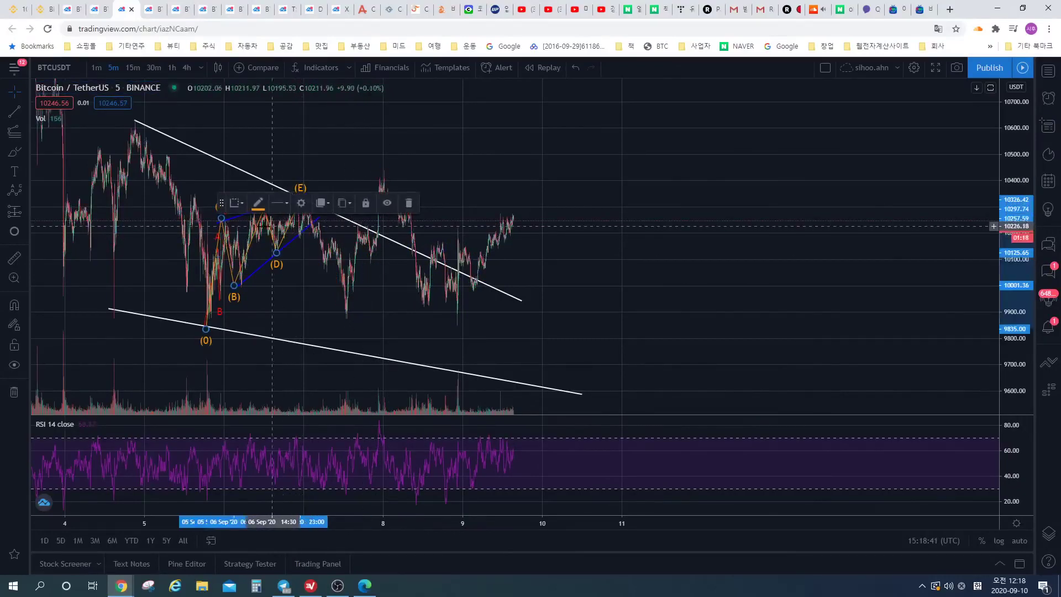
pyautogui.press('Delete')
# - Switch to the Bitcoin / U.S. Dollar 4-hour Bitfinex chart
pyautogui.moveTo(479, 140); pyautogui.dragTo(518, 136)
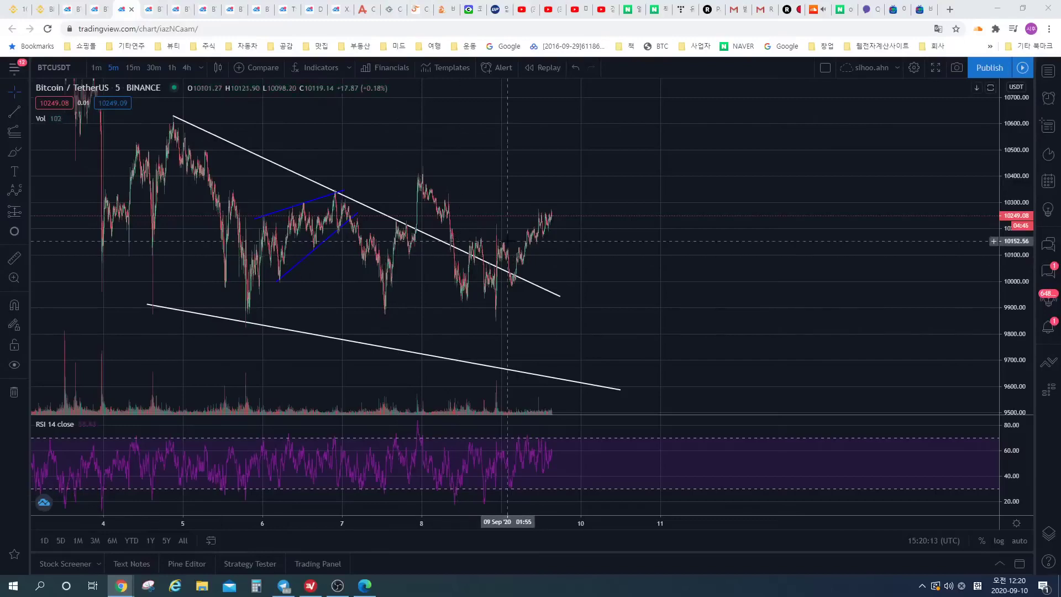
pyautogui.click(259, 9)
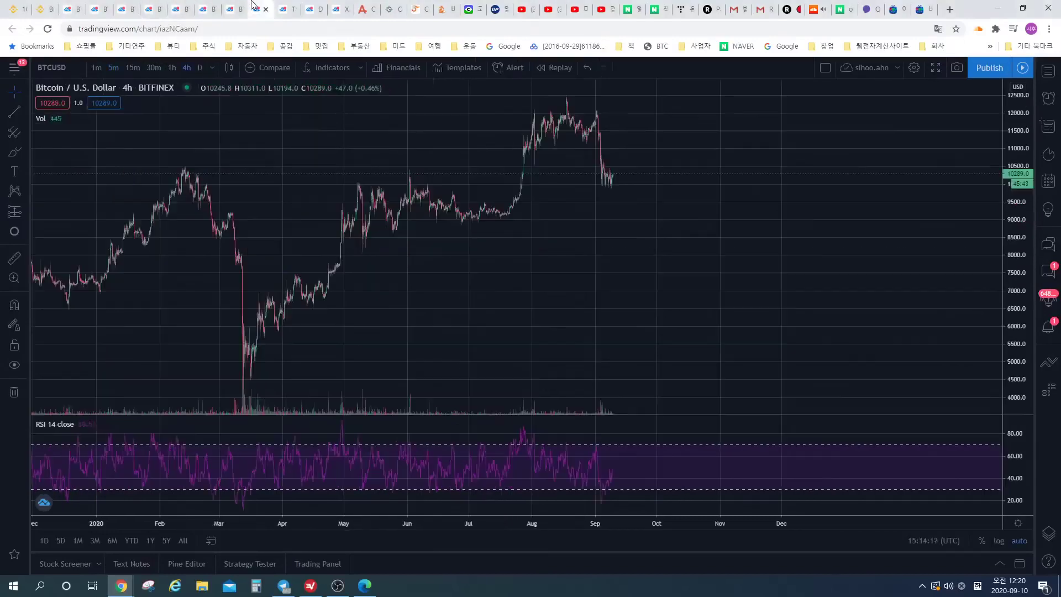
# - Bring up the Binance BTCUSDT chart and set its interval to one day
pyautogui.hotkey('ctrl', 'Tab')
pyautogui.click(318, 9)
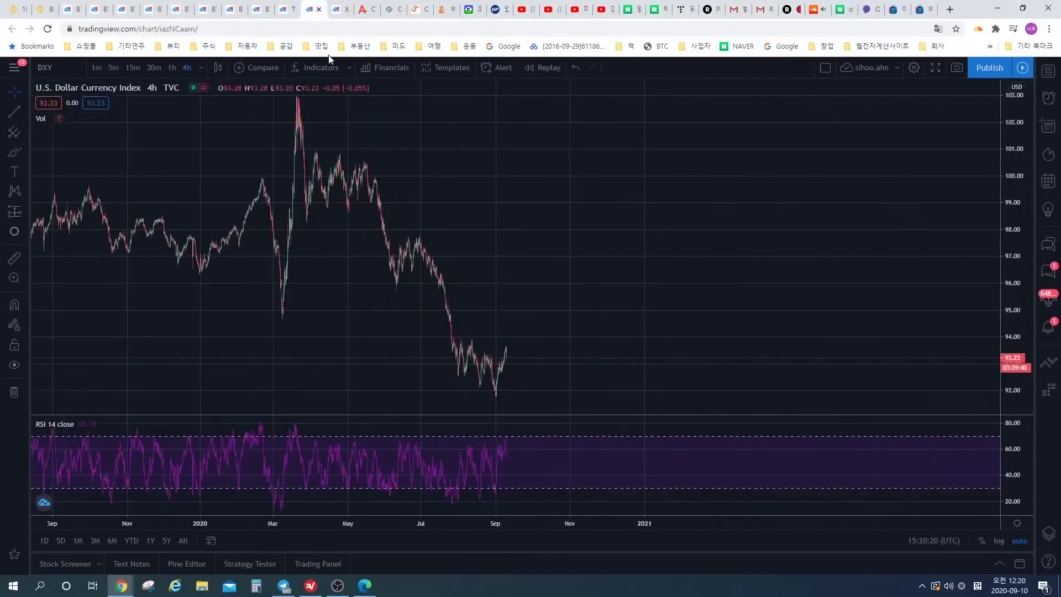
pyautogui.click(237, 7)
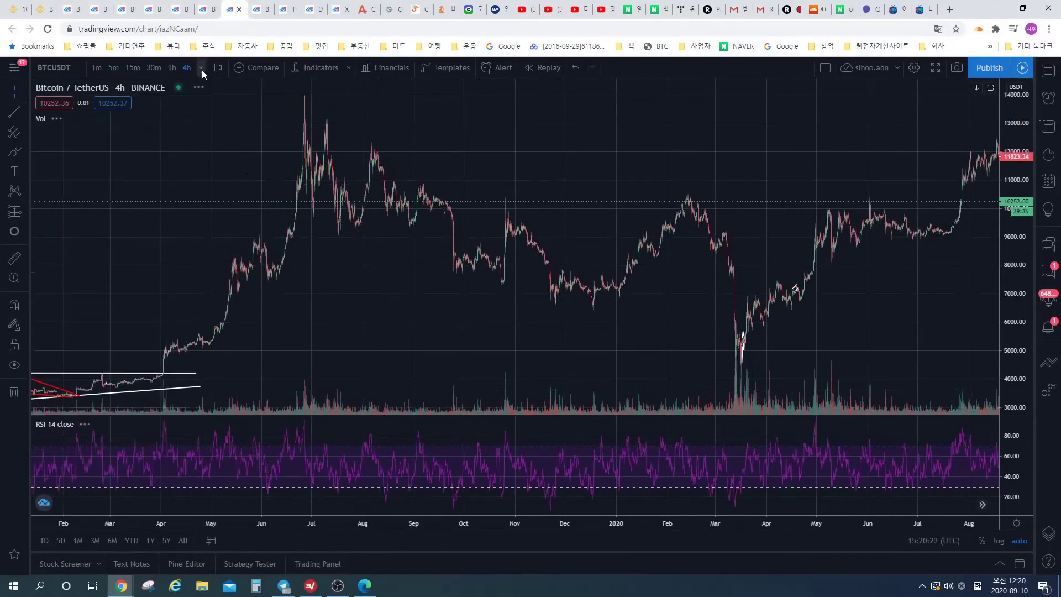
pyautogui.click(201, 67)
pyautogui.click(261, 415)
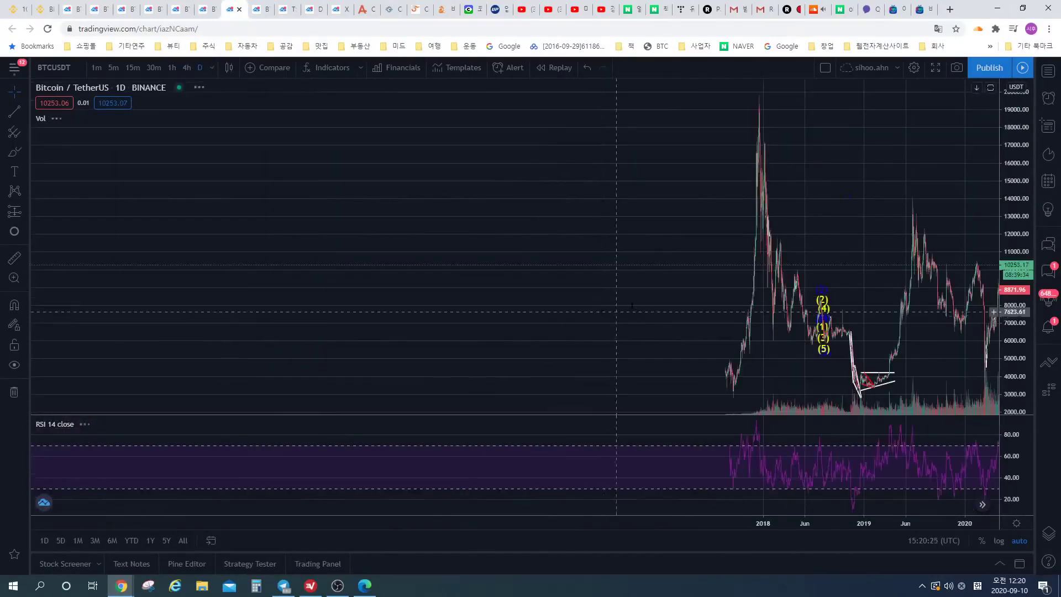
# - Examine the daily BTCUSDT price history from the 2018 peak to September 2020
pyautogui.scroll(5, 812, 208)
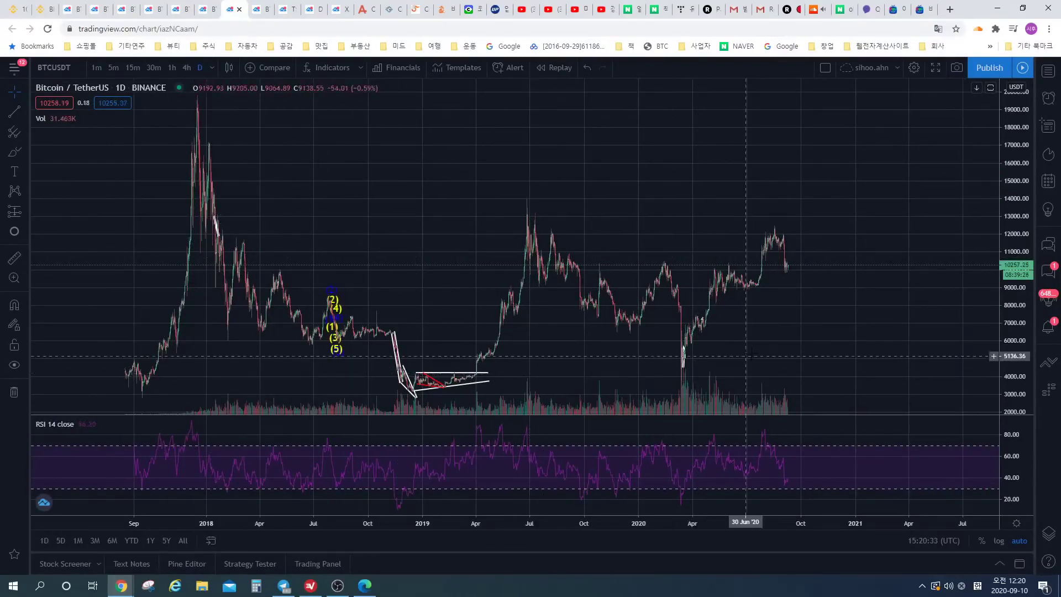
pyautogui.moveTo(747, 357); pyautogui.dragTo(682, 353)
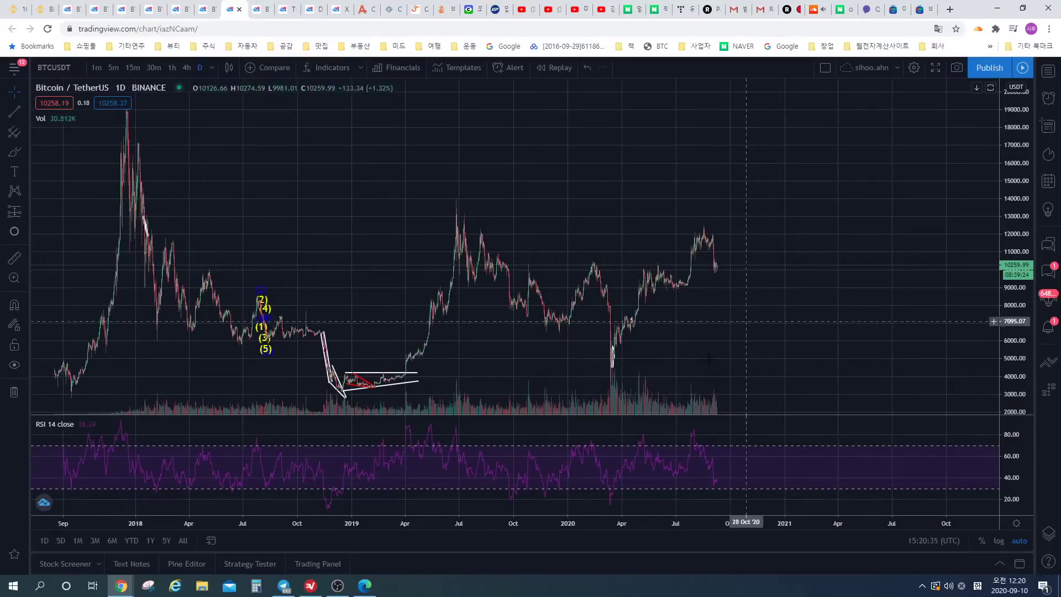
pyautogui.scroll(2, 627, 353)
pyautogui.scroll(-3, 652, 337)
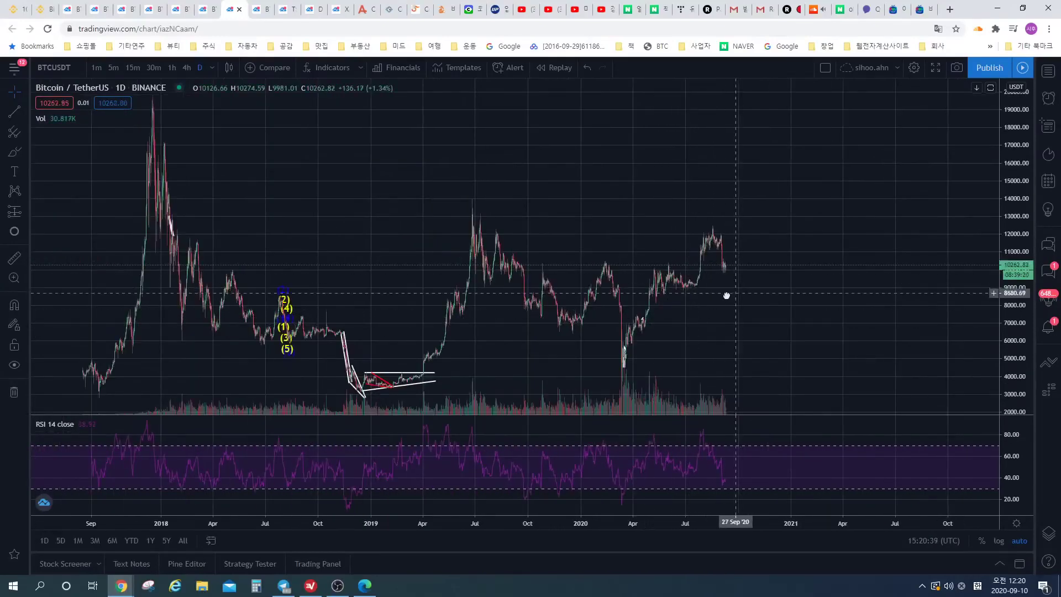
pyautogui.hscroll(1, 722, 293)
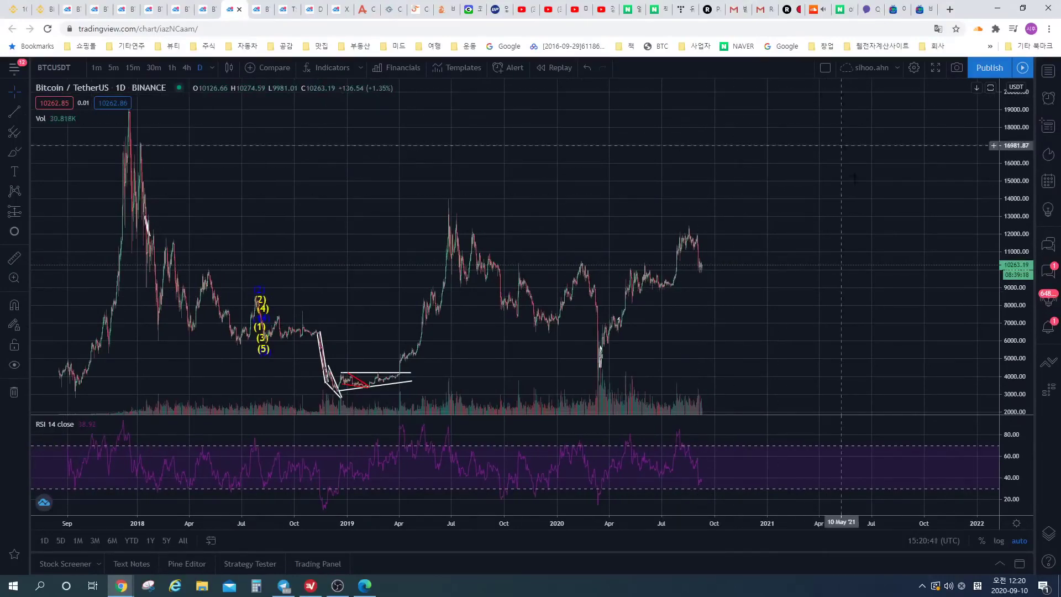
pyautogui.hscroll(2, 779, 176)
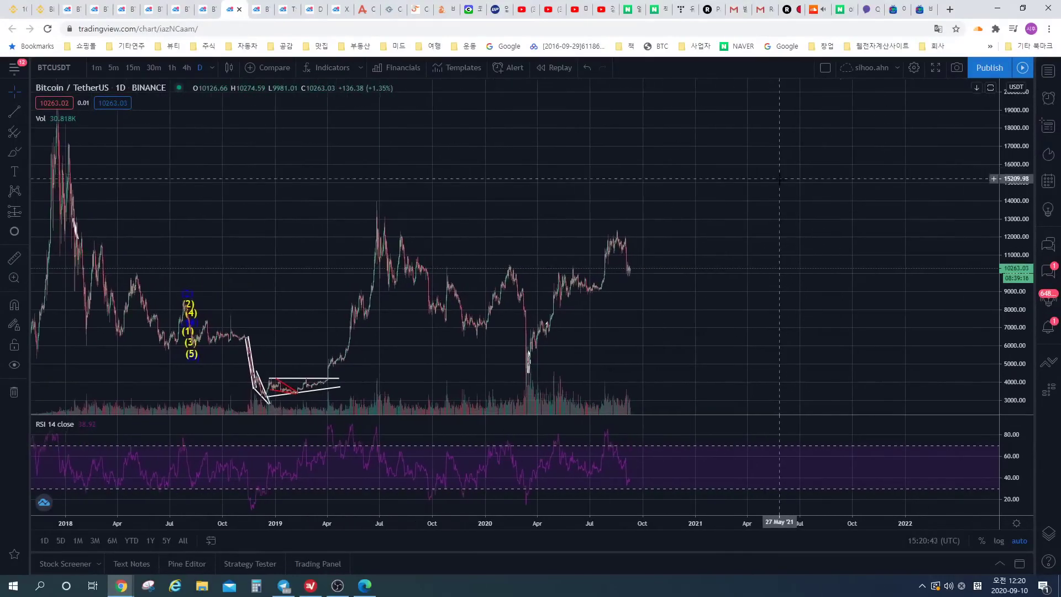
pyautogui.scroll(-3, 782, 195)
pyautogui.scroll(3, 782, 195)
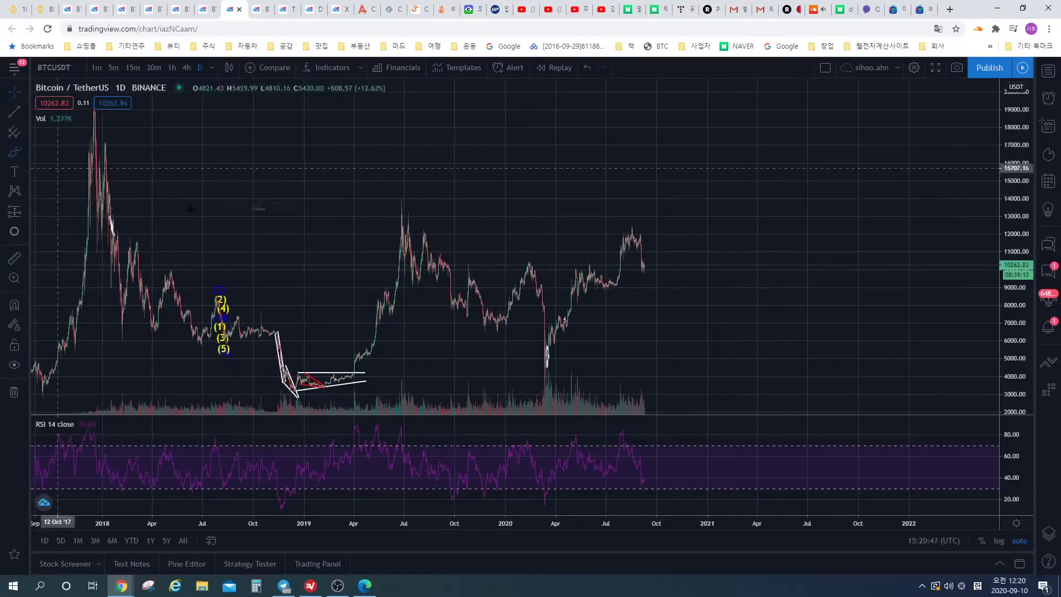
# - Brush yellow strokes along the early-2020 and spring-2019 price rises, and undo both
pyautogui.hotkey('alt', 't')
pyautogui.moveTo(505, 329); pyautogui.dragTo(555, 260)
pyautogui.moveTo(350, 342); pyautogui.dragTo(399, 269)
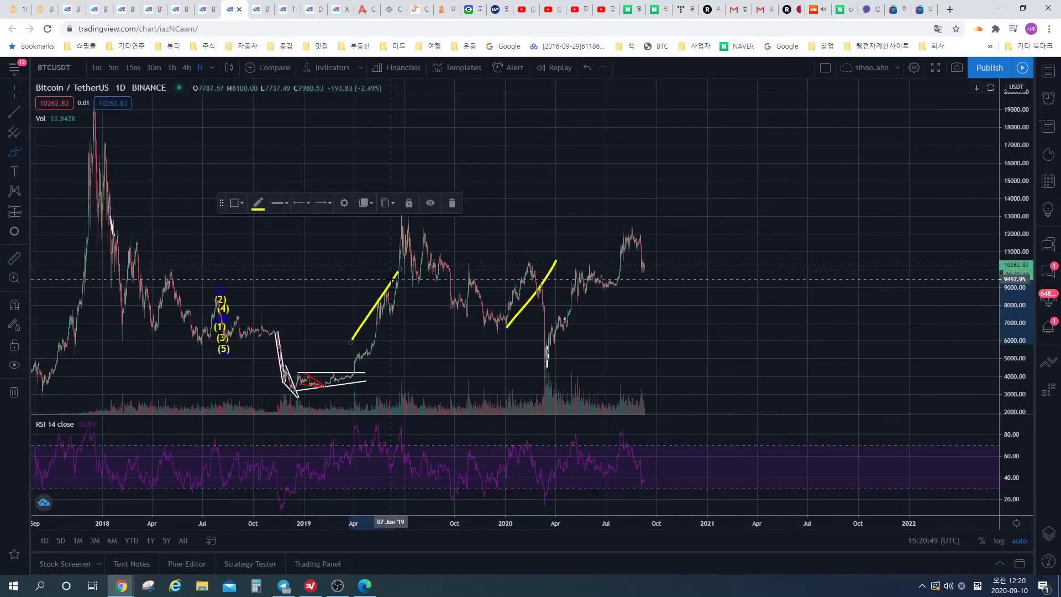
pyautogui.hotkey('ctrl', 'z')
pyautogui.hotkey('ctrl', 'z')
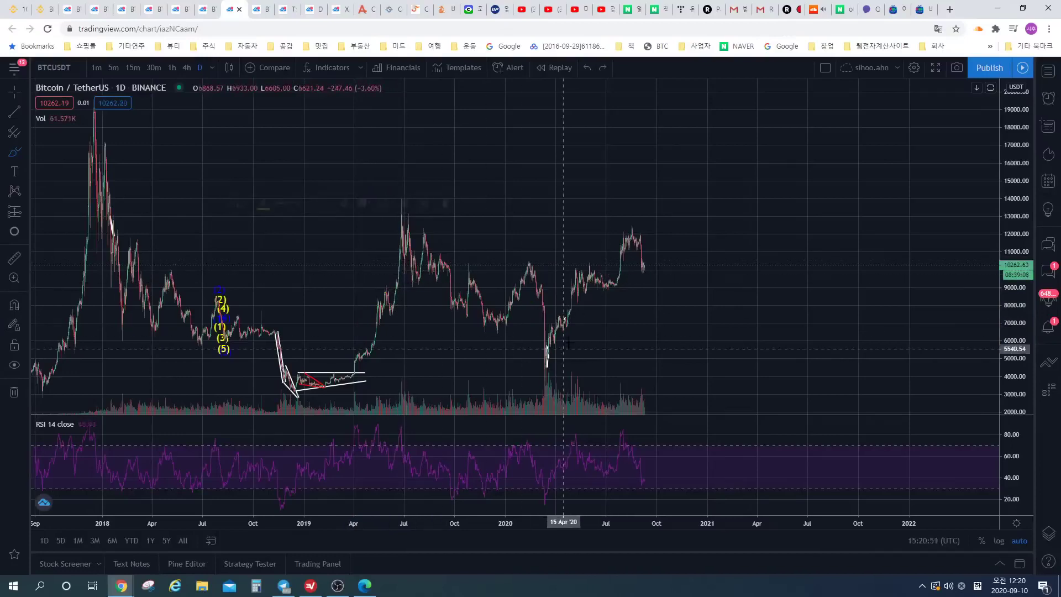
# - Brush a rising stroke and a loop around the recovery after March 2020, and undo both
pyautogui.moveTo(566, 346); pyautogui.dragTo(619, 275)
pyautogui.moveTo(635, 212)
pyautogui.mouseDown()
pyautogui.moveTo(549, 355)
pyautogui.moveTo(630, 213)
pyautogui.mouseUp()
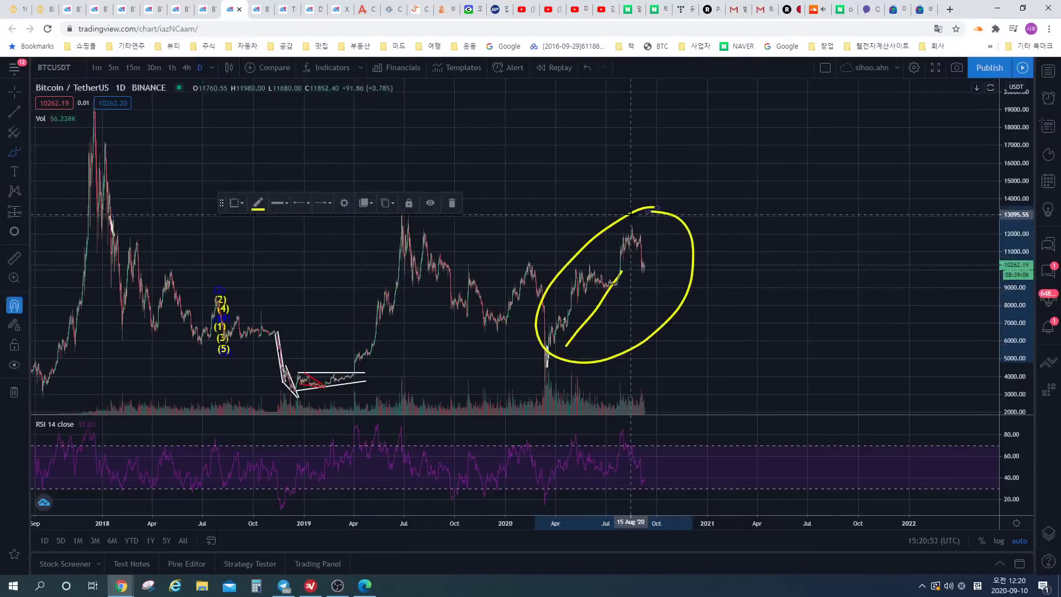
pyautogui.hotkey('ctrl', 'z')
pyautogui.hotkey('ctrl', 'z')
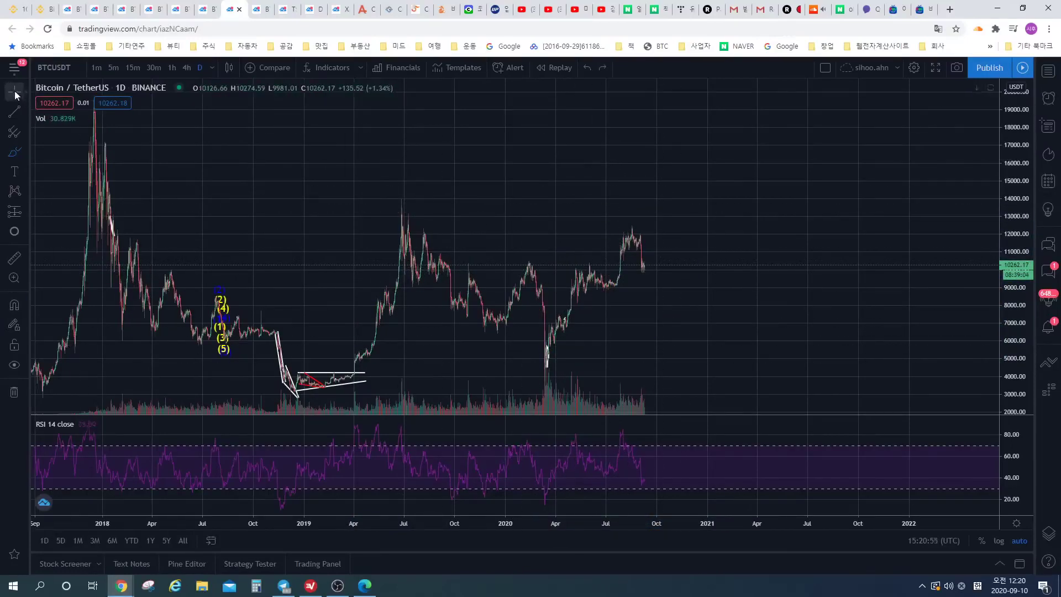
# - Examine the whole daily price history since 2017 on a wider price and time range
pyautogui.moveTo(657, 349); pyautogui.dragTo(718, 355)
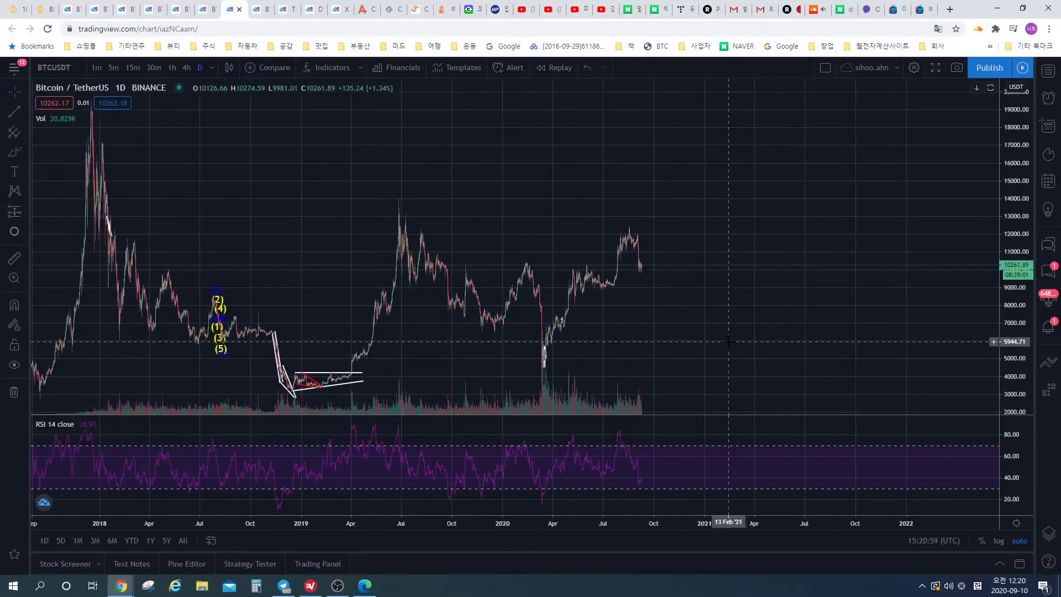
pyautogui.scroll(-2, 723, 352)
pyautogui.scroll(2, 724, 351)
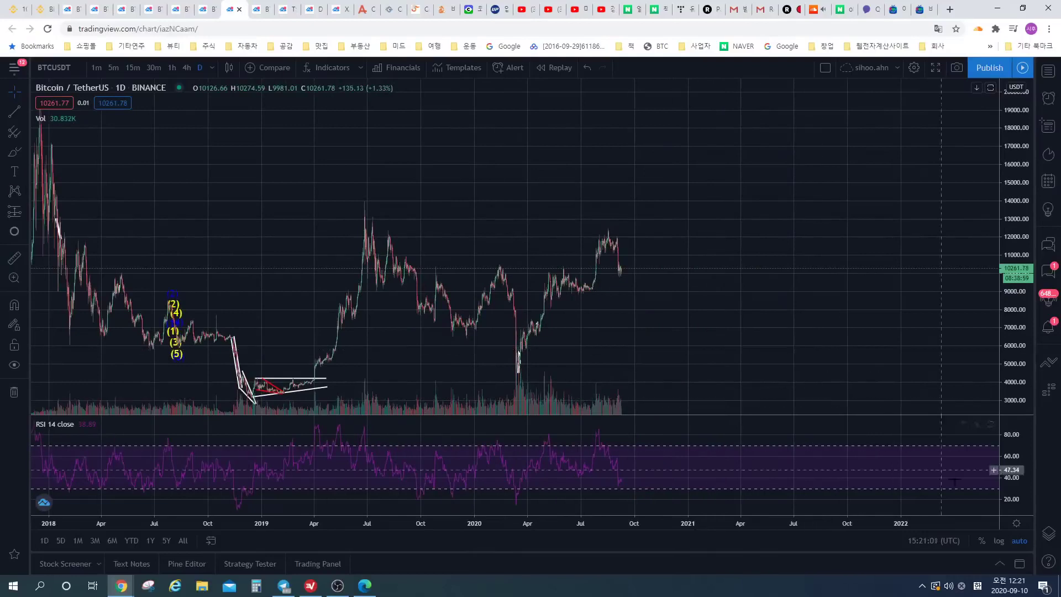
pyautogui.click(1014, 524)
pyautogui.click(940, 207)
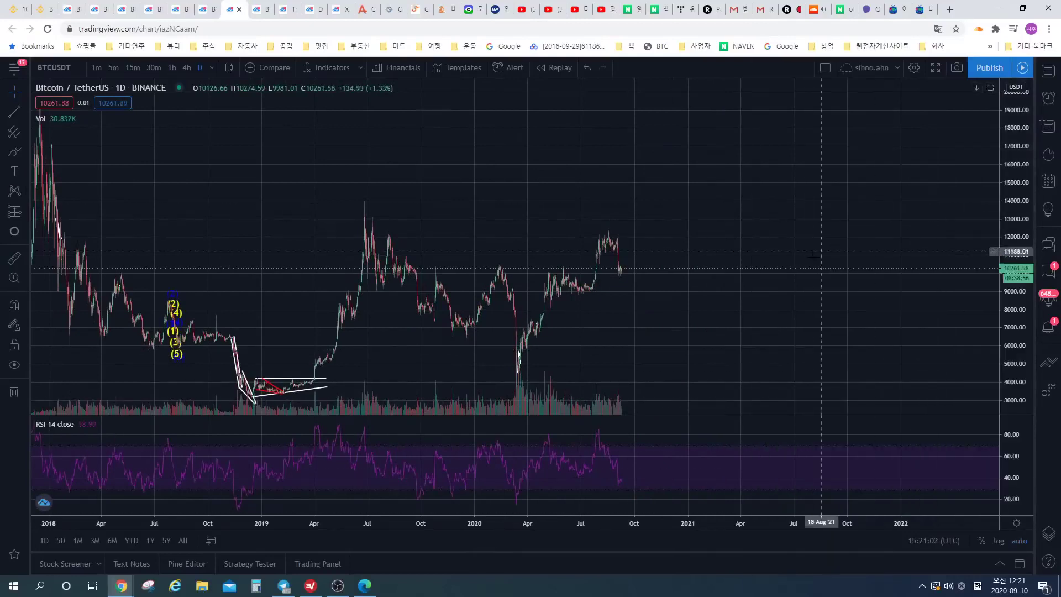
pyautogui.scroll(1, 681, 253)
pyautogui.scroll(-1, 679, 253)
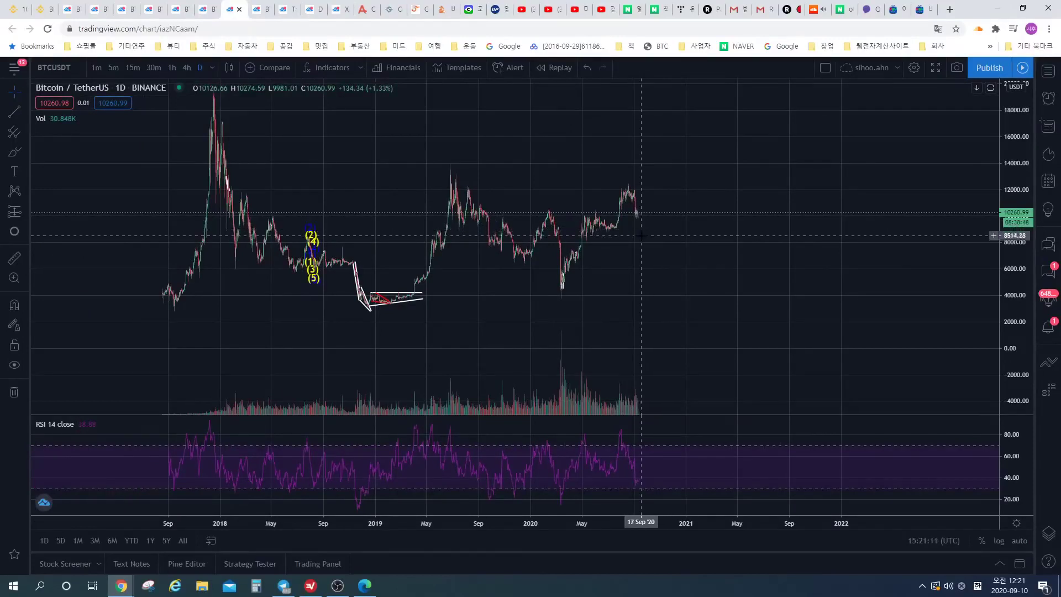
# - Switch to Upbit's exchange page and look over the daily changes of the first coins in the KRW market list
pyautogui.click(499, 9)
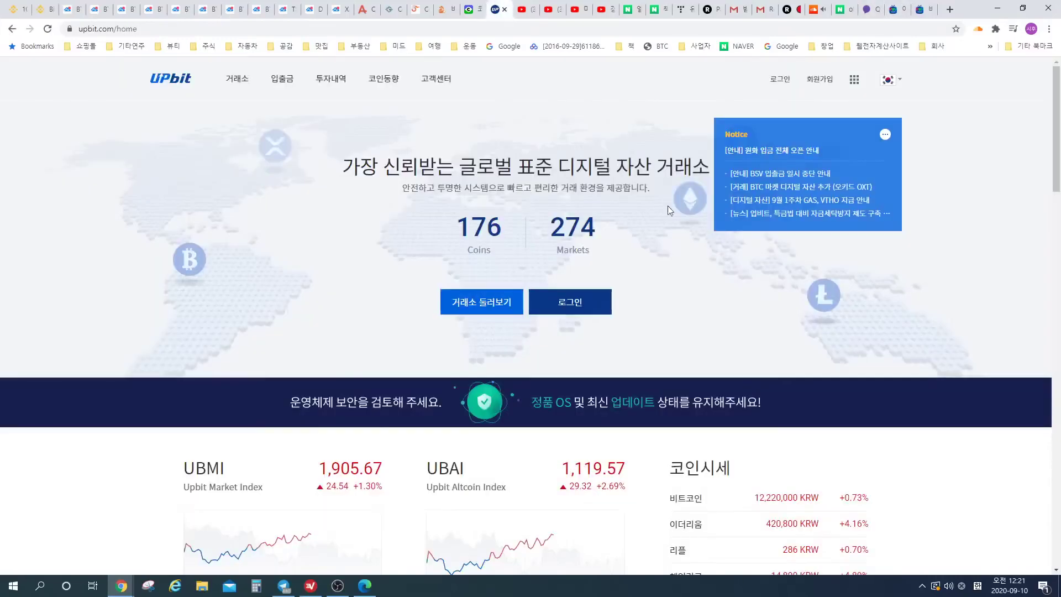
pyautogui.click(237, 81)
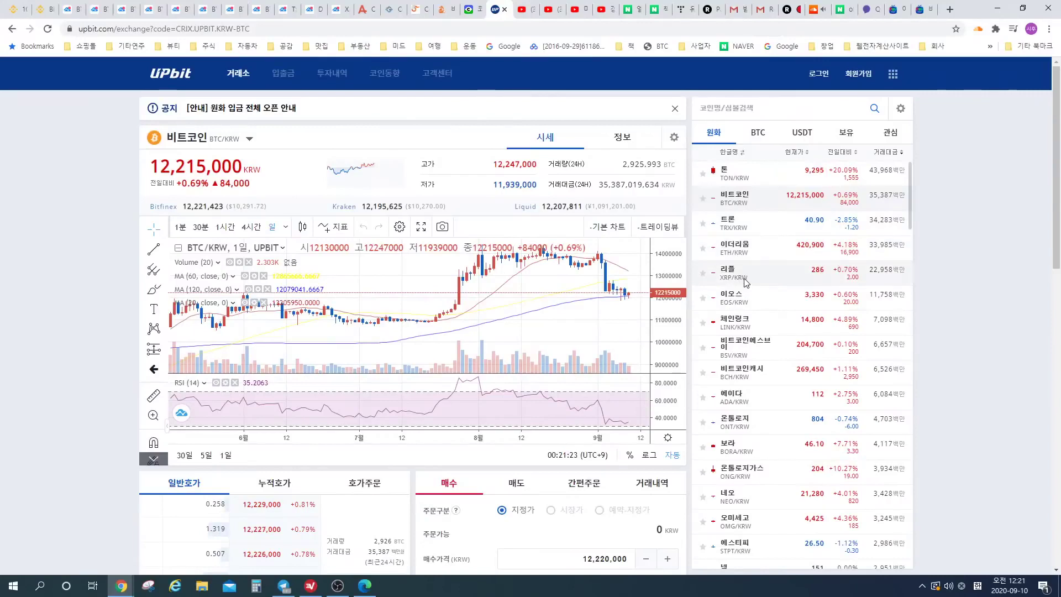
pyautogui.scroll(-1, 745, 283)
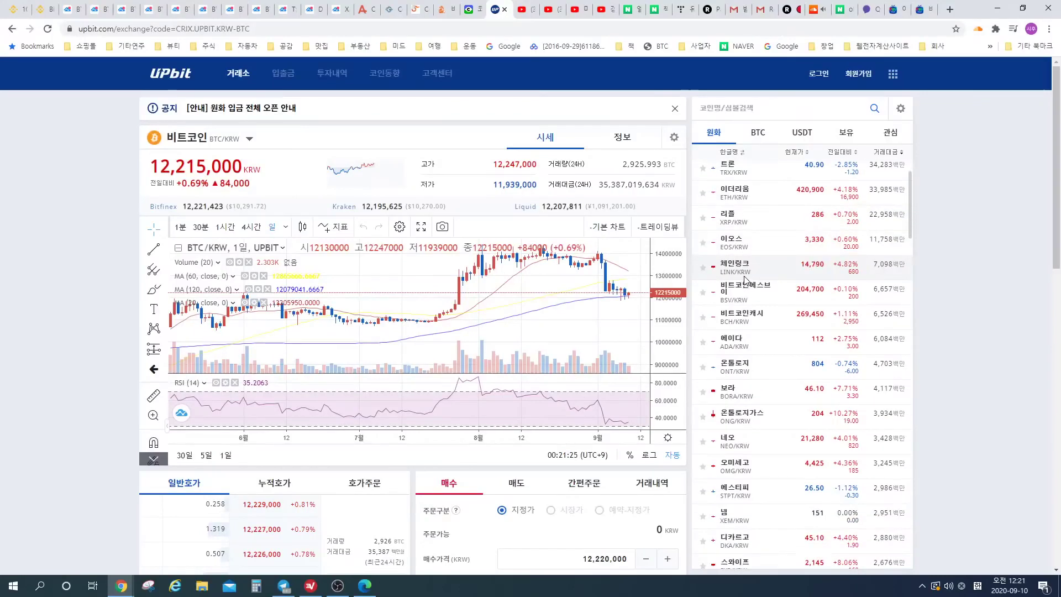
pyautogui.scroll(-3, 744, 279)
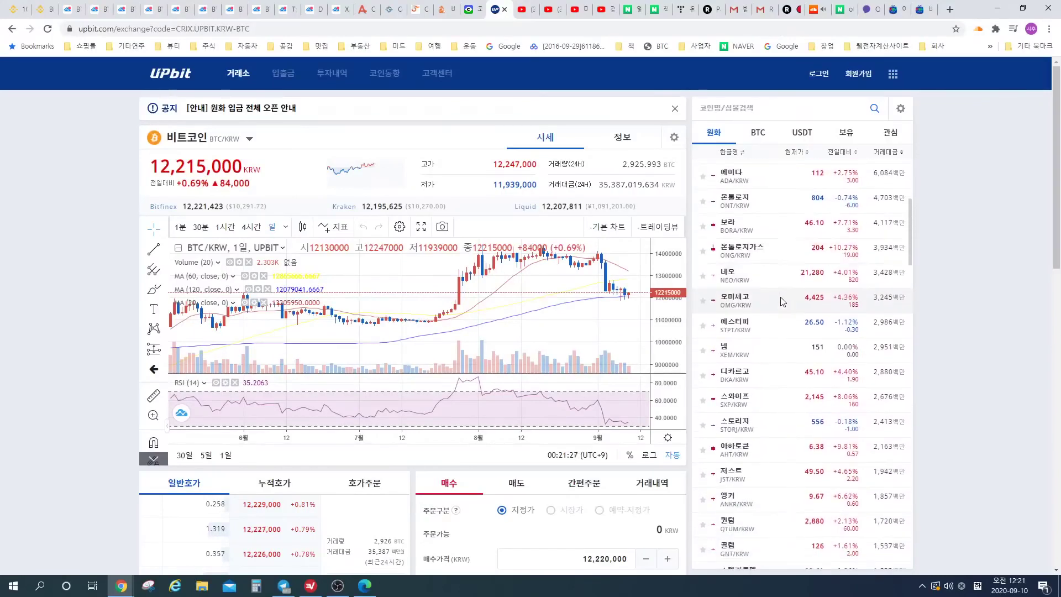
pyautogui.scroll(-1, 782, 301)
pyautogui.scroll(5, 777, 296)
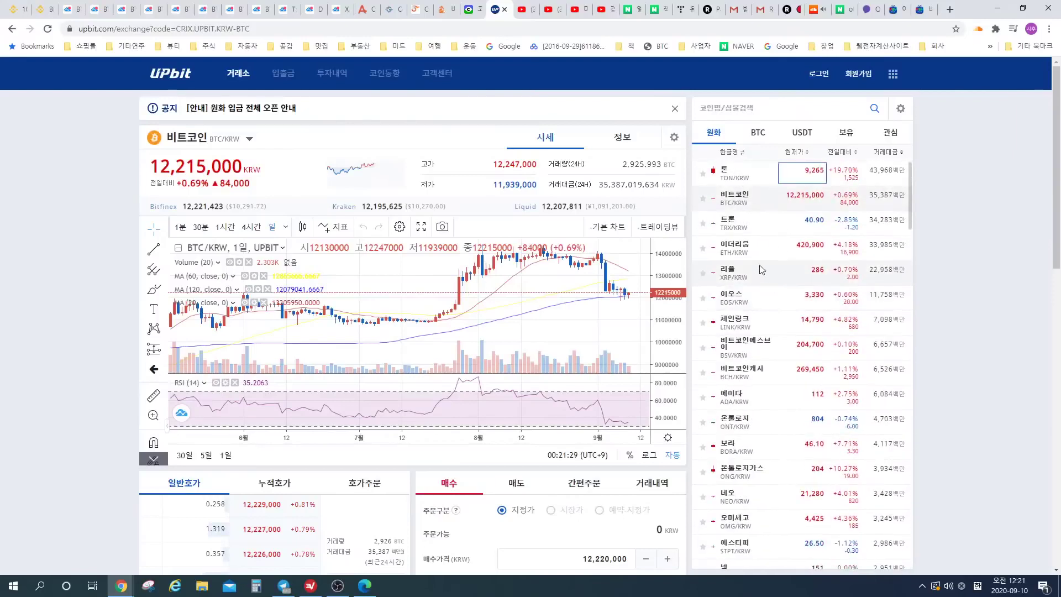
# - Compare prices and daily changes of the lower-volume coins further down the KRW market list, and return to its beginning
pyautogui.scroll(-2, 756, 263)
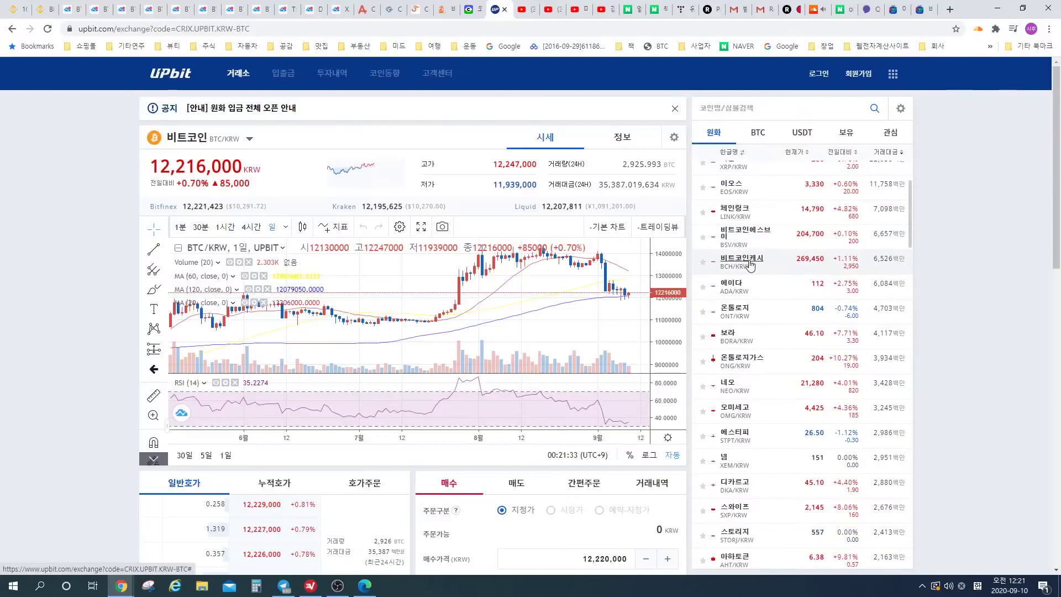
pyautogui.scroll(-3, 750, 265)
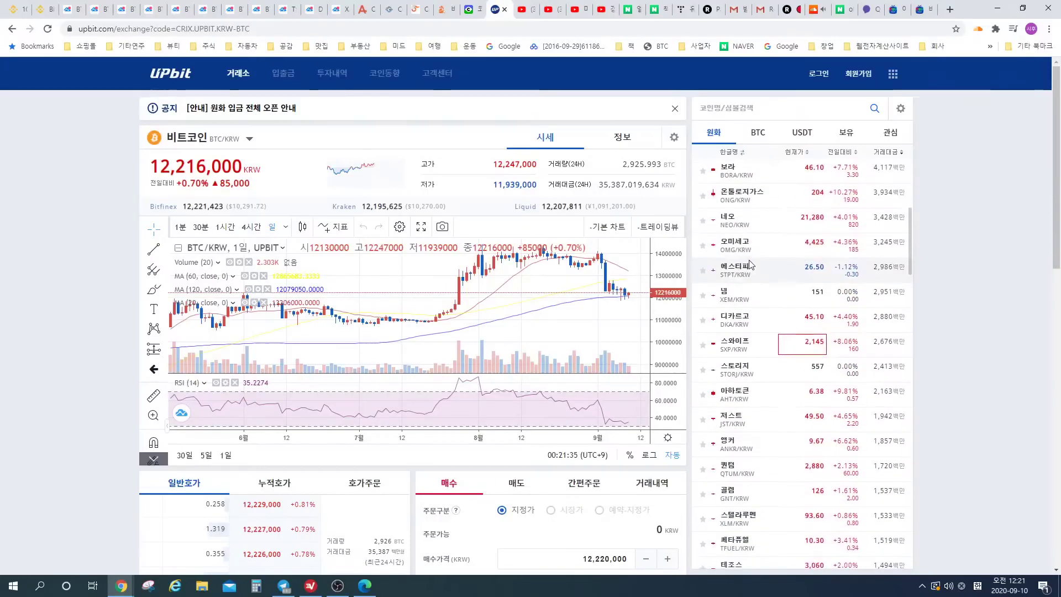
pyautogui.scroll(-1, 750, 264)
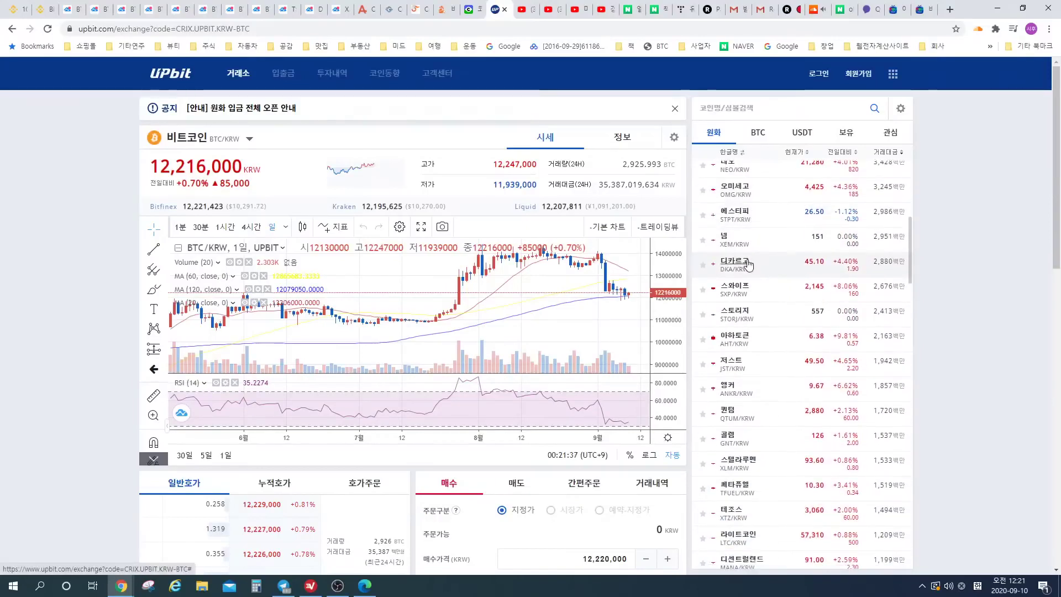
pyautogui.scroll(-2, 748, 265)
pyautogui.scroll(-1, 740, 332)
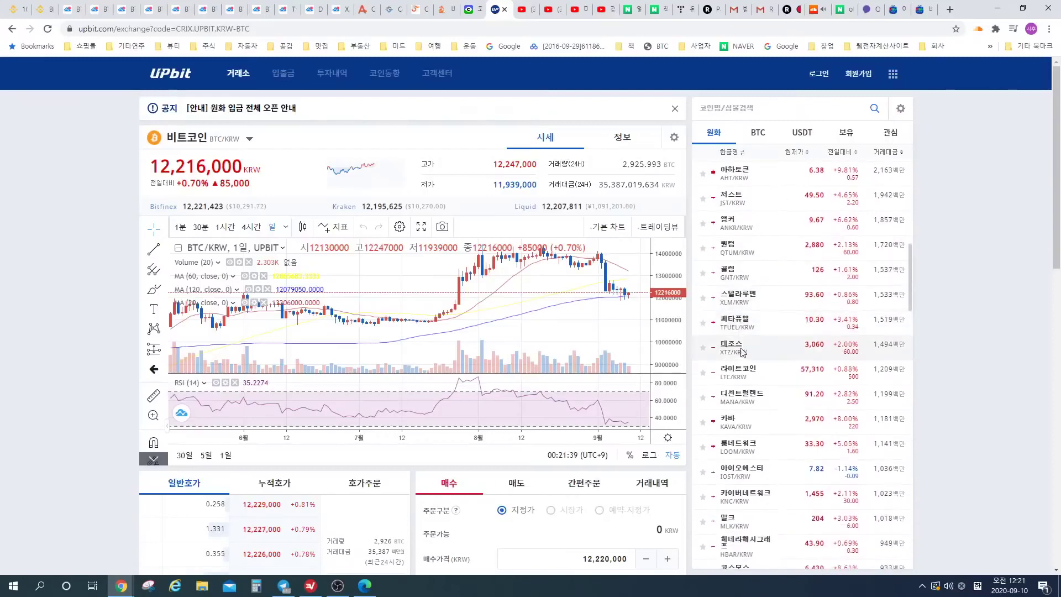
pyautogui.scroll(-1, 739, 353)
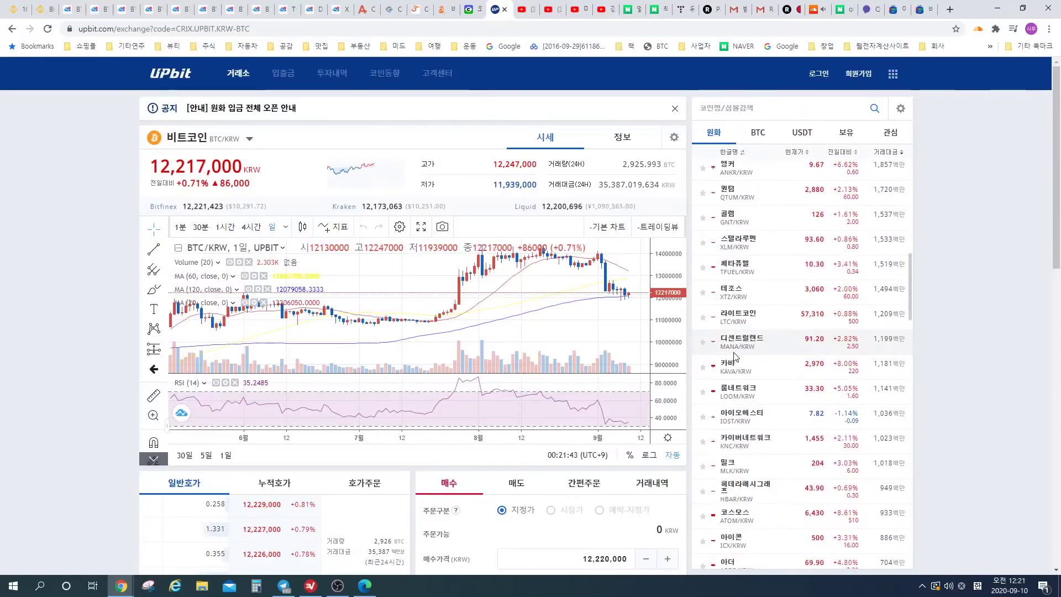
pyautogui.scroll(-1, 735, 356)
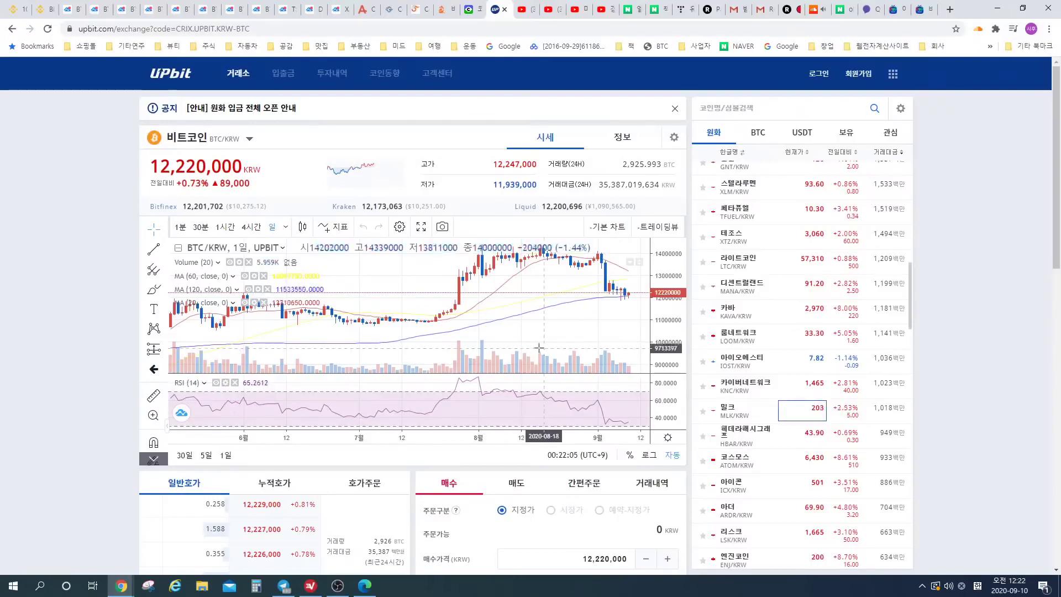
pyautogui.scroll(-2, 797, 298)
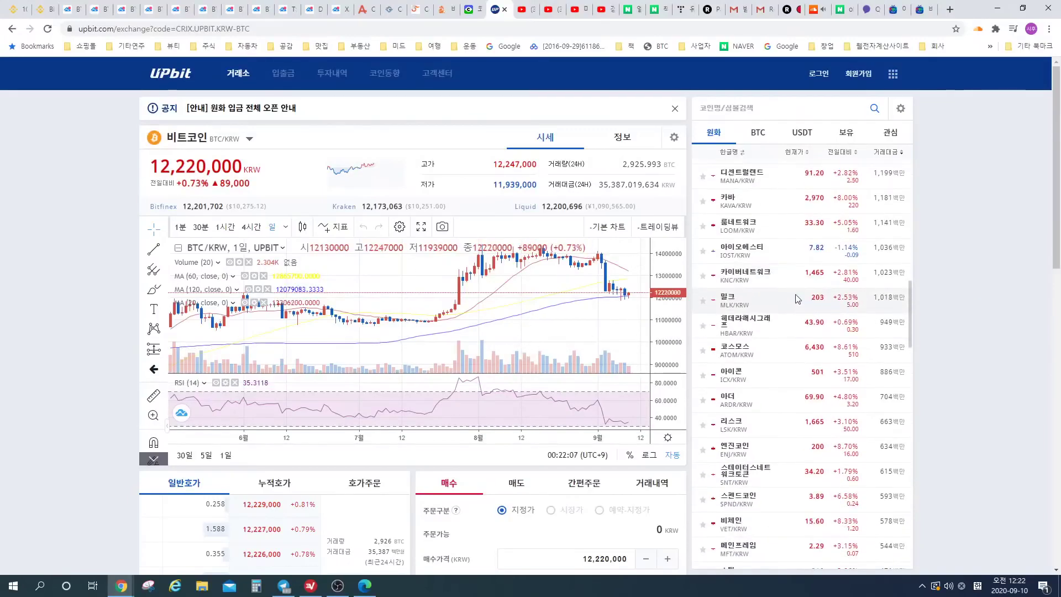
pyautogui.scroll(-1, 801, 312)
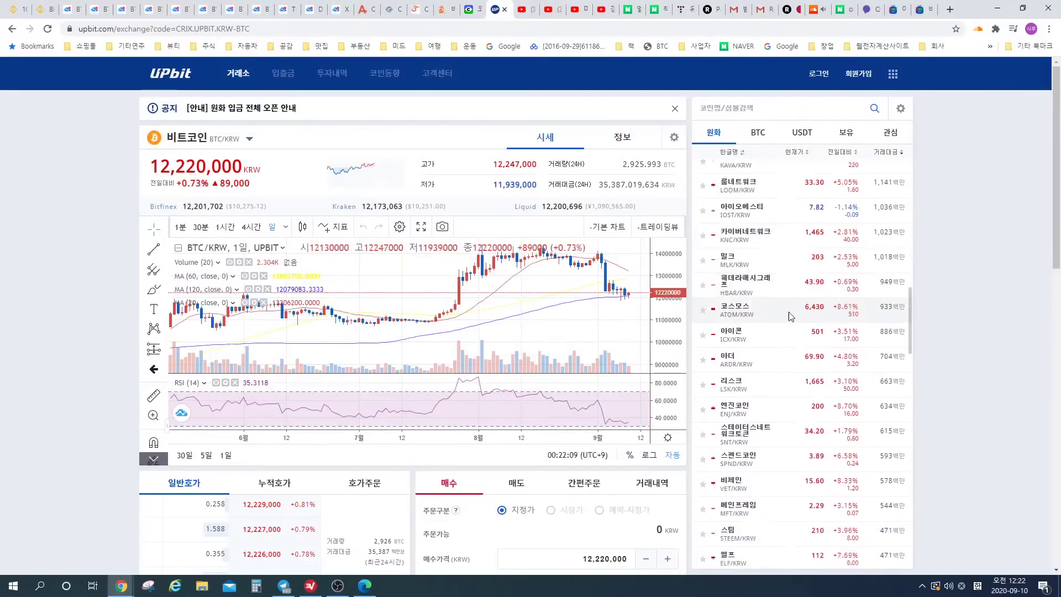
pyautogui.scroll(-3, 803, 324)
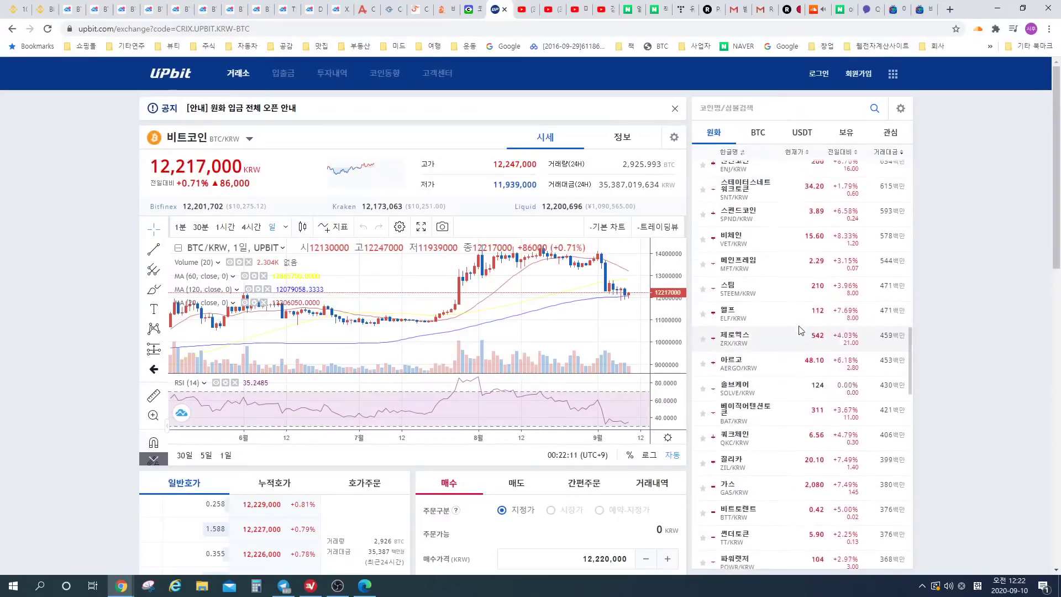
pyautogui.scroll(14, 801, 310)
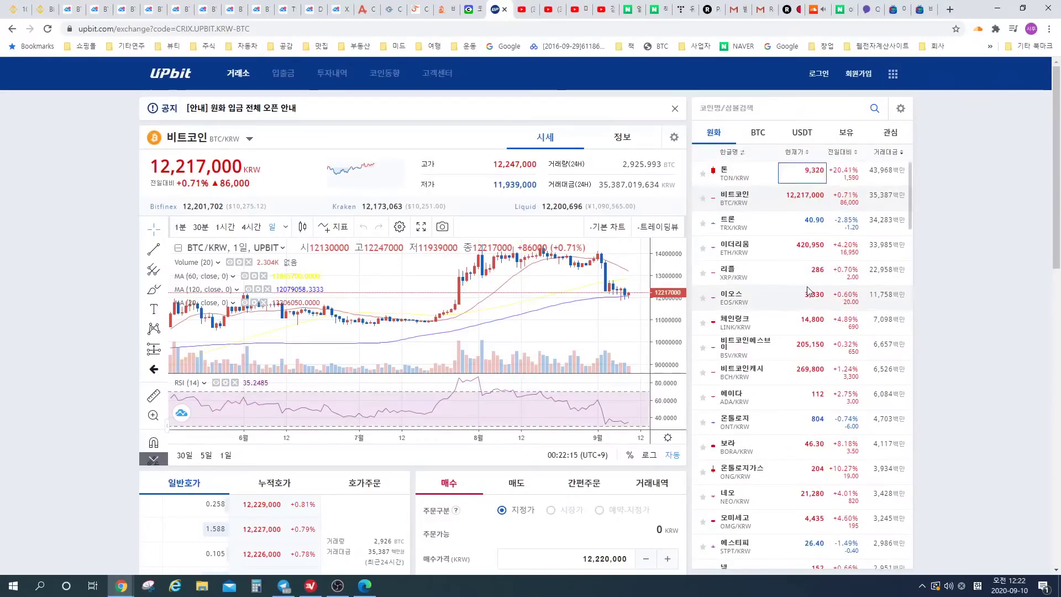
pyautogui.scroll(3, 801, 238)
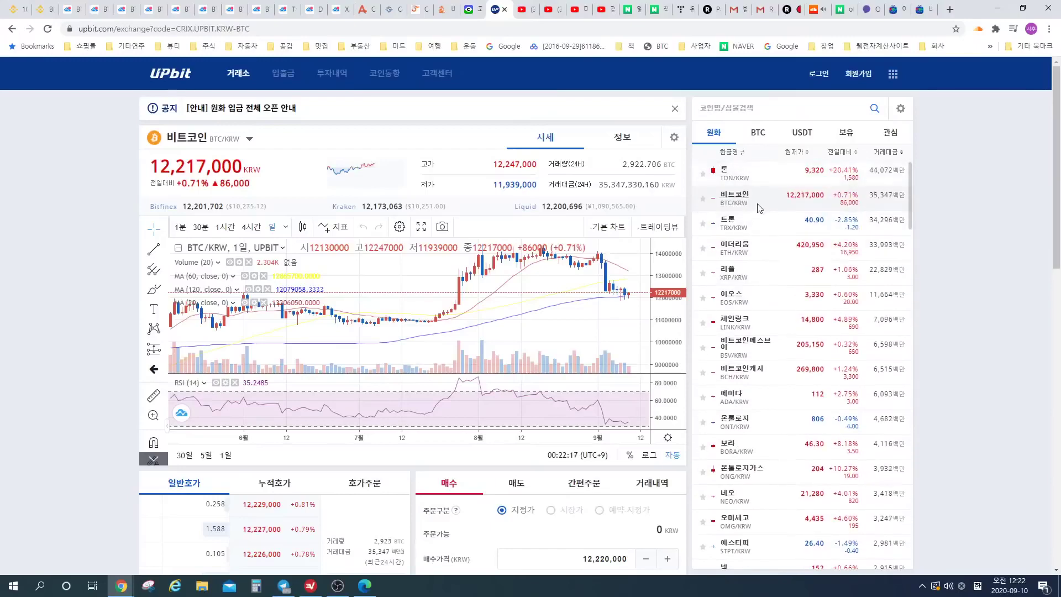
# - Switch back to TradingView and bring up the 5-minute BTCUSDT chart with the white trendlines
pyautogui.click(156, 6)
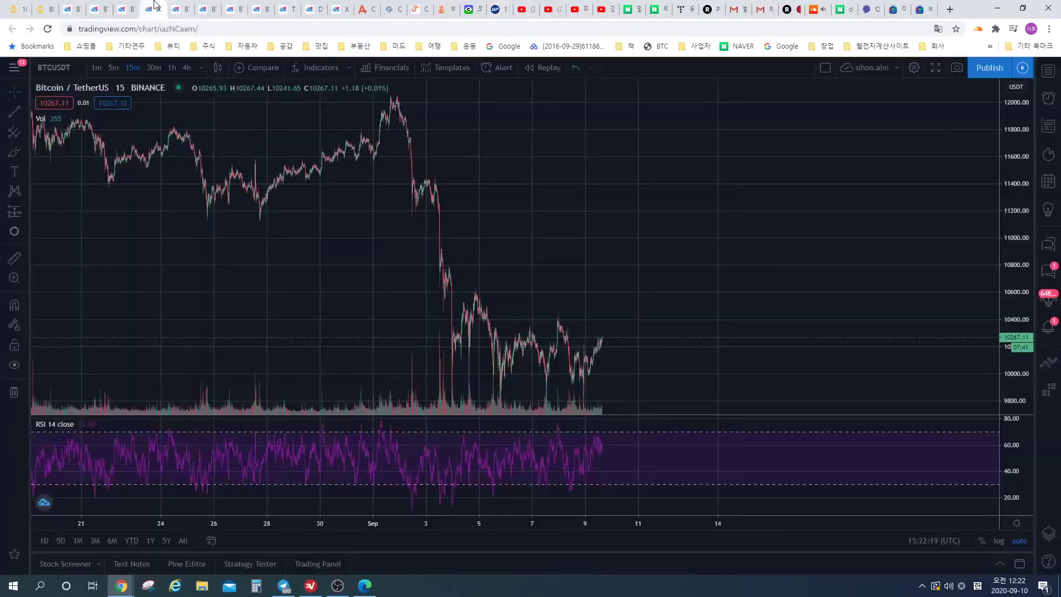
pyautogui.click(121, 8)
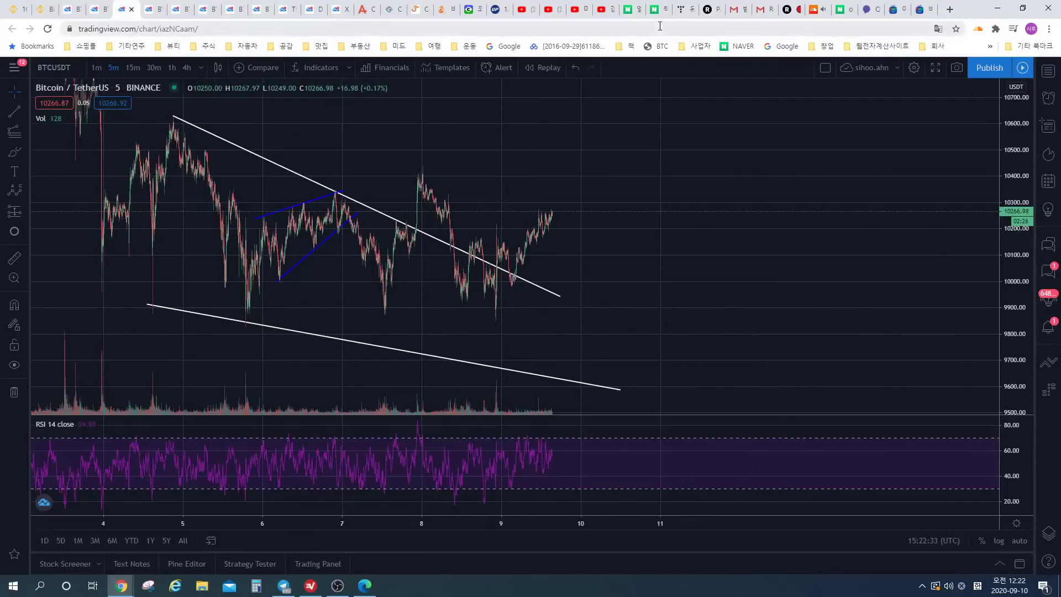
# - Switch to YouTube and open the video "100만원으로 1억버는과정 전격공개_제1화" from the video list of the signed-in account's own channel
pyautogui.click(525, 8)
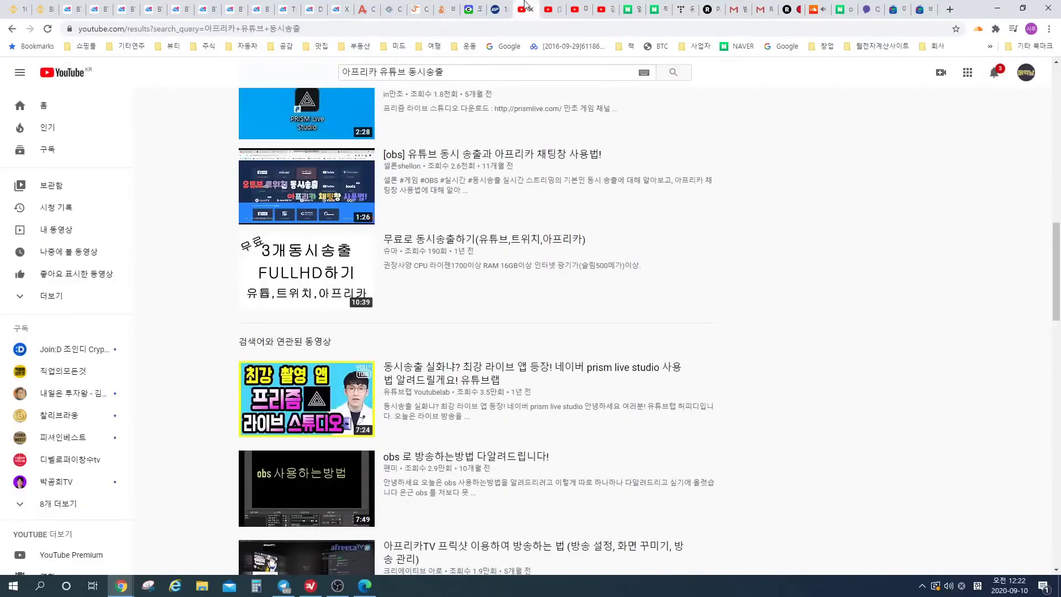
pyautogui.click(1024, 72)
pyautogui.click(928, 146)
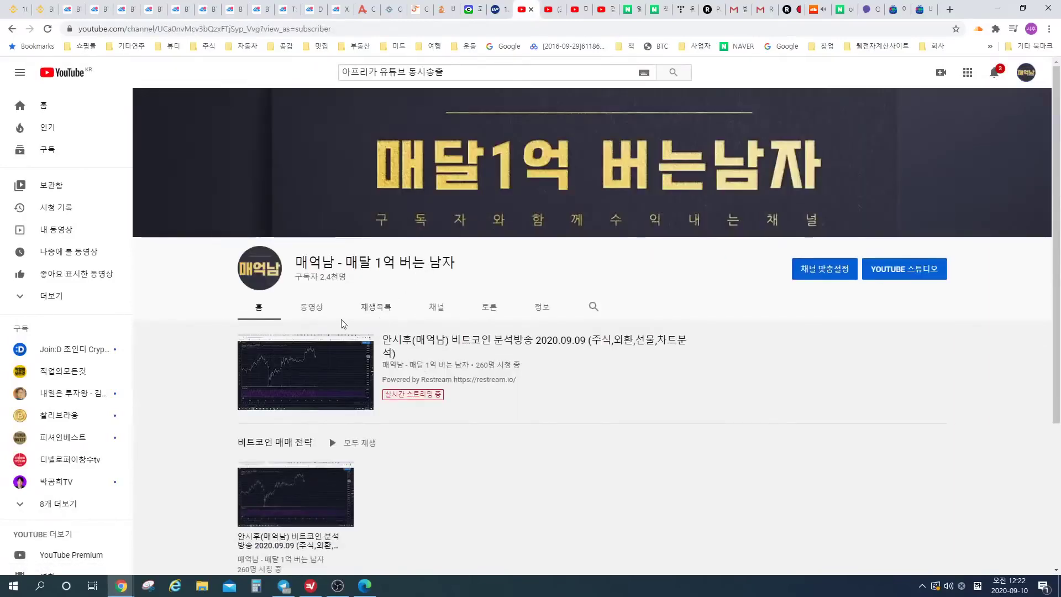
pyautogui.click(324, 312)
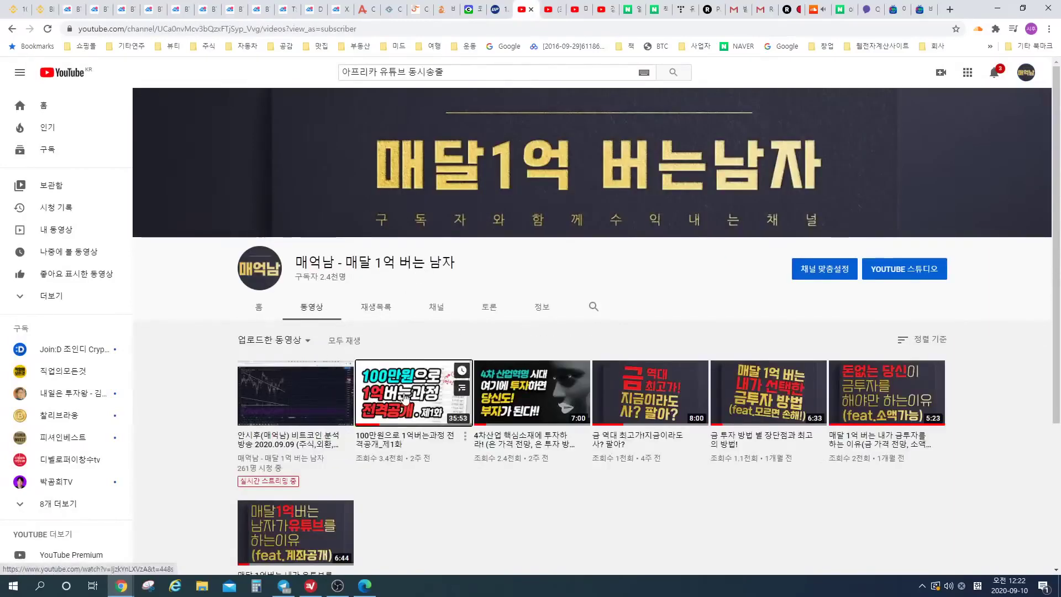
pyautogui.click(408, 391)
pyautogui.scroll(-4, 105, 421)
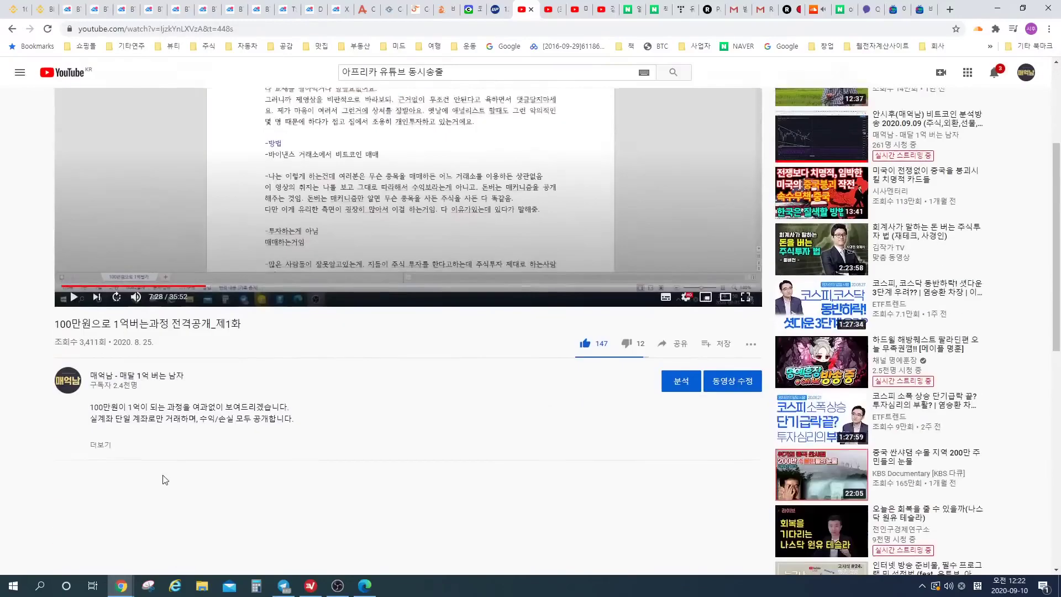
pyautogui.click(105, 420)
pyautogui.scroll(-2, 166, 430)
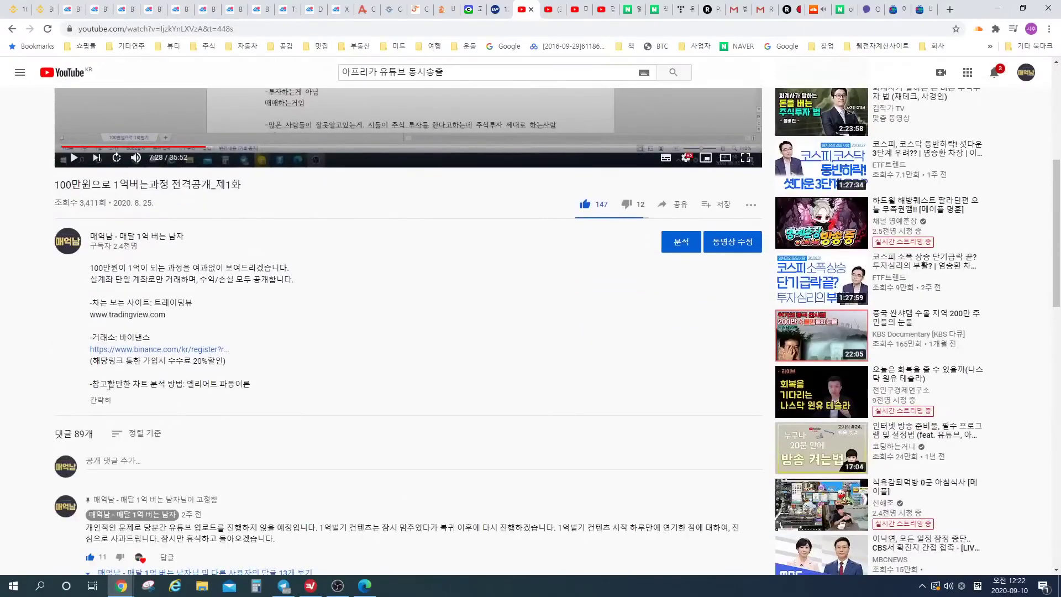
pyautogui.moveTo(93, 302); pyautogui.dragTo(152, 301)
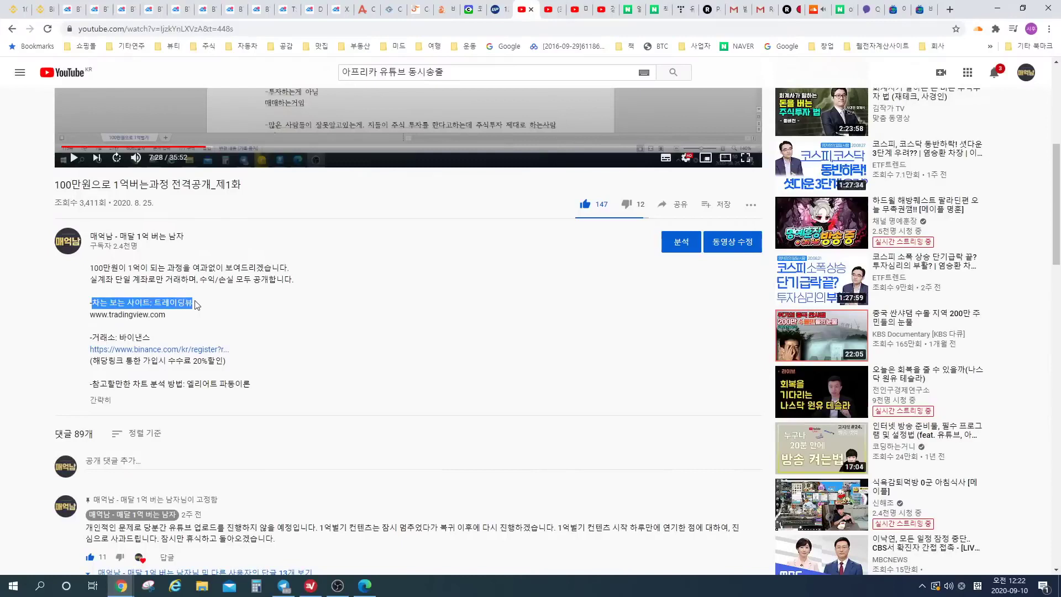
pyautogui.click(96, 316)
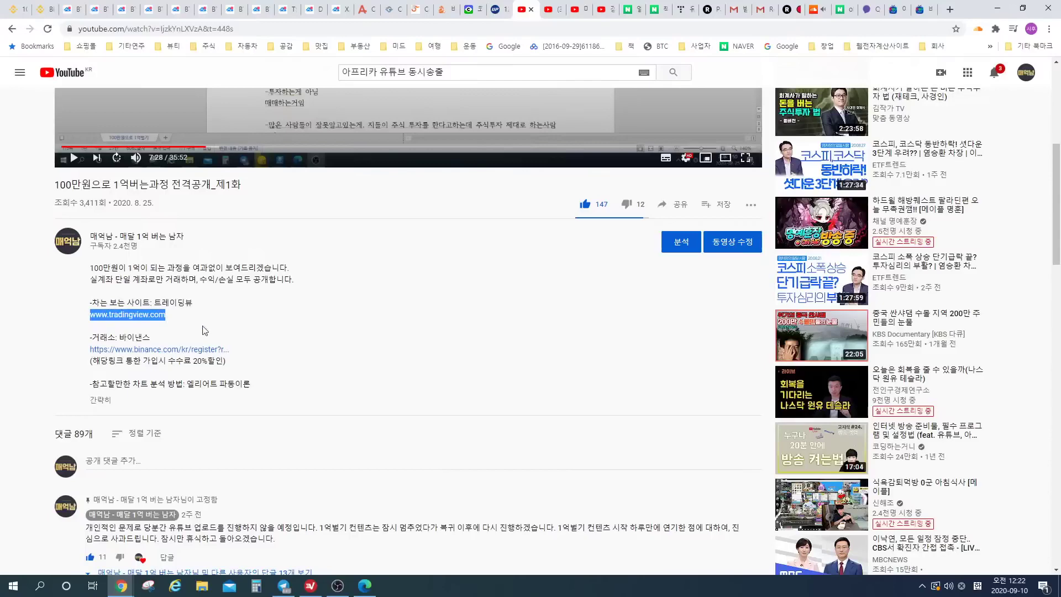
pyautogui.scroll(3, 205, 330)
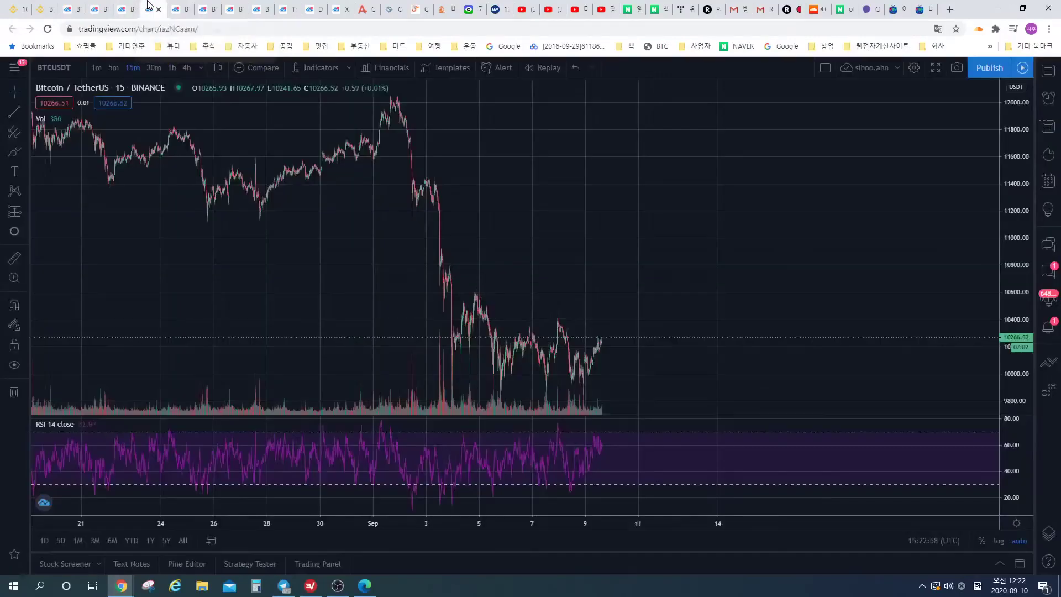
# - Switch to TradingView's 15-minute BTCUSDT chart and examine the price decline since early September
pyautogui.click(149, 9)
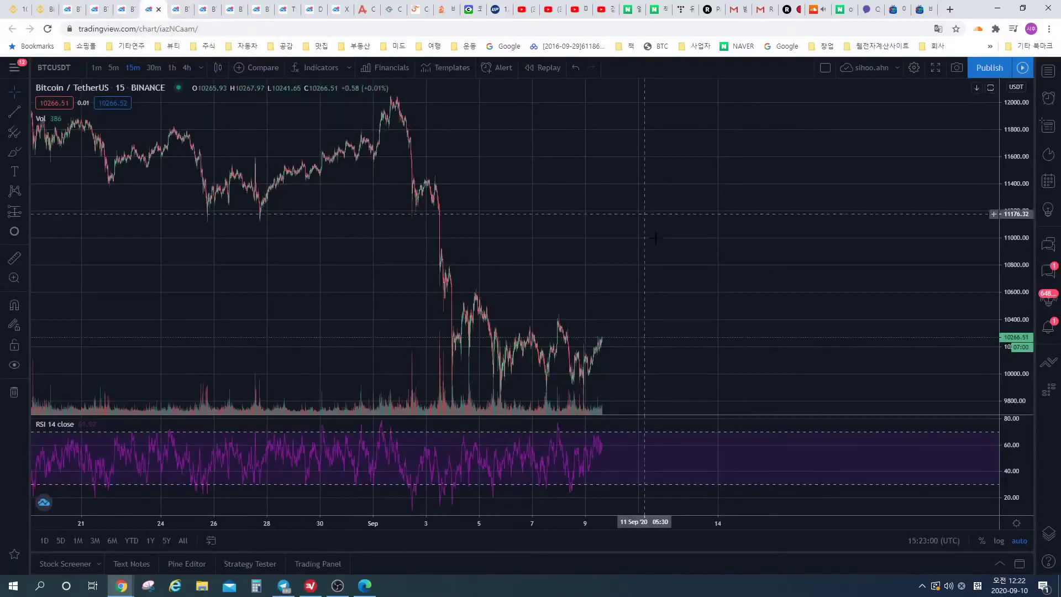
pyautogui.scroll(3, 585, 250)
pyautogui.scroll(-3, 577, 251)
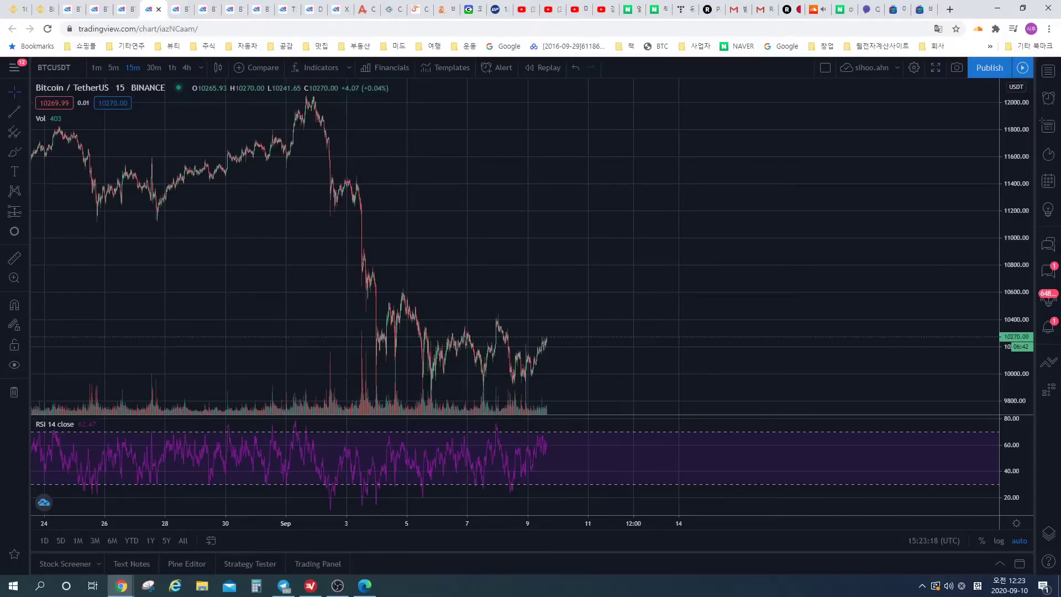
pyautogui.scroll(2, 189, 517)
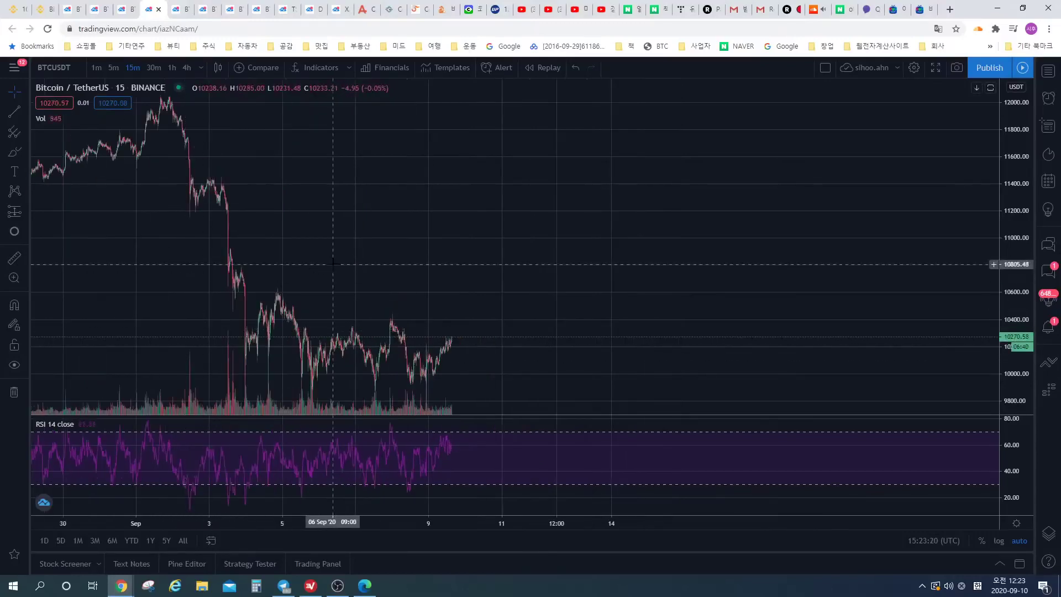
# - Bring up the 5-minute BTCUSDT chart and examine the latest prices against the white trendlines, with empty space ahead of them
pyautogui.click(125, 7)
pyautogui.moveTo(625, 232); pyautogui.dragTo(517, 231)
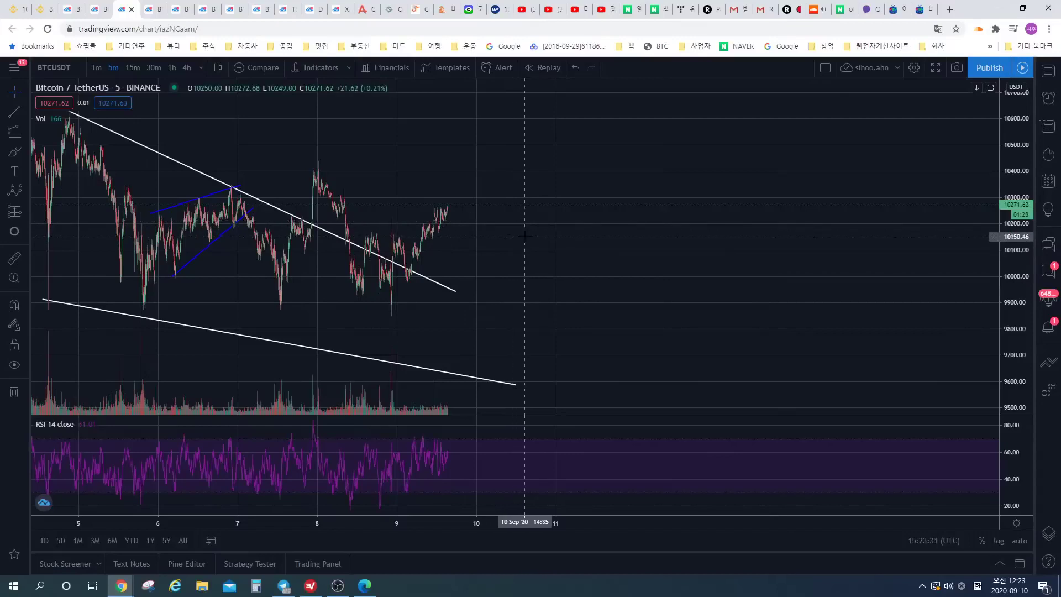
pyautogui.moveTo(523, 234); pyautogui.dragTo(411, 250)
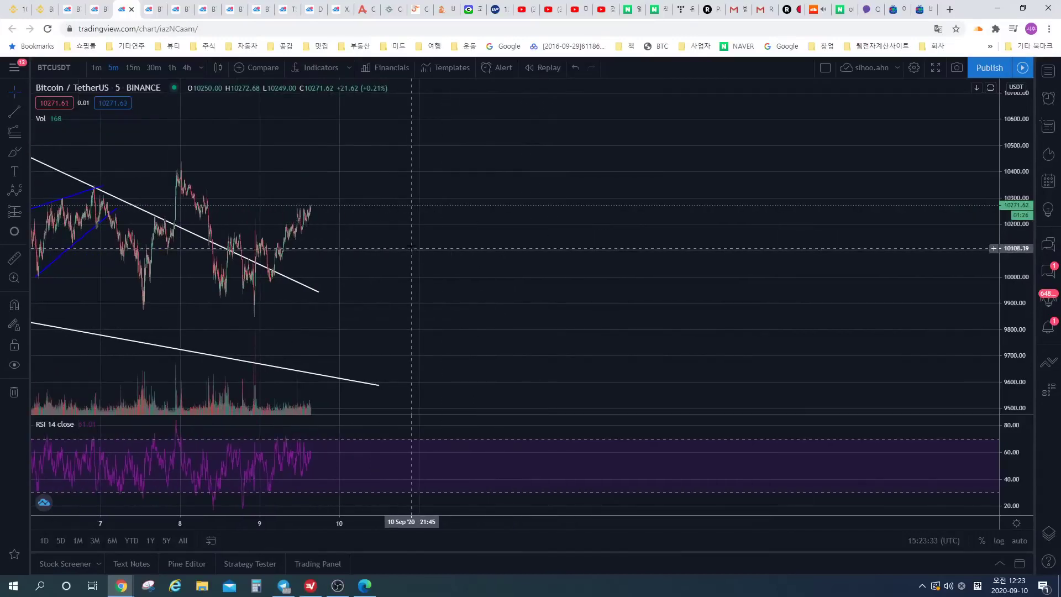
# - Return to the 15-minute BTCUSDT chart and examine the September decline on a wider price range with empty space beside the latest candles
pyautogui.click(153, 8)
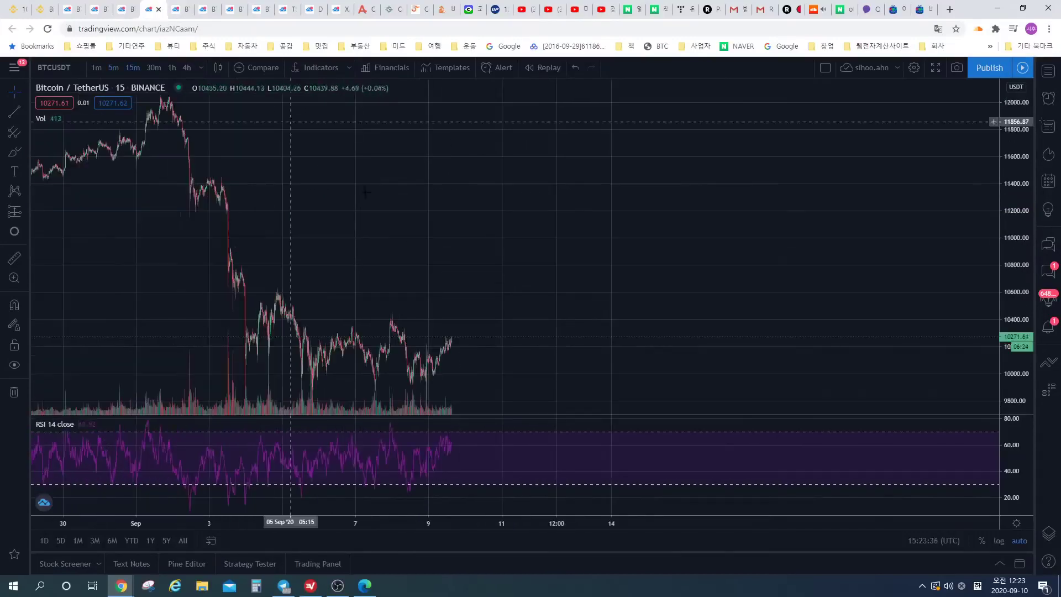
pyautogui.scroll(-2, 553, 248)
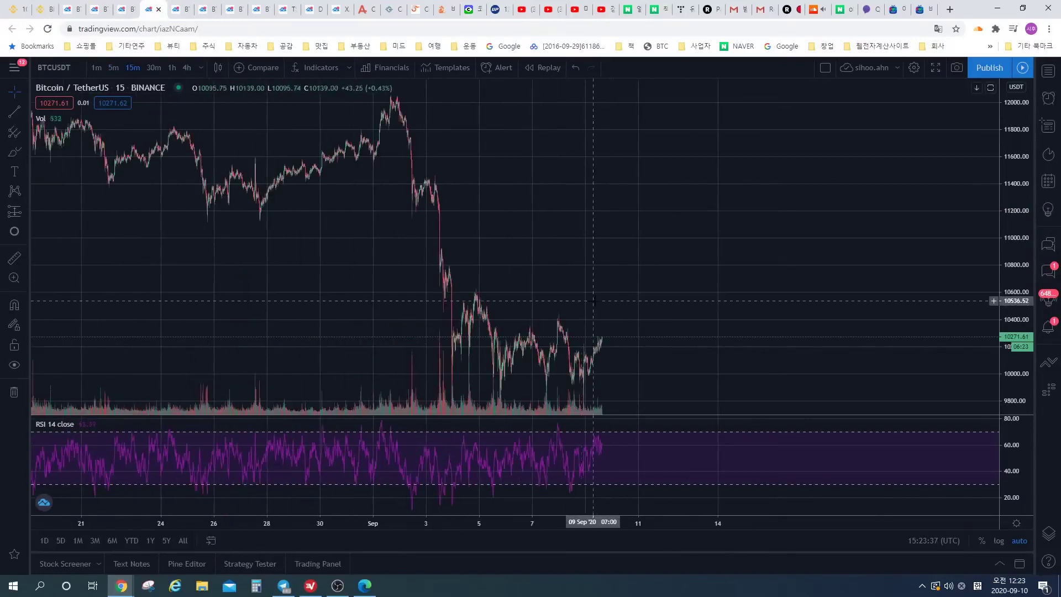
pyautogui.click(1018, 525)
pyautogui.click(942, 202)
pyautogui.scroll(-1, 840, 224)
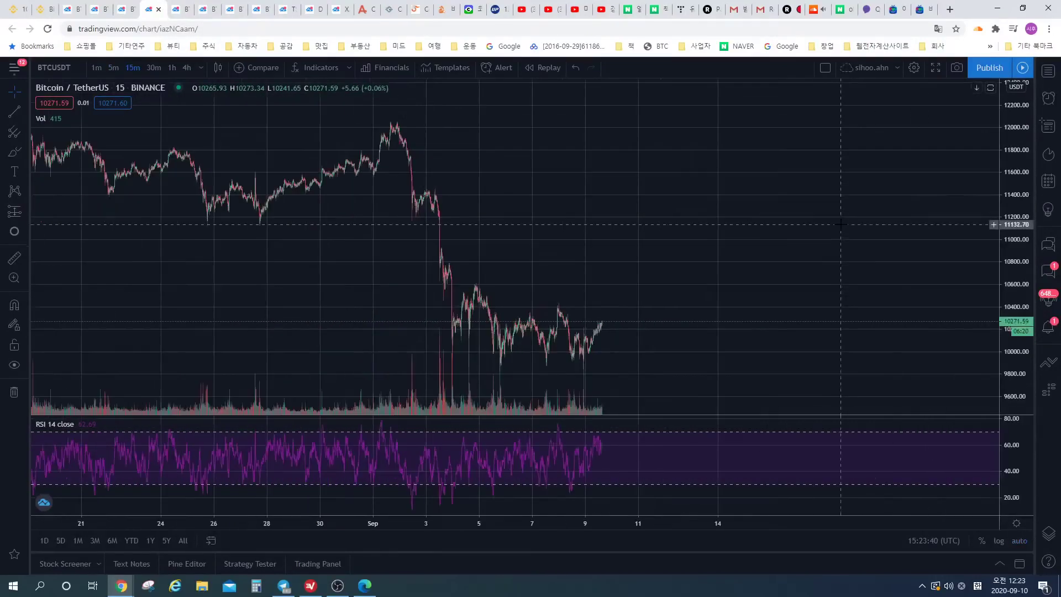
pyautogui.moveTo(841, 224); pyautogui.dragTo(639, 170)
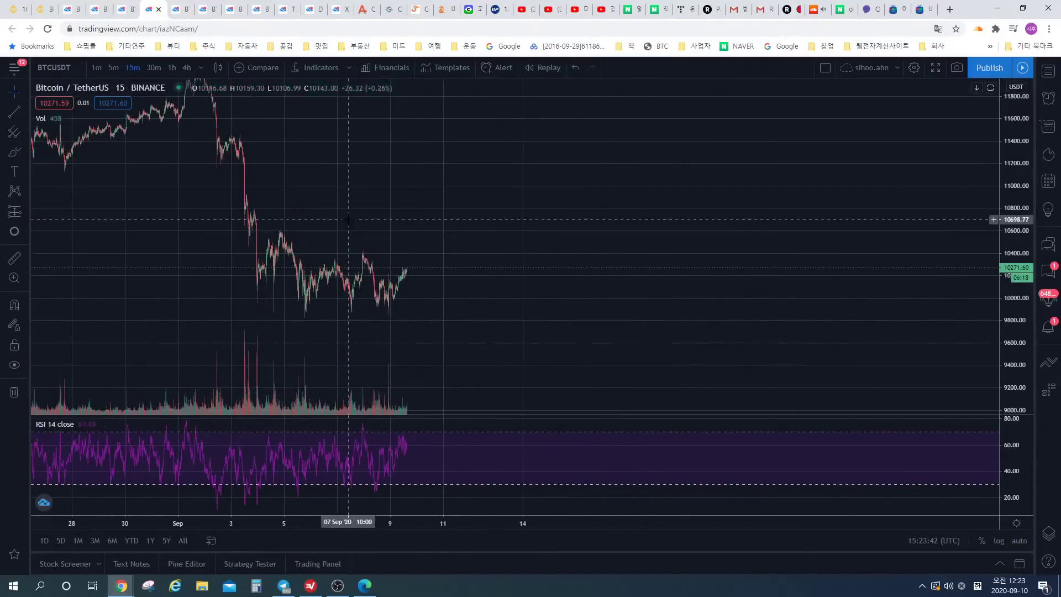
pyautogui.moveTo(348, 220); pyautogui.dragTo(431, 221)
pyautogui.moveTo(482, 199); pyautogui.dragTo(446, 211)
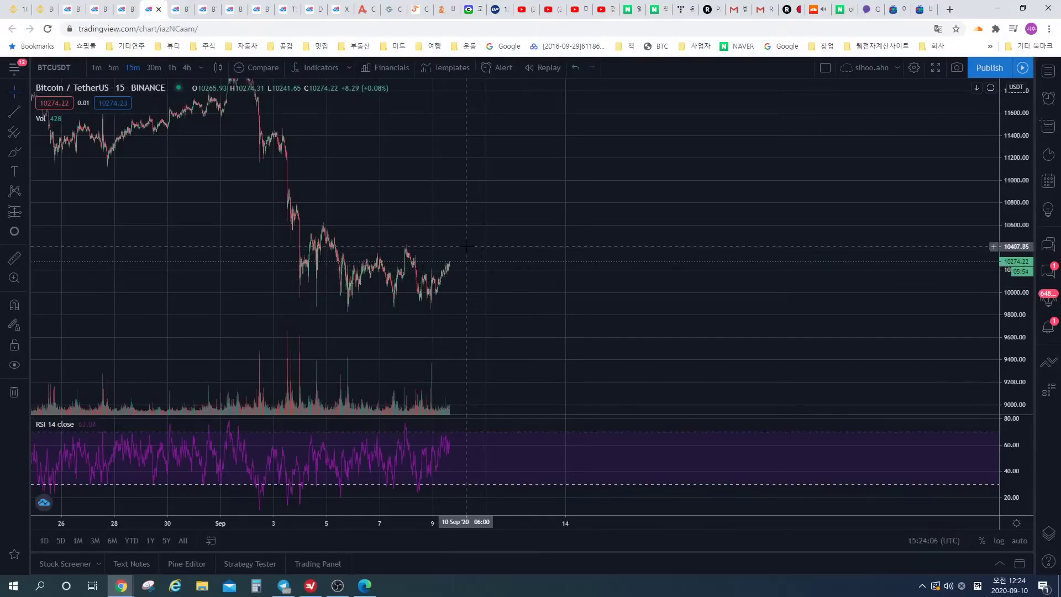
pyautogui.moveTo(450, 246); pyautogui.dragTo(398, 247)
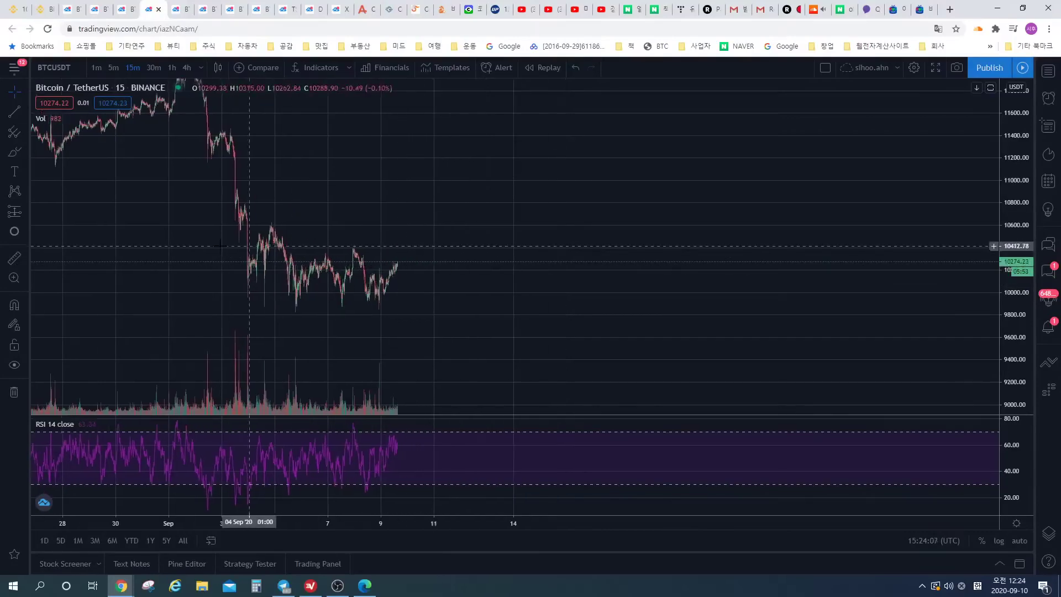
# - Place a red text note reading "1. 매수하는 이유 2. 매수하는 가격 3. 손절하는 가격 4. 수익실현하는 가격" on four lines, above and beyond the latest candles near 11,039
pyautogui.click(15, 232)
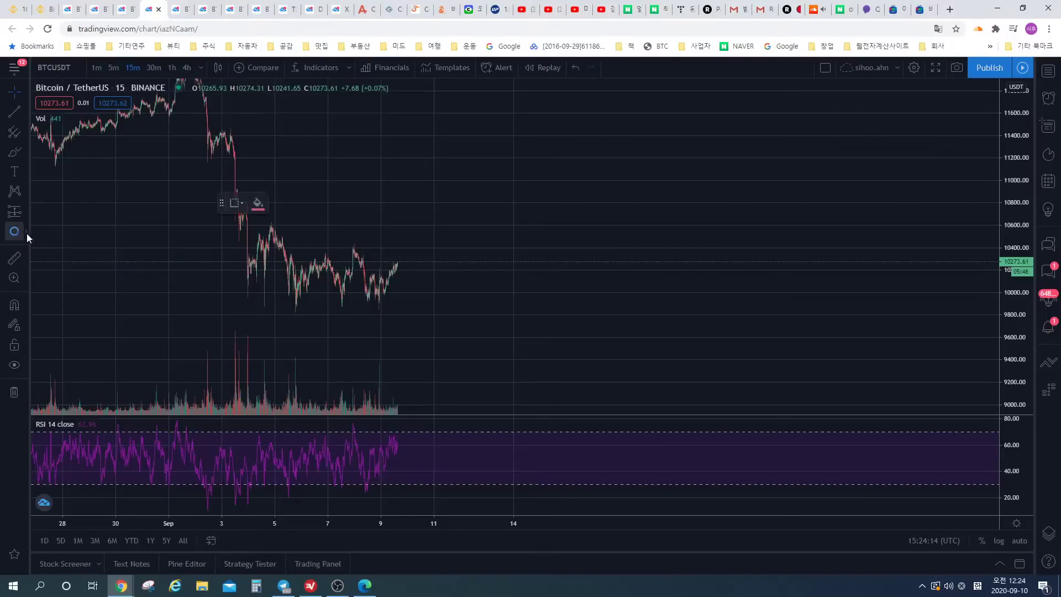
pyautogui.click(267, 205)
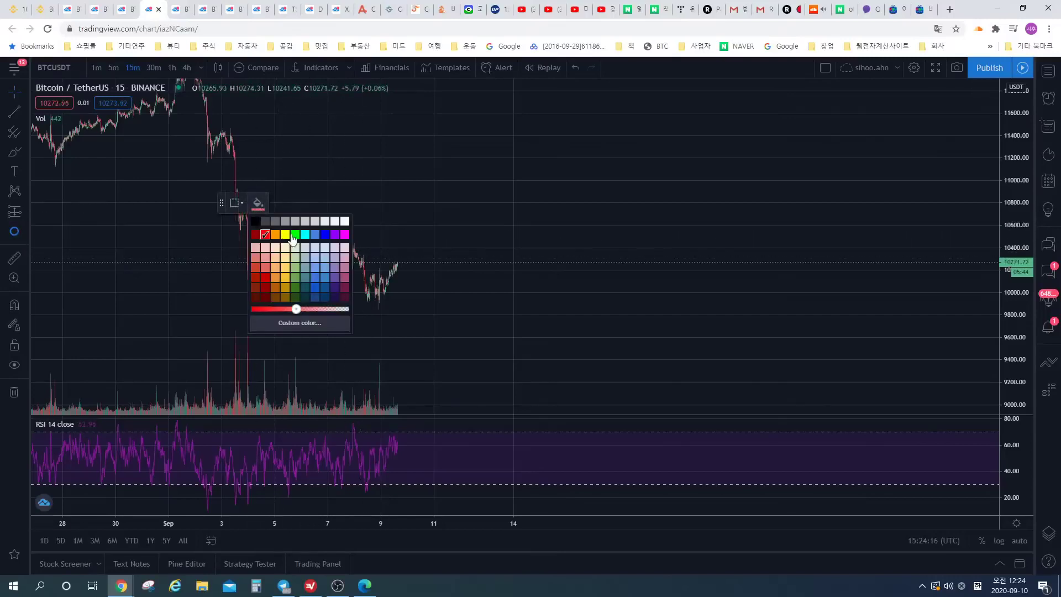
pyautogui.click(16, 175)
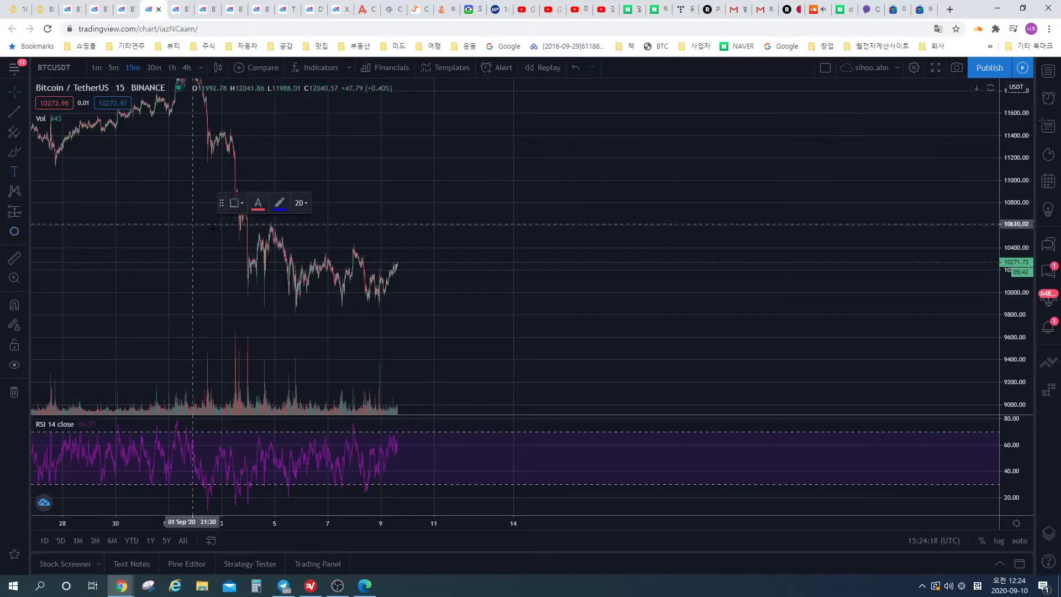
pyautogui.click(450, 222)
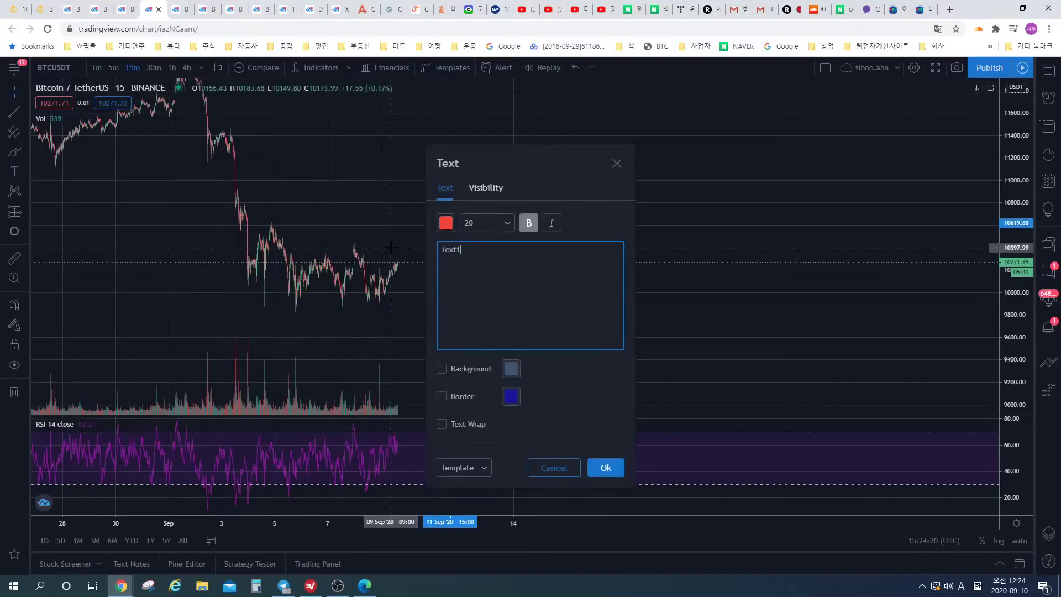
pyautogui.press('BackSpace')
pyautogui.press('BackSpace')
pyautogui.press('BackSpace')
pyautogui.press('BackSpace')
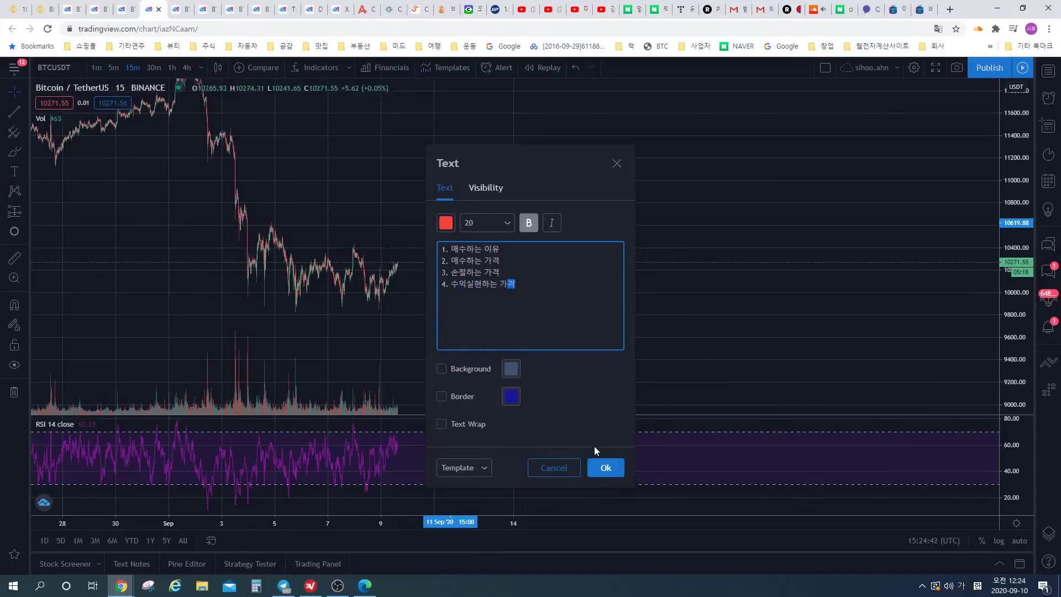
pyautogui.click(602, 466)
pyautogui.moveTo(529, 236); pyautogui.dragTo(560, 189)
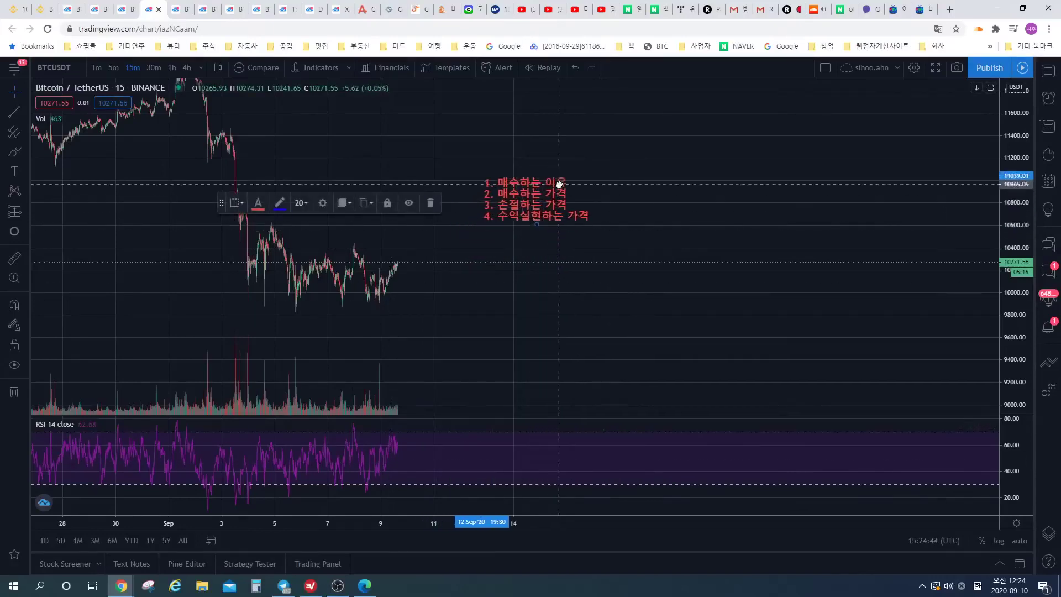
pyautogui.click(634, 193)
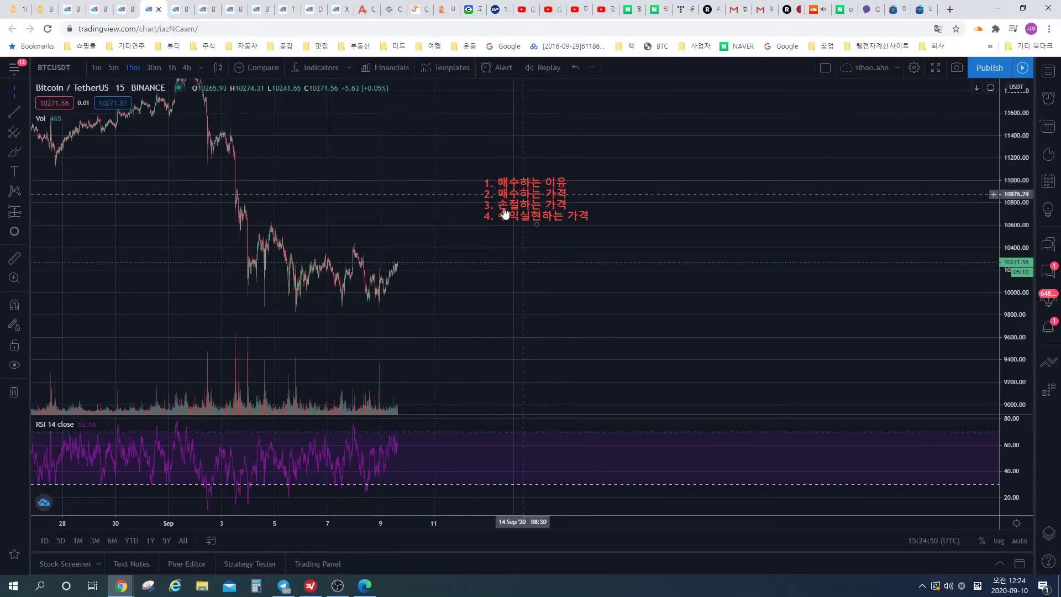
# - Brush a yellow circle around the 9 September low, a downward arrow from it to about 9,400, and a question mark beside the arrow
pyautogui.moveTo(378, 309); pyautogui.dragTo(407, 290)
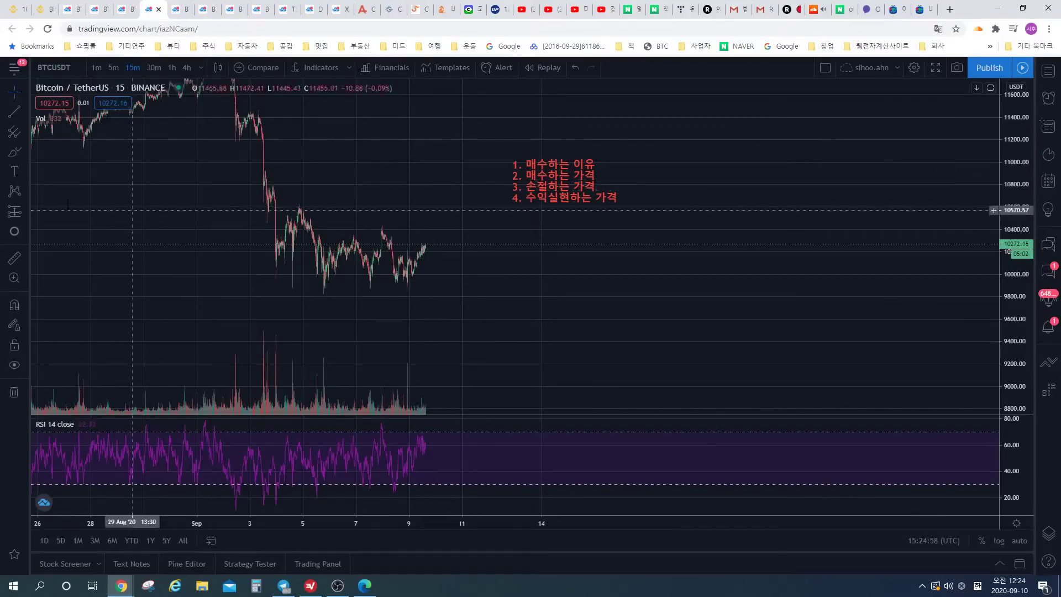
pyautogui.click(14, 152)
pyautogui.moveTo(419, 278)
pyautogui.mouseDown()
pyautogui.moveTo(391, 288)
pyautogui.moveTo(423, 273)
pyautogui.moveTo(471, 340)
pyautogui.moveTo(444, 341)
pyautogui.mouseUp()
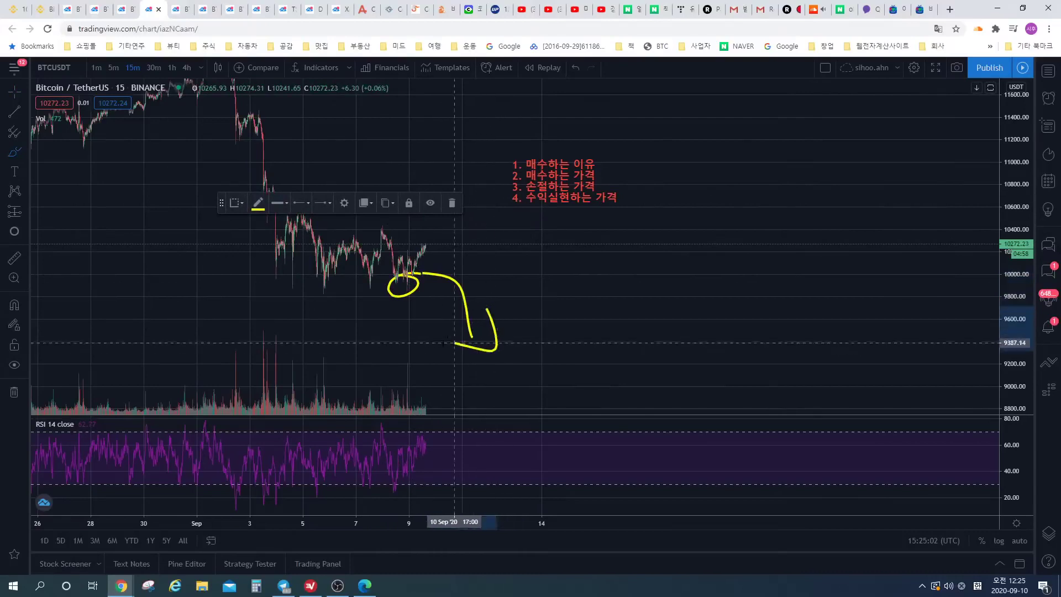
pyautogui.moveTo(517, 299)
pyautogui.mouseDown()
pyautogui.moveTo(534, 298)
pyautogui.moveTo(552, 334)
pyautogui.moveTo(545, 367)
pyautogui.mouseUp()
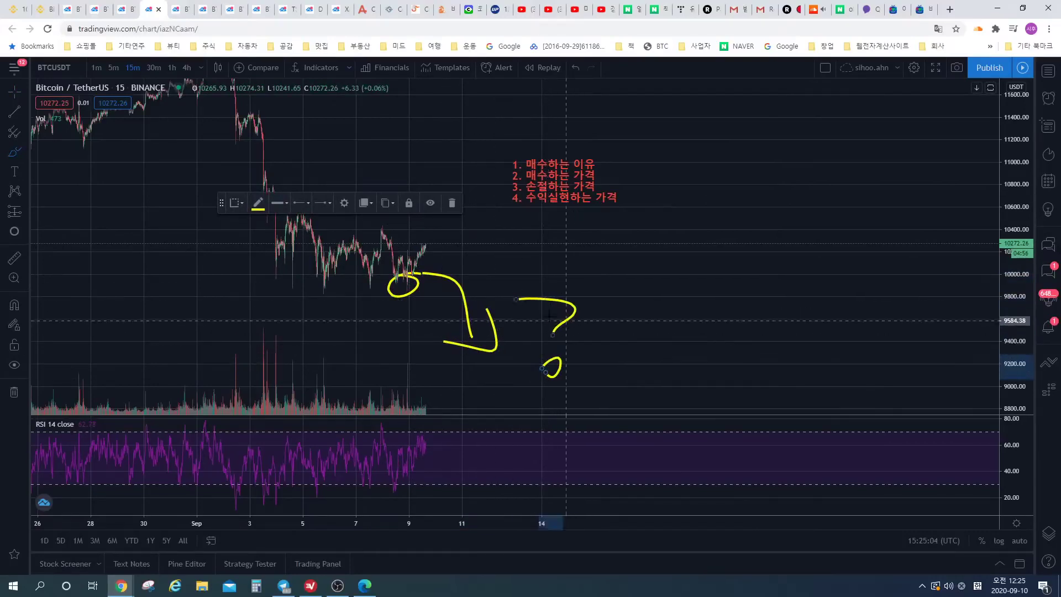
pyautogui.moveTo(532, 300)
pyautogui.mouseDown()
pyautogui.moveTo(574, 312)
pyautogui.moveTo(544, 359)
pyautogui.mouseUp()
# - Undo the yellow question mark, arrow and circle strokes, keeping the red text note
pyautogui.hotkey('ctrl', 'z')
pyautogui.hotkey('ctrl', 'z')
pyautogui.hotkey('ctrl', 'z')
pyautogui.hotkey('ctrl', 'z')
pyautogui.hotkey('ctrl', 'z')
pyautogui.hotkey('ctrl', 'z')
pyautogui.hotkey('ctrl', 'z')
pyautogui.hotkey('ctrl', 'z')
pyautogui.hotkey('ctrl', 'z')
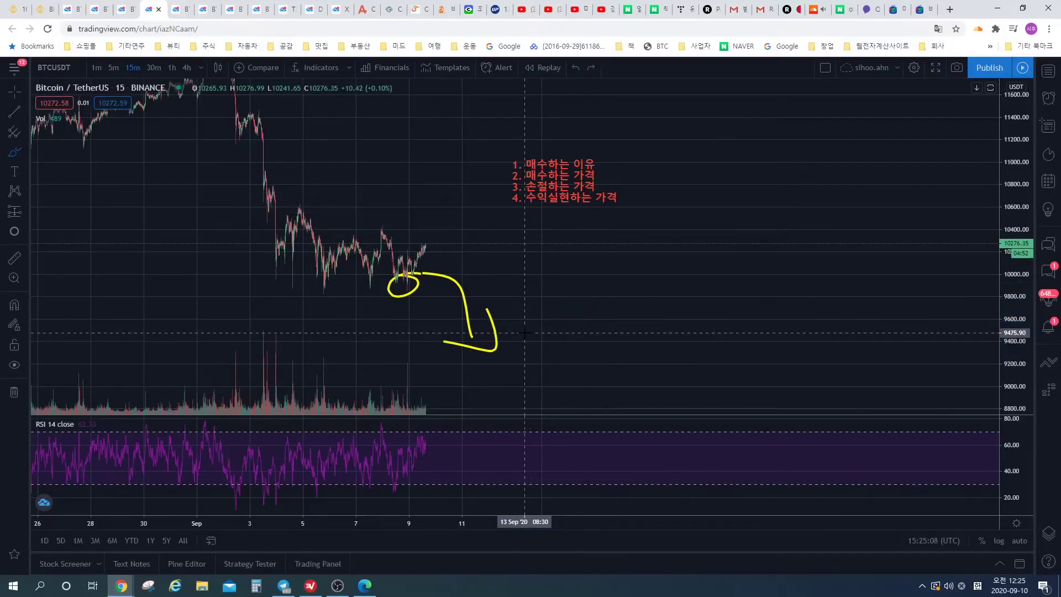
# - Brush a yellow arrow falling from just under the 9 September low to about 9,500, and undo its strokes
pyautogui.moveTo(410, 292)
pyautogui.mouseDown()
pyautogui.moveTo(473, 324)
pyautogui.moveTo(457, 337)
pyautogui.mouseUp()
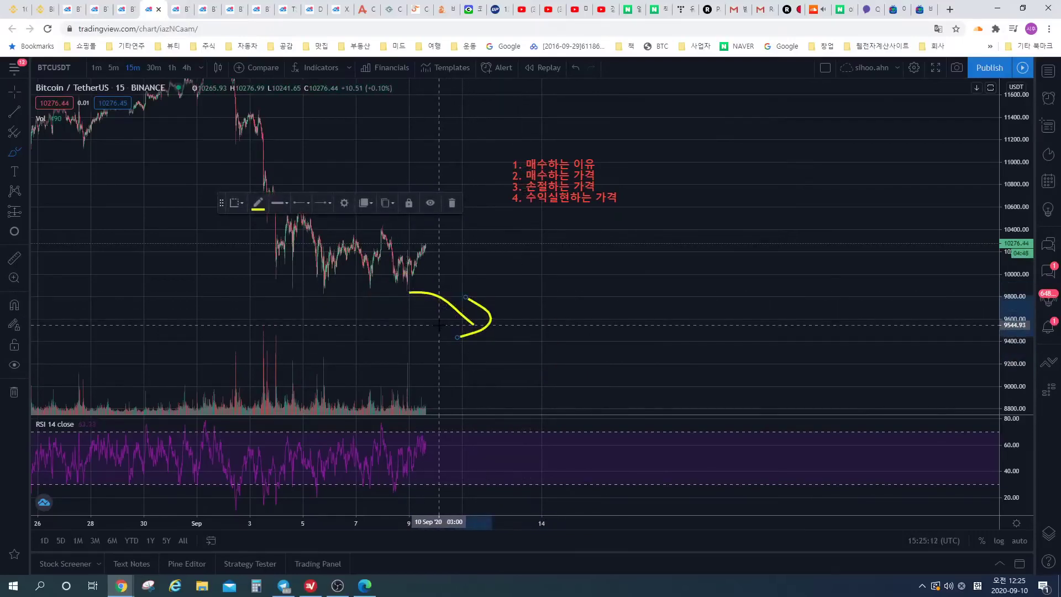
pyautogui.moveTo(471, 289); pyautogui.dragTo(457, 338)
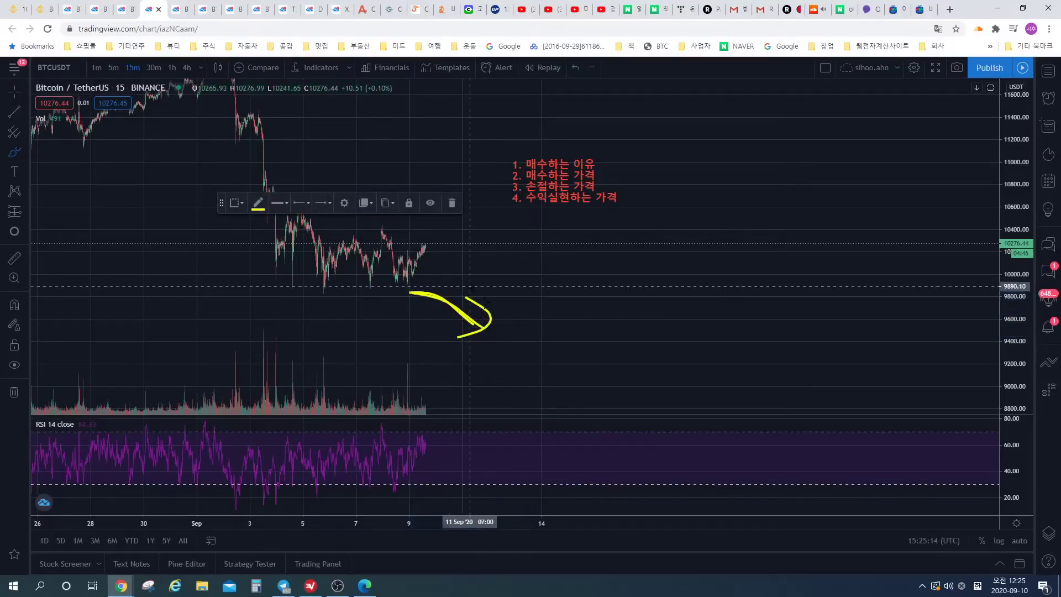
pyautogui.hotkey('ctrl', 'z')
pyautogui.hotkey('ctrl', 'z')
pyautogui.hotkey('ctrl', 'z')
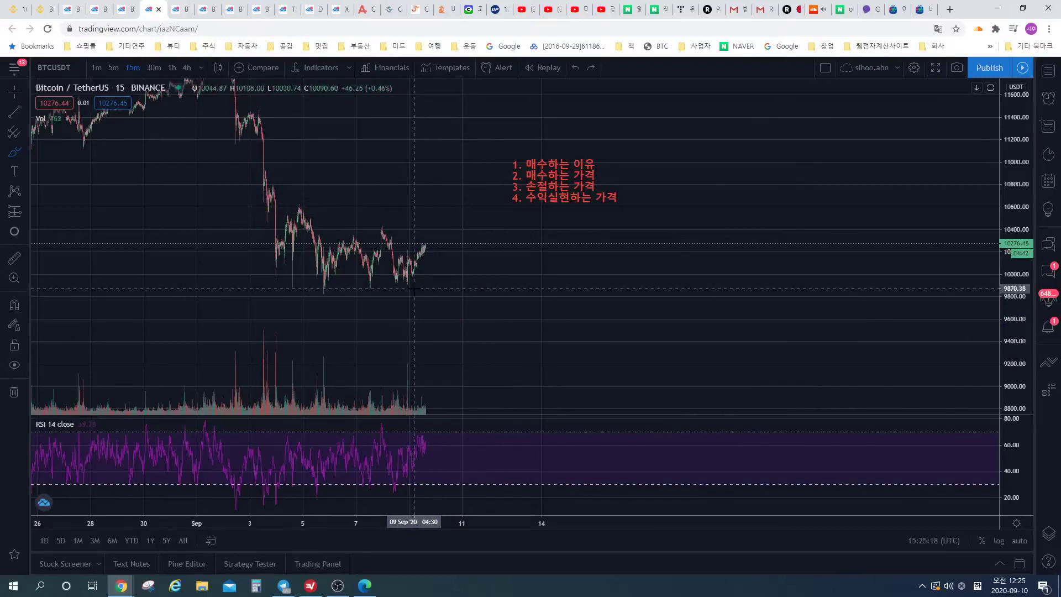
# - Brush freehand strokes from the 9 September low across the empty area ahead at about 9,800, and undo them
pyautogui.moveTo(392, 289)
pyautogui.mouseDown()
pyautogui.moveTo(518, 287)
pyautogui.moveTo(458, 334)
pyautogui.moveTo(462, 342)
pyautogui.moveTo(576, 302)
pyautogui.mouseUp()
pyautogui.moveTo(579, 288); pyautogui.dragTo(636, 316)
pyautogui.moveTo(677, 310); pyautogui.dragTo(704, 309)
pyautogui.moveTo(709, 301)
pyautogui.mouseDown()
pyautogui.moveTo(721, 298)
pyautogui.moveTo(716, 323)
pyautogui.mouseUp()
pyautogui.hotkey('ctrl', 'z')
pyautogui.hotkey('ctrl', 'z')
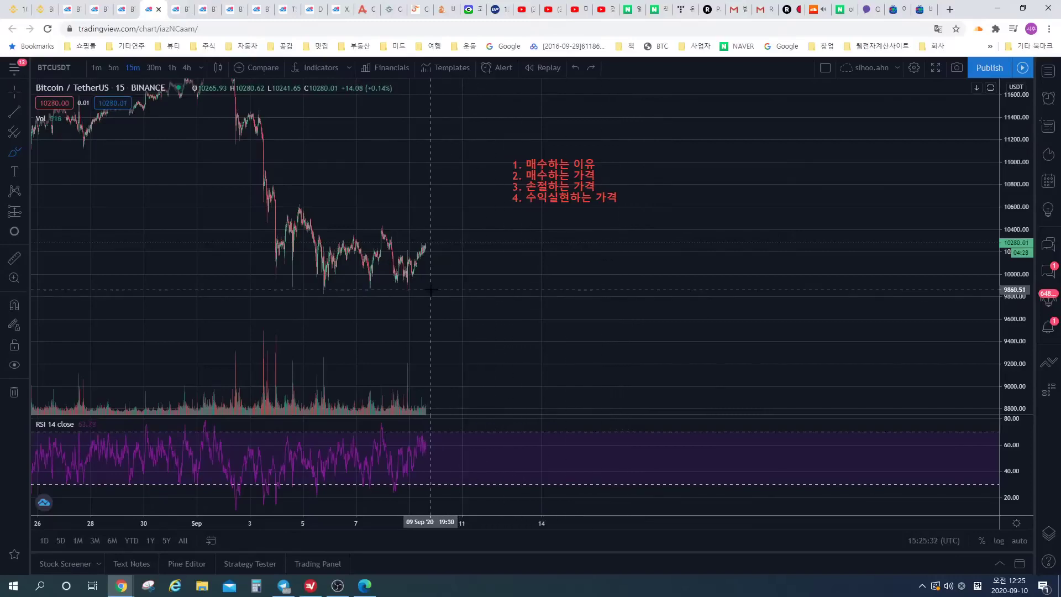
# - Brush yellow circles around the 9 September low, just below it at about 9,750, and above the latest candles at about 10,500
pyautogui.moveTo(410, 291)
pyautogui.mouseDown()
pyautogui.moveTo(394, 284)
pyautogui.moveTo(399, 259)
pyautogui.moveTo(418, 313)
pyautogui.moveTo(433, 290)
pyautogui.moveTo(445, 305)
pyautogui.moveTo(432, 313)
pyautogui.mouseUp()
pyautogui.moveTo(473, 220); pyautogui.dragTo(454, 229)
pyautogui.moveTo(406, 277)
pyautogui.mouseDown()
pyautogui.moveTo(427, 302)
pyautogui.moveTo(411, 314)
pyautogui.mouseUp()
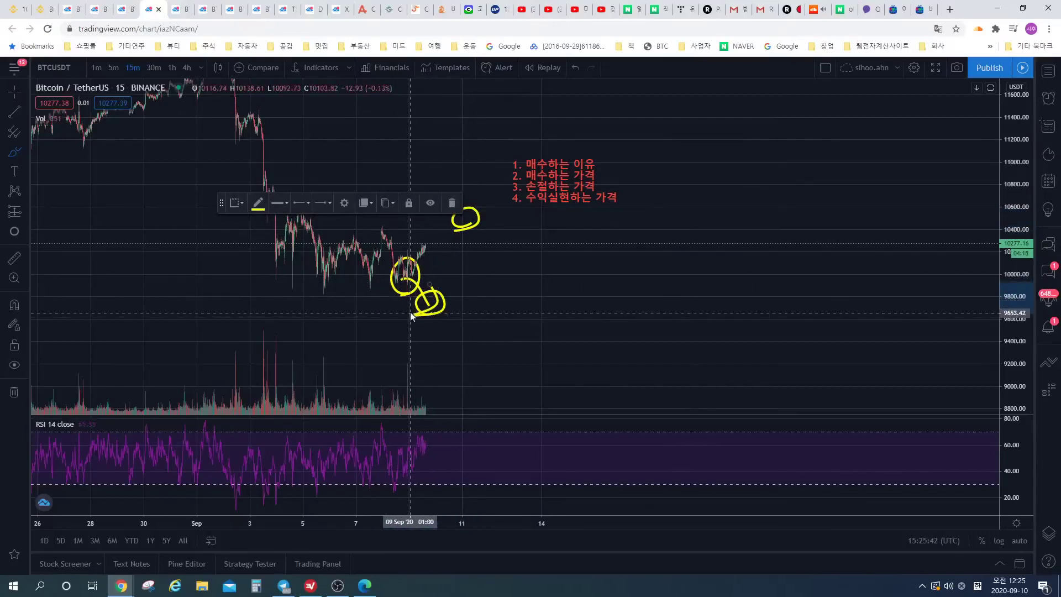
# - Brush a yellow line rising from the circled 9 September low, clear all yellow strokes, and brush a horizontal line at about 9,800
pyautogui.moveTo(407, 278); pyautogui.dragTo(463, 219)
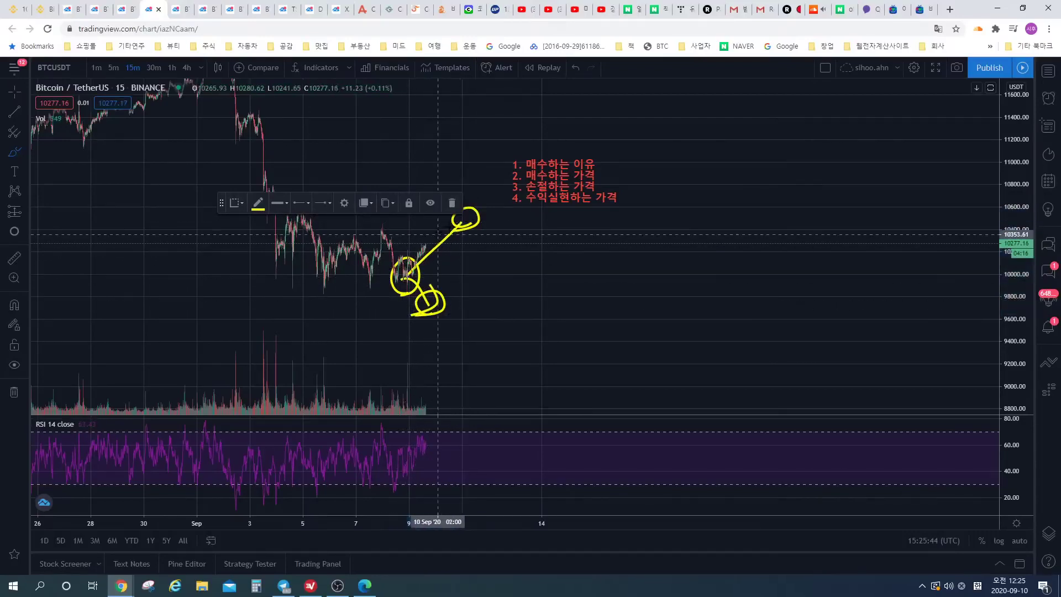
pyautogui.click(481, 257)
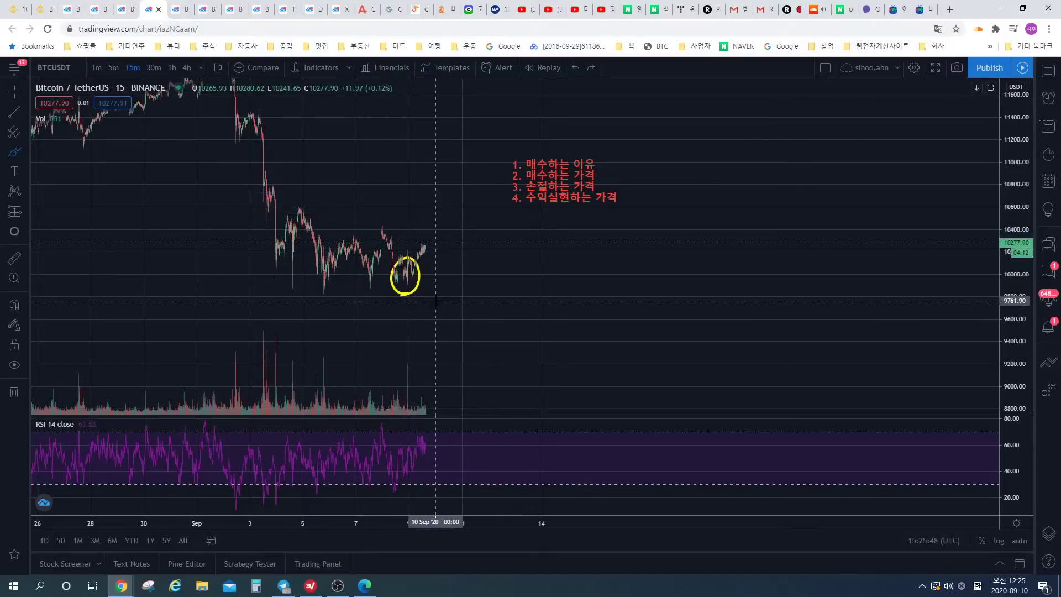
pyautogui.click(539, 294)
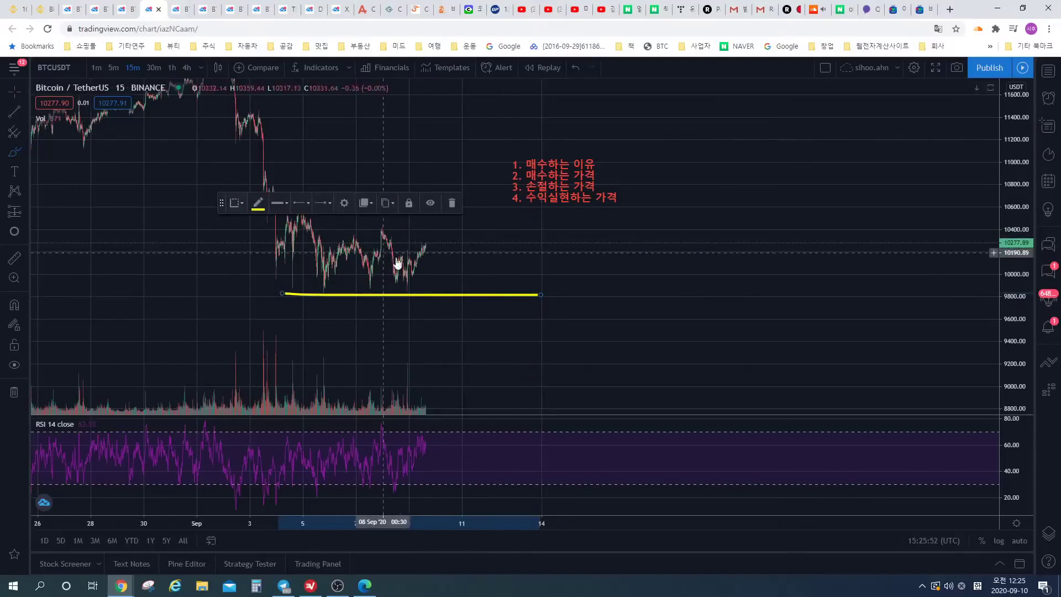
# - Move the four-item note above the latest candles and add a red text note: "1. -2% 또는 -5% 잘라라" and "2. 감당할수 있는 만큼의 금액만큼이 지나면"
pyautogui.moveTo(462, 233); pyautogui.dragTo(478, 241)
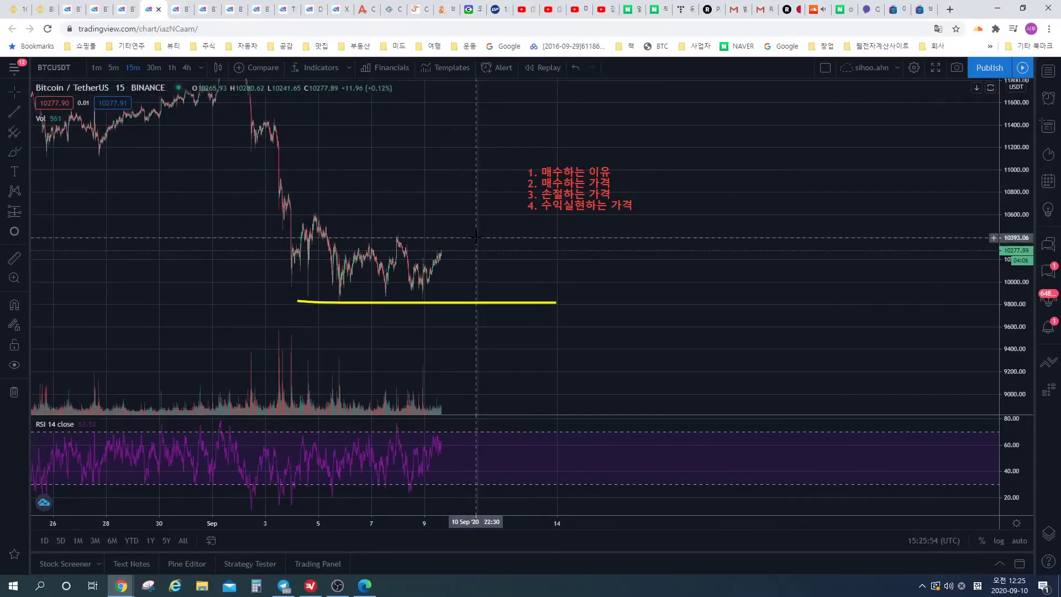
pyautogui.moveTo(549, 175)
pyautogui.mouseDown()
pyautogui.moveTo(530, 155)
pyautogui.moveTo(443, 129)
pyautogui.mouseUp()
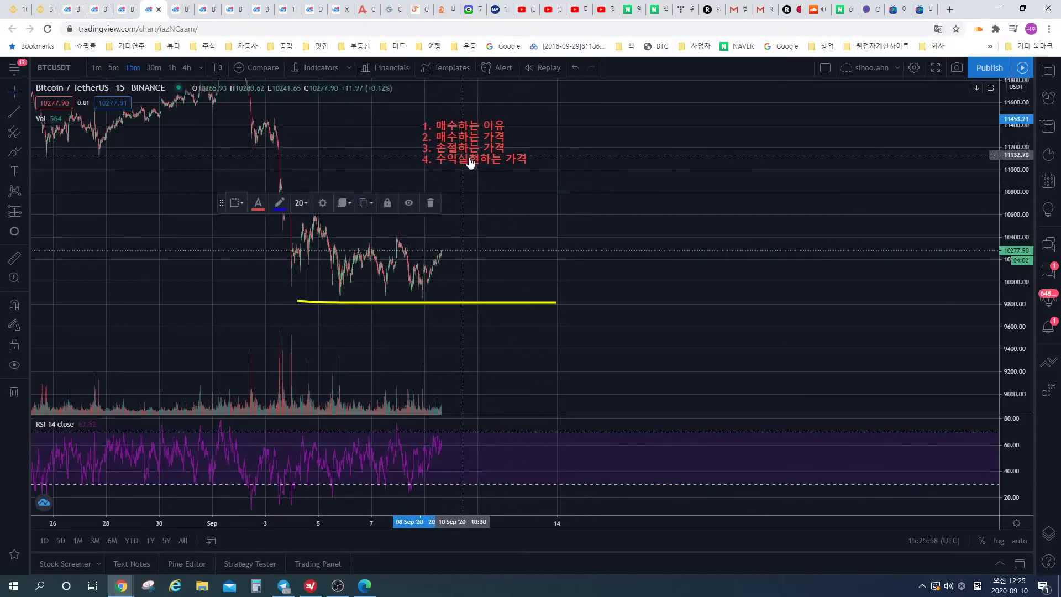
pyautogui.click(15, 172)
pyautogui.click(530, 189)
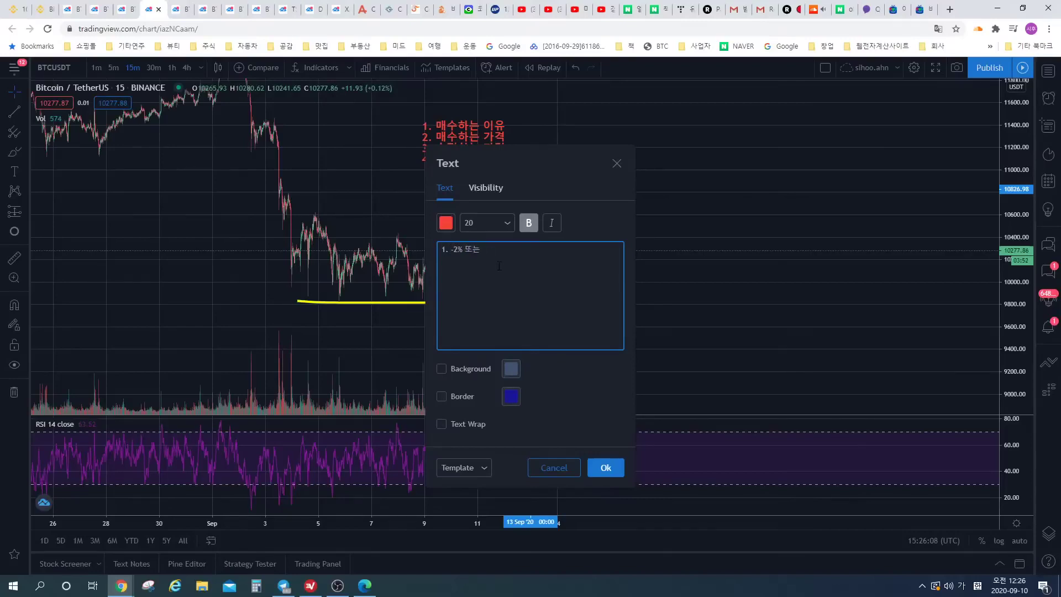
pyautogui.write('라내')
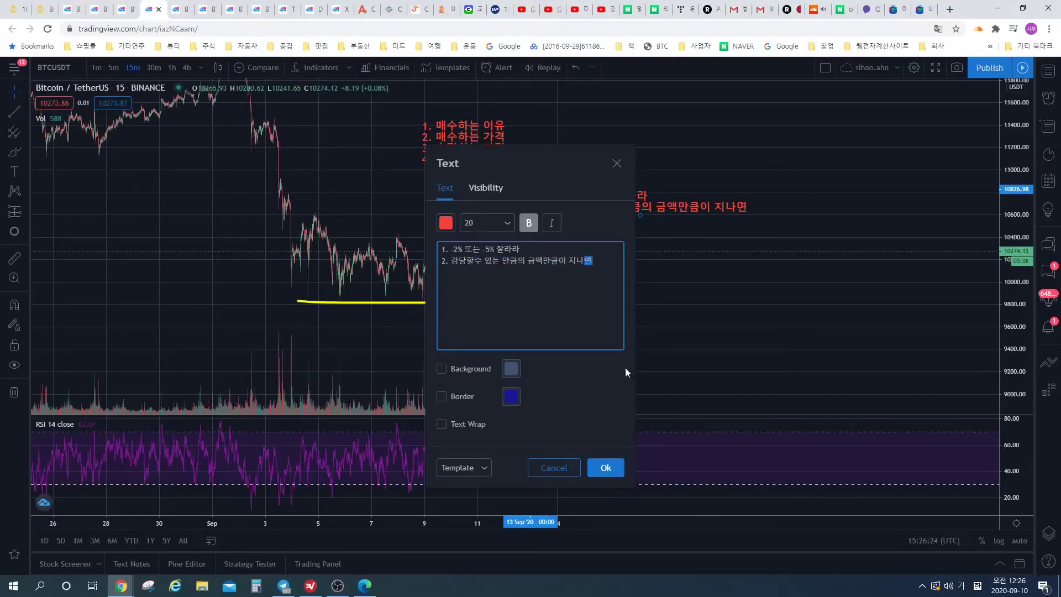
pyautogui.click(615, 468)
pyautogui.click(611, 220)
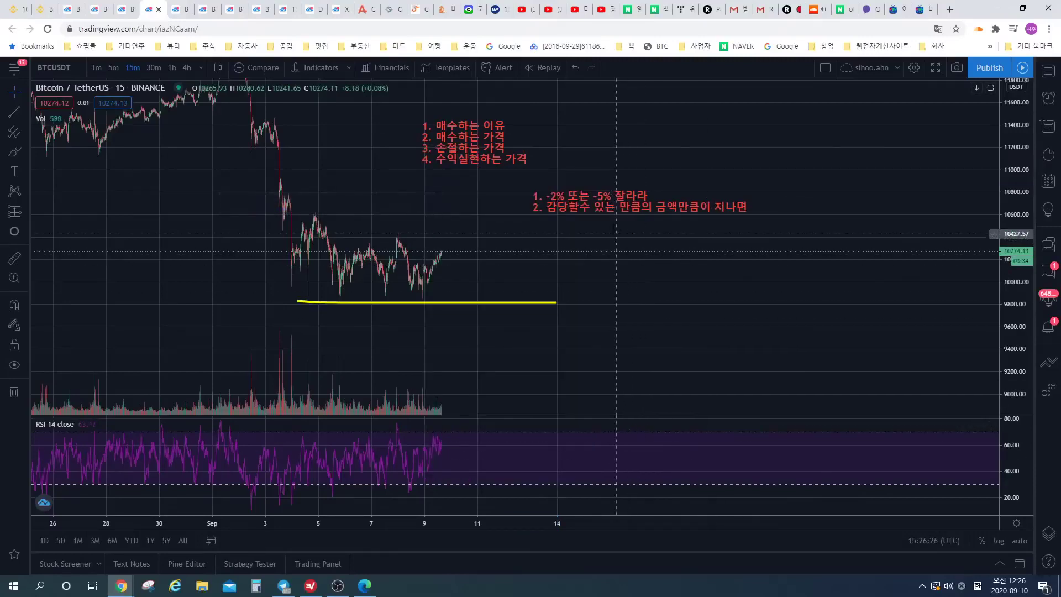
# - Delete the four-item trading plan note and move the remaining two-line stop-loss note up to about 11,100
pyautogui.moveTo(612, 220); pyautogui.dragTo(613, 220)
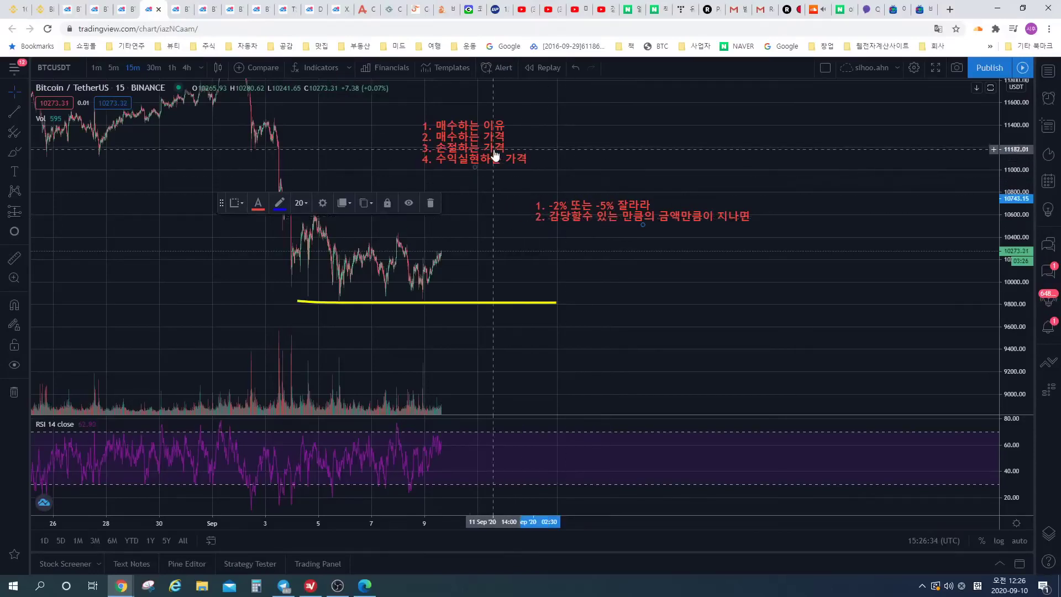
pyautogui.click(430, 204)
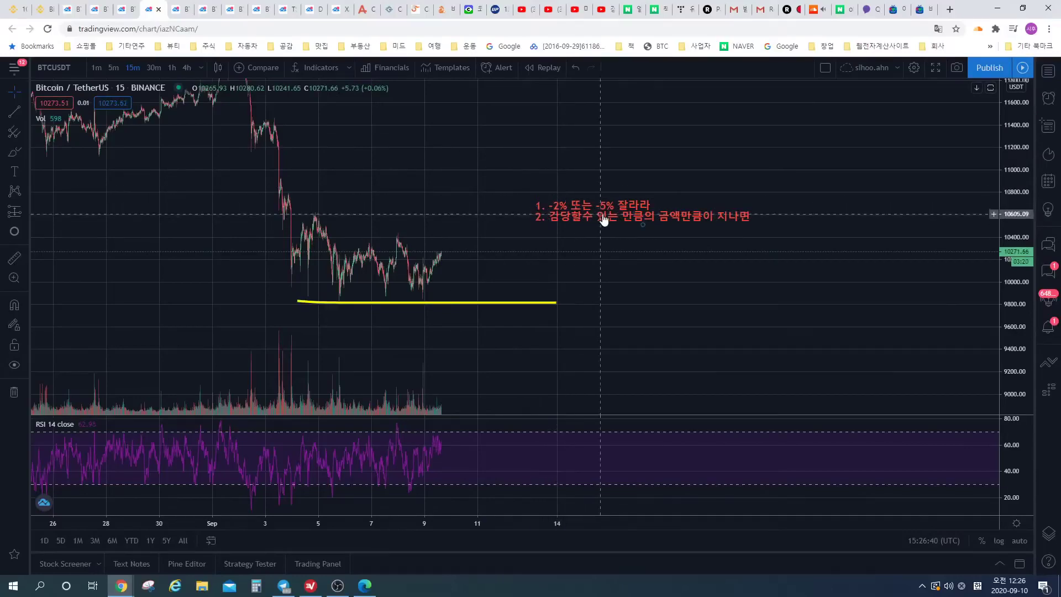
pyautogui.moveTo(603, 216); pyautogui.dragTo(588, 169)
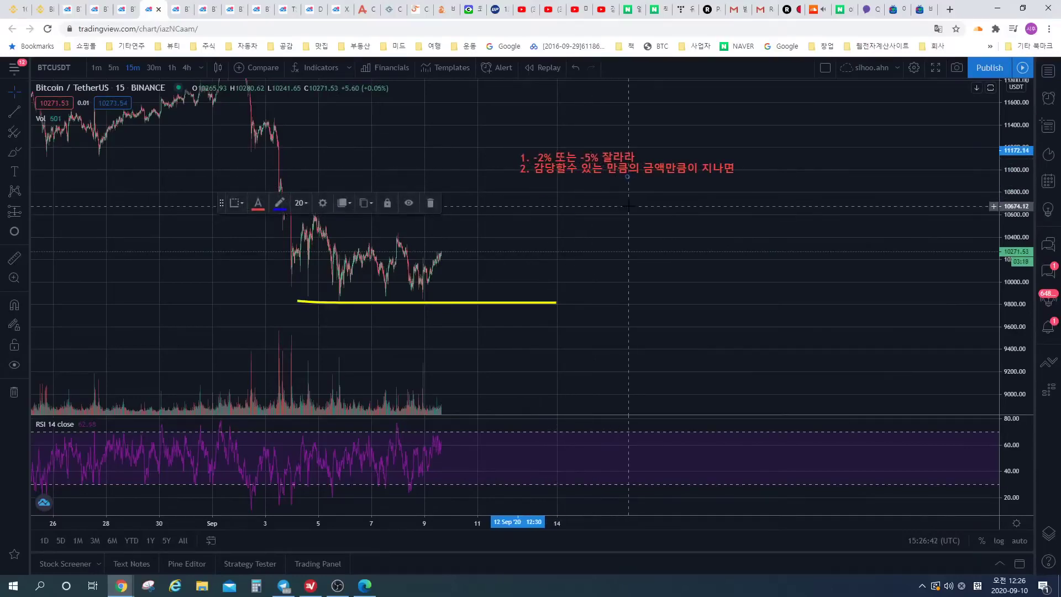
# - Brush a yellow circle, falling and rising arrows and an enclosing loop in the empty area ahead of the latest candles
pyautogui.moveTo(614, 205); pyautogui.dragTo(564, 206)
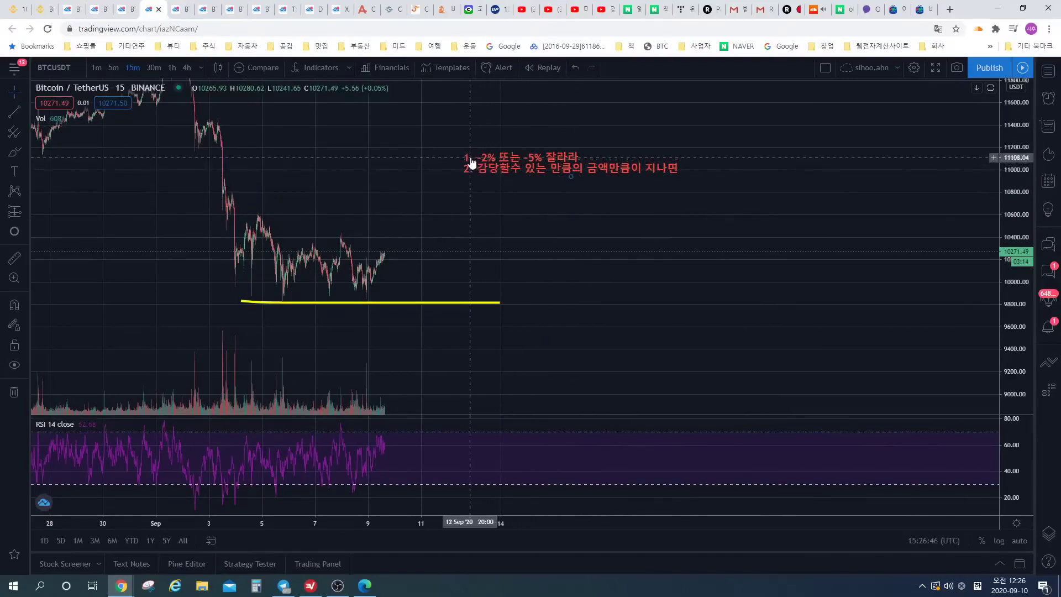
pyautogui.click(15, 152)
pyautogui.moveTo(437, 236)
pyautogui.mouseDown()
pyautogui.moveTo(431, 218)
pyautogui.moveTo(421, 235)
pyautogui.moveTo(450, 249)
pyautogui.moveTo(422, 270)
pyautogui.moveTo(456, 256)
pyautogui.moveTo(504, 177)
pyautogui.moveTo(518, 212)
pyautogui.mouseUp()
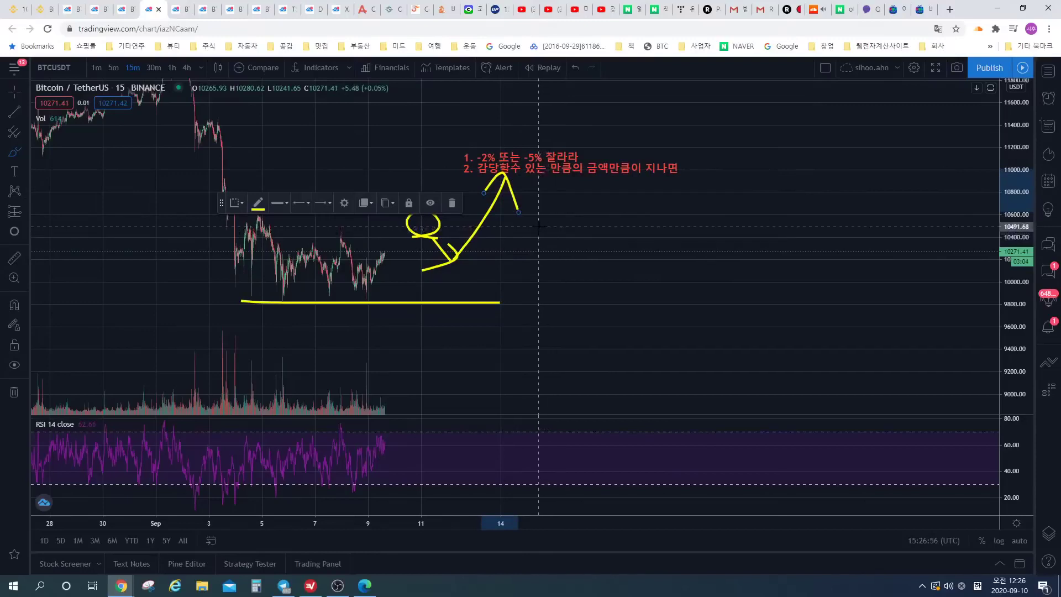
pyautogui.moveTo(458, 276)
pyautogui.mouseDown()
pyautogui.moveTo(496, 274)
pyautogui.moveTo(459, 274)
pyautogui.moveTo(491, 284)
pyautogui.moveTo(535, 205)
pyautogui.moveTo(551, 223)
pyautogui.moveTo(520, 272)
pyautogui.moveTo(469, 297)
pyautogui.mouseUp()
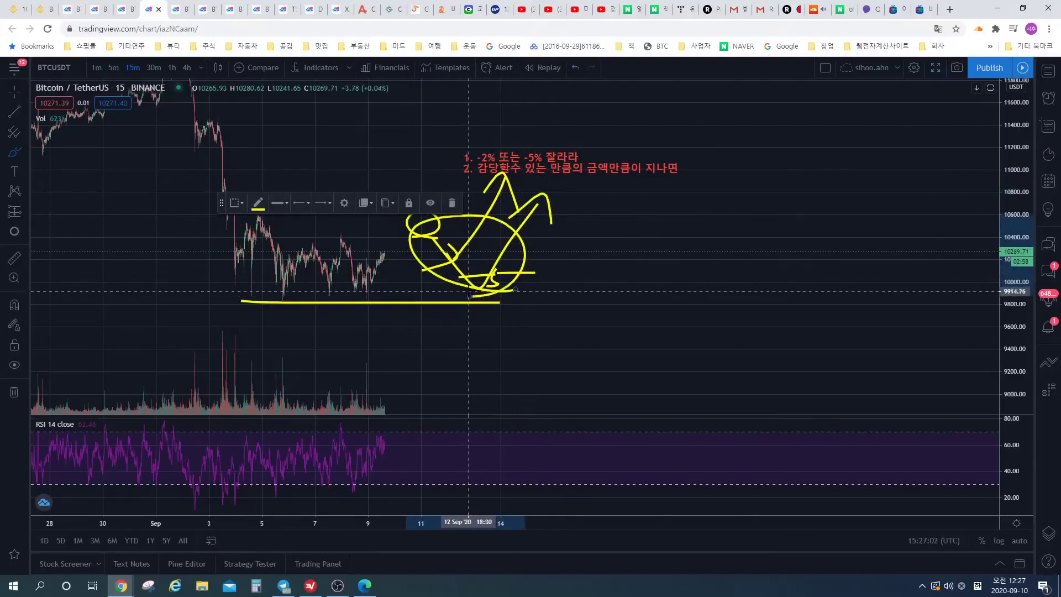
# - Undo the yellow circle, arrow and loop strokes, keeping the horizontal yellow line at about 9,800
pyautogui.hotkey('ctrl', 'z')
pyautogui.hotkey('ctrl', 'z')
pyautogui.hotkey('ctrl', 'z')
pyautogui.hotkey('ctrl', 'z')
pyautogui.hotkey('ctrl', 'z')
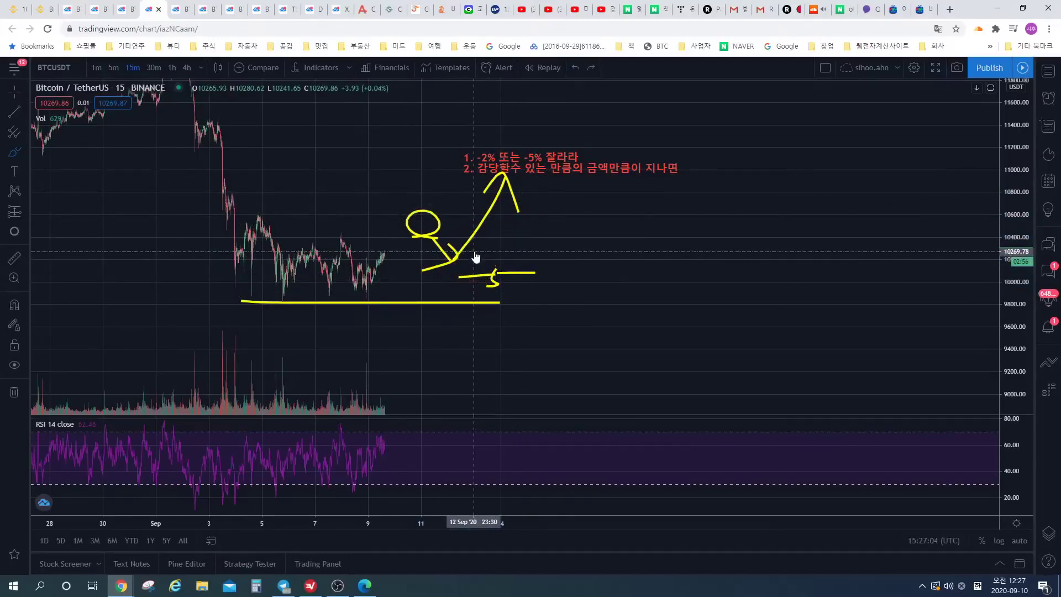
pyautogui.hotkey('ctrl', 'z')
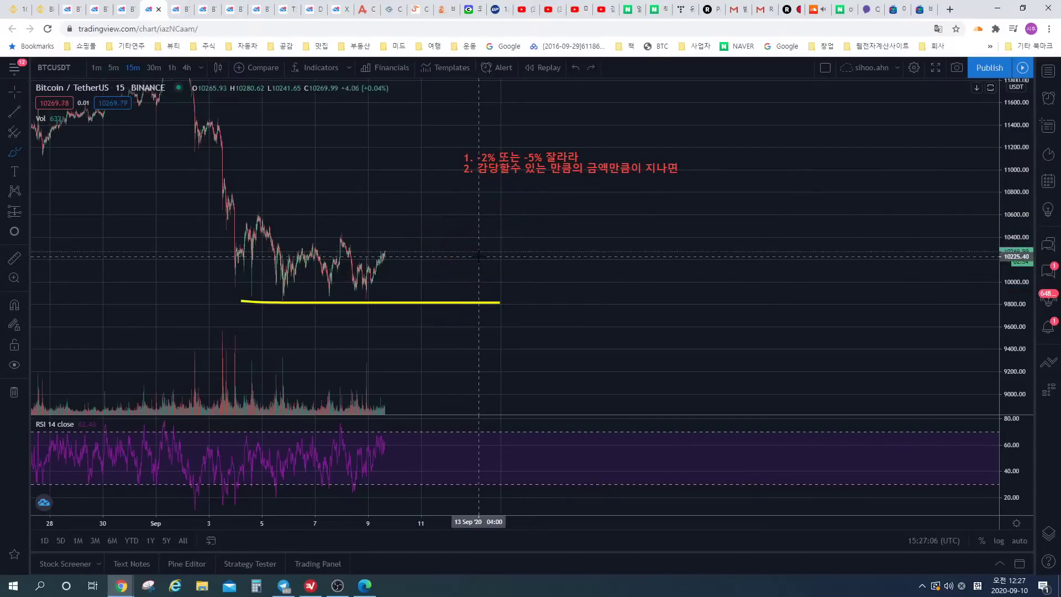
# - Delete the horizontal yellow brush line under the September lows
pyautogui.moveTo(452, 230); pyautogui.dragTo(578, 207)
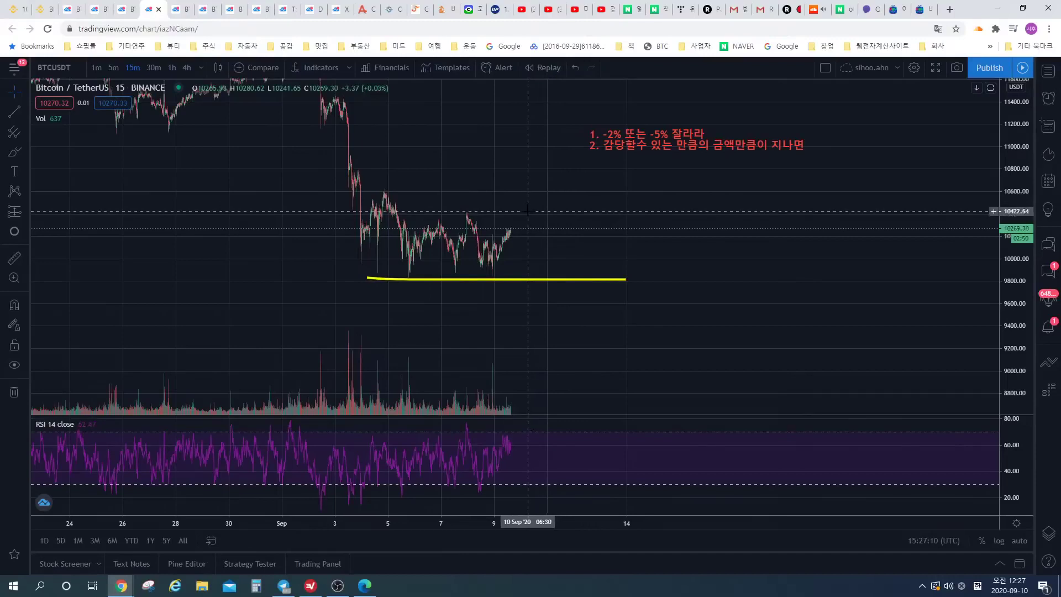
pyautogui.moveTo(552, 214); pyautogui.dragTo(523, 232)
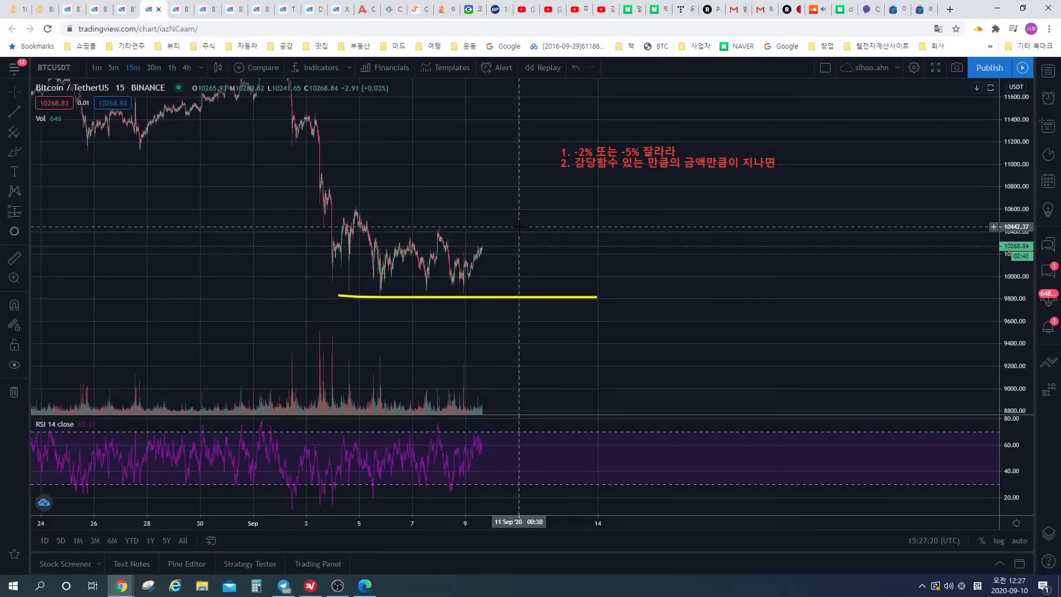
pyautogui.moveTo(518, 226); pyautogui.dragTo(492, 215)
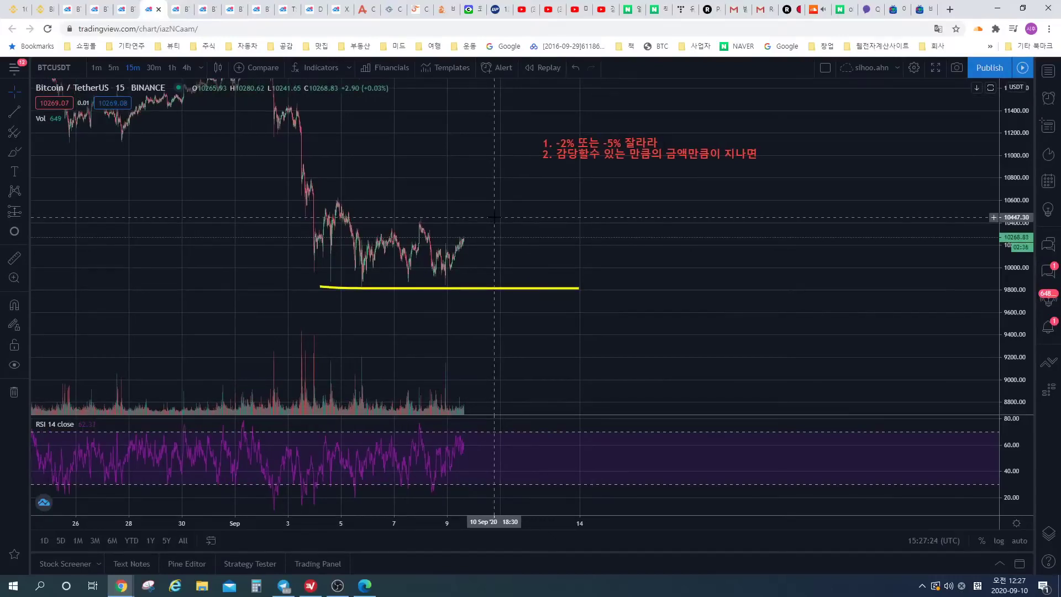
pyautogui.hscroll(2, 493, 217)
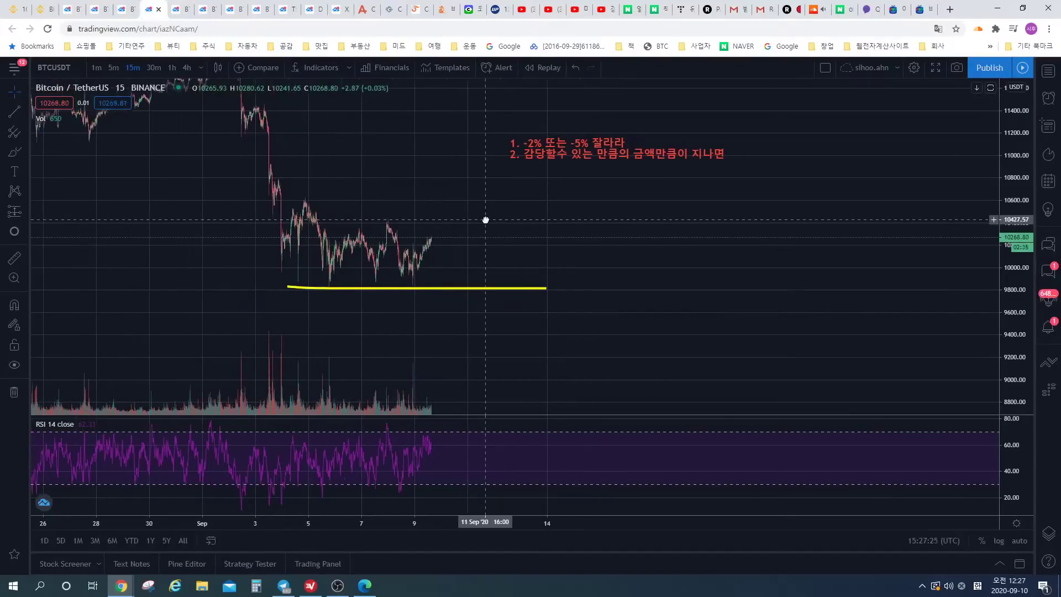
pyautogui.click(450, 289)
pyautogui.click(450, 203)
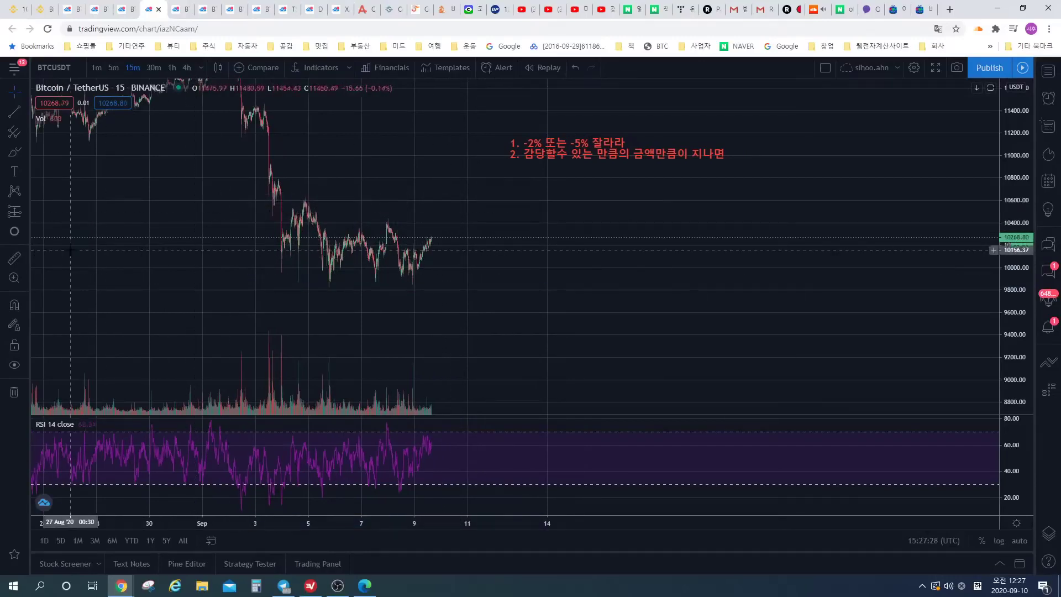
# - Draw a small red circle on the 5 September low at about 9,850
pyautogui.moveTo(359, 295)
pyautogui.mouseDown()
pyautogui.moveTo(665, 248)
pyautogui.moveTo(412, 303)
pyautogui.moveTo(381, 293)
pyautogui.mouseUp()
pyautogui.scroll(3, 664, 249)
pyautogui.click(15, 232)
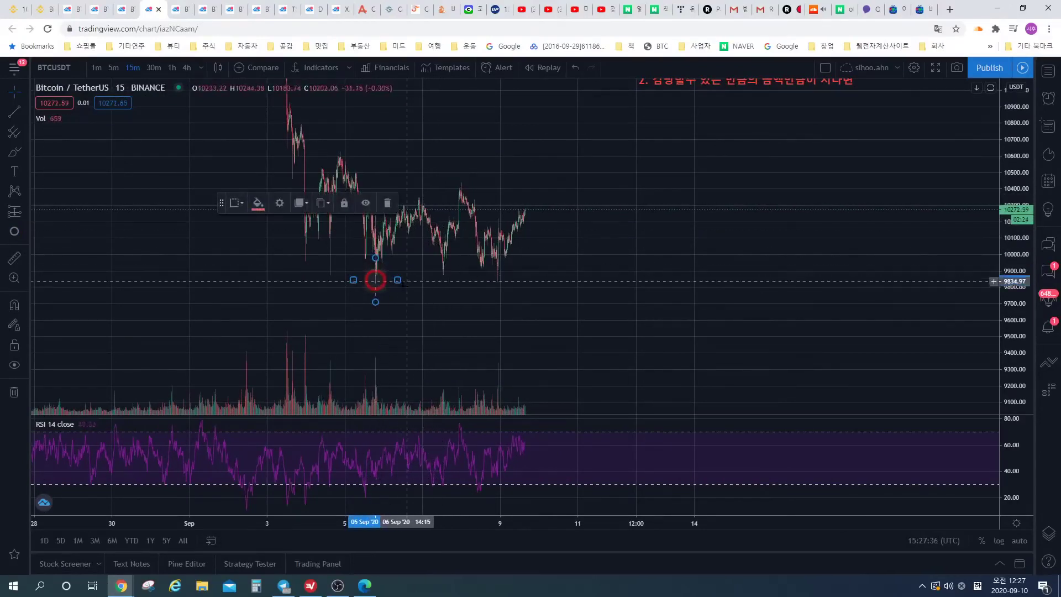
pyautogui.moveTo(373, 280); pyautogui.dragTo(376, 279)
# - Draw a blue, nearly horizontal trend line under the lows at about 9,800, from 2 September to 13 September
pyautogui.click(14, 111)
pyautogui.click(253, 283)
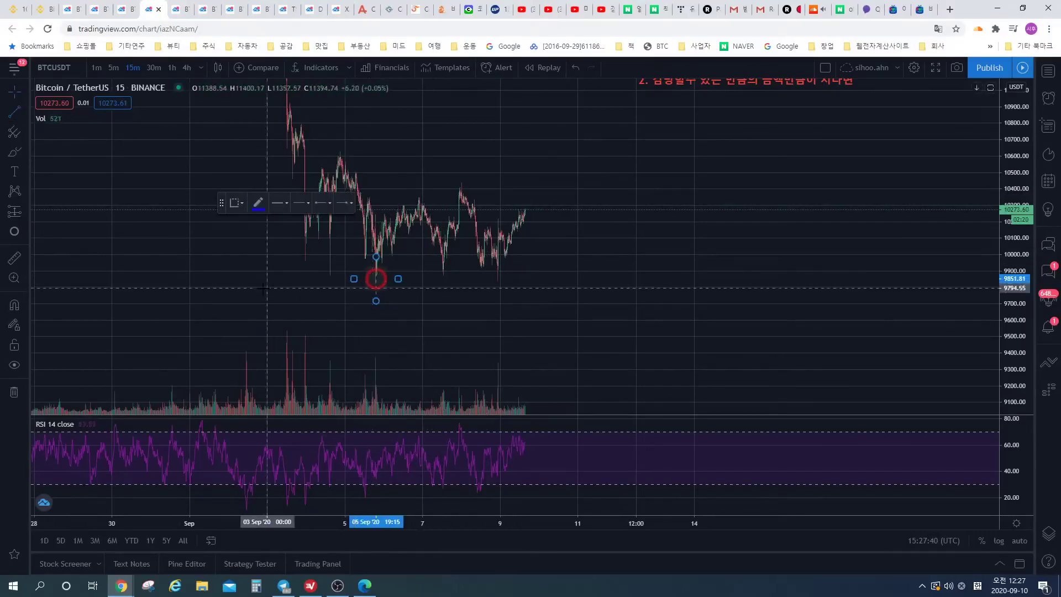
pyautogui.click(655, 287)
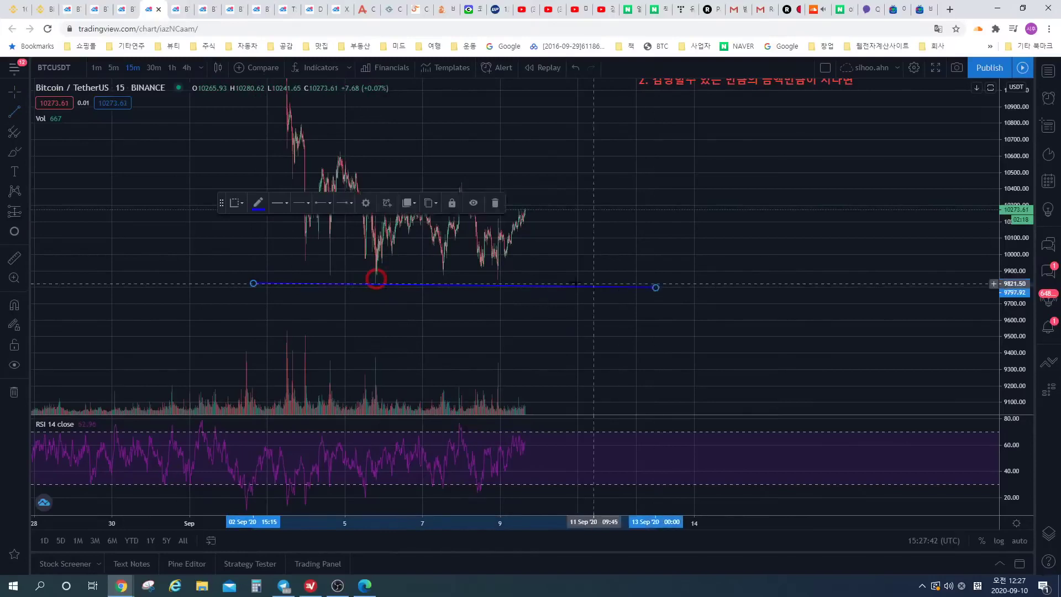
# - Draw a small circle on the 7 September low at about 9,920 and color it green
pyautogui.click(15, 230)
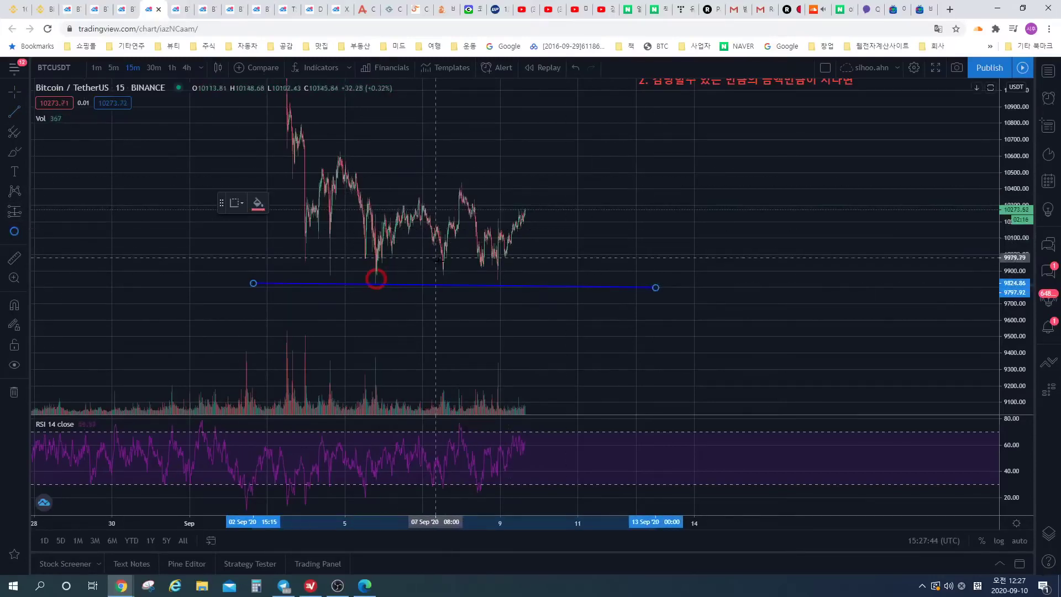
pyautogui.moveTo(441, 268); pyautogui.dragTo(450, 269)
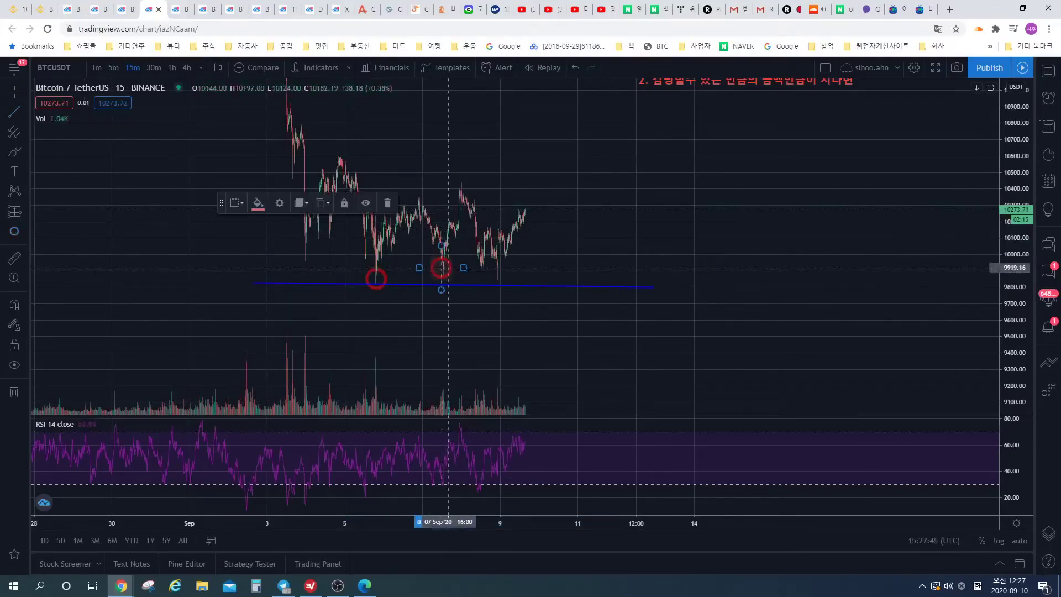
pyautogui.click(450, 272)
pyautogui.click(257, 204)
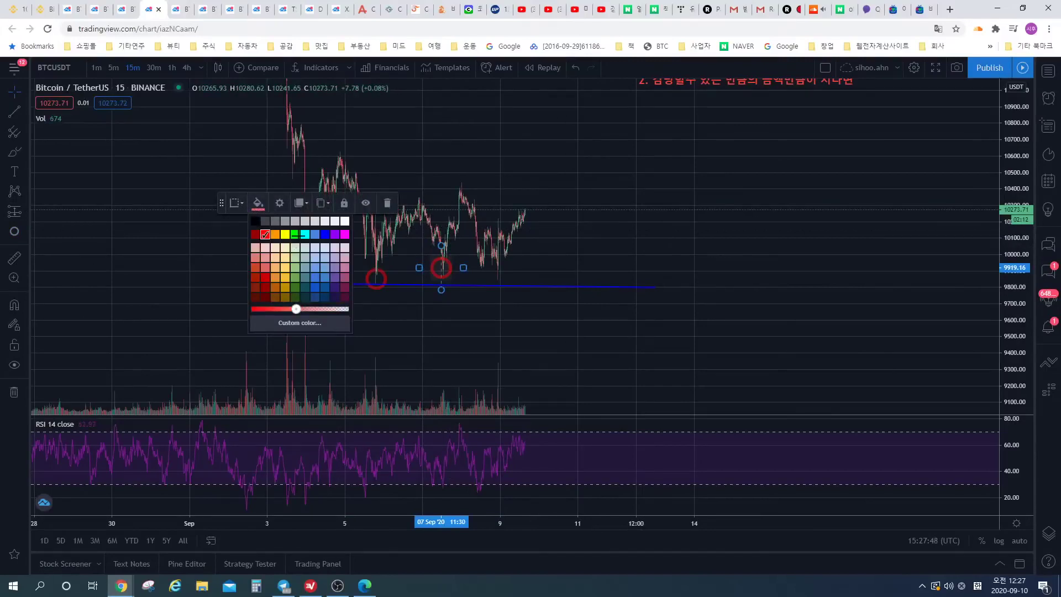
pyautogui.click(295, 234)
# - Brush yellow loops around both circled lows, a rising arrow, a line along the blue trend line, and an arrow falling to about 9,700
pyautogui.click(14, 152)
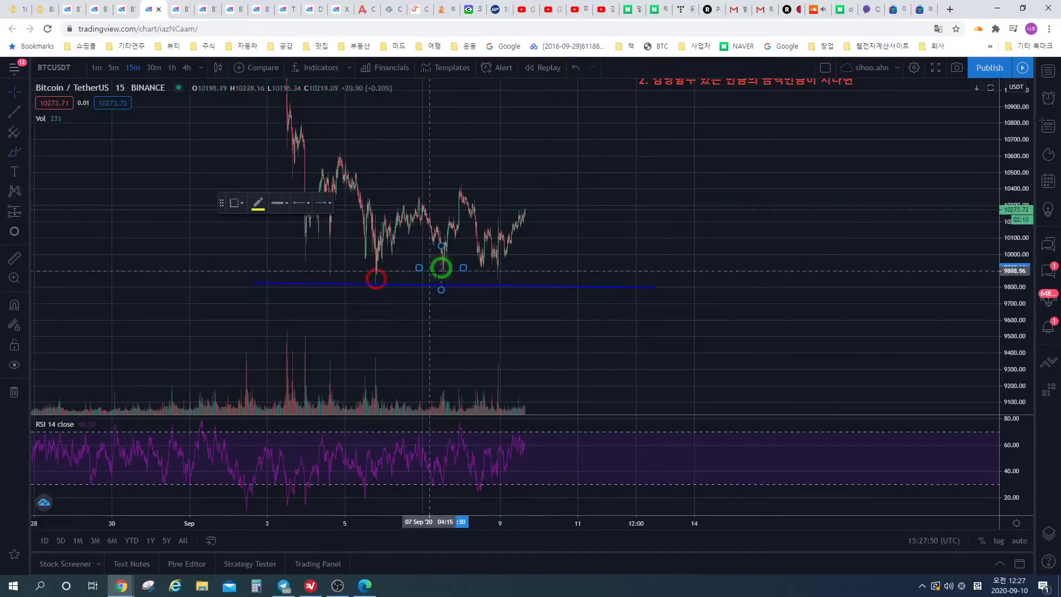
pyautogui.moveTo(440, 269)
pyautogui.mouseDown()
pyautogui.moveTo(465, 175)
pyautogui.moveTo(472, 242)
pyautogui.moveTo(437, 275)
pyautogui.moveTo(453, 256)
pyautogui.mouseUp()
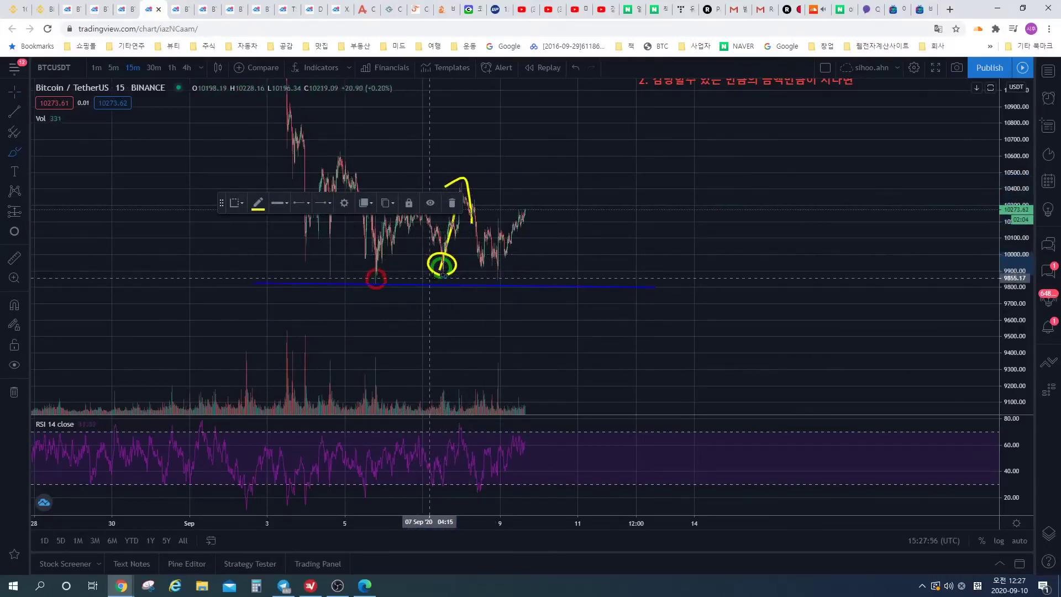
pyautogui.moveTo(381, 282)
pyautogui.mouseDown()
pyautogui.moveTo(356, 279)
pyautogui.moveTo(382, 273)
pyautogui.mouseUp()
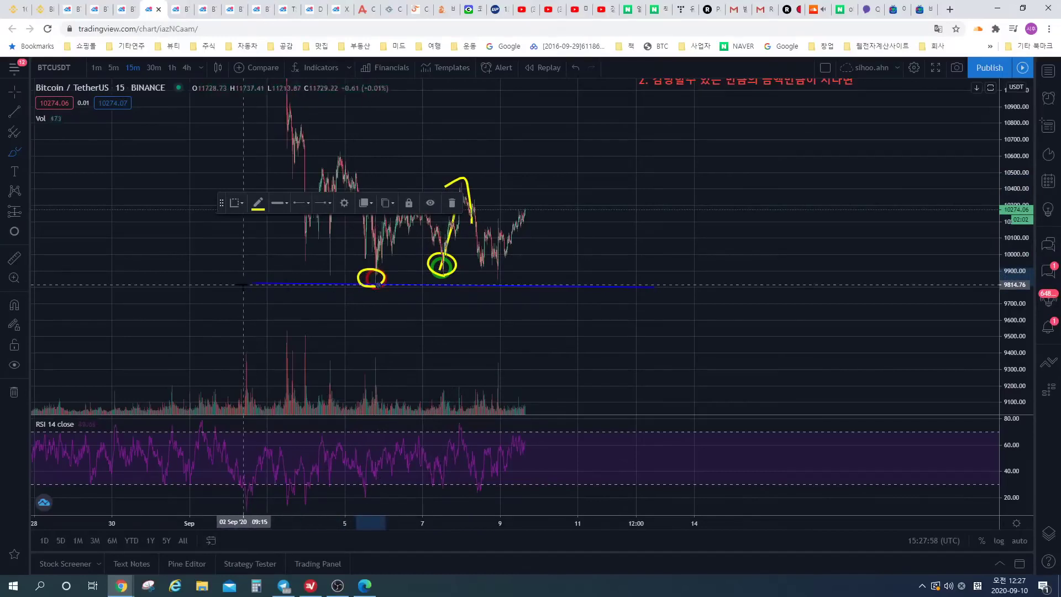
pyautogui.moveTo(245, 283); pyautogui.dragTo(656, 283)
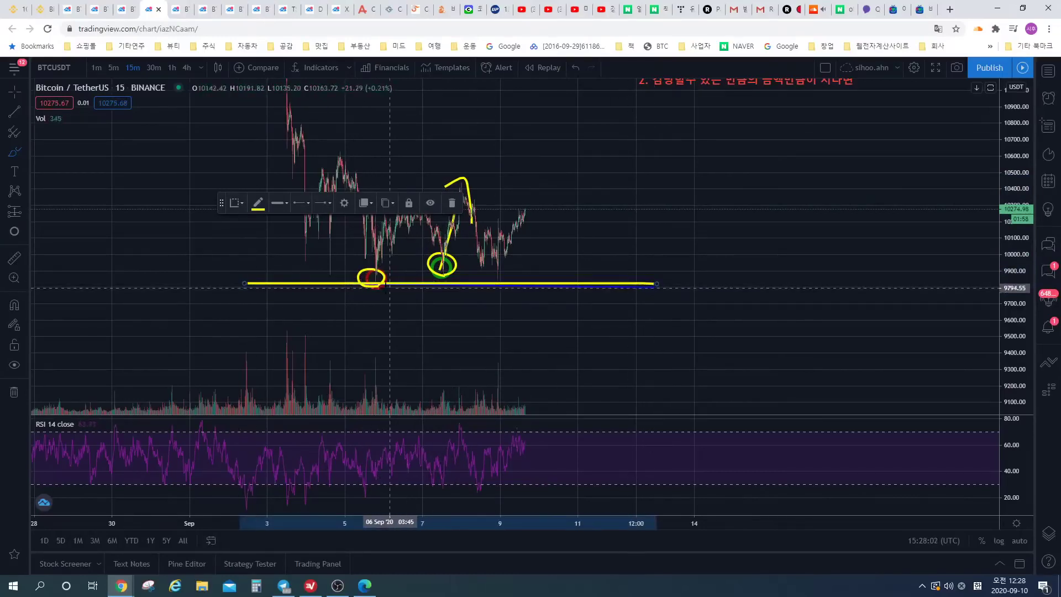
pyautogui.moveTo(445, 272)
pyautogui.mouseDown()
pyautogui.moveTo(458, 306)
pyautogui.moveTo(393, 311)
pyautogui.moveTo(463, 306)
pyautogui.moveTo(465, 278)
pyautogui.moveTo(461, 306)
pyautogui.moveTo(410, 298)
pyautogui.mouseUp()
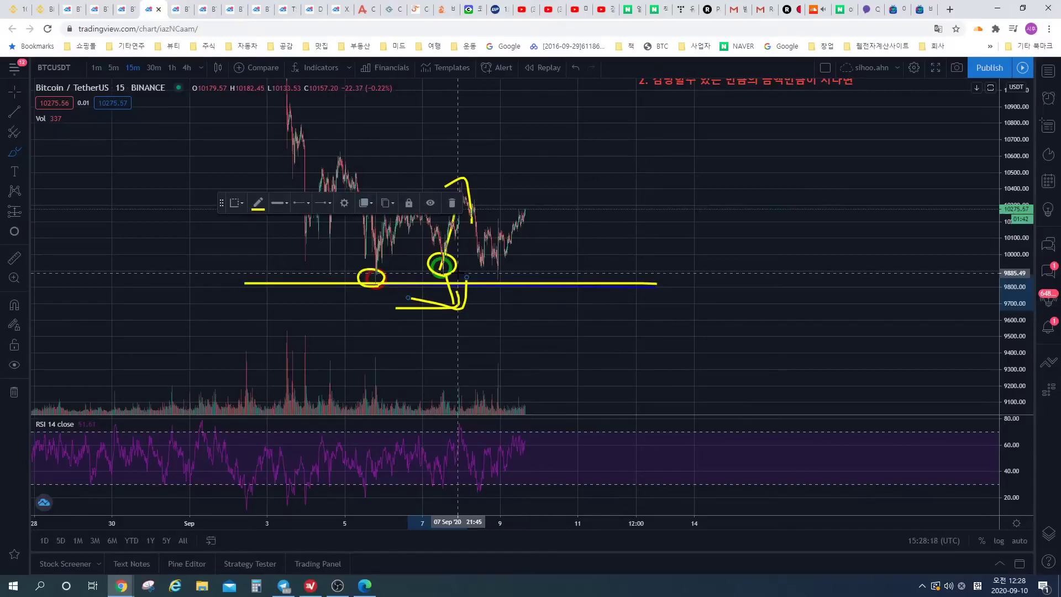
# - Undo the yellow brush strokes and the green circle on the 7 September low
pyautogui.hotkey('ctrl', 'z')
pyautogui.hotkey('ctrl', 'z')
pyautogui.hotkey('ctrl', 'z')
pyautogui.hotkey('ctrl', 'z')
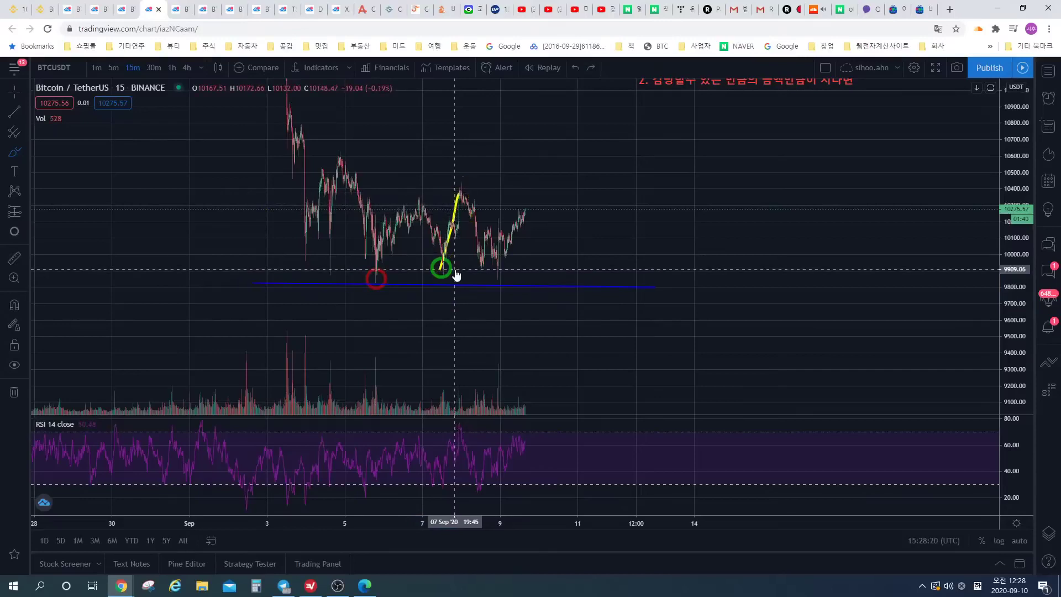
pyautogui.hotkey('ctrl', 'z')
# - Delete the red circle on the 5 September low and select the blue trend line
pyautogui.click(374, 279)
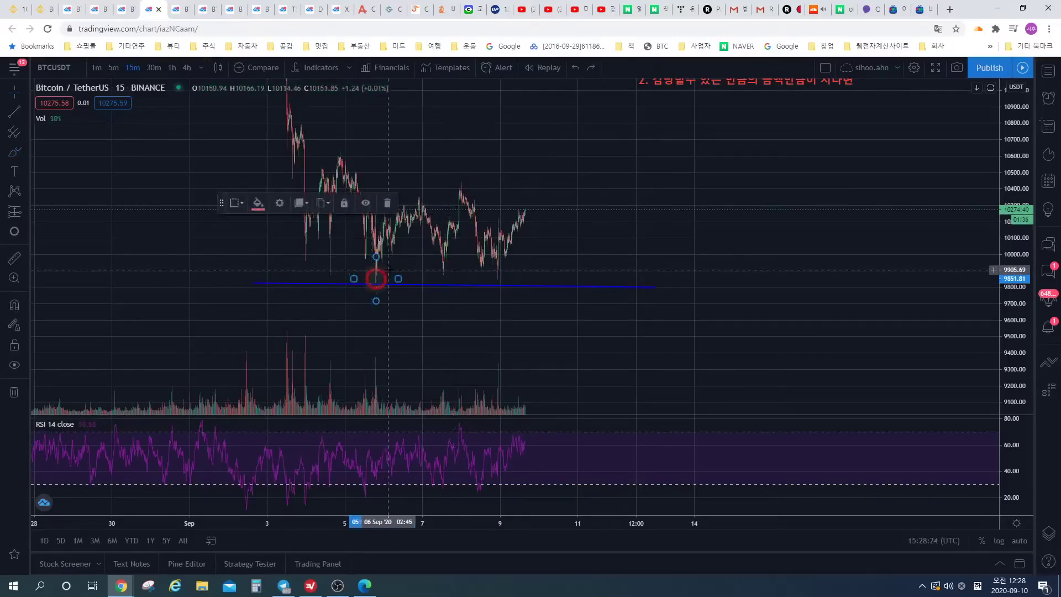
pyautogui.press('Delete')
pyautogui.click(419, 285)
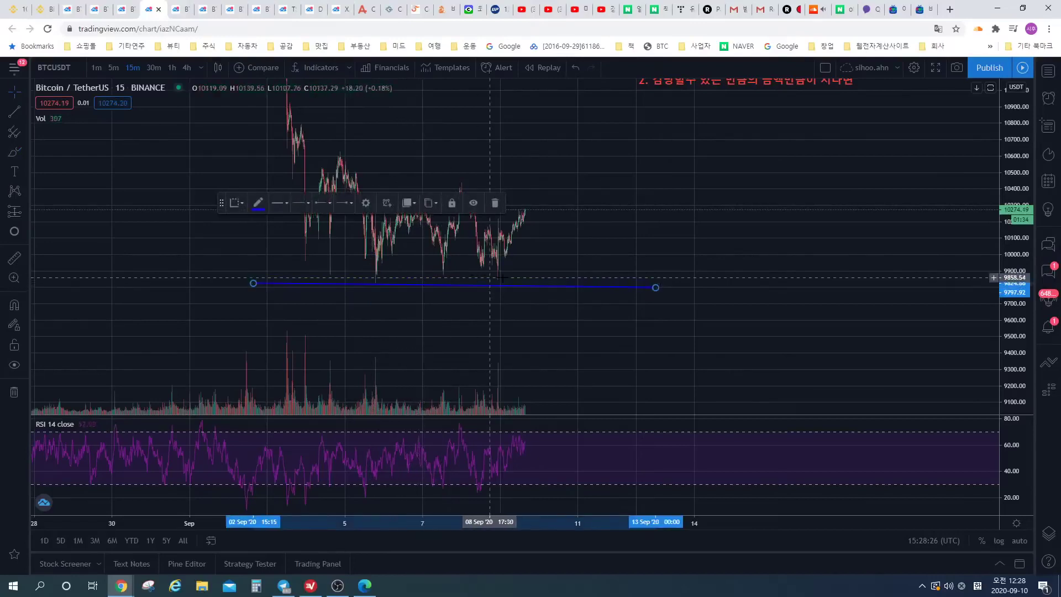
# - Delete the blue trend line below the lows and move the red two-line stop-loss note down to about 10,800 at 10 September
pyautogui.press('Delete')
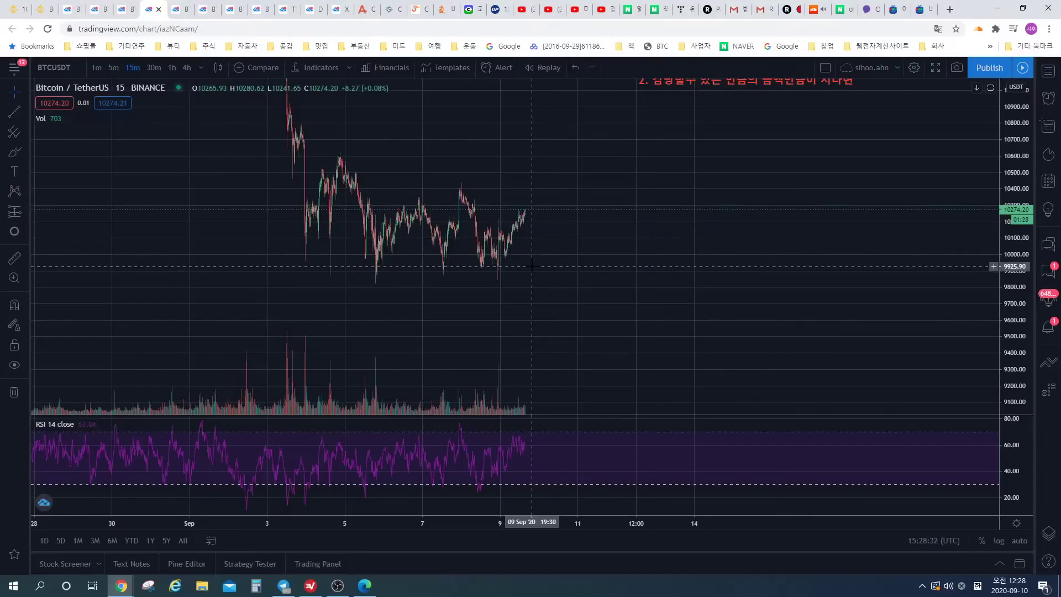
pyautogui.scroll(-2, 532, 266)
pyautogui.moveTo(518, 313)
pyautogui.mouseDown()
pyautogui.moveTo(620, 267)
pyautogui.moveTo(552, 273)
pyautogui.mouseUp()
pyautogui.moveTo(602, 168); pyautogui.dragTo(554, 210)
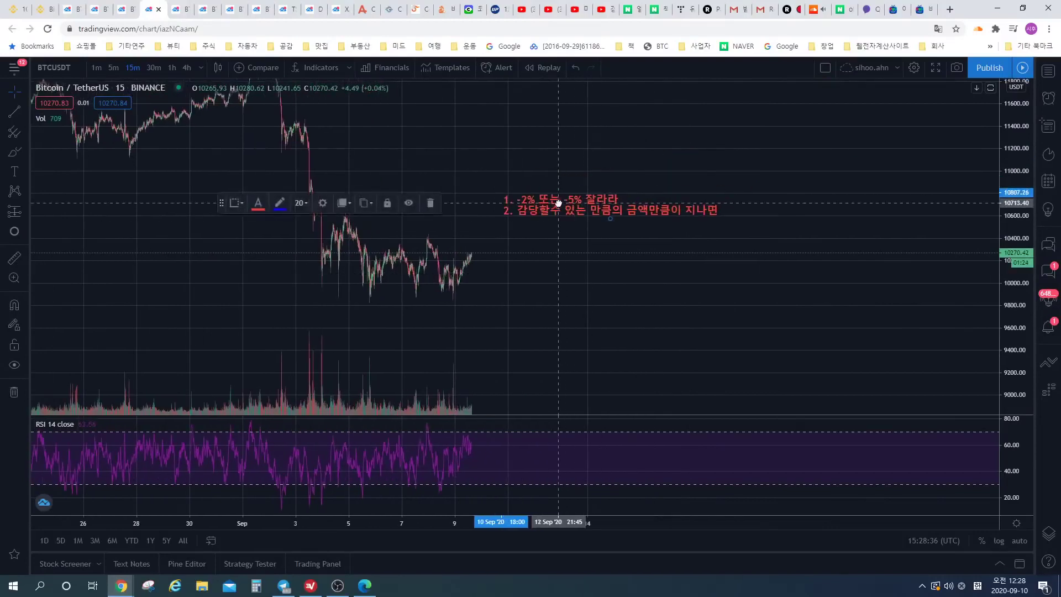
pyautogui.scroll(3, 474, 231)
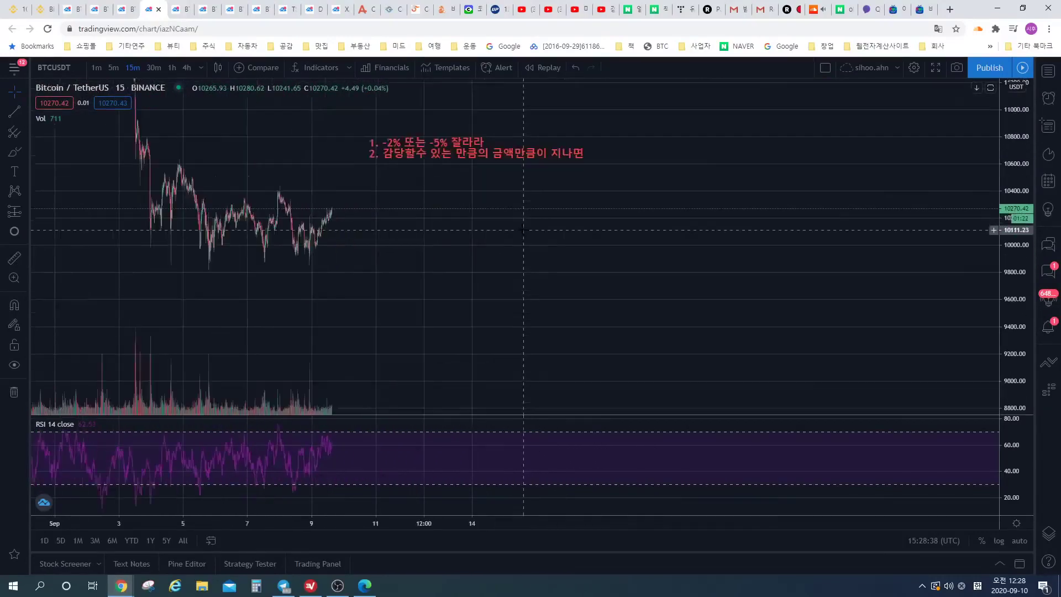
# - Brush a yellow "-10" below the red note and draw a rounded box around it
pyautogui.click(15, 152)
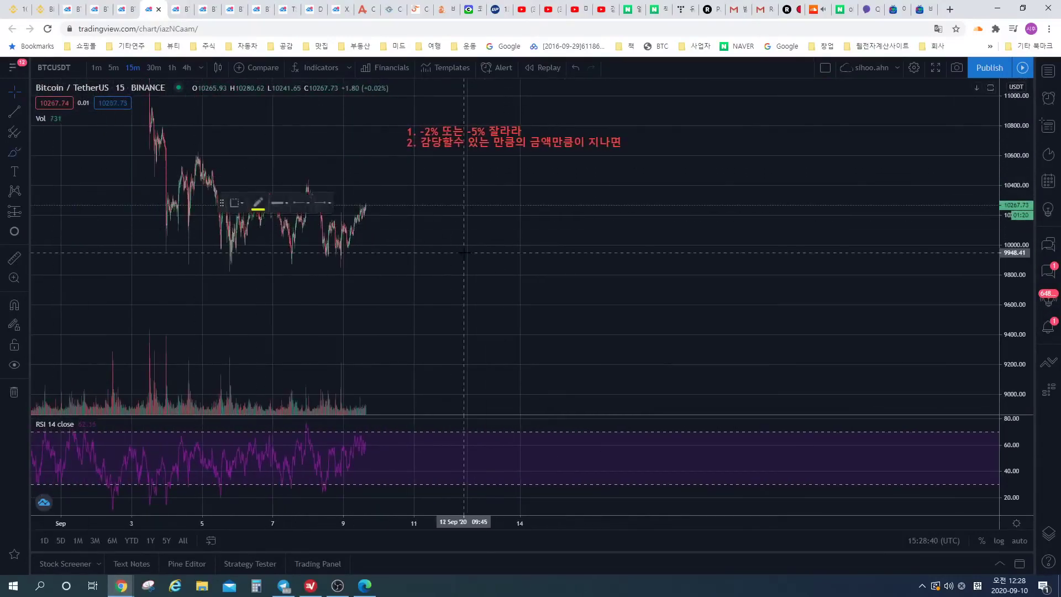
pyautogui.moveTo(467, 252); pyautogui.dragTo(491, 250)
pyautogui.moveTo(547, 229); pyautogui.dragTo(523, 280)
pyautogui.moveTo(588, 240)
pyautogui.mouseDown()
pyautogui.moveTo(580, 275)
pyautogui.moveTo(586, 232)
pyautogui.mouseUp()
pyautogui.moveTo(639, 210)
pyautogui.mouseDown()
pyautogui.moveTo(467, 213)
pyautogui.moveTo(635, 300)
pyautogui.moveTo(656, 216)
pyautogui.mouseUp()
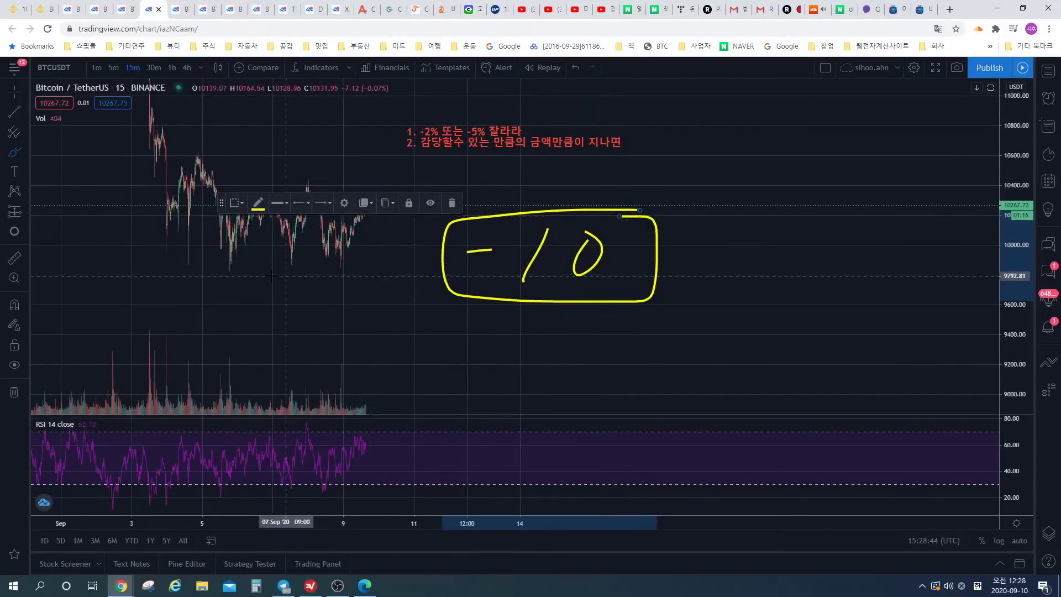
# - Brush a long yellow loop along the September lows near 9,800, plus a rising arrow from the "-10" box to a circle
pyautogui.moveTo(177, 272)
pyautogui.mouseDown()
pyautogui.moveTo(429, 272)
pyautogui.moveTo(197, 257)
pyautogui.moveTo(188, 274)
pyautogui.mouseUp()
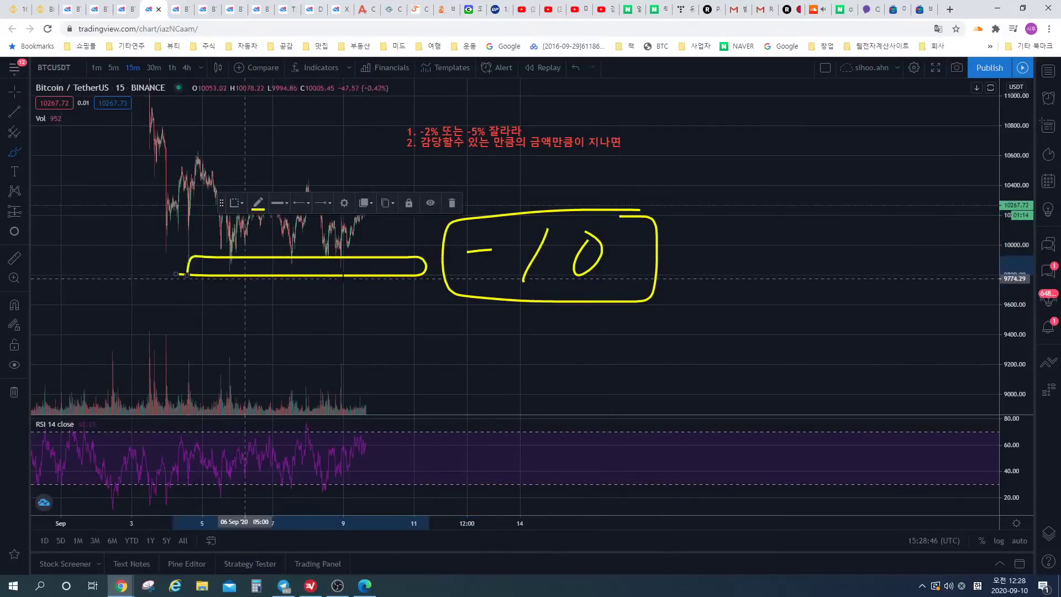
pyautogui.moveTo(637, 292)
pyautogui.mouseDown()
pyautogui.moveTo(750, 158)
pyautogui.moveTo(764, 184)
pyautogui.mouseUp()
pyautogui.moveTo(785, 105); pyautogui.dragTo(773, 152)
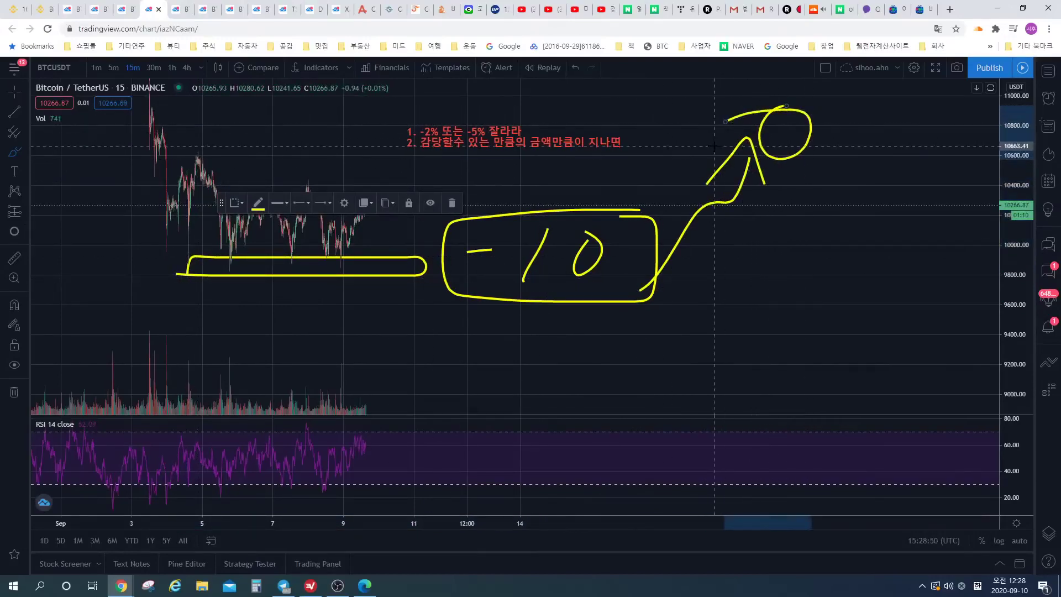
pyautogui.scroll(-2, 837, 147)
pyautogui.moveTo(837, 141)
pyautogui.mouseDown()
pyautogui.moveTo(866, 87)
pyautogui.moveTo(884, 128)
pyautogui.mouseUp()
# - Undo all the yellow brush strokes, including the boxed "-10", the loop along the lows and the rising arrow
pyautogui.hotkey('ctrl', 'z')
pyautogui.hotkey('ctrl', 'z')
pyautogui.hotkey('ctrl', 'z')
pyautogui.hotkey('ctrl', 'z')
pyautogui.hotkey('ctrl', 'z')
pyautogui.hotkey('ctrl', 'z')
pyautogui.hotkey('ctrl', 'z')
pyautogui.hotkey('ctrl', 'z')
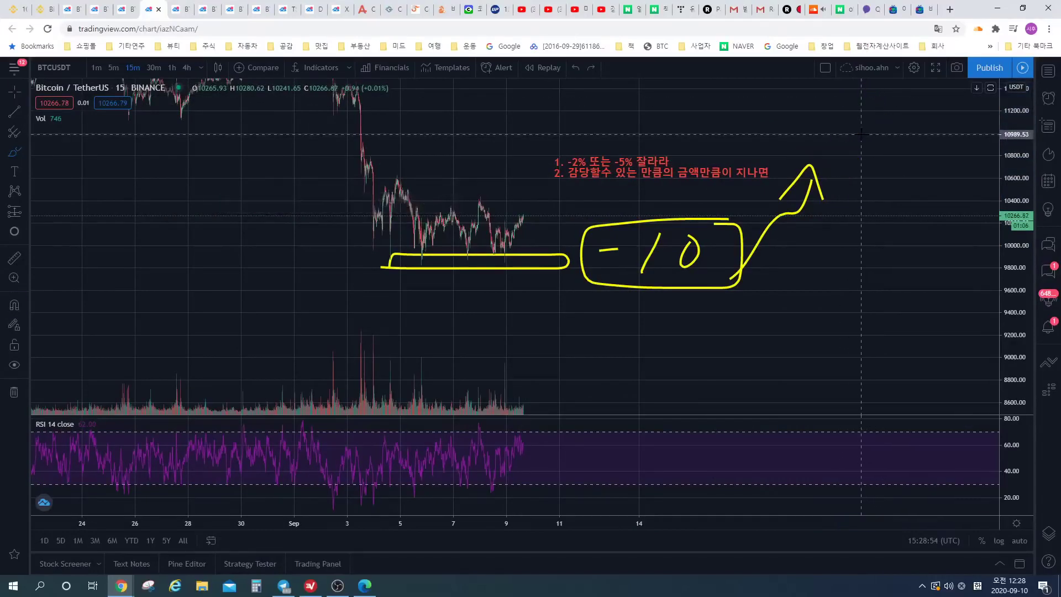
pyautogui.hotkey('ctrl', 'z')
pyautogui.hotkey('ctrl', 'z')
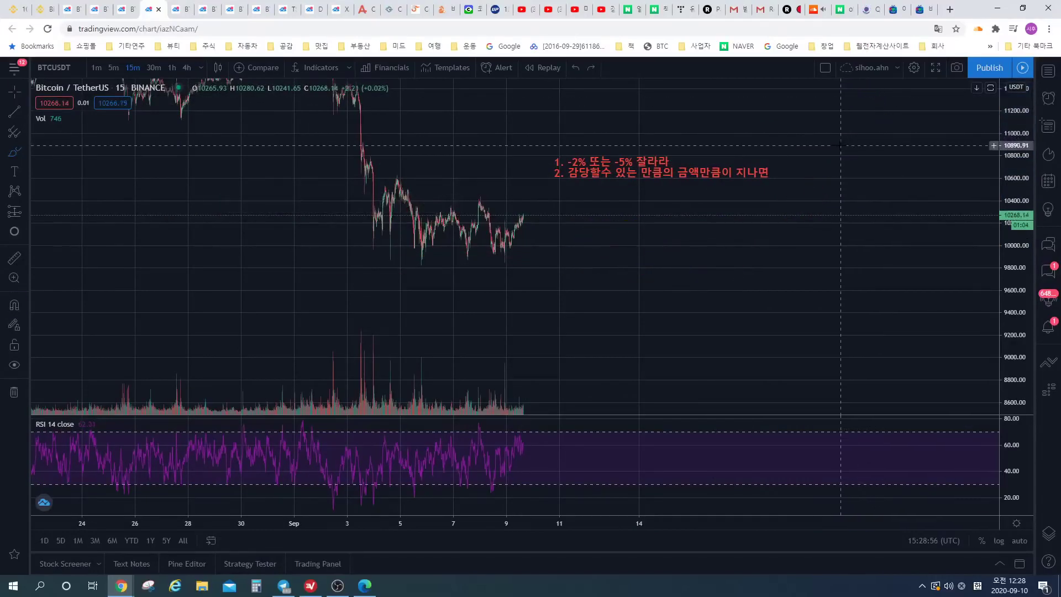
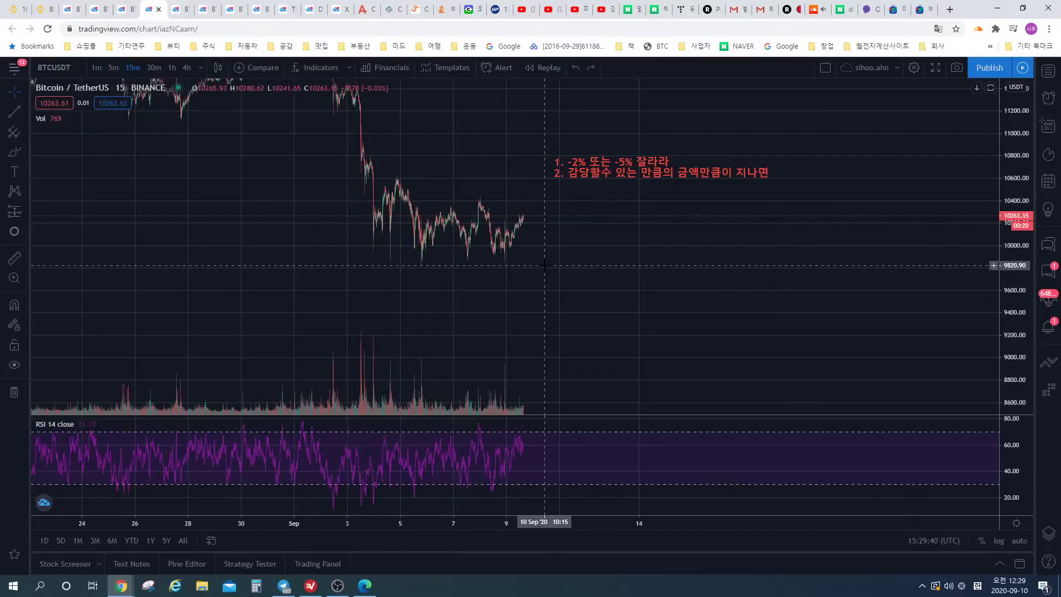
# - Examine Bitcoin's rise from late July and the September drop on the 30-minute chart
pyautogui.moveTo(545, 265); pyautogui.dragTo(527, 264)
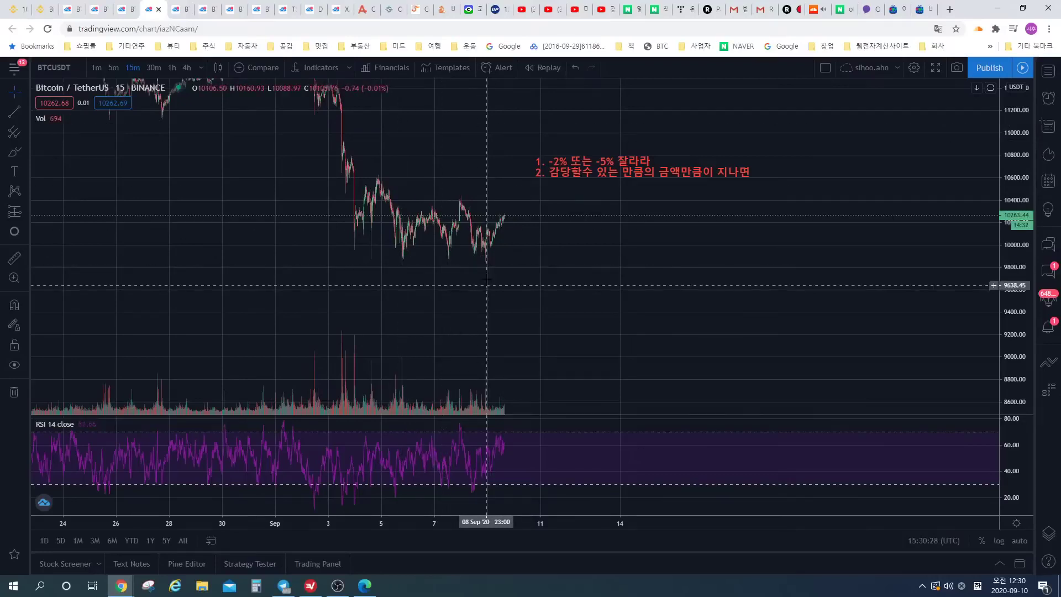
pyautogui.moveTo(485, 282); pyautogui.dragTo(657, 382)
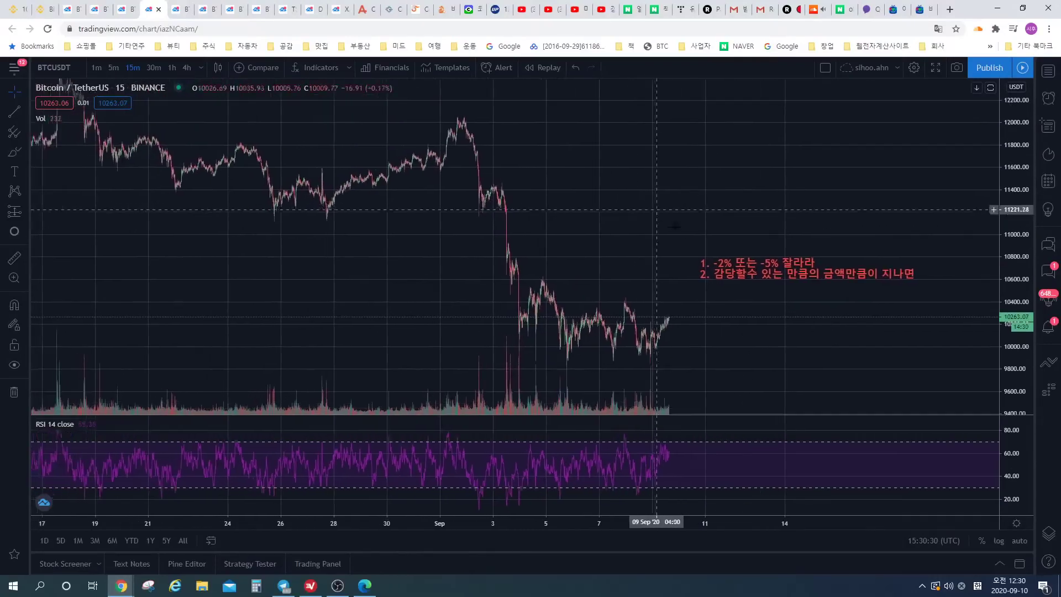
pyautogui.click(194, 7)
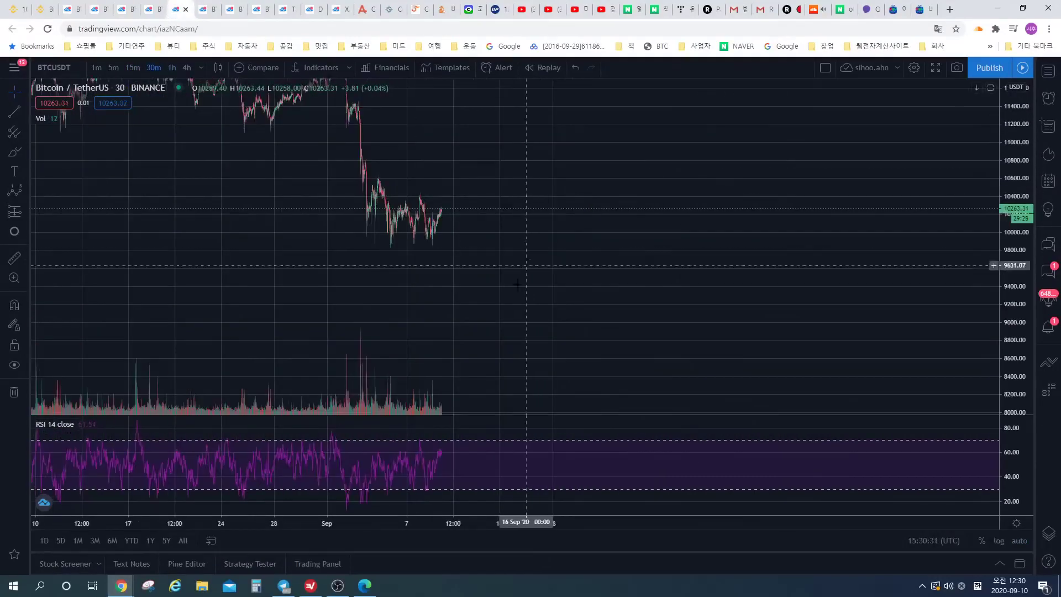
pyautogui.hscroll(-5, 720, 213)
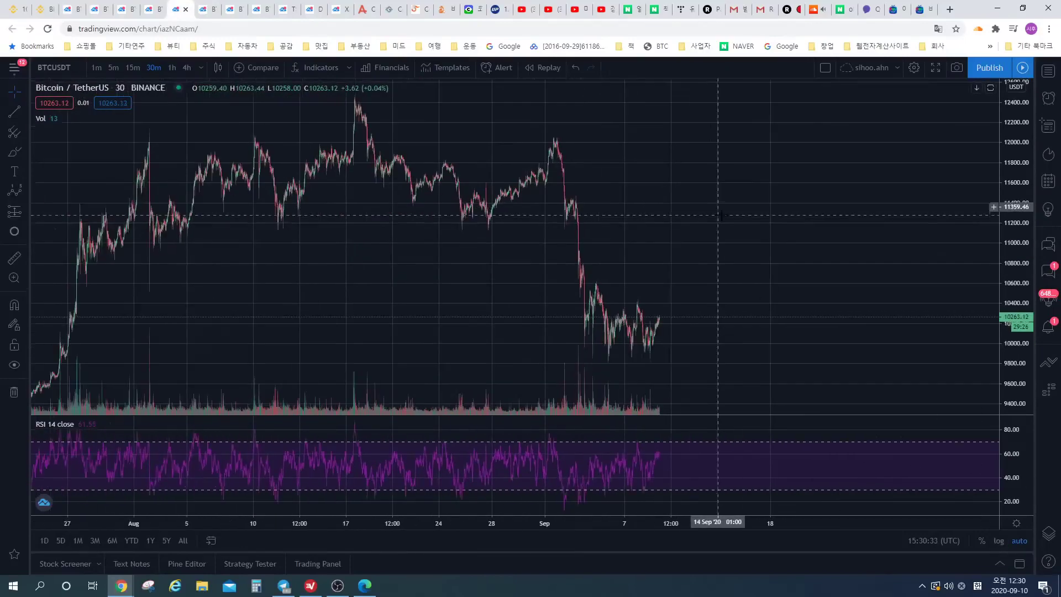
pyautogui.scroll(4, 744, 214)
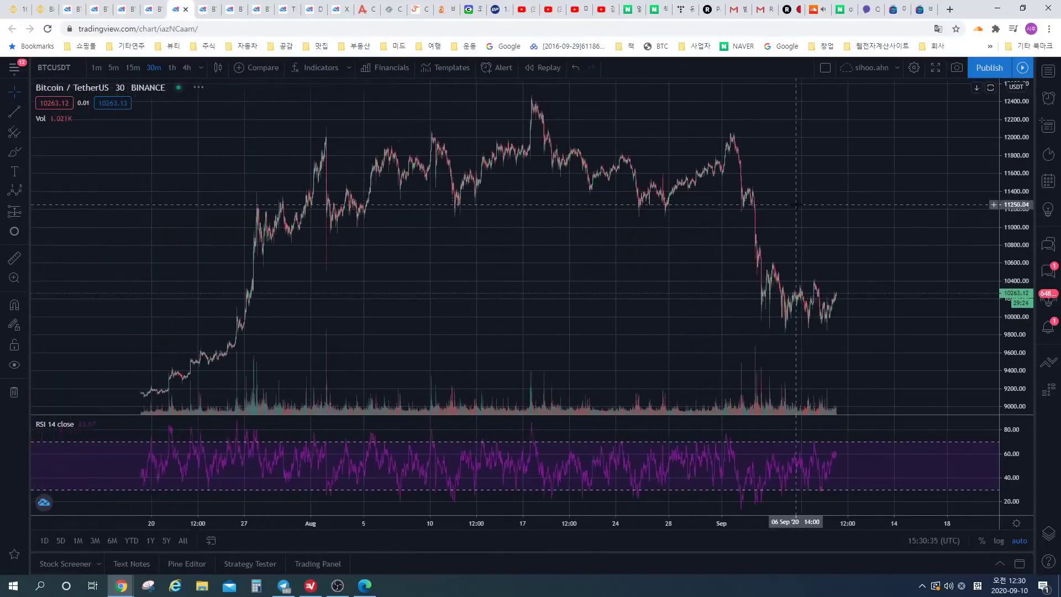
# - Return to the 15-minute chart and examine the peak around 1 September and the decline that follows it
pyautogui.click(154, 9)
pyautogui.scroll(3, 663, 194)
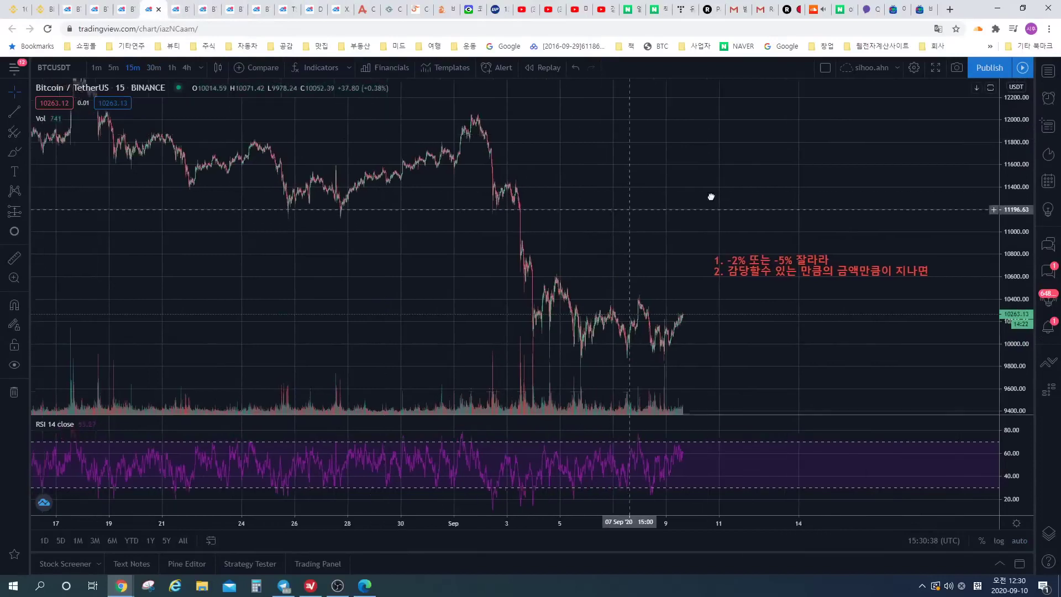
pyautogui.hscroll(-4, 578, 183)
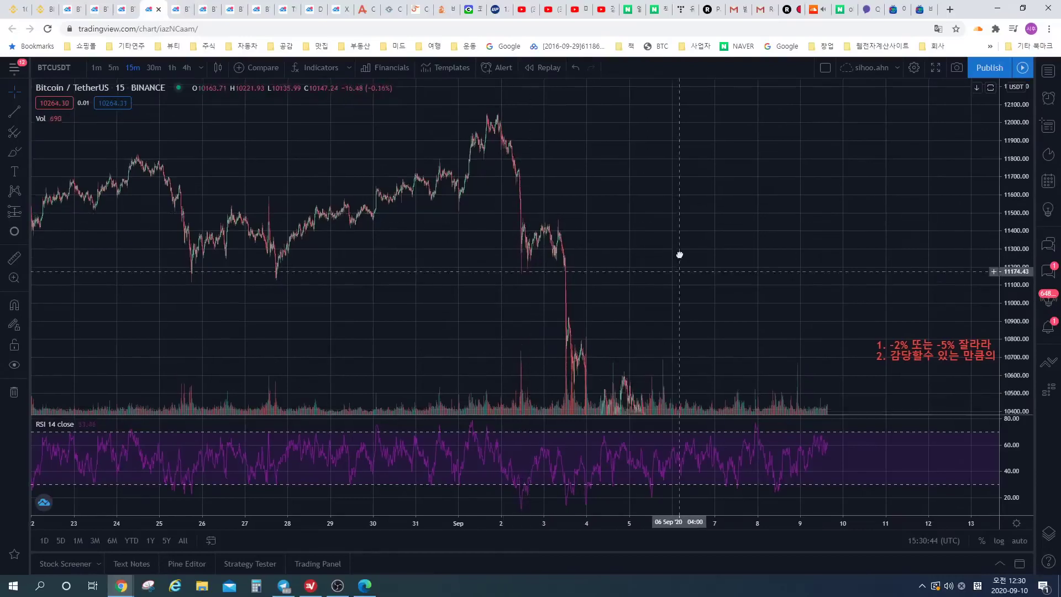
pyautogui.scroll(-2, 674, 243)
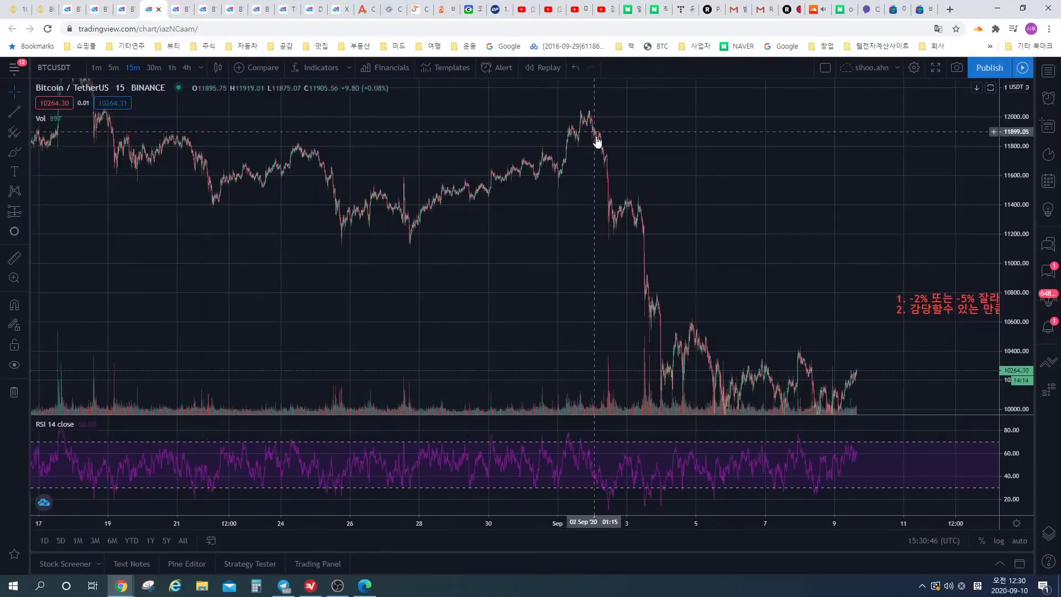
pyautogui.moveTo(621, 196); pyautogui.dragTo(639, 120)
pyautogui.scroll(5, 634, 226)
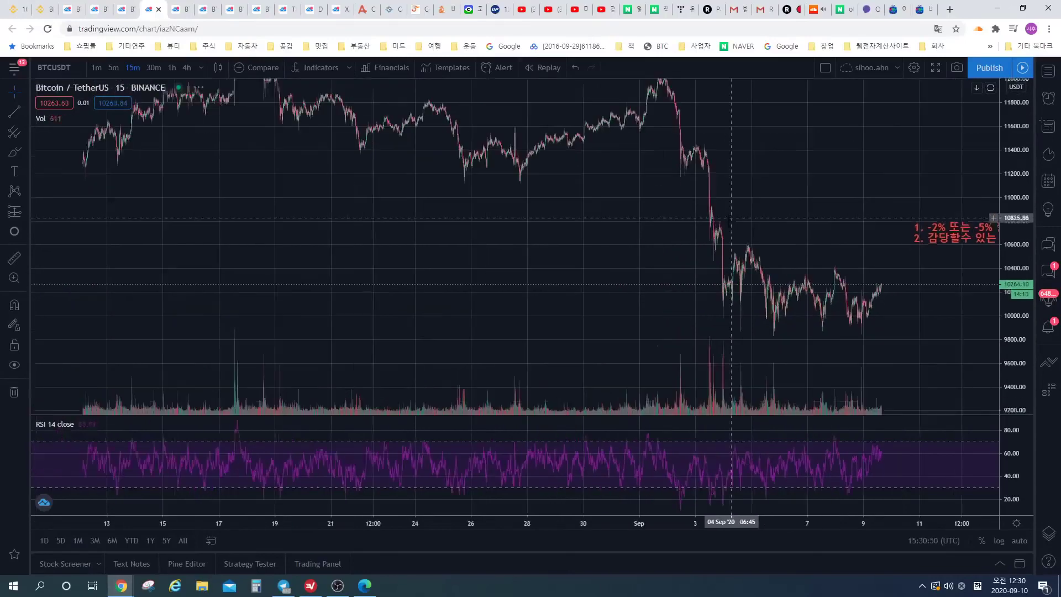
pyautogui.scroll(5, 654, 243)
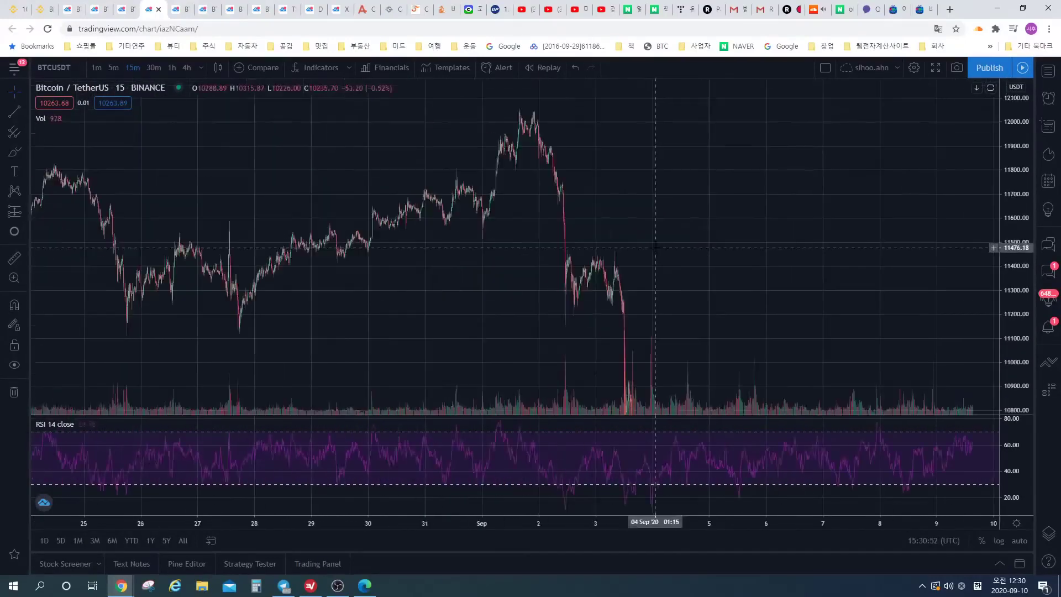
pyautogui.scroll(-3, 652, 265)
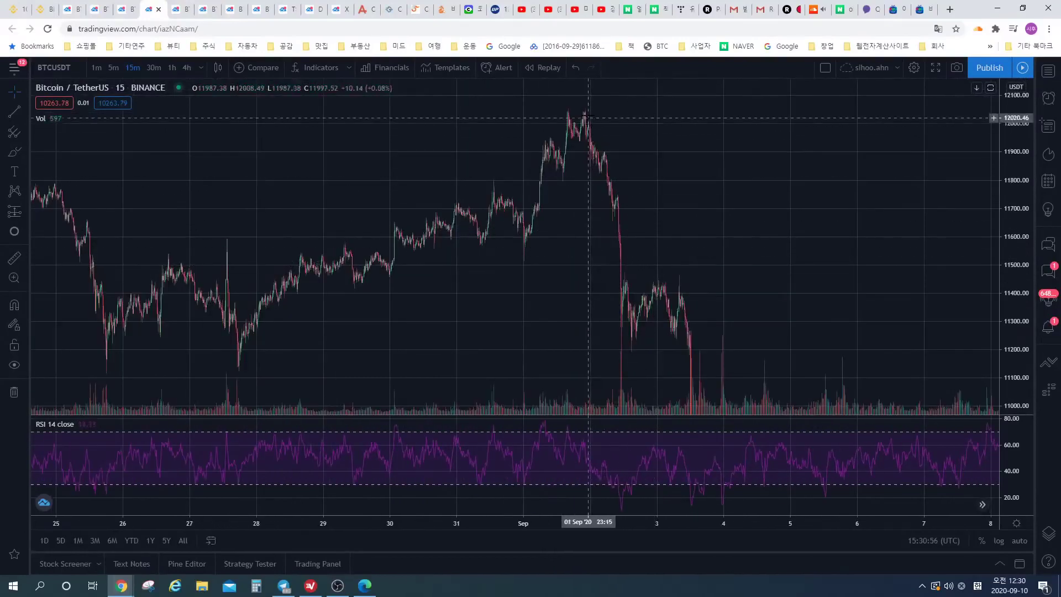
pyautogui.scroll(-2, 610, 195)
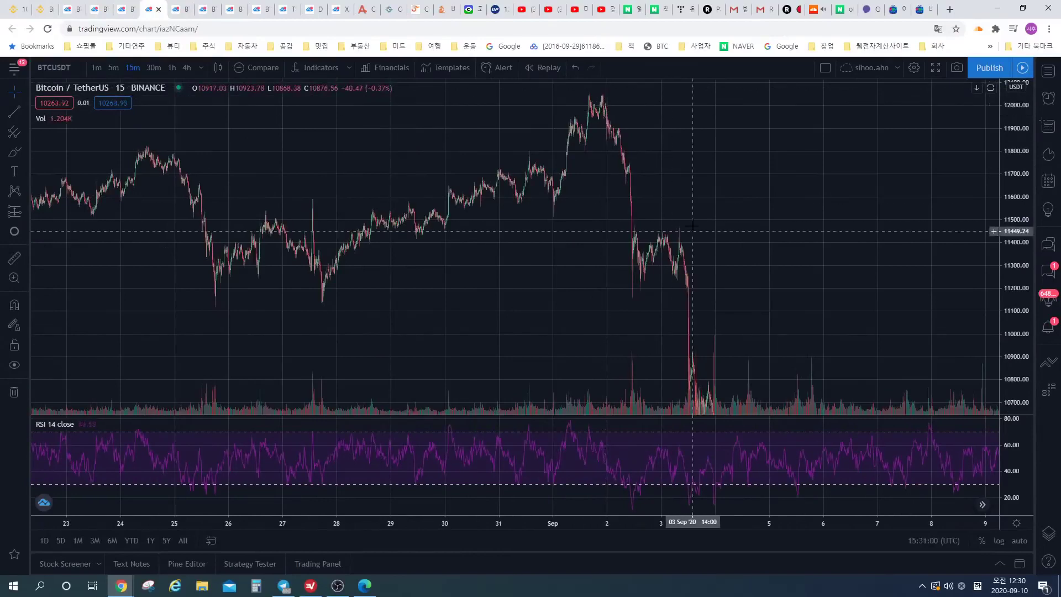
# - Brush a yellow V between the twin peaks of 1 September, then undo it
pyautogui.moveTo(600, 231); pyautogui.dragTo(586, 244)
pyautogui.click(15, 151)
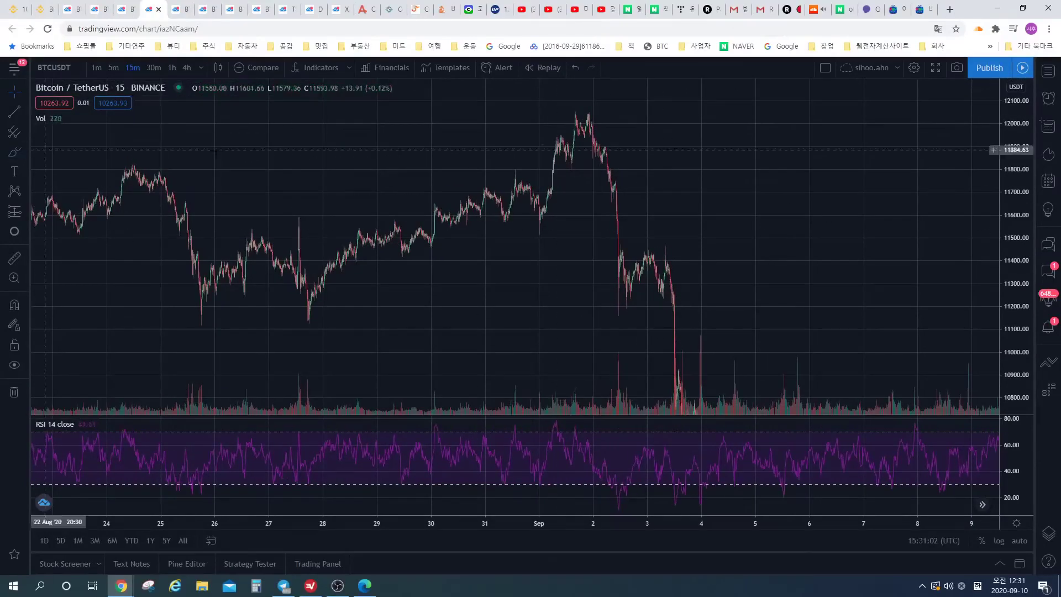
pyautogui.click(572, 109)
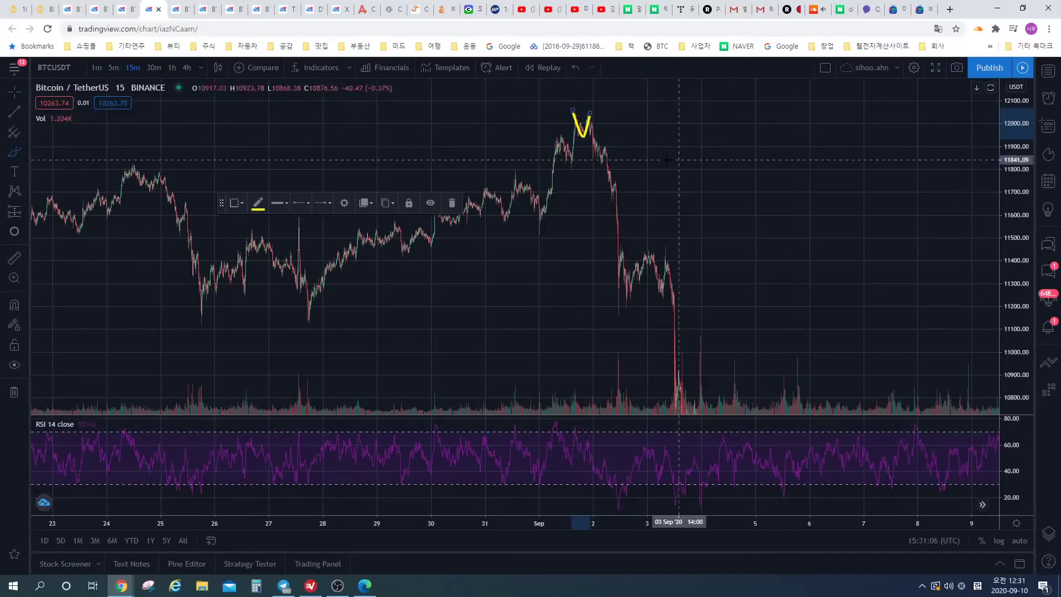
pyautogui.hotkey('ctrl', 'z')
# - Brush yellow loops around the three successive legs of the decline from the 1 September high
pyautogui.moveTo(587, 110)
pyautogui.mouseDown()
pyautogui.moveTo(611, 136)
pyautogui.moveTo(588, 150)
pyautogui.moveTo(611, 122)
pyautogui.moveTo(605, 193)
pyautogui.moveTo(591, 149)
pyautogui.mouseUp()
pyautogui.moveTo(606, 191)
pyautogui.mouseDown()
pyautogui.moveTo(584, 304)
pyautogui.moveTo(621, 192)
pyautogui.mouseUp()
pyautogui.hotkey('ctrl', 'z')
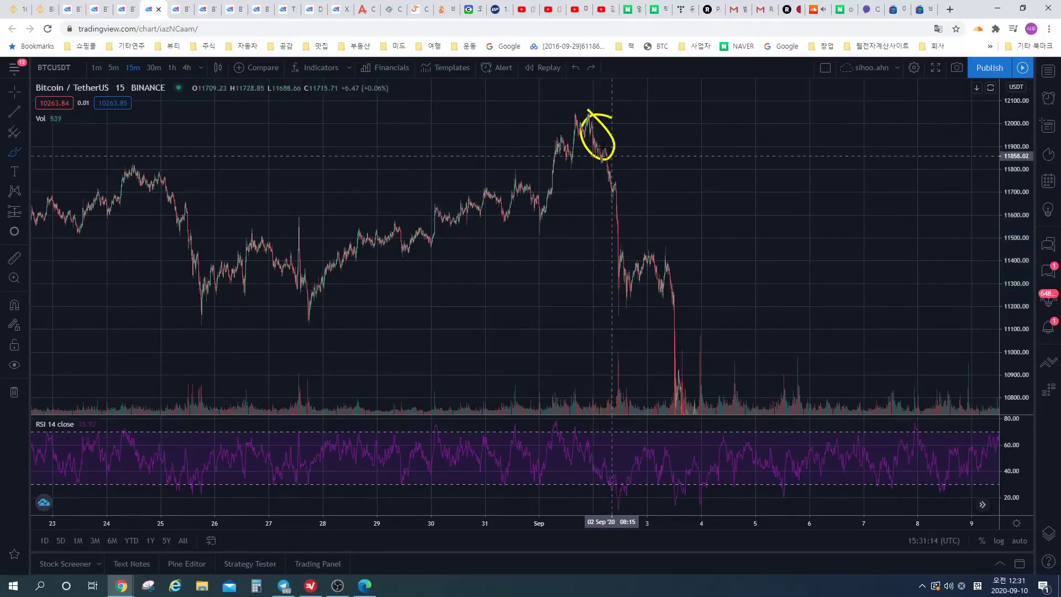
pyautogui.moveTo(601, 156)
pyautogui.mouseDown()
pyautogui.moveTo(635, 218)
pyautogui.moveTo(611, 176)
pyautogui.mouseUp()
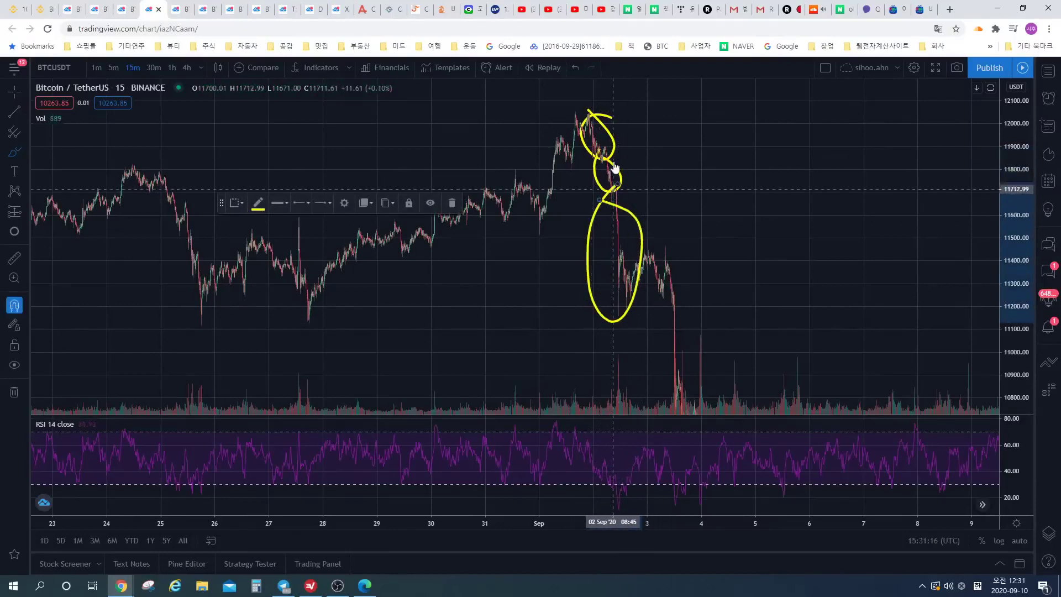
# - Undo the yellow brush loops along the 2 September decline
pyautogui.hotkey('ctrl', 'z')
pyautogui.moveTo(611, 110)
pyautogui.mouseDown()
pyautogui.moveTo(600, 109)
pyautogui.moveTo(580, 177)
pyautogui.moveTo(594, 296)
pyautogui.moveTo(622, 301)
pyautogui.mouseUp()
pyautogui.hotkey('ctrl', 'z')
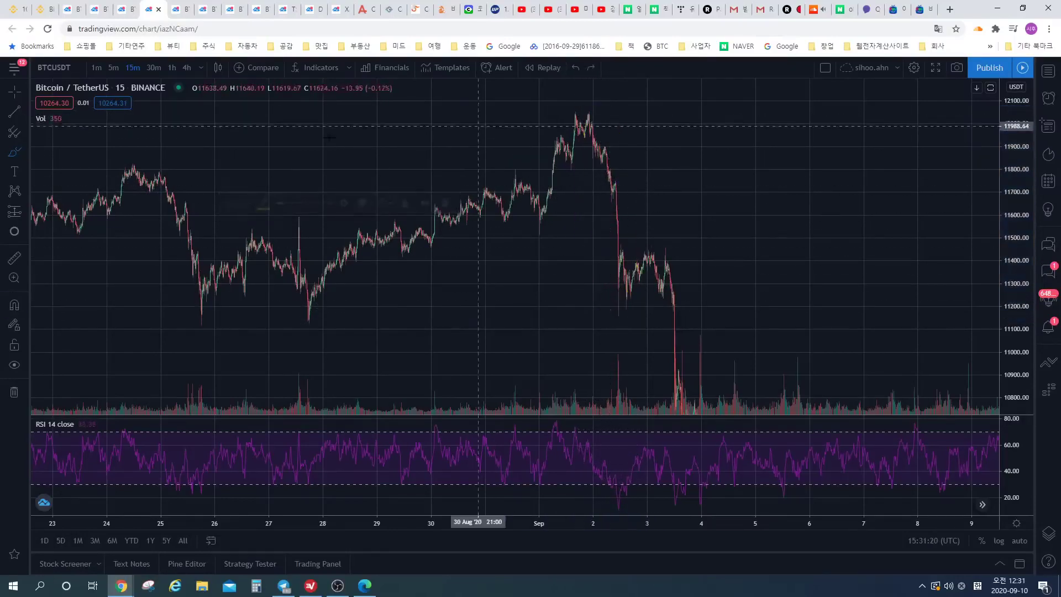
# - Draw an Elliott Impulse Wave (12345) down the 2 September decline, from about 12,054 to about 11,159
pyautogui.click(26, 193)
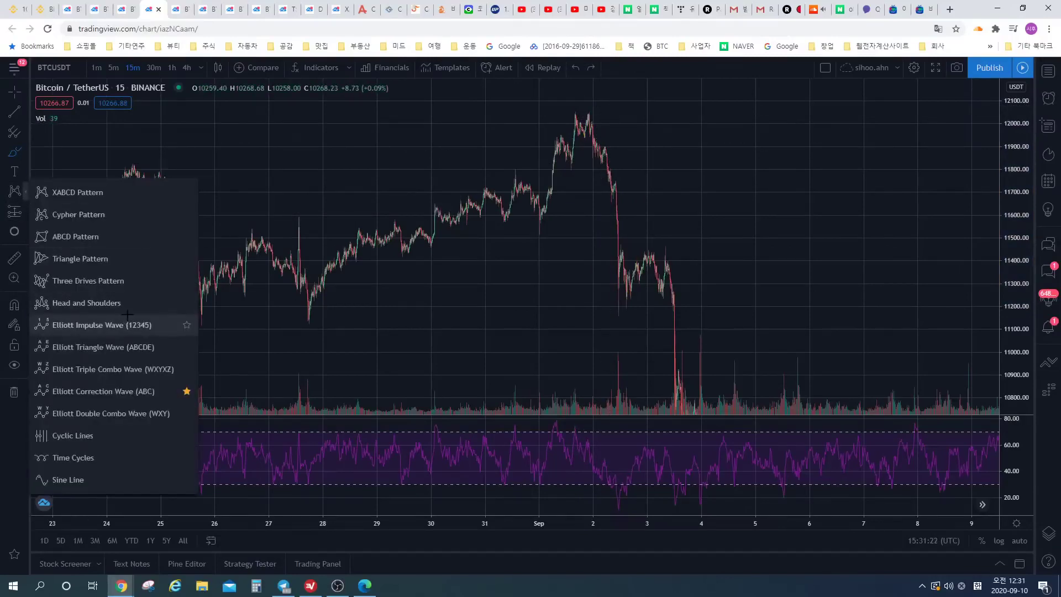
pyautogui.click(89, 323)
pyautogui.click(587, 111)
pyautogui.click(604, 148)
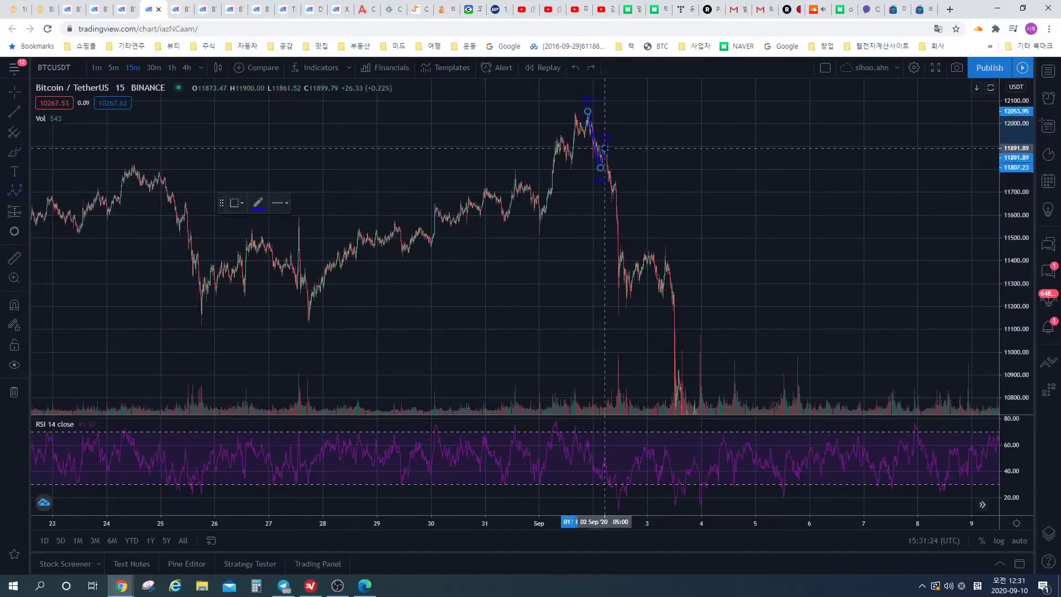
pyautogui.click(600, 168)
pyautogui.click(618, 181)
pyautogui.click(612, 203)
pyautogui.click(619, 304)
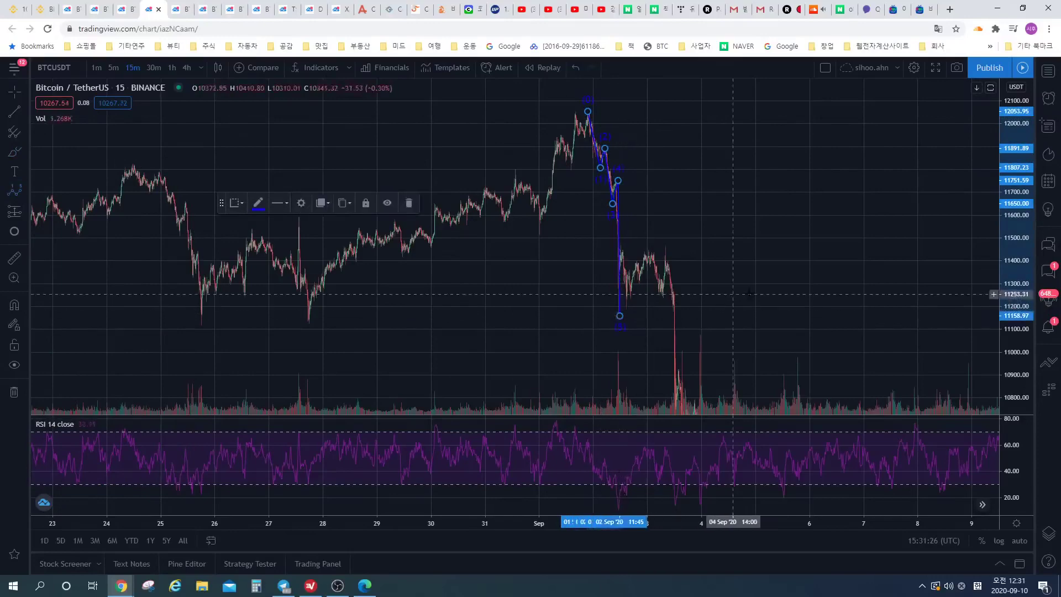
# - Draw a yellow Elliott Impulse Wave (12345) from about 12,072 on 1 September, with point 3 near 11,120 and point 5 near 10,470
pyautogui.scroll(-5, 778, 128)
pyautogui.moveTo(785, 128); pyautogui.dragTo(663, 157)
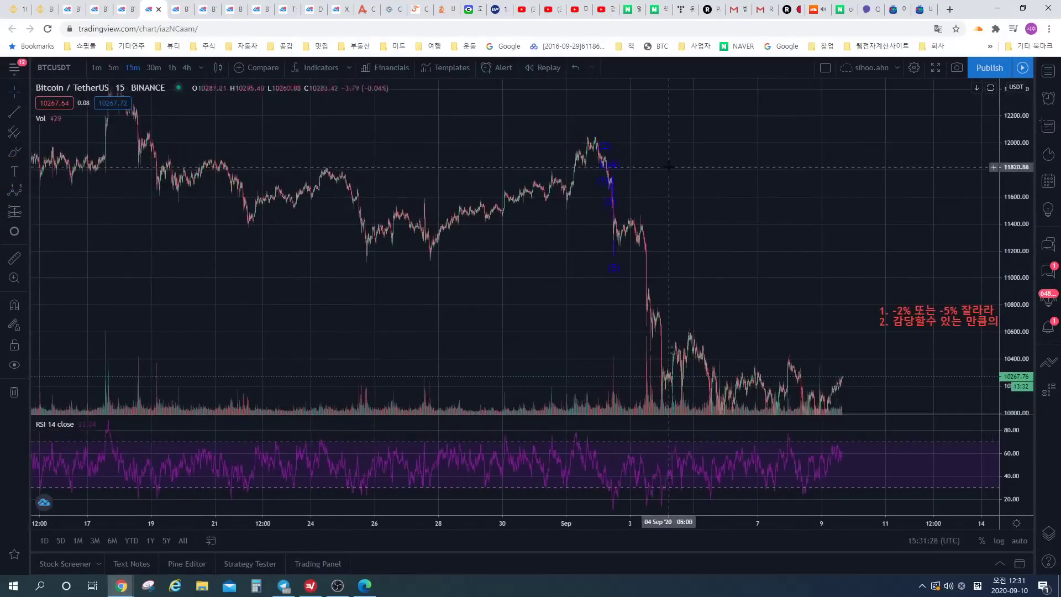
pyautogui.scroll(3, 663, 159)
pyautogui.click(15, 190)
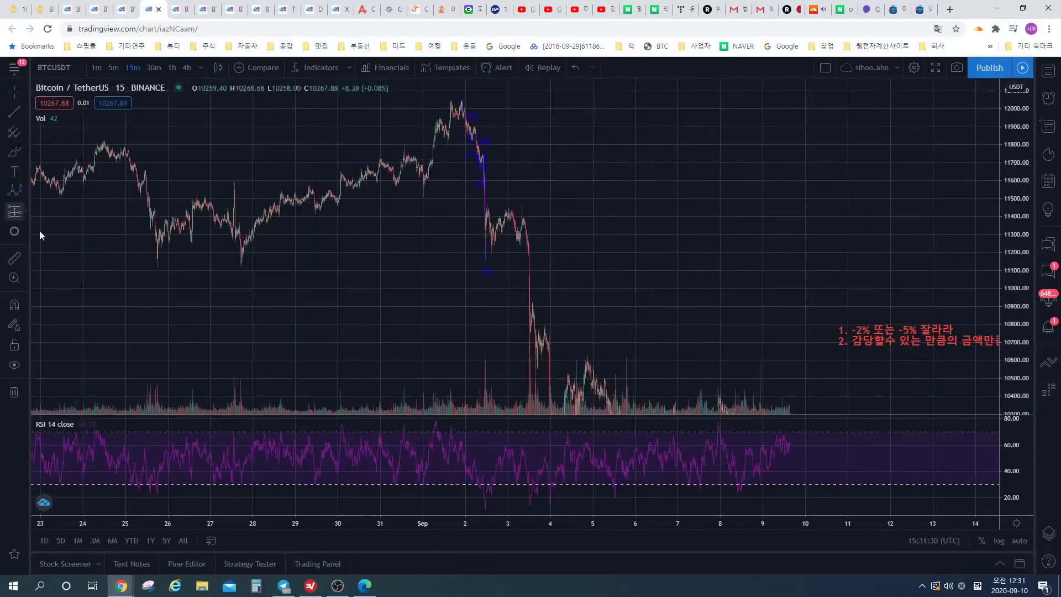
pyautogui.click(259, 206)
pyautogui.click(284, 235)
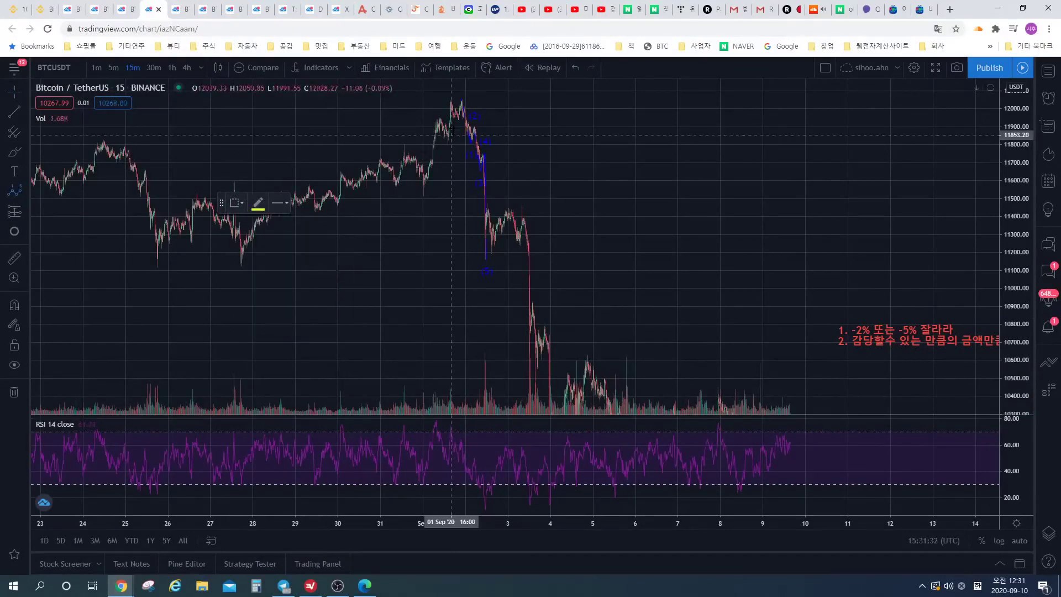
pyautogui.click(447, 96)
pyautogui.click(456, 124)
pyautogui.click(462, 95)
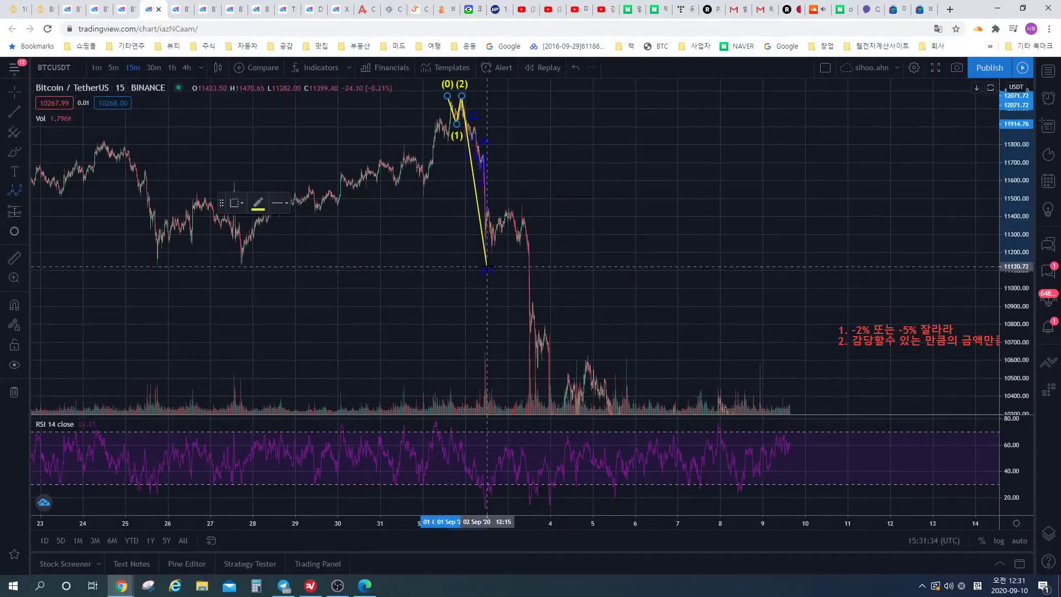
pyautogui.click(486, 266)
pyautogui.click(516, 208)
pyautogui.click(529, 357)
pyautogui.moveTo(528, 357); pyautogui.dragTo(531, 270)
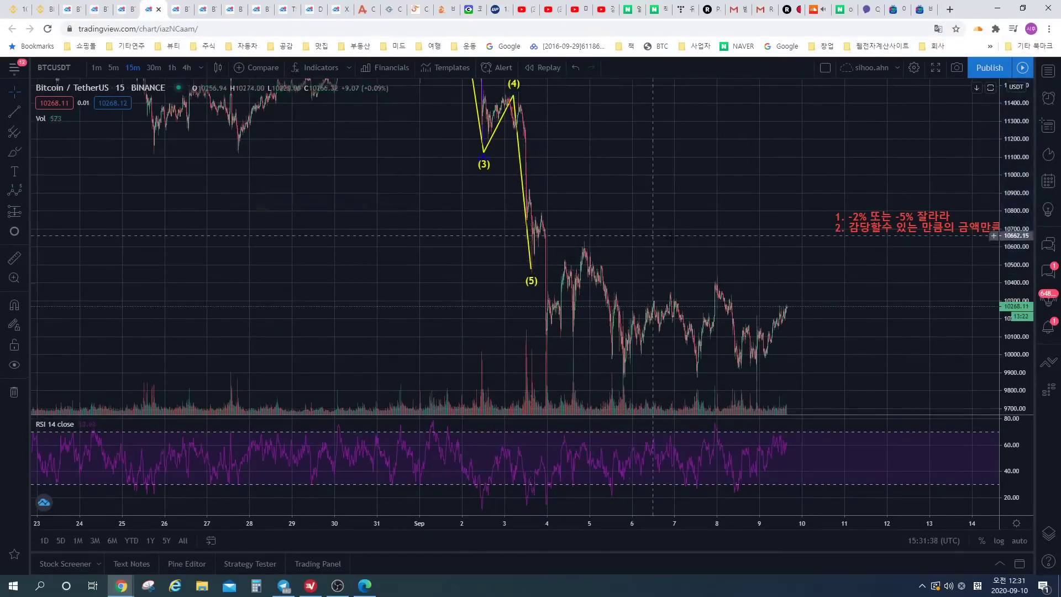
# - Mark the three successive lows between 3 and 5 September, near 10,000 and just below, with small red circles
pyautogui.scroll(-3, 603, 189)
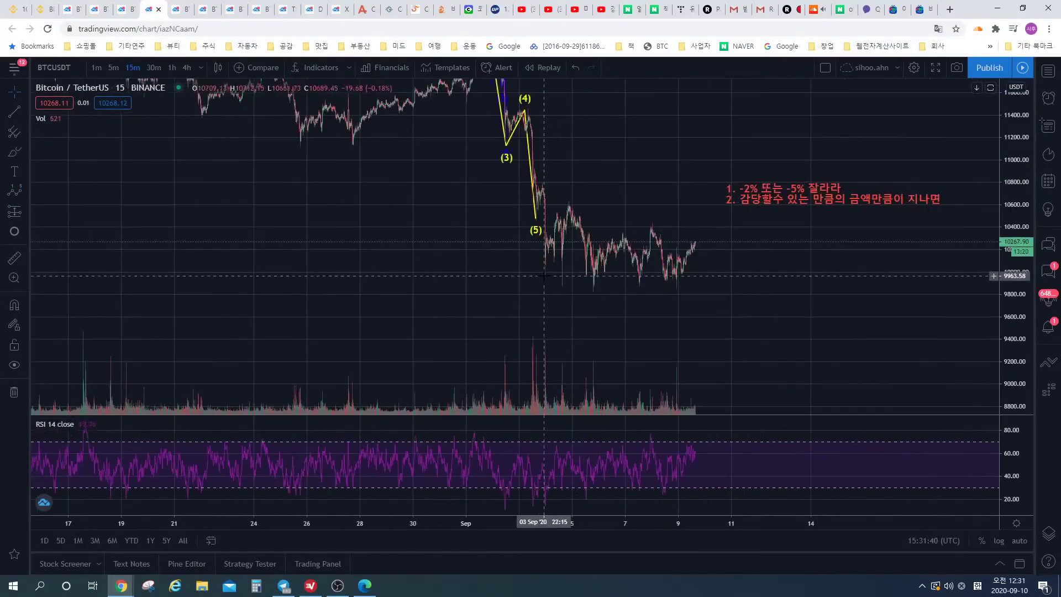
pyautogui.click(15, 231)
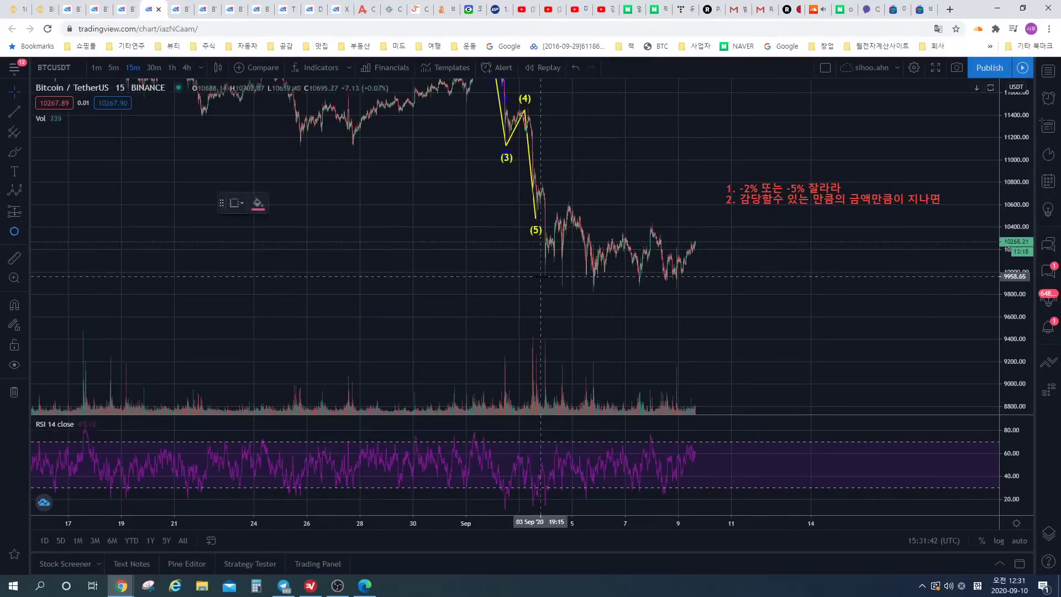
pyautogui.moveTo(542, 271); pyautogui.dragTo(543, 249)
pyautogui.click(14, 231)
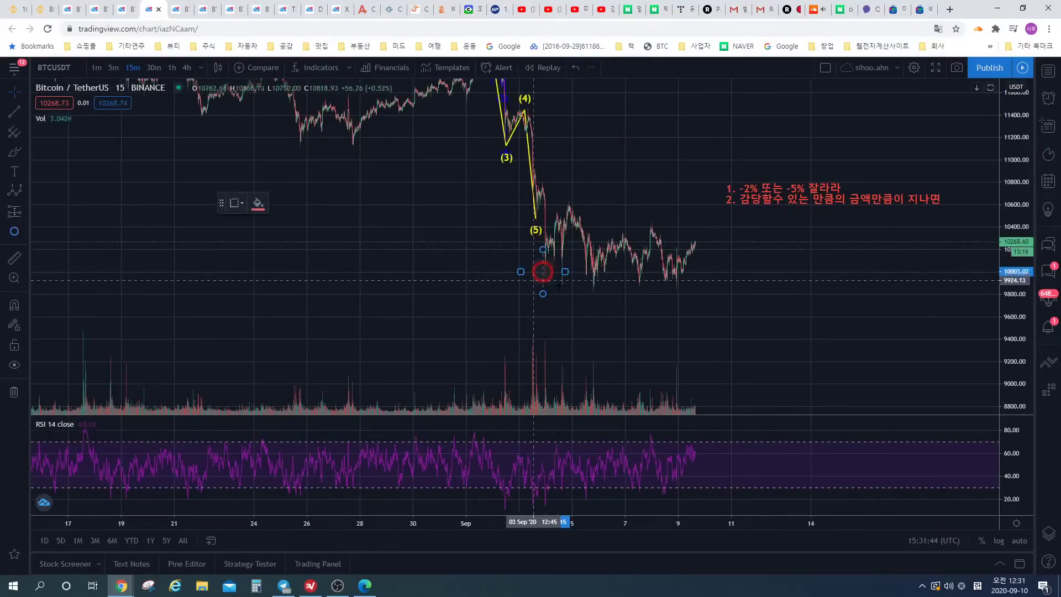
pyautogui.moveTo(561, 285)
pyautogui.mouseDown()
pyautogui.moveTo(561, 262)
pyautogui.moveTo(591, 276)
pyautogui.moveTo(592, 266)
pyautogui.mouseUp()
pyautogui.click(14, 231)
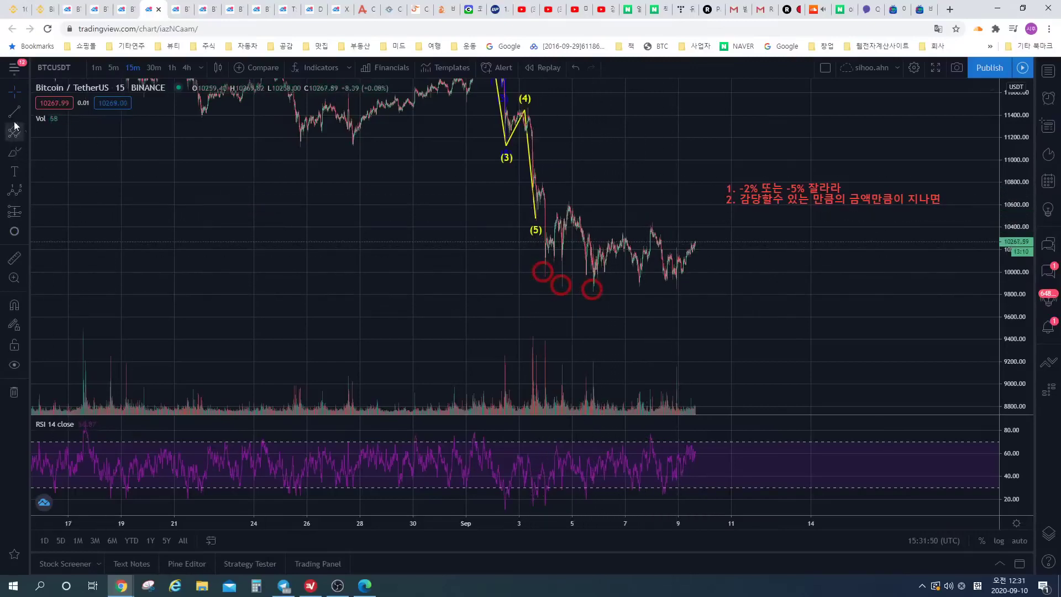
# - Draw two blue trend lines: from about 10,861 on 3 September down to 9 September, and steeply from about 10,590 past the first circled low
pyautogui.click(537, 183)
pyautogui.click(537, 175)
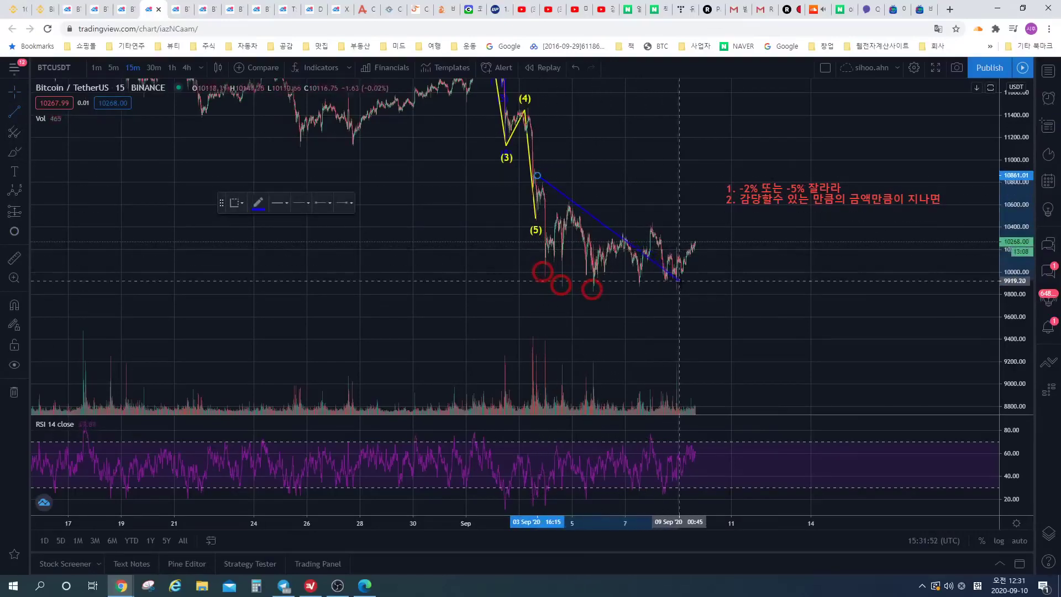
pyautogui.click(681, 286)
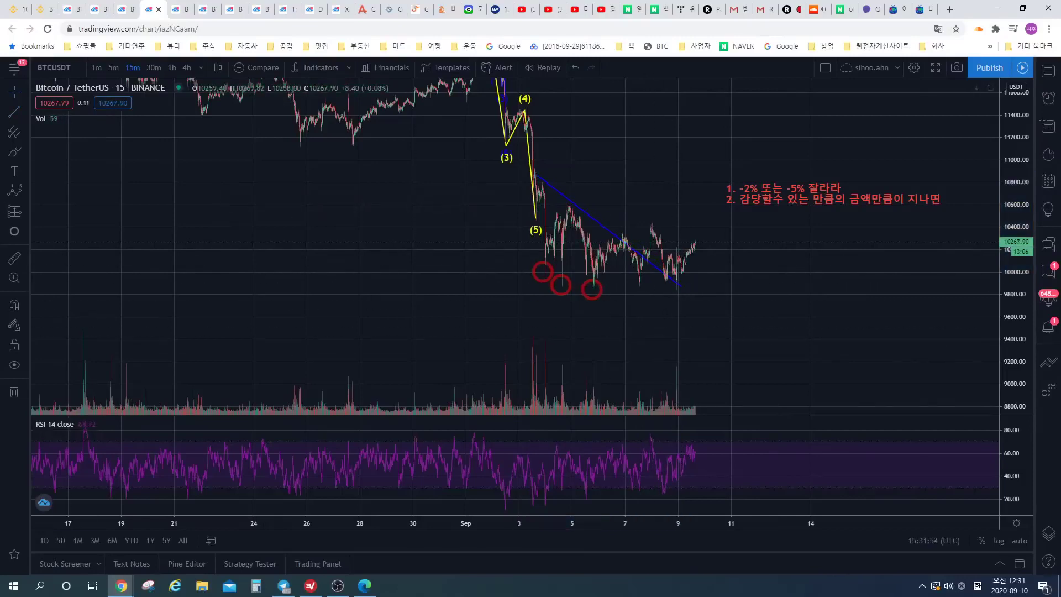
pyautogui.click(14, 111)
pyautogui.click(529, 205)
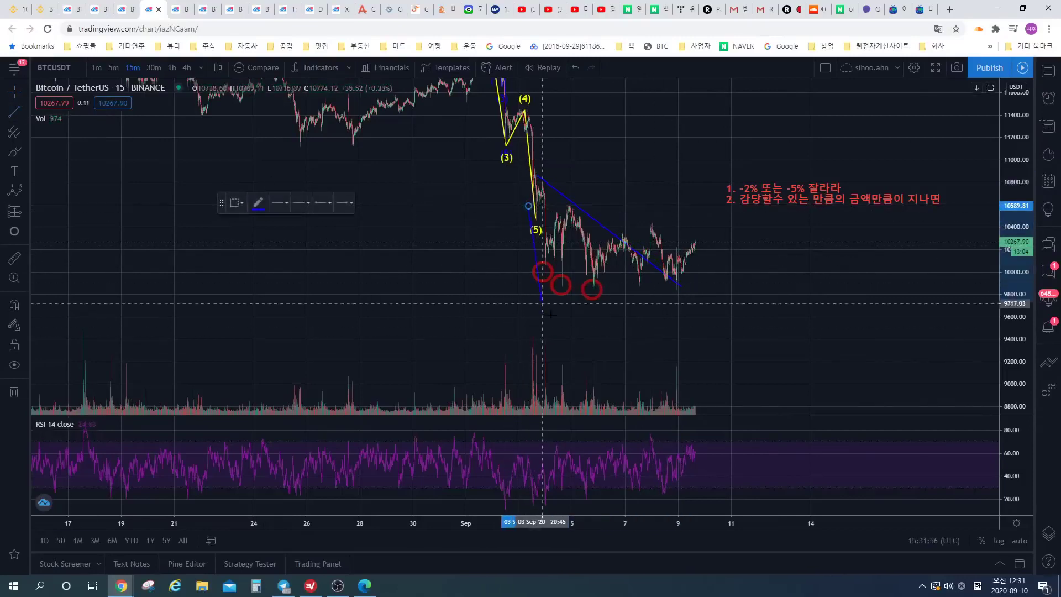
pyautogui.click(561, 333)
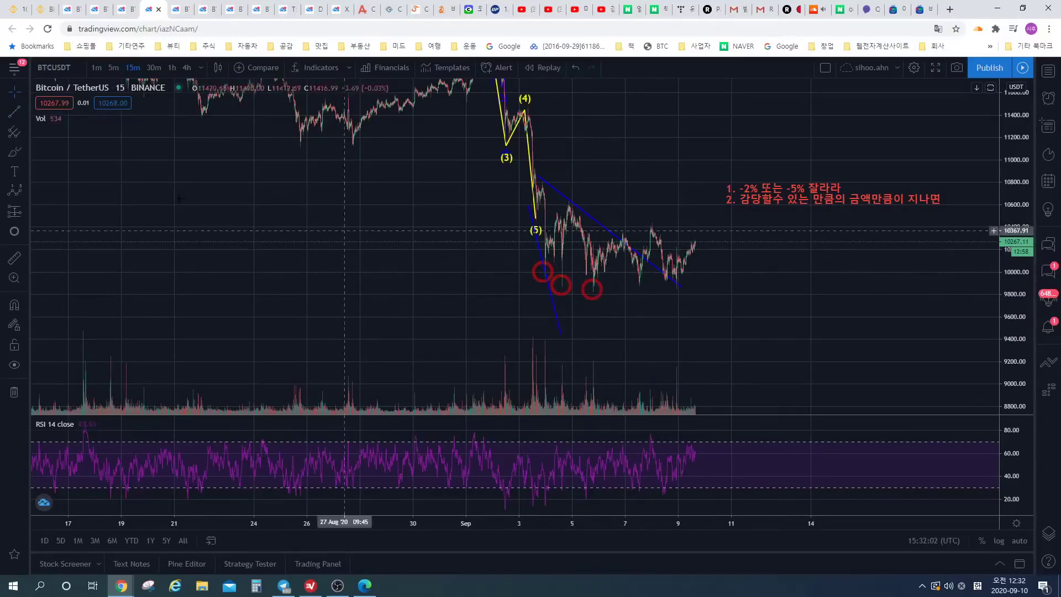
# - Trace the 3–4 September swings with the yellow brush, and undo the stroke along with the steep blue trend line
pyautogui.click(14, 152)
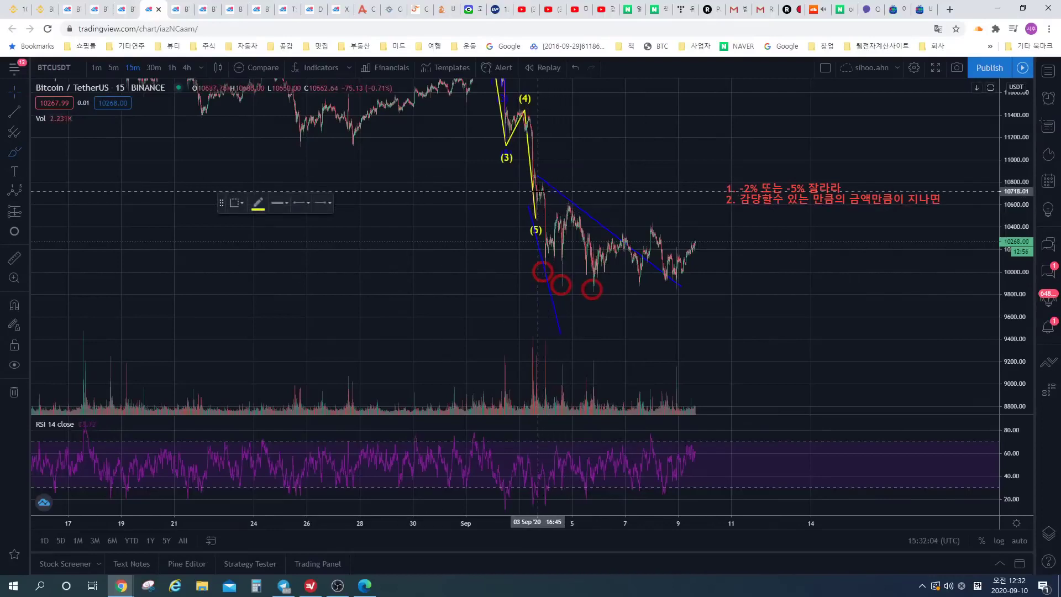
pyautogui.moveTo(536, 215)
pyautogui.mouseDown()
pyautogui.moveTo(535, 173)
pyautogui.moveTo(544, 265)
pyautogui.moveTo(556, 211)
pyautogui.mouseUp()
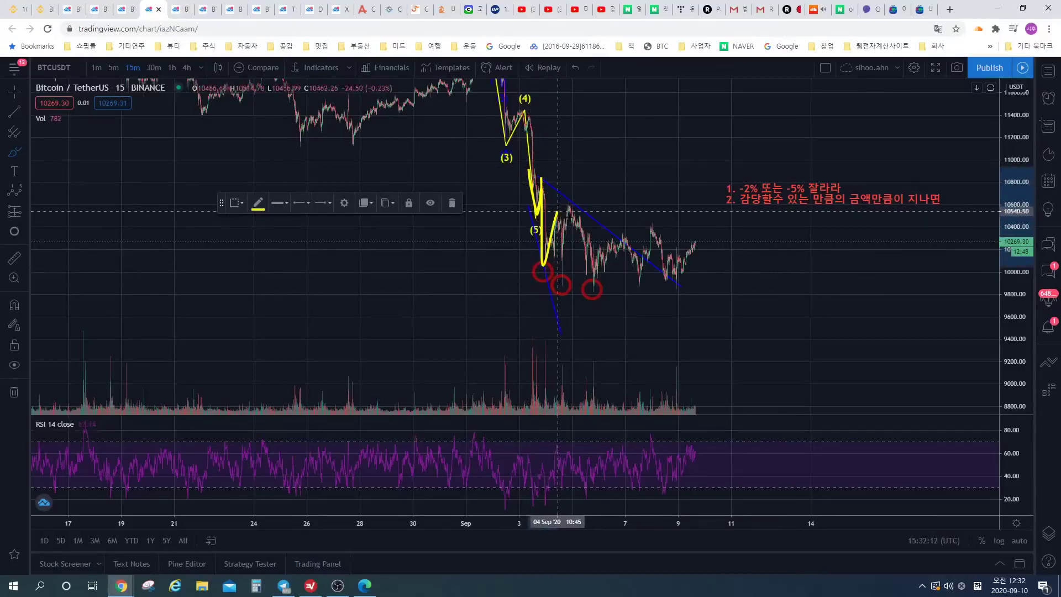
pyautogui.hotkey('ctrl', 'z')
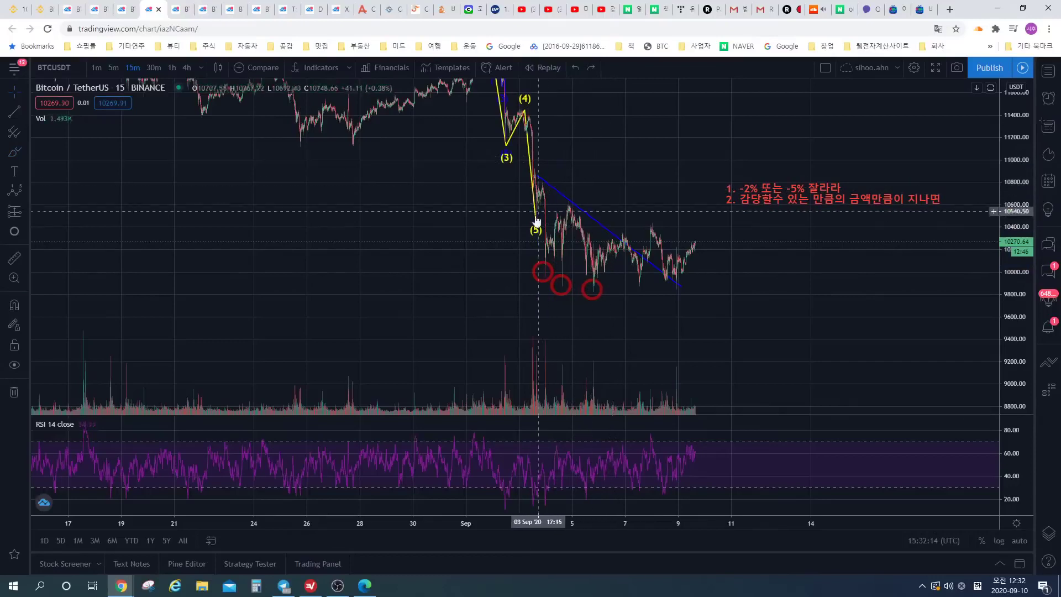
# - Move point 5 of the yellow impulse wave down to the 4 September low near 9,988
pyautogui.moveTo(535, 220); pyautogui.dragTo(545, 273)
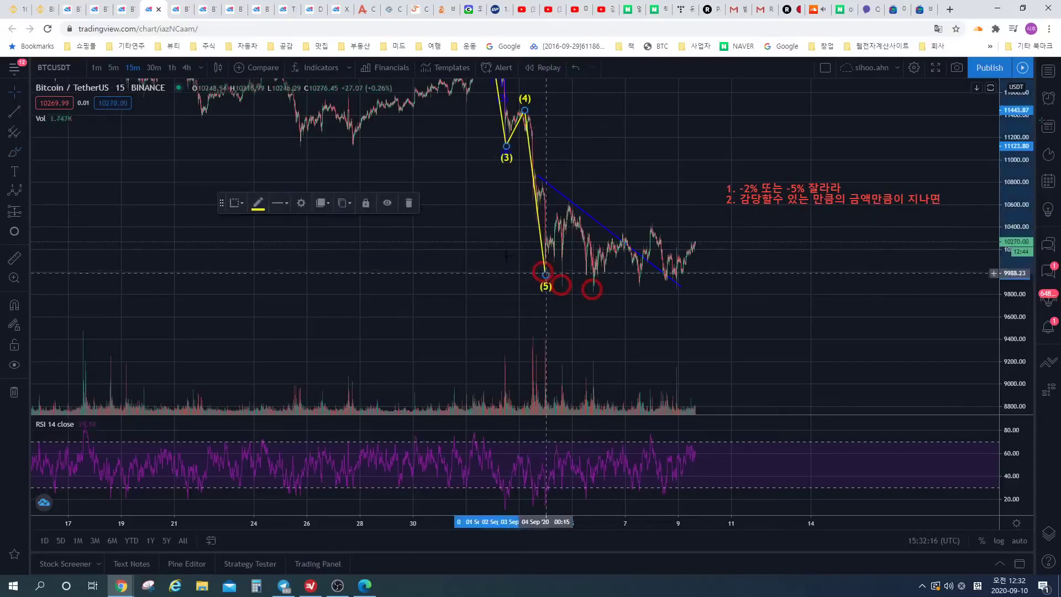
pyautogui.moveTo(516, 140); pyautogui.dragTo(512, 180)
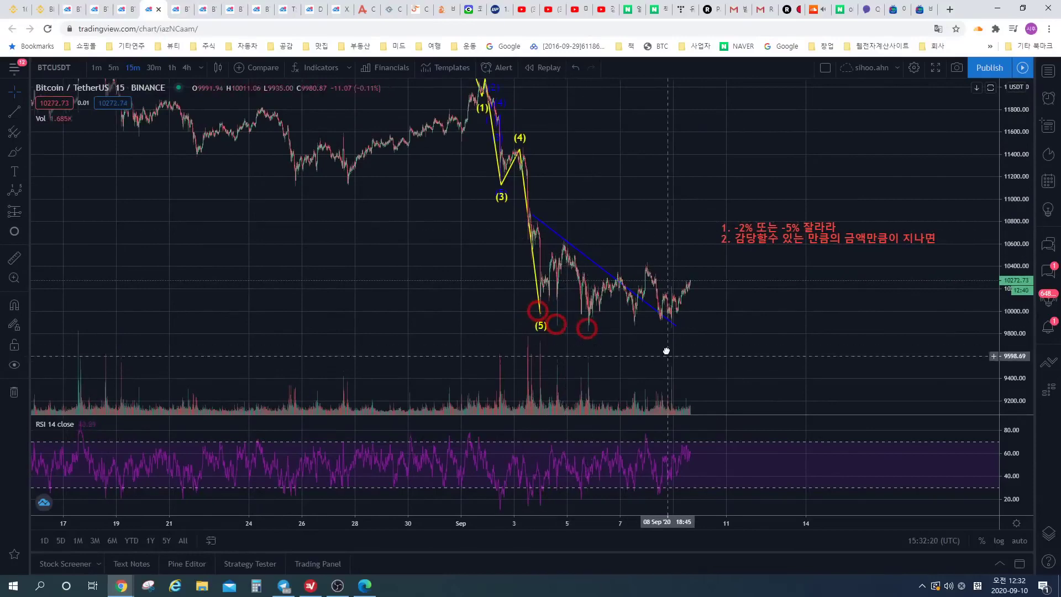
# - Examine the price action around the circled lows and the descending blue trend line from 3 to 9 September
pyautogui.scroll(5, 666, 350)
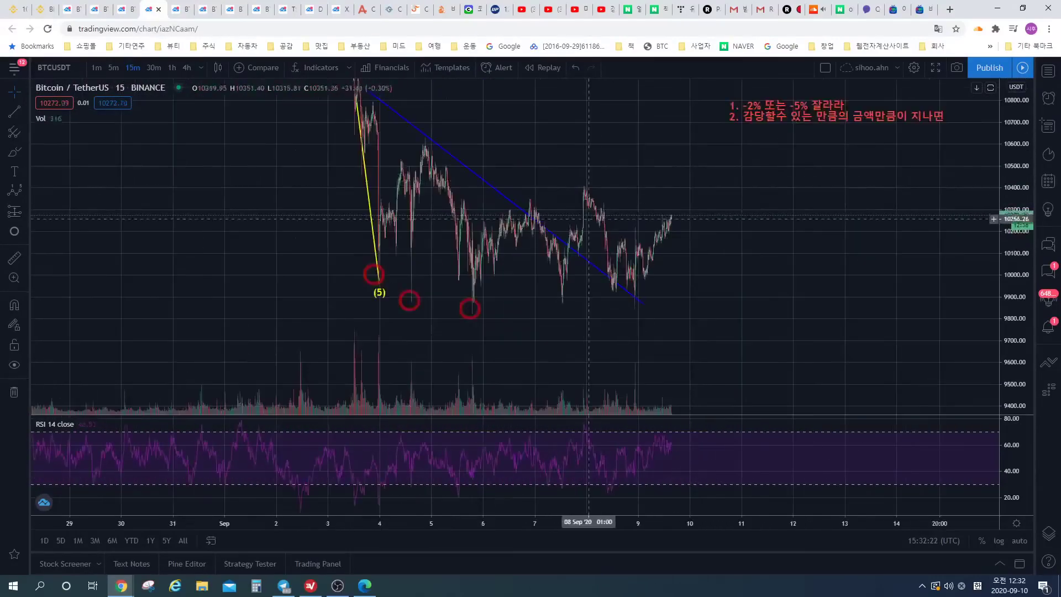
pyautogui.click(1019, 540)
pyautogui.moveTo(481, 220); pyautogui.dragTo(702, 221)
pyautogui.scroll(3, 702, 227)
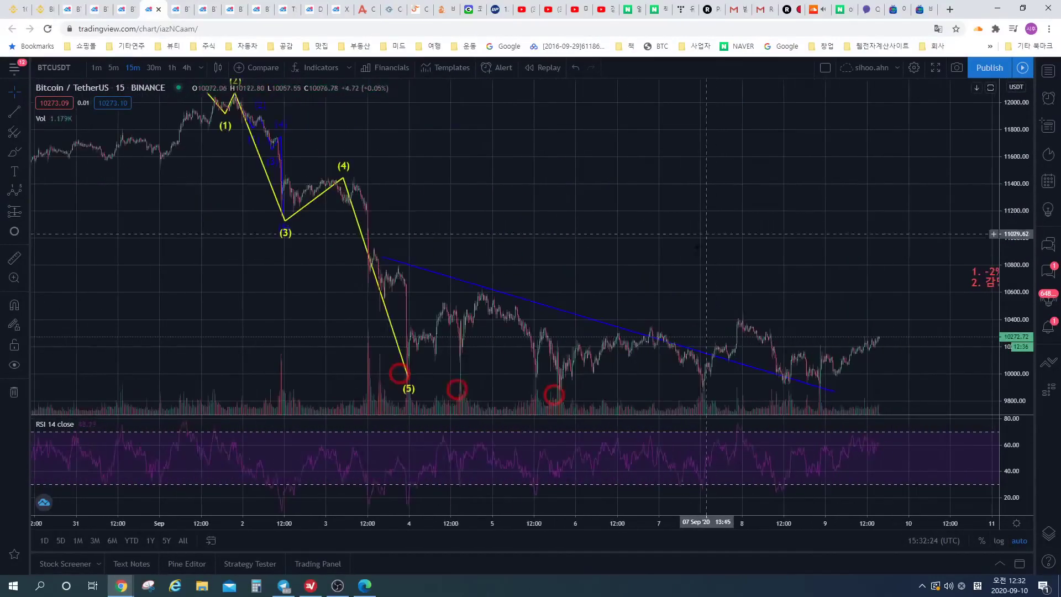
pyautogui.click(1014, 522)
pyautogui.click(961, 227)
pyautogui.moveTo(713, 251); pyautogui.dragTo(818, 140)
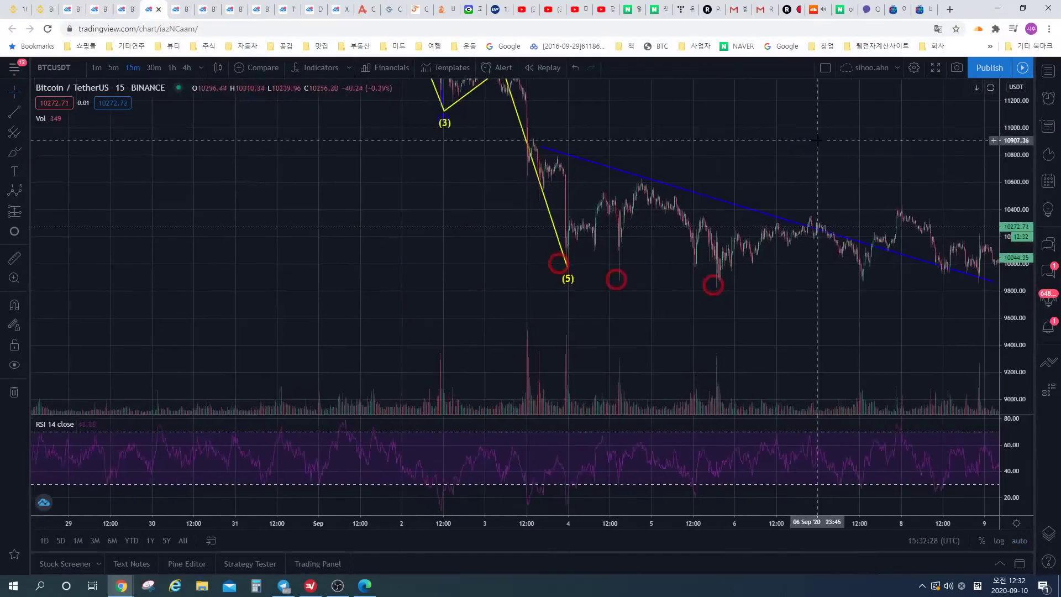
pyautogui.scroll(3, 818, 140)
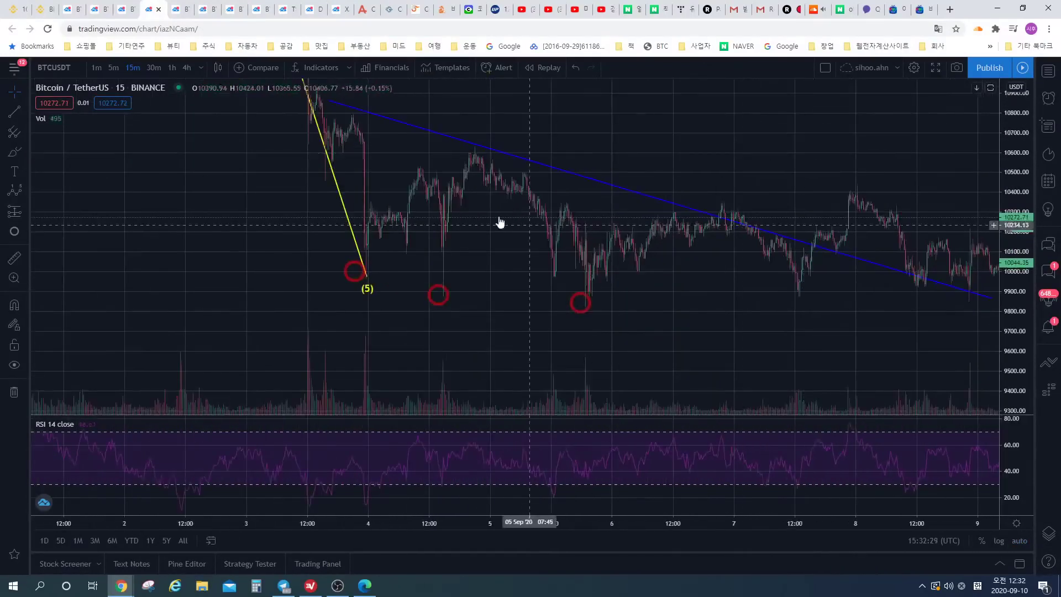
# - Brush a yellow stroke down the 4 September drop to the second circled low, and undo it
pyautogui.click(15, 152)
pyautogui.moveTo(418, 168)
pyautogui.mouseDown()
pyautogui.moveTo(439, 182)
pyautogui.moveTo(438, 292)
pyautogui.mouseUp()
pyautogui.hotkey('ctrl', 'z')
# - Brush a yellow zigzag through the three circled lows, plus a rising line over the peaks and a falling line under the lows
pyautogui.scroll(-3, 563, 167)
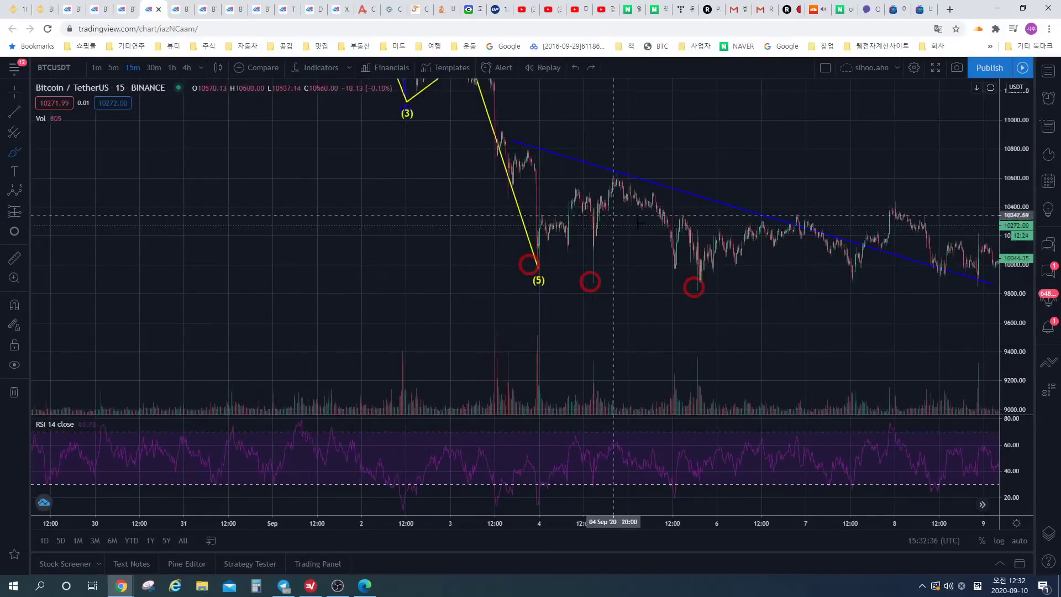
pyautogui.click(532, 268)
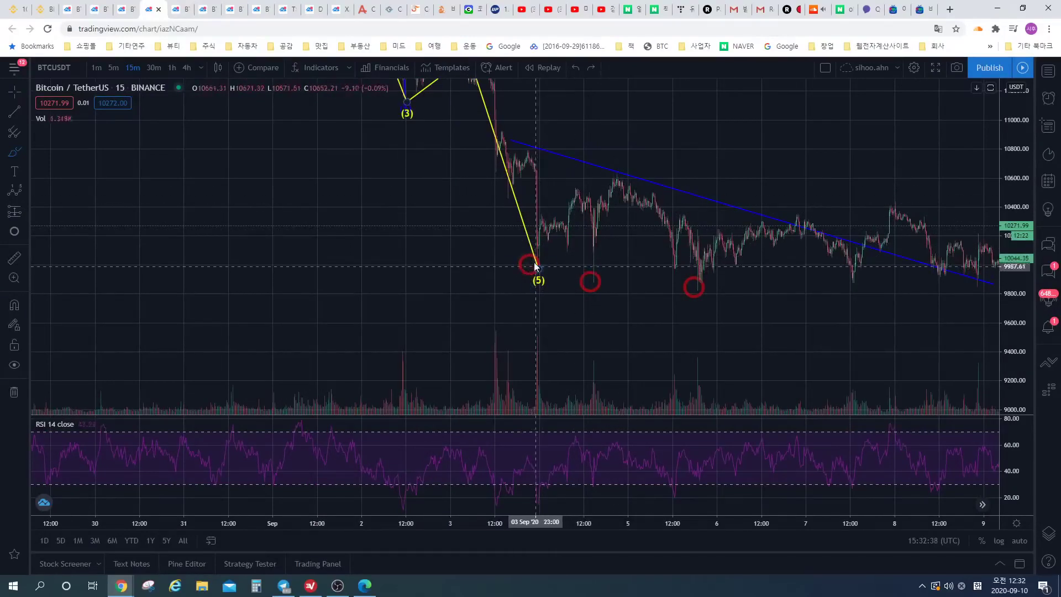
pyautogui.moveTo(531, 250)
pyautogui.mouseDown()
pyautogui.moveTo(539, 278)
pyautogui.moveTo(585, 184)
pyautogui.moveTo(595, 272)
pyautogui.moveTo(636, 174)
pyautogui.moveTo(699, 301)
pyautogui.mouseUp()
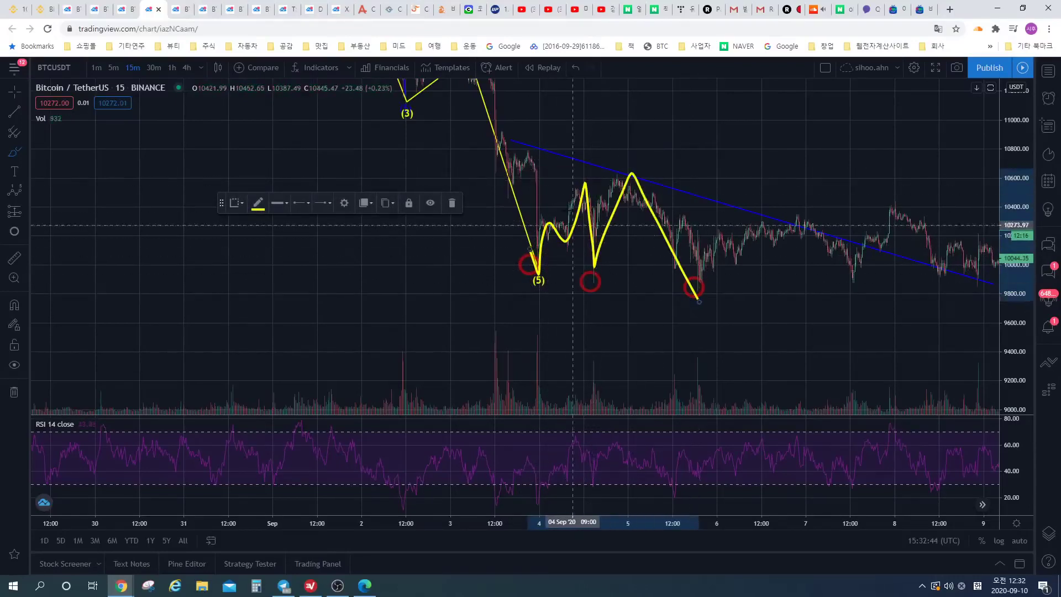
pyautogui.moveTo(553, 192); pyautogui.dragTo(688, 163)
pyautogui.moveTo(513, 277); pyautogui.dragTo(822, 321)
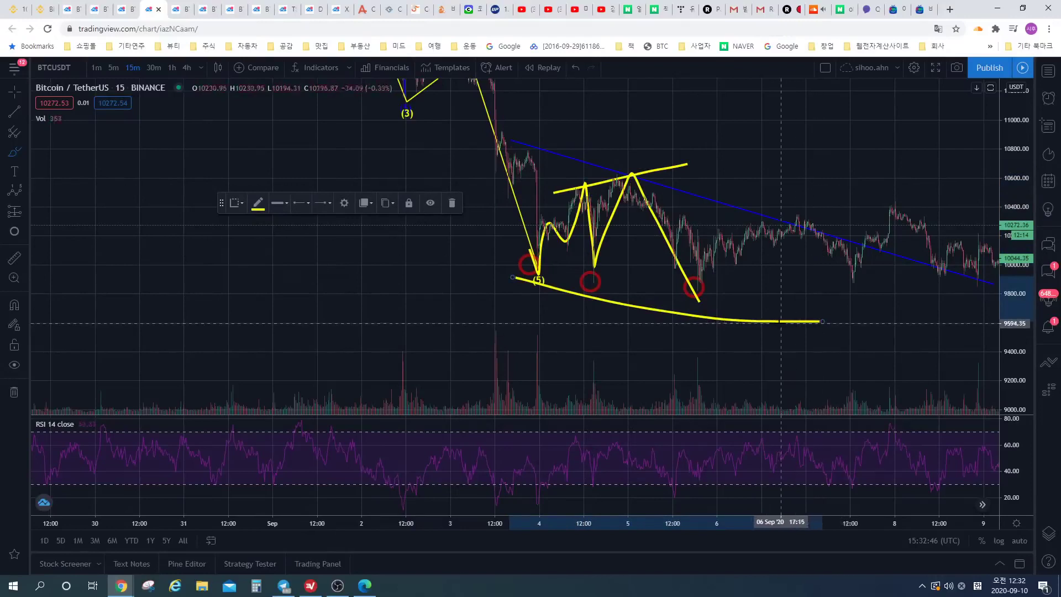
# - Undo the yellow zigzag and its two boundary strokes around the circled lows
pyautogui.hotkey('ctrl', 'z')
pyautogui.hotkey('ctrl', 'z')
pyautogui.hotkey('ctrl', 'z')
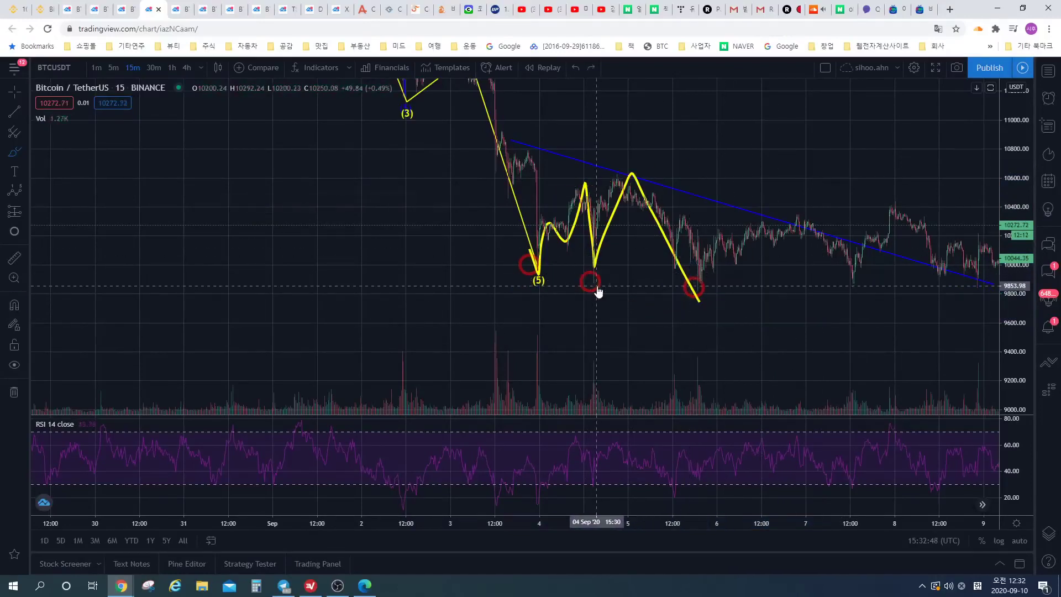
# - Delete the long descending blue trend line that starts on 3 September
pyautogui.scroll(-3, 595, 297)
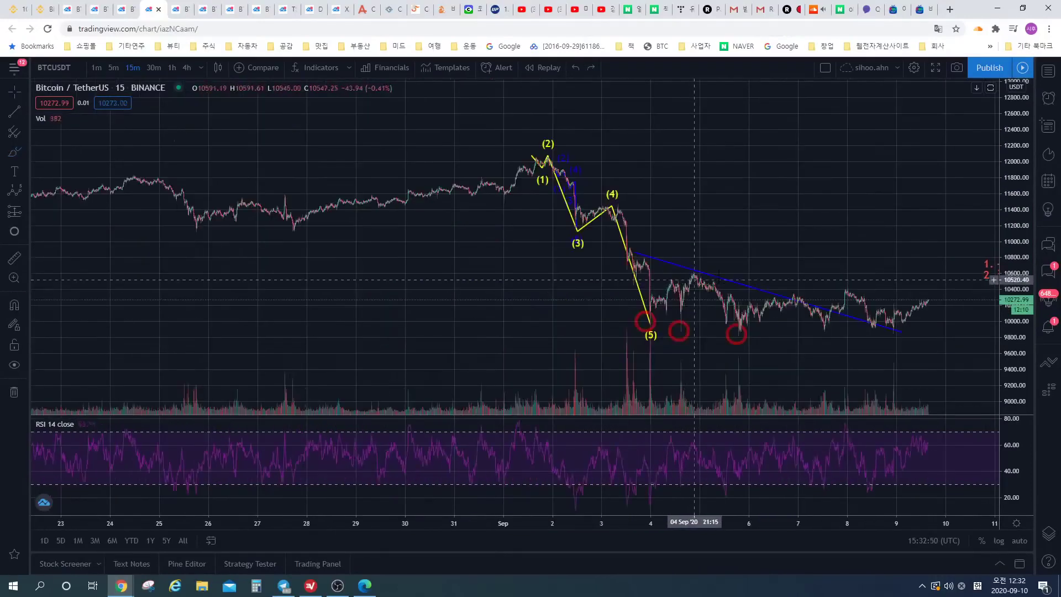
pyautogui.scroll(-2, 677, 288)
pyautogui.scroll(5, 755, 194)
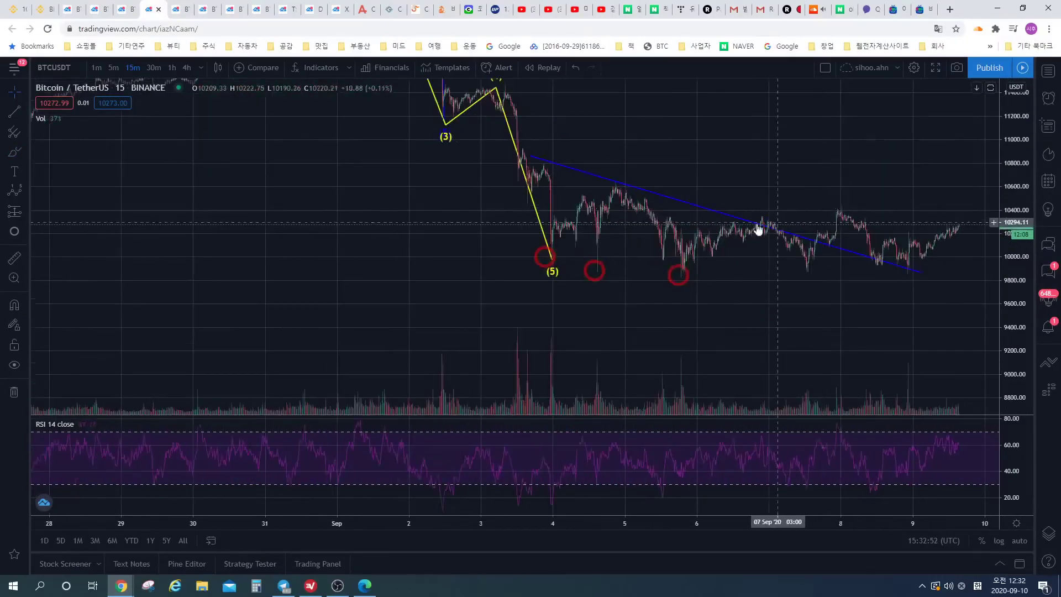
pyautogui.click(729, 221)
pyautogui.press('Delete')
# - Draw diverging blue trend lines from 3 September: from about 10,294 up to 10,709, and from about 10,002 down to 9,653 on 6 September
pyautogui.click(15, 111)
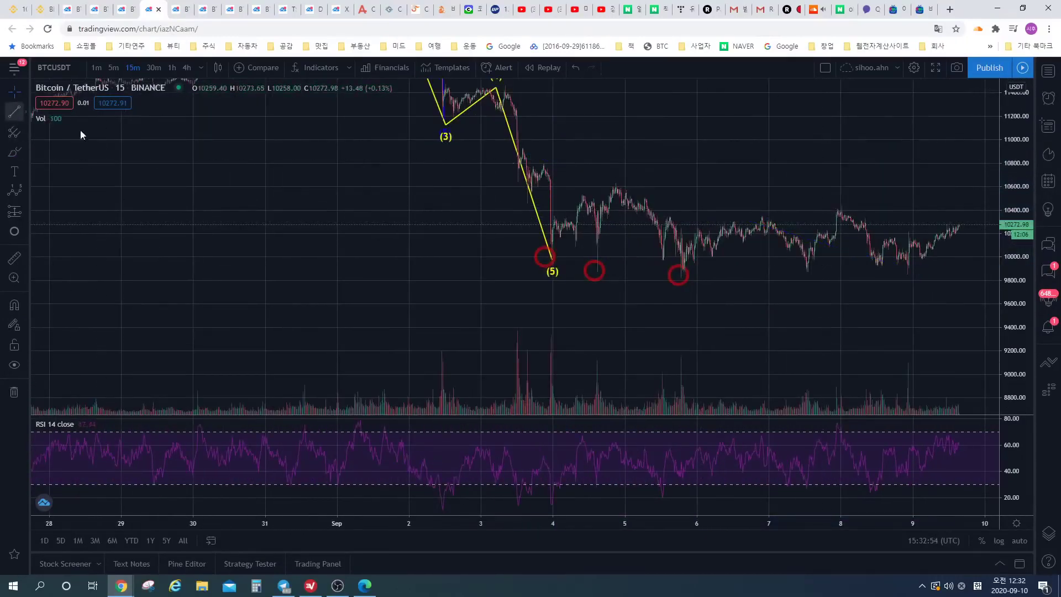
pyautogui.click(549, 222)
pyautogui.click(633, 174)
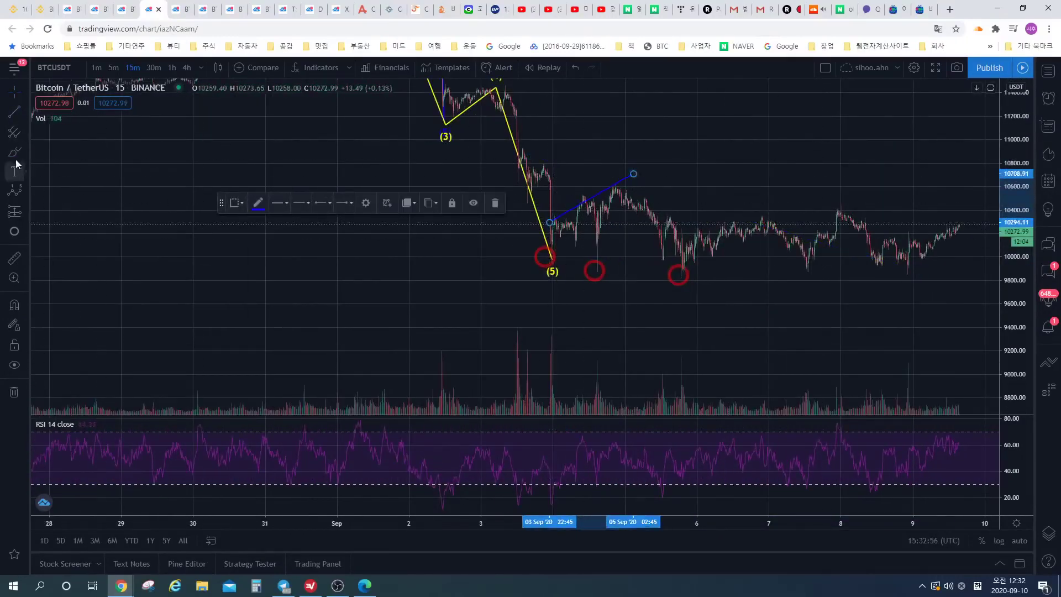
pyautogui.click(15, 114)
pyautogui.click(544, 256)
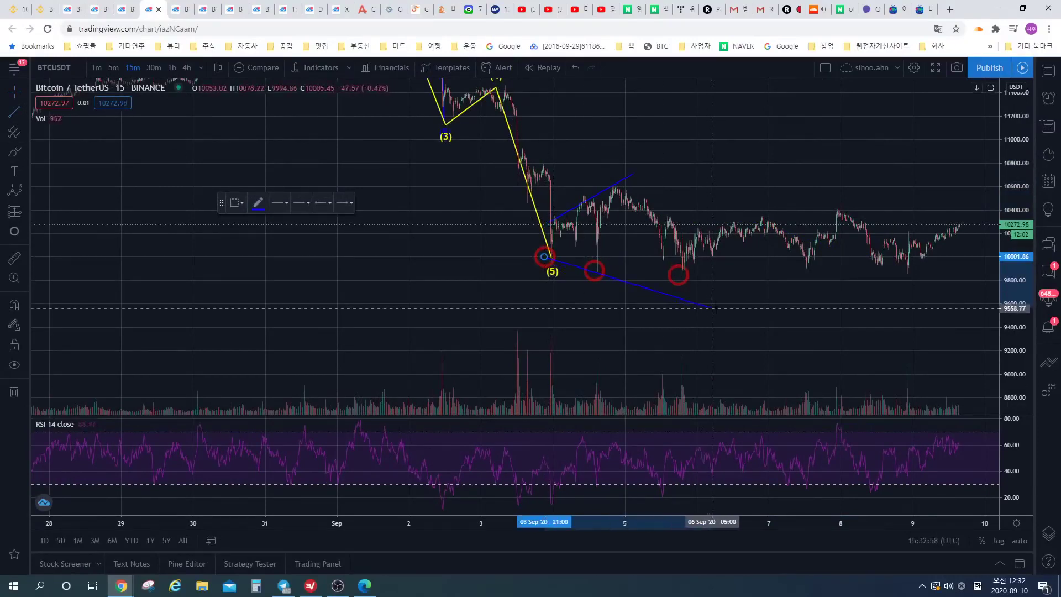
pyautogui.click(726, 295)
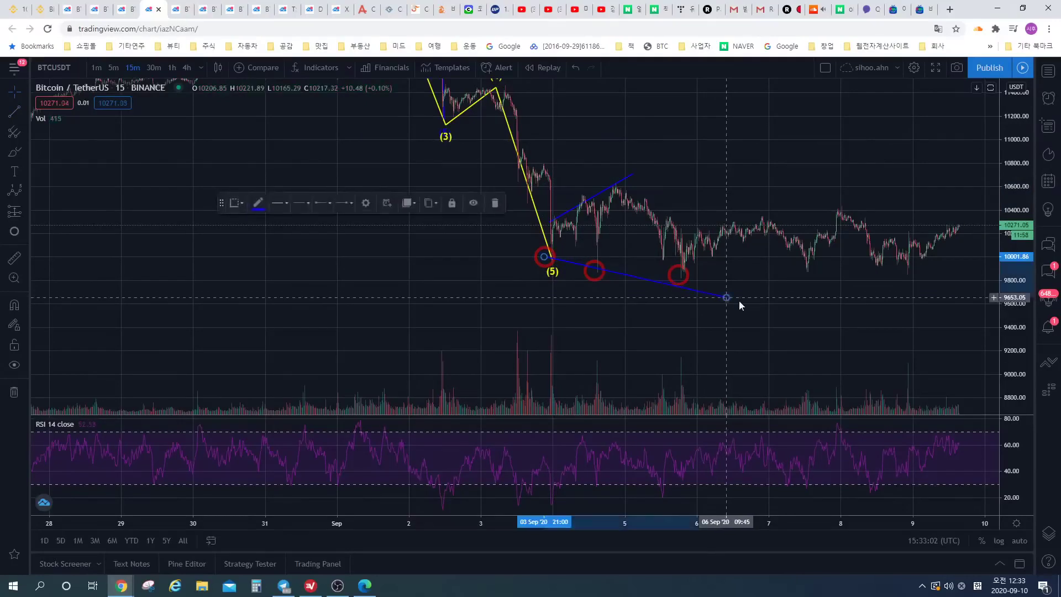
# - Delete the three red circles marking the lows of 3 to 5 September
pyautogui.moveTo(737, 301); pyautogui.dragTo(613, 315)
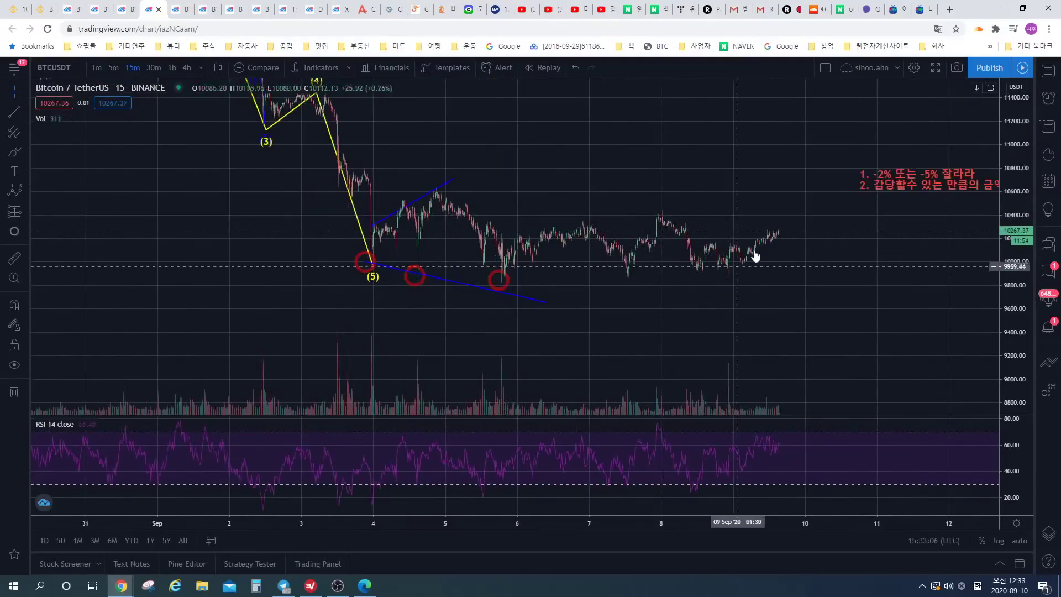
pyautogui.click(501, 284)
pyautogui.press('Delete')
pyautogui.click(414, 275)
pyautogui.press('Delete')
pyautogui.click(365, 263)
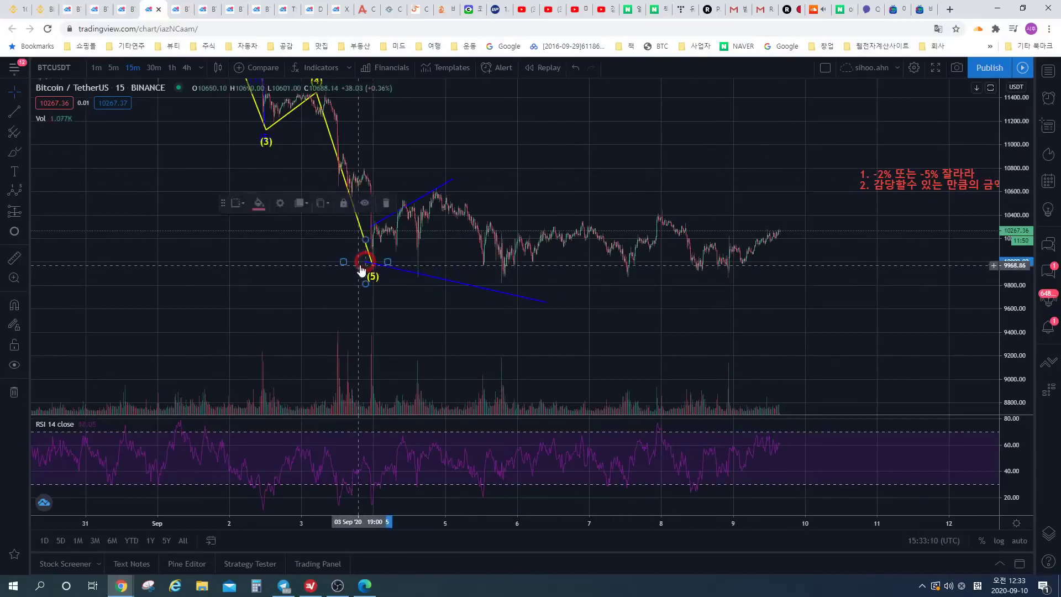
pyautogui.press('Delete')
# - Delete the rising and falling blue trend lines that start at the 3 September low
pyautogui.click(405, 212)
pyautogui.press('Delete')
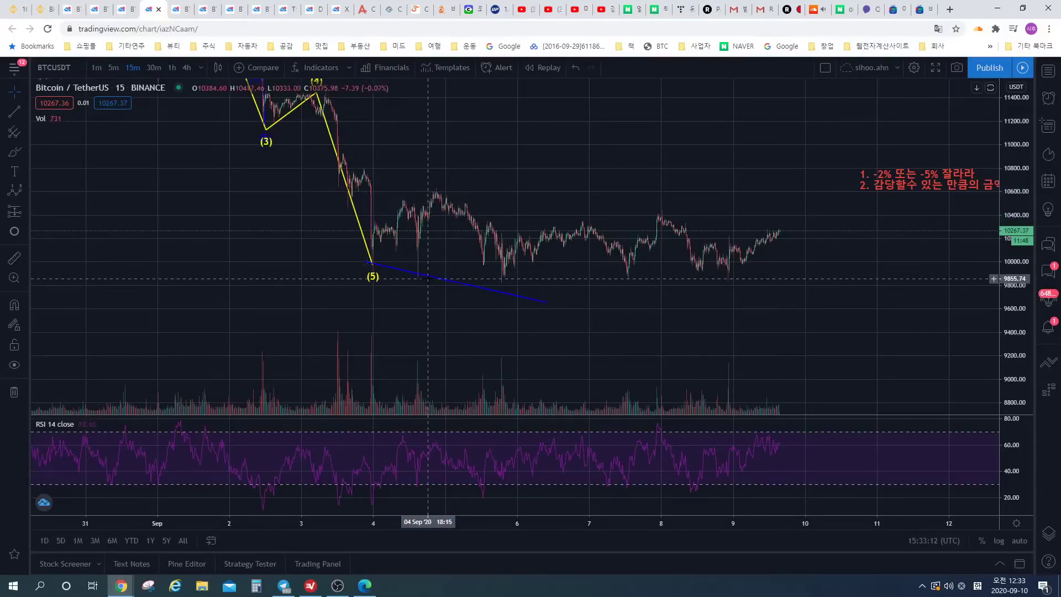
pyautogui.click(430, 281)
pyautogui.press('Delete')
# - Delete the yellow and blue Elliott impulse waves from the early-September decline
pyautogui.click(363, 236)
pyautogui.scroll(-5, 364, 238)
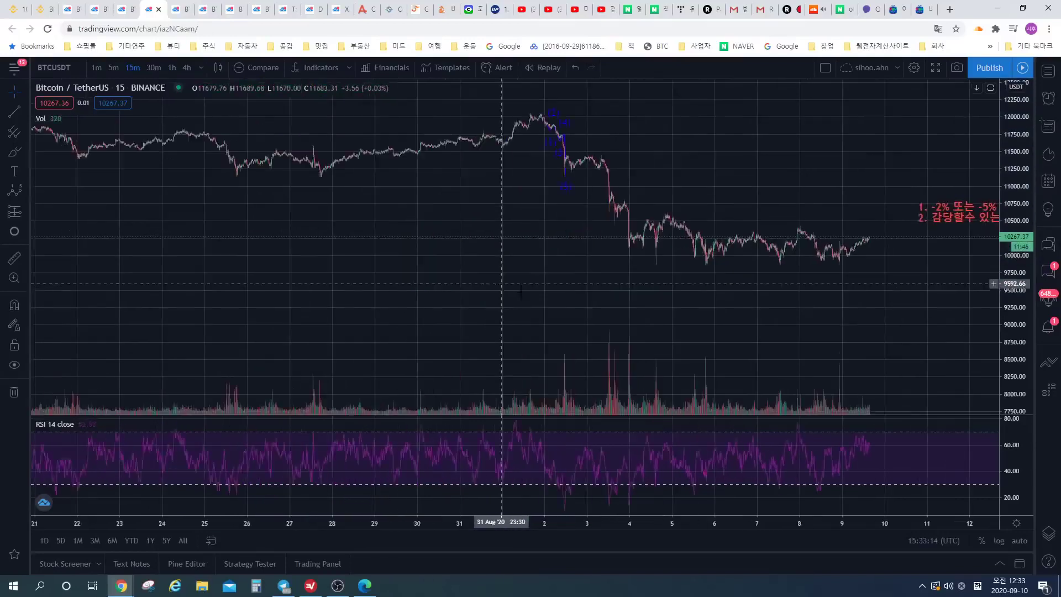
pyautogui.click(607, 169)
pyautogui.press('Delete')
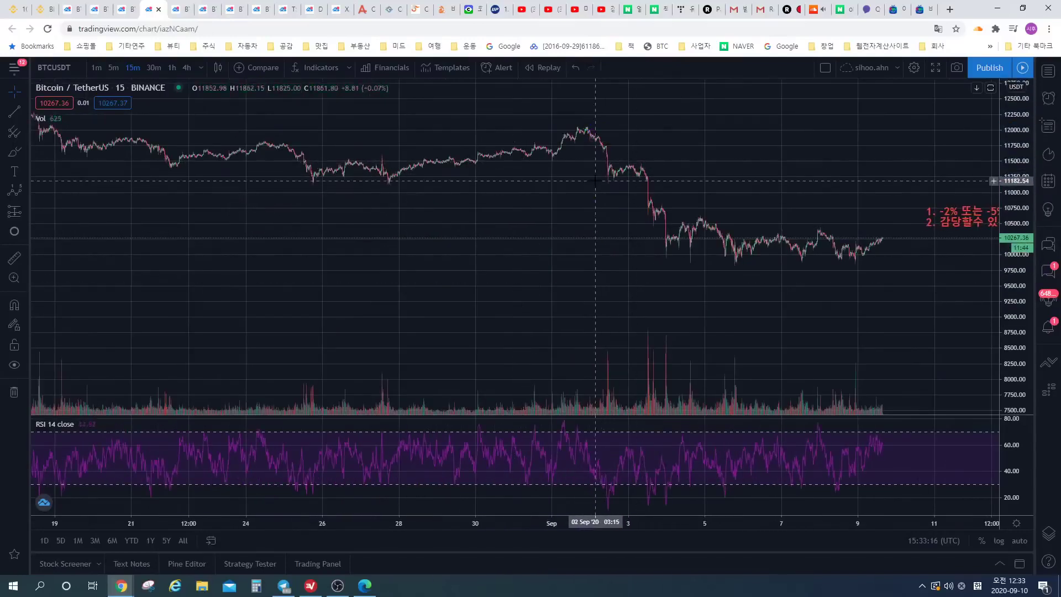
# - Set the price scale to fit automatically and move the red two-line stop-loss note to about 10,807 at 8 September
pyautogui.moveTo(779, 288); pyautogui.dragTo(700, 301)
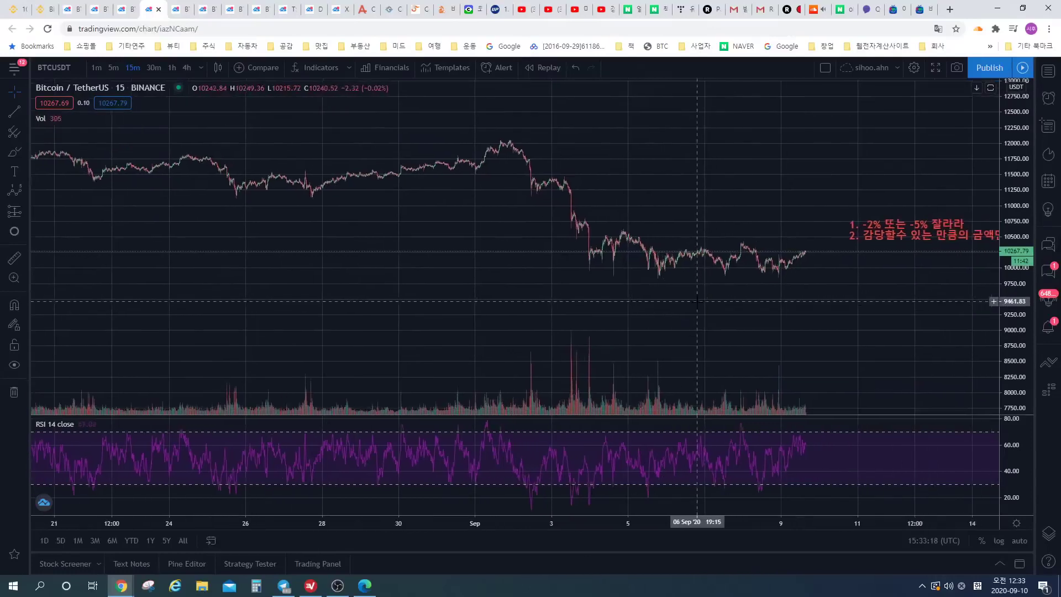
pyautogui.click(1019, 540)
pyautogui.moveTo(894, 276); pyautogui.dragTo(646, 275)
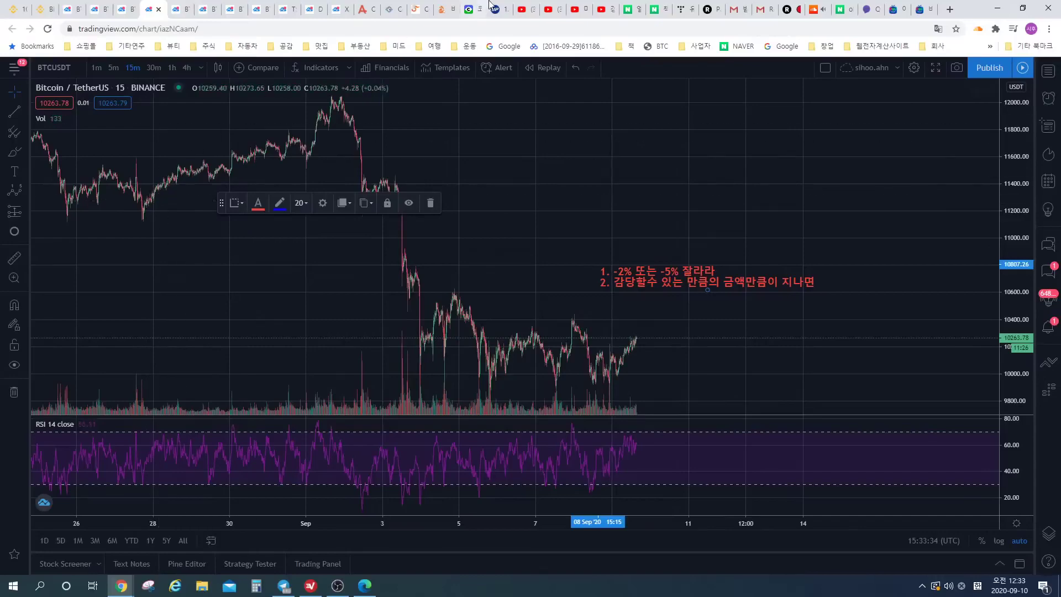
# - Switch to YouTube and search for "란돌"
pyautogui.click(520, 7)
pyautogui.tripleClick(467, 72)
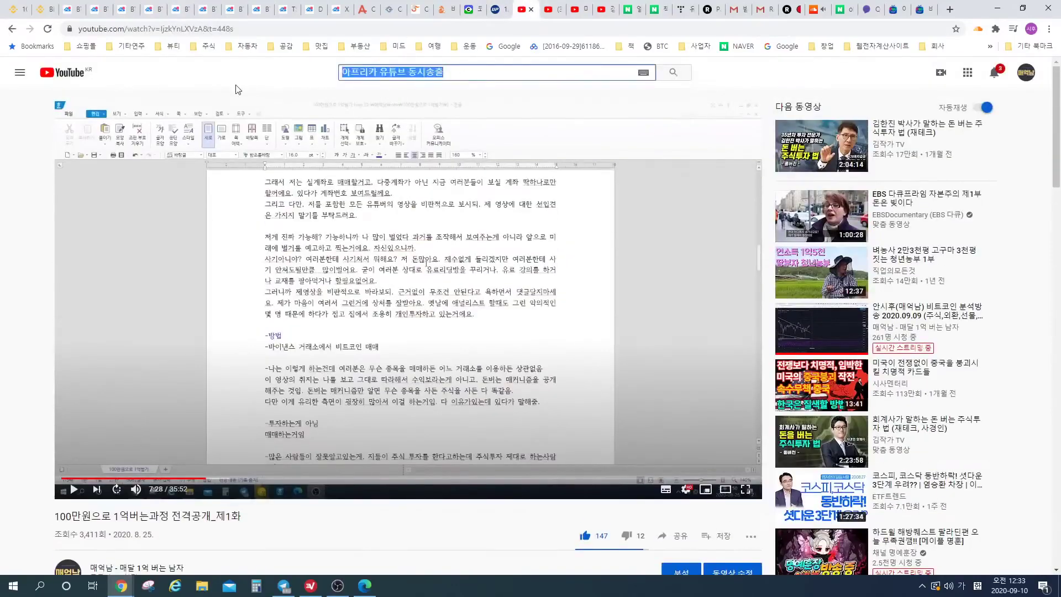
pyautogui.write('ㄹ')
pyautogui.write('란돌')
pyautogui.press('Return')
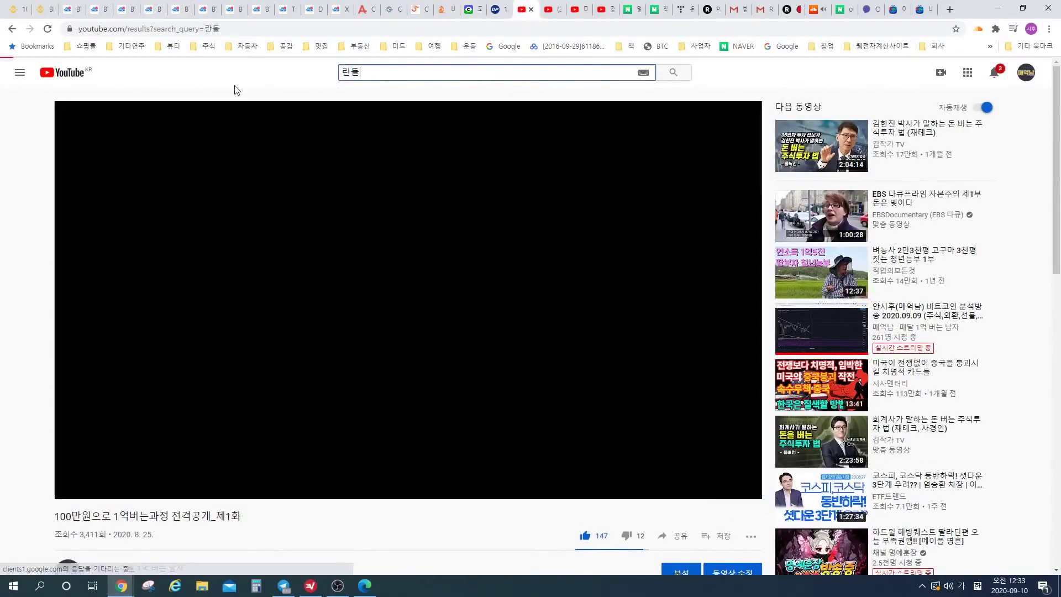
# - Browse the 란돌TV channel's uploaded videos and open "월 1억 트레이더가 되는 과정 다 알려드립니다"
pyautogui.click(399, 124)
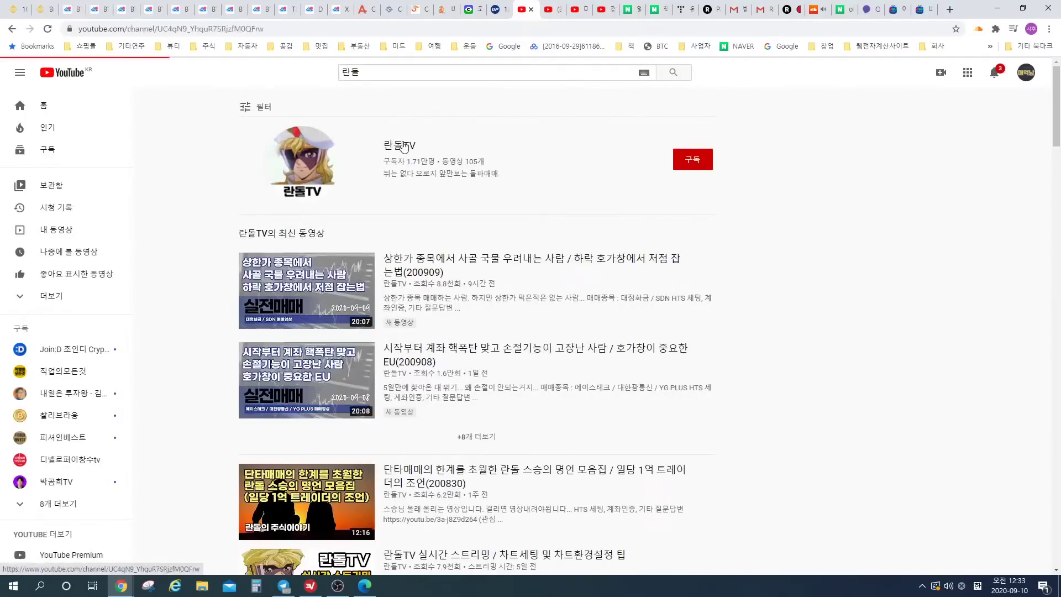
pyautogui.click(303, 301)
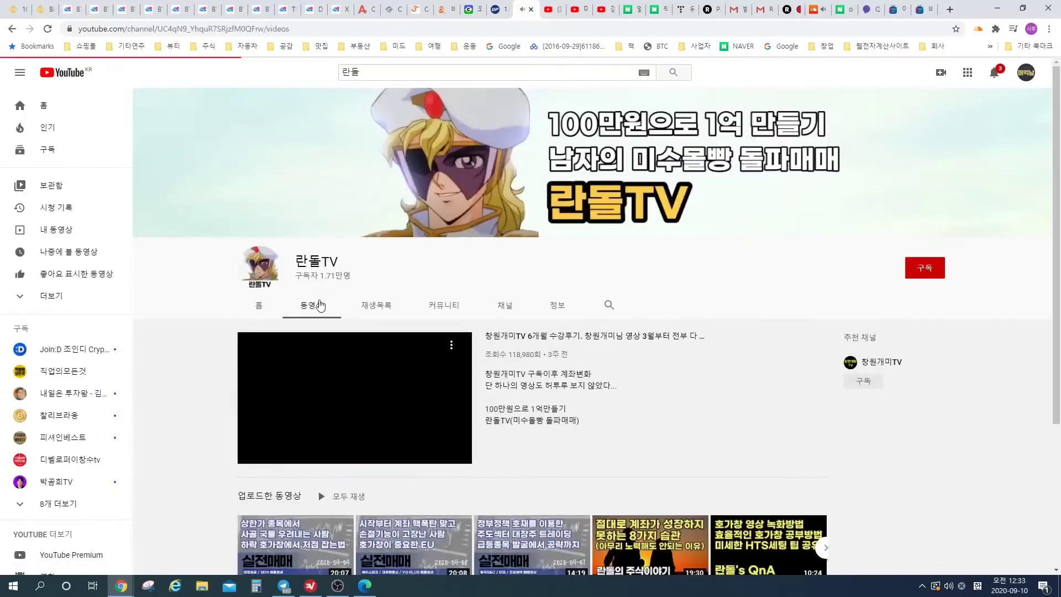
pyautogui.scroll(-3, 364, 321)
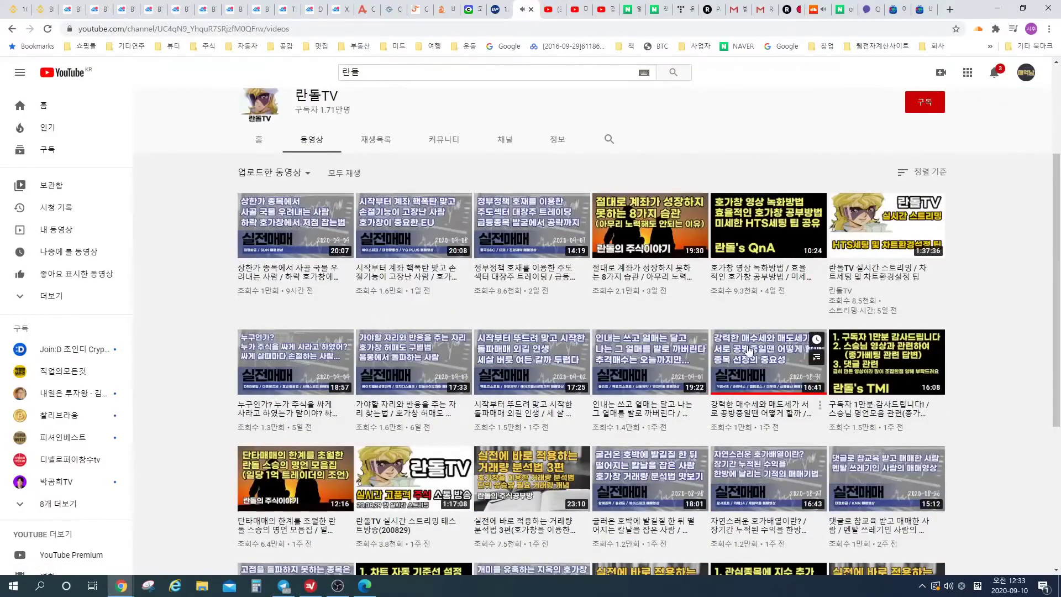
pyautogui.scroll(-5, 972, 320)
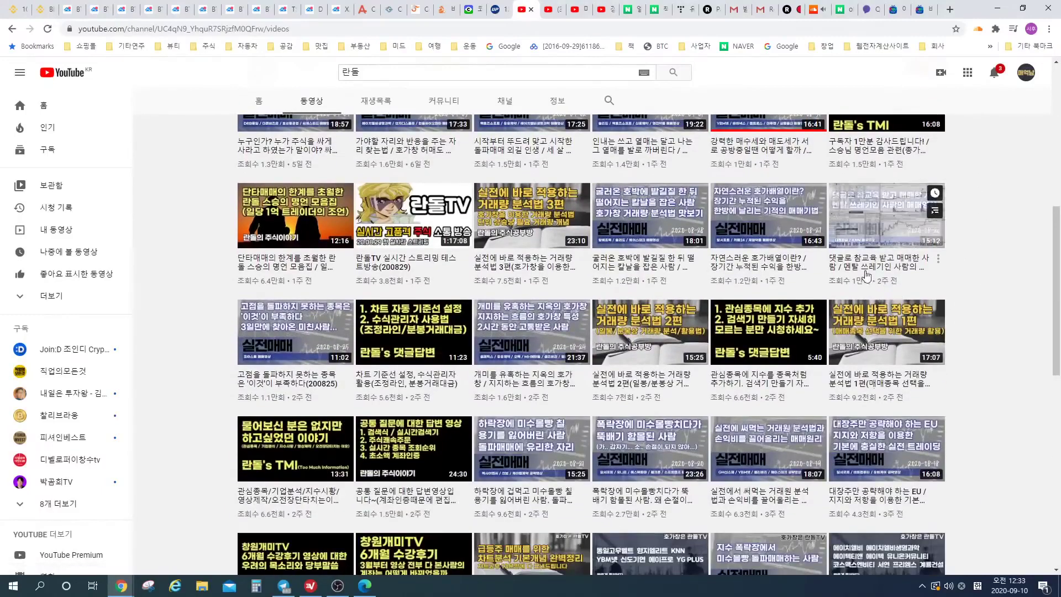
pyautogui.scroll(3, 801, 260)
pyautogui.scroll(3, 764, 239)
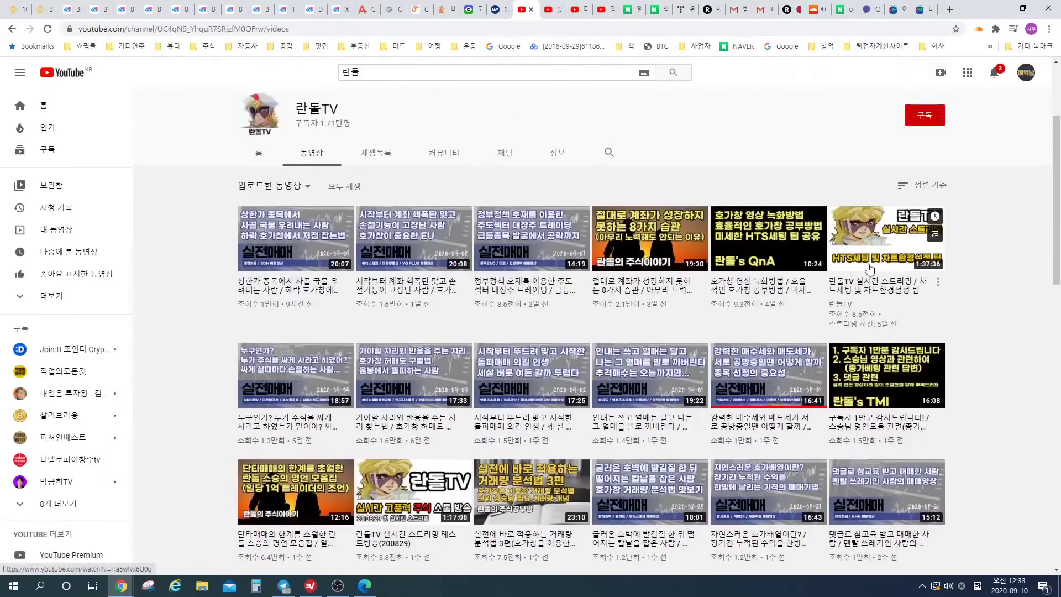
pyautogui.scroll(-10, 829, 303)
pyautogui.scroll(-1, 829, 303)
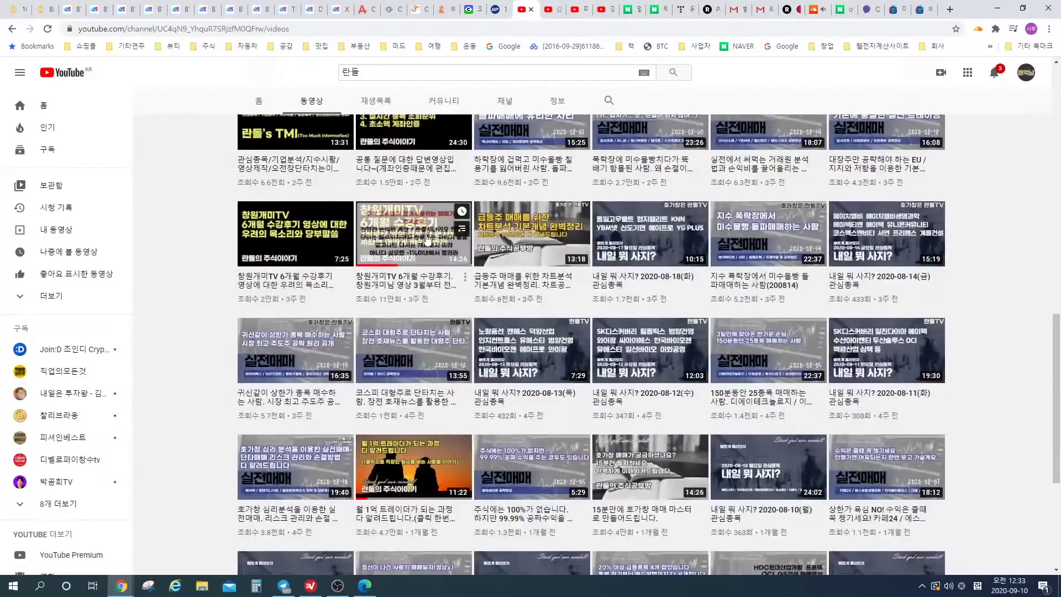
pyautogui.scroll(-1, 509, 299)
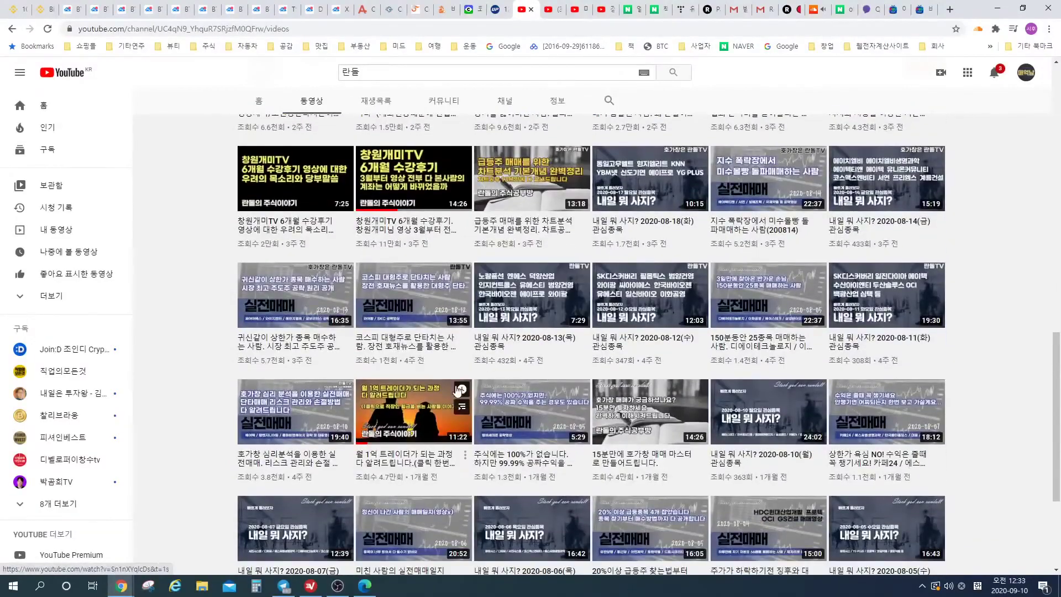
pyautogui.click(442, 409)
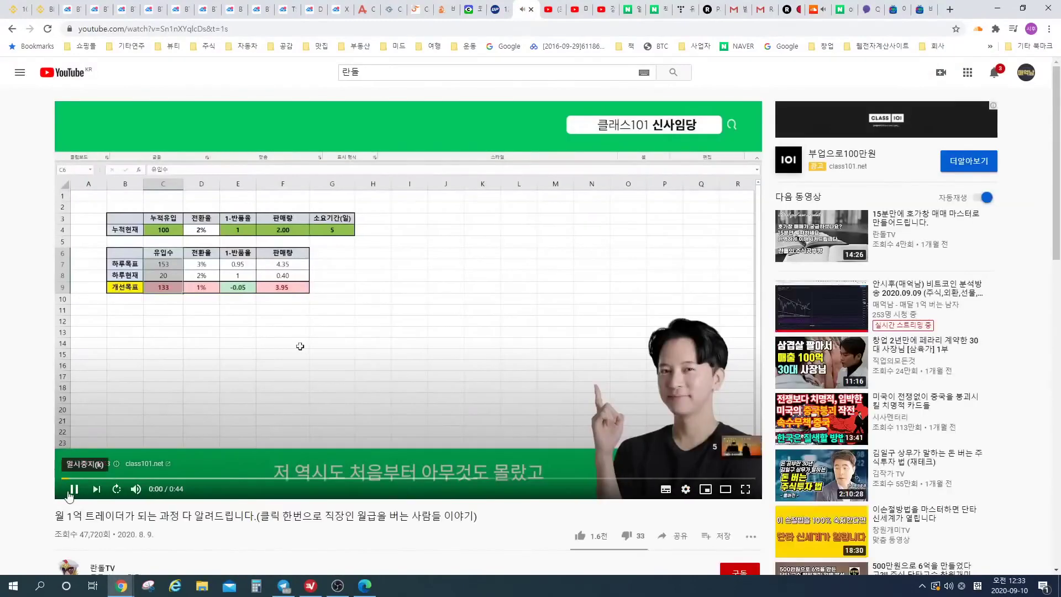
# - Pause playback and highlight the full video title below the player to read it
pyautogui.scroll(-4, 642, 335)
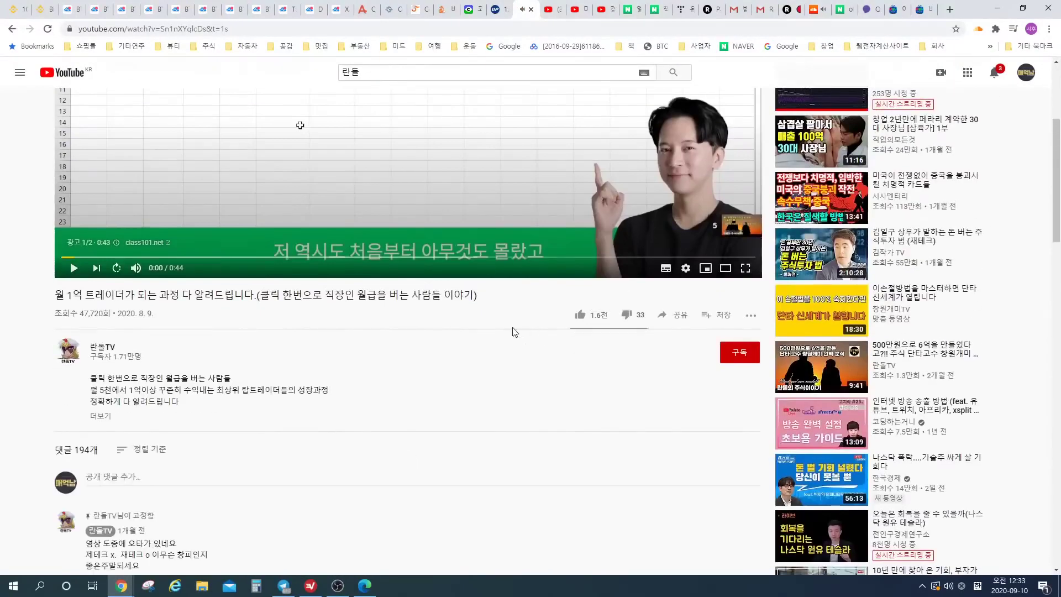
pyautogui.scroll(1, 229, 382)
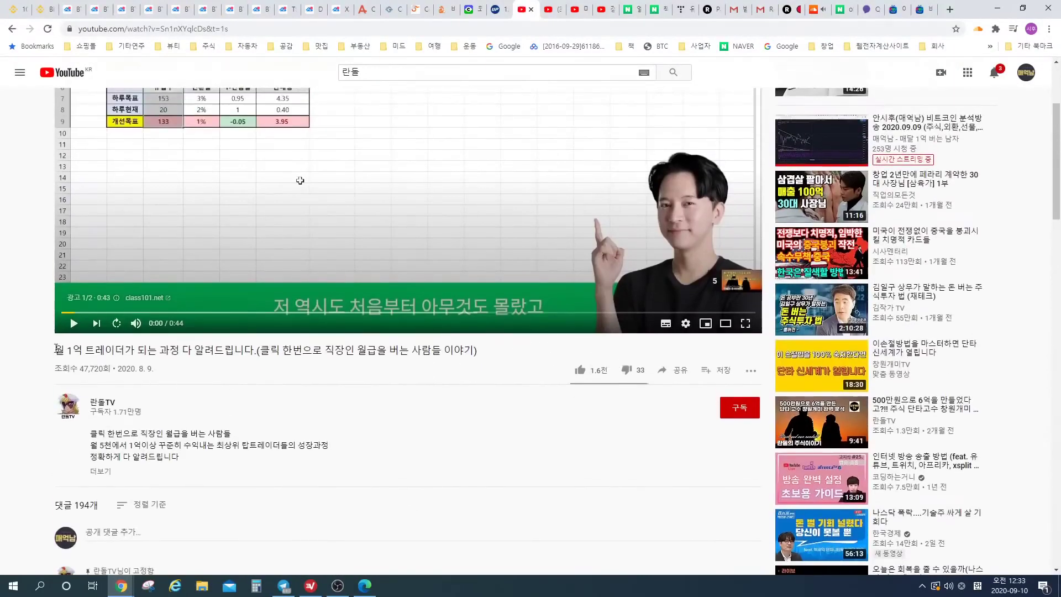
pyautogui.moveTo(98, 355); pyautogui.dragTo(694, 343)
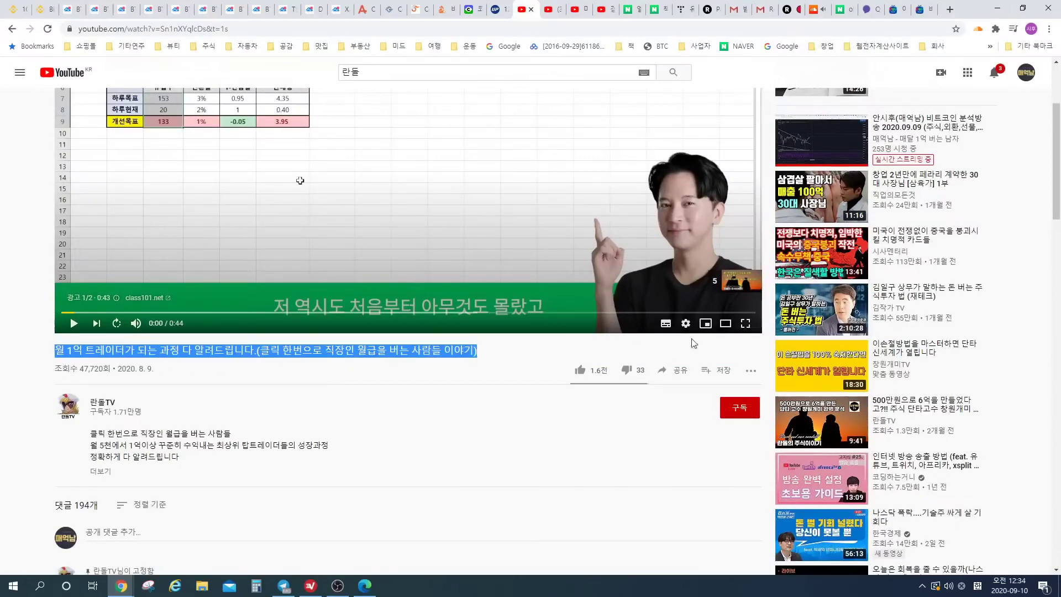
pyautogui.click(502, 358)
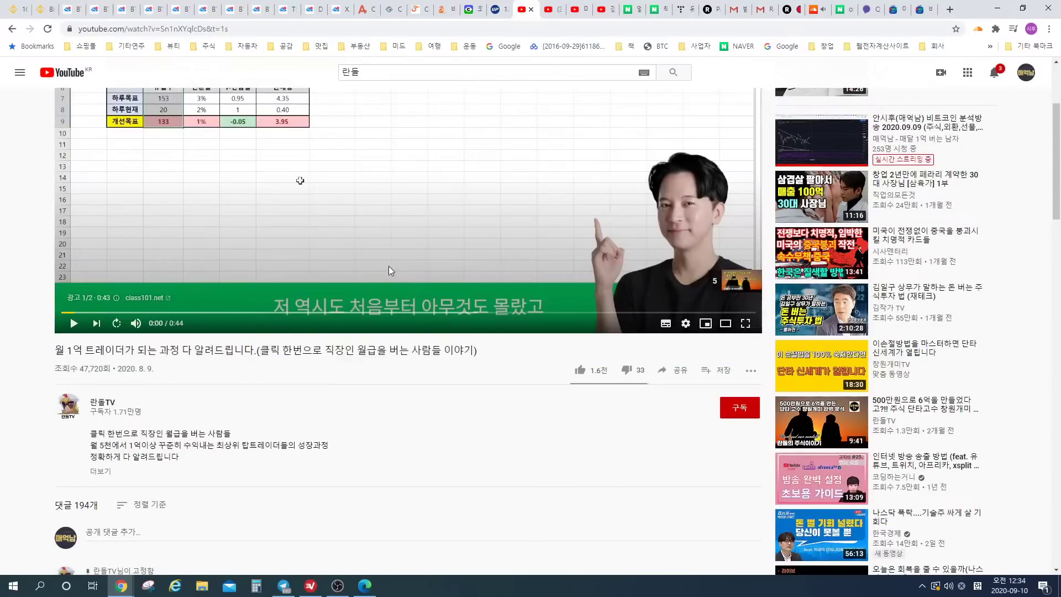
# - Mute the player, skip the advertisement and pause the video at 0:02
pyautogui.scroll(3, 393, 273)
pyautogui.scroll(-2, 469, 290)
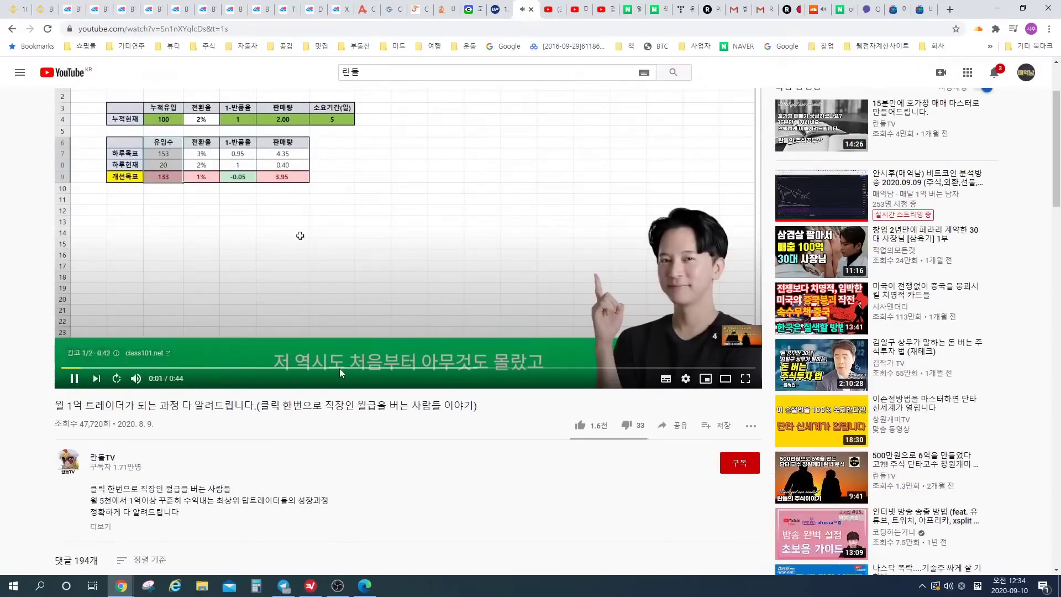
pyautogui.moveTo(166, 381); pyautogui.dragTo(147, 379)
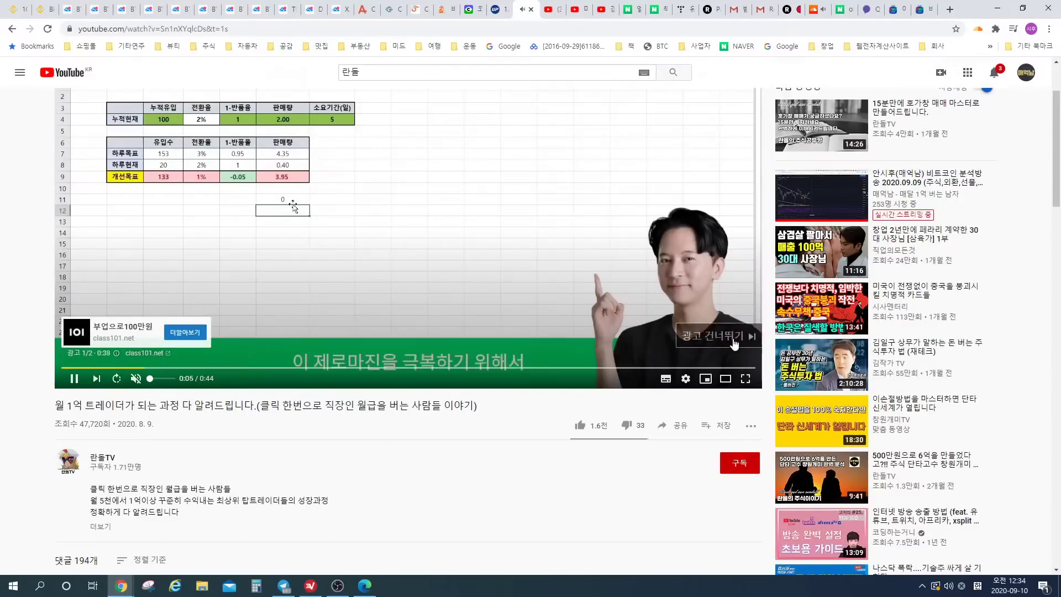
pyautogui.click(693, 344)
pyautogui.click(74, 378)
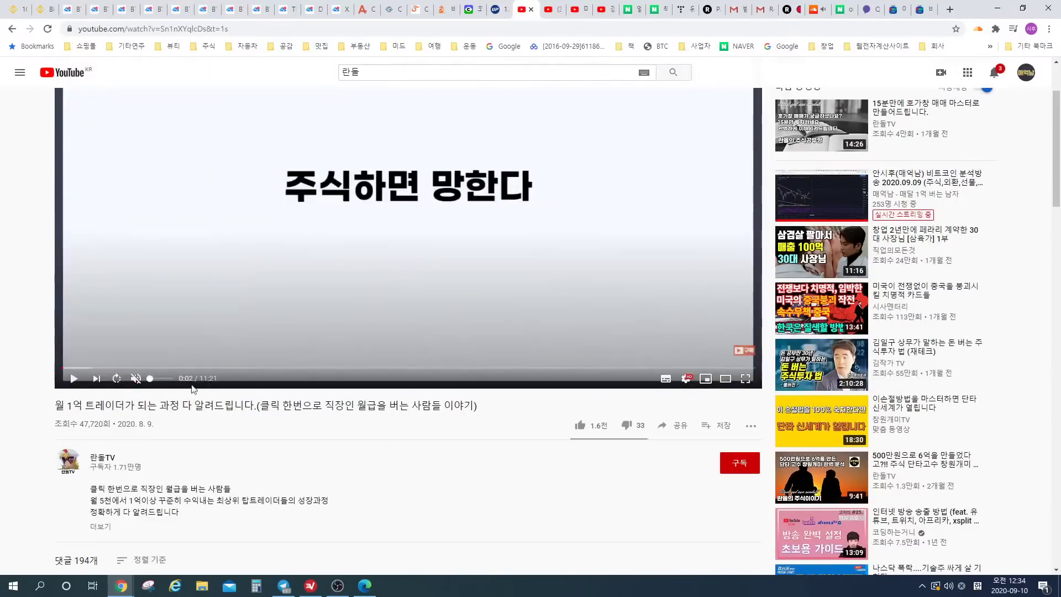
# - Skim the paused video forward to 4:55 and close the banner advertisement covering it
pyautogui.scroll(-2, 201, 386)
pyautogui.scroll(4, 202, 375)
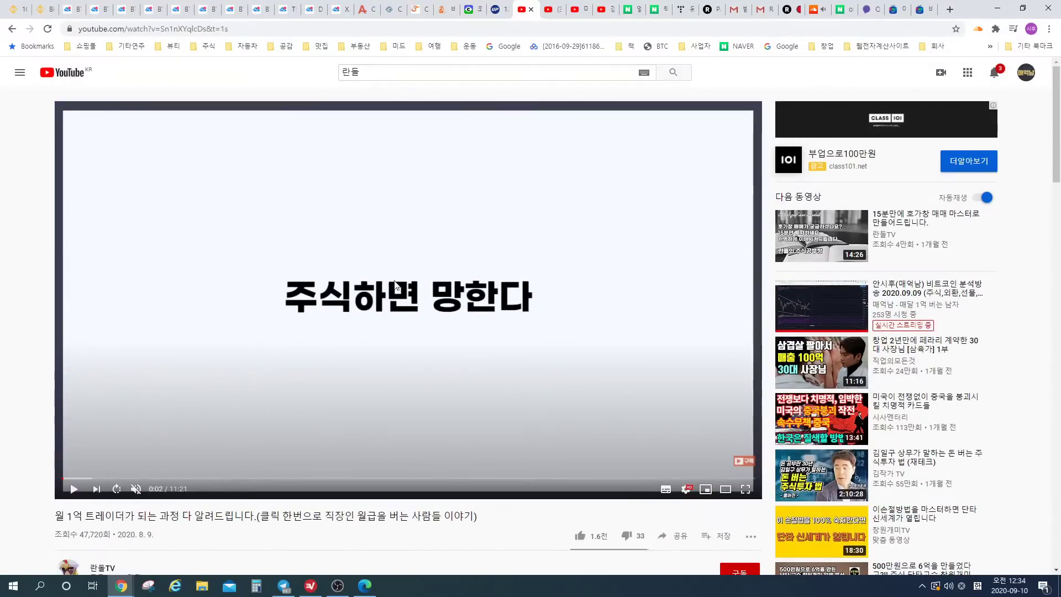
pyautogui.scroll(-1, 407, 271)
pyautogui.scroll(-4, 416, 250)
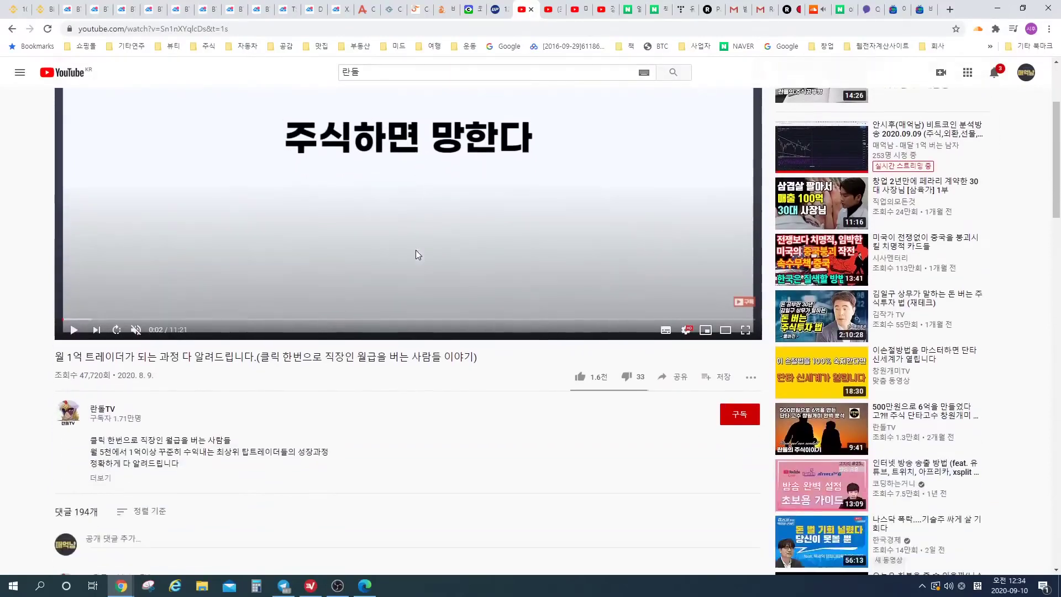
pyautogui.scroll(3, 399, 239)
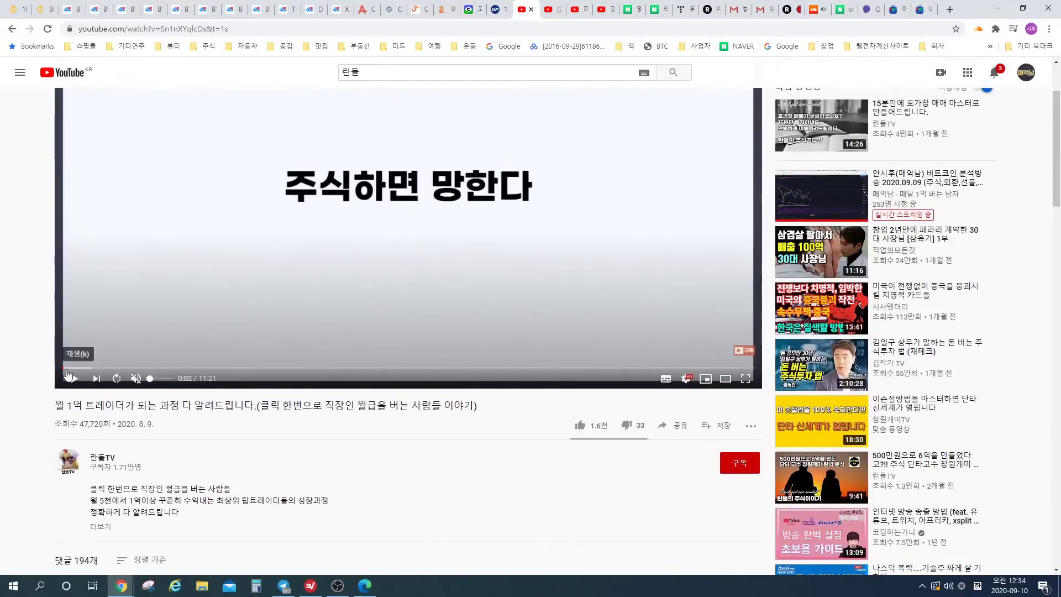
pyautogui.click(140, 368)
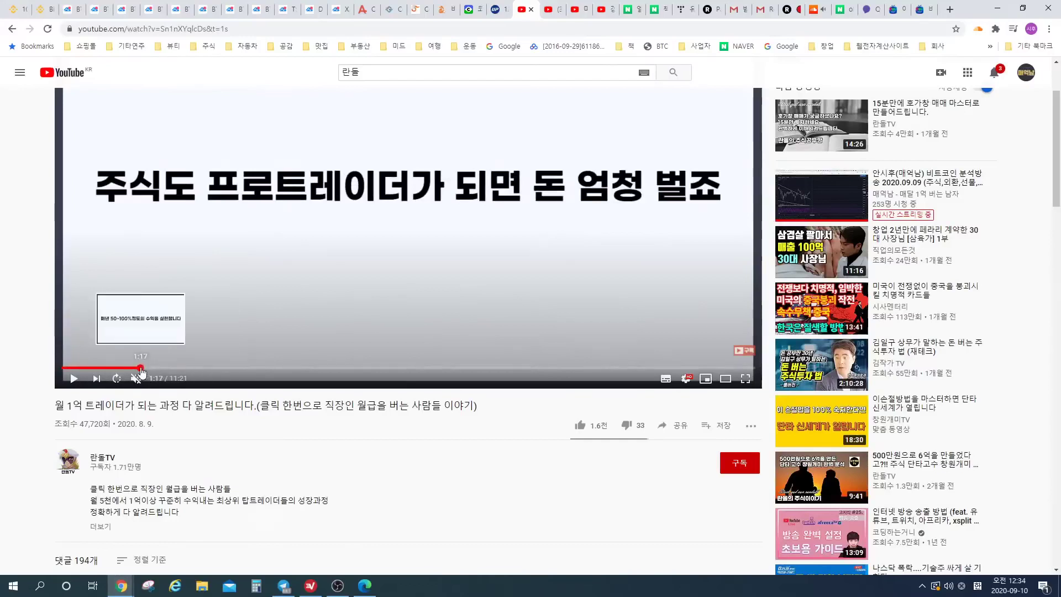
pyautogui.click(160, 368)
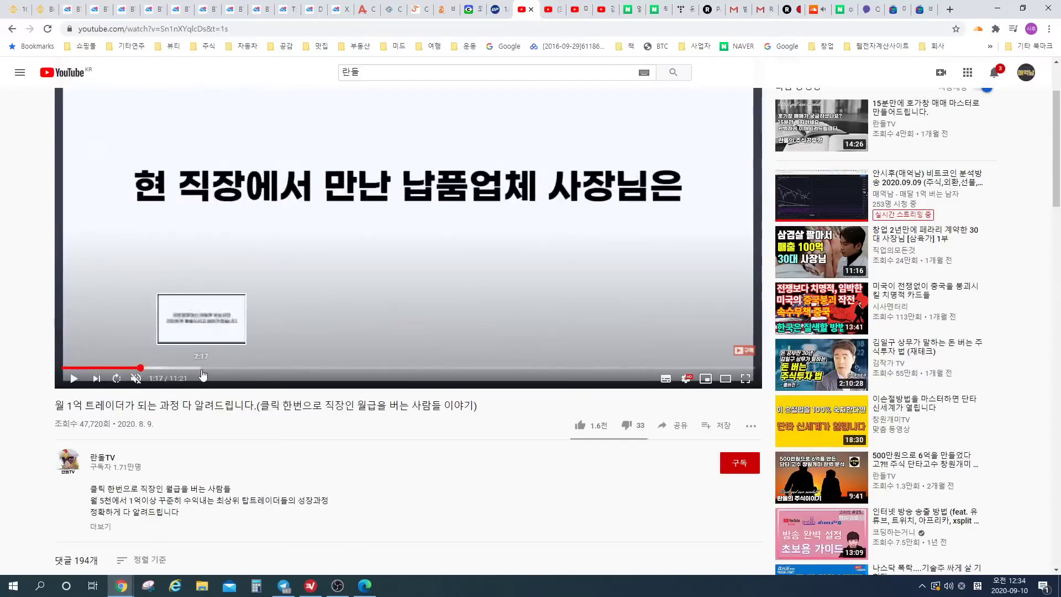
pyautogui.click(220, 368)
pyautogui.click(283, 367)
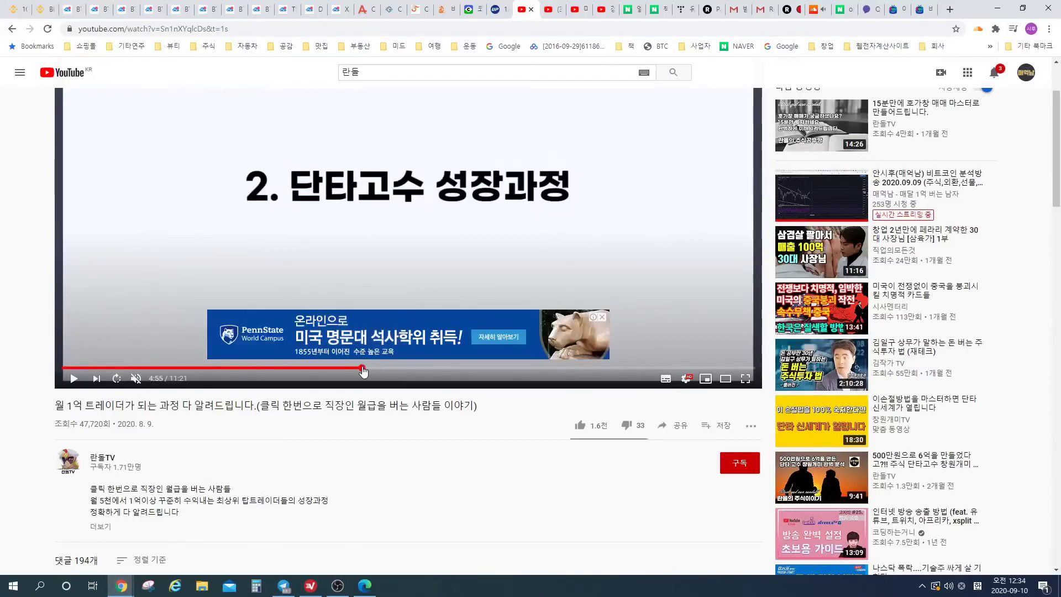
pyautogui.click(363, 368)
pyautogui.click(602, 319)
pyautogui.scroll(2, 430, 255)
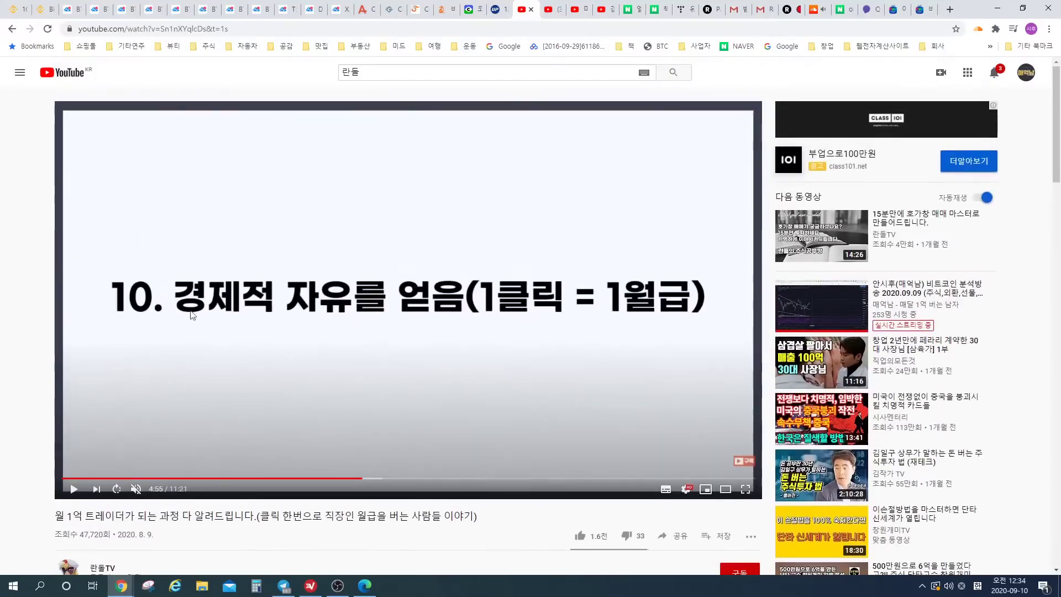
# - Go back to the section "2. 단타고수 성장과정" and skim from there to 7:13
pyautogui.scroll(-3, 455, 296)
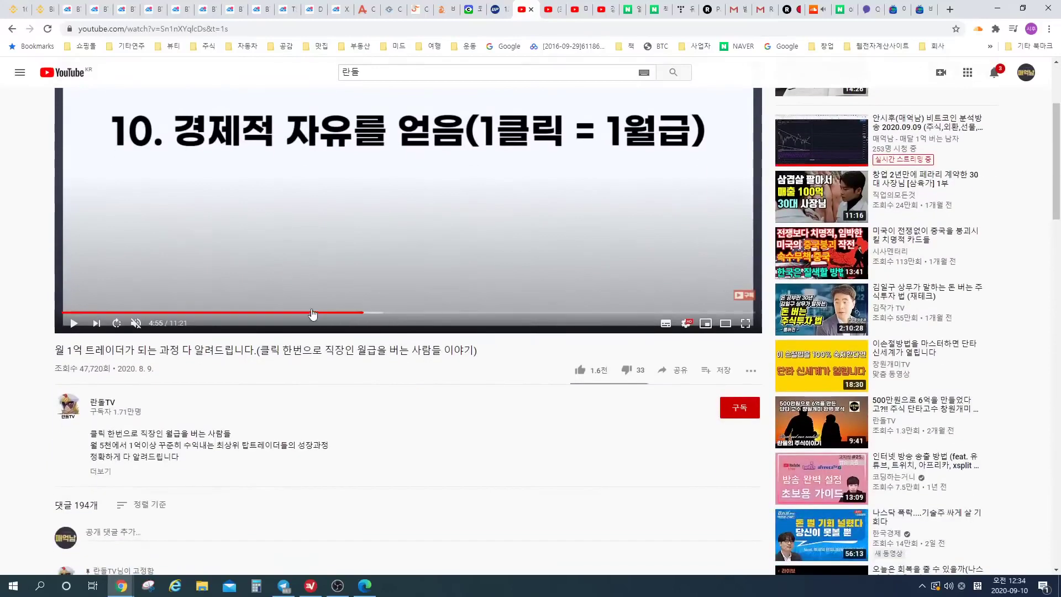
pyautogui.click(236, 313)
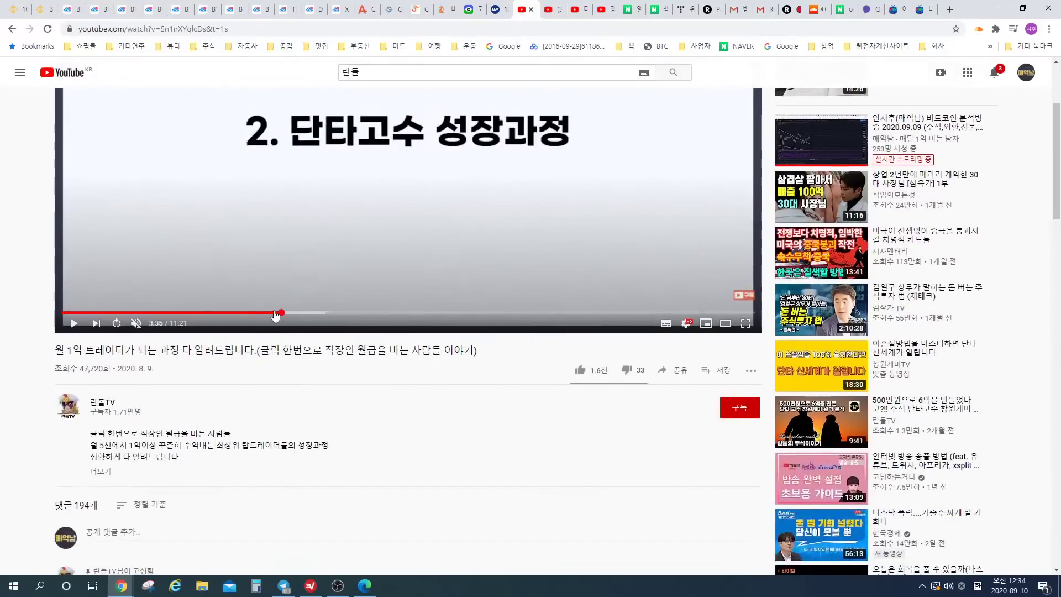
pyautogui.click(332, 313)
pyautogui.click(420, 313)
pyautogui.click(503, 312)
# - Find the three-line comment by the 매억남 channel beneath the video and highlight its text
pyautogui.scroll(-4, 501, 321)
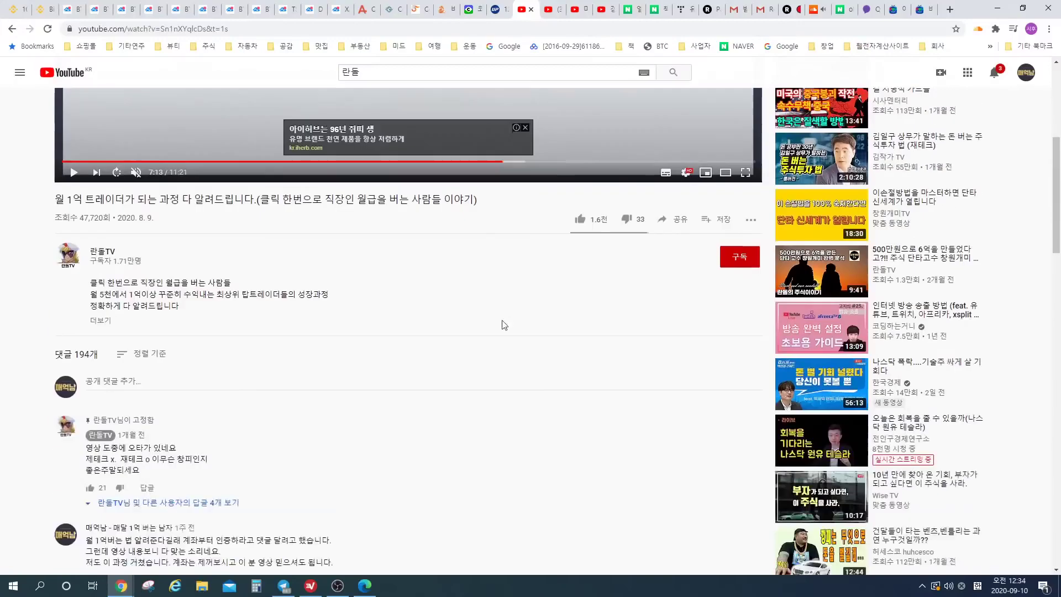
pyautogui.scroll(-2, 329, 363)
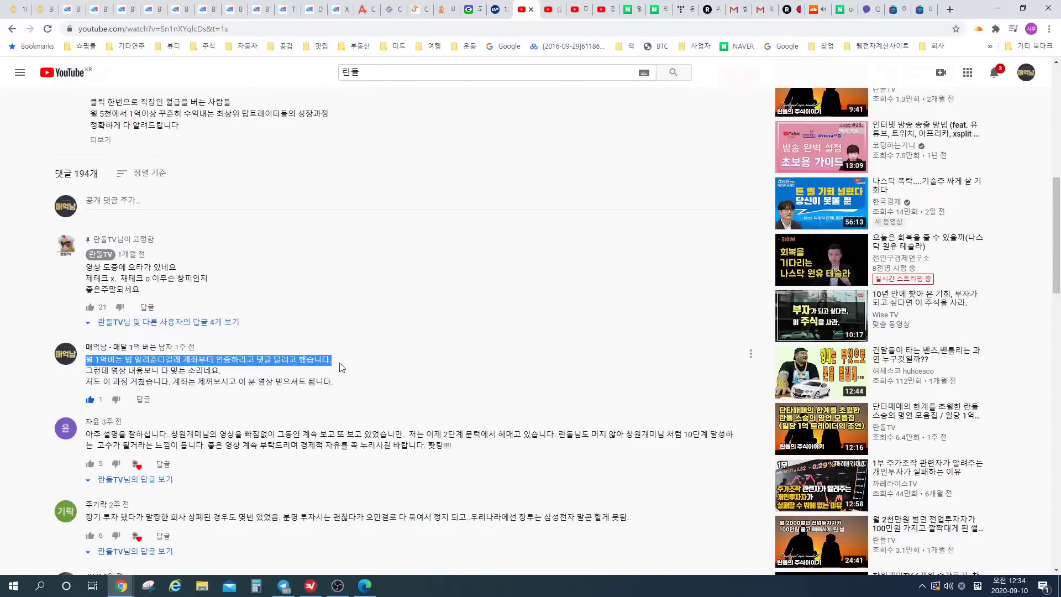
pyautogui.moveTo(342, 368); pyautogui.dragTo(103, 382)
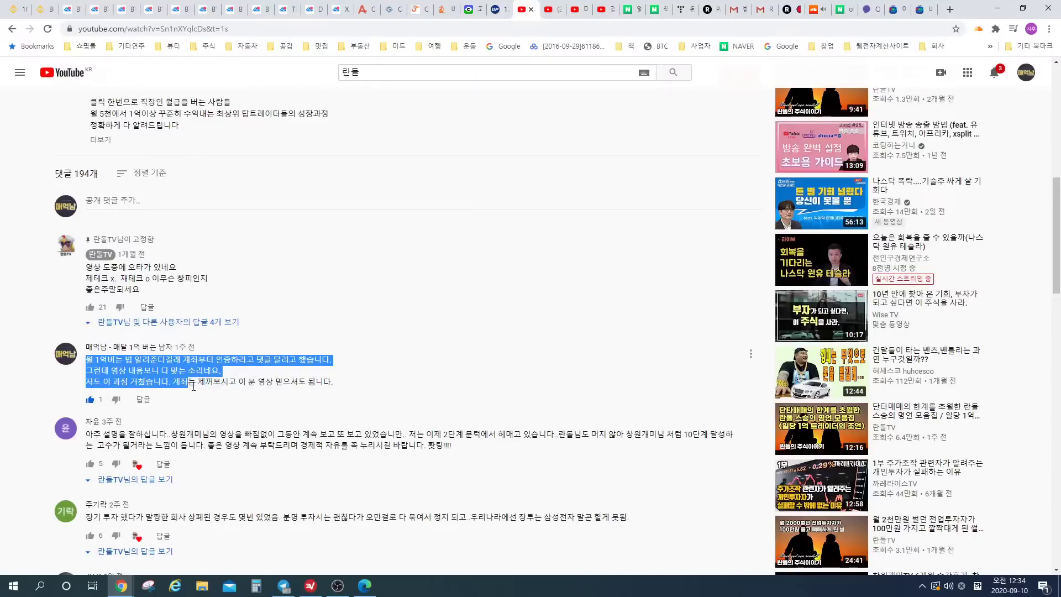
pyautogui.scroll(4, 359, 393)
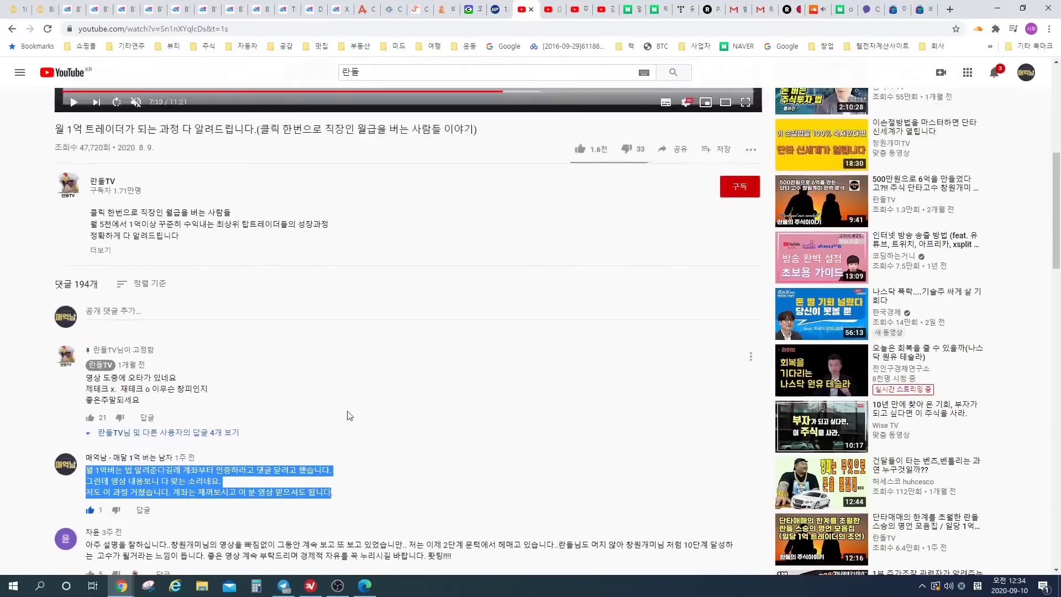
pyautogui.scroll(5, 228, 455)
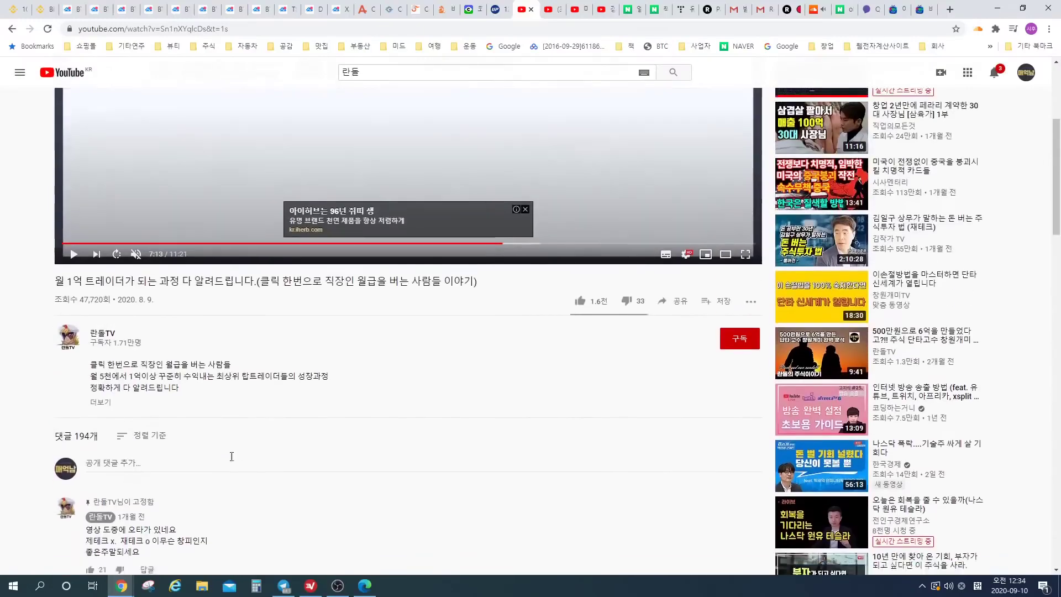
# - Reread the 매억남 comment by highlighting it once more, clear the selection and look back at the video description
pyautogui.scroll(-7, 240, 428)
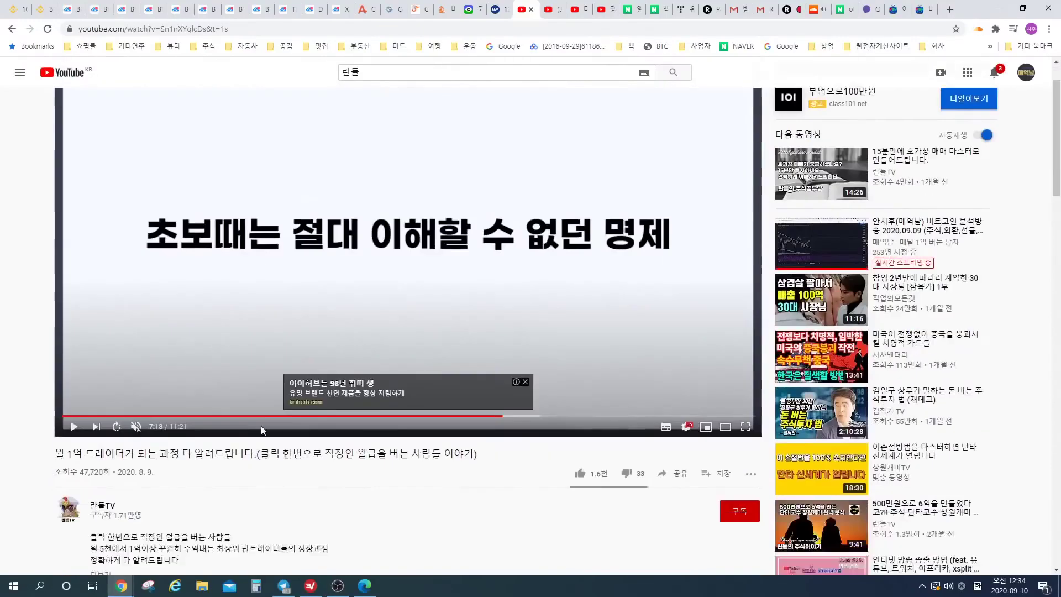
pyautogui.scroll(-2, 221, 425)
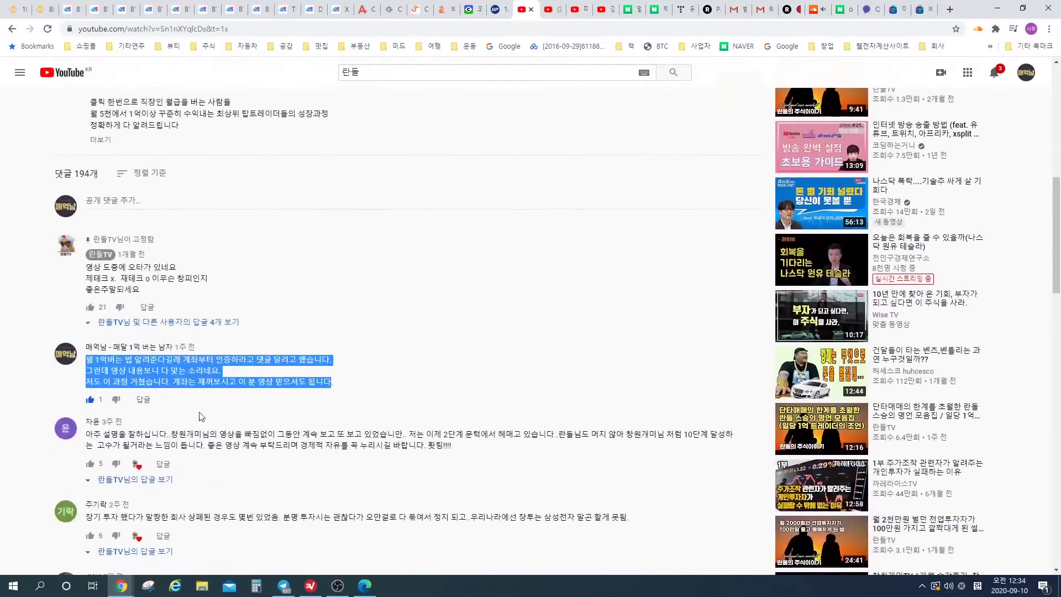
pyautogui.click(102, 367)
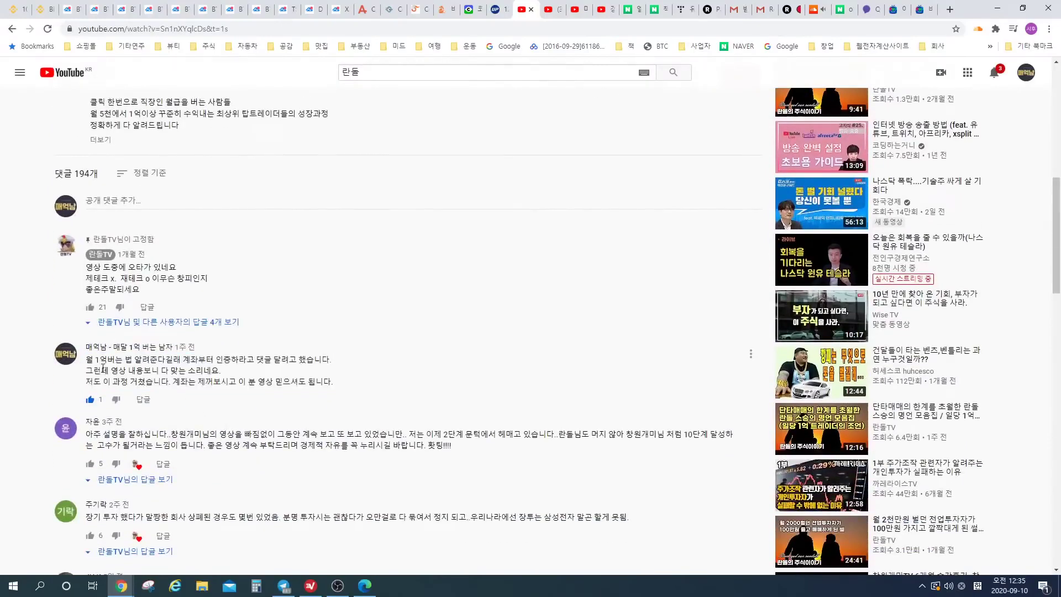
pyautogui.moveTo(90, 360); pyautogui.dragTo(354, 385)
pyautogui.click(338, 391)
pyautogui.scroll(7, 318, 392)
pyautogui.scroll(-7, 310, 396)
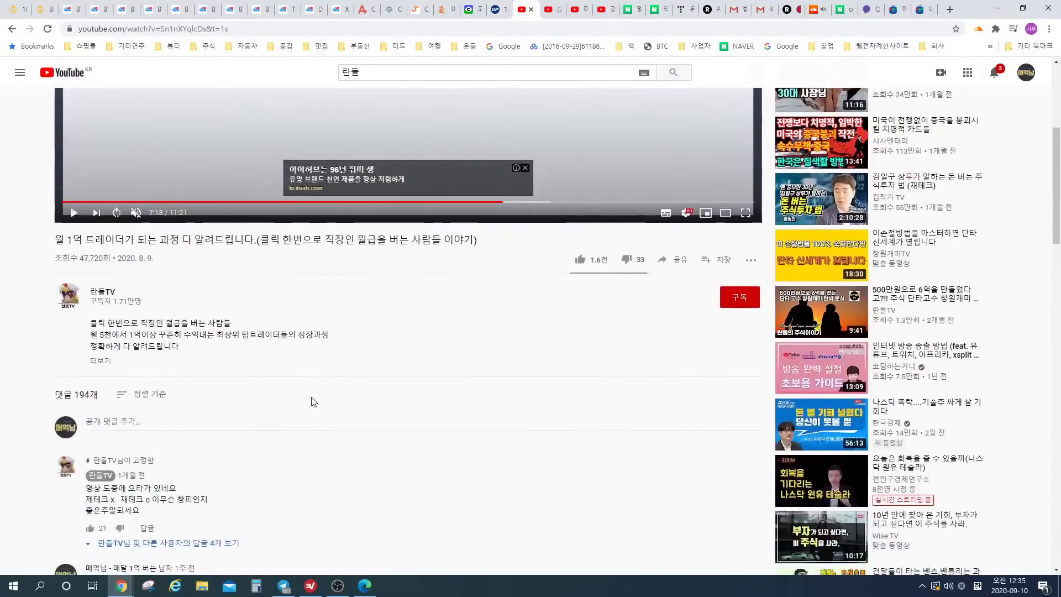
# - Close the banner advertisement over the paused video and look over its title, description and comments once more
pyautogui.scroll(8, 303, 408)
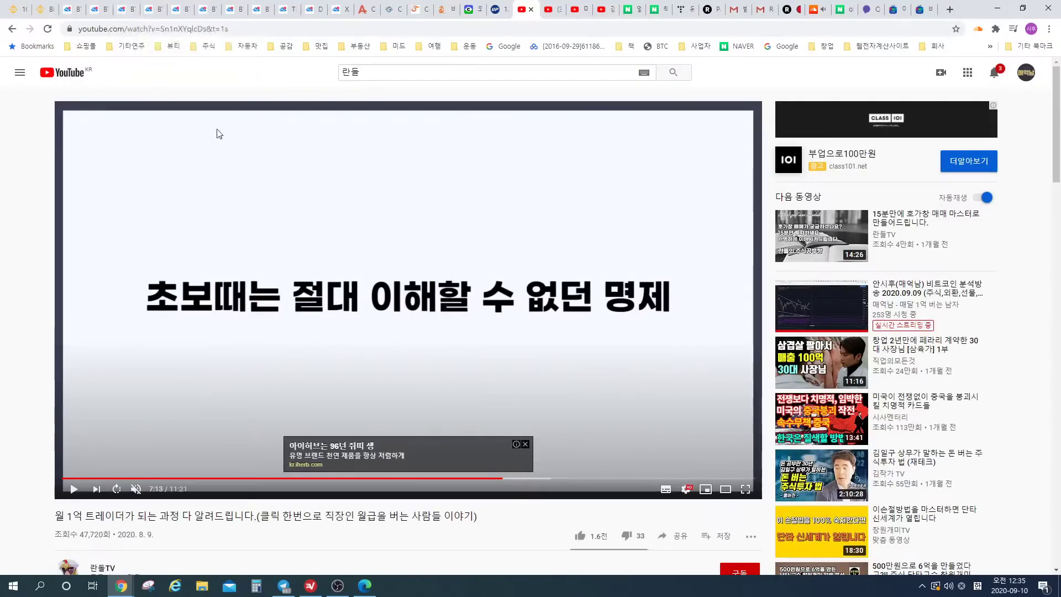
pyautogui.scroll(-3, 480, 253)
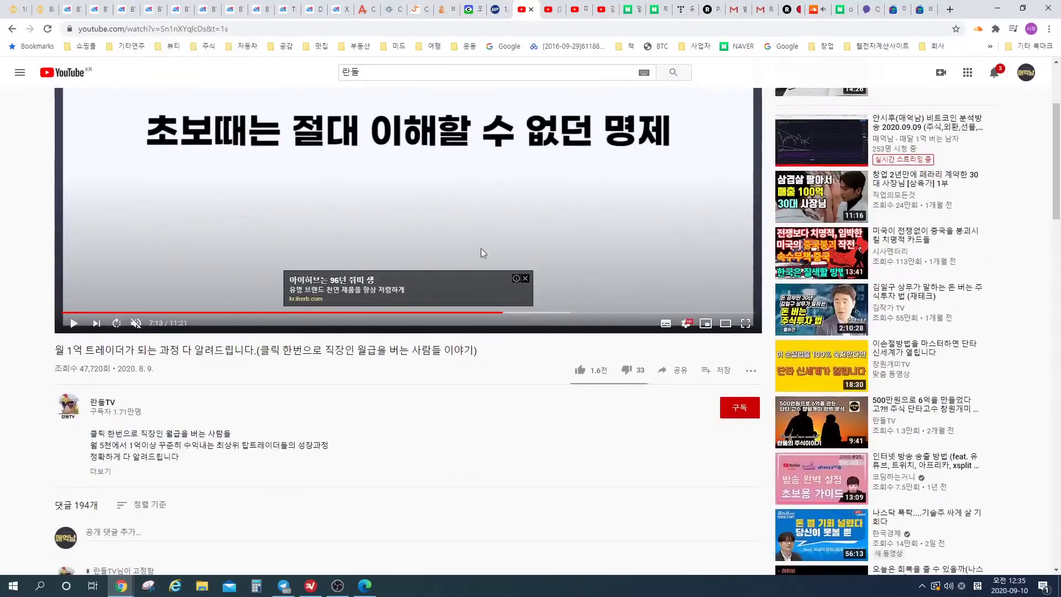
pyautogui.click(525, 278)
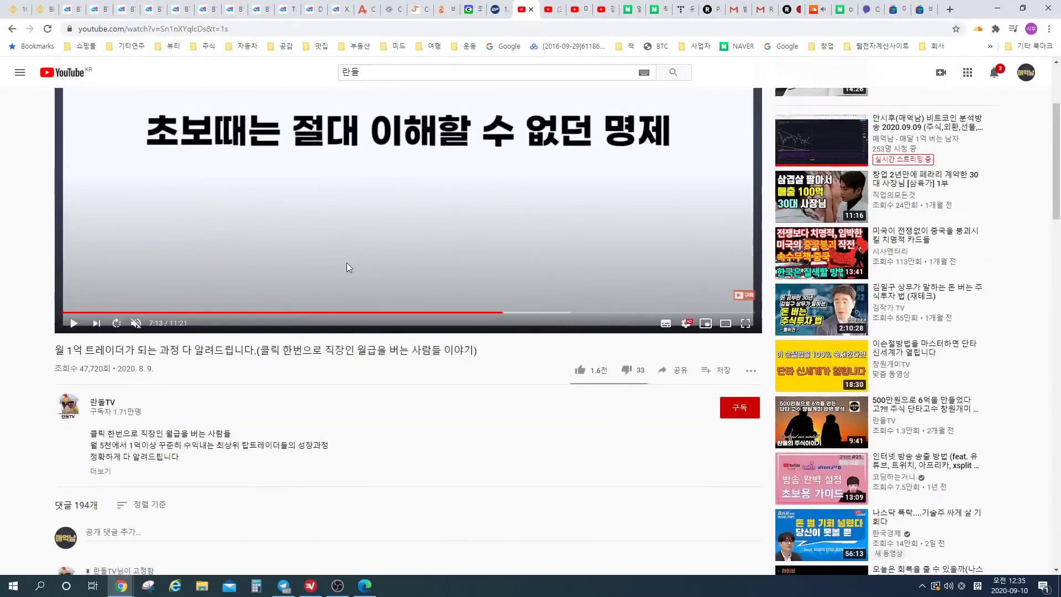
pyautogui.scroll(-4, 347, 263)
pyautogui.scroll(4, 287, 337)
pyautogui.scroll(3, 220, 325)
# - Switch to the 5-minute Bitcoin chart on TradingView and examine the recent price action around the white descending trendlines
pyautogui.click(125, 9)
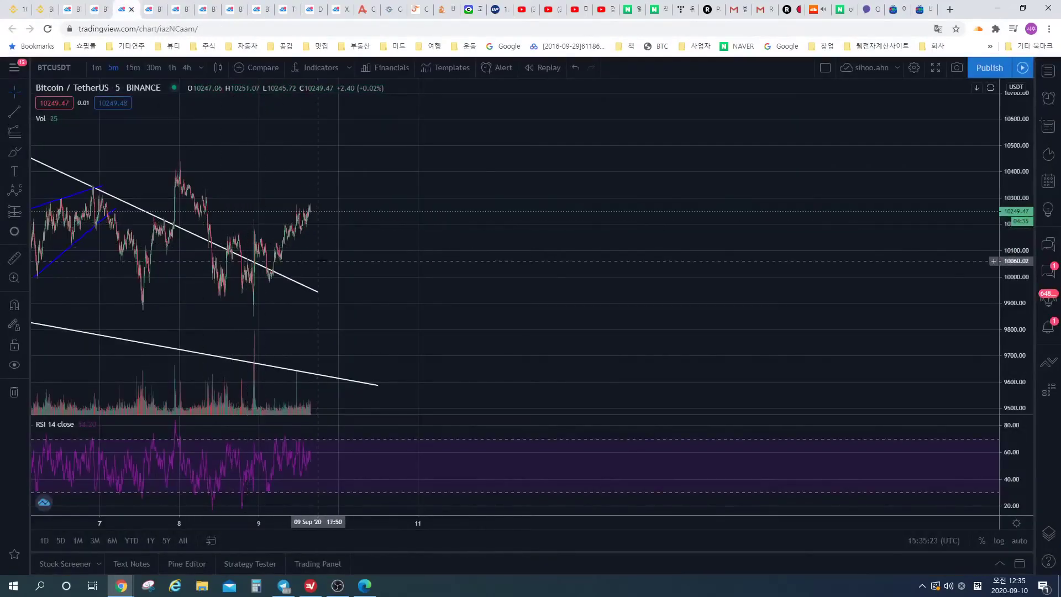
pyautogui.moveTo(293, 260); pyautogui.dragTo(447, 264)
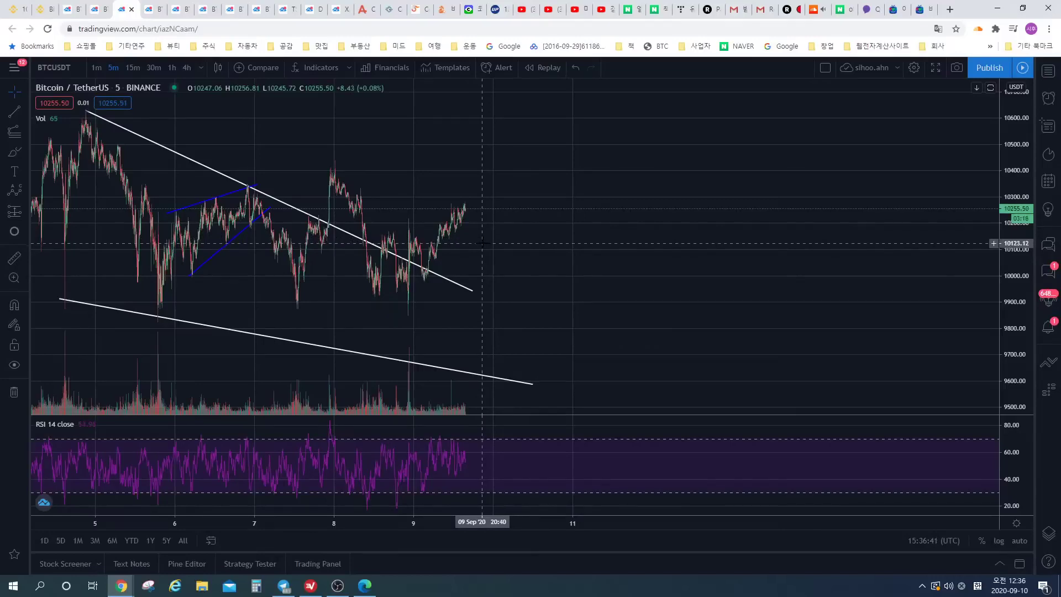
pyautogui.scroll(3, 499, 261)
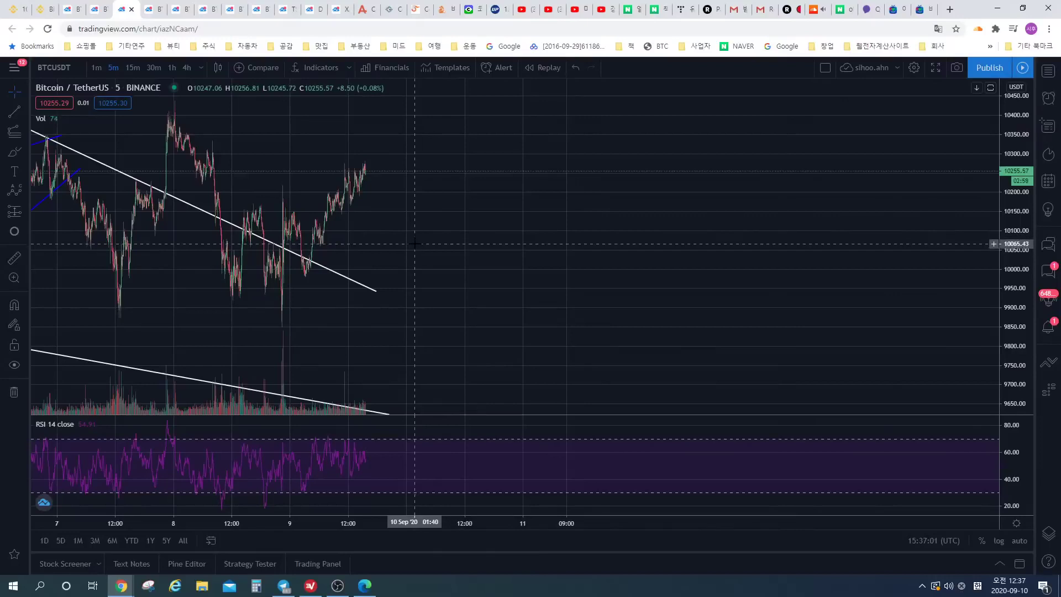
pyautogui.moveTo(415, 243); pyautogui.dragTo(465, 243)
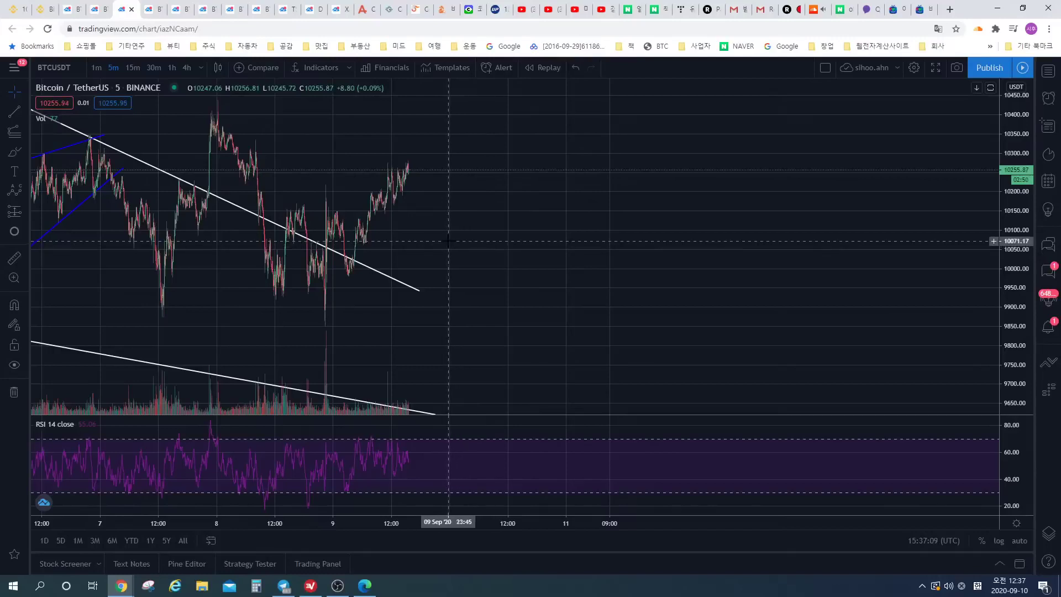
pyautogui.scroll(-3, 479, 255)
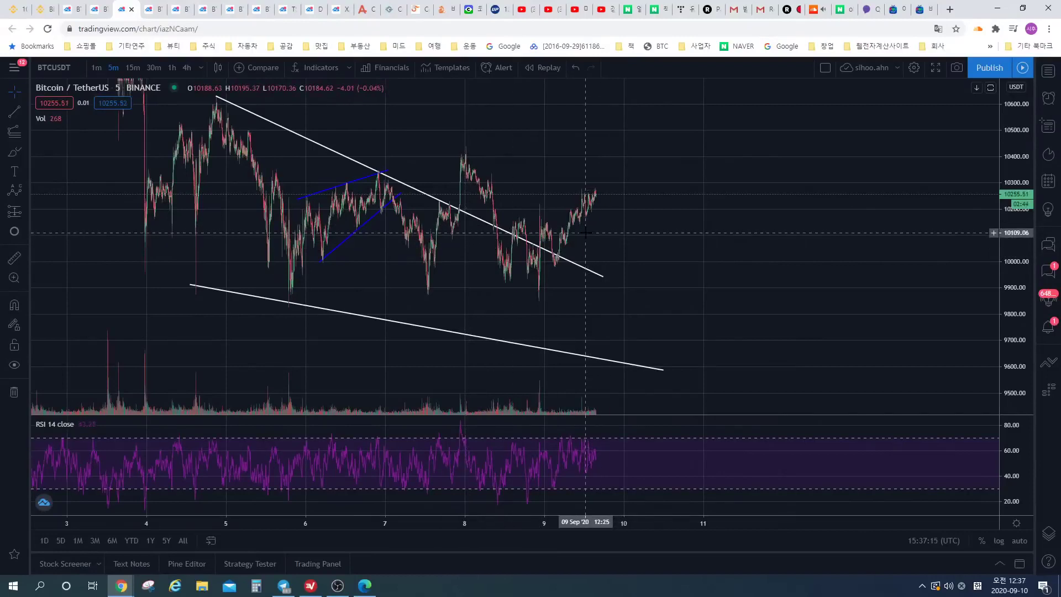
pyautogui.scroll(3, 577, 238)
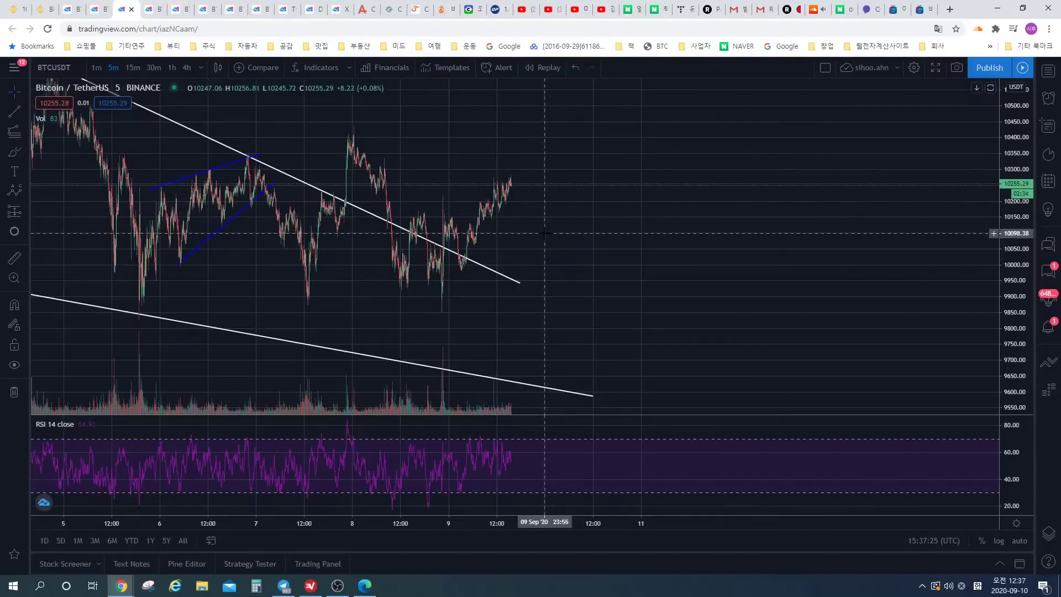
pyautogui.scroll(-2, 537, 237)
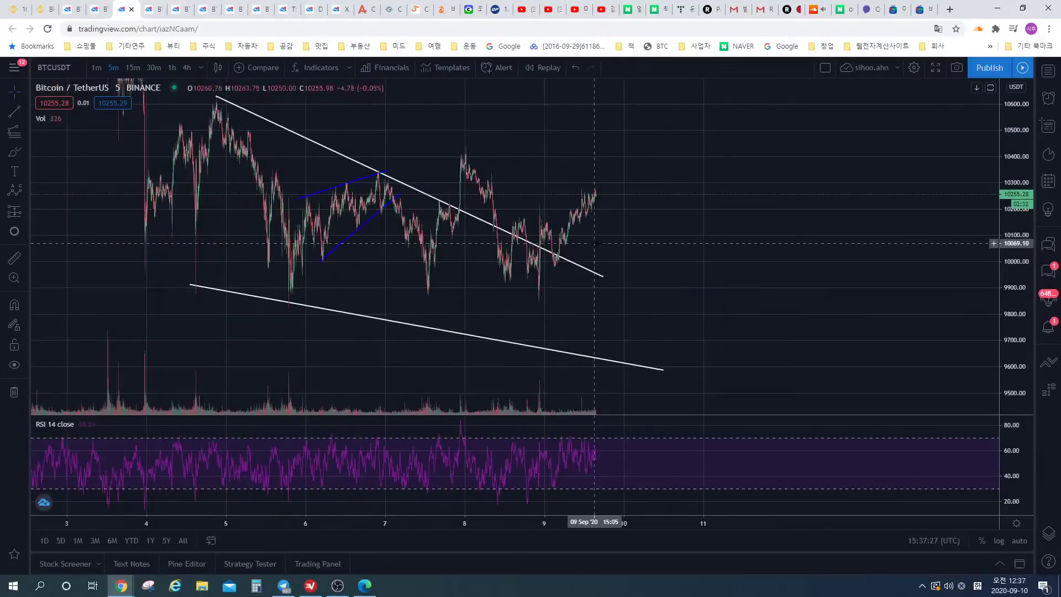
pyautogui.scroll(-1, 557, 248)
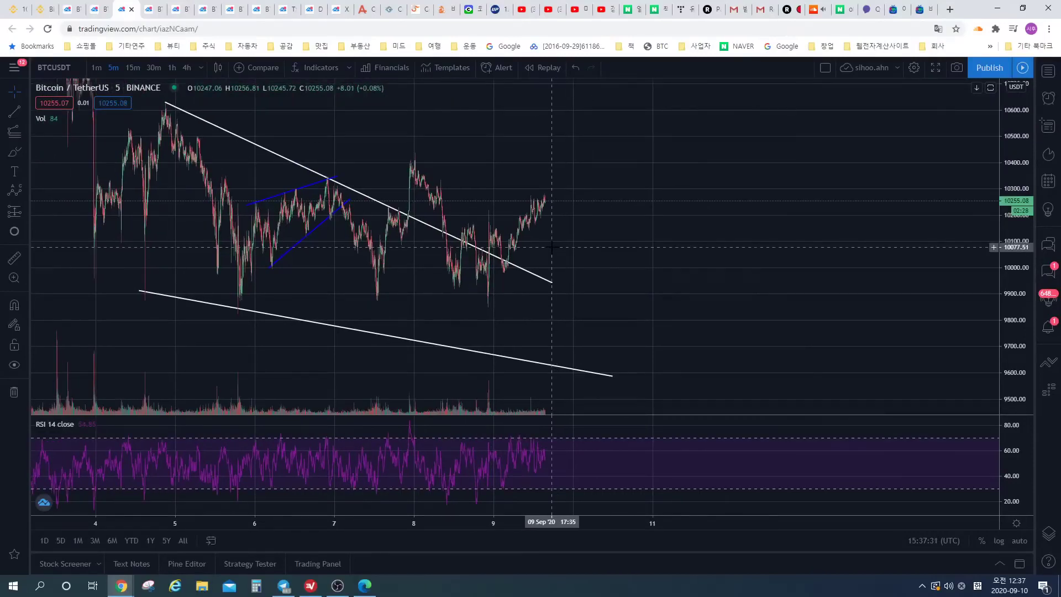
pyautogui.scroll(1, 552, 247)
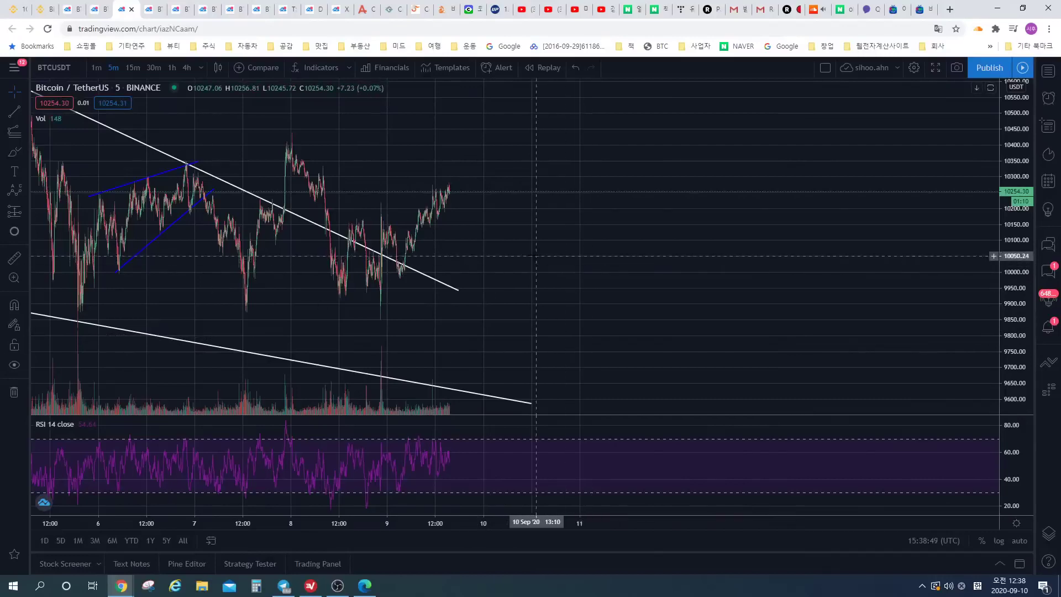
pyautogui.moveTo(534, 260)
pyautogui.mouseDown()
pyautogui.moveTo(697, 263)
pyautogui.moveTo(542, 260)
pyautogui.mouseUp()
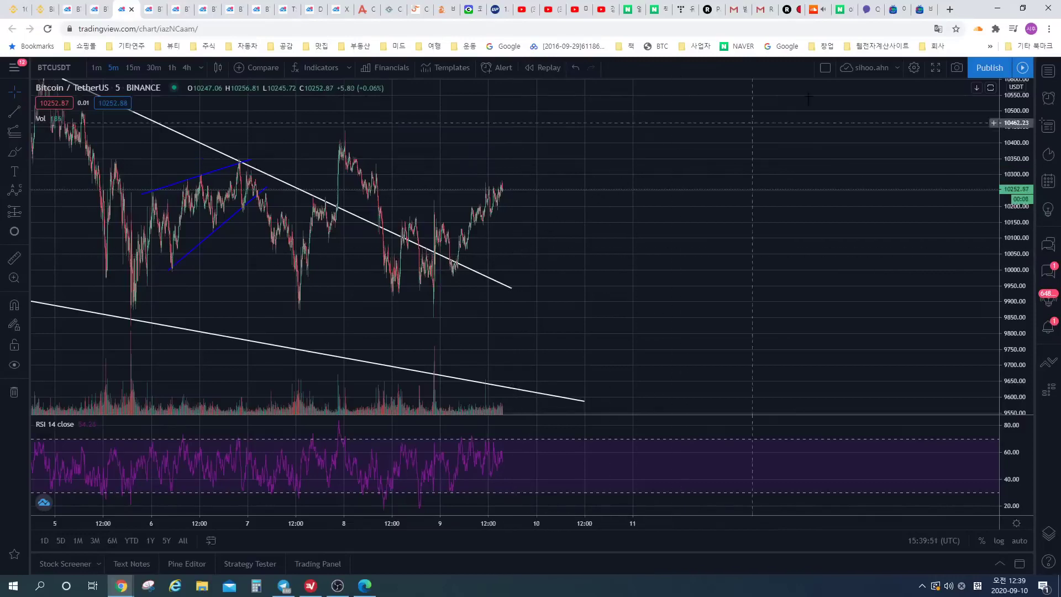
# - Open the AfreecaTV post "바이낸스 대회 멤버 모집합니다." and highlight the referral discount and payback lines in its section 6
pyautogui.click(902, 6)
pyautogui.click(922, 9)
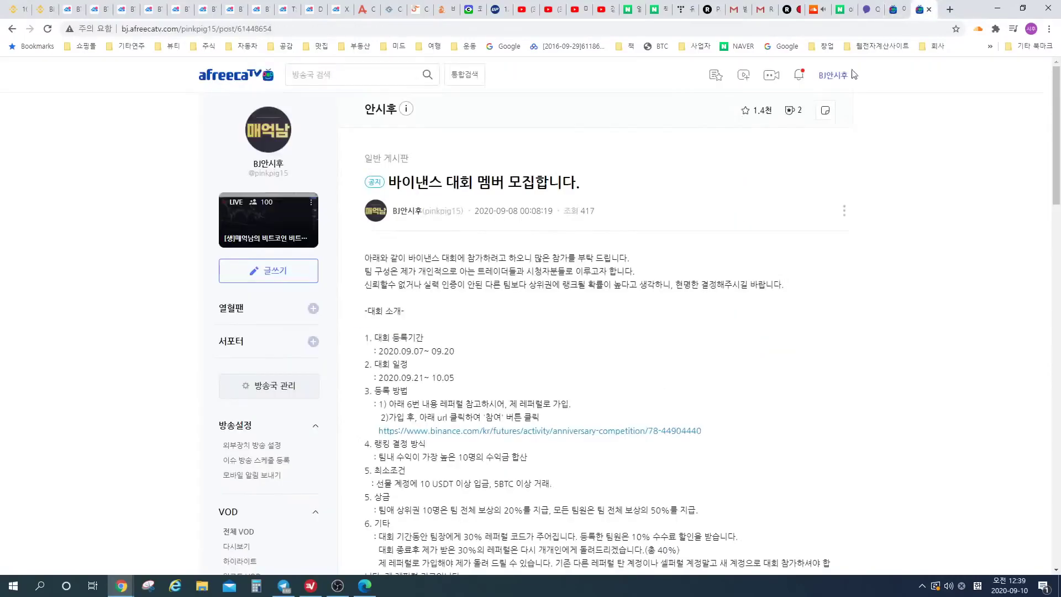
pyautogui.scroll(-5, 641, 269)
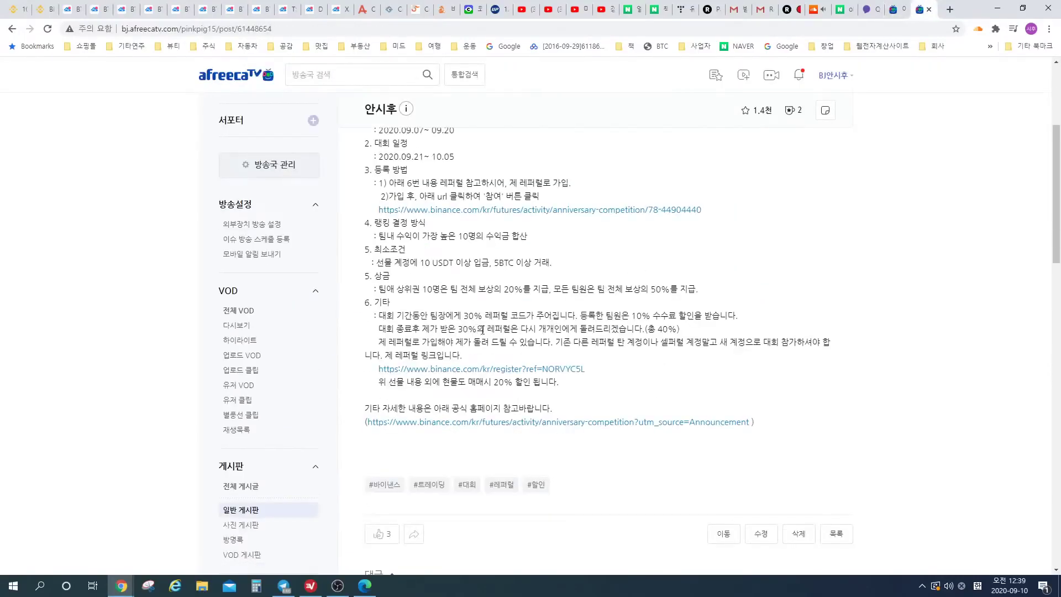
pyautogui.moveTo(377, 314); pyautogui.dragTo(608, 327)
pyautogui.click(608, 327)
pyautogui.moveTo(374, 328); pyautogui.dragTo(695, 334)
pyautogui.click(719, 331)
# - Show the red stop-loss rules on the 15-minute Bitcoin chart together with the early September price drop
pyautogui.click(153, 9)
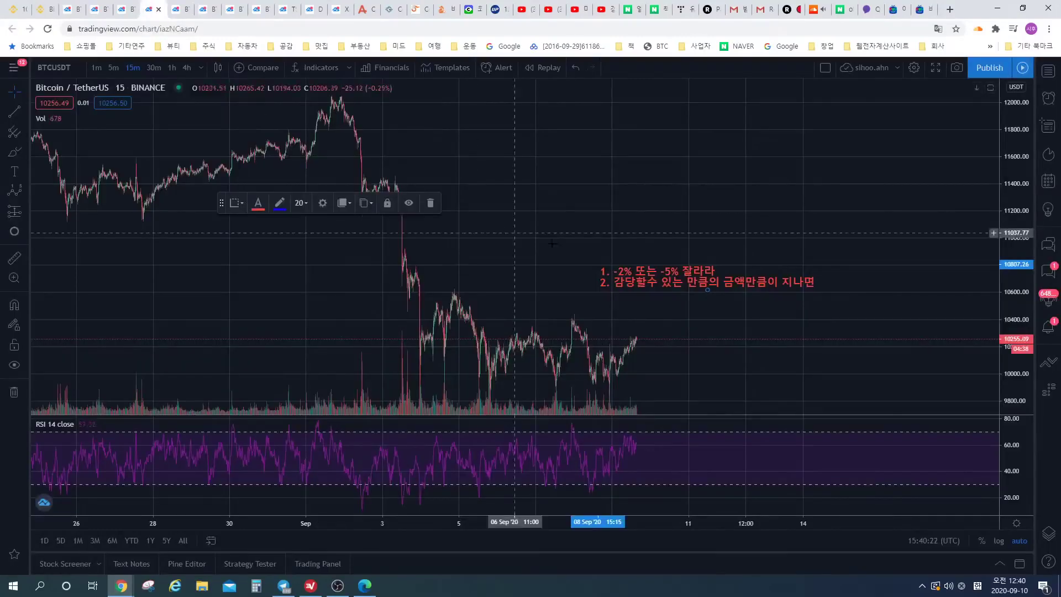
pyautogui.moveTo(565, 244); pyautogui.dragTo(498, 229)
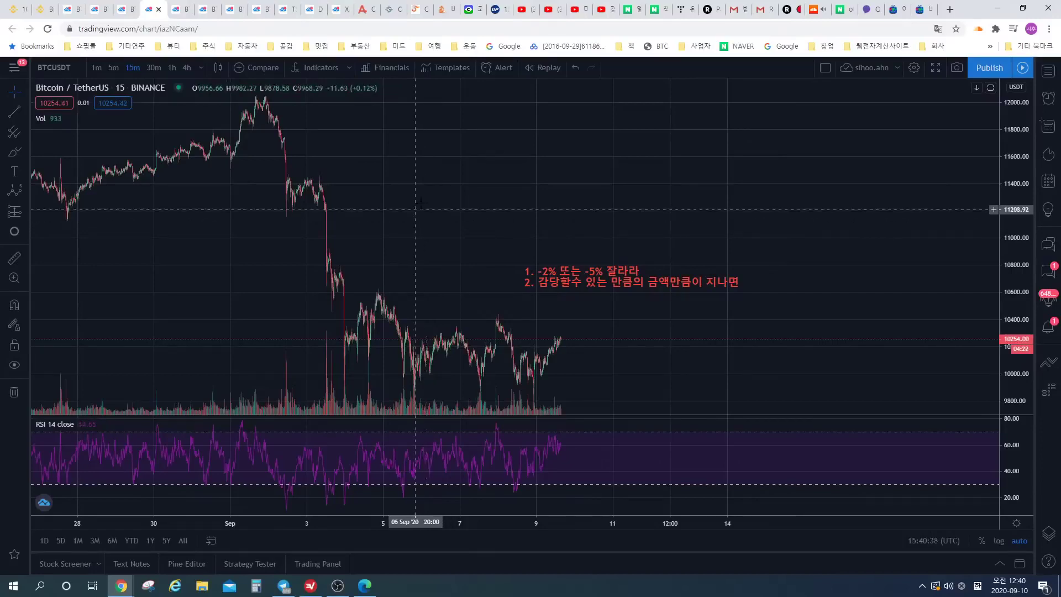
pyautogui.moveTo(520, 190); pyautogui.dragTo(415, 188)
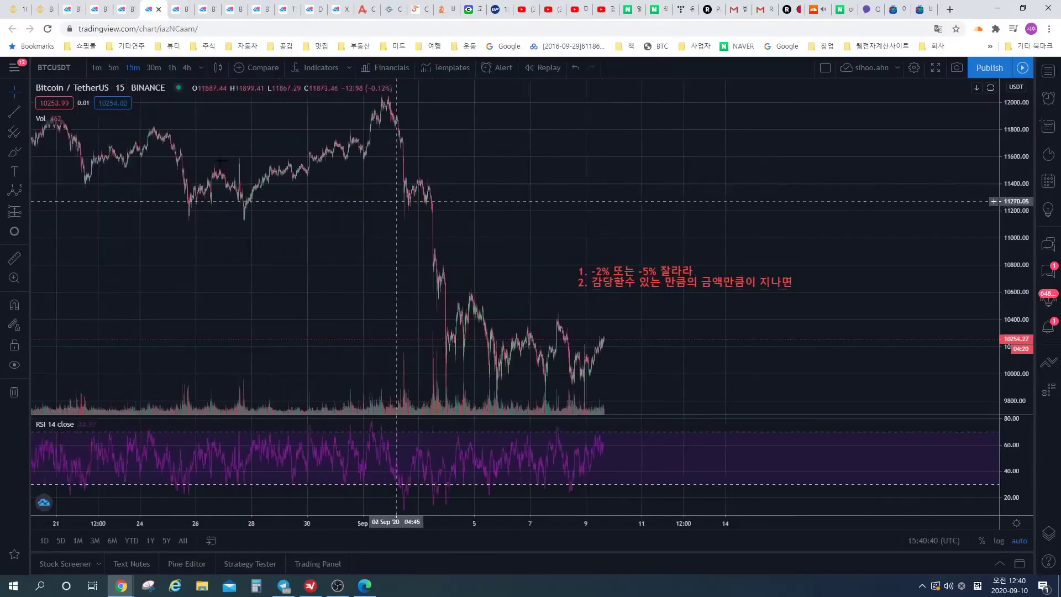
# - Check the open BTCUSDT position on Binance Futures and compare its chart with the 5-minute TradingView chart
pyautogui.hotkey('ctrl', '1')
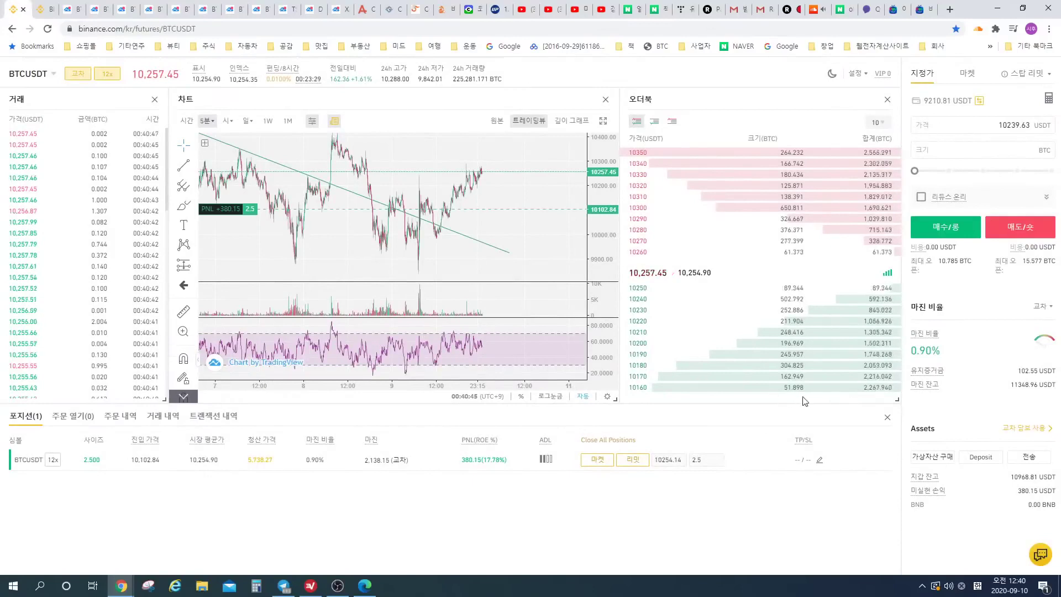
pyautogui.click(132, 4)
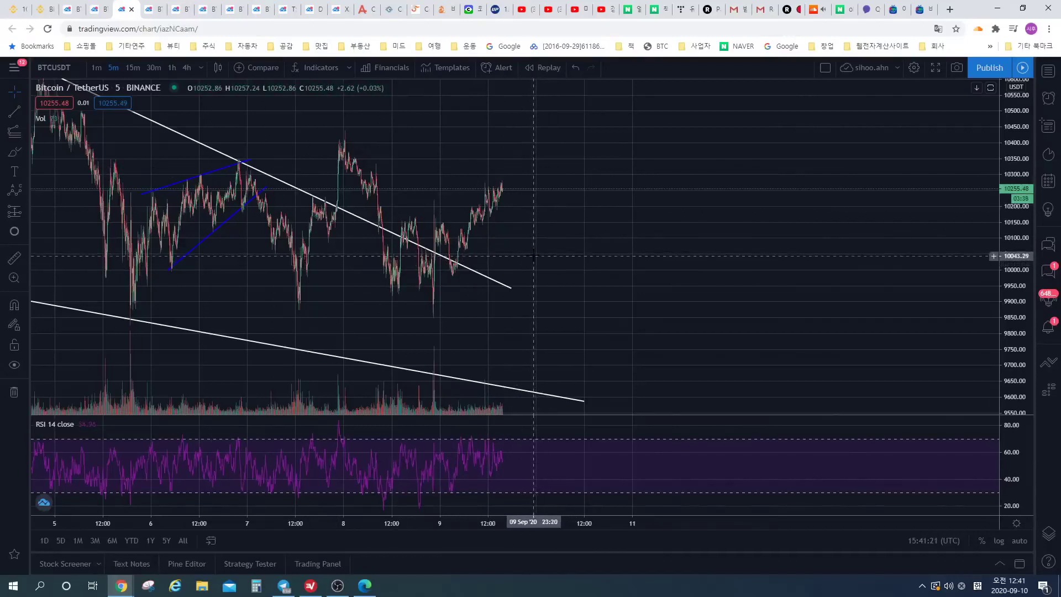
pyautogui.click(17, 9)
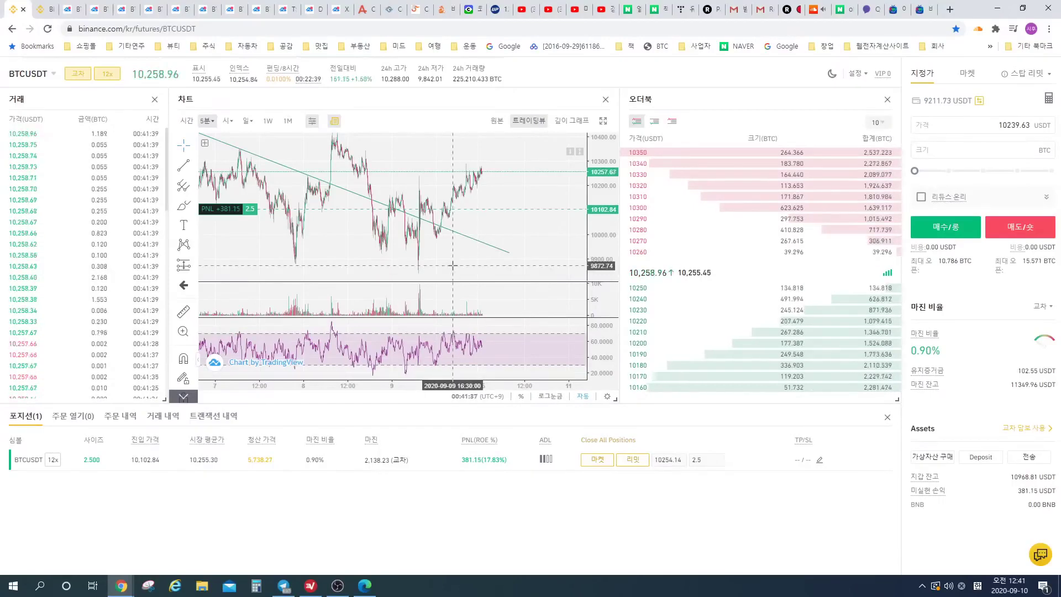
pyautogui.scroll(-1, 462, 269)
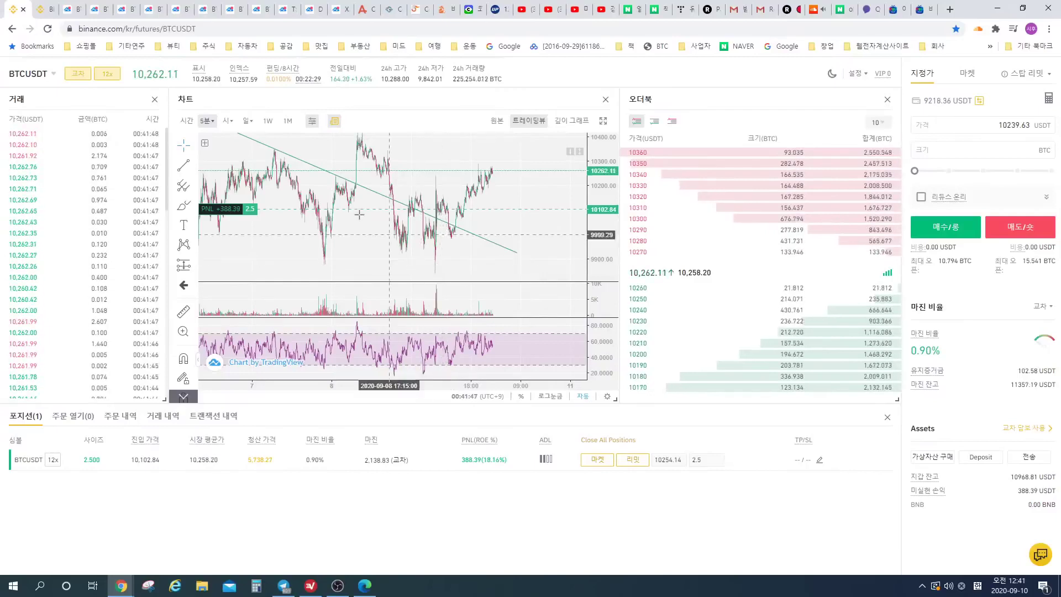
# - Return to the 15-minute chart with the stop-loss rules and look at the price scale options and recent lows
pyautogui.click(154, 6)
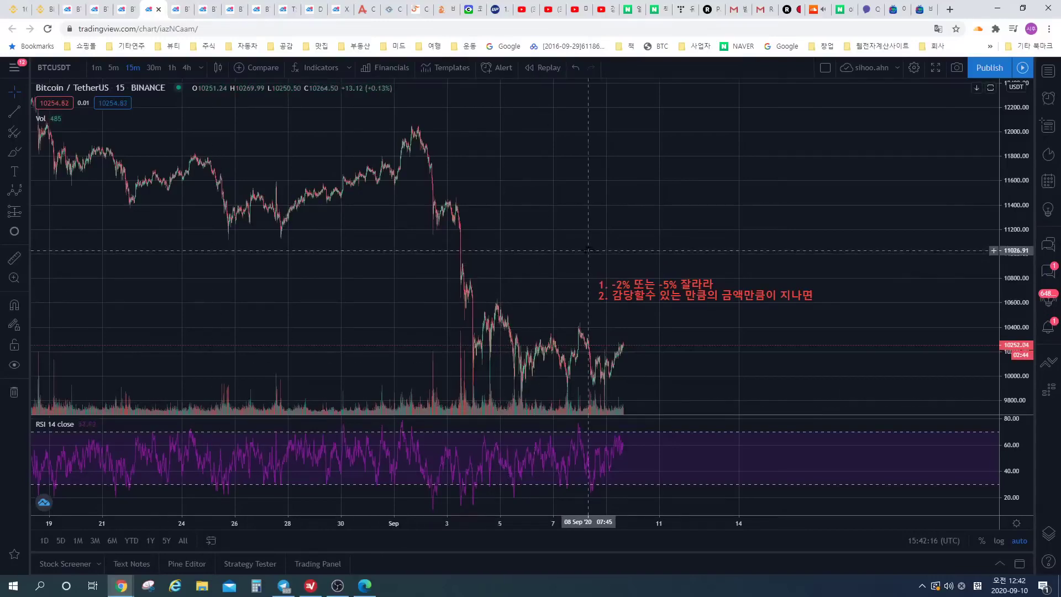
pyautogui.moveTo(581, 251)
pyautogui.mouseDown()
pyautogui.moveTo(449, 230)
pyautogui.moveTo(540, 230)
pyautogui.mouseUp()
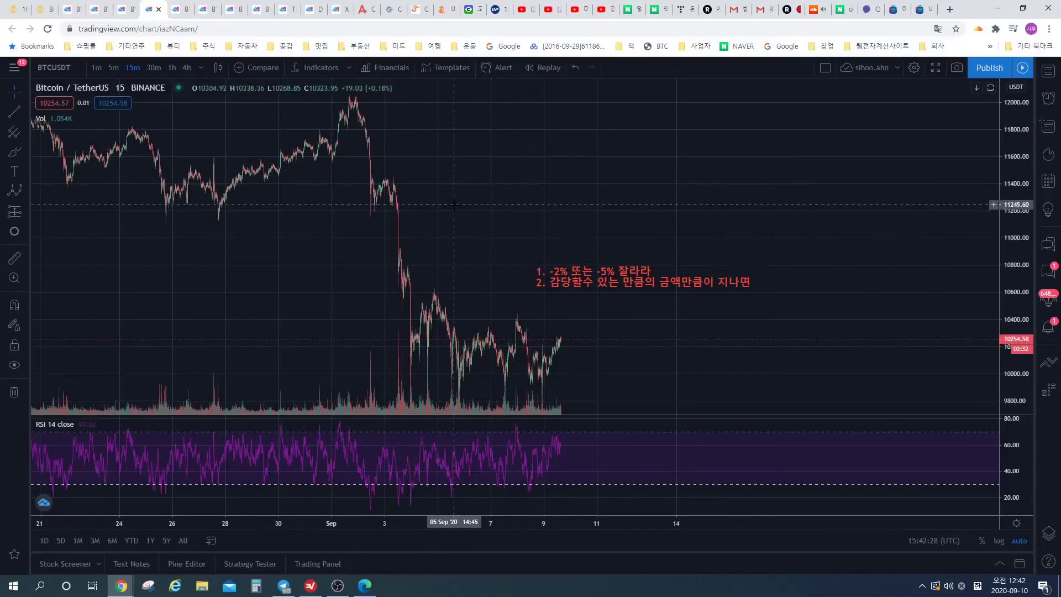
pyautogui.moveTo(526, 220)
pyautogui.mouseDown()
pyautogui.moveTo(467, 217)
pyautogui.moveTo(547, 218)
pyautogui.mouseUp()
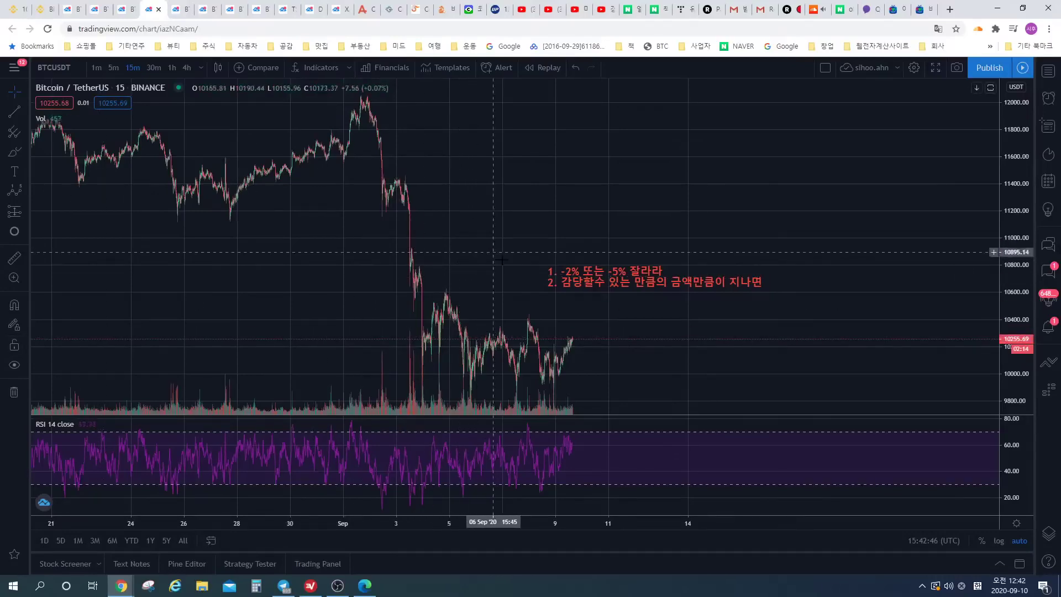
pyautogui.click(1016, 523)
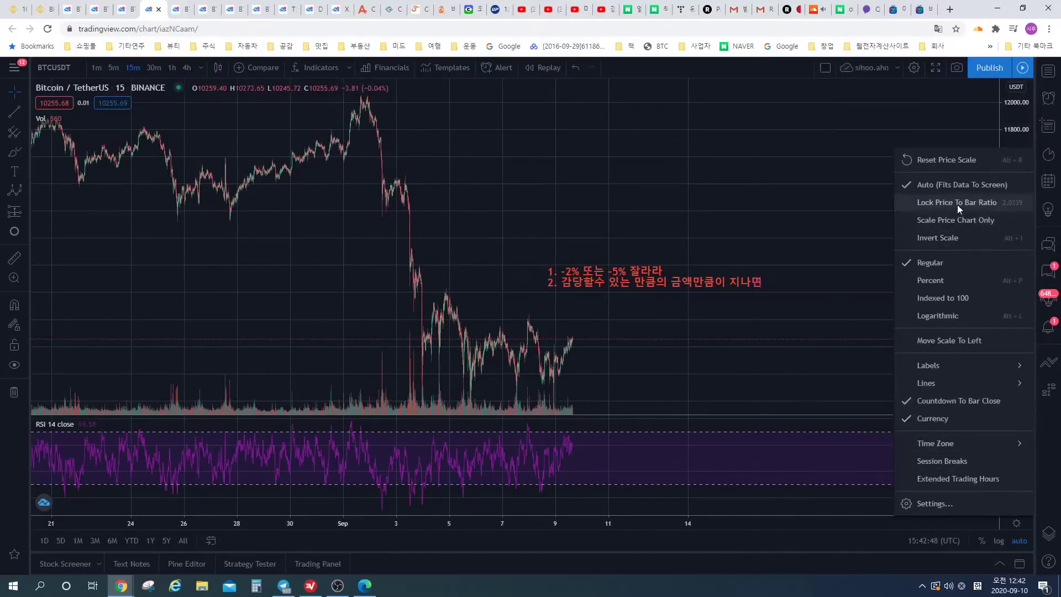
pyautogui.moveTo(742, 191); pyautogui.dragTo(669, 85)
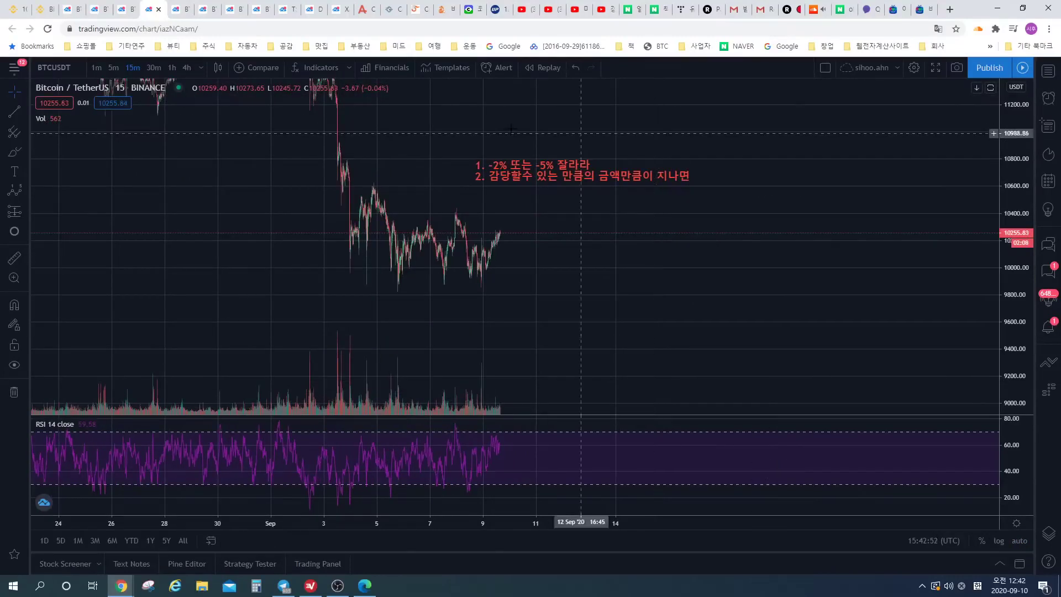
# - Recheck the Binance Futures position and examine the latest rise on the 1-minute TradingView Bitcoin chart
pyautogui.click(16, 9)
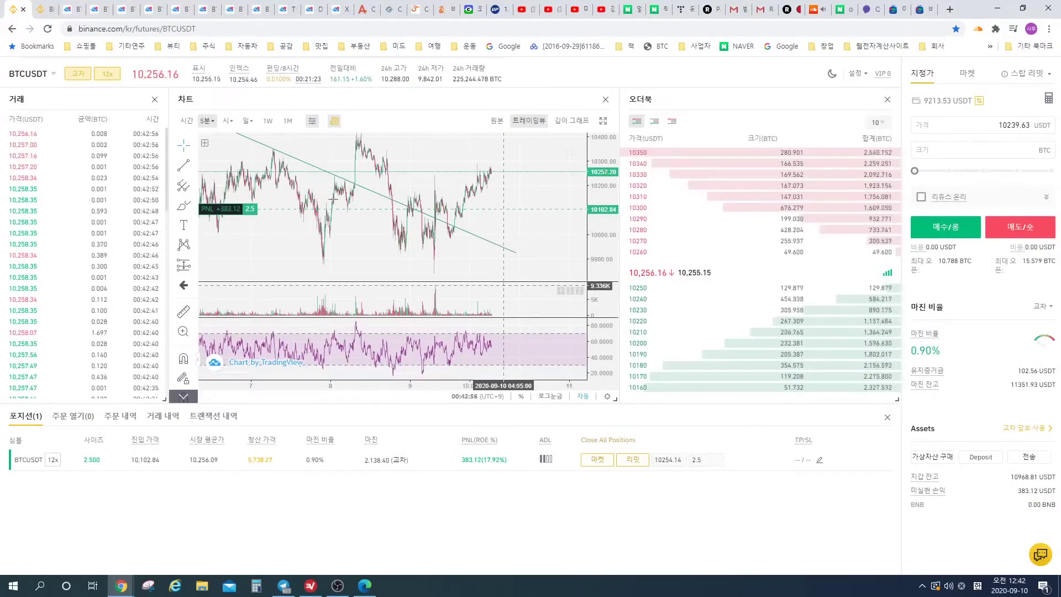
pyautogui.click(99, 8)
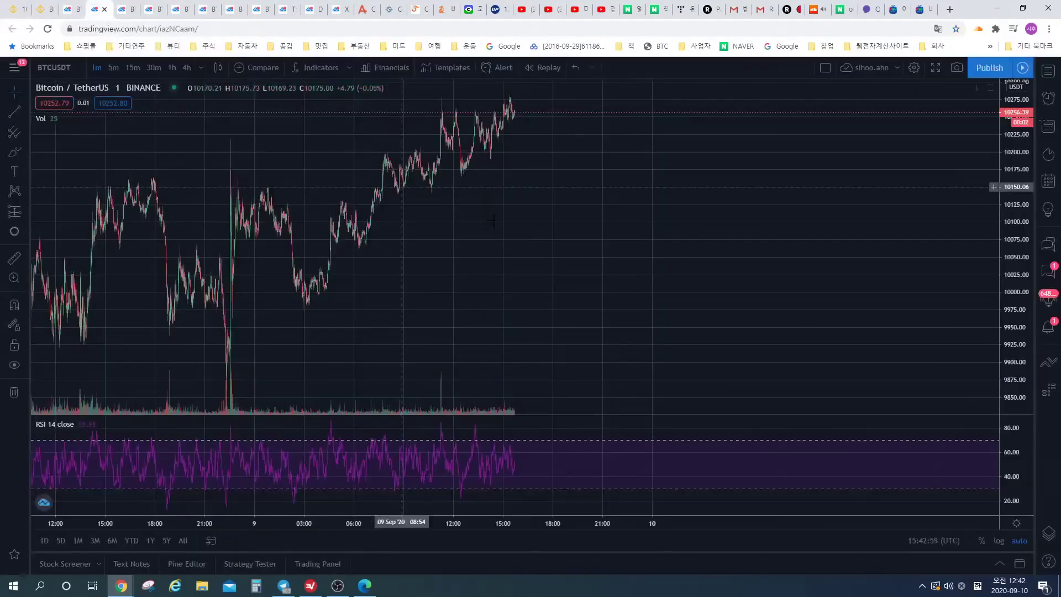
pyautogui.moveTo(592, 253); pyautogui.dragTo(707, 271)
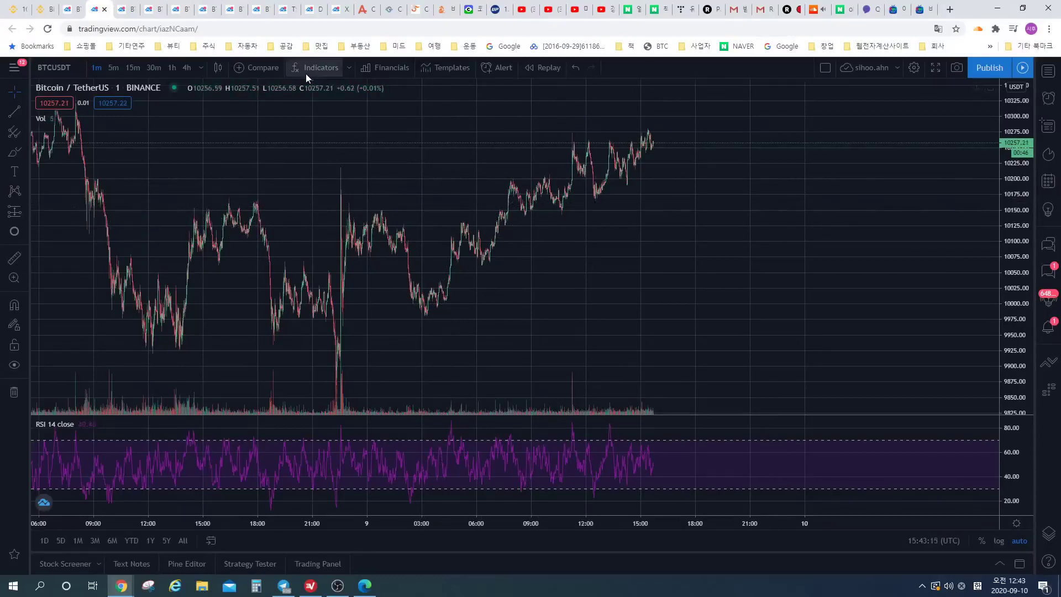
# - Compare the 5-minute and 15-minute Bitcoin charts, finishing on the 5-minute chart with both white trendlines in full
pyautogui.hotkey('ctrl', 'Tab')
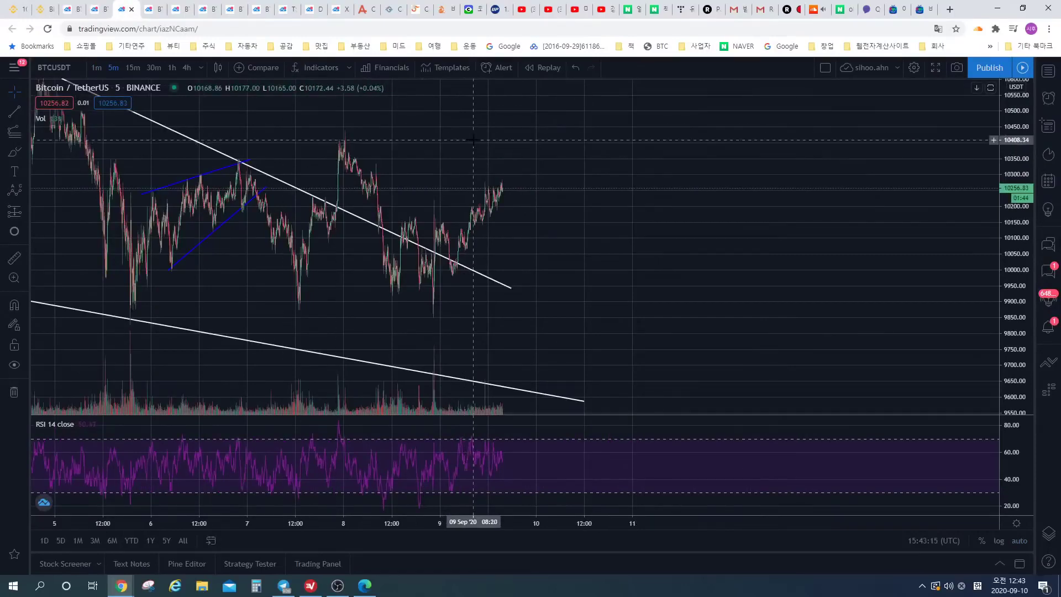
pyautogui.hotkey('ctrl', 'Tab')
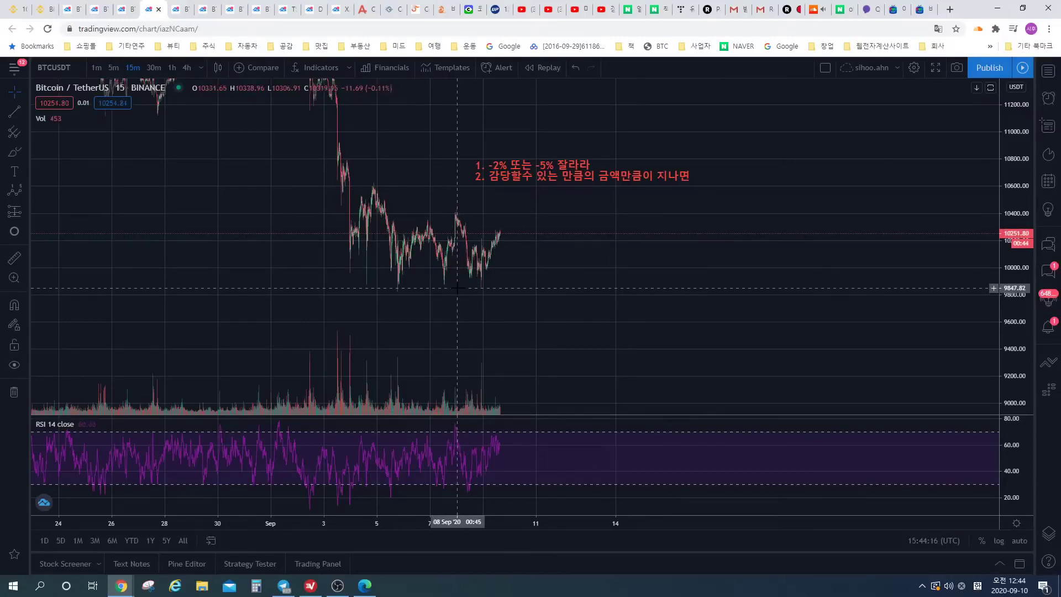
pyautogui.hotkey('ctrl', 'shift', 'Tab')
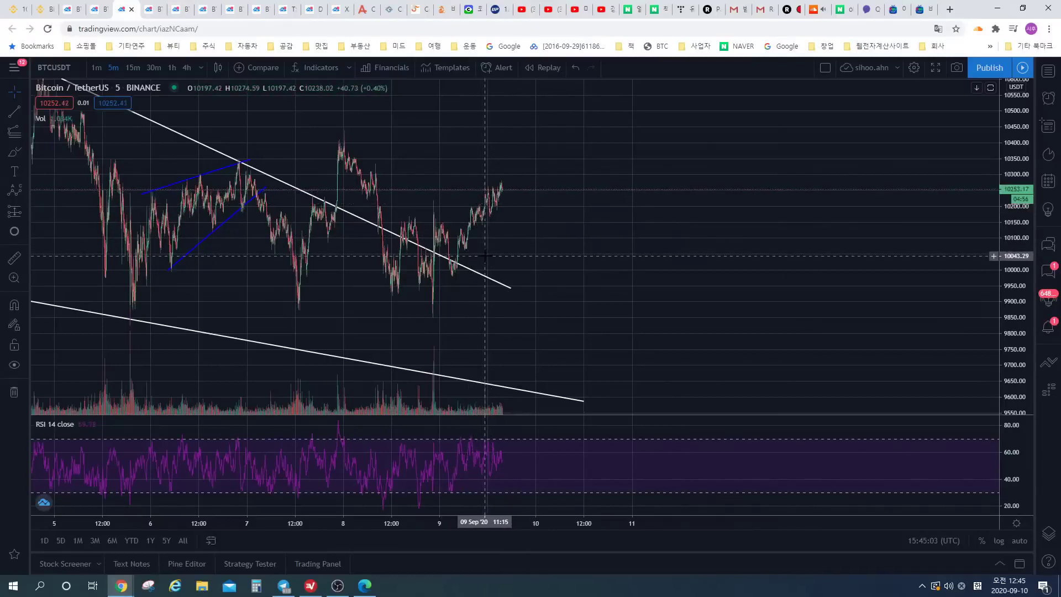
pyautogui.moveTo(488, 249); pyautogui.dragTo(511, 252)
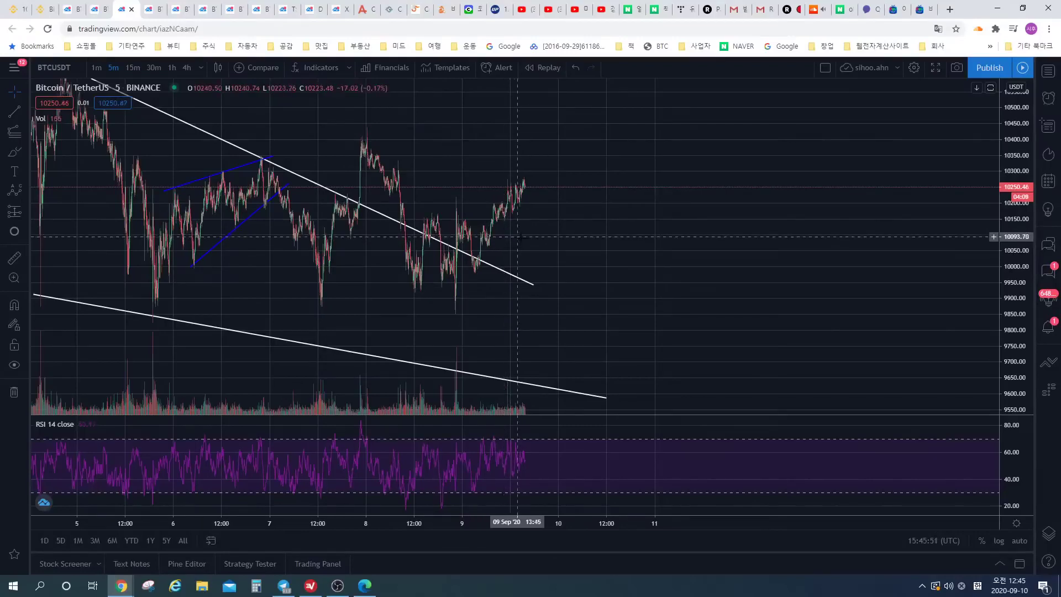
pyautogui.scroll(-3, 525, 244)
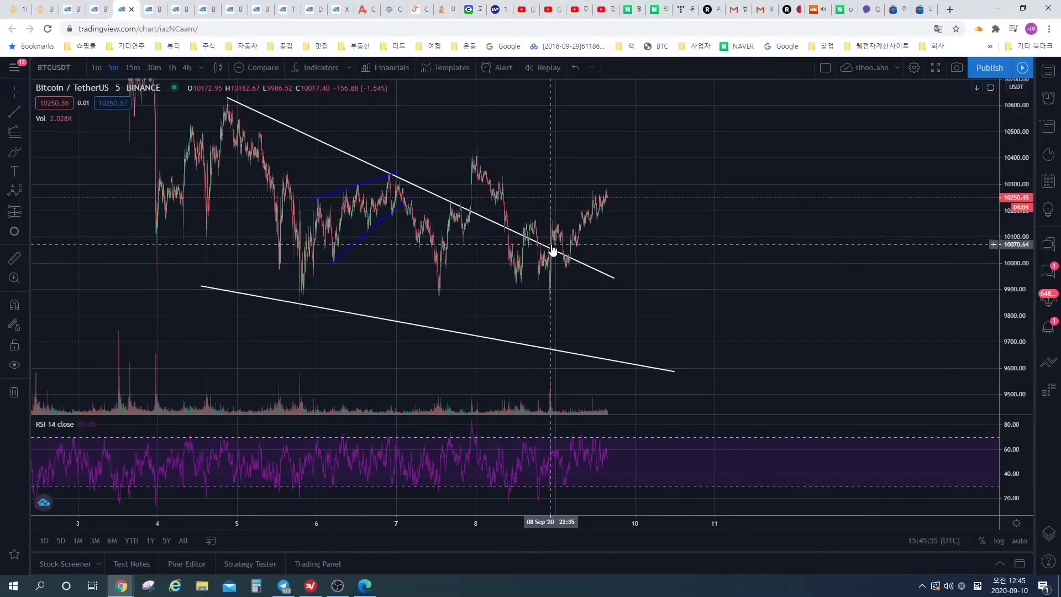
# - Examine the latest rise against the upper white trendline on the 5-minute Bitcoin chart
pyautogui.scroll(3, 548, 244)
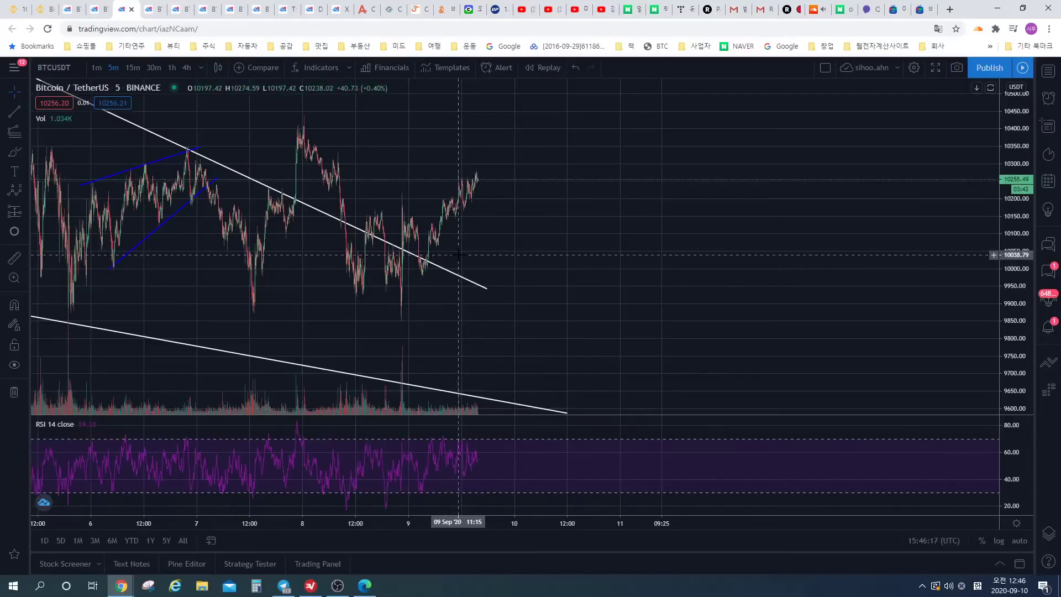
pyautogui.moveTo(458, 254); pyautogui.dragTo(495, 262)
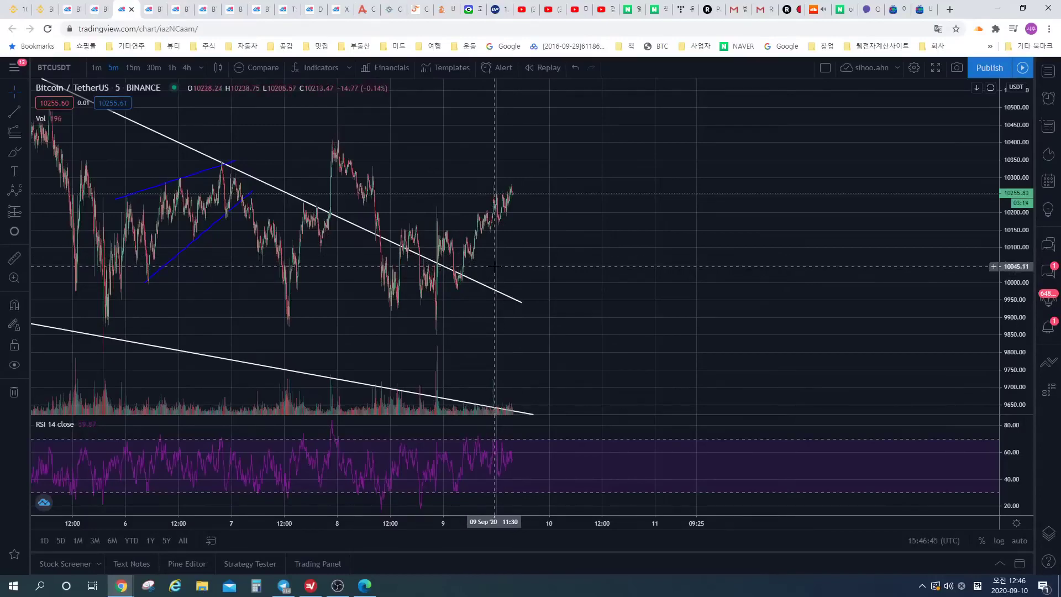
pyautogui.moveTo(495, 266); pyautogui.dragTo(485, 243)
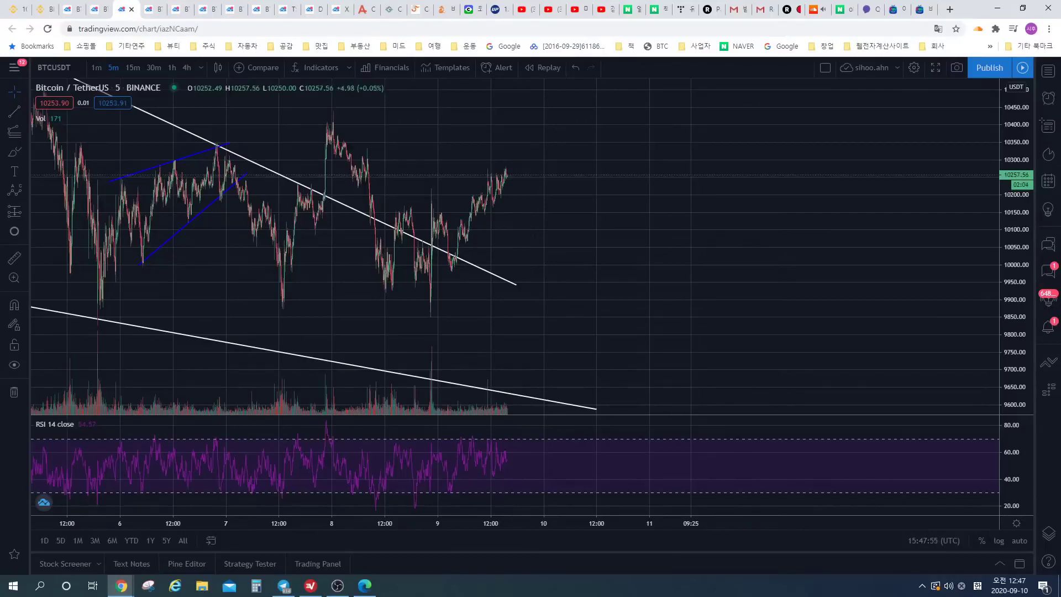
# - Delete the red stop-loss rules text from the 15-minute Bitcoin chart and inspect the recent price swings
pyautogui.click(155, 8)
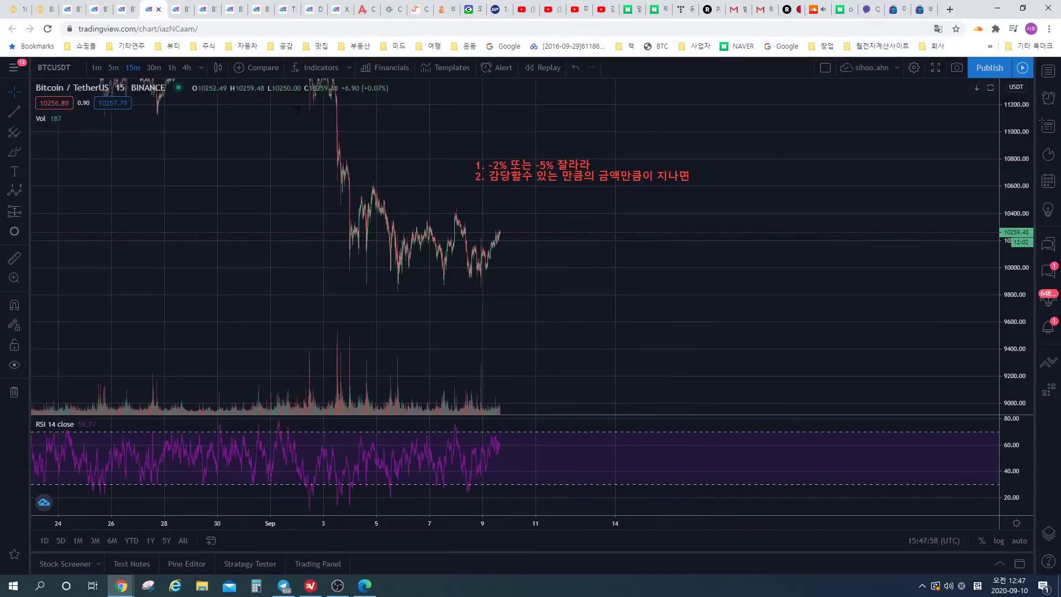
pyautogui.click(574, 174)
pyautogui.click(430, 204)
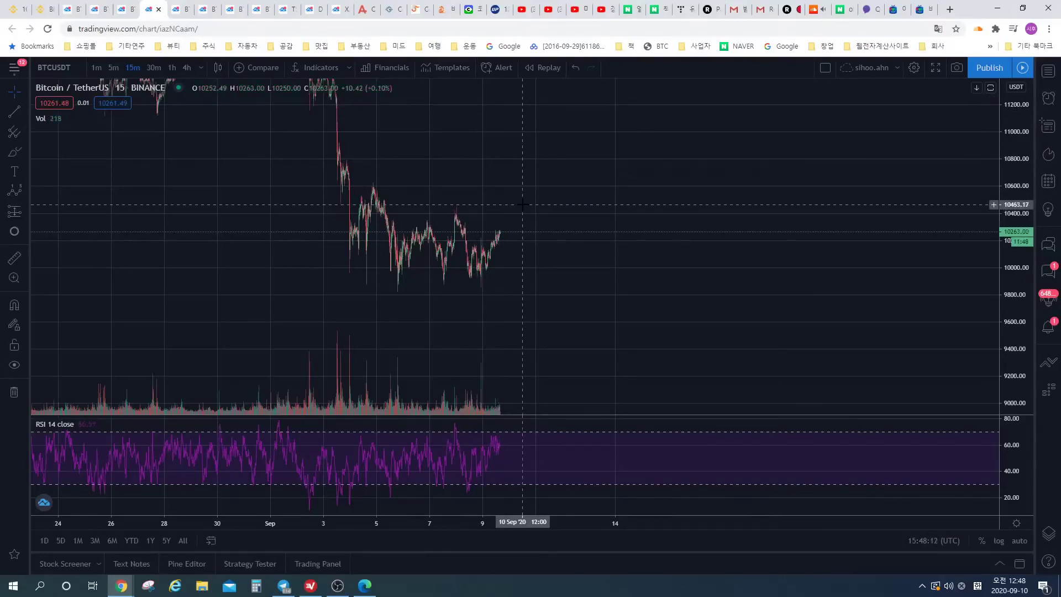
pyautogui.scroll(2, 513, 206)
pyautogui.scroll(-2, 396, 198)
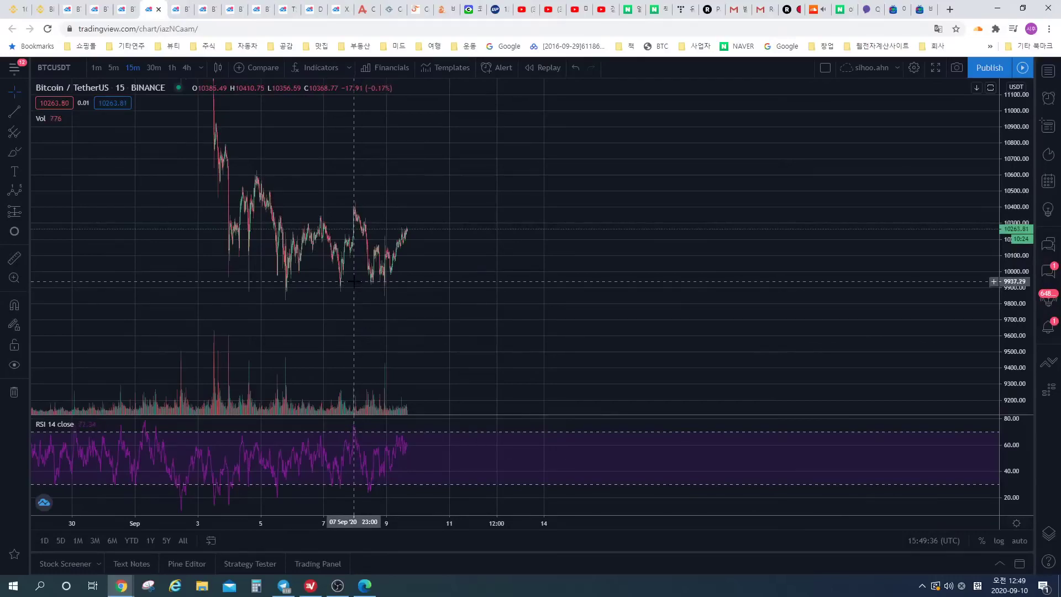
# - Switch to the AfreecaTV channel page and browse its full VOD list (전체 VOD)
pyautogui.click(896, 9)
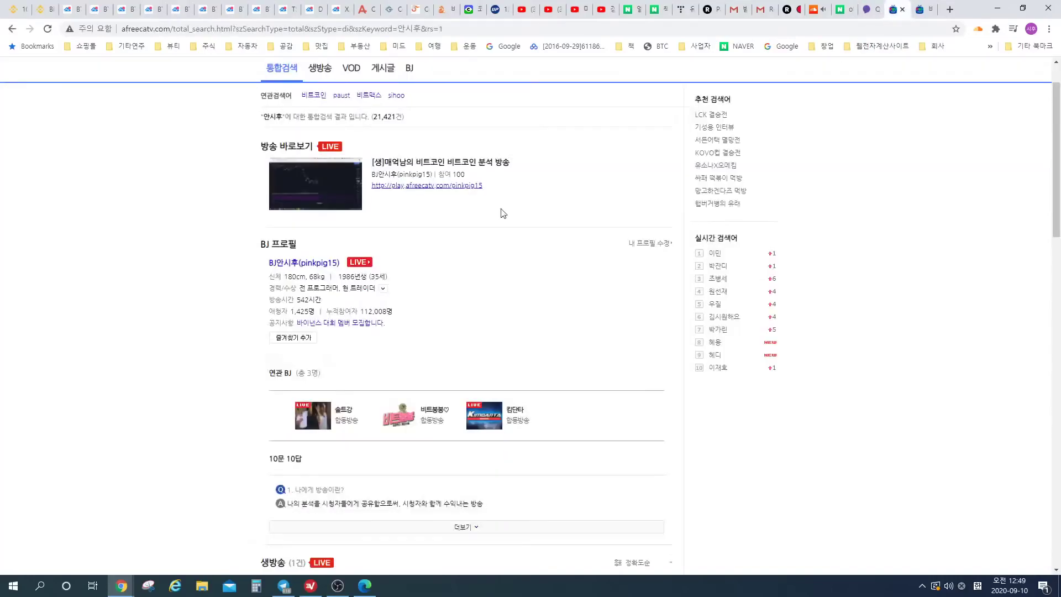
pyautogui.click(923, 9)
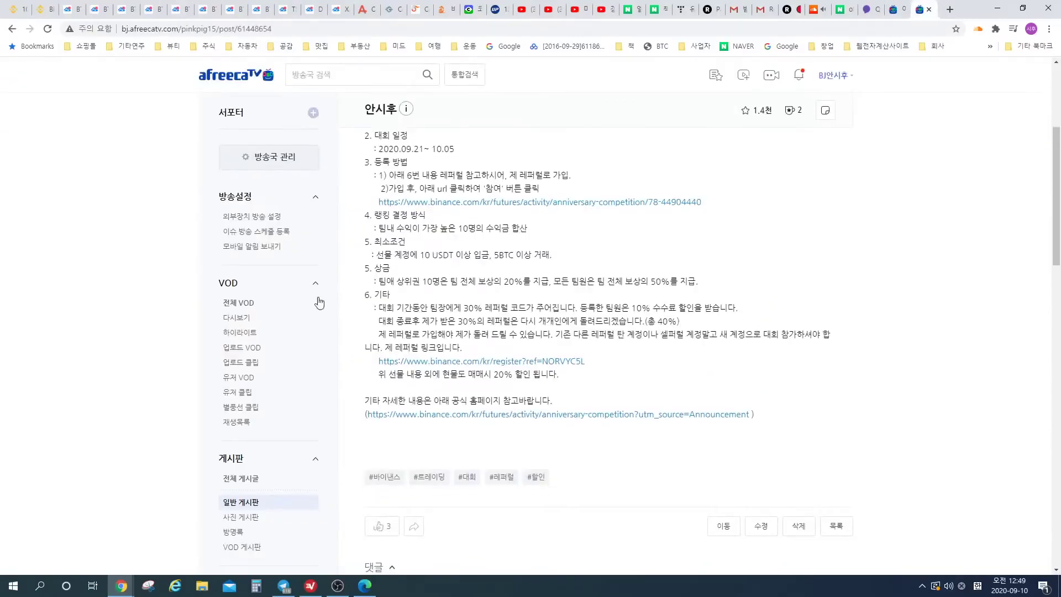
pyautogui.scroll(3, 256, 313)
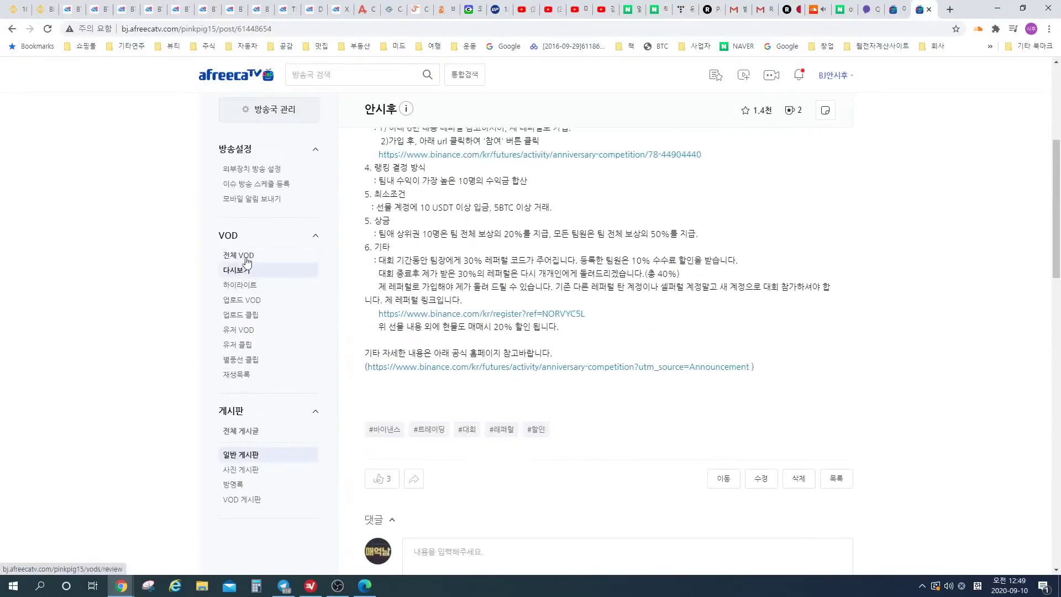
pyautogui.click(253, 257)
pyautogui.scroll(-5, 370, 288)
pyautogui.scroll(5, 354, 315)
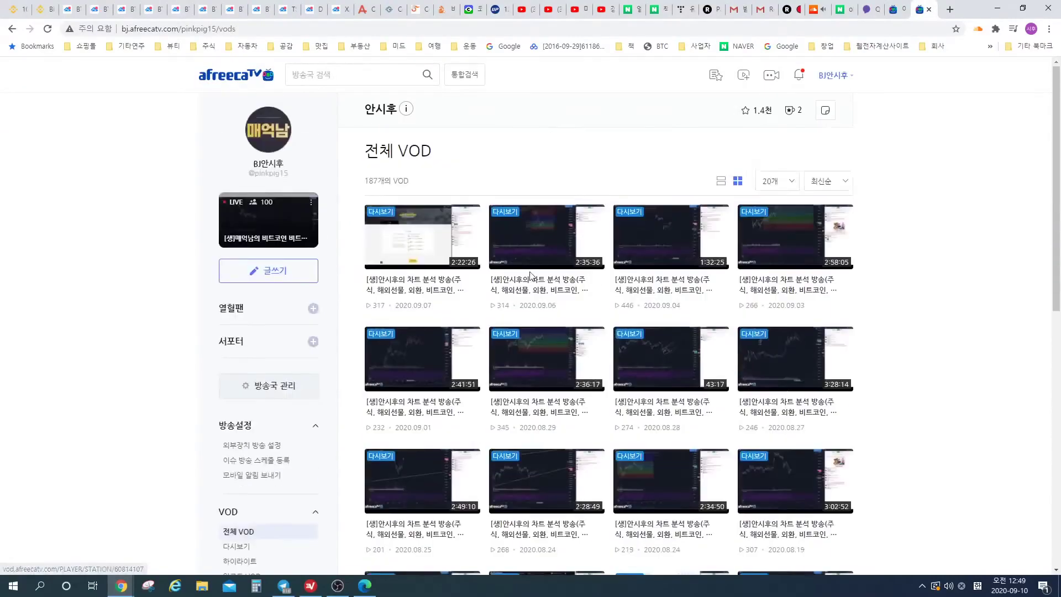
pyautogui.scroll(-1, 341, 336)
pyautogui.scroll(-6, 341, 336)
# - Open the 2020.06.29 post "10비트 수익인증" from the general board and examine its transaction table
pyautogui.click(247, 343)
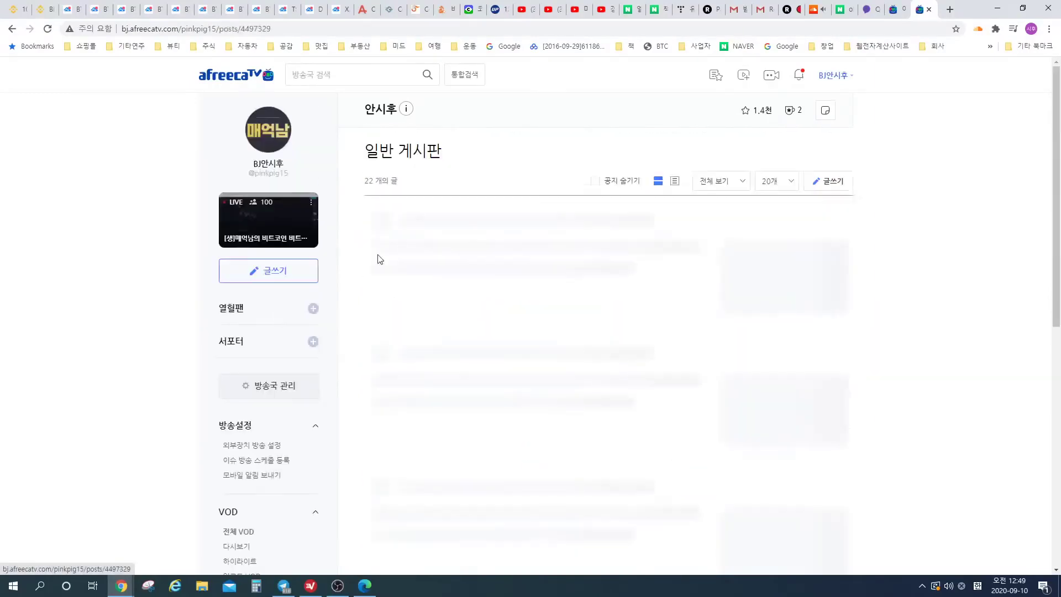
pyautogui.scroll(-17, 452, 268)
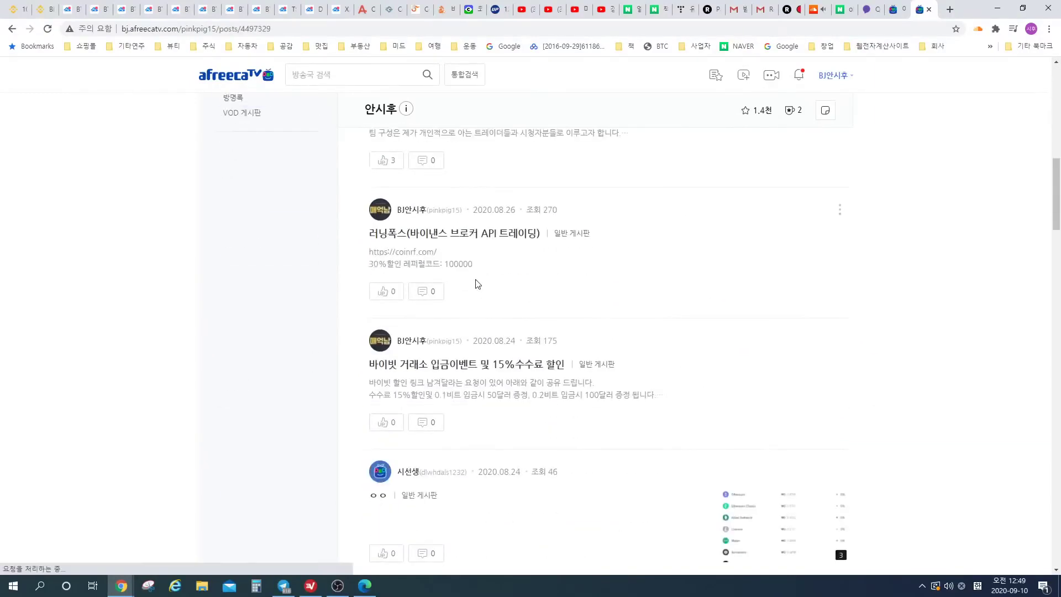
pyautogui.scroll(-15, 489, 287)
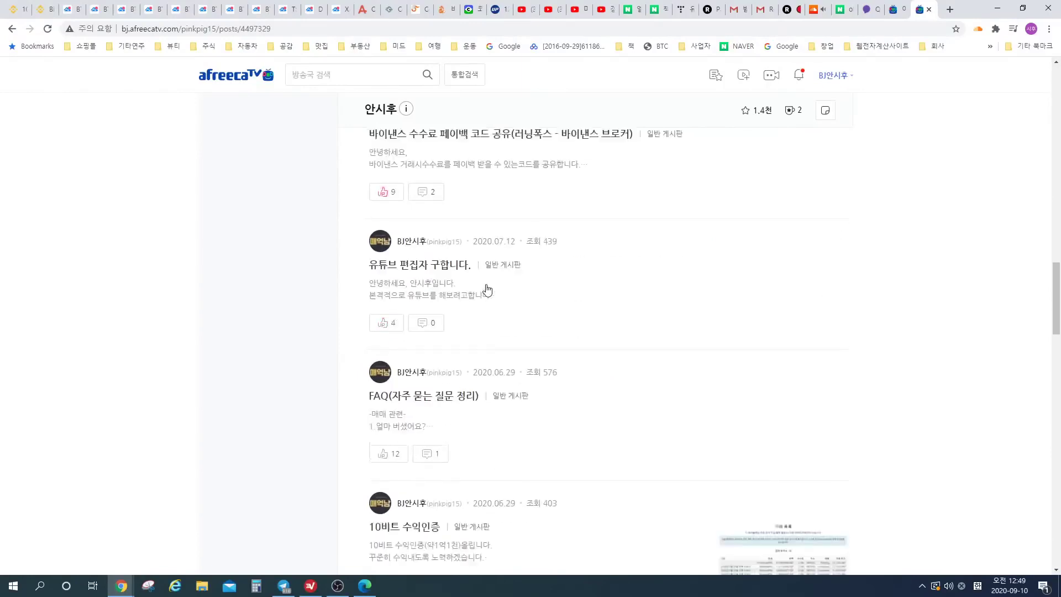
pyautogui.click(587, 315)
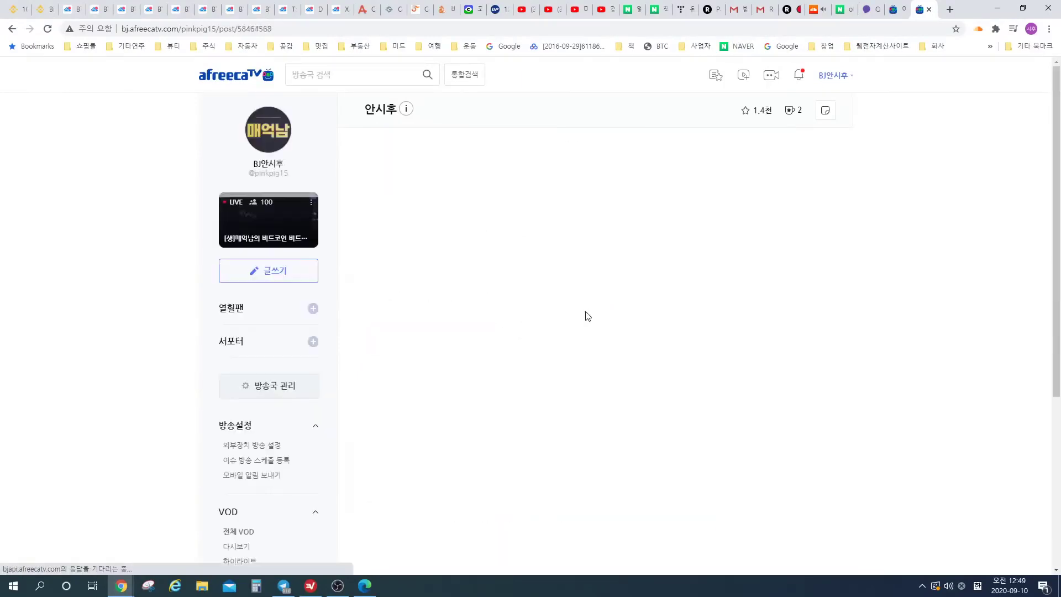
pyautogui.scroll(-5, 556, 318)
pyautogui.scroll(2, 558, 343)
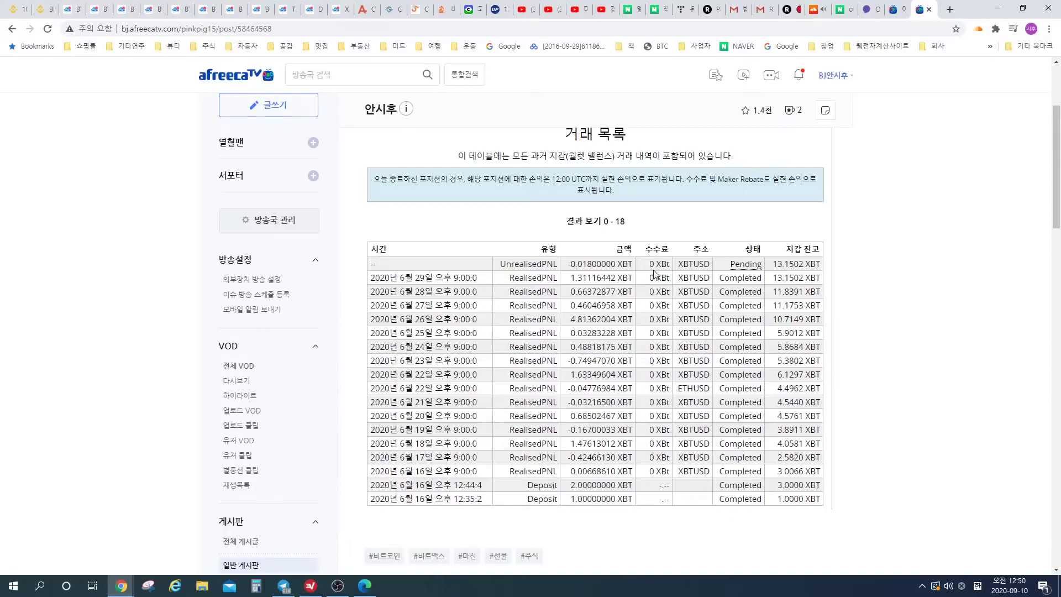
pyautogui.scroll(3, 654, 273)
pyautogui.scroll(-3, 654, 273)
pyautogui.scroll(3, 655, 274)
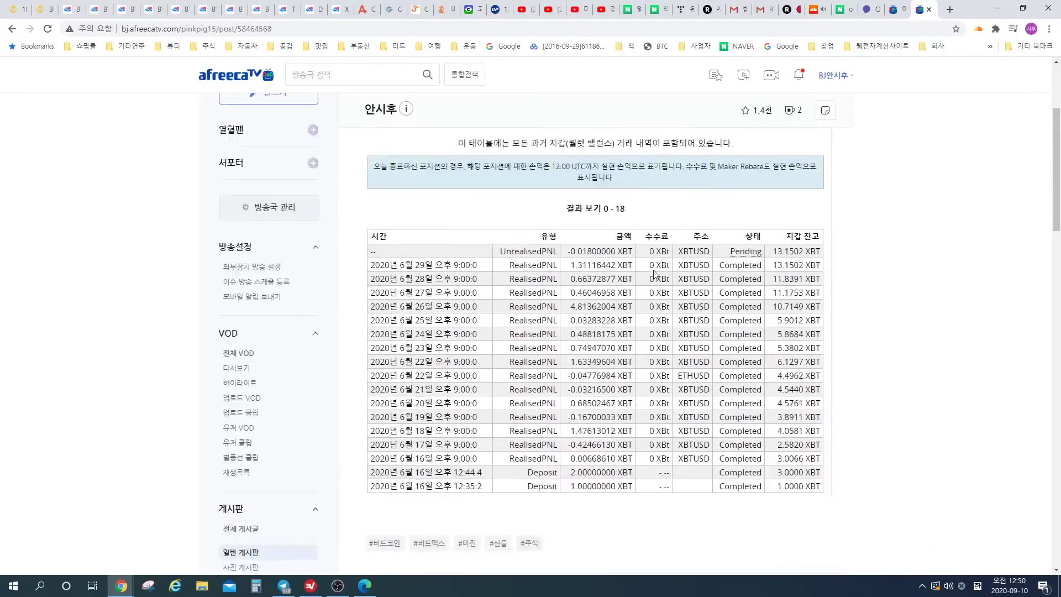
# - Go back to the board, open the 2020.06.04 post "10비트(1억) 수익인증" and review its transaction table
pyautogui.hotkey('alt', 'Left')
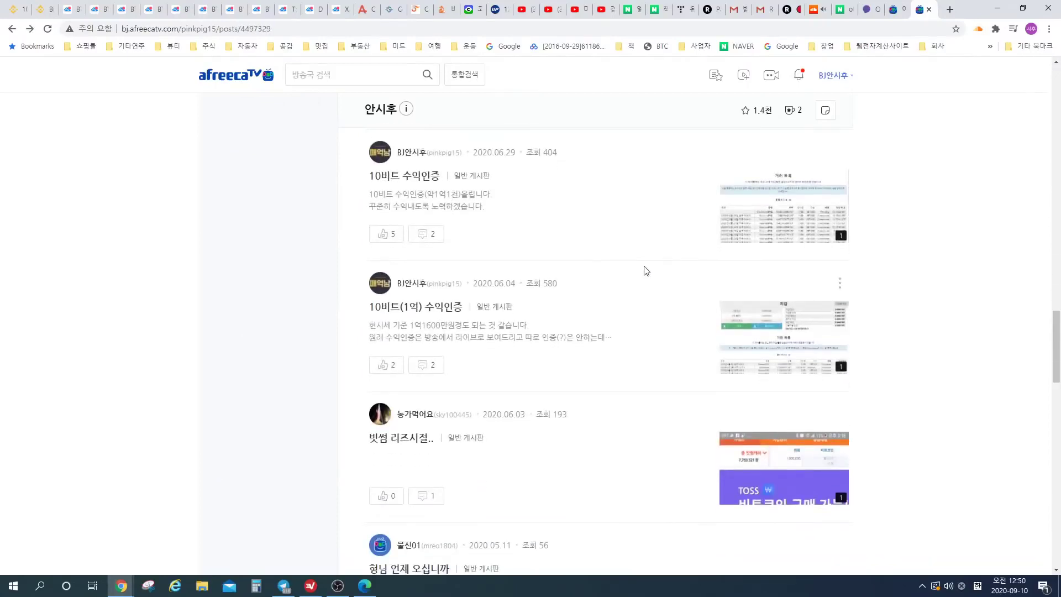
pyautogui.click(521, 337)
pyautogui.scroll(-5, 648, 334)
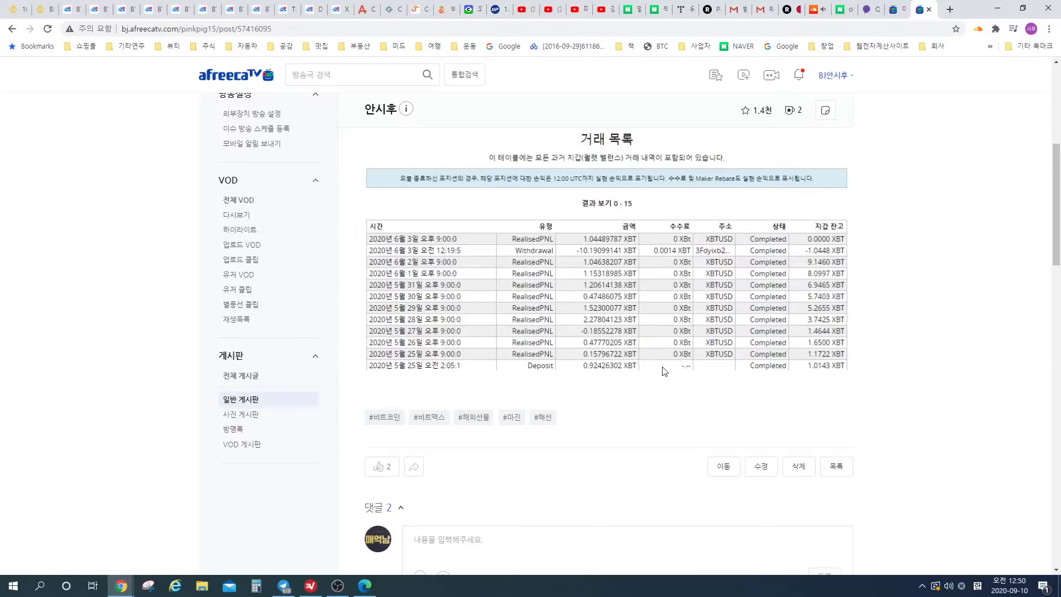
pyautogui.scroll(1, 531, 314)
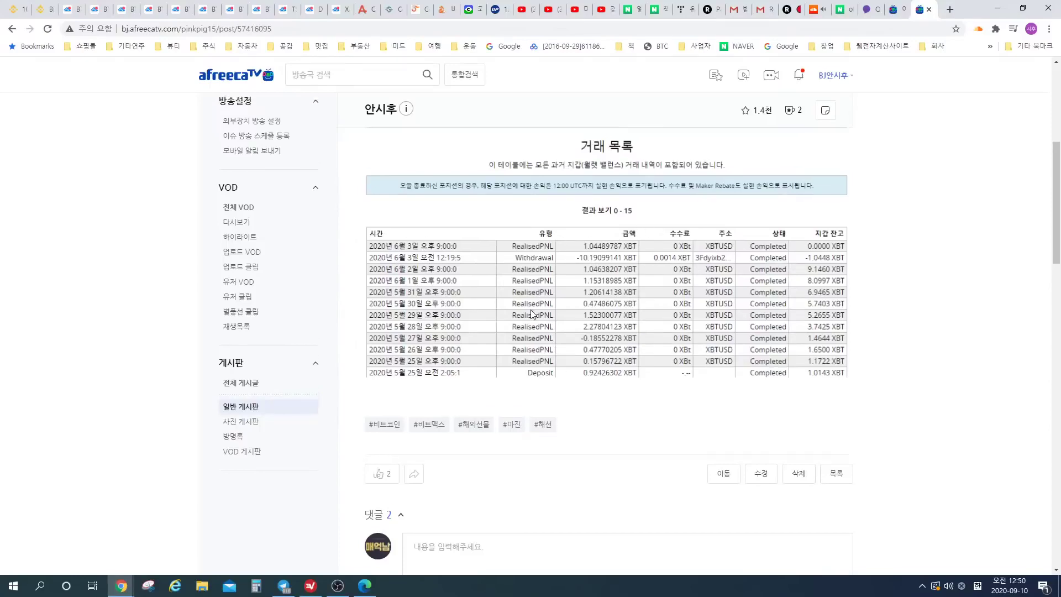
pyautogui.scroll(6, 532, 314)
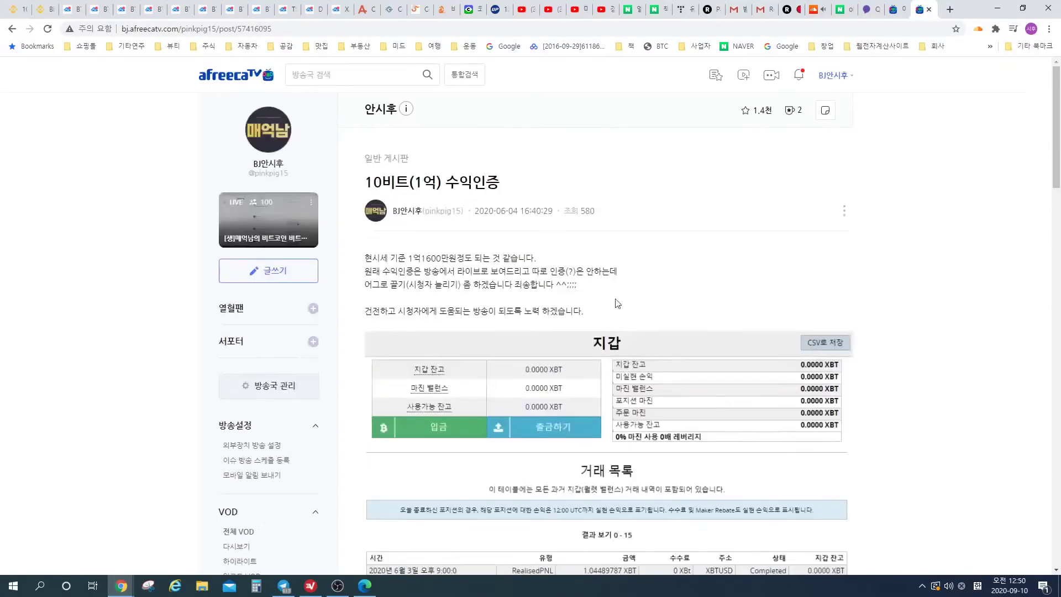
pyautogui.scroll(-5, 587, 308)
pyautogui.scroll(5, 588, 287)
# - Return to the beginning of the general board's post list and bring up OBS to check the broadcast
pyautogui.hotkey('alt', 'Left')
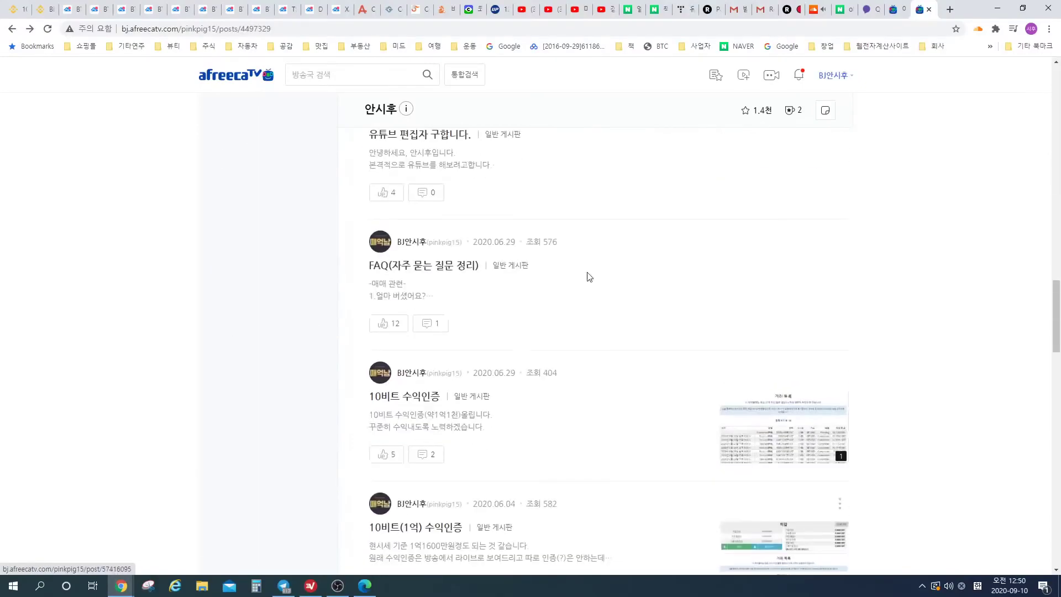
pyautogui.scroll(20, 589, 276)
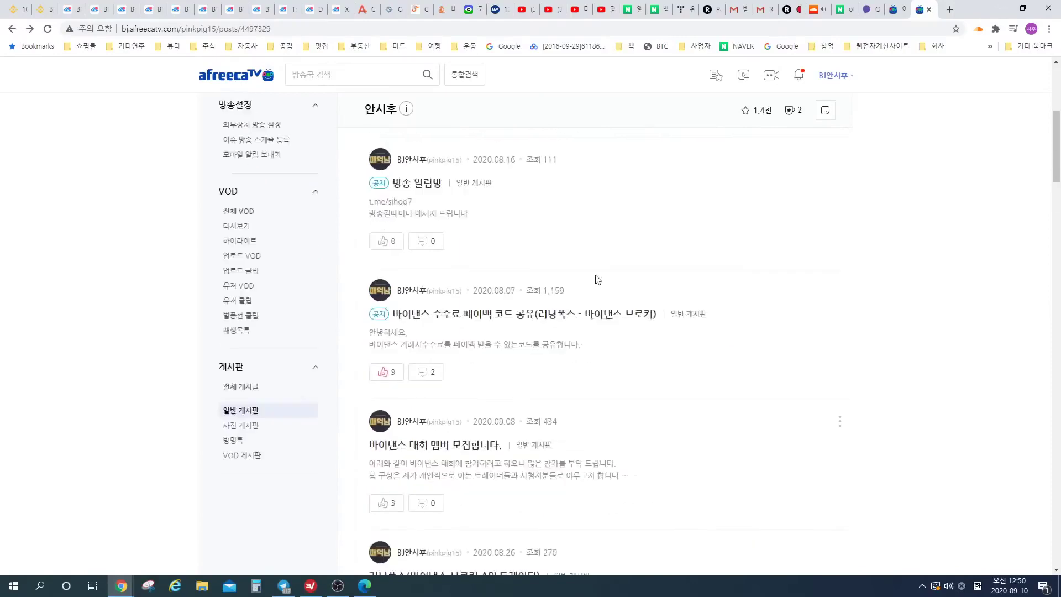
pyautogui.scroll(6, 599, 265)
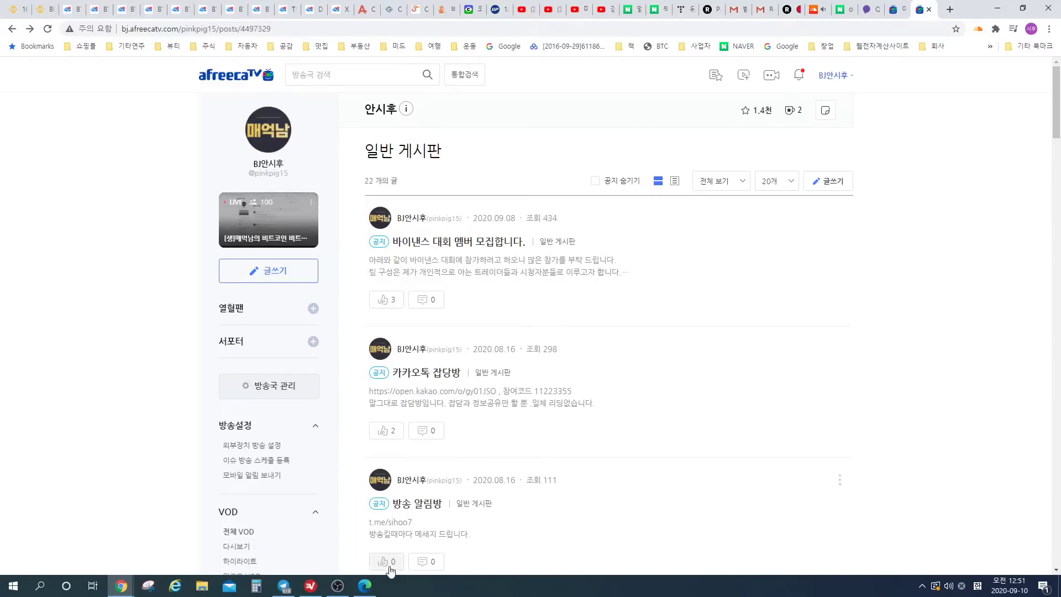
pyautogui.click(337, 585)
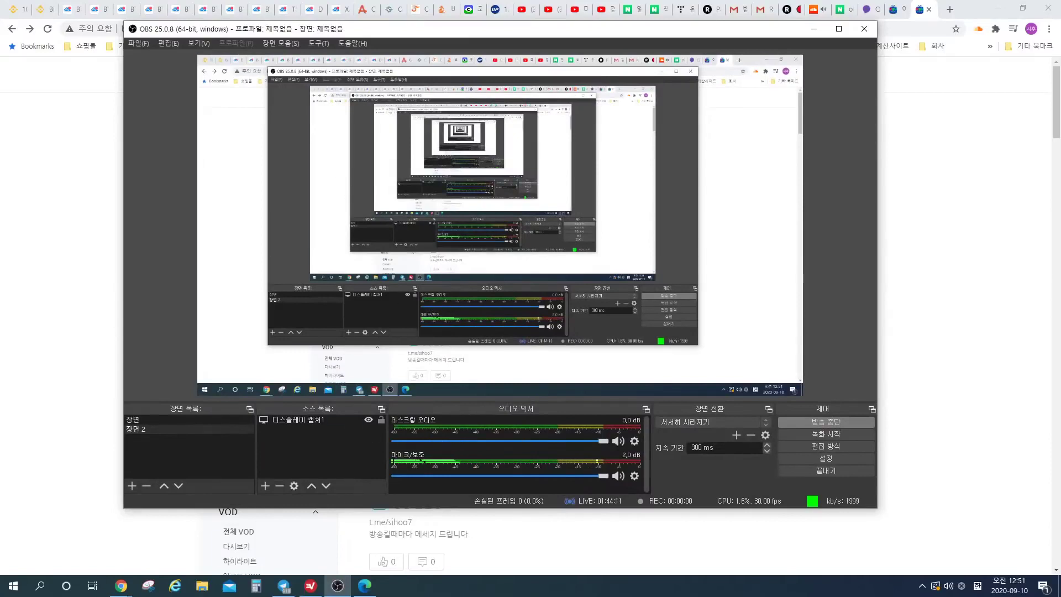
# - Switch to the BitMEX window and review the wallet's transaction list from the June 16 deposits to the June 29 entries
pyautogui.hotkey('alt', 'Tab')
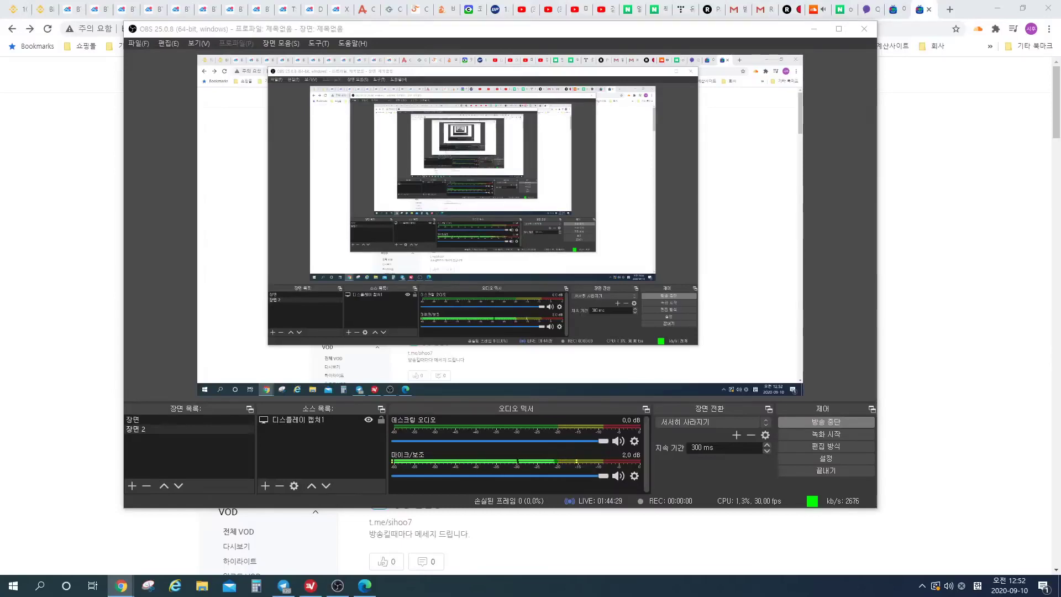
pyautogui.press('super+Up')
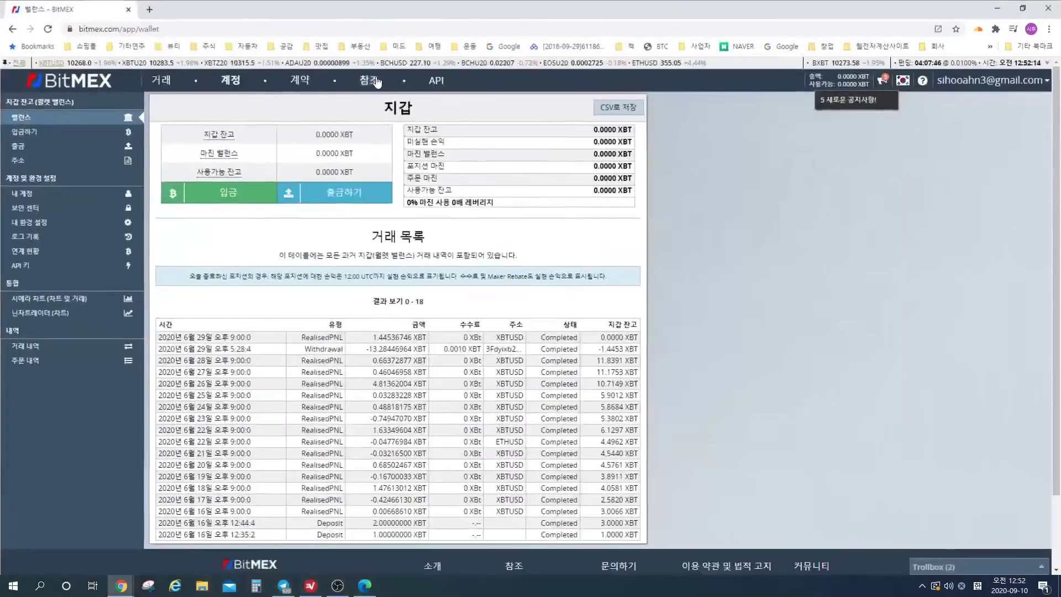
pyautogui.click(165, 81)
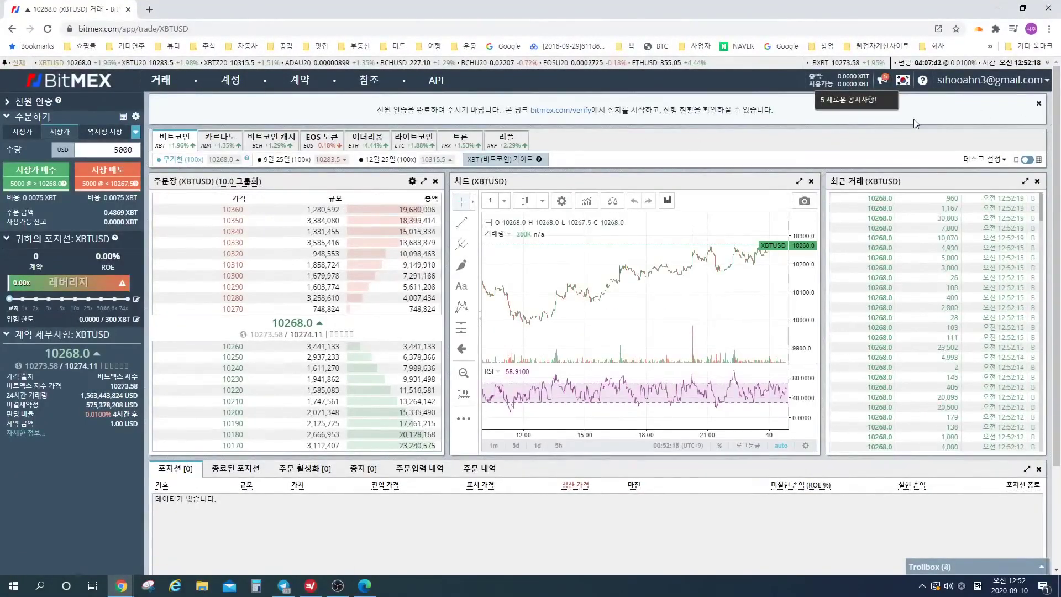
pyautogui.click(231, 81)
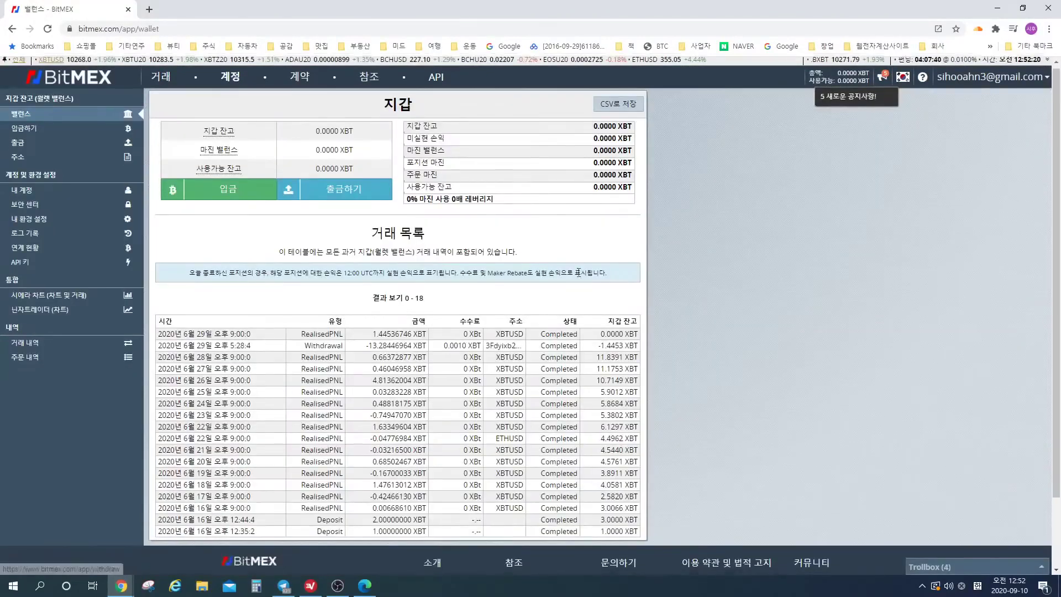
pyautogui.scroll(-2, 555, 292)
pyautogui.scroll(1, 520, 304)
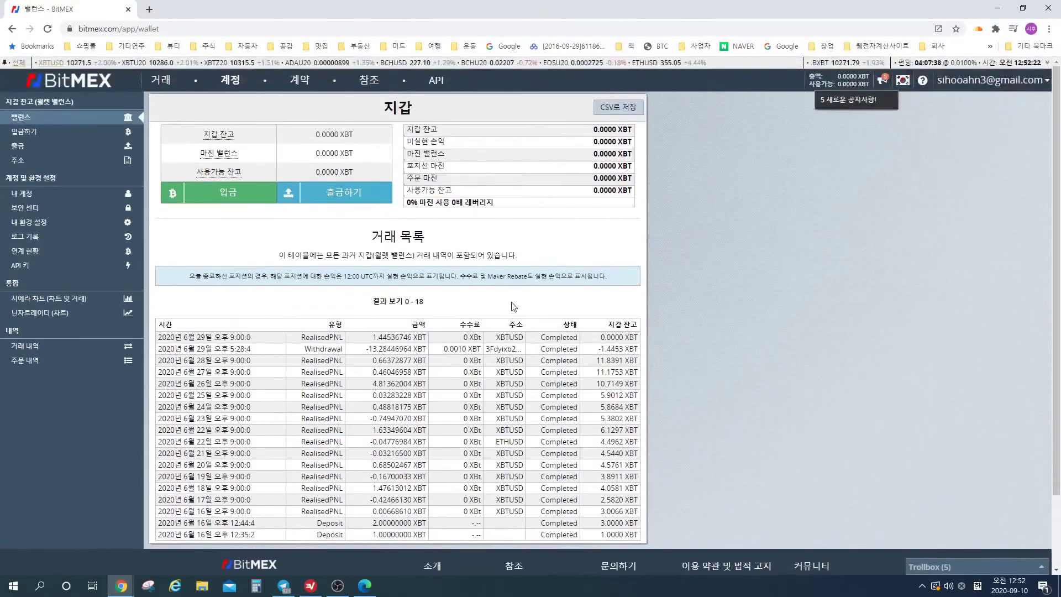
pyautogui.scroll(-1, 513, 308)
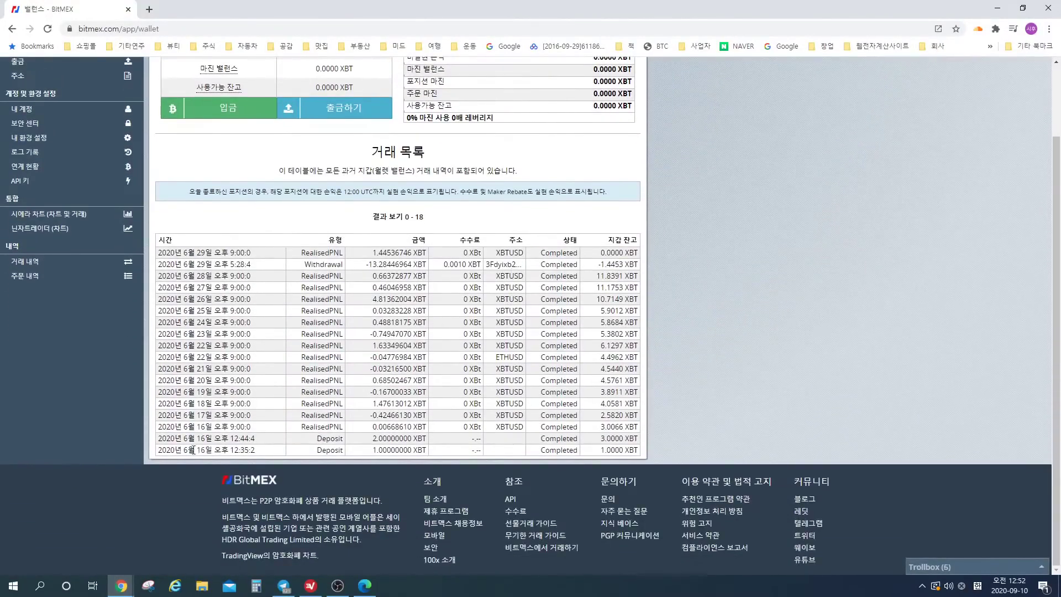
pyautogui.moveTo(193, 449); pyautogui.dragTo(174, 265)
pyautogui.click(175, 265)
pyautogui.scroll(2, 697, 178)
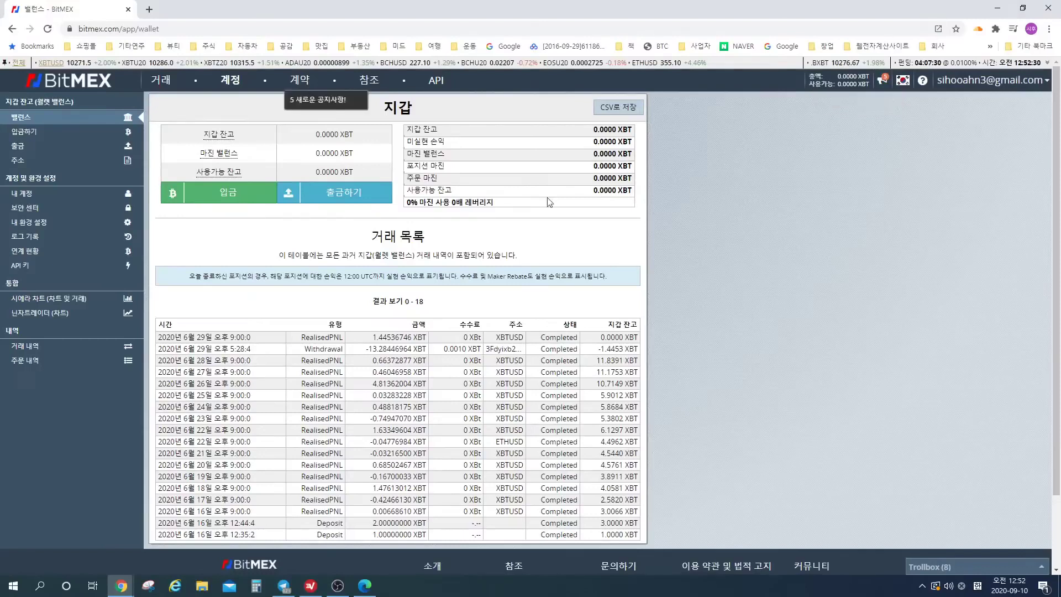
pyautogui.scroll(-1, 448, 347)
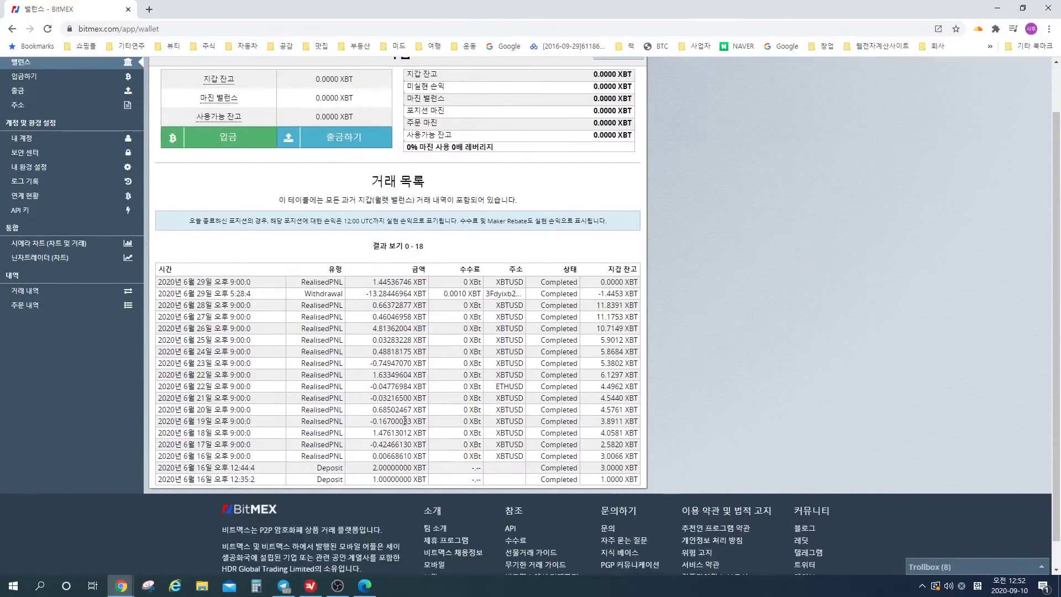
pyautogui.scroll(1, 334, 370)
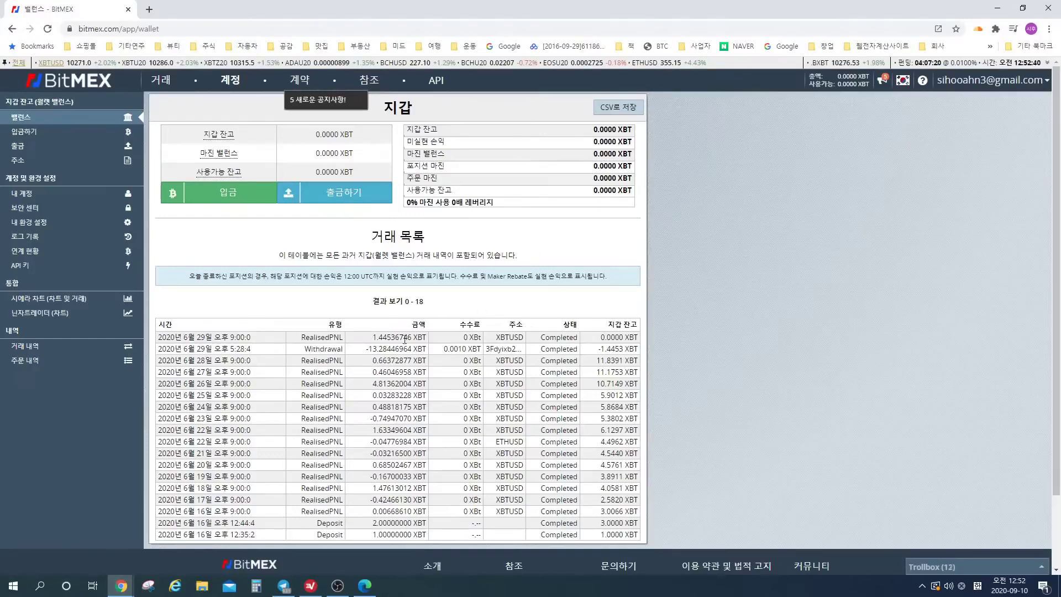
# - Open the fill history (주문입력 내역) on BitMEX's XBTUSD trading page and view the executed orders
pyautogui.click(168, 88)
pyautogui.click(420, 474)
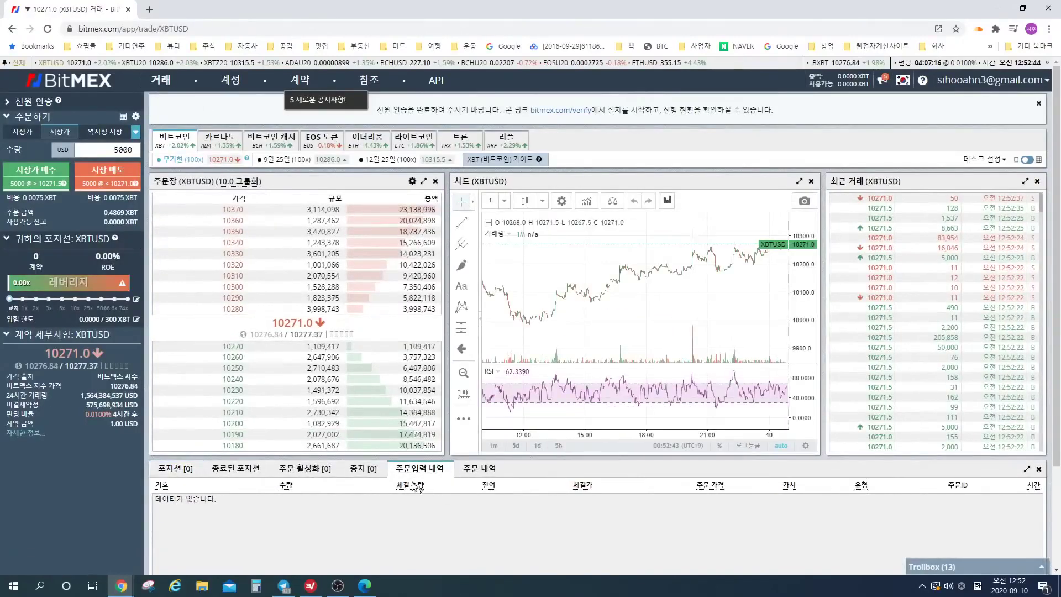
pyautogui.scroll(-2, 420, 476)
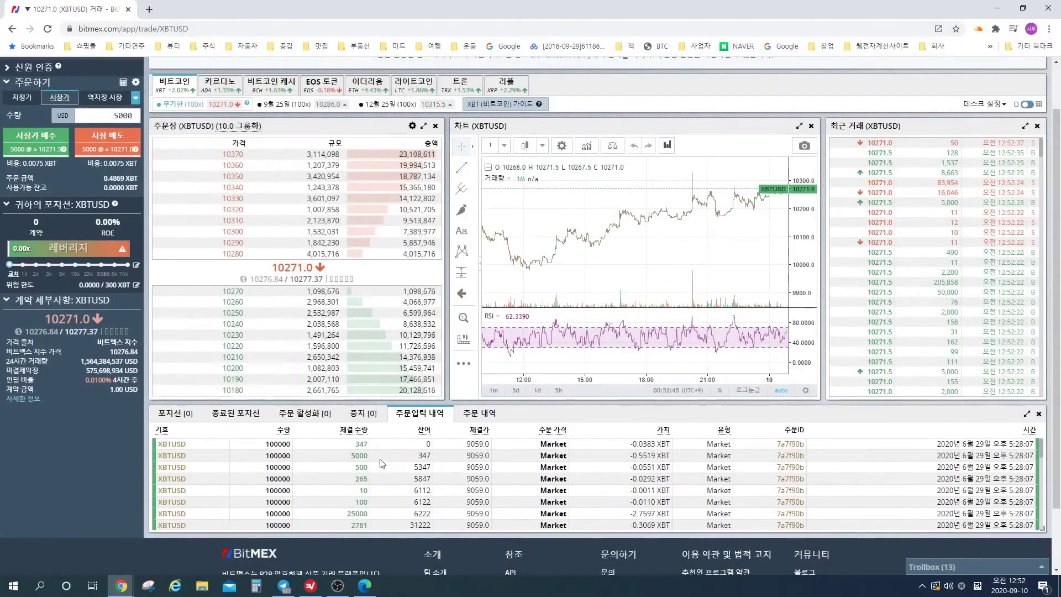
# - Revisit the account's wallet page with its transaction list, and return to the XBTUSD trading page
pyautogui.scroll(2, 167, 125)
pyautogui.click(230, 80)
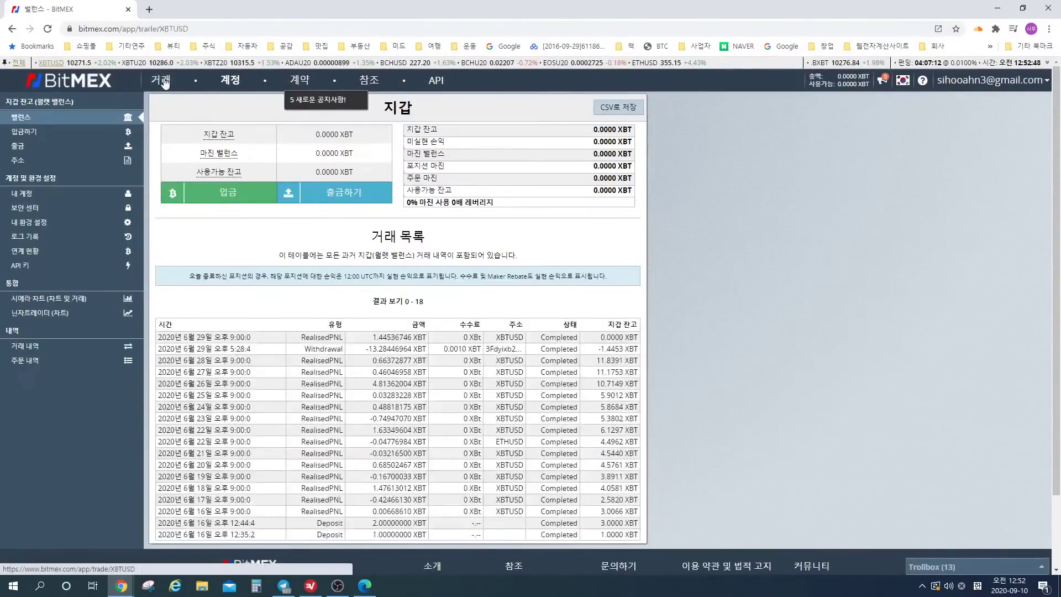
pyautogui.click(160, 80)
pyautogui.scroll(-1, 587, 403)
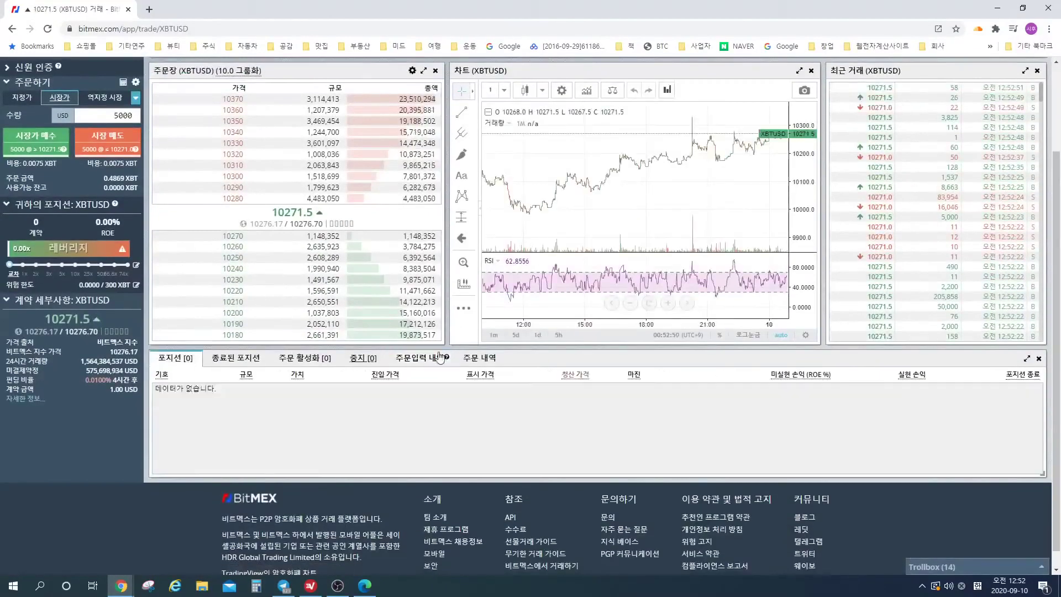
pyautogui.scroll(2, 668, 219)
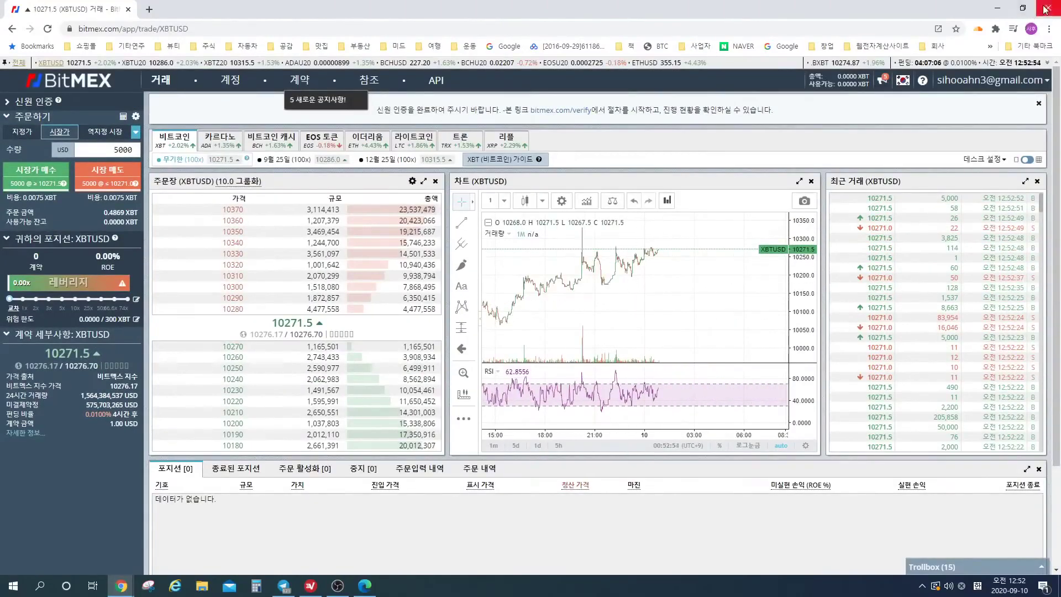
# - Leave the BitMEX window for TradingView's 5-minute BTCUSDT chart and examine the recent price action around the white descending trend lines
pyautogui.click(1005, 13)
pyautogui.click(914, 247)
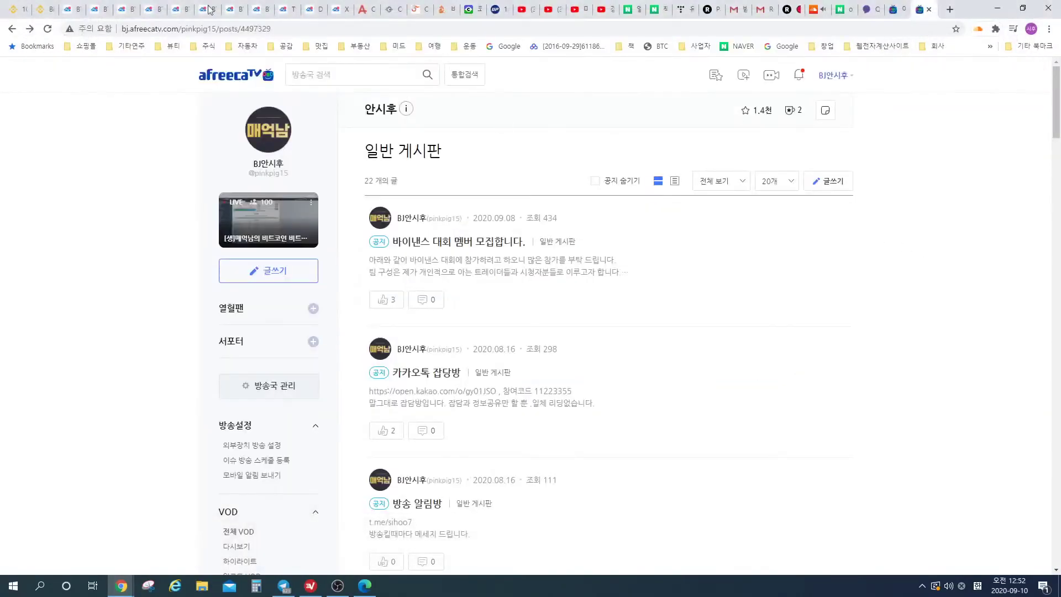
pyautogui.click(127, 5)
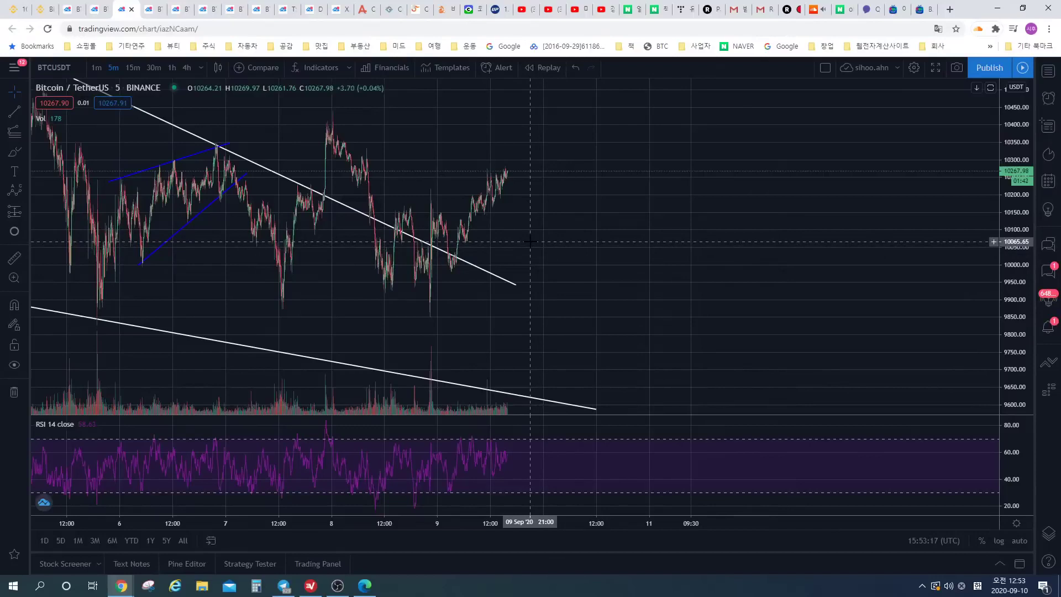
pyautogui.scroll(-2, 530, 241)
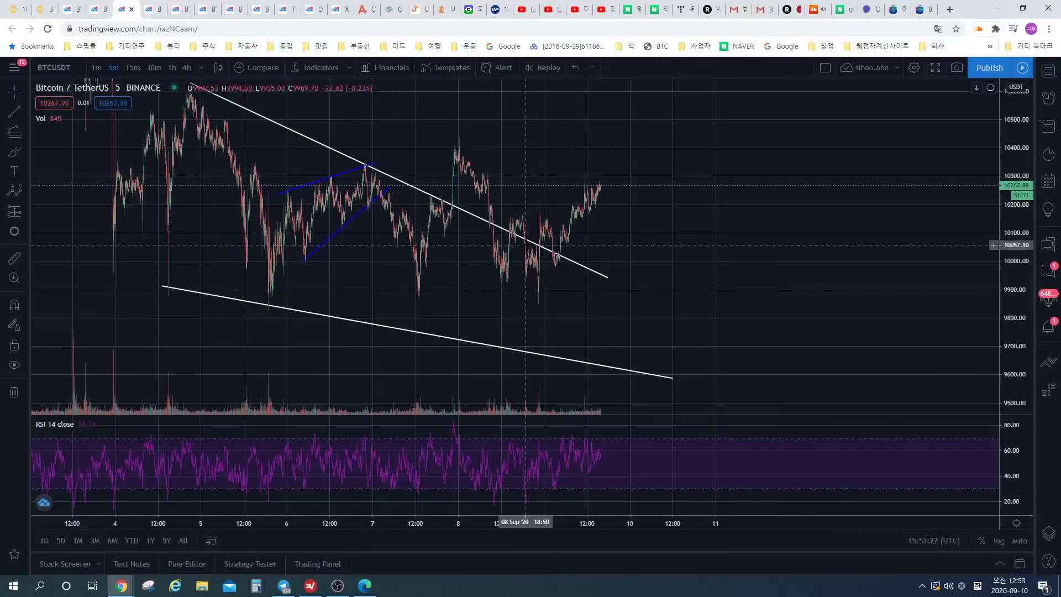
pyautogui.scroll(2, 525, 245)
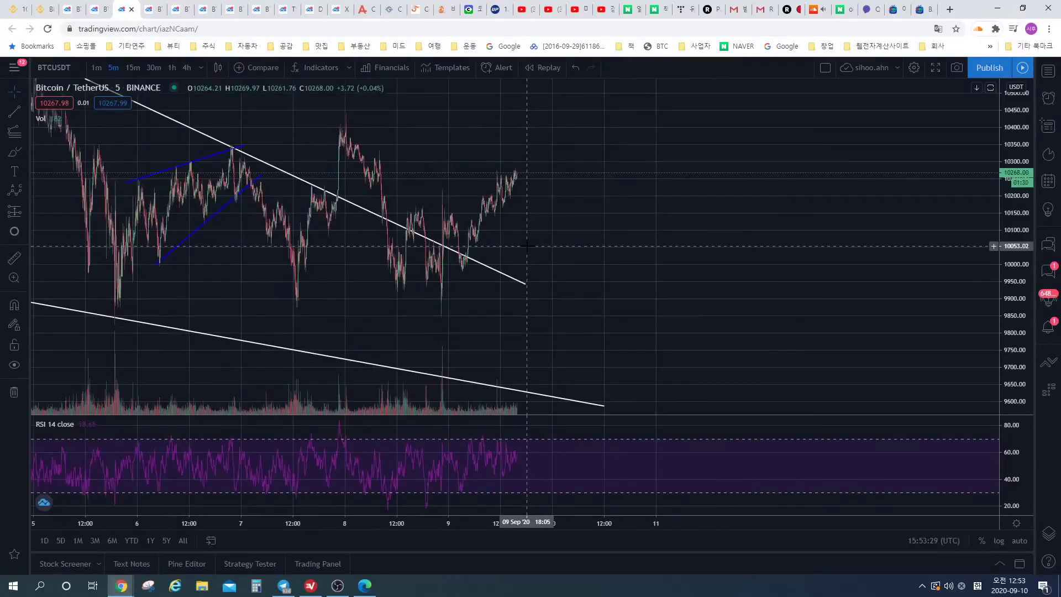
pyautogui.scroll(2, 524, 244)
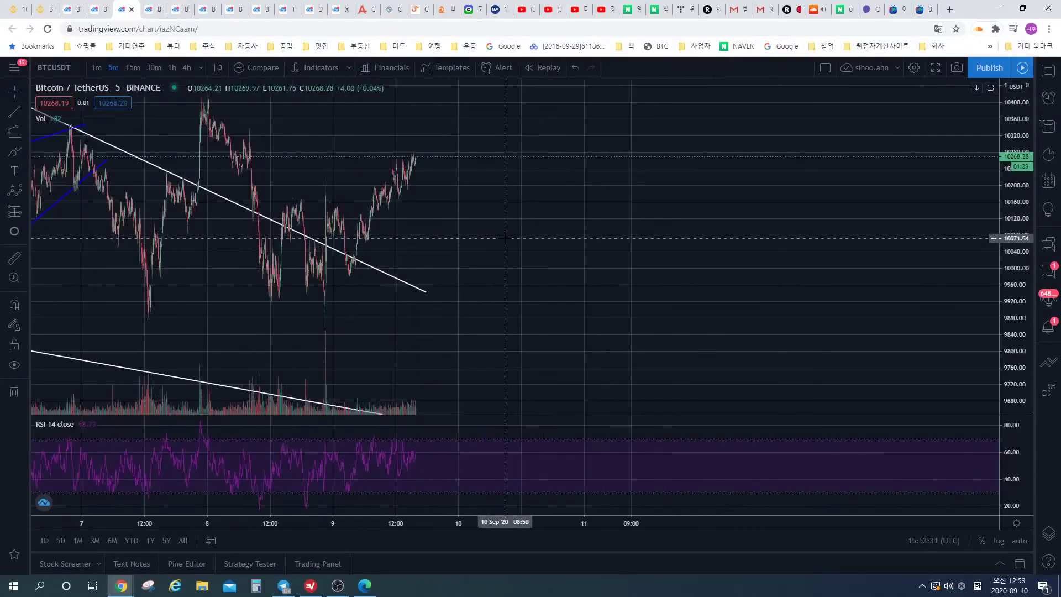